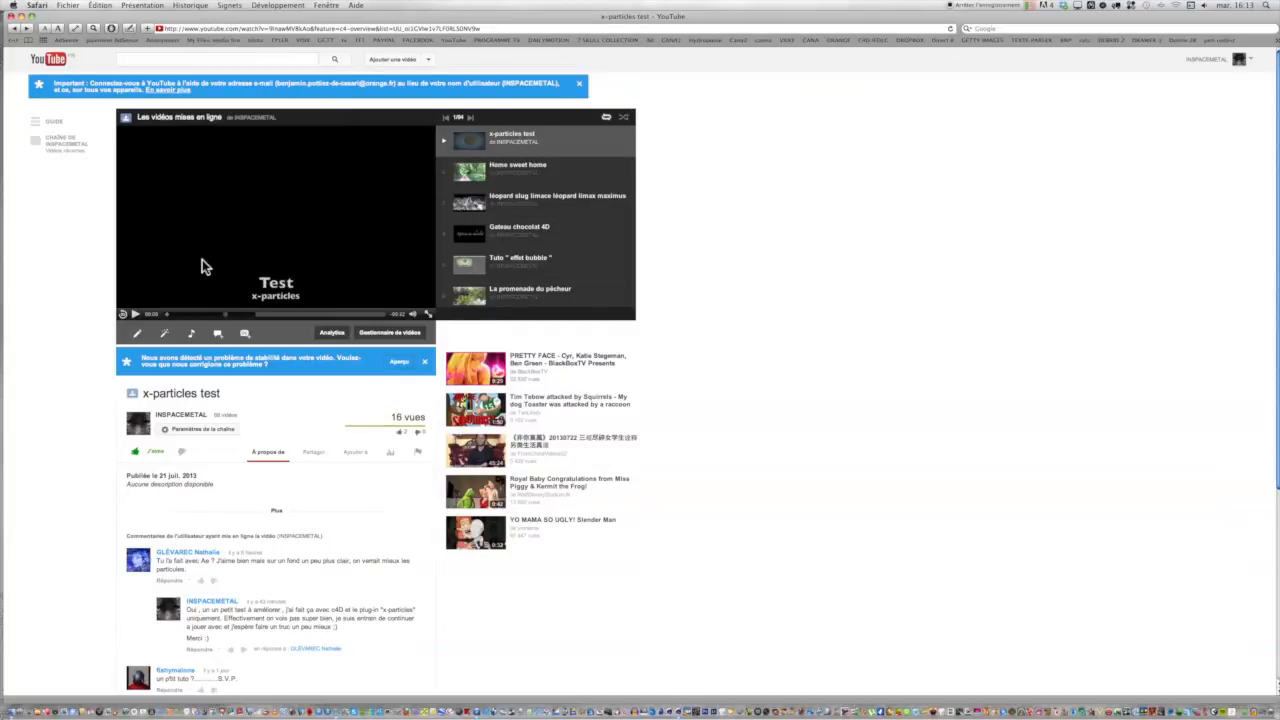
Review the "x-particles test" video page and read through its viewer comments.
scroll(202, 265, "down", 5)
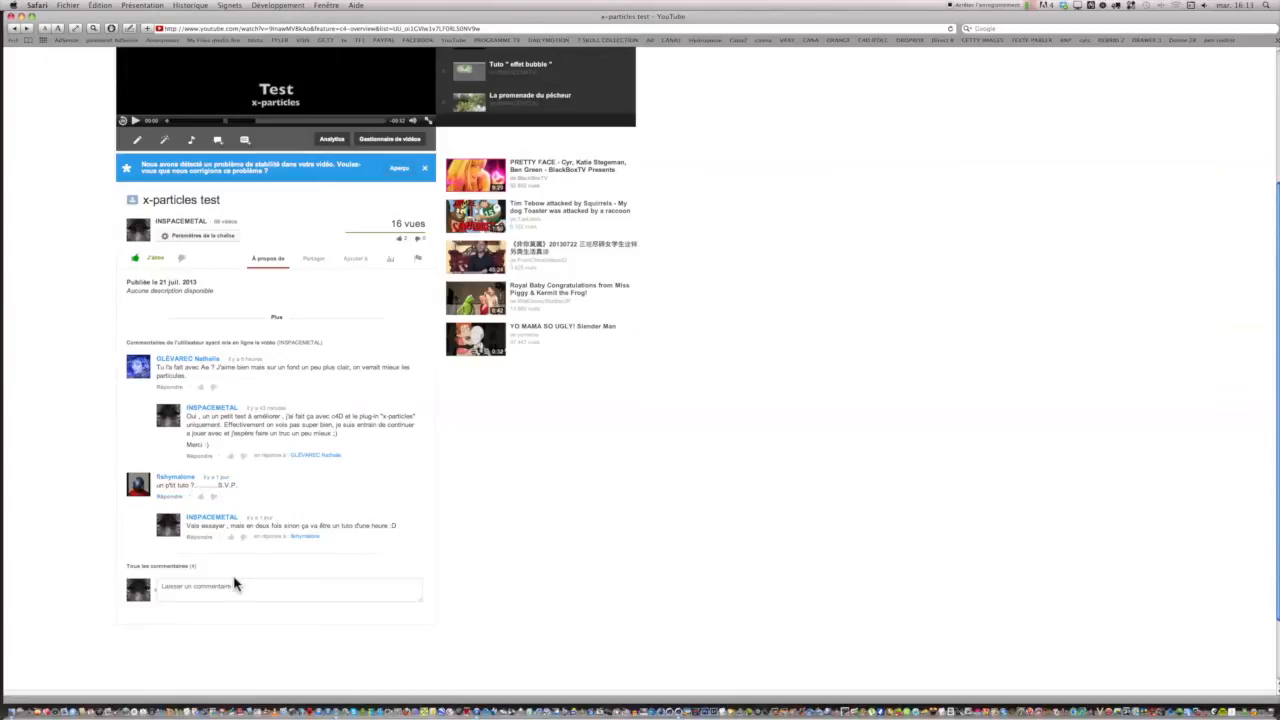
scroll(236, 585, "up", 4)
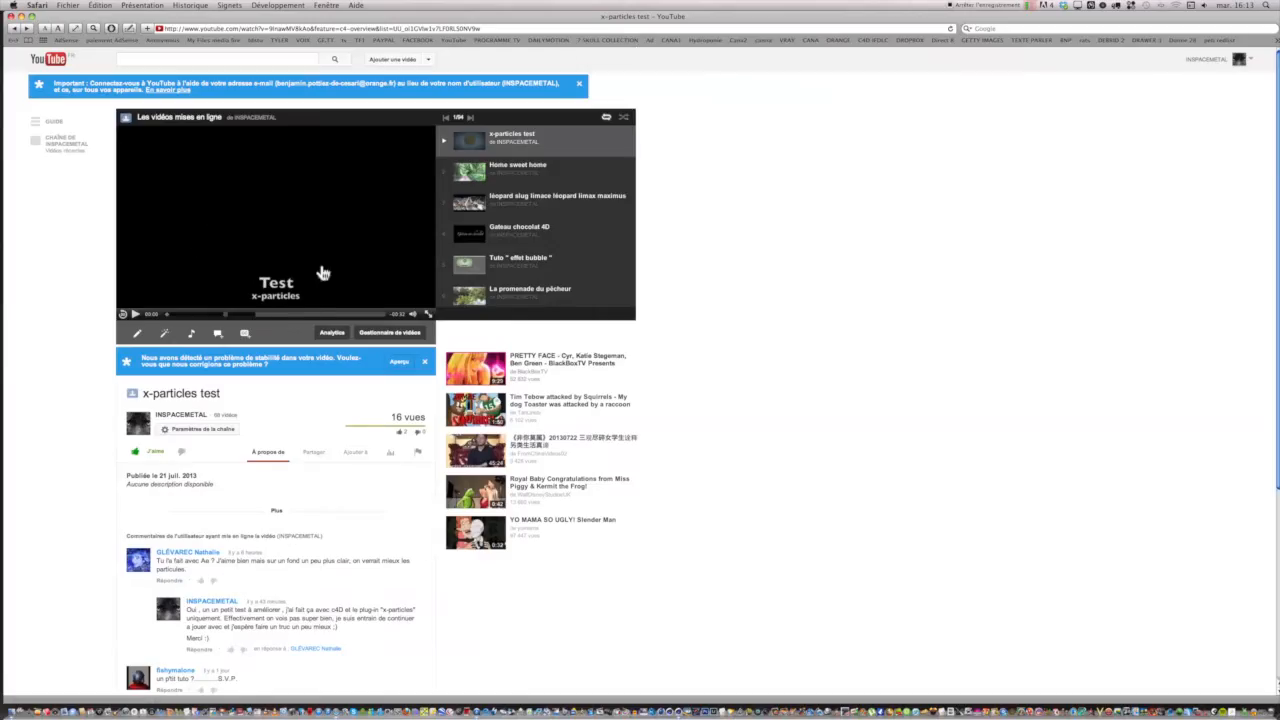
scroll(230, 518, "down", 4)
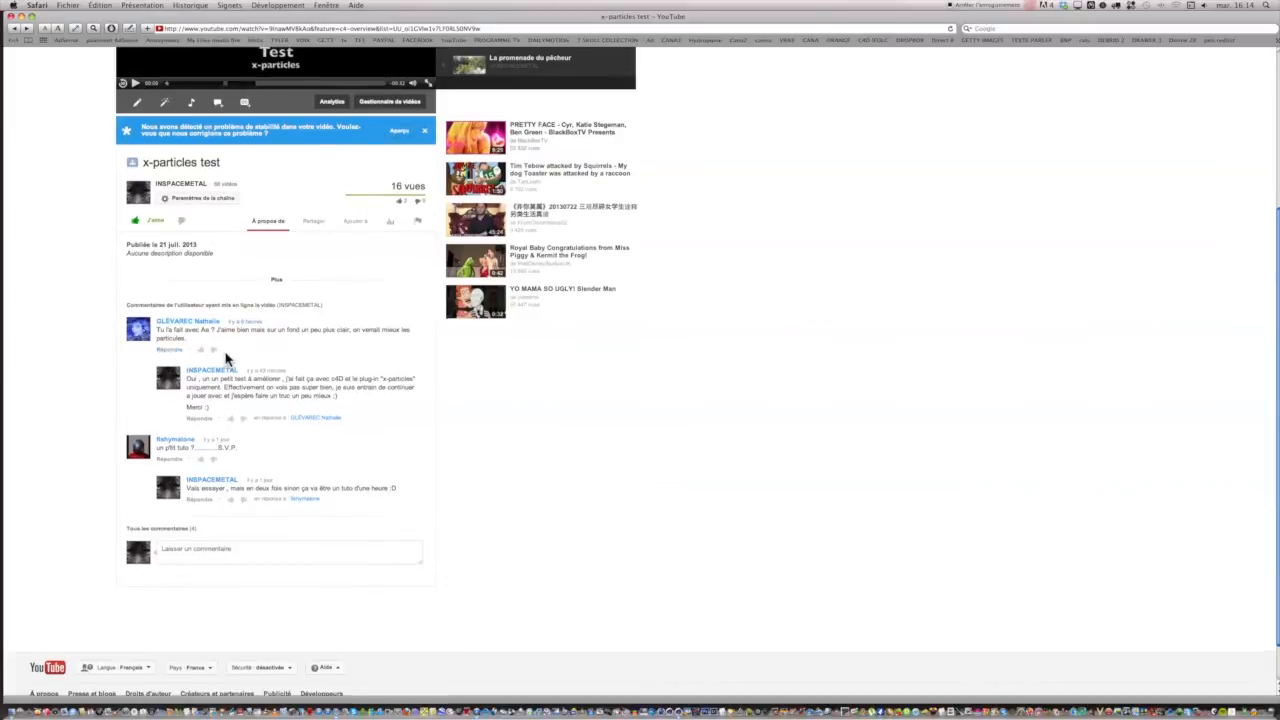
scroll(226, 360, "up", 3)
scroll(226, 360, "up", 2)
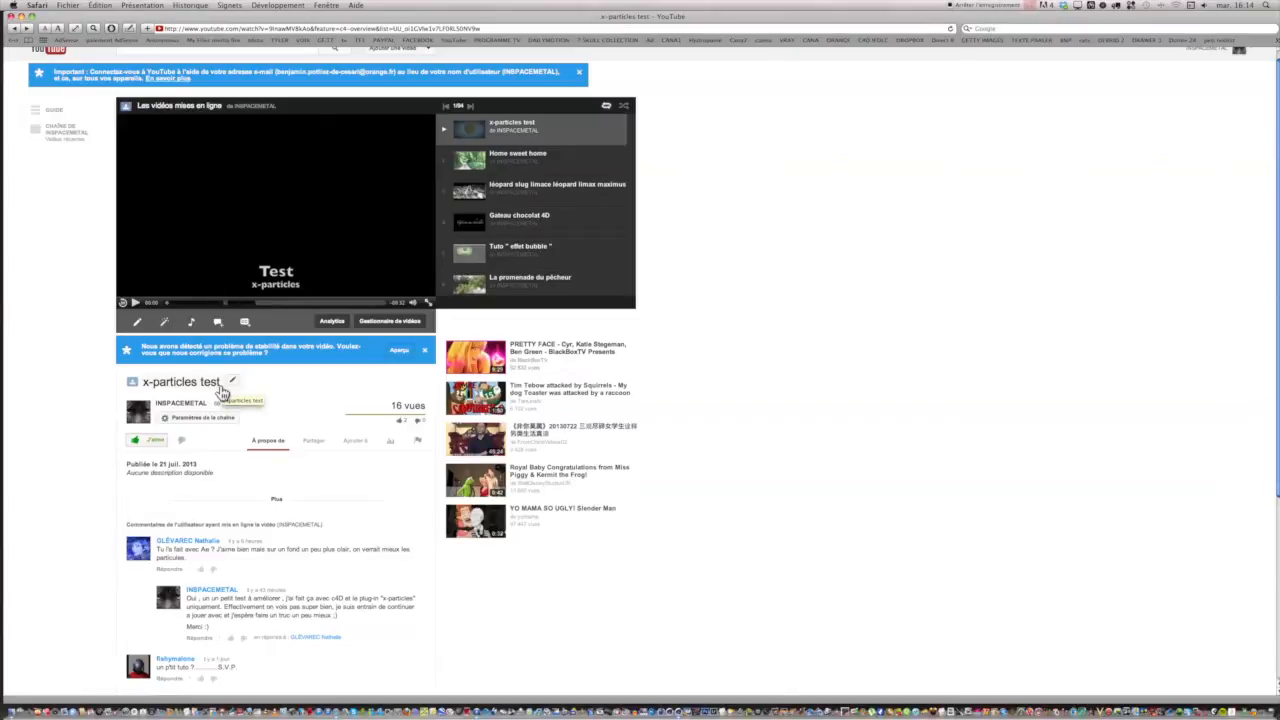
scroll(222, 392, "down", 3)
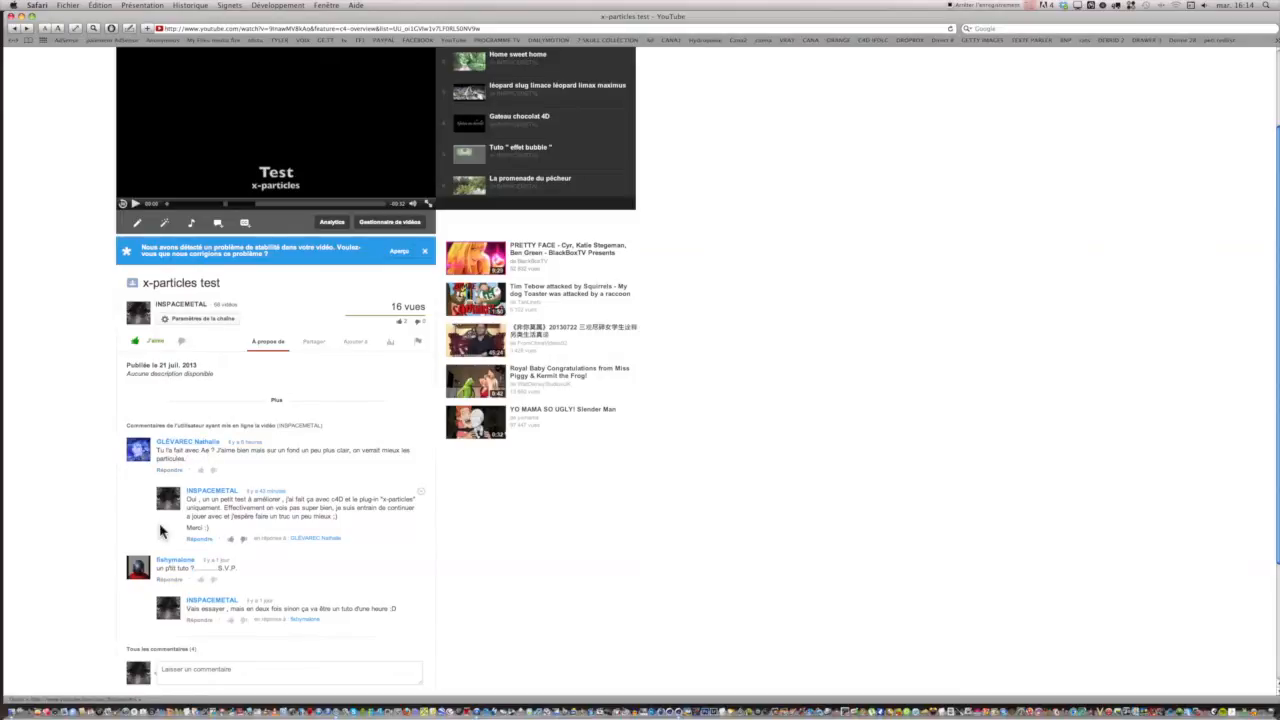
scroll(140, 490, "up", 3)
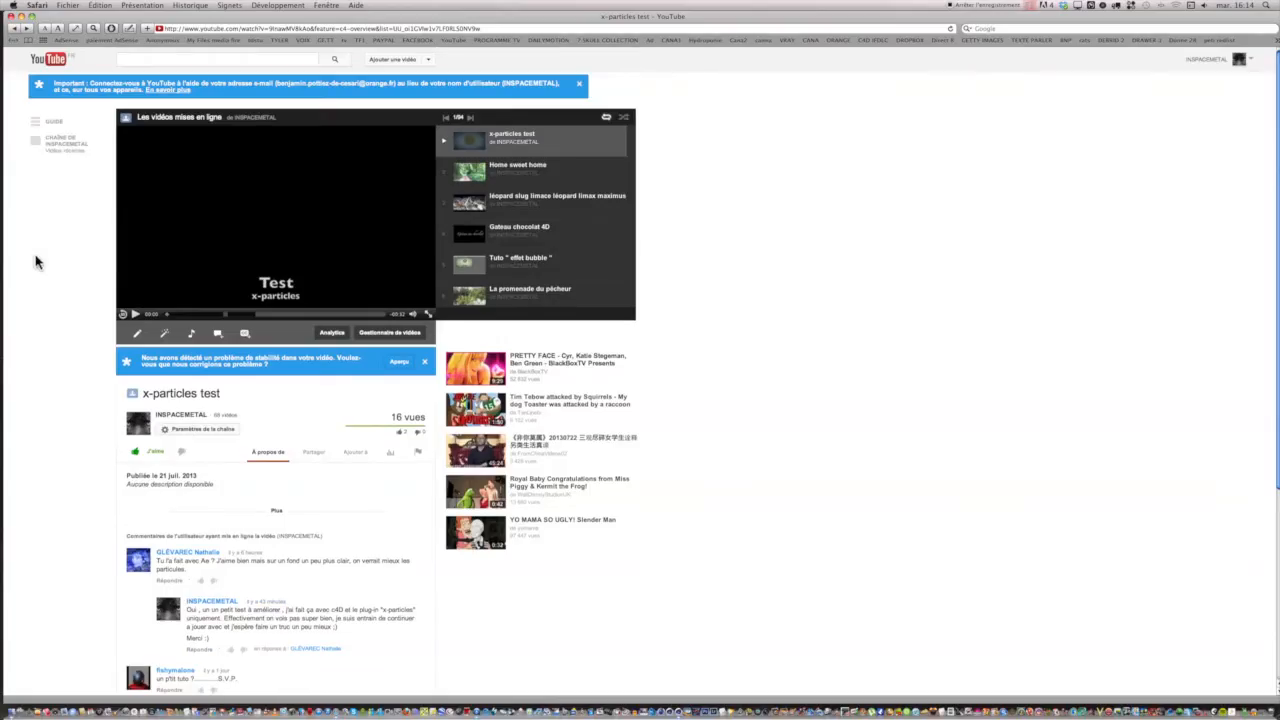
Close the browser, switch to Cinema 4D and reposition its window so that it fits within the screen.
left_click(9, 17)
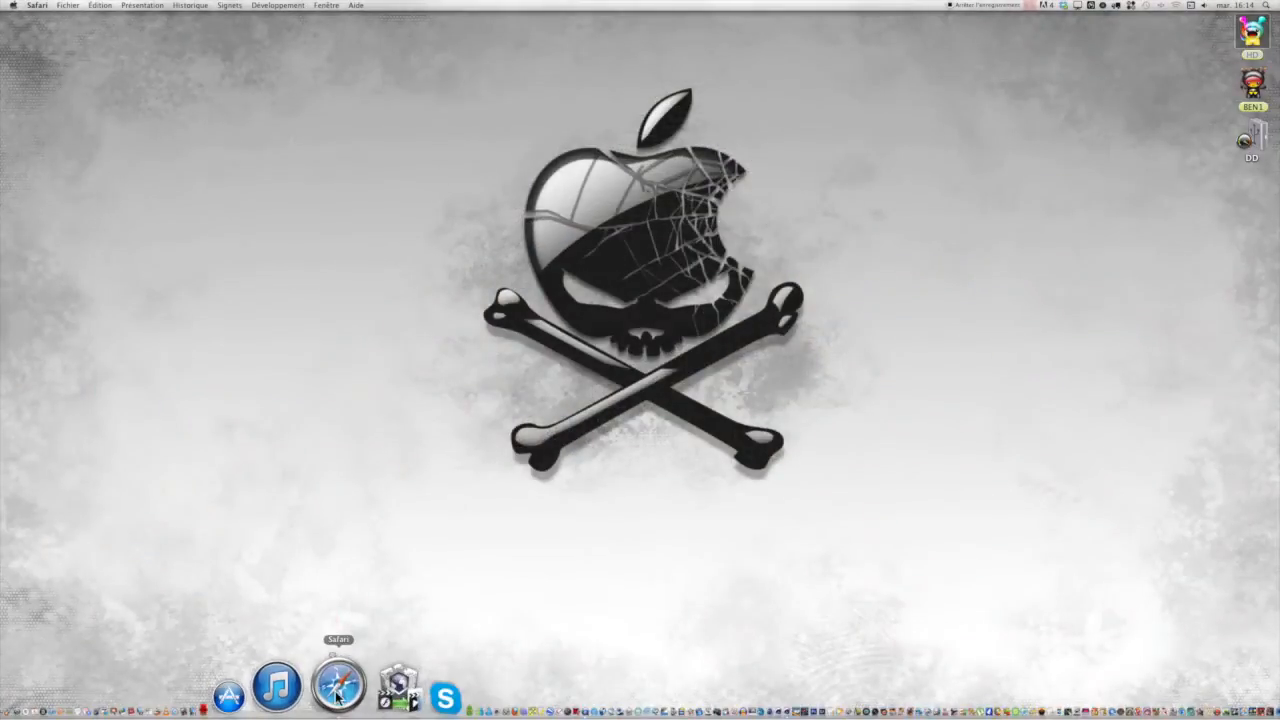
right_click(338, 688)
left_click(347, 634)
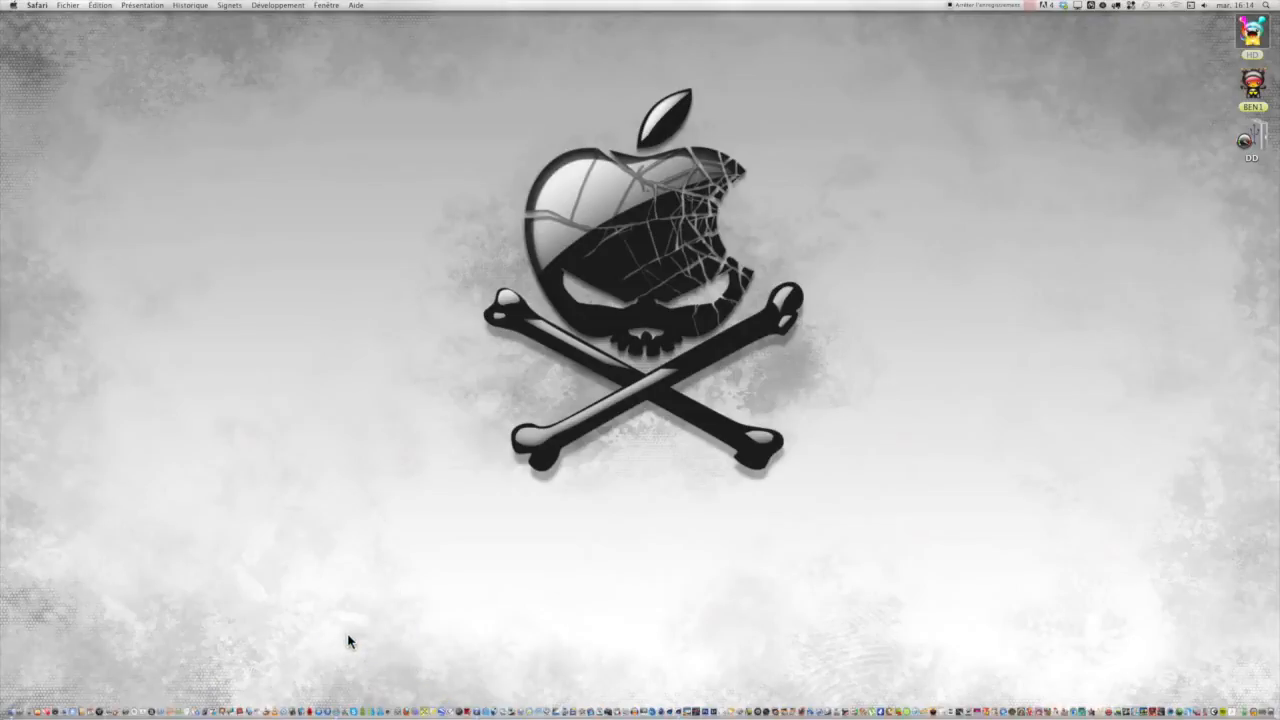
left_click(1240, 688)
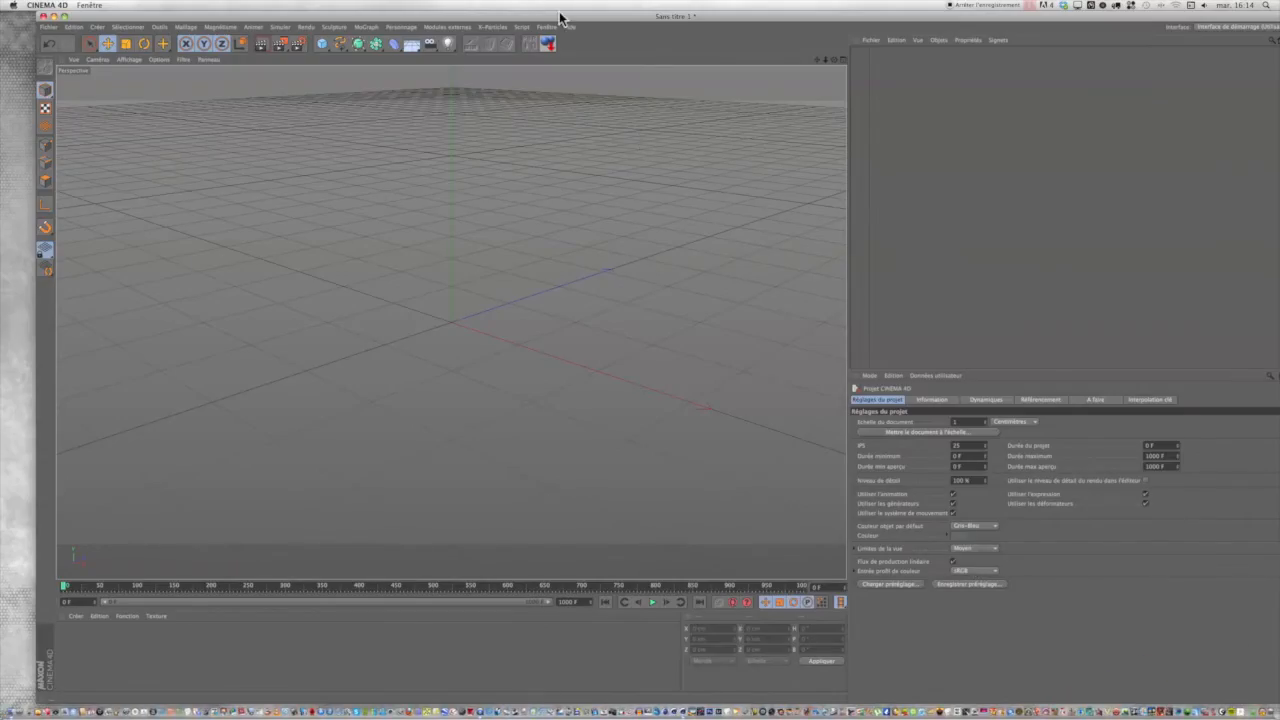
left_click_drag(561, 15, 527, 16)
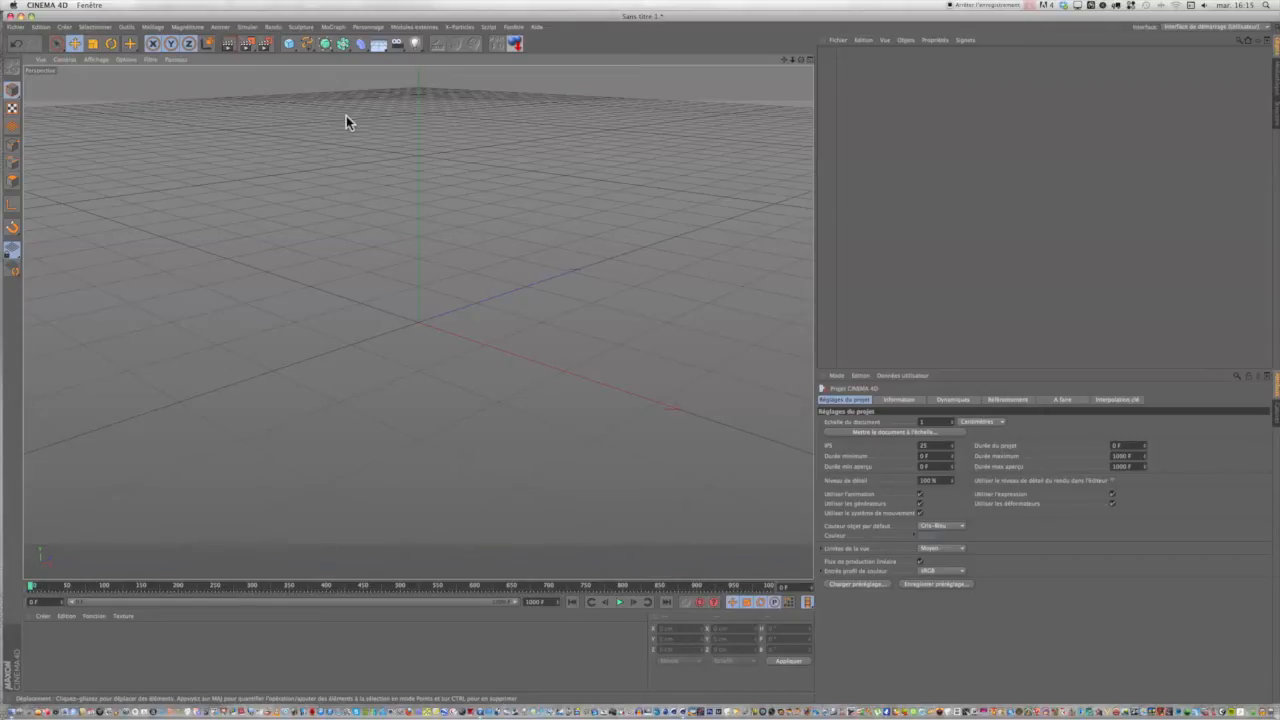
left_click_drag(289, 43, 407, 57)
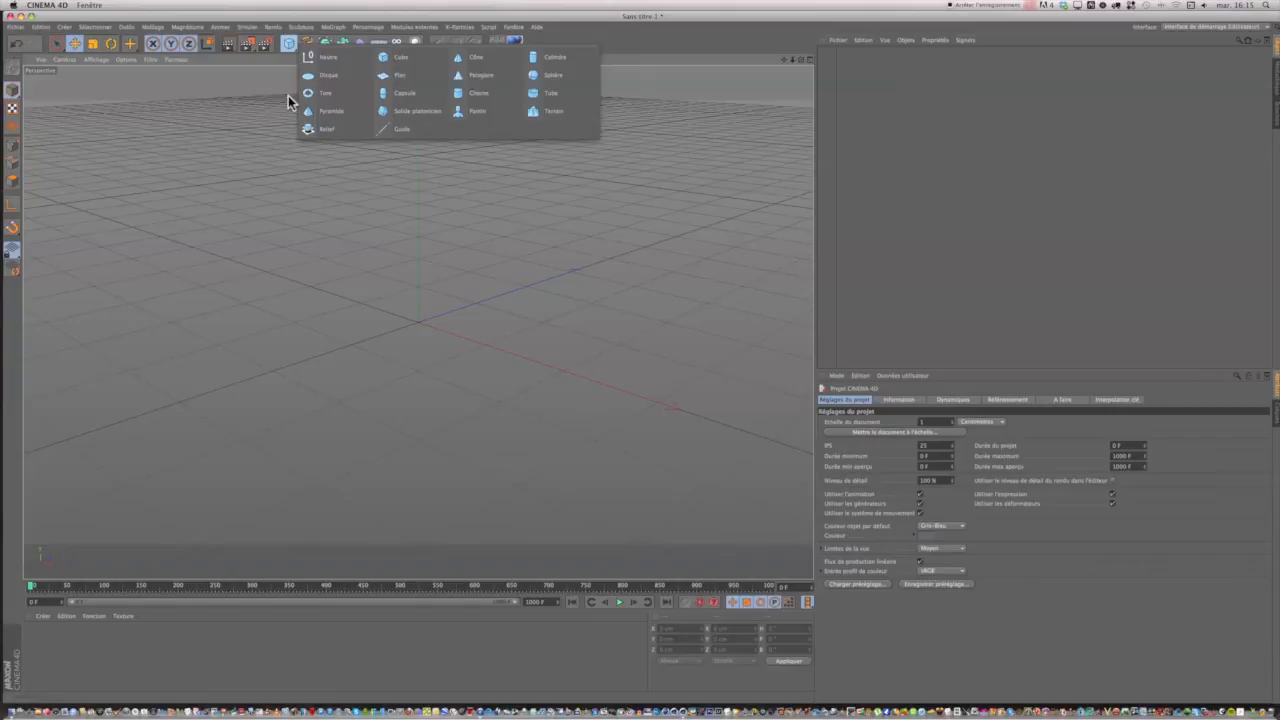
left_click(241, 111)
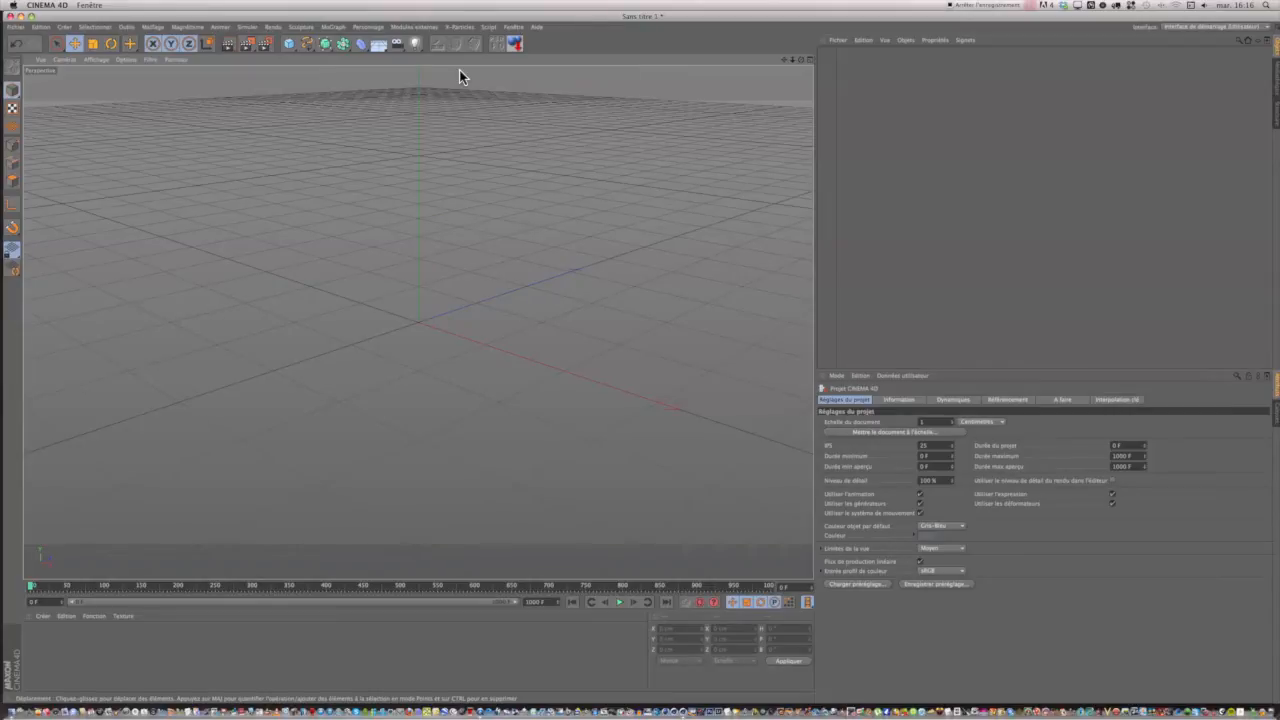
Add a MoText object to the empty scene and set its text alignment to Centré.
left_click(333, 27)
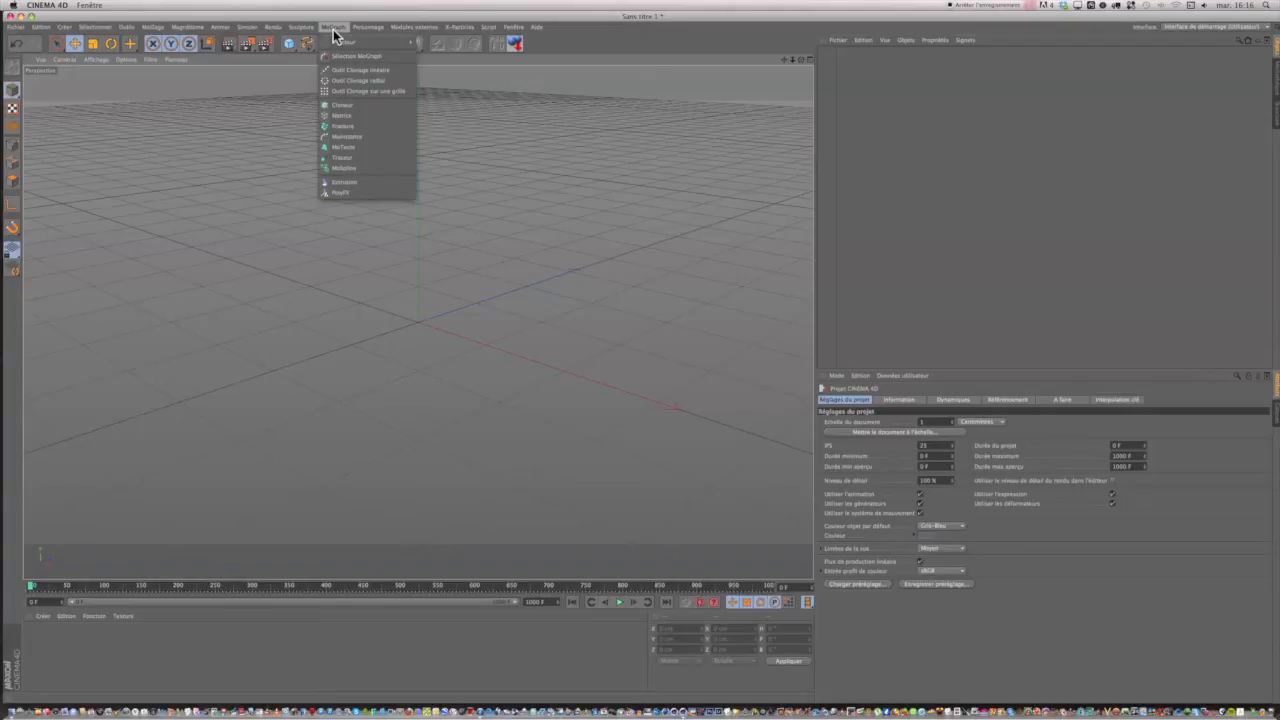
left_click(351, 145)
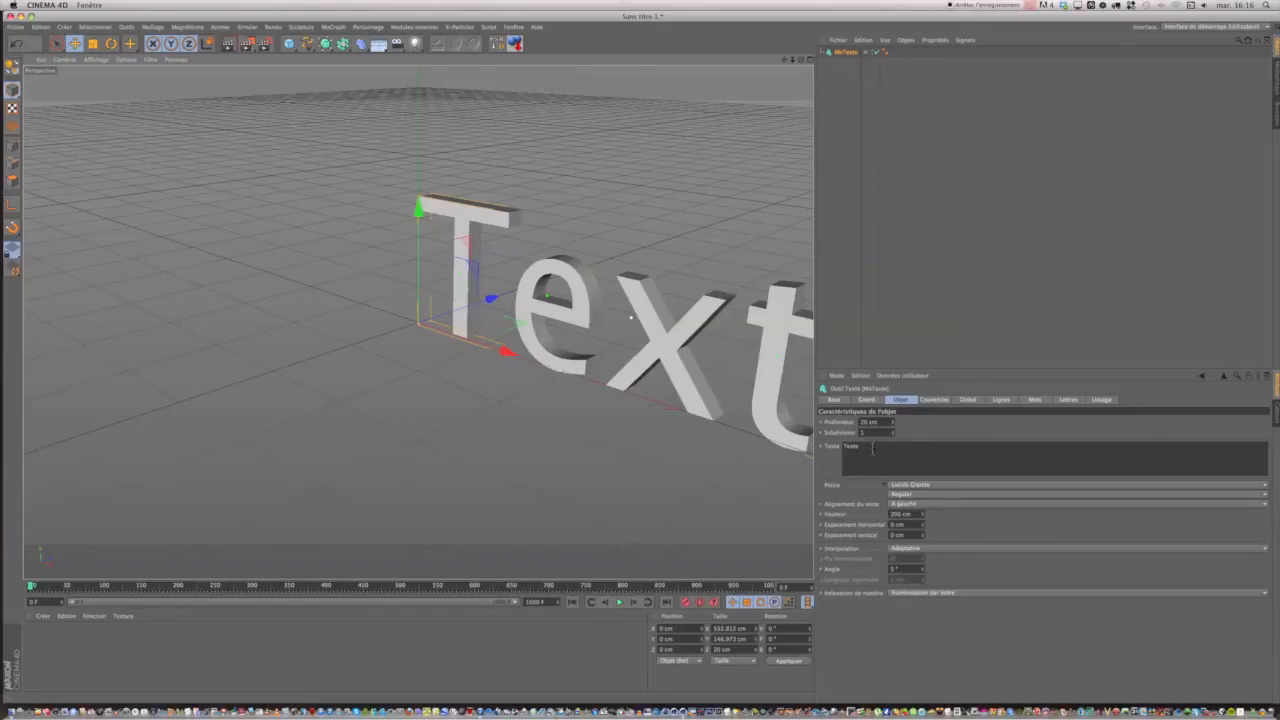
left_click(905, 504)
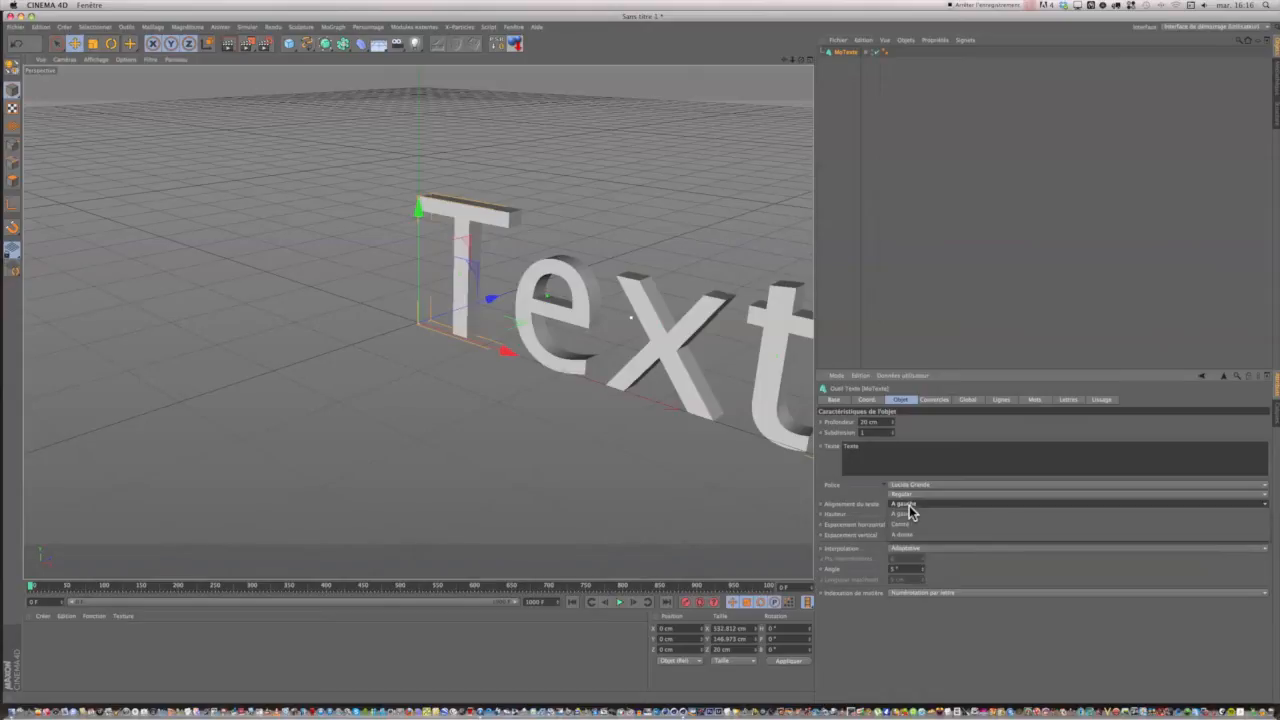
left_click(910, 526)
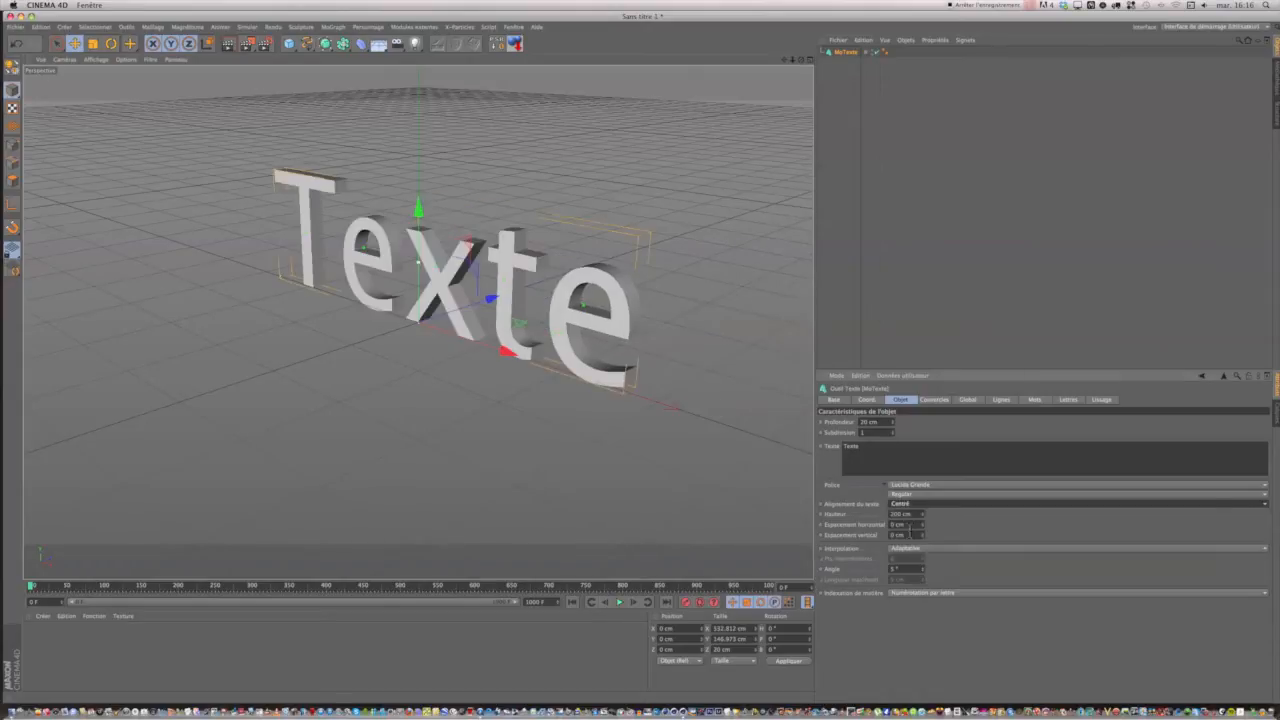
Set the MoText object's depth (Profondeur) to 80 cm.
left_click(864, 423)
key("BackSpace")
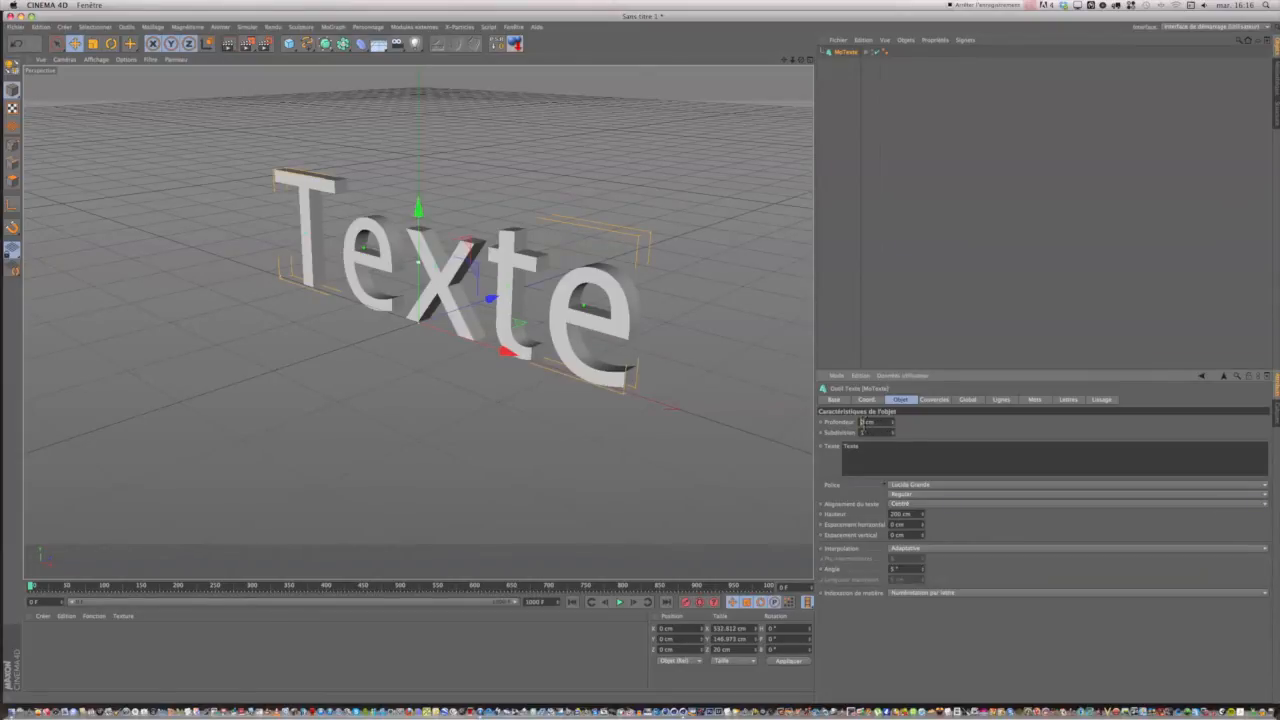
type("8")
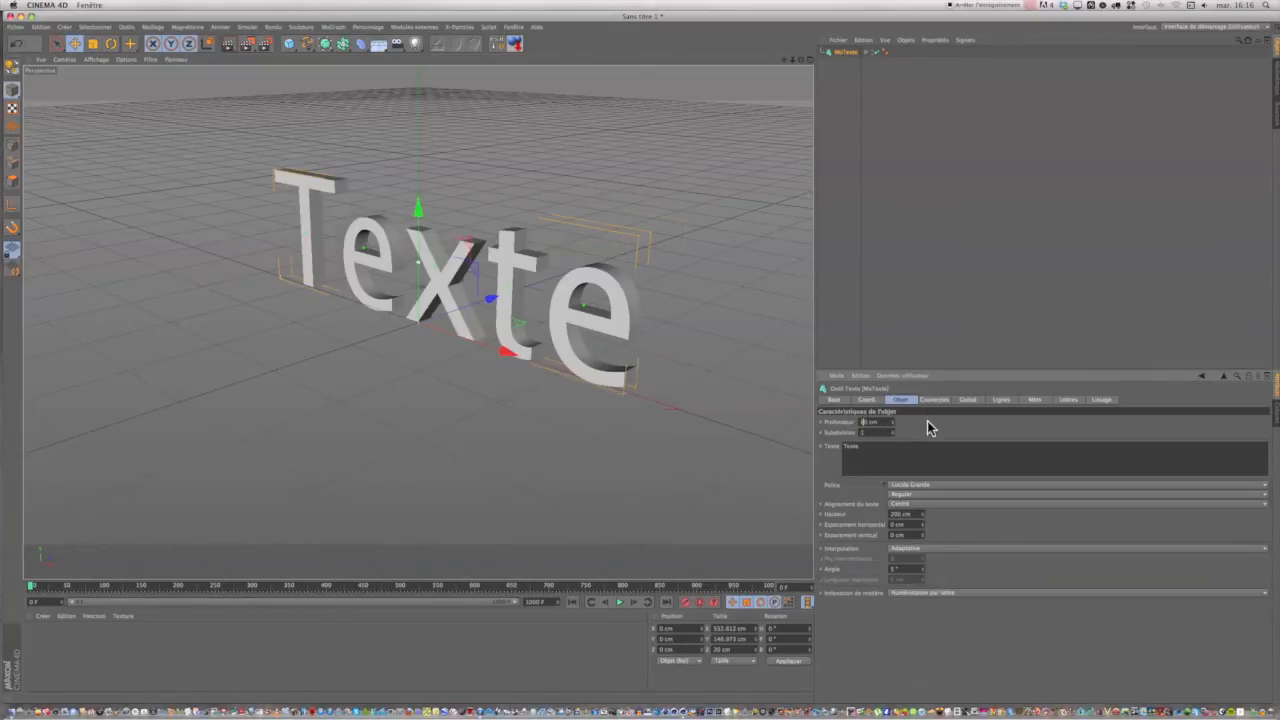
key("Return")
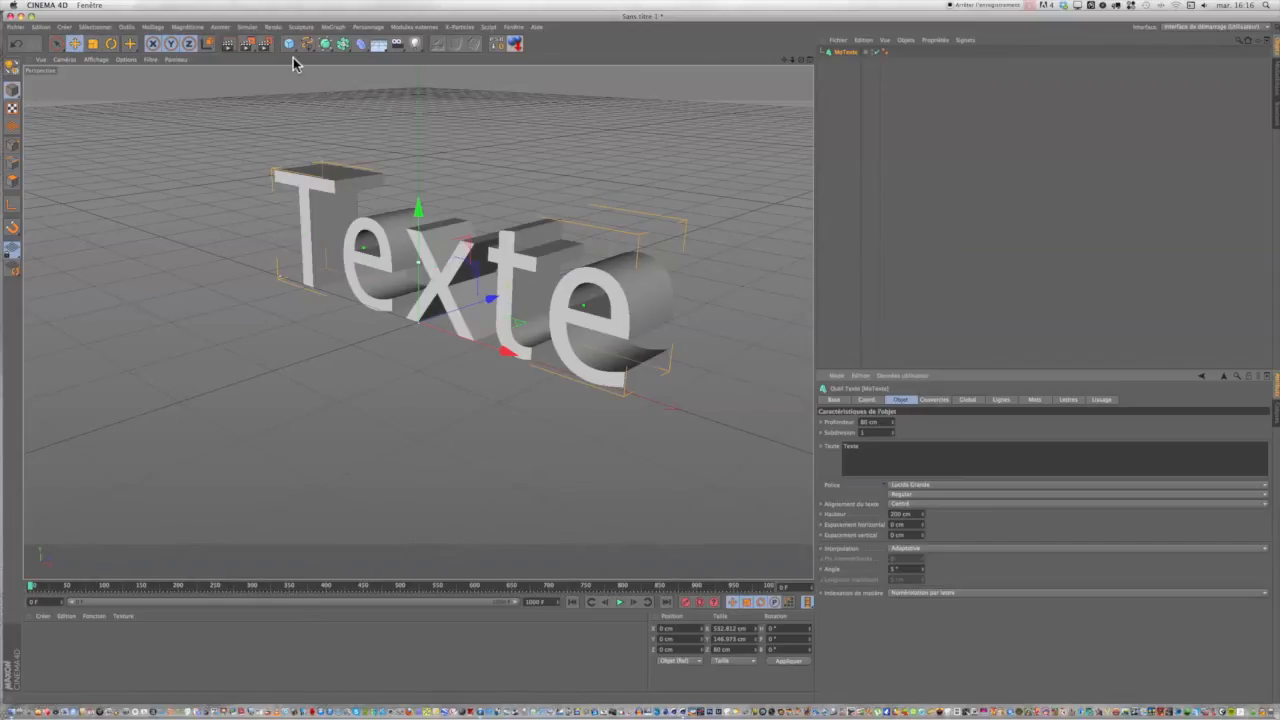
Change the MoText object's font to Ghost Smileys.
left_click(1262, 485)
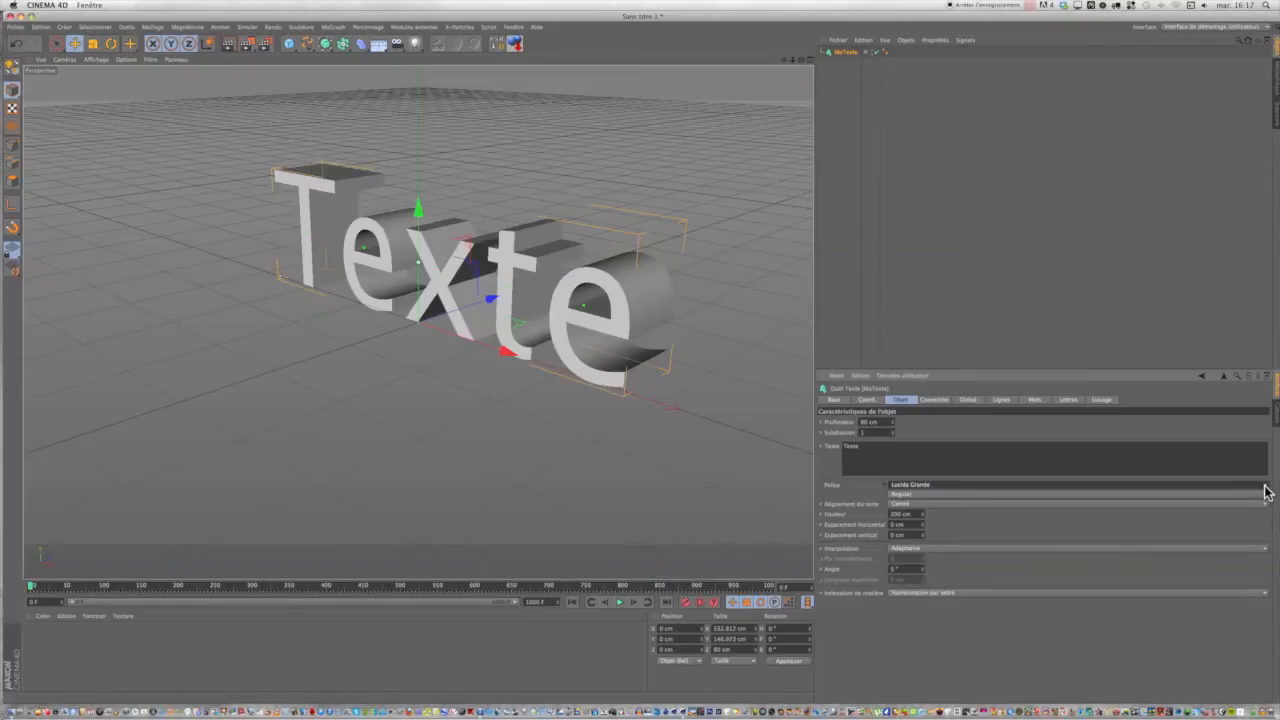
left_click(1265, 491)
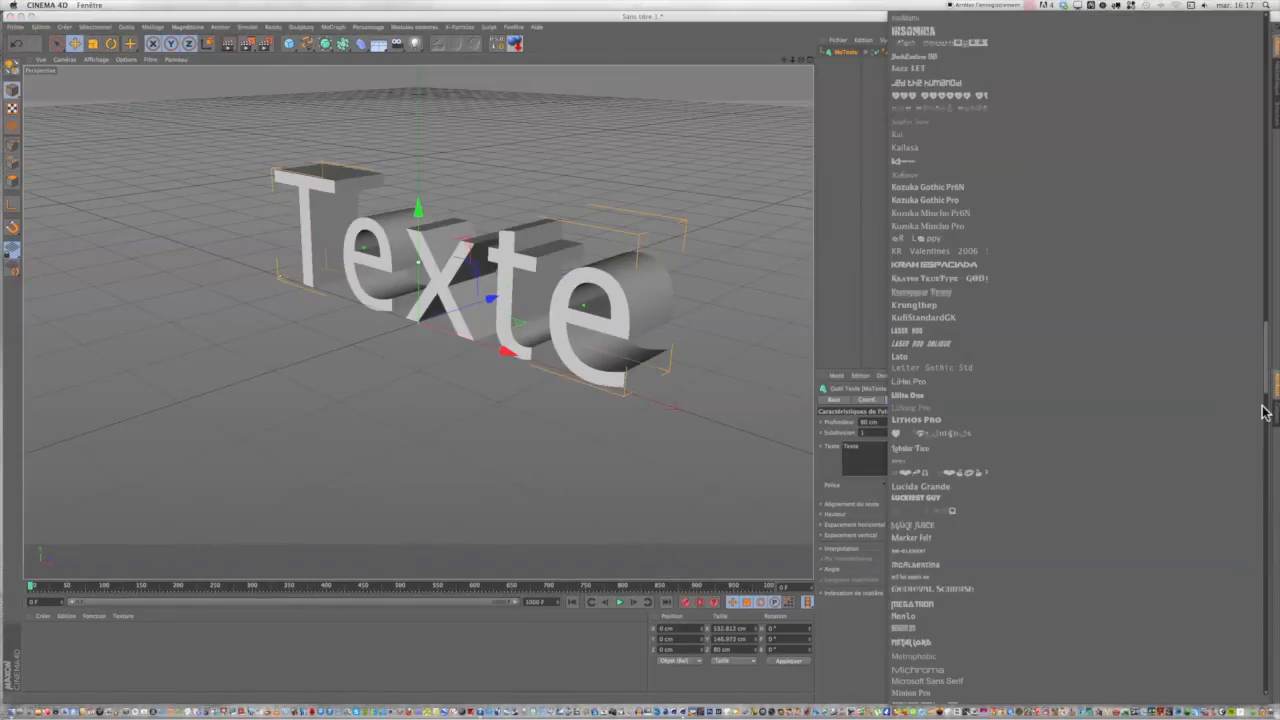
left_click_drag(1266, 373, 1277, 277)
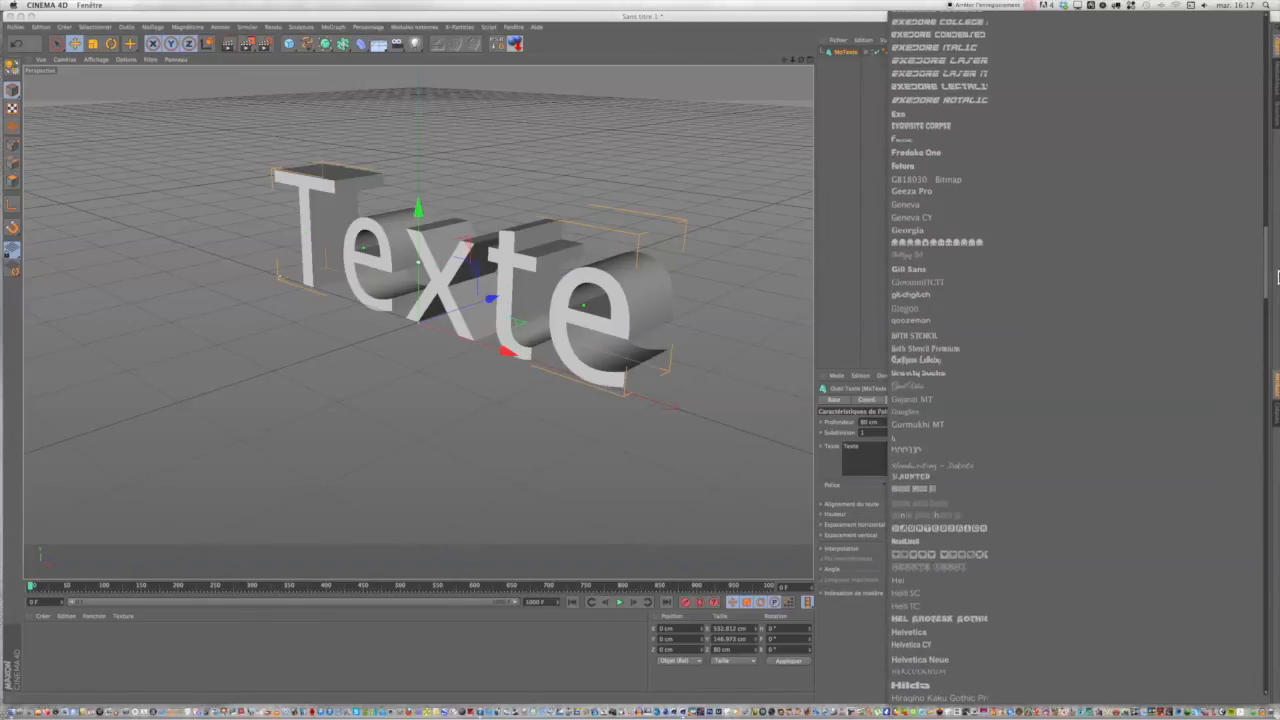
left_click(977, 242)
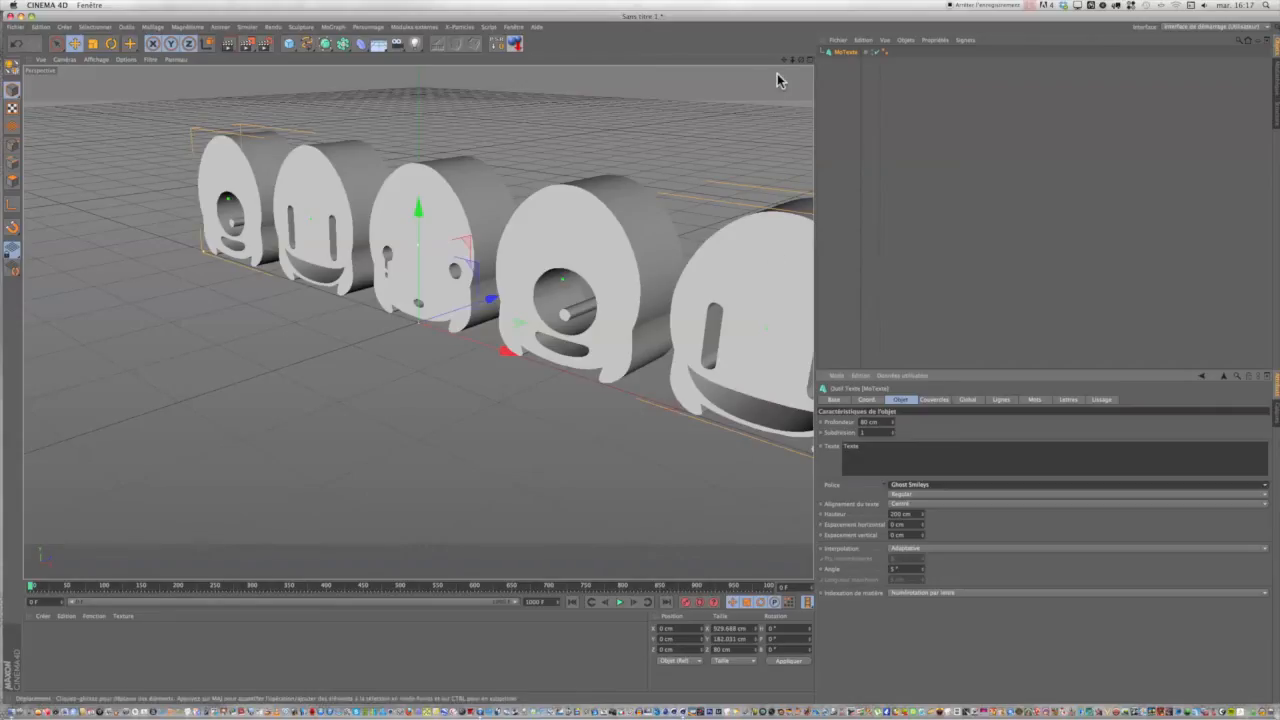
Replace the MoText object's text with the single letter "t" and rename the object "MoTexte t".
left_click_drag(783, 60, 700, 67)
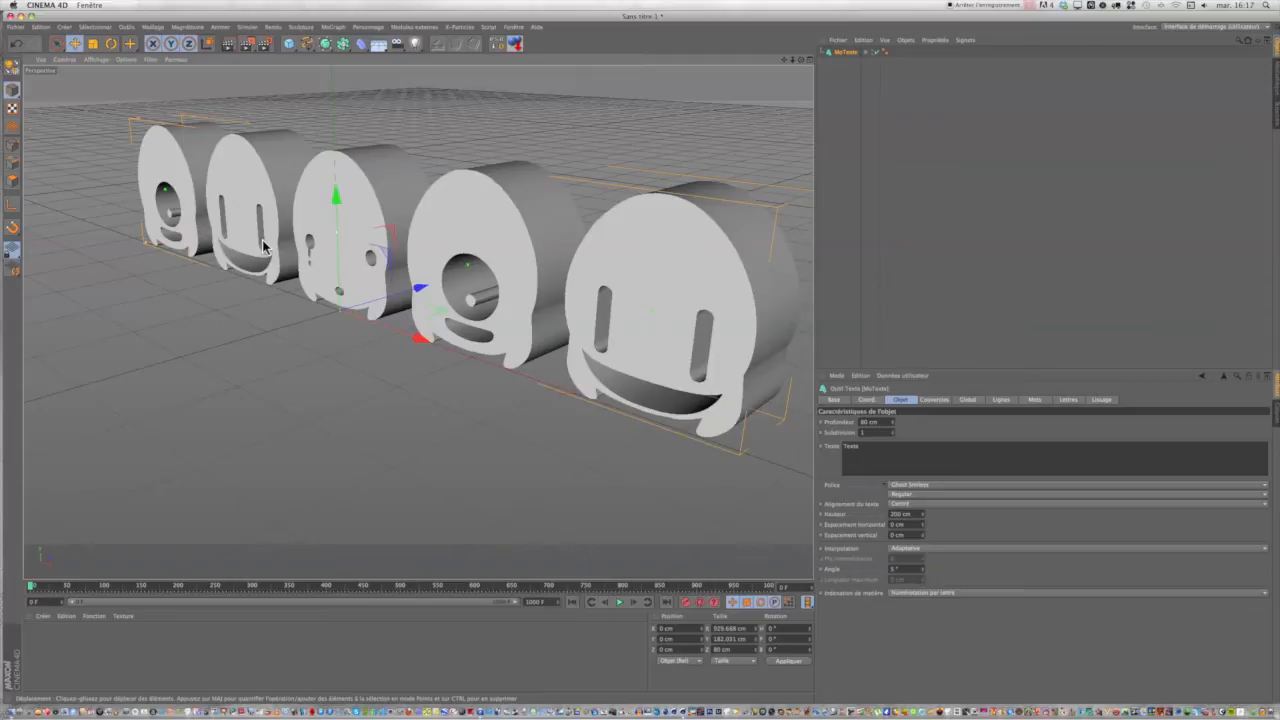
left_click_drag(874, 452, 801, 451)
type("t")
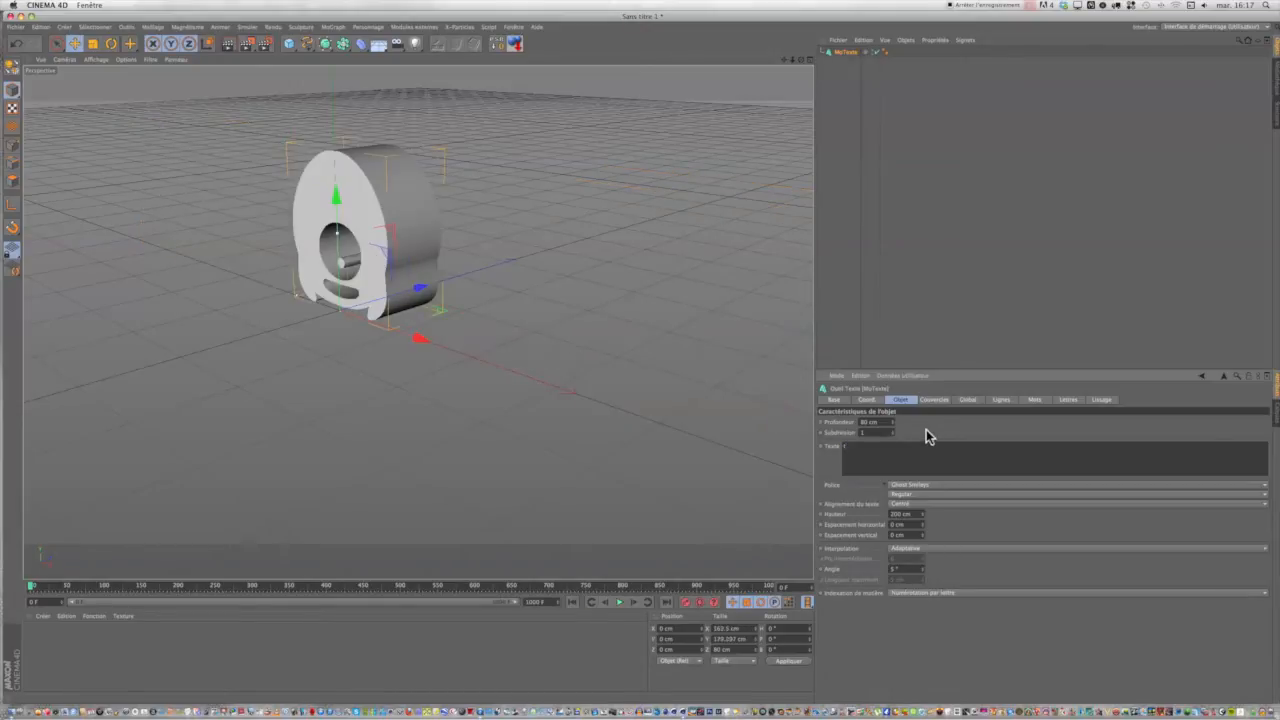
double_click(846, 52)
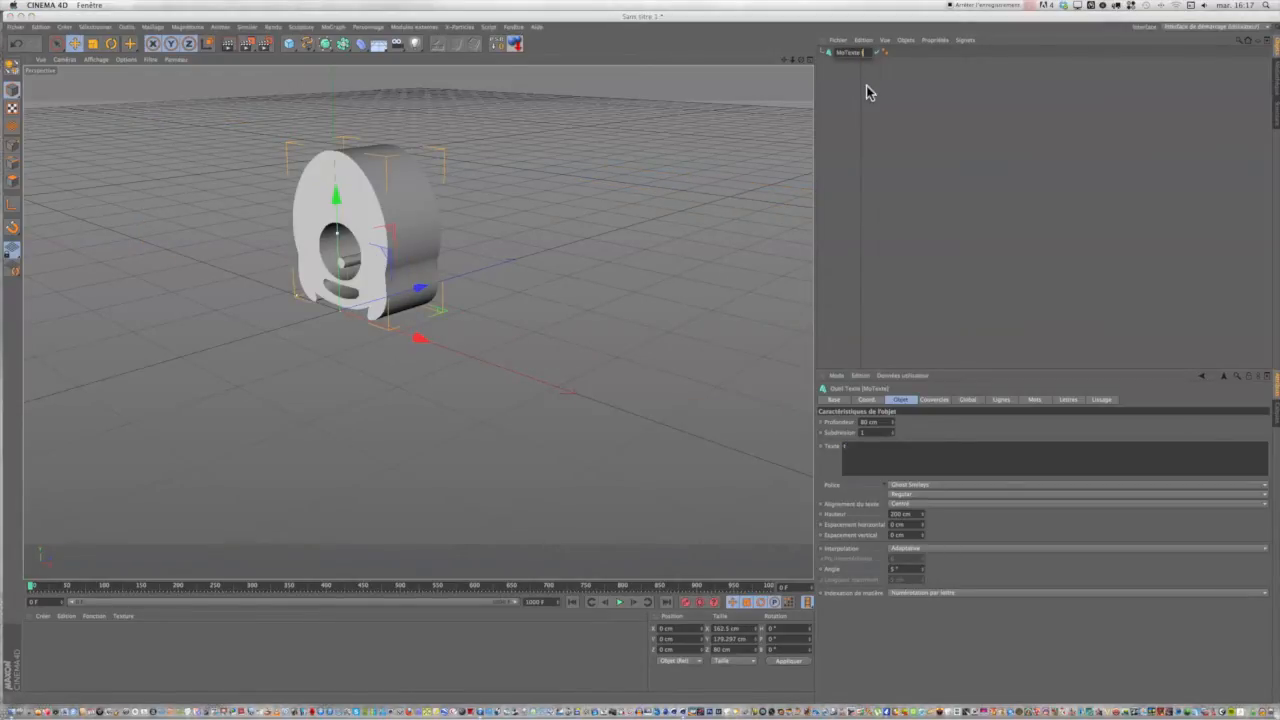
left_click(853, 98)
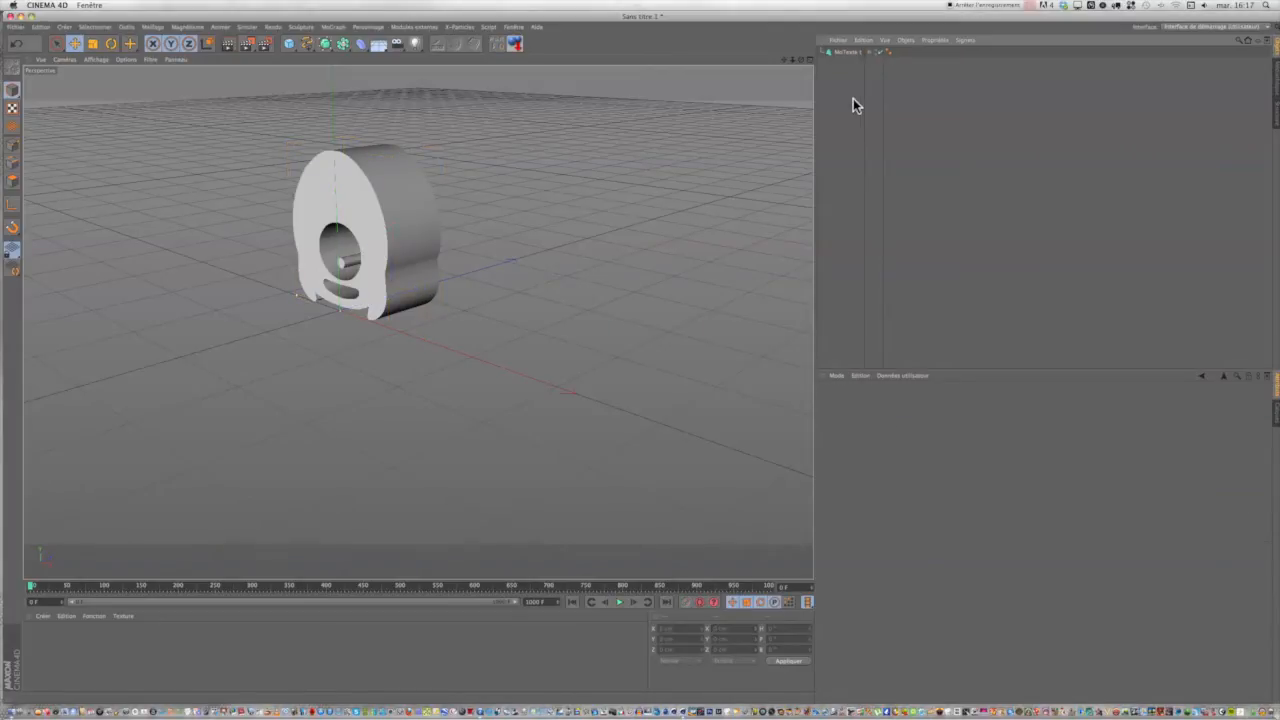
Duplicate the "MoTexte t" object and set the copy's text to the letter "e".
left_click(847, 52)
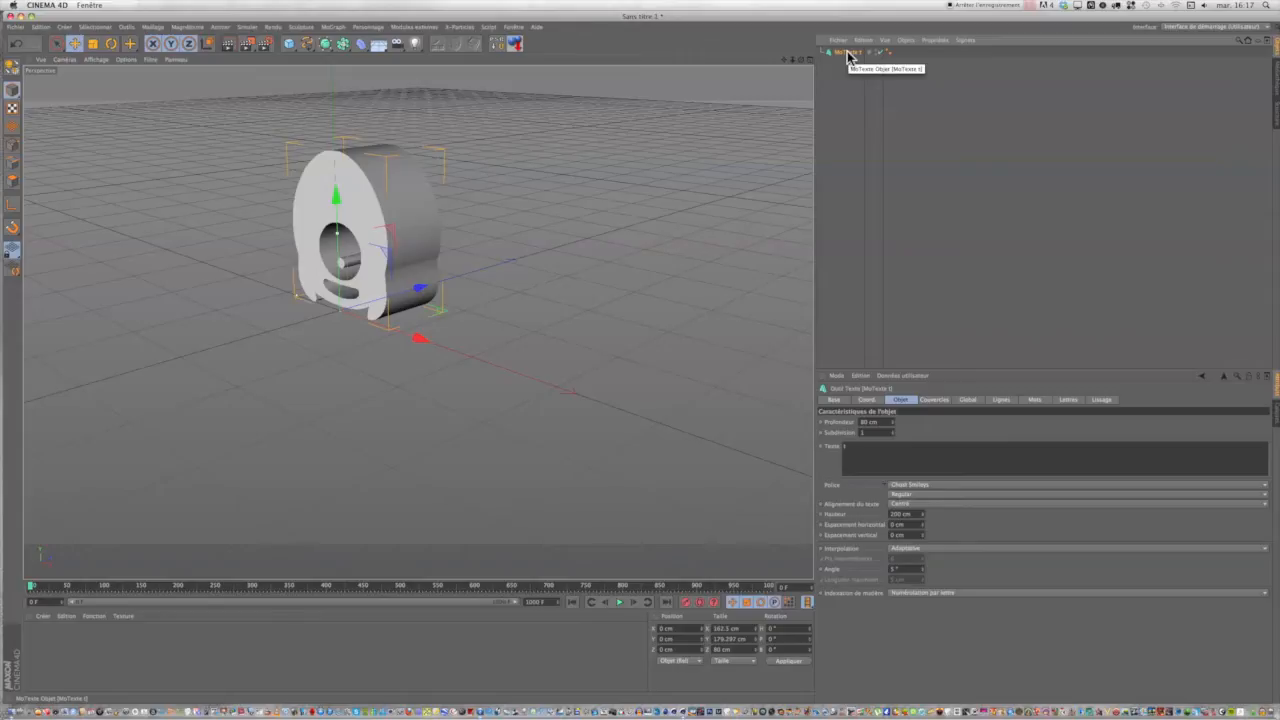
left_click_drag(847, 57, 847, 66)
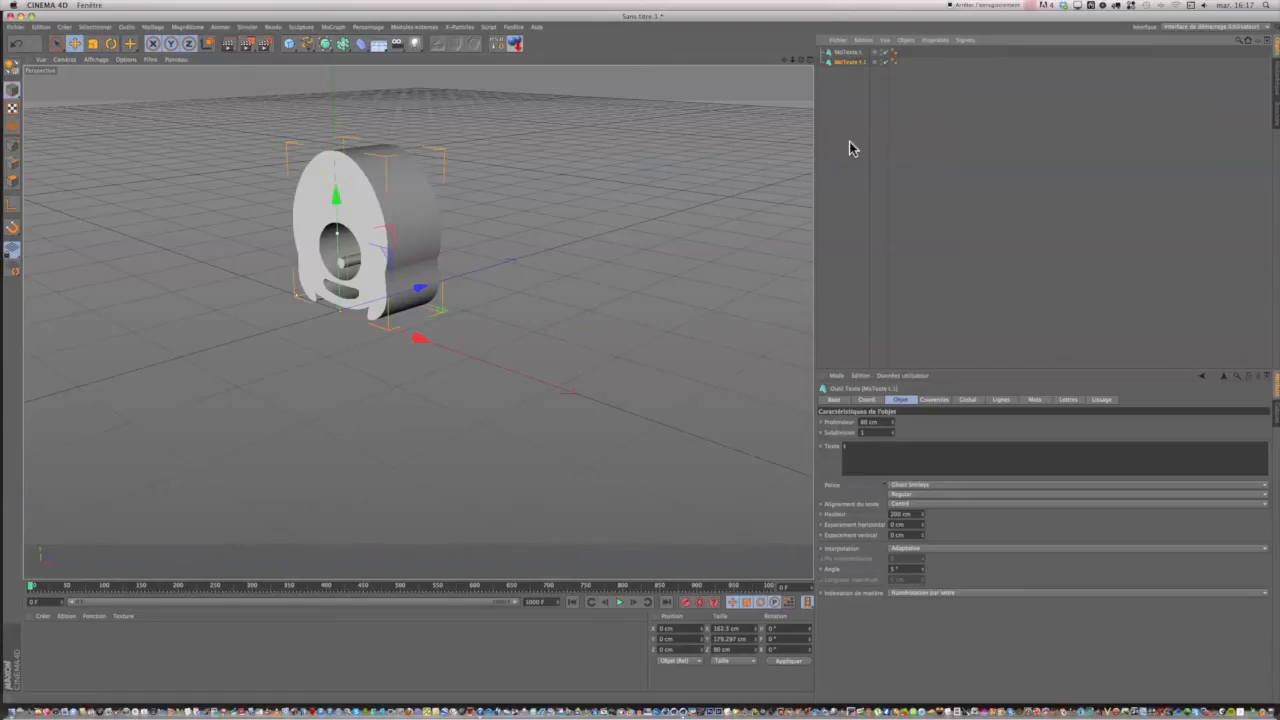
double_click(847, 448)
type("x")
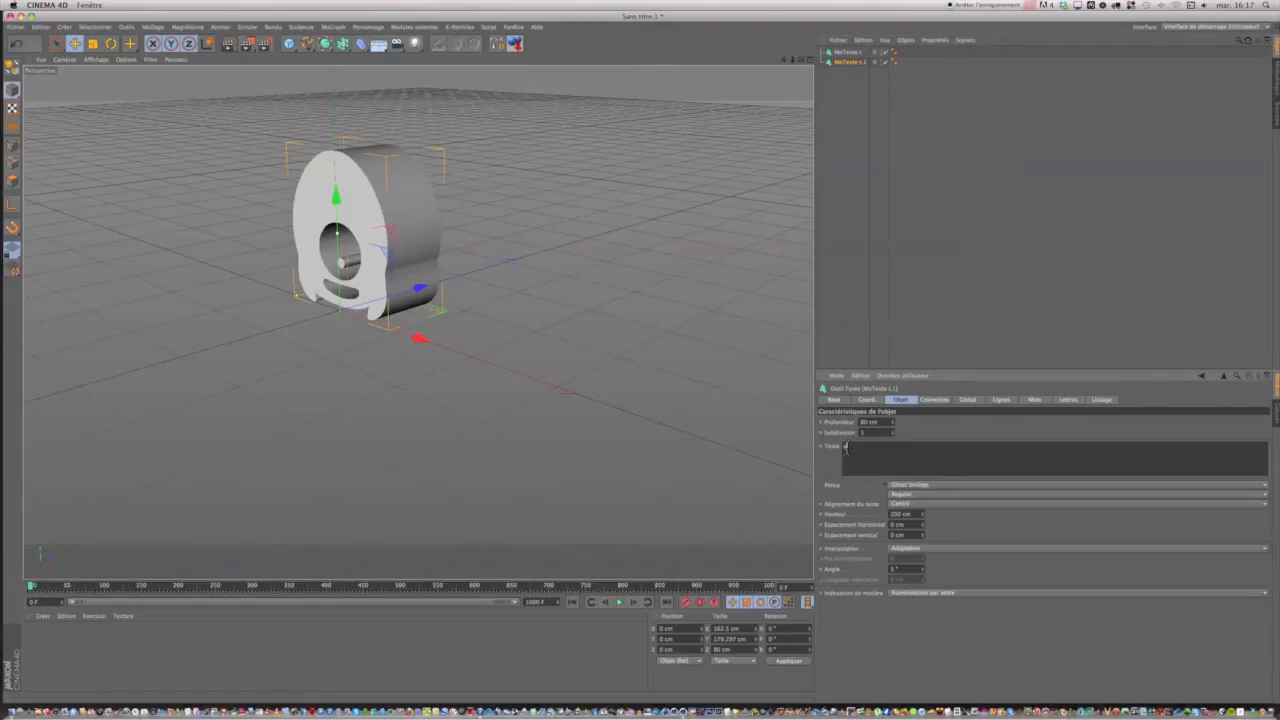
left_click(923, 428)
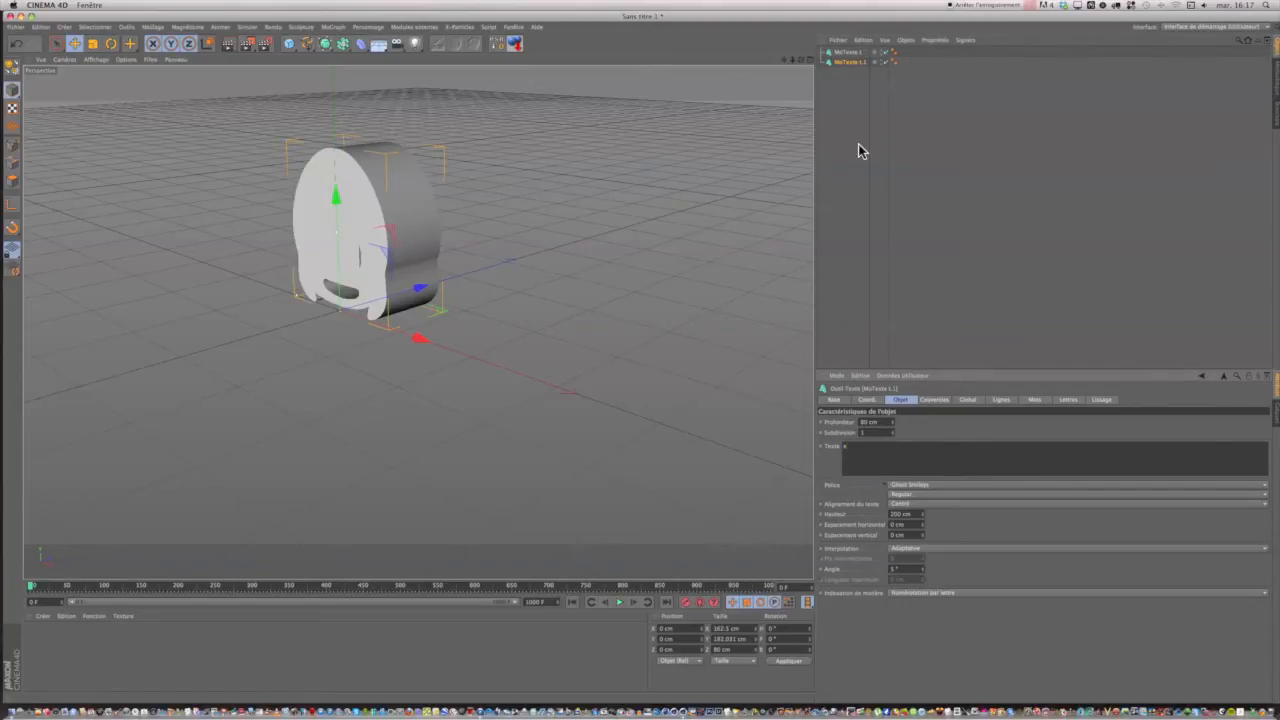
Rename the duplicated text object "MoTexte e".
double_click(850, 62)
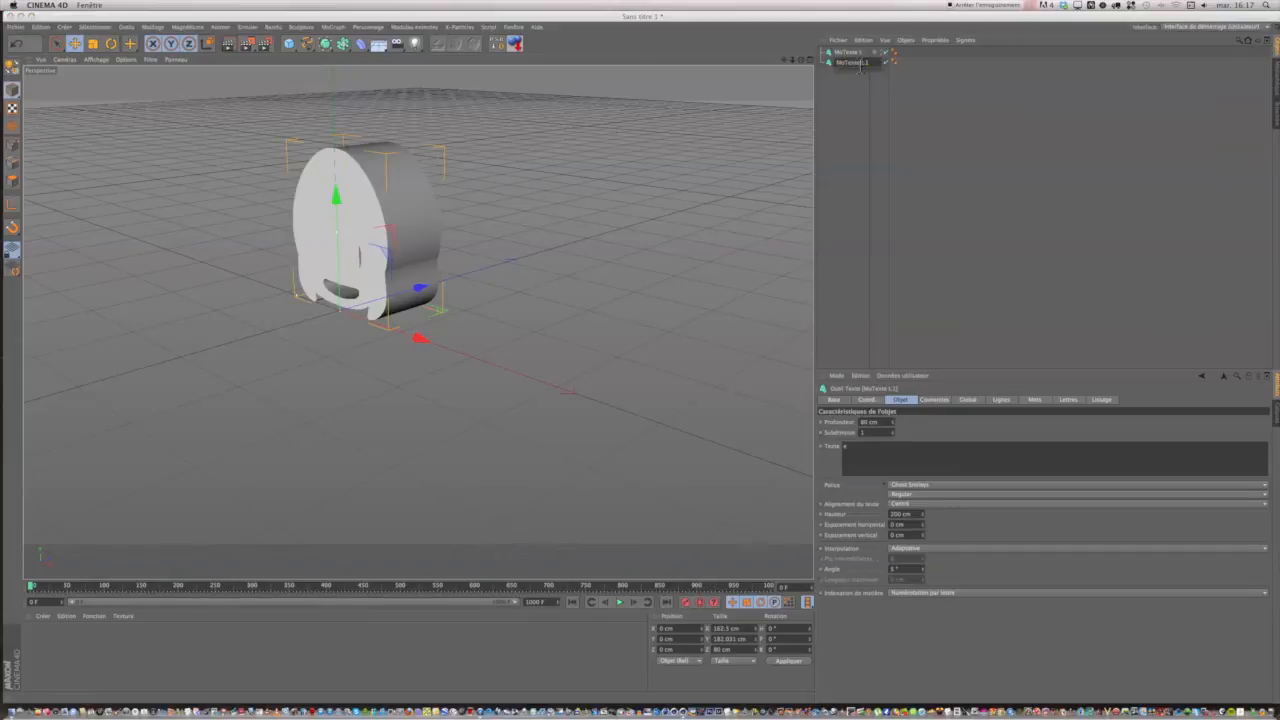
left_click_drag(861, 66, 874, 67)
key("BackSpace")
type("e")
left_click(857, 88)
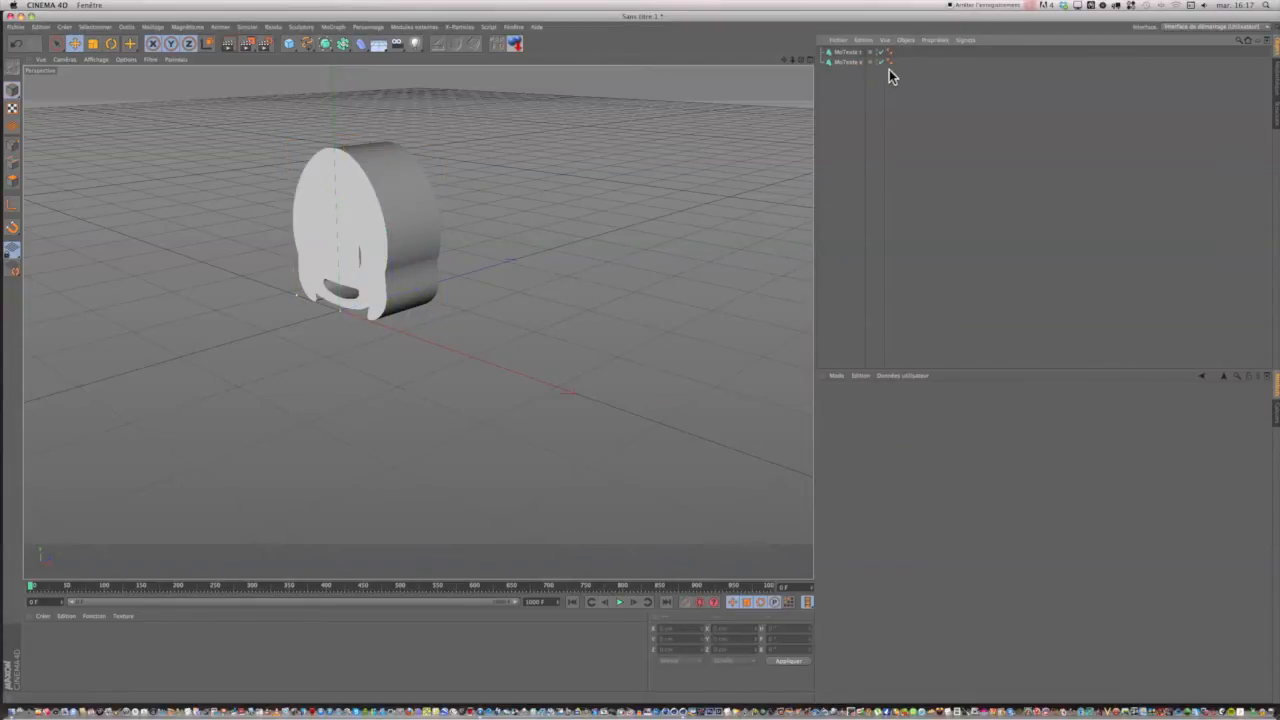
Widen the name column of the object list and add a null object (Neutre) to the scene.
left_click_drag(894, 64, 936, 68)
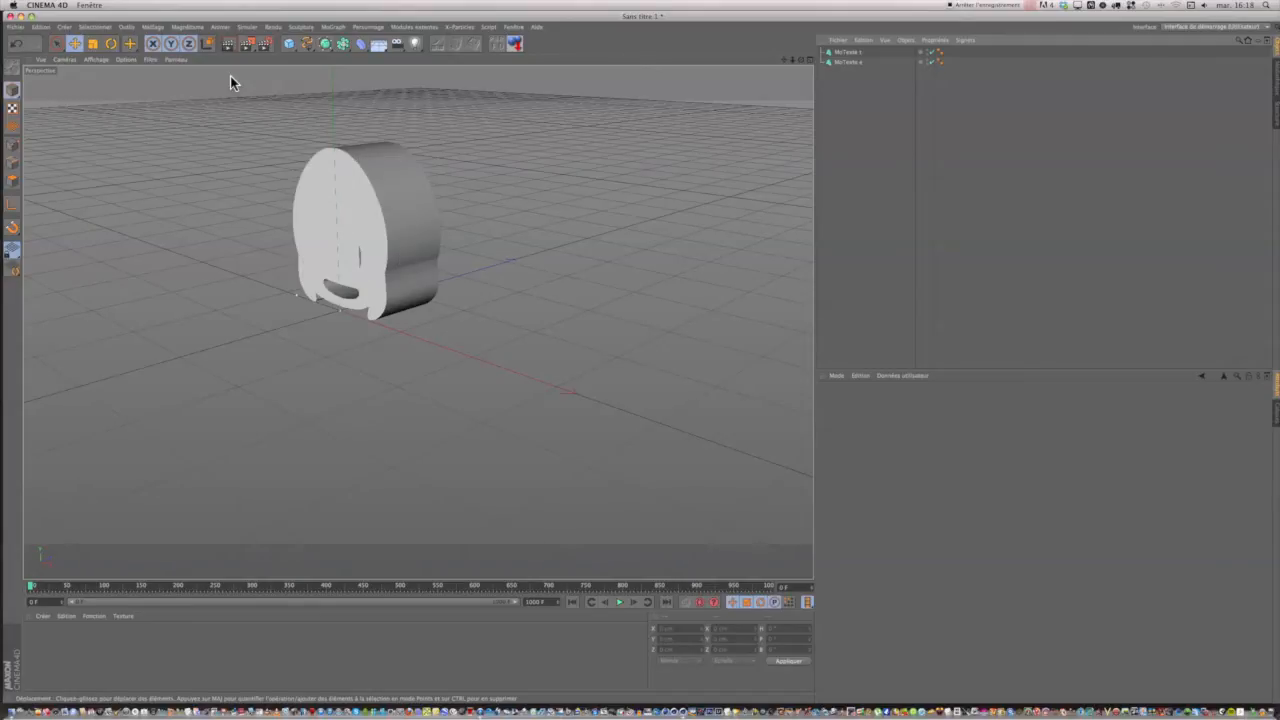
left_click(289, 45)
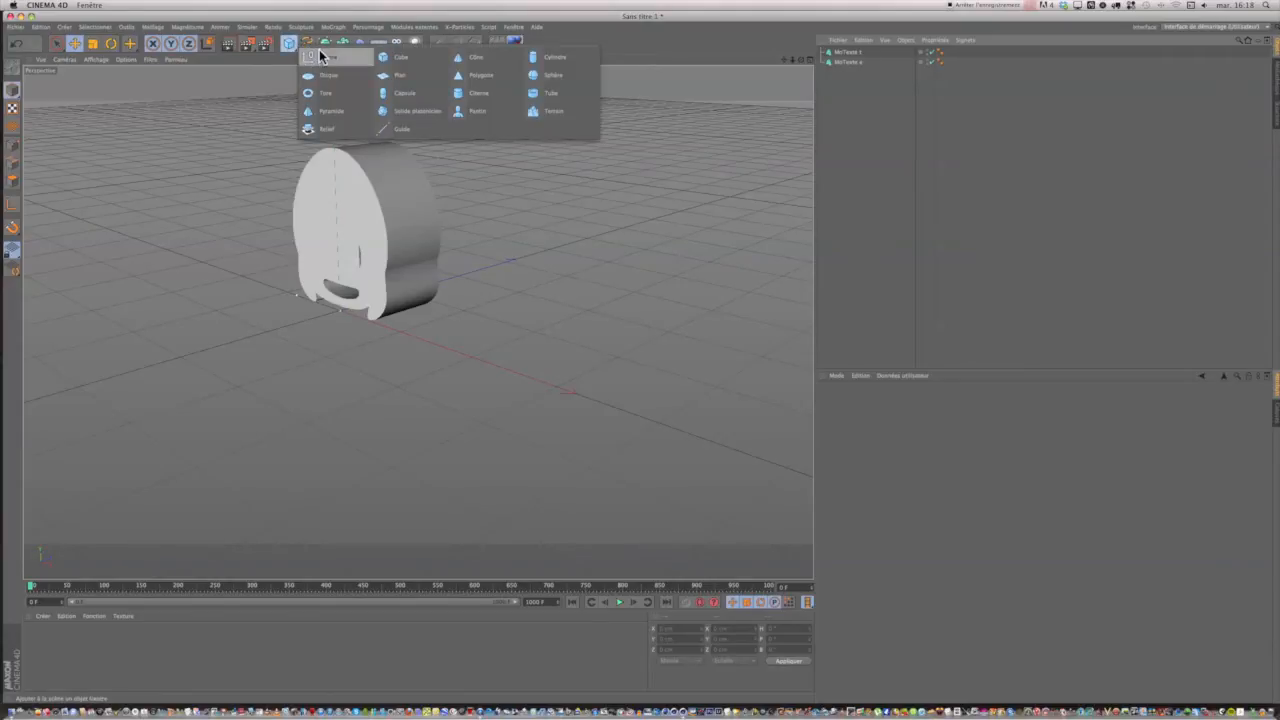
left_click(324, 58)
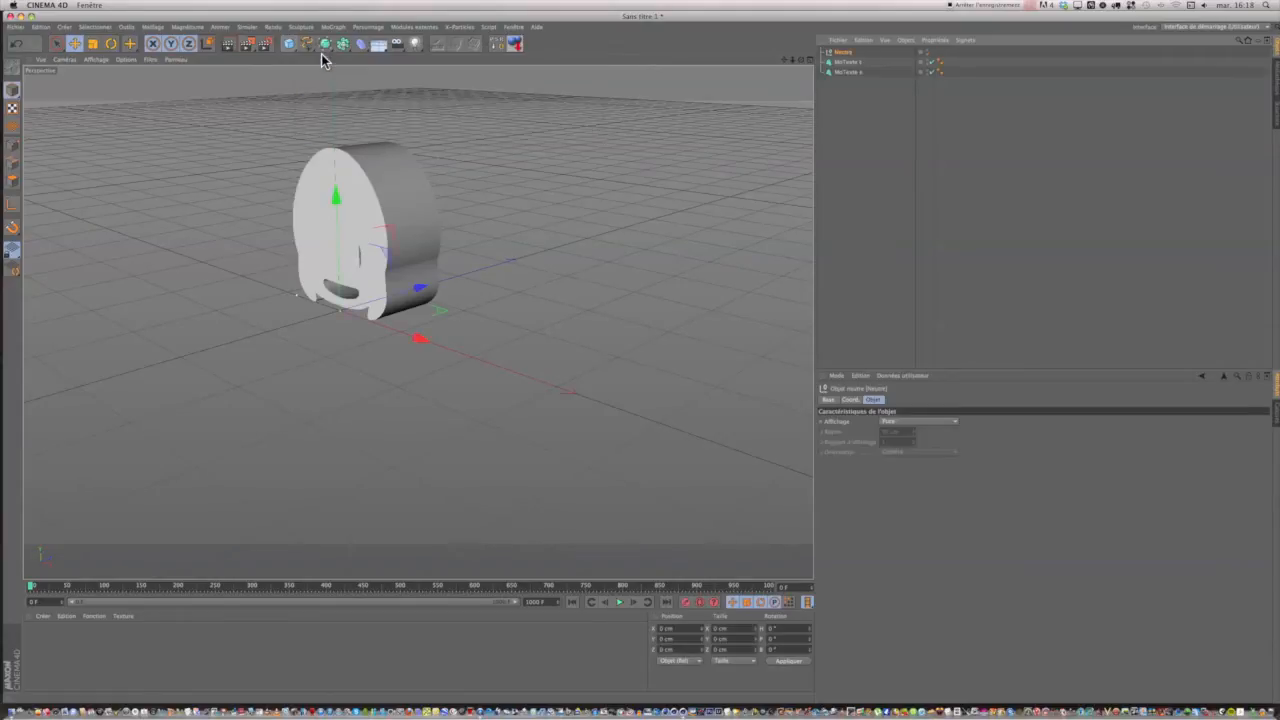
Rename the null object "objets".
double_click(843, 52)
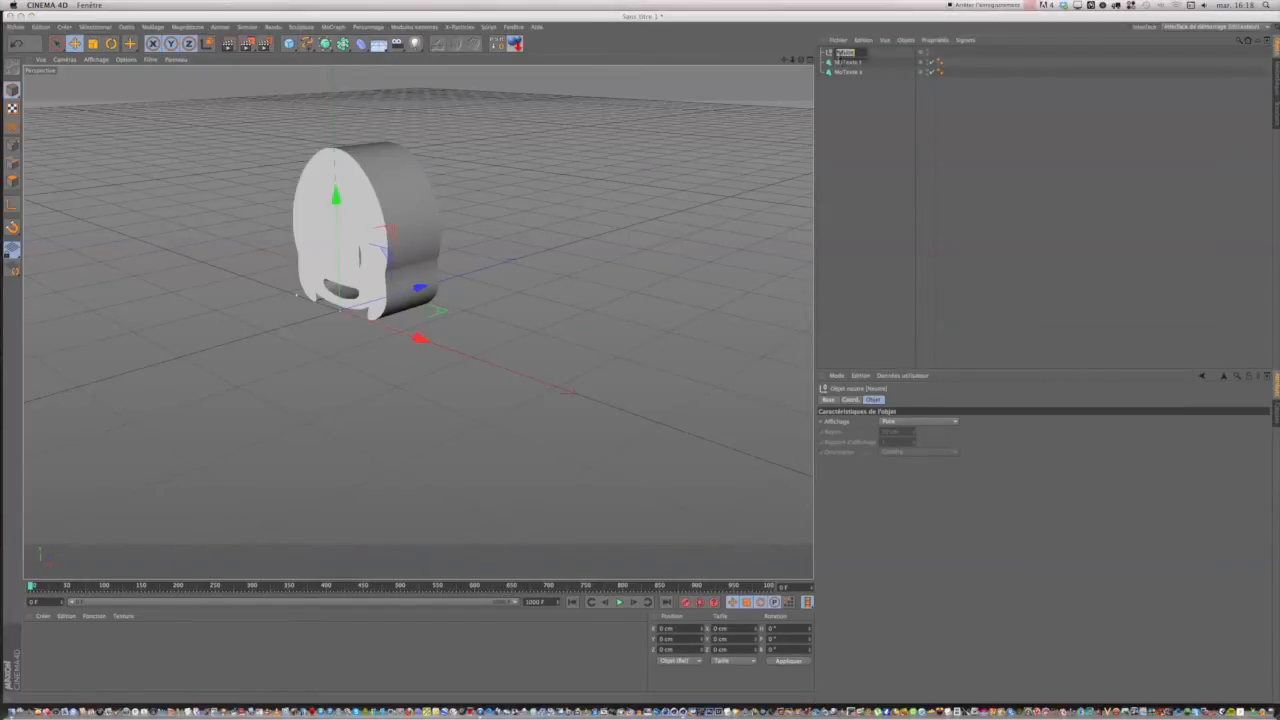
type("vé")
type("sage")
left_click(838, 91)
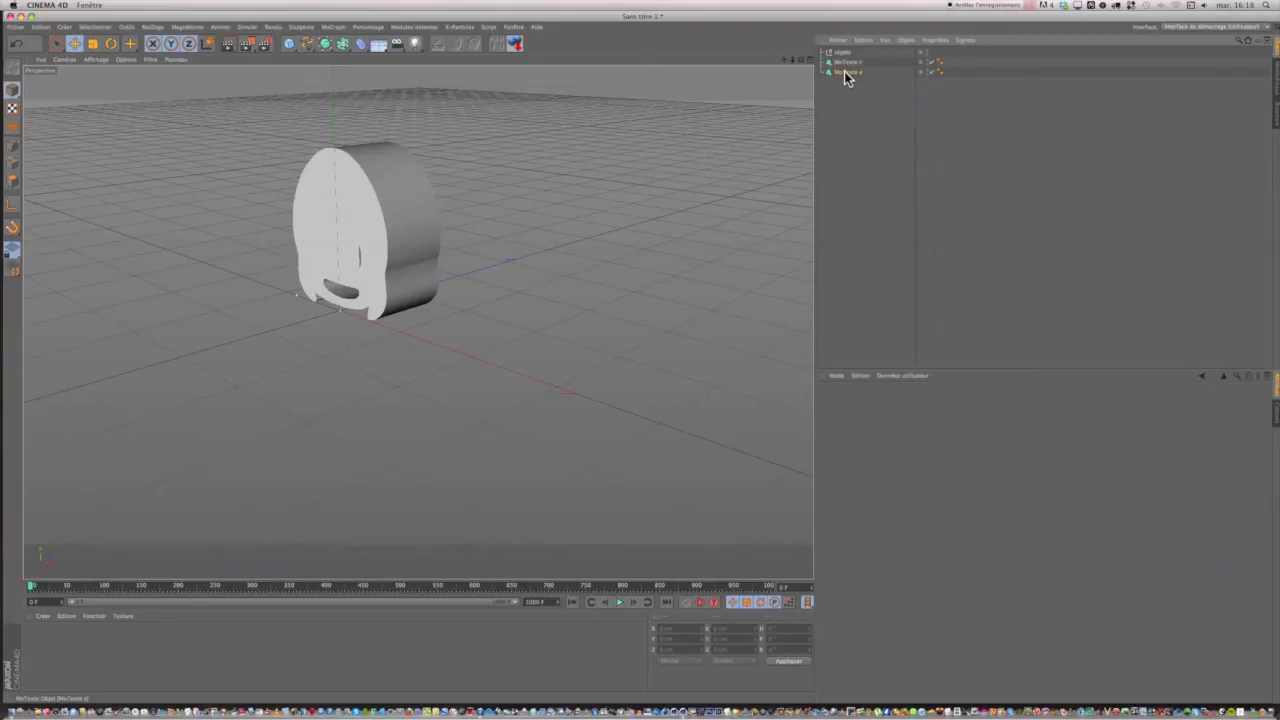
Nest the "MoTexte t" and "MoTexte e" objects under the "objets" null and collapse its hierarchy.
left_click_drag(844, 57, 842, 71)
left_click(845, 52)
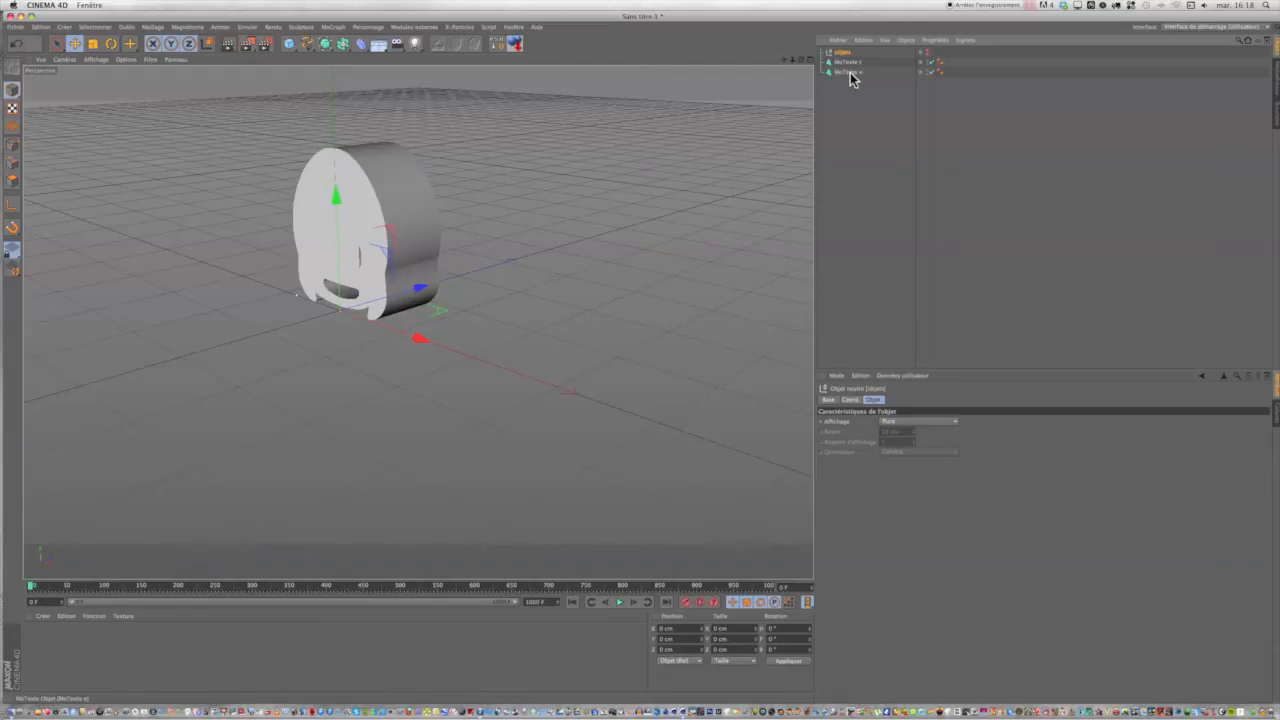
mouse_move(850, 74)
left_mouse_down()
mouse_move(848, 58)
mouse_move(849, 89)
left_mouse_up()
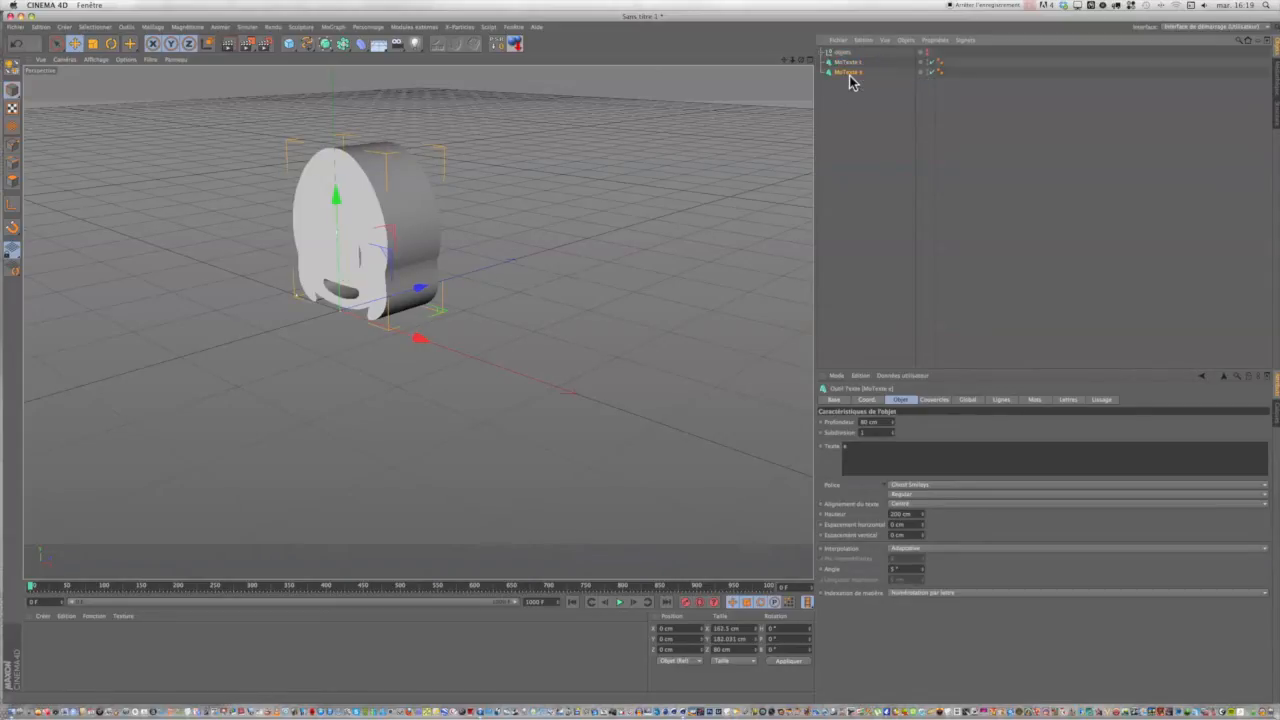
left_click_drag(849, 75, 849, 54)
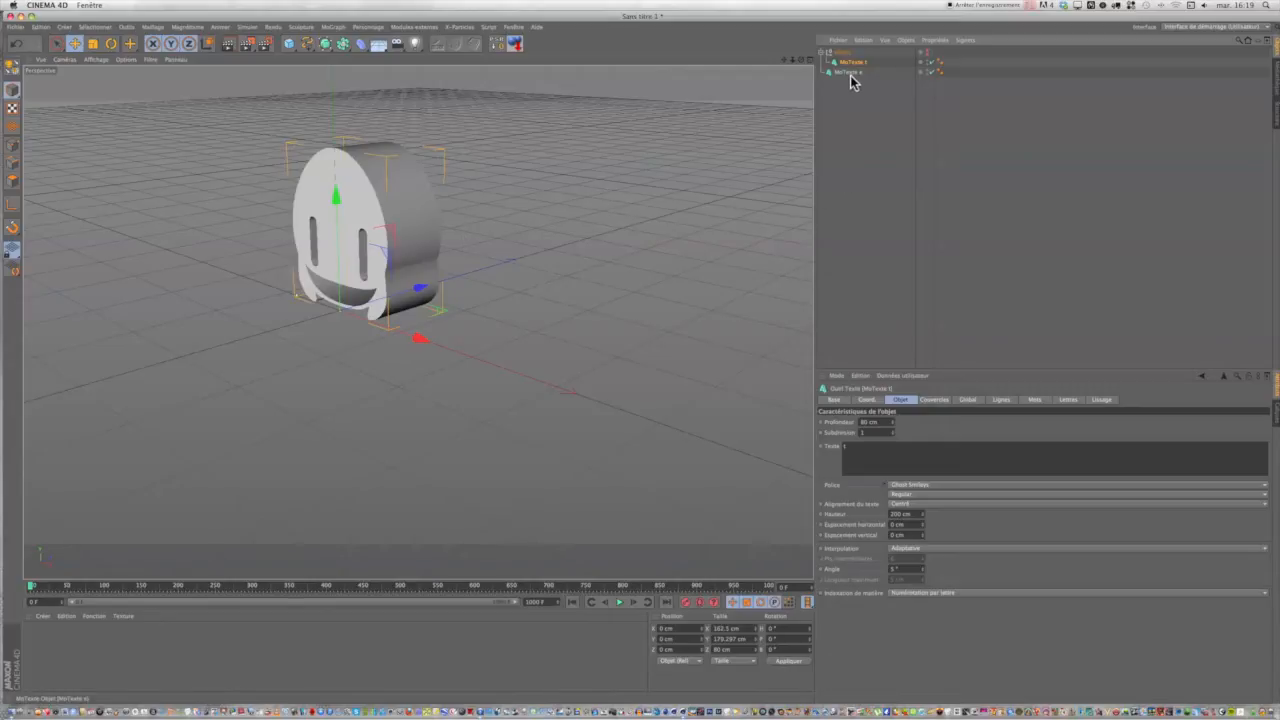
left_click_drag(850, 78, 846, 54)
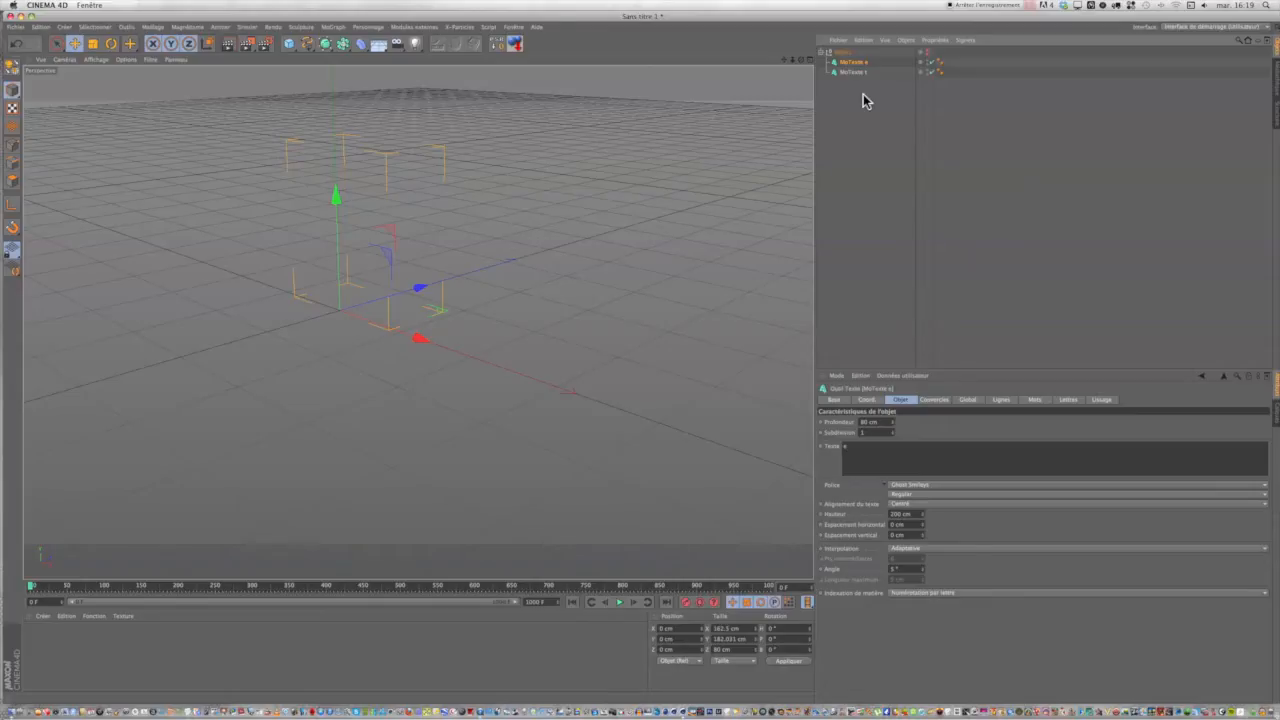
left_click(821, 52)
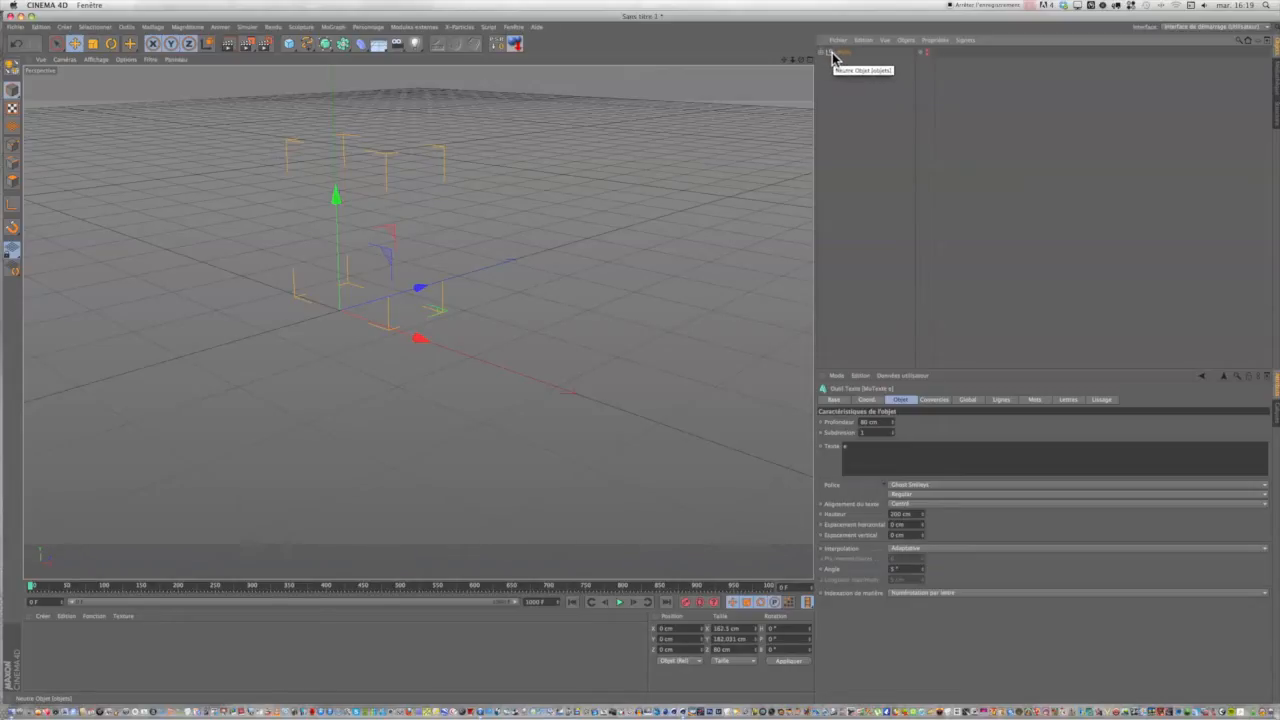
Rearrange the text objects inside the "objets" null so "MoTexte t" sits above "MoTexte e", and collapse the null.
left_click(821, 52)
left_click_drag(849, 62, 864, 78)
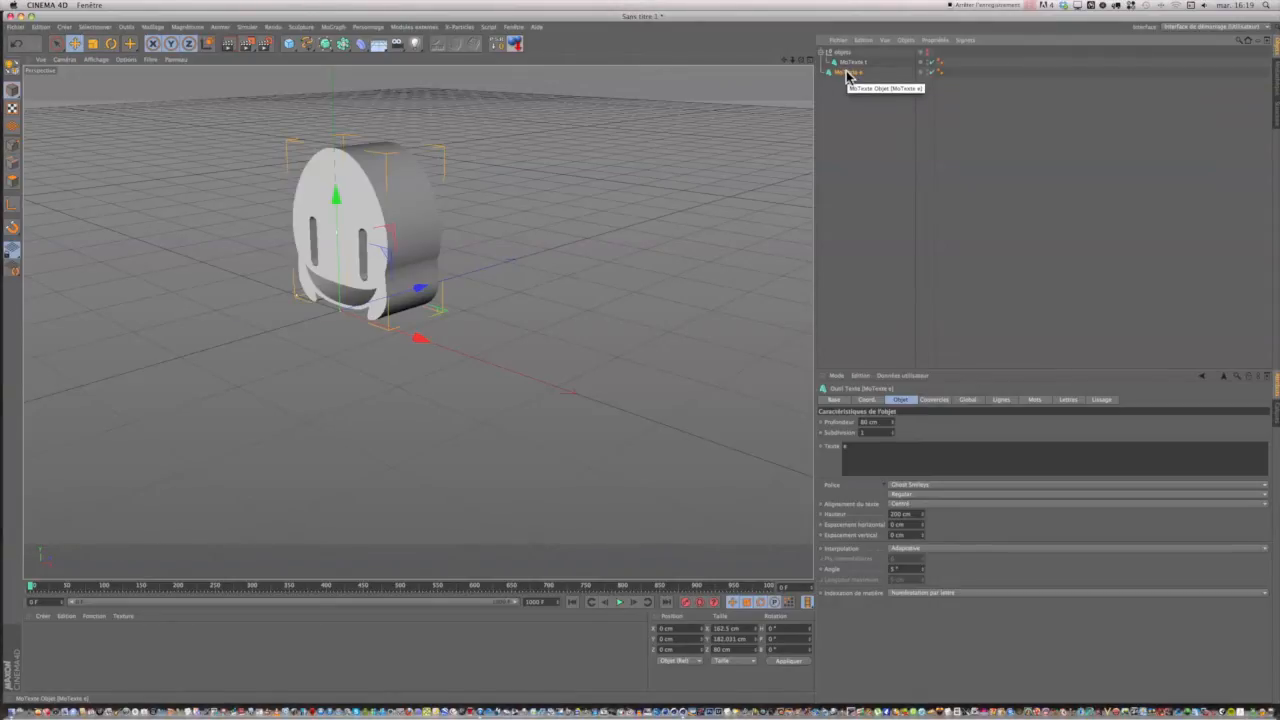
mouse_move(849, 76)
left_mouse_down()
mouse_move(848, 63)
mouse_move(863, 69)
mouse_move(849, 57)
left_mouse_up()
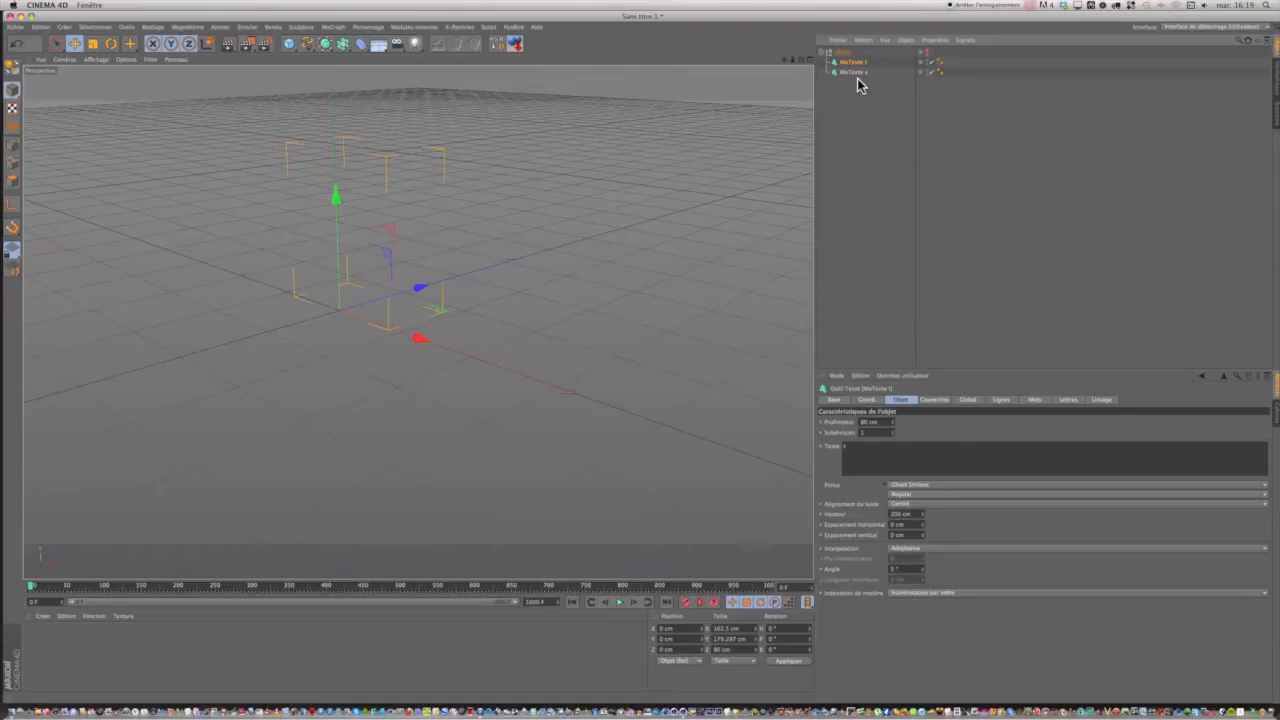
mouse_move(783, 57)
left_mouse_down()
mouse_move(836, 67)
mouse_move(786, 66)
left_mouse_up()
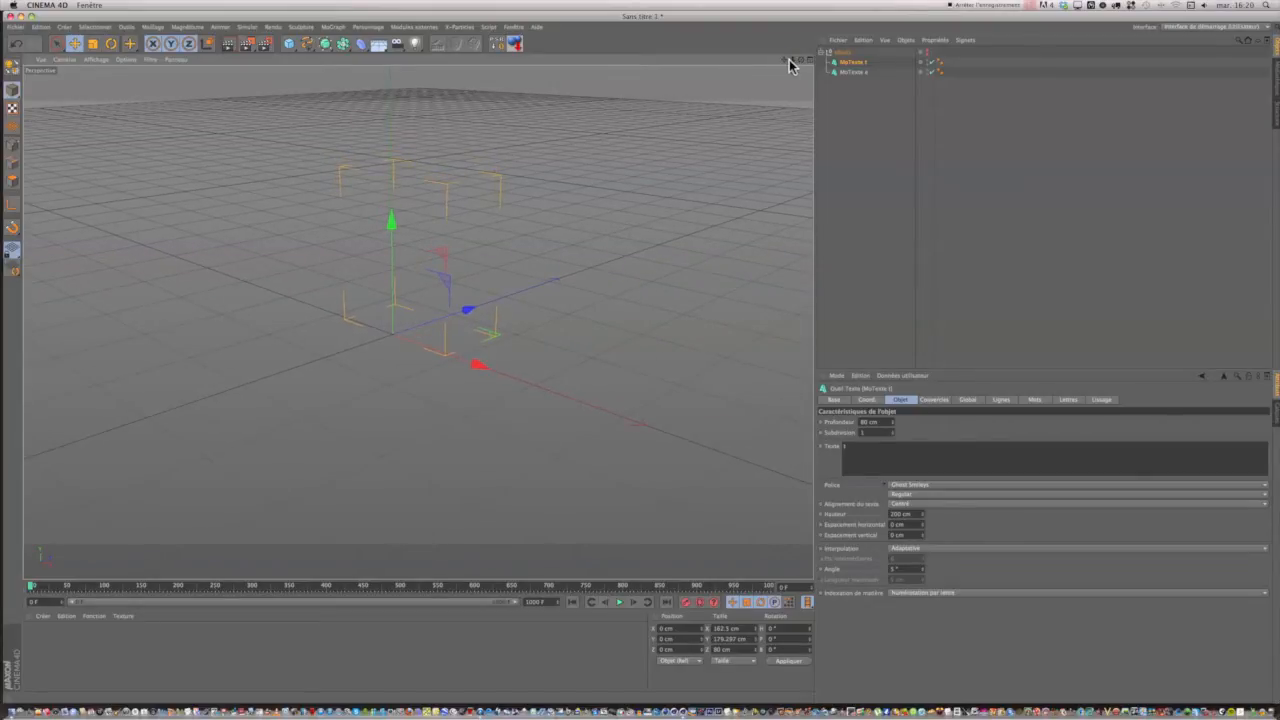
left_click(821, 52)
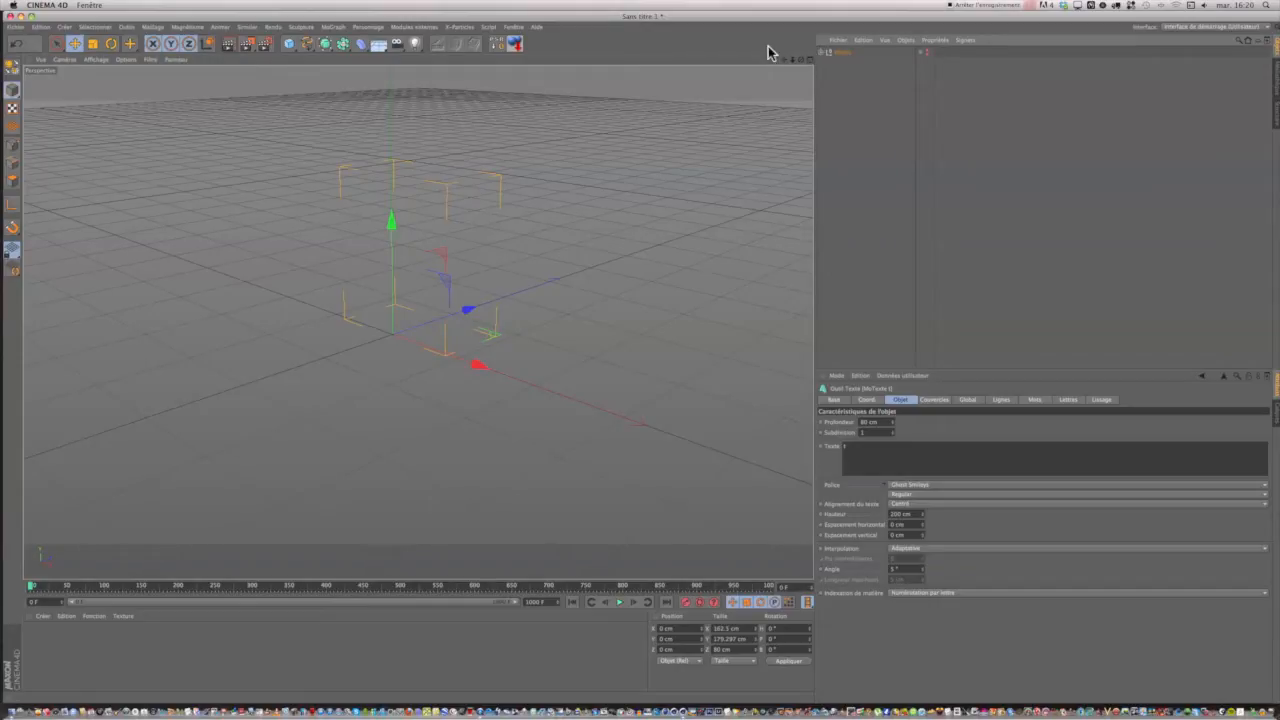
Add an X-Particles System object and place it below the "objets" null in the object list.
left_click(428, 27)
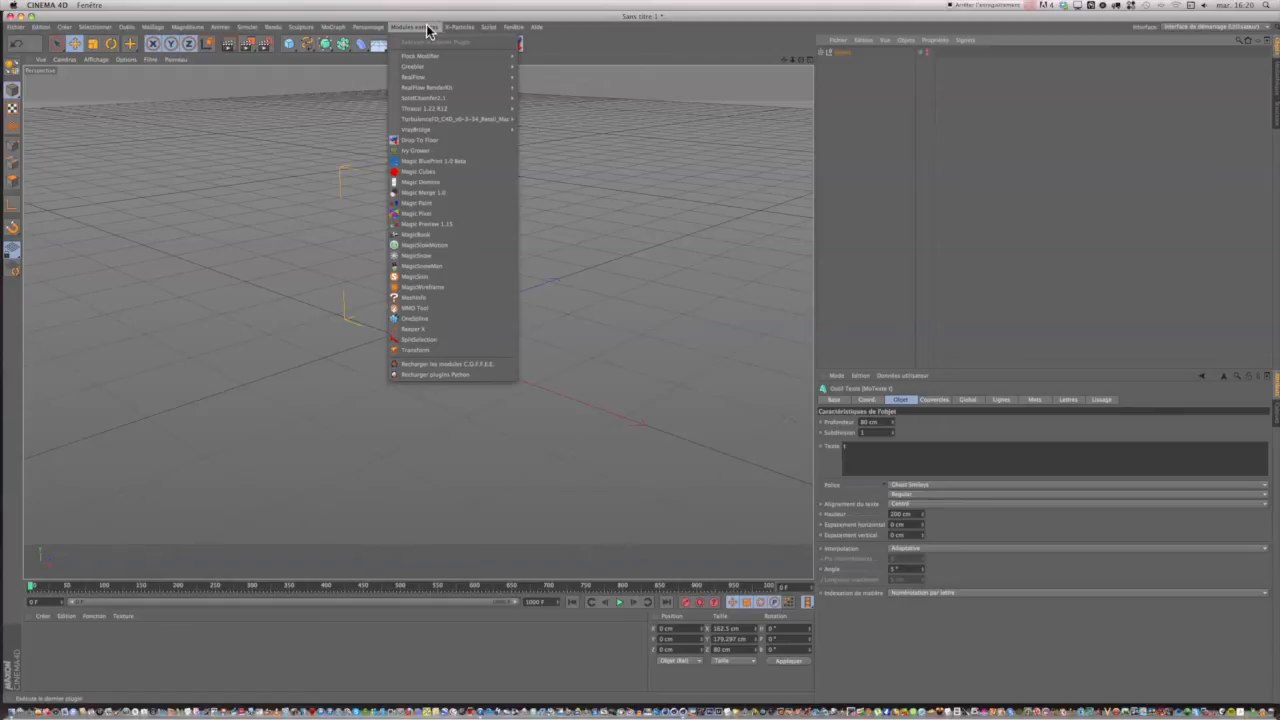
left_click(426, 19)
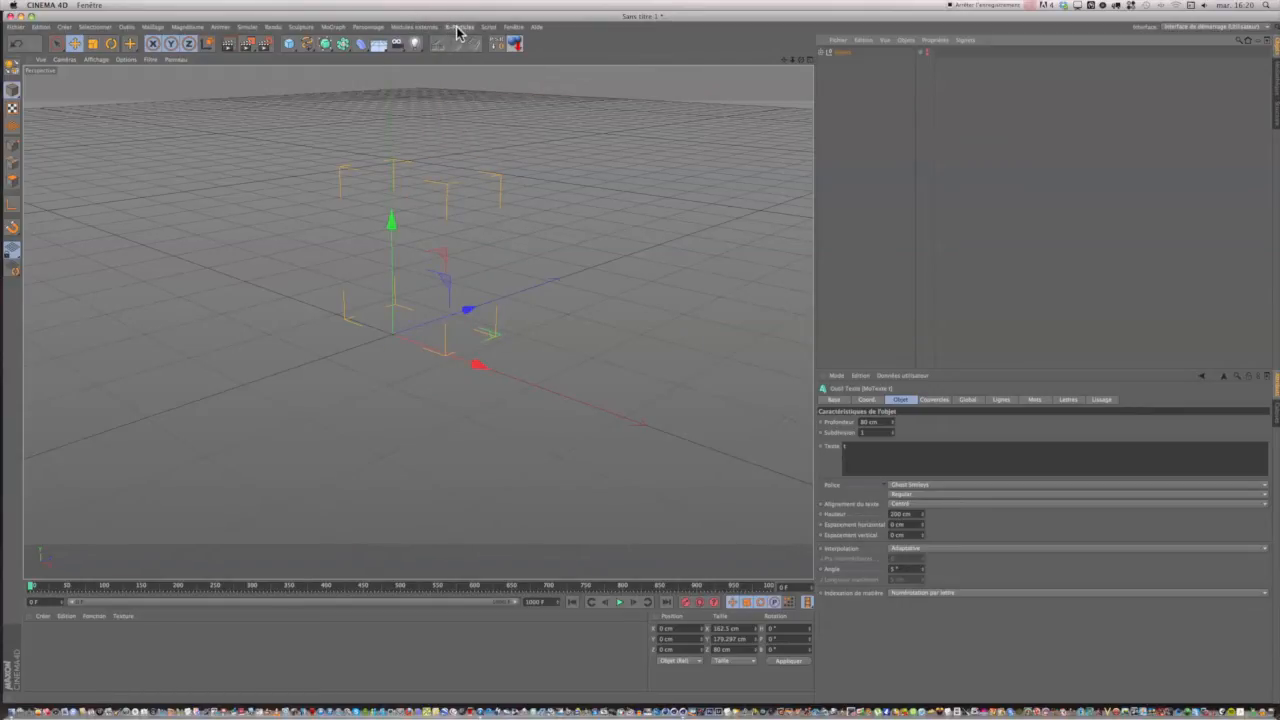
left_click(460, 28)
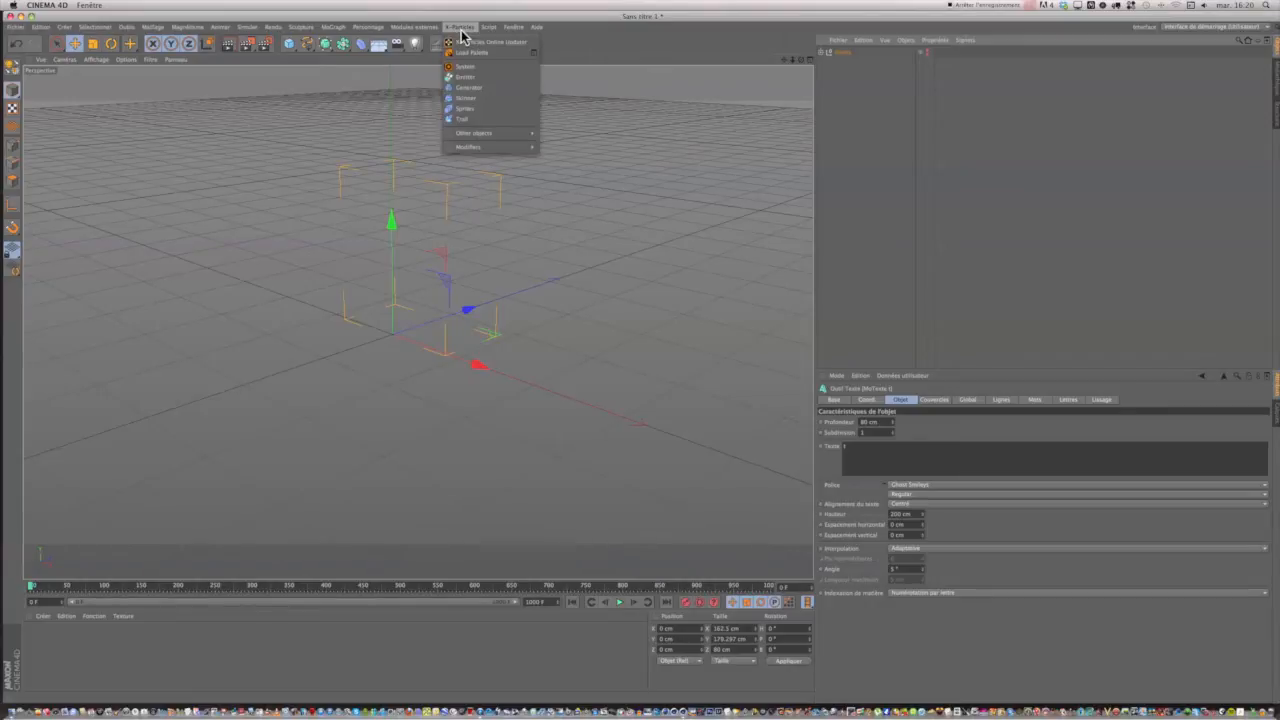
left_click(463, 67)
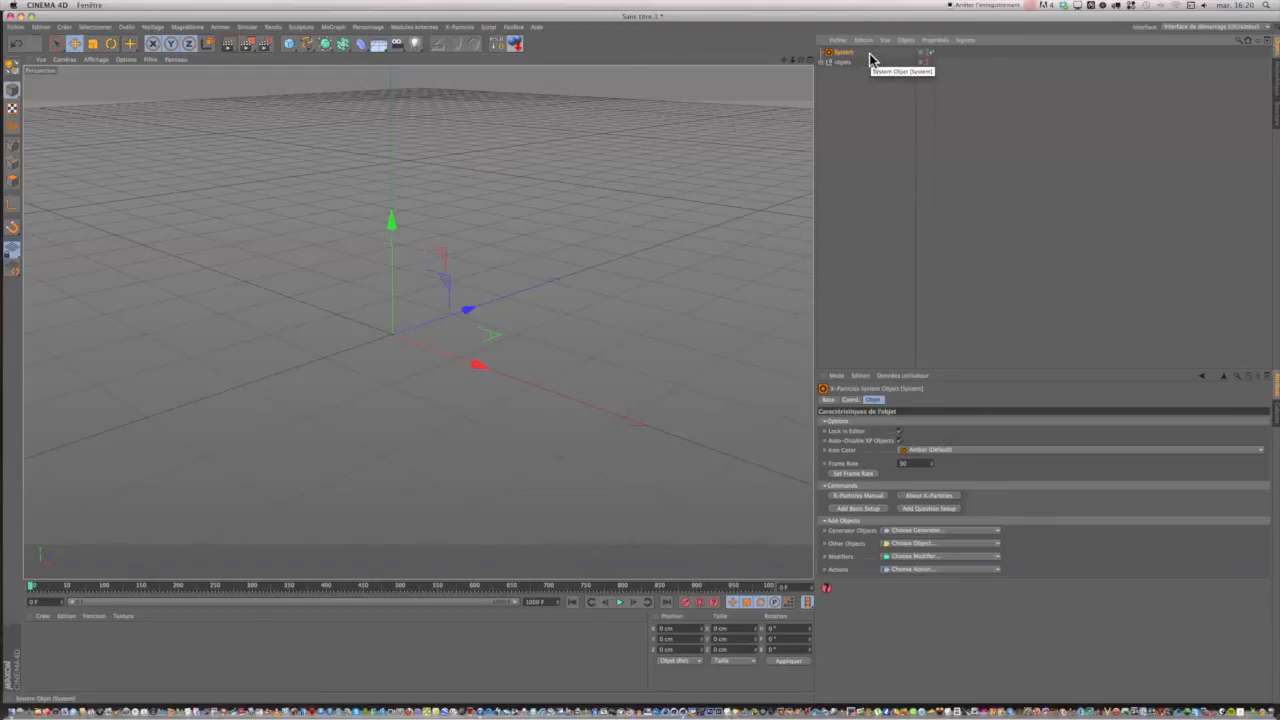
left_click_drag(851, 55, 846, 66)
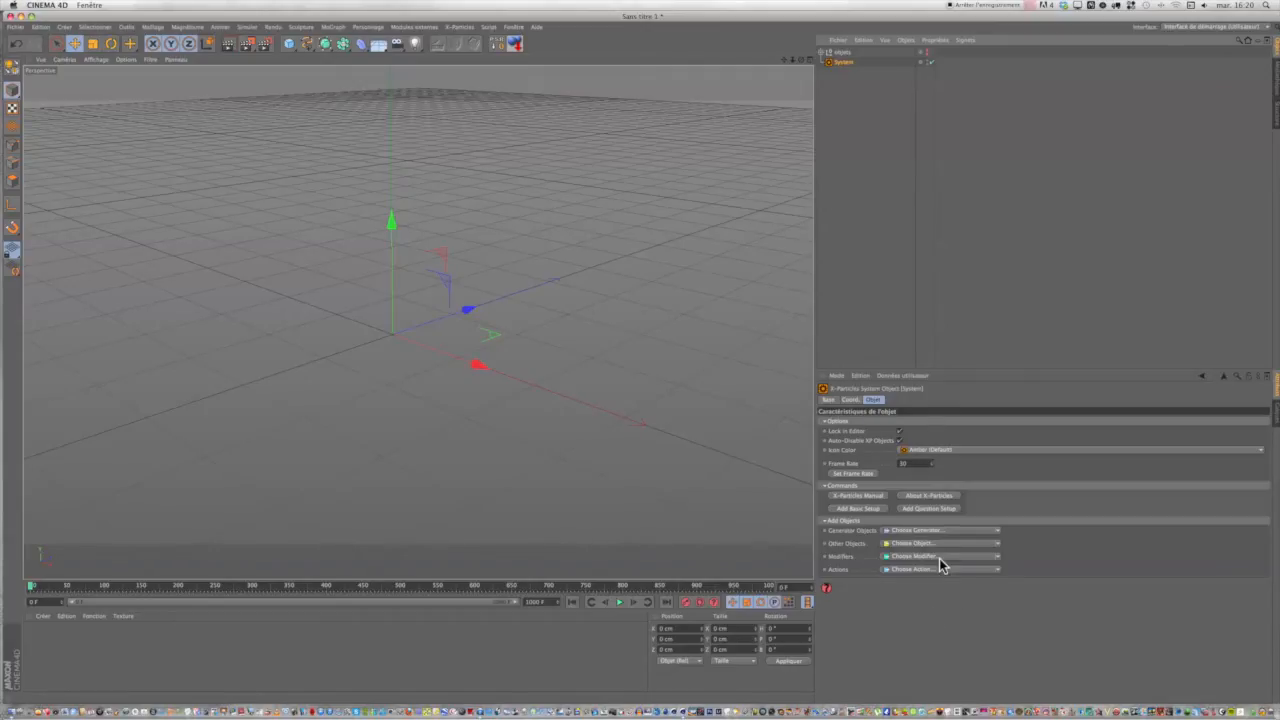
Try the Red icon color on the System object and restore Amber (Default).
left_click(911, 452)
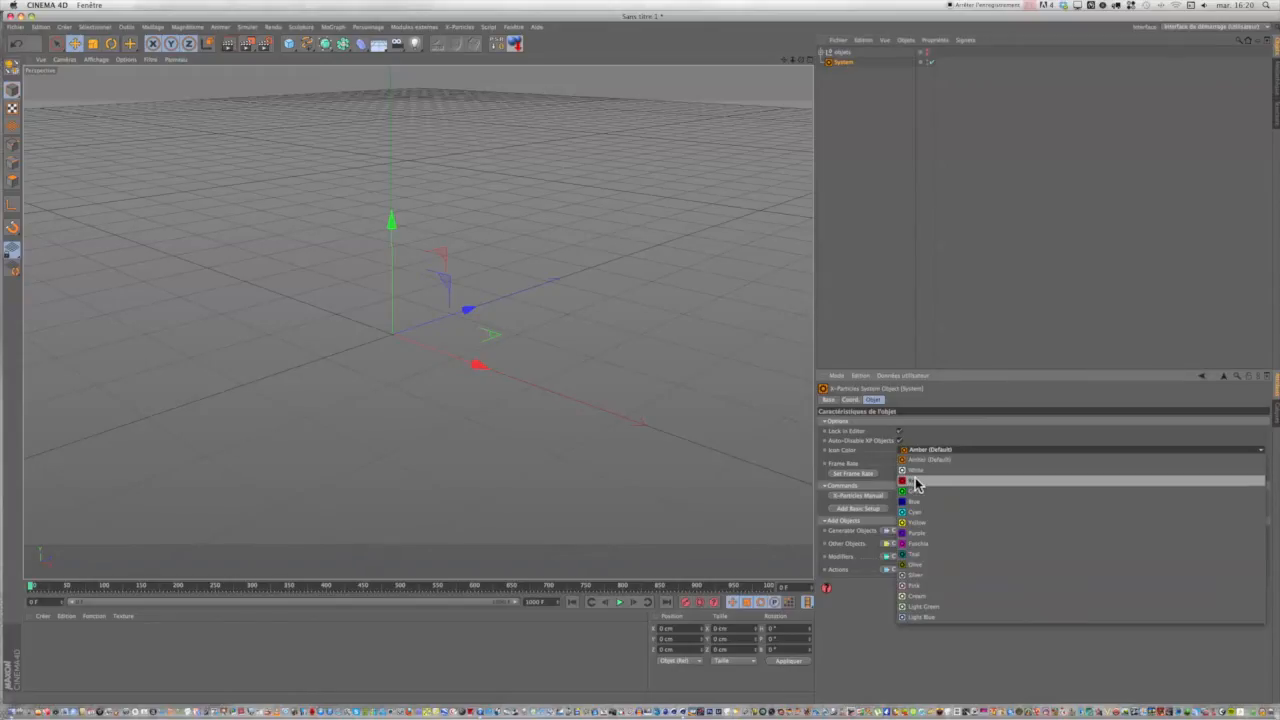
left_click(914, 481)
left_click(914, 452)
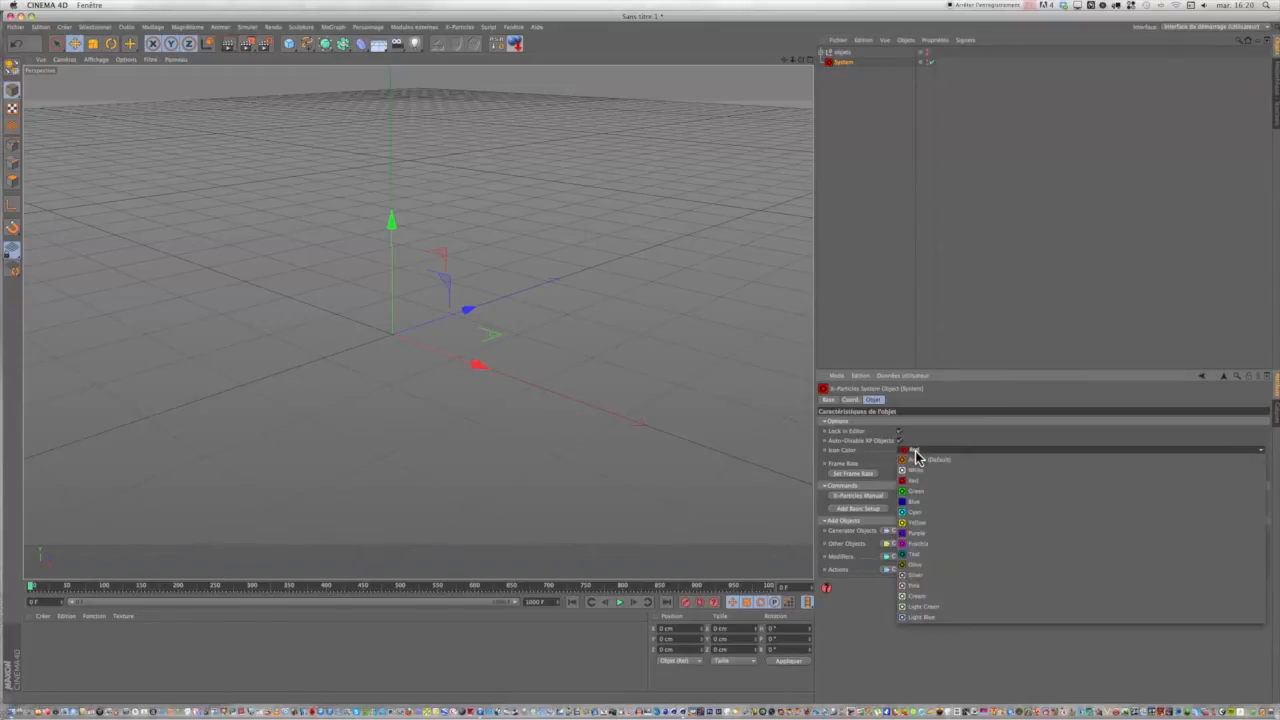
left_click(916, 459)
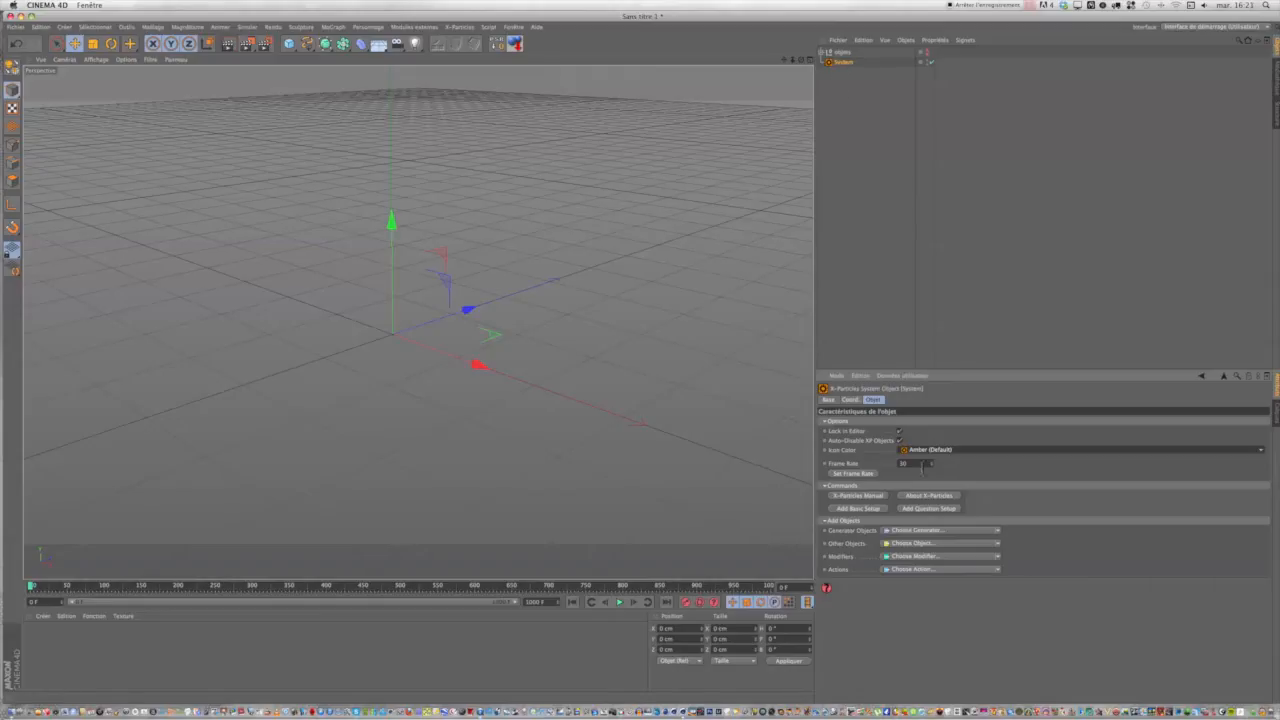
Set the System object's frame rate to 25 and add an Emitter generator object to it.
double_click(899, 464)
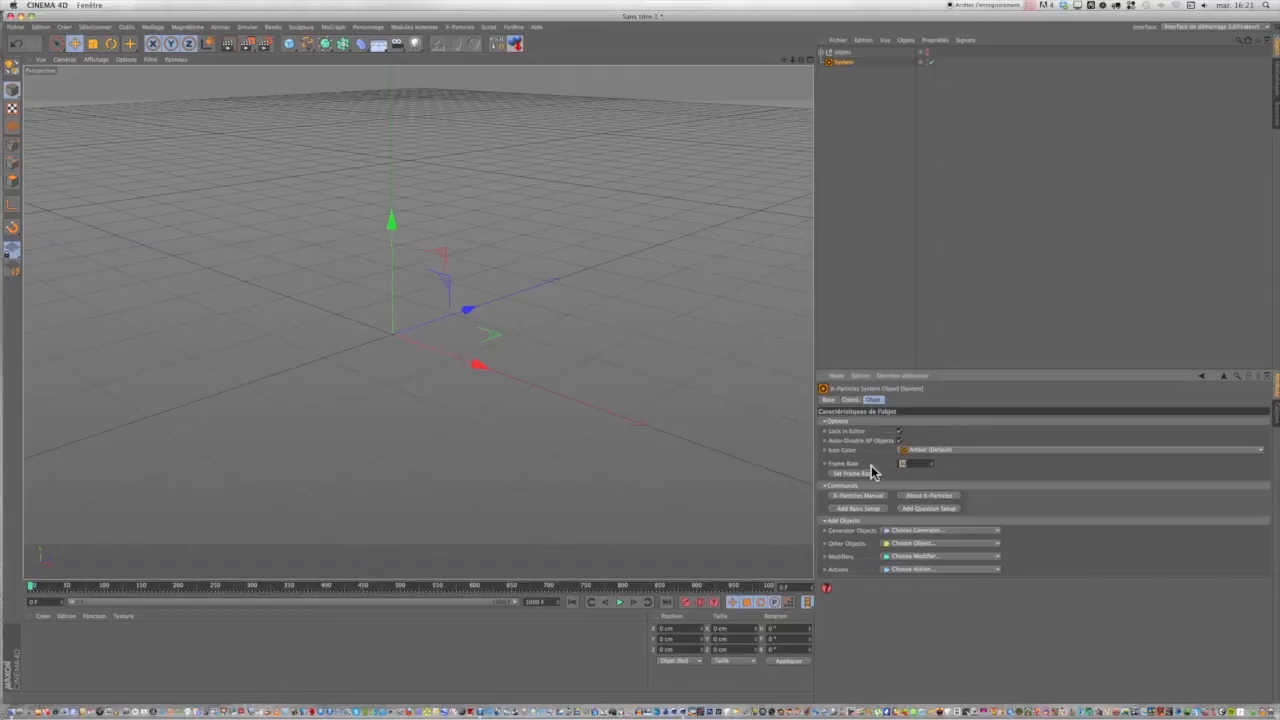
type("25")
left_click(912, 533)
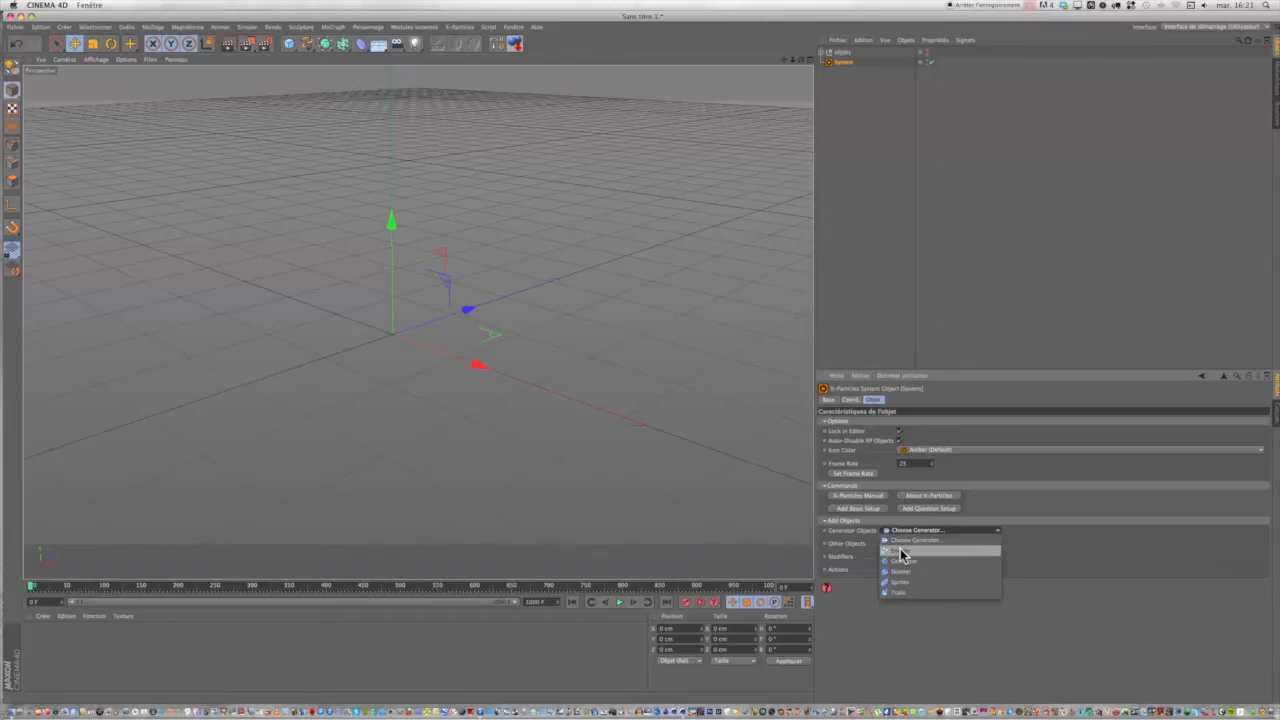
left_click(901, 552)
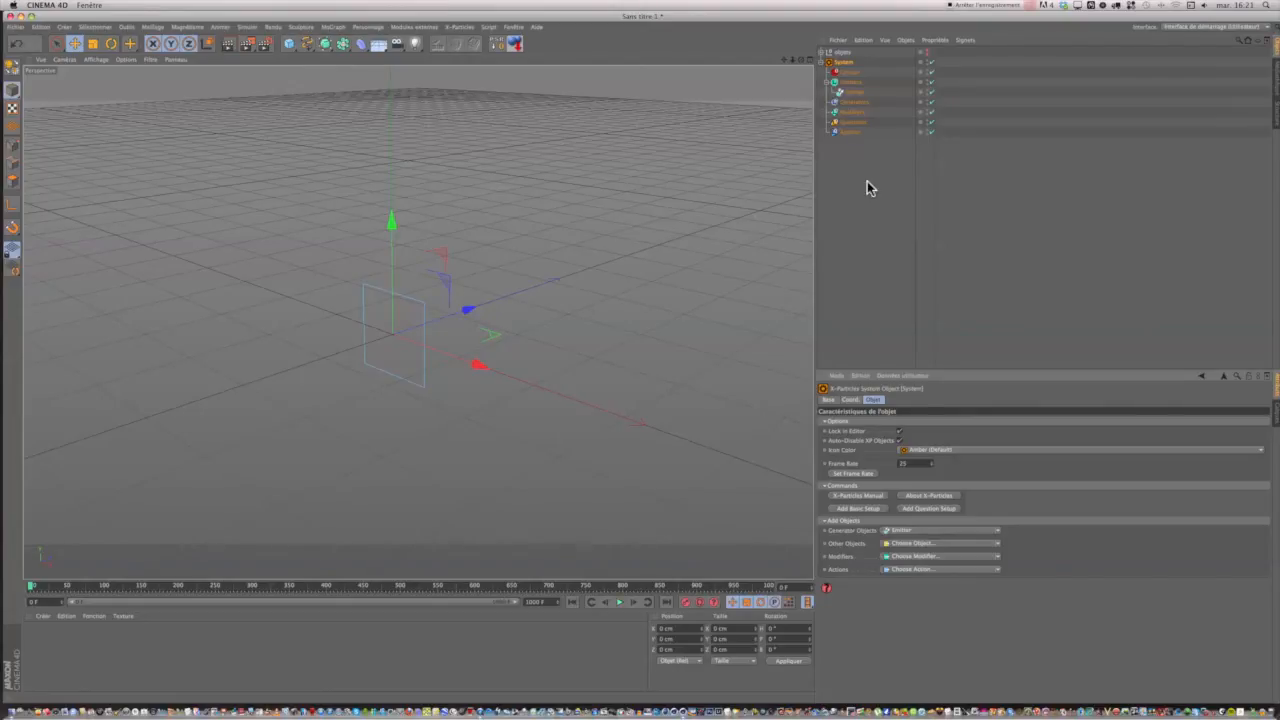
Select the Emitter inside the Emitters group and play the animation to preview its particle stream from a shifted view.
left_click(850, 84)
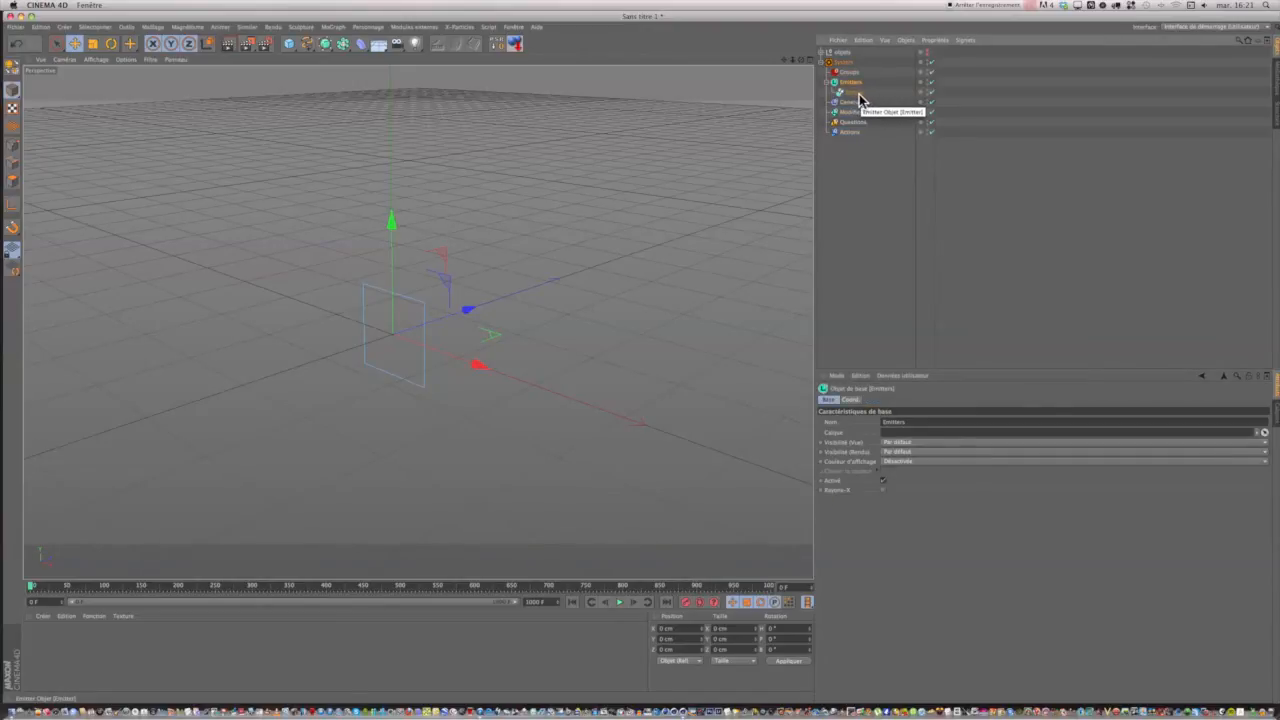
left_click(856, 93)
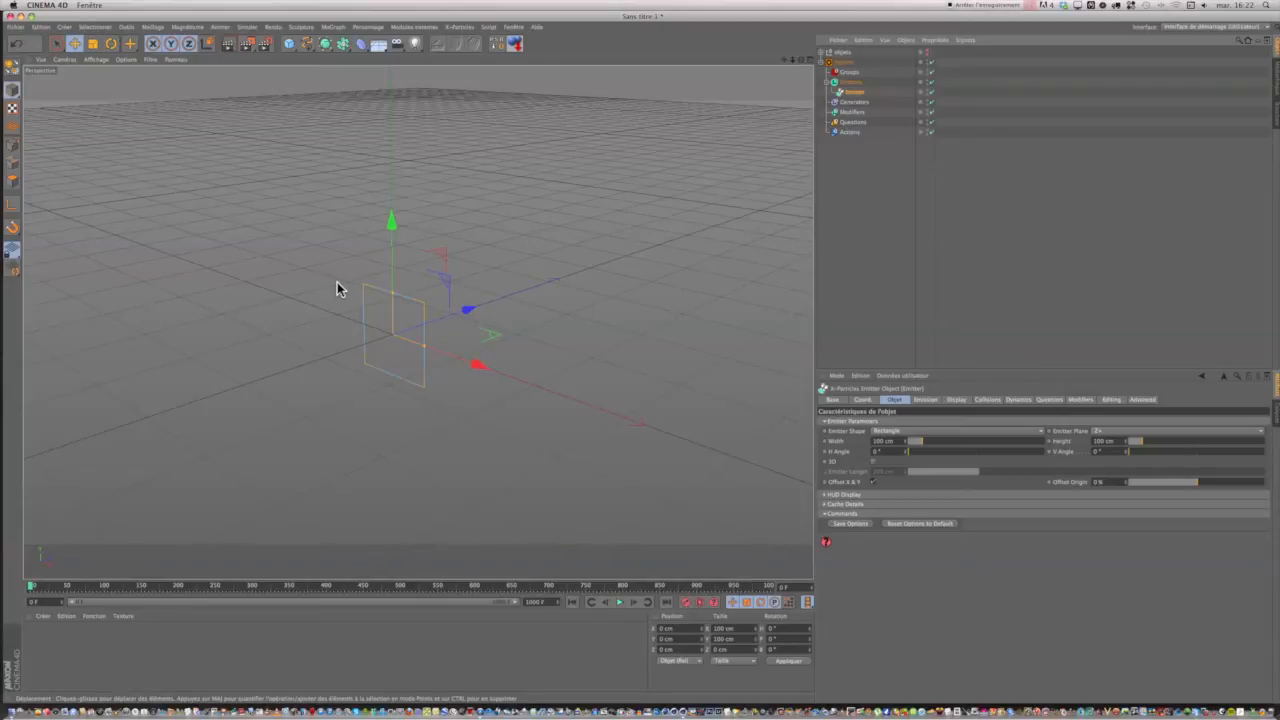
left_click(619, 603)
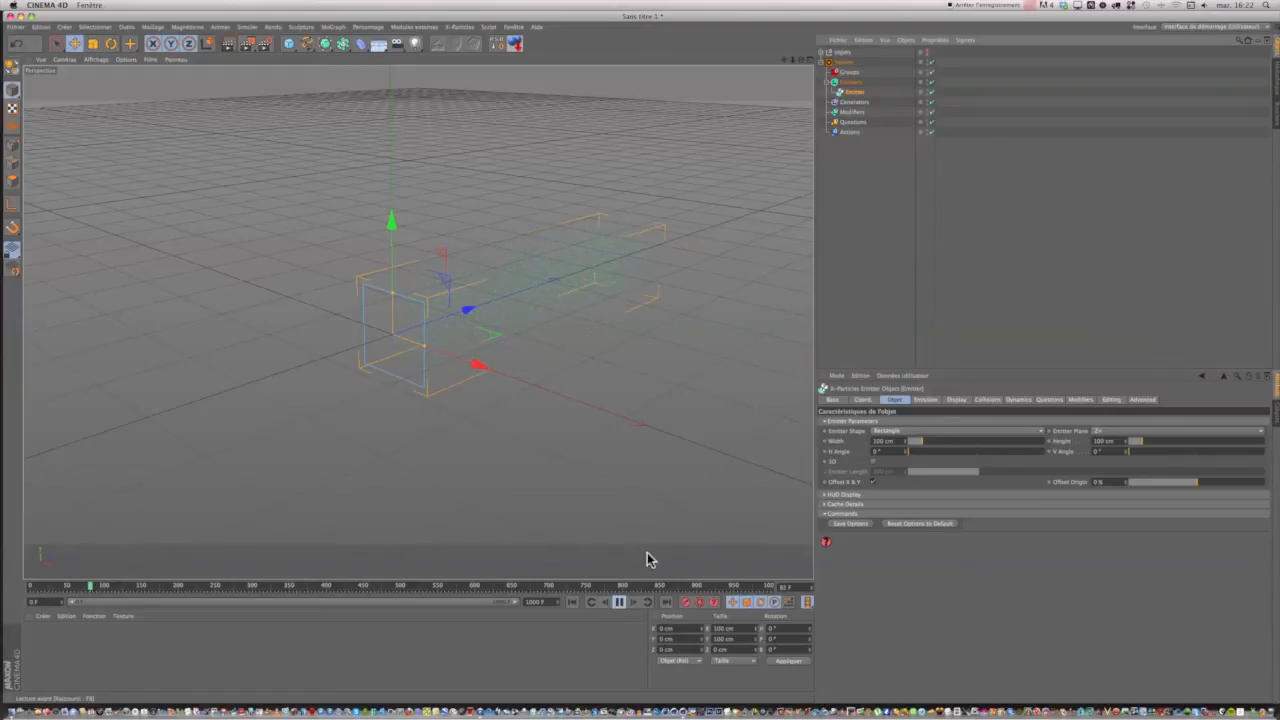
left_click_drag(785, 58, 751, 34)
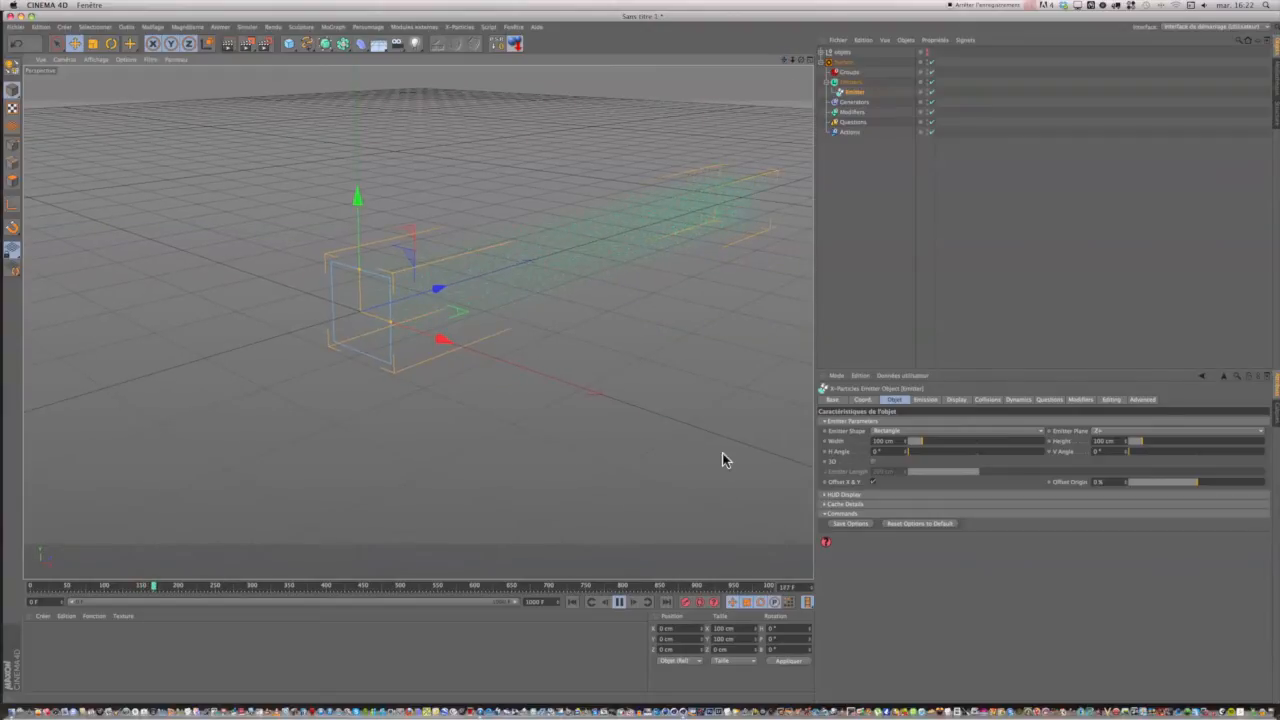
left_click(621, 604)
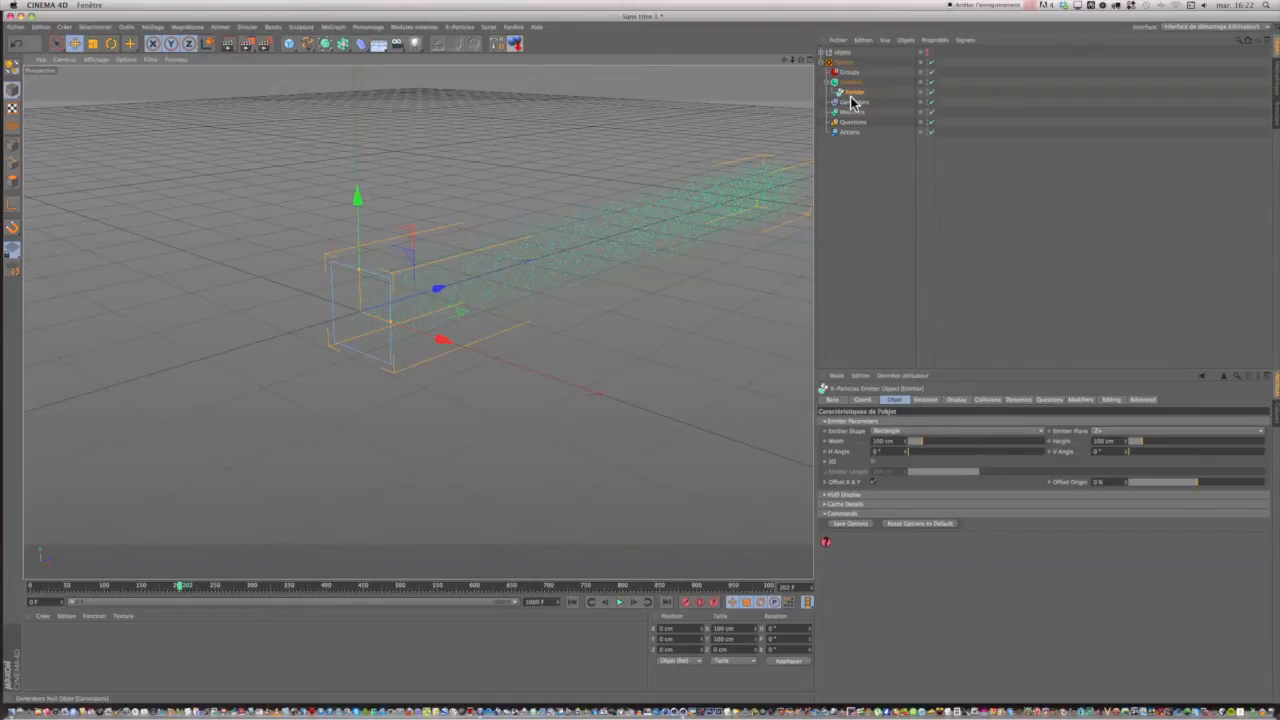
Change the Emitter's shape to Sphere and try adjusting its radius.
left_click(907, 431)
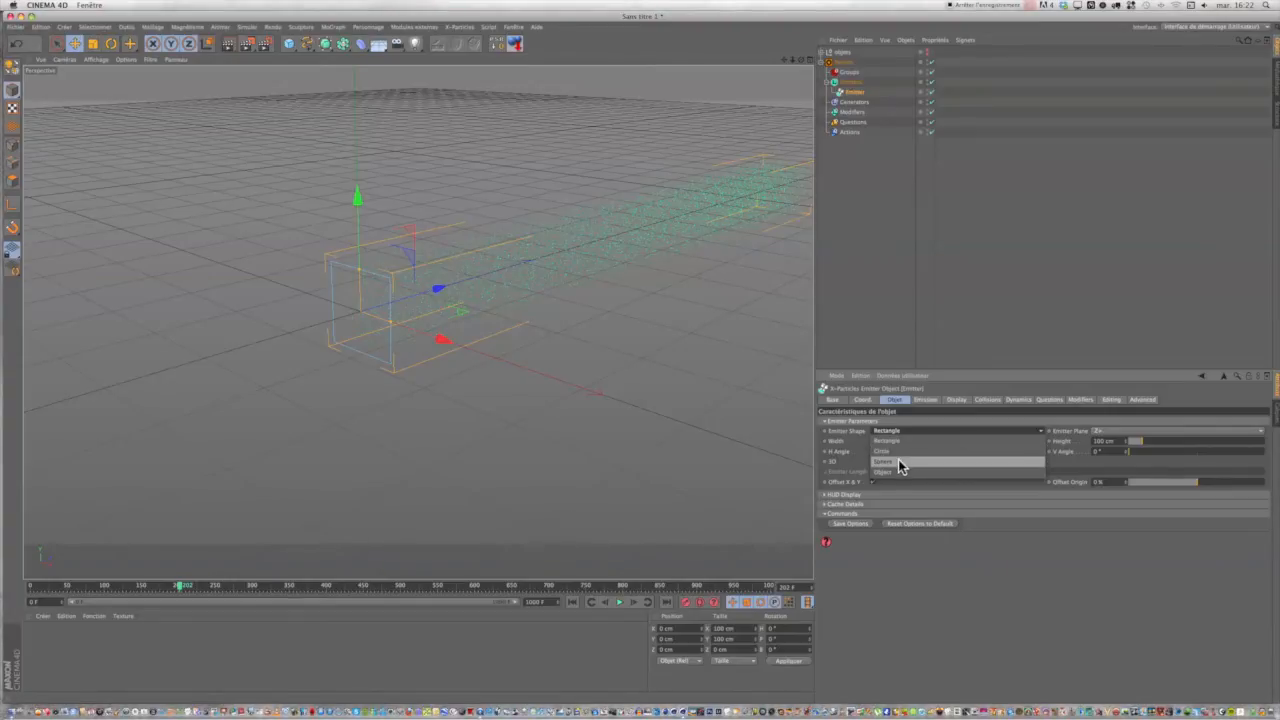
left_click(899, 462)
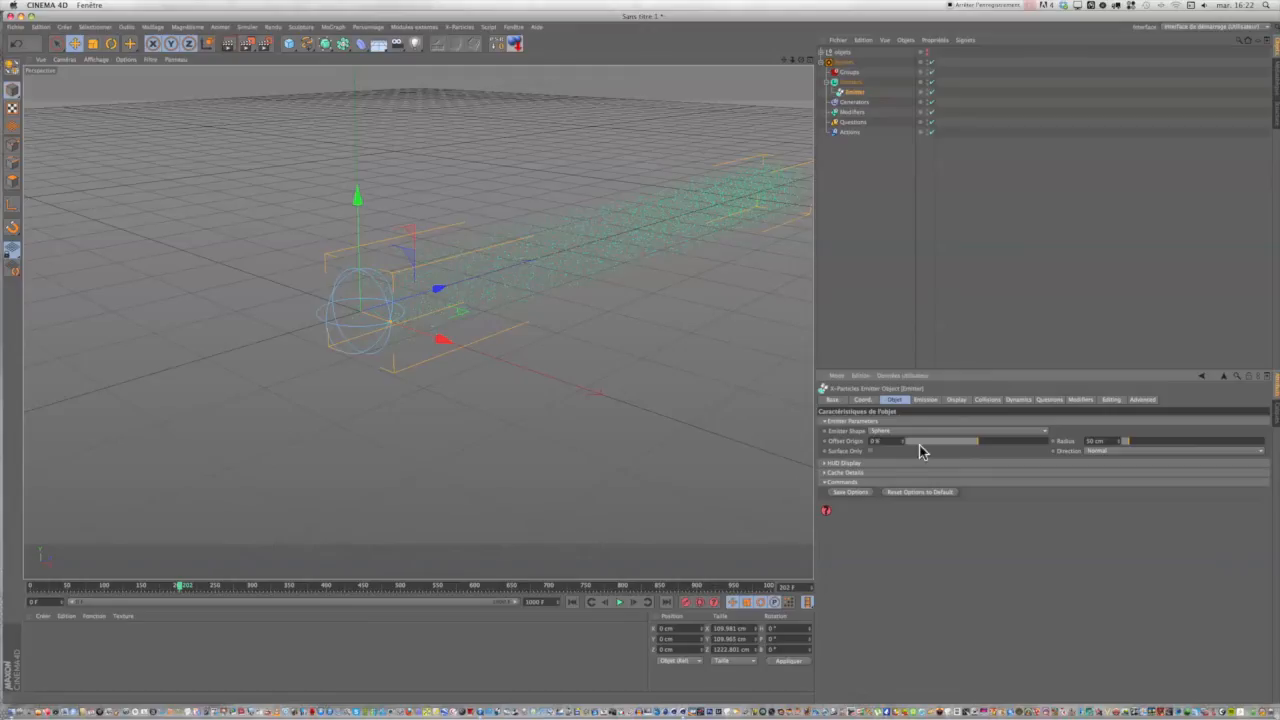
left_click(1121, 440)
left_click_drag(1127, 441, 1129, 441)
Show the Emitter's emission settings and play the spherical emission twice from the start, returning to frame 0 each time.
left_click(922, 400)
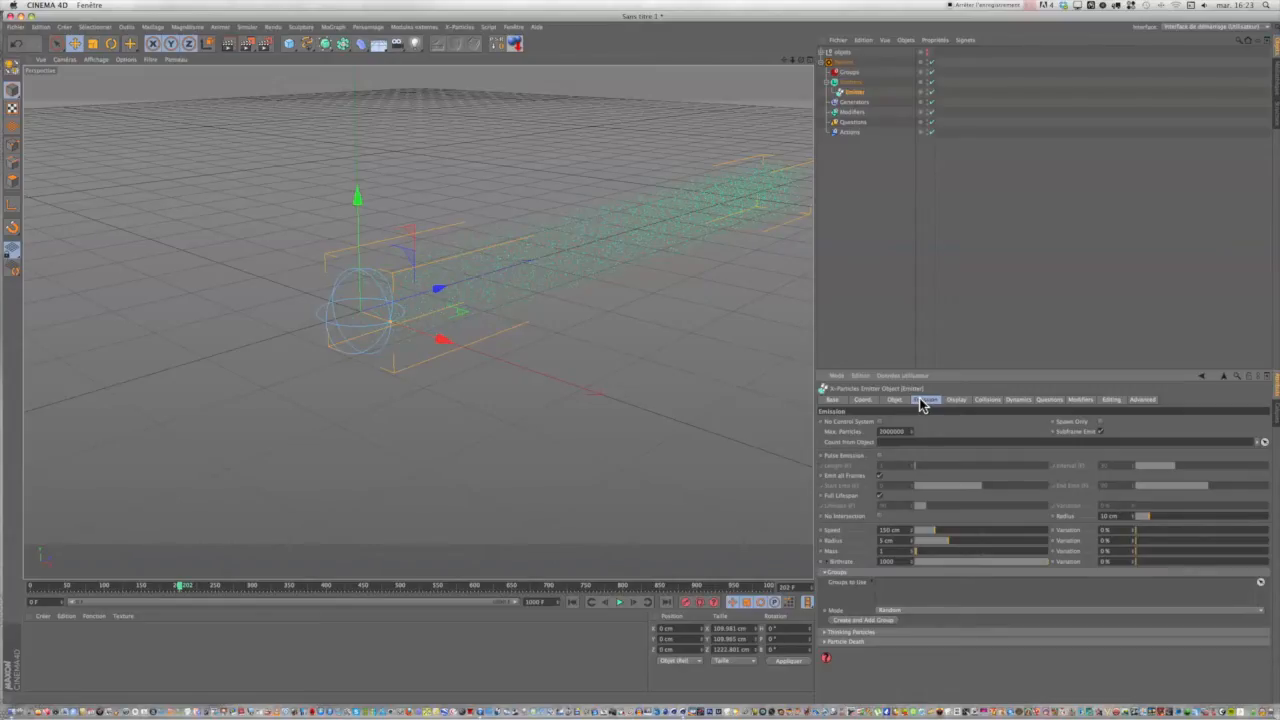
left_click(574, 602)
left_click(619, 602)
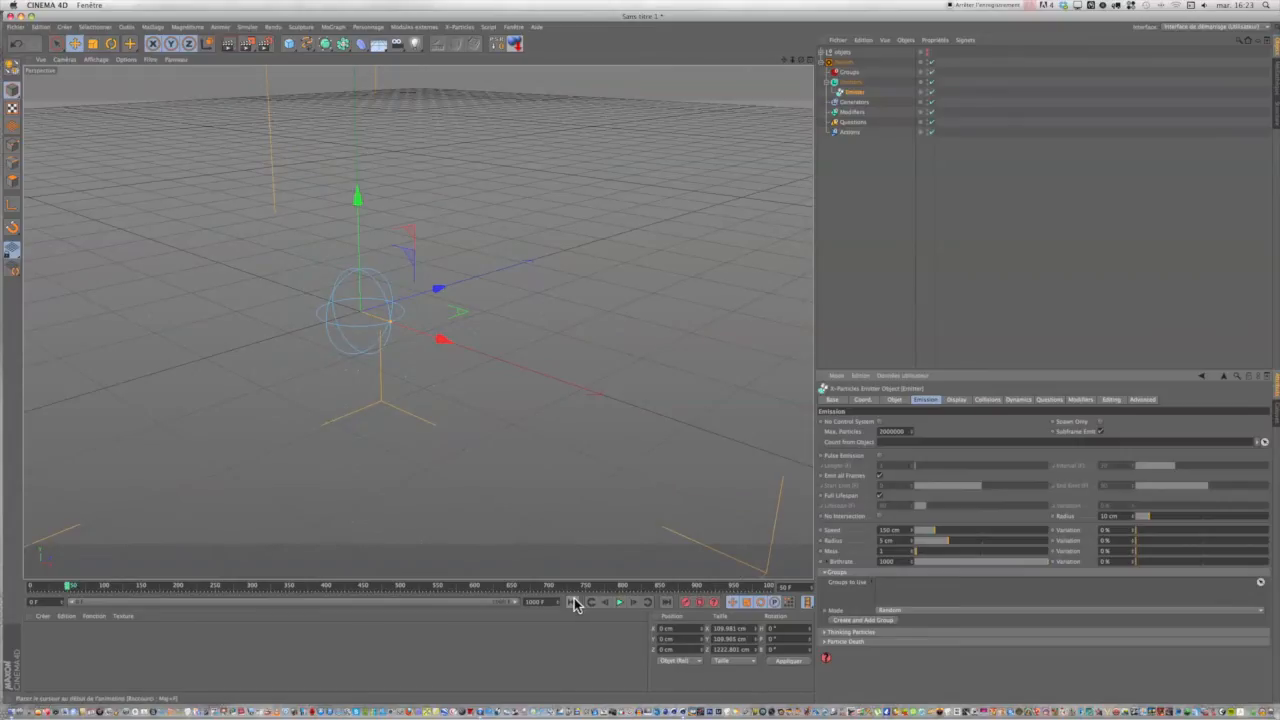
left_click(572, 602)
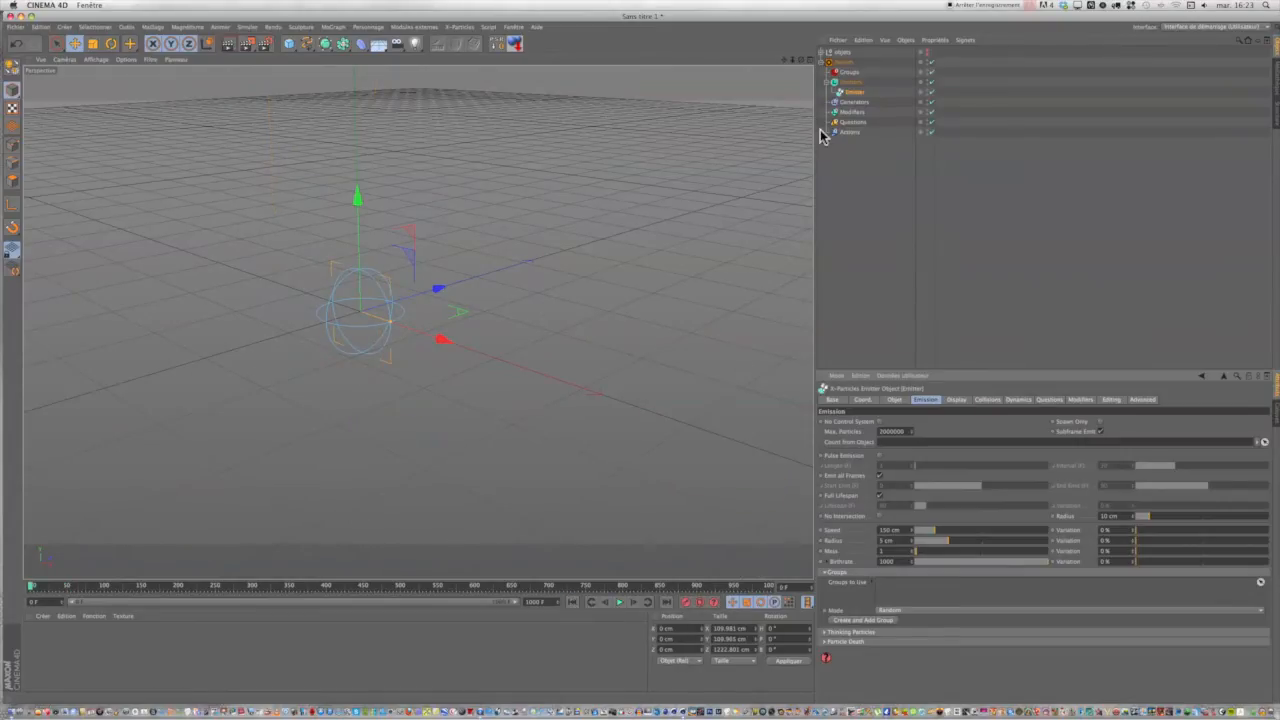
left_click_drag(784, 61, 828, 54)
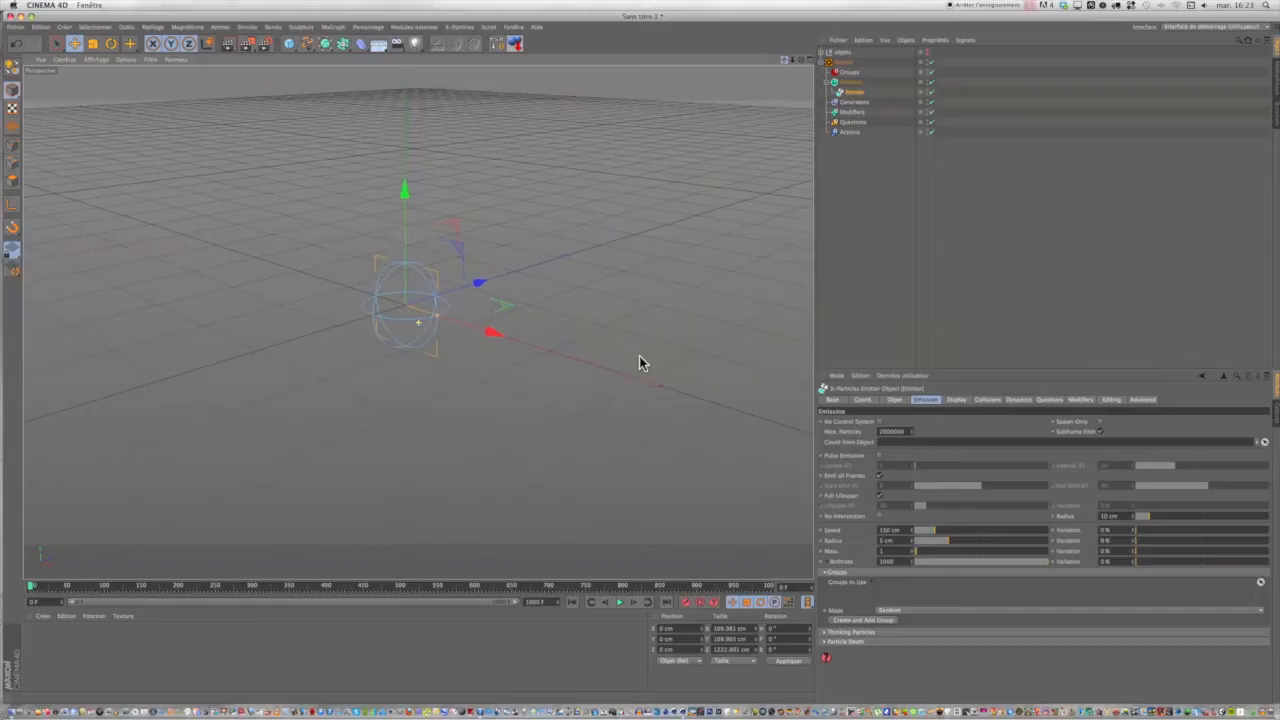
left_click(620, 606)
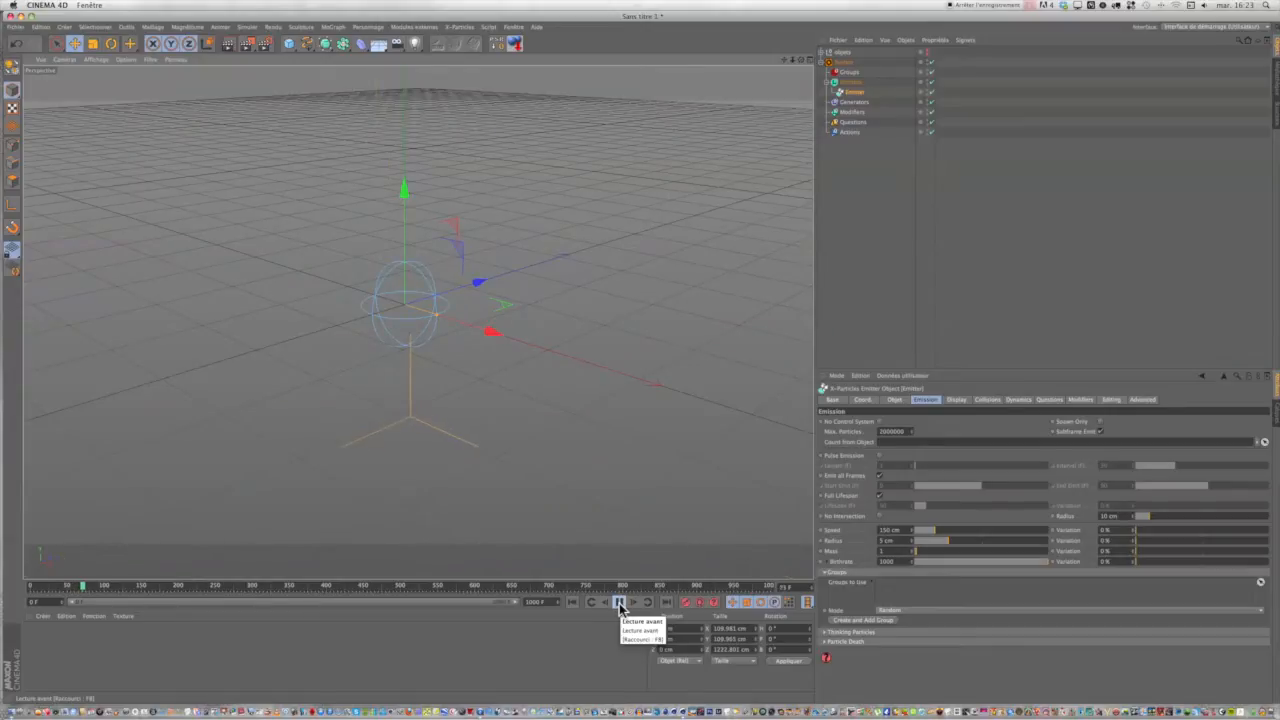
left_click(620, 606)
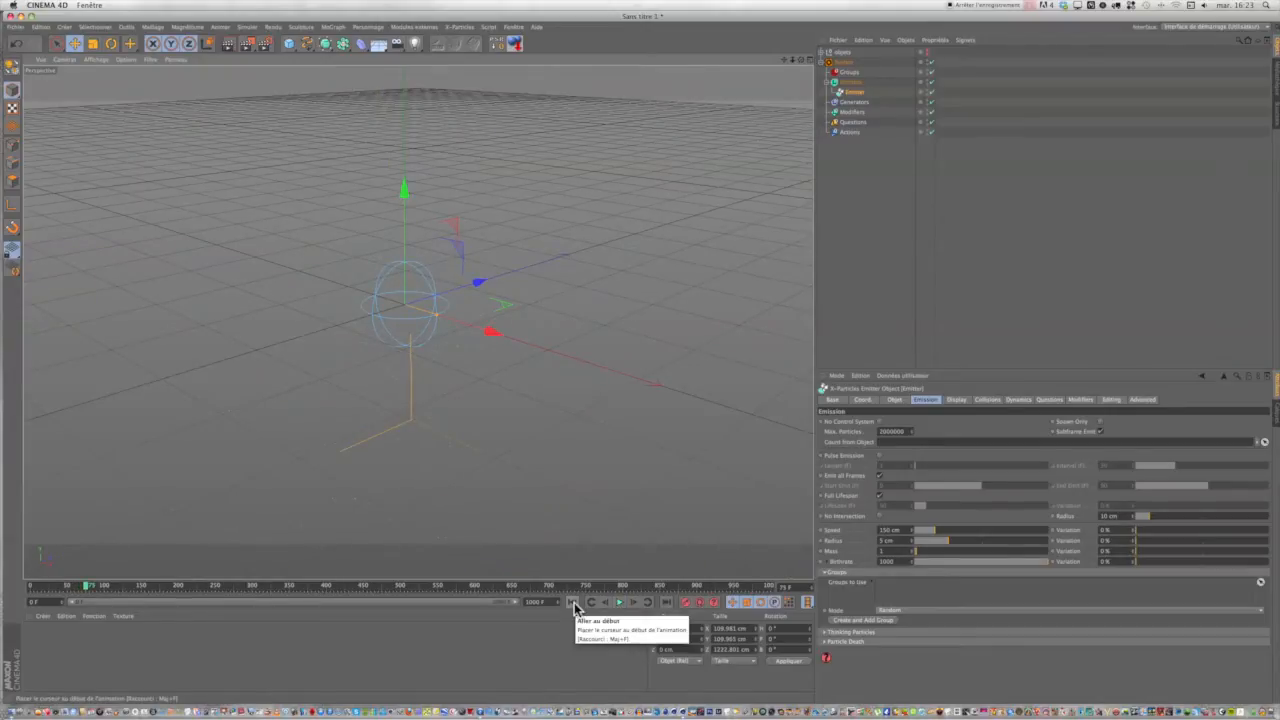
left_click(574, 604)
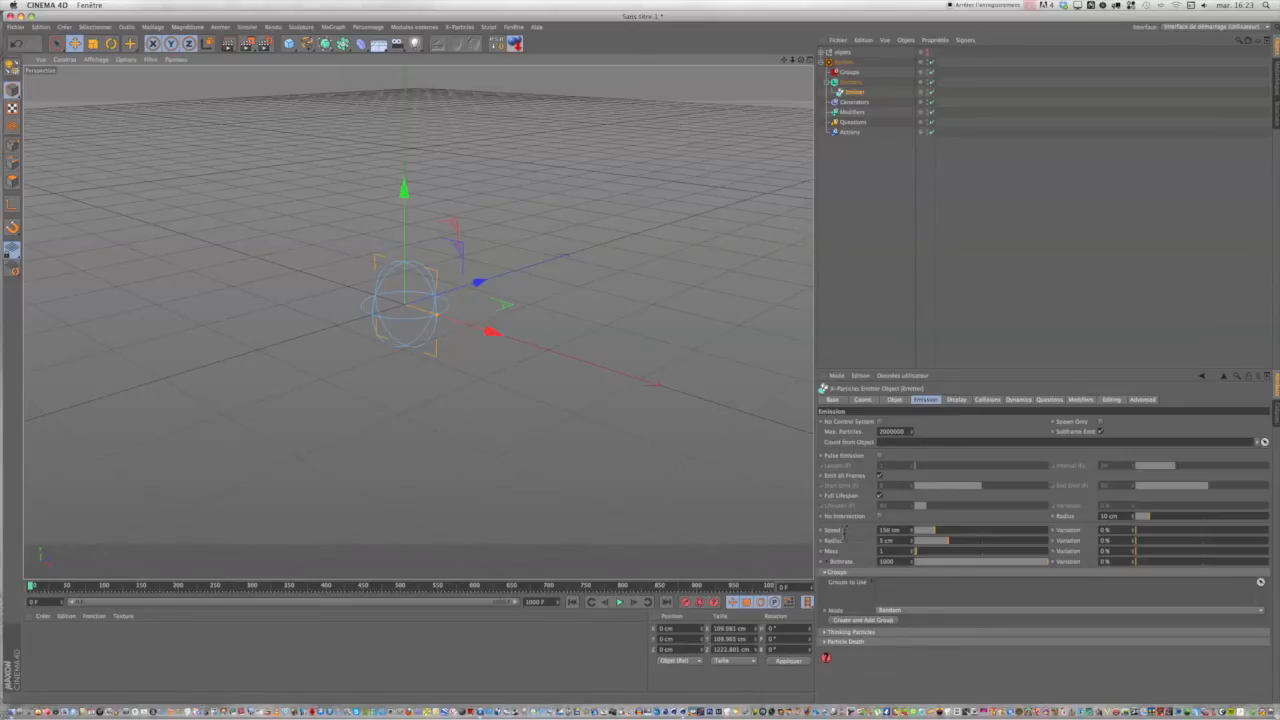
Set the Emitter's particle speed to 50 cm, playing the emission before and after the change and returning to frame 0.
left_click(620, 603)
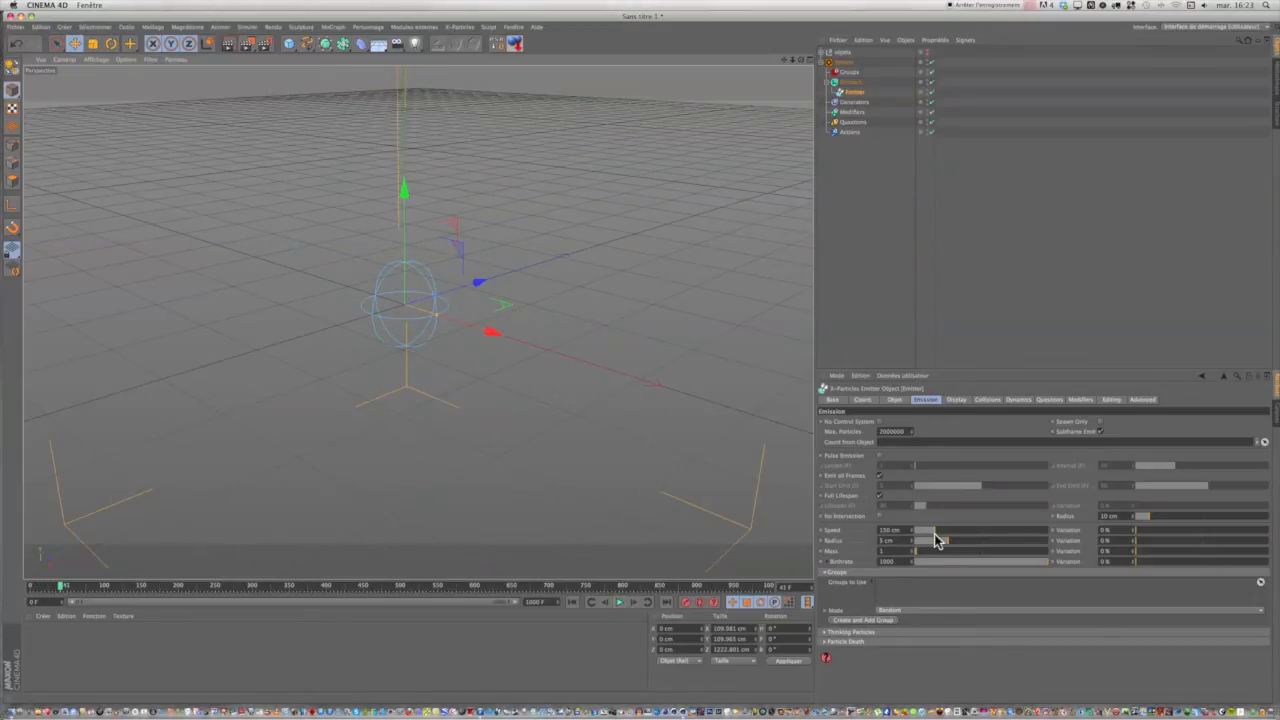
left_click_drag(930, 532, 919, 532)
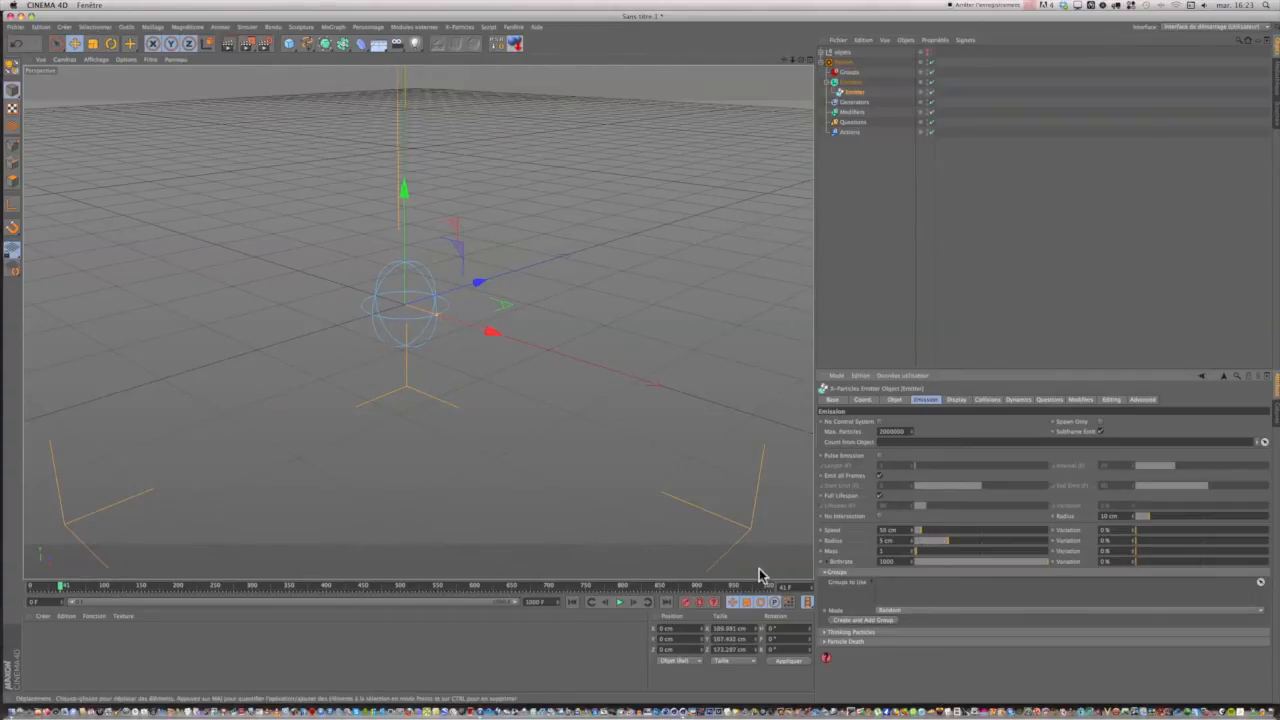
left_click(570, 602)
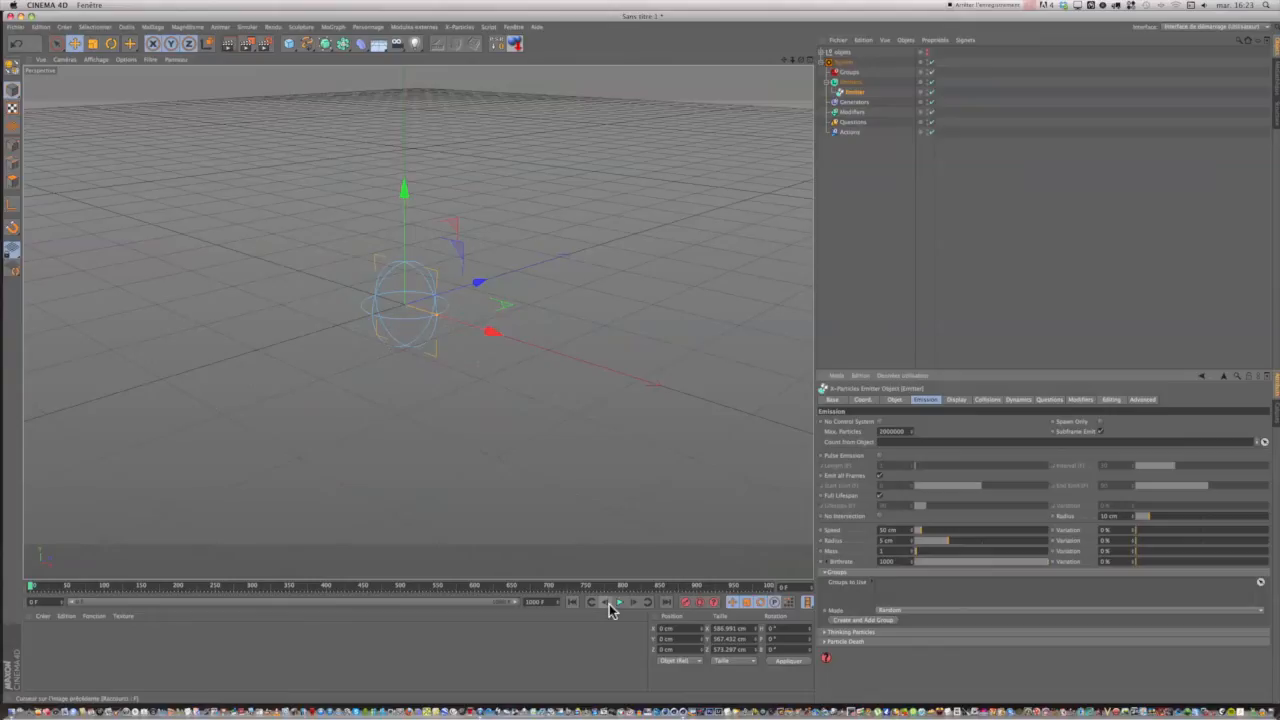
left_click(618, 605)
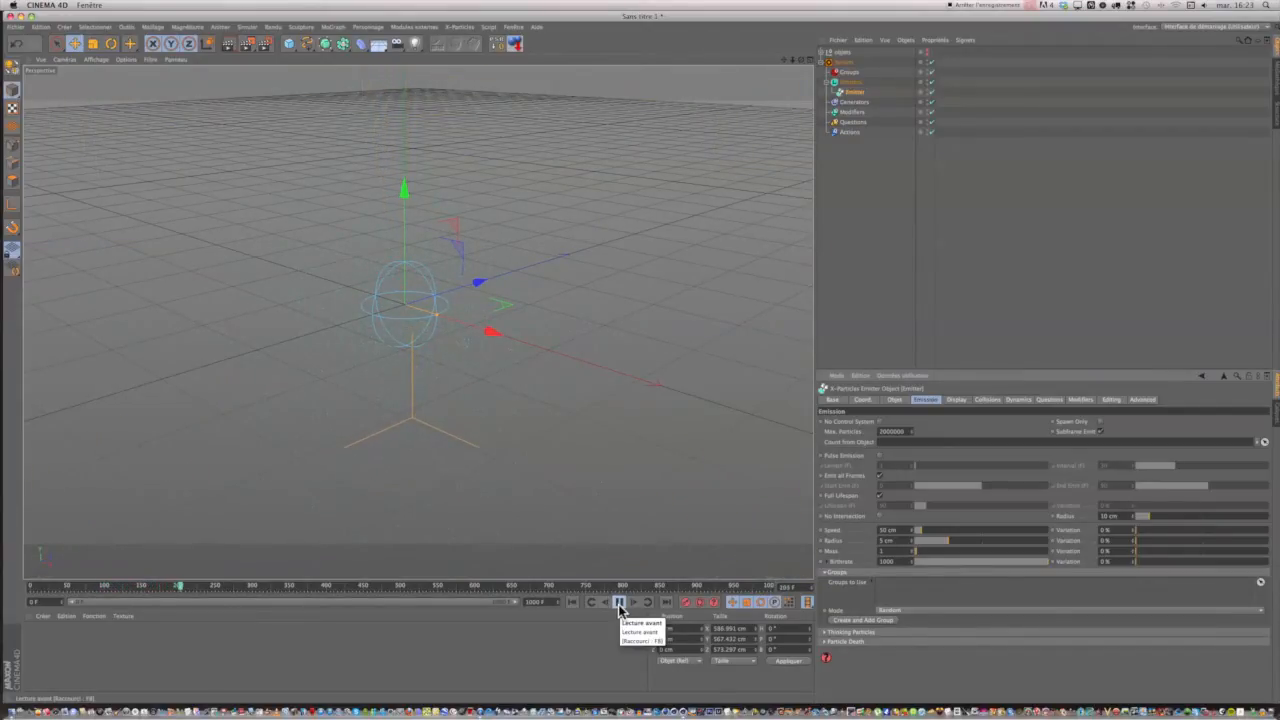
left_click(619, 604)
left_click(571, 603)
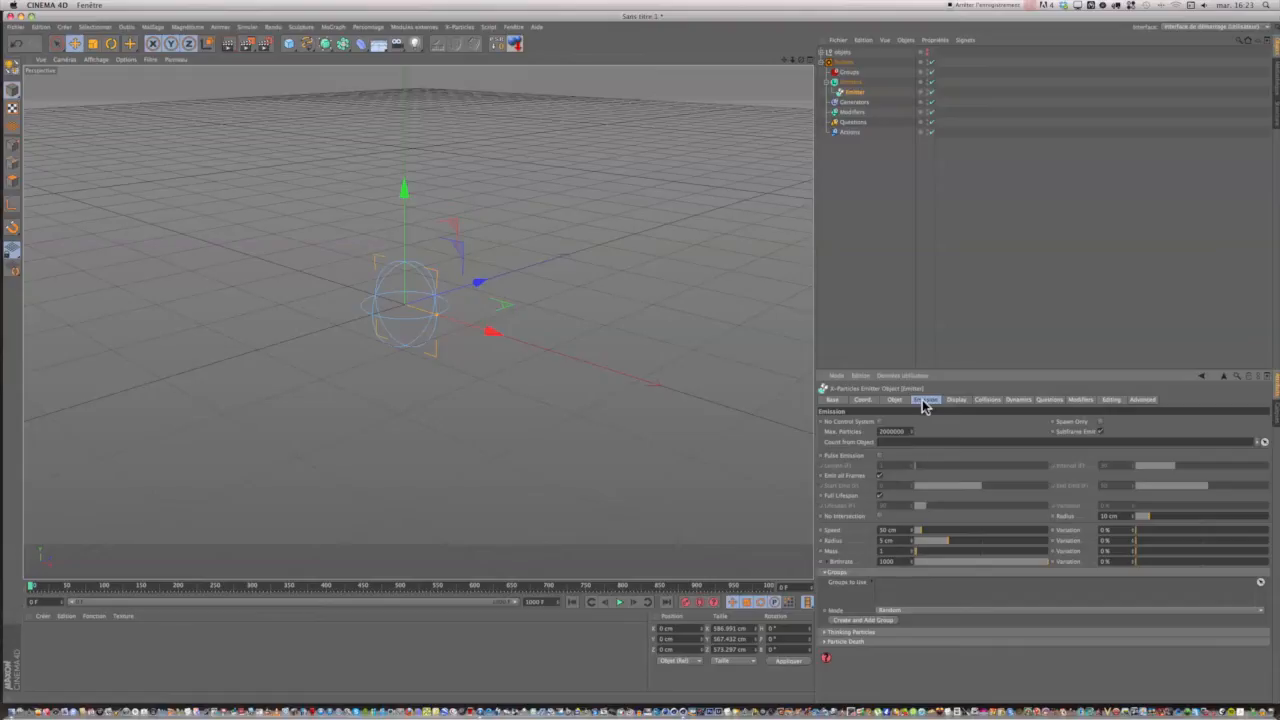
Enable pulse emission for the Emitter and play the animation from the start to preview the pulses, returning to frame 0.
left_click(879, 456)
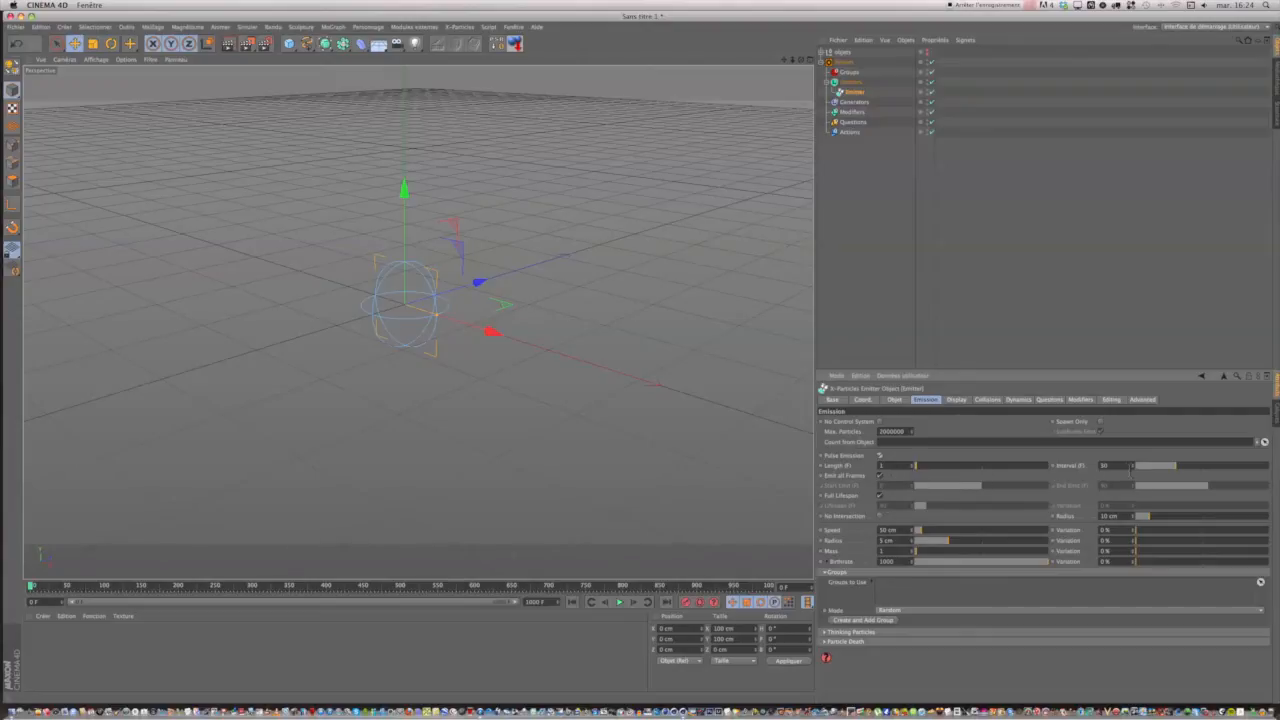
left_click(619, 602)
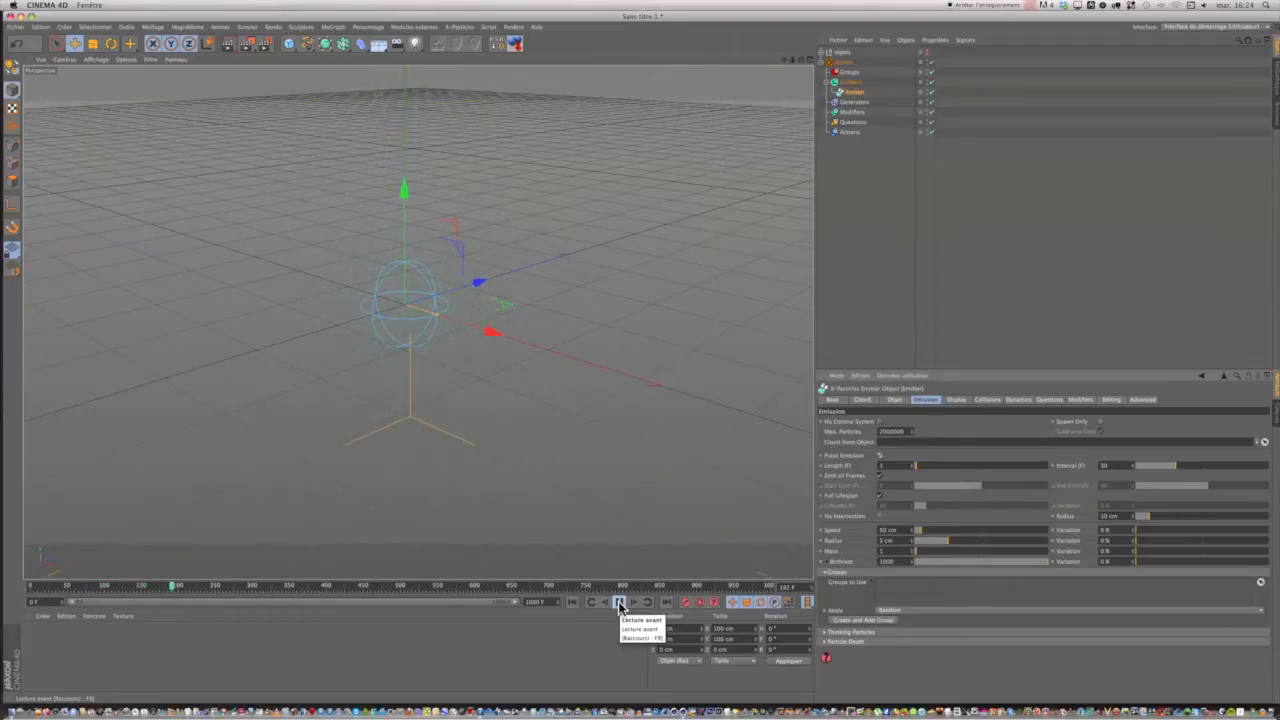
left_click(620, 604)
left_click(571, 603)
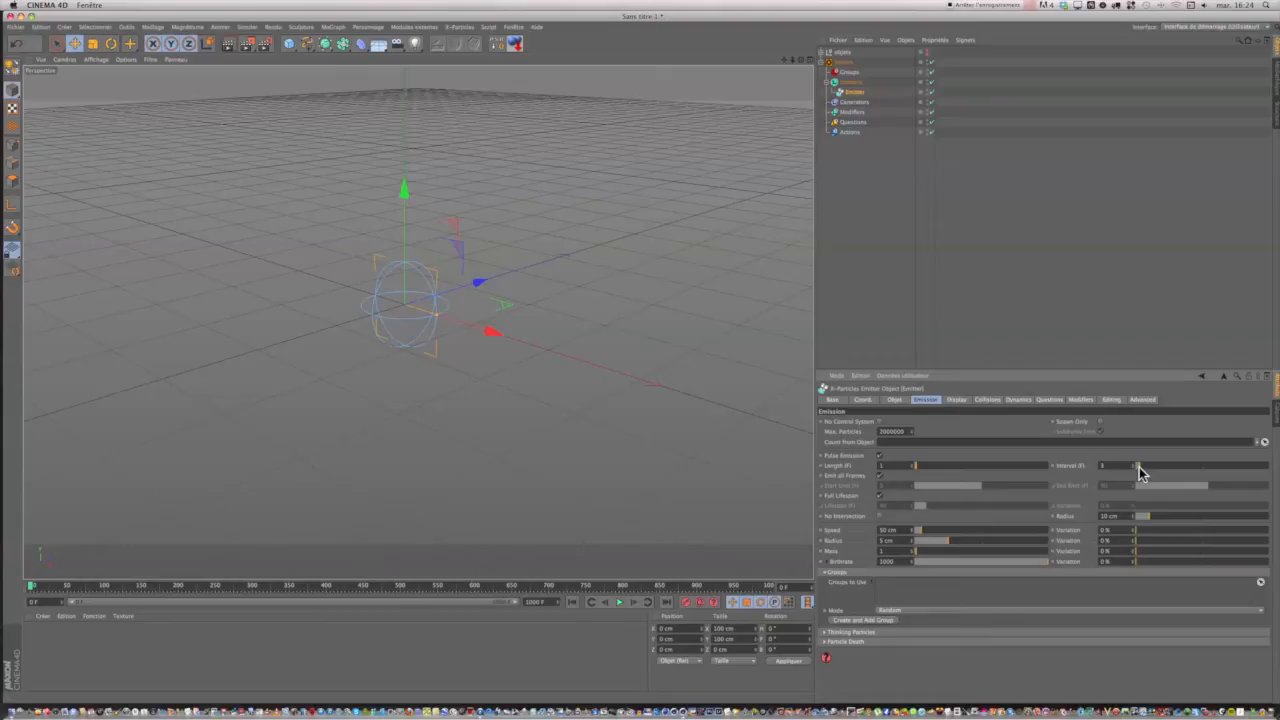
Shorten the Emitter's pulse interval, play the animation to check the denser emission, and return to frame 0.
left_click(620, 603)
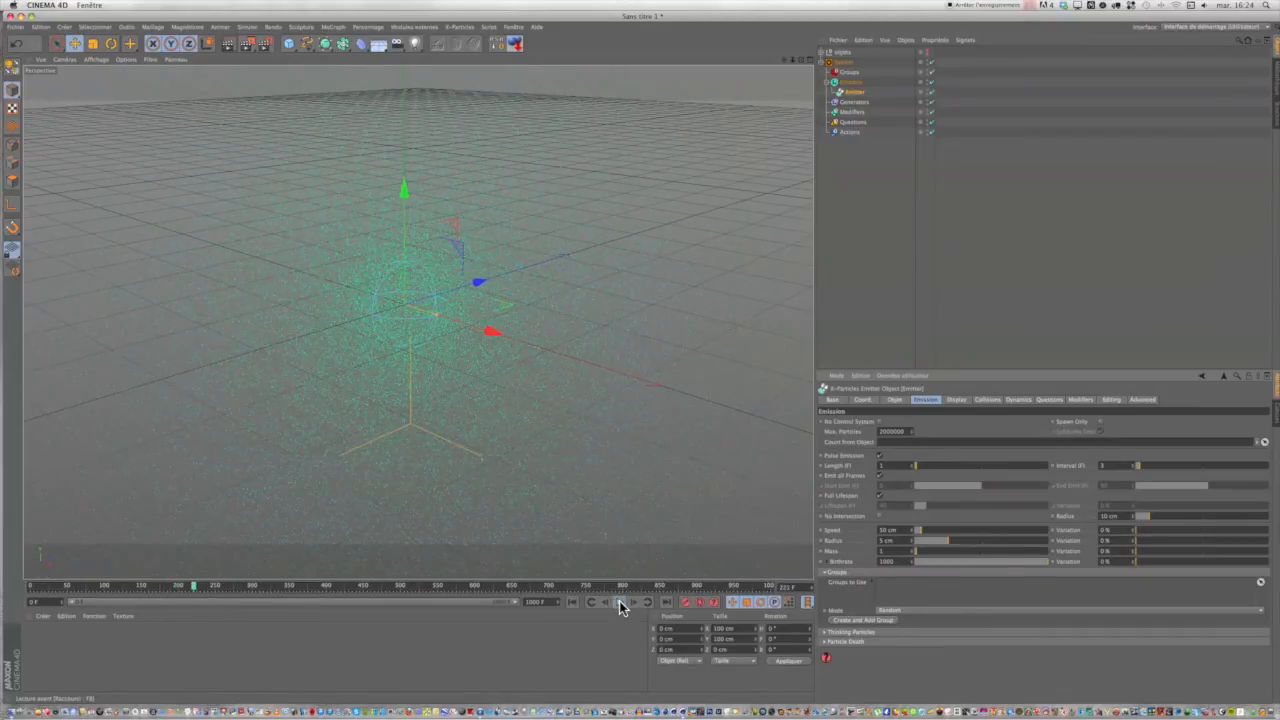
left_click(620, 605)
left_click_drag(197, 590, 31, 589)
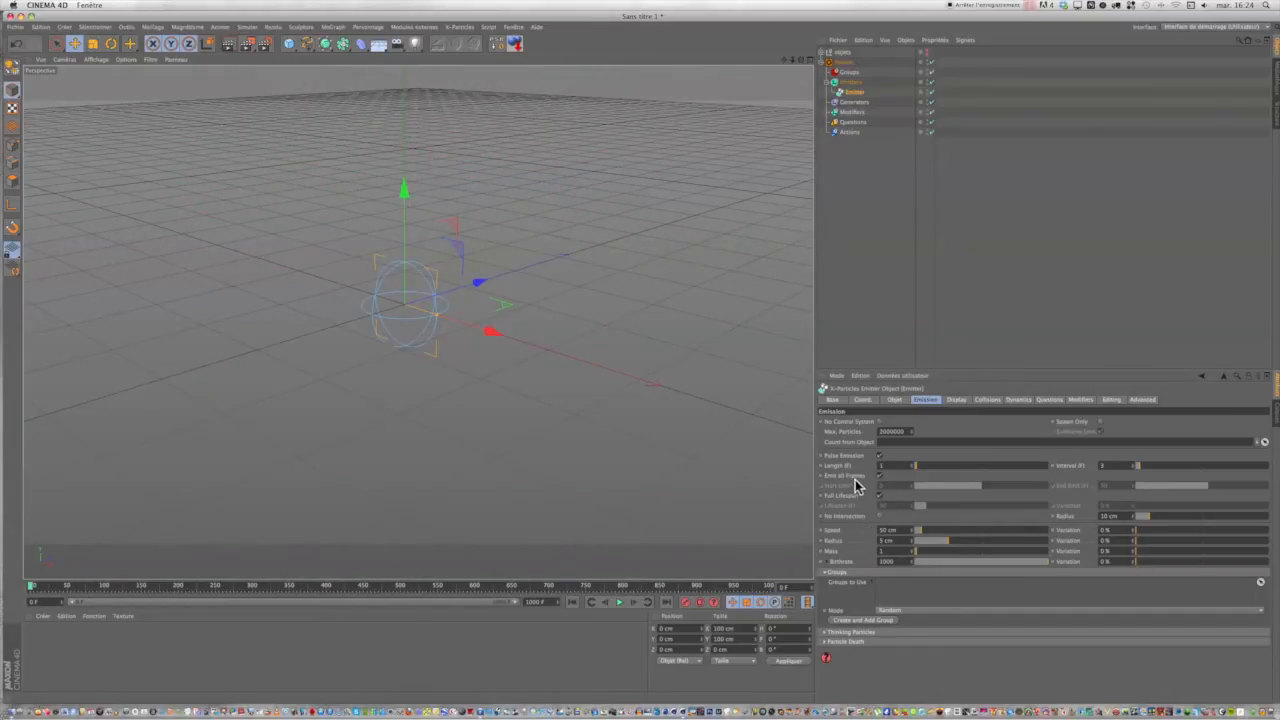
Turn off emission on all frames, limit it to frames 0 to 1, and preview the single burst from the start.
left_click(880, 495)
left_click(880, 495)
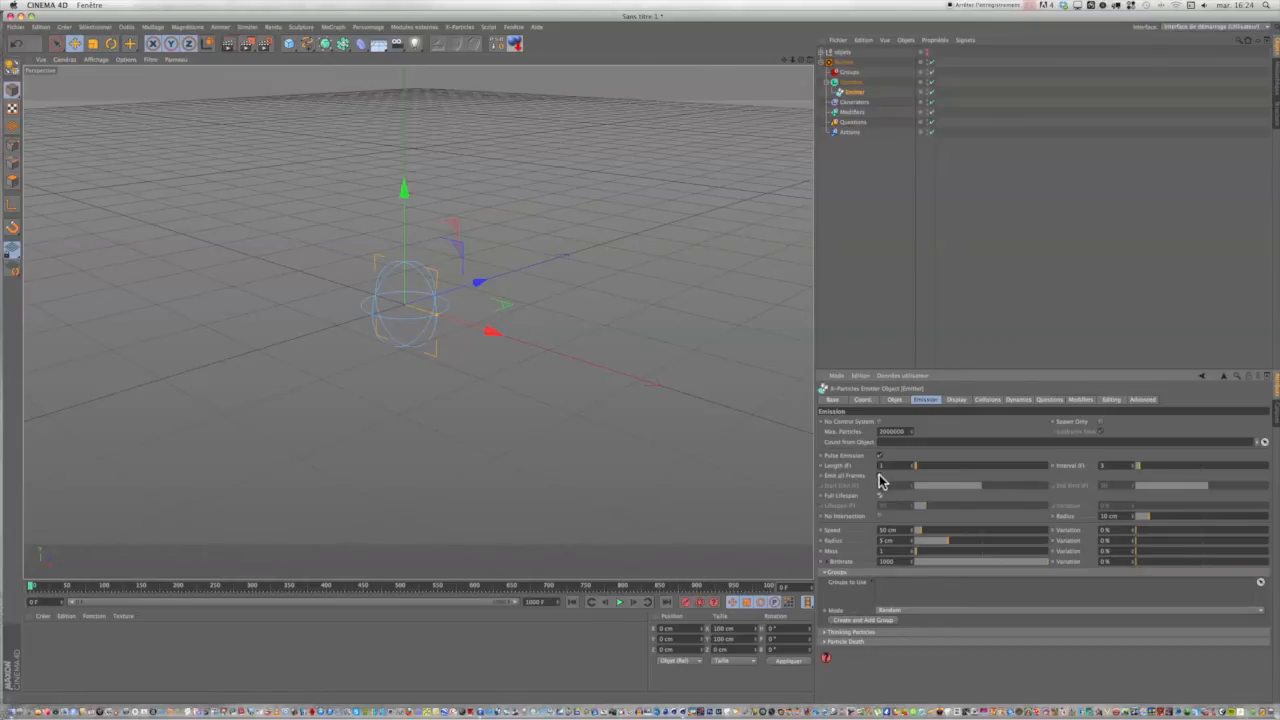
left_click(880, 477)
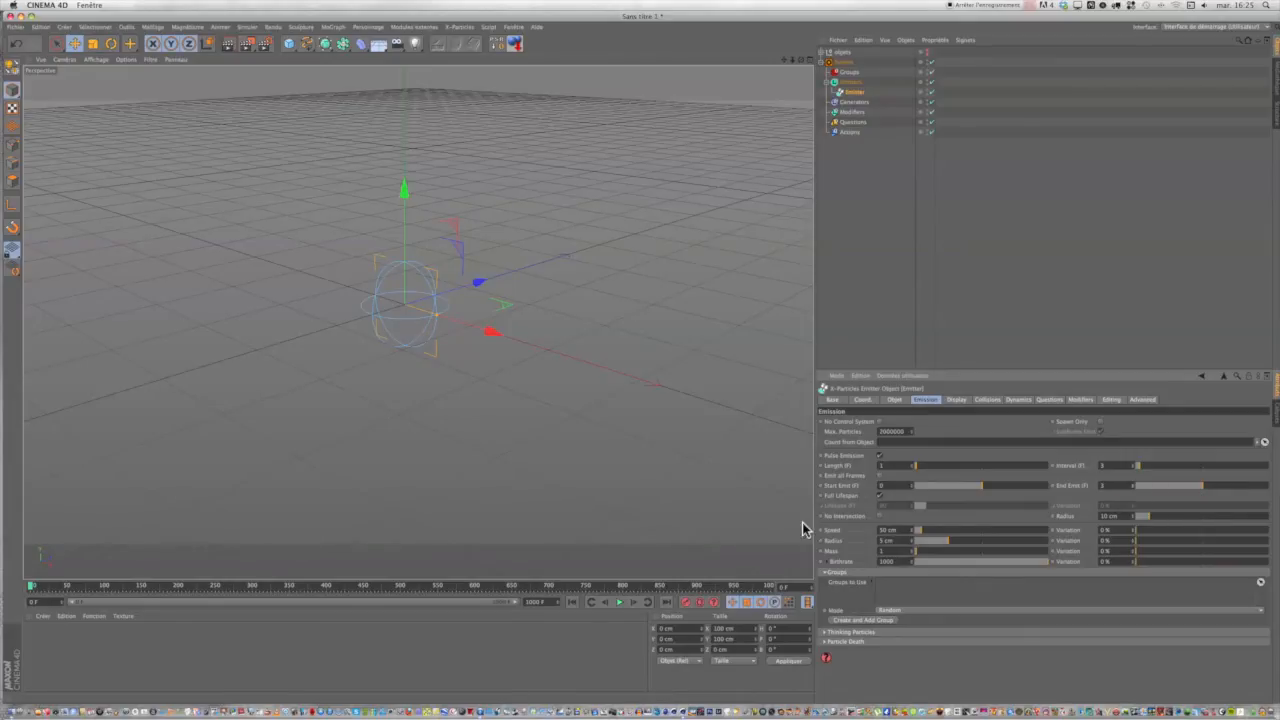
left_click(620, 602)
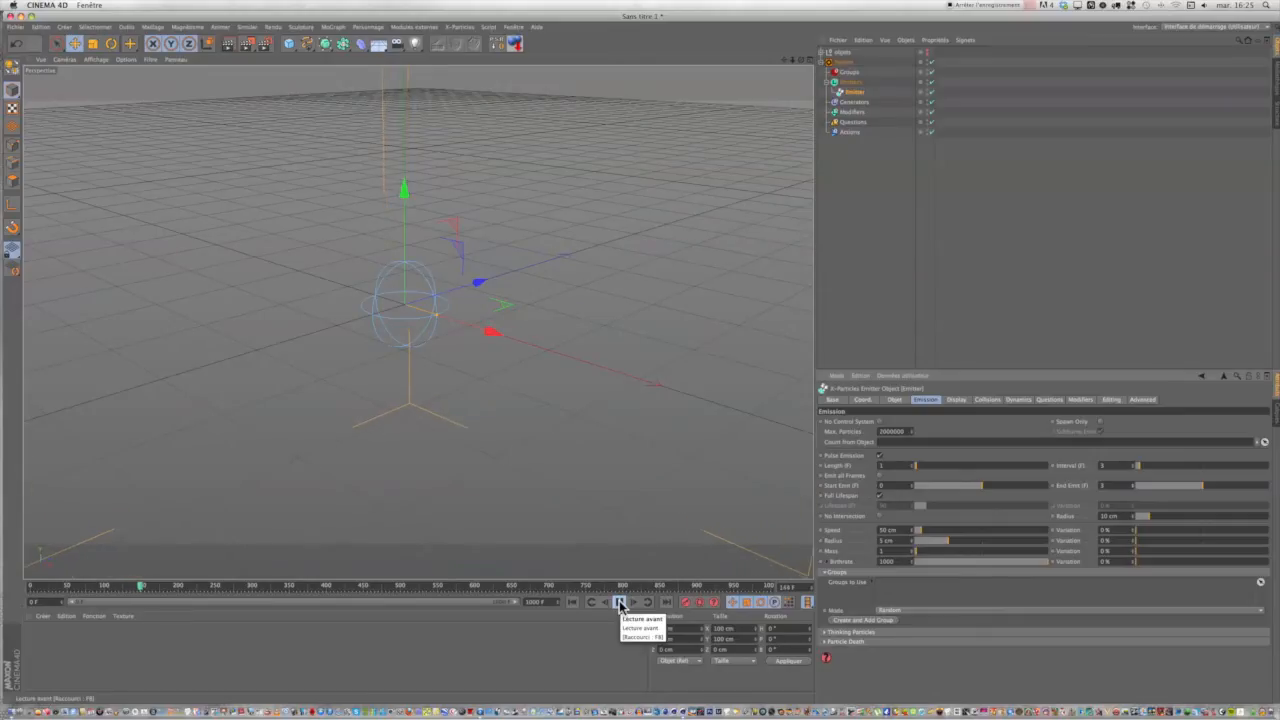
left_click(620, 602)
left_click(571, 602)
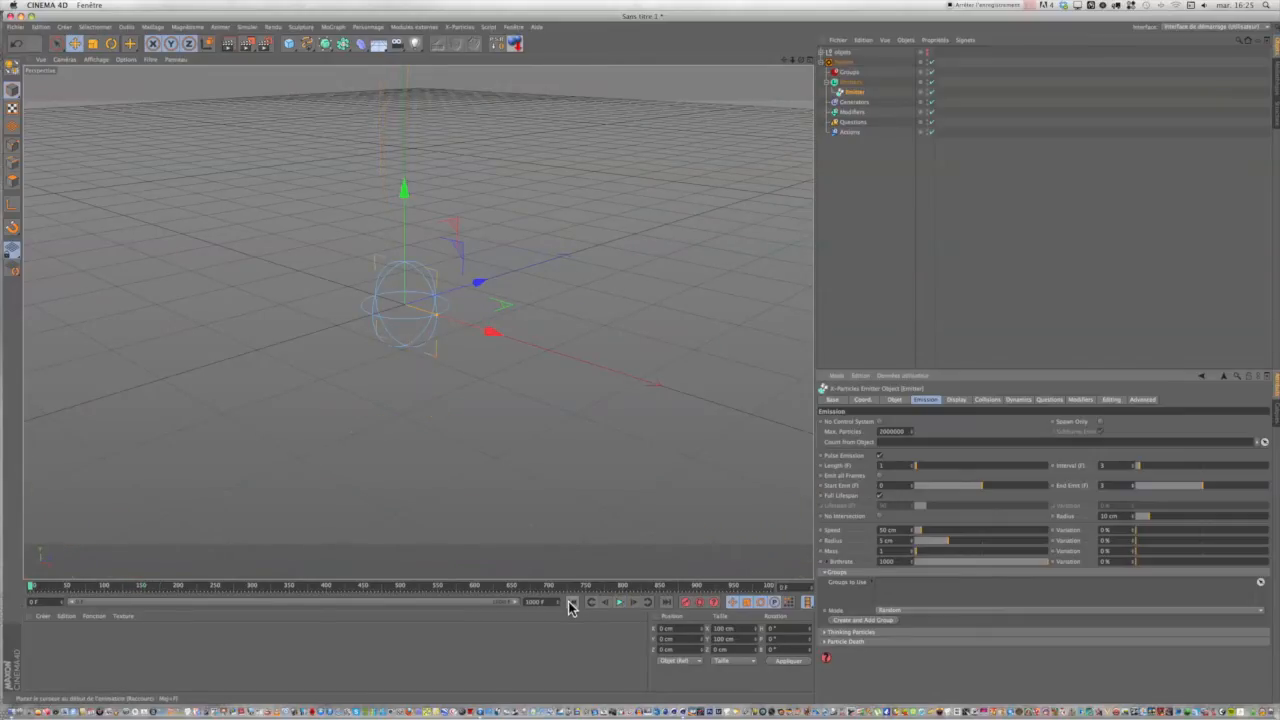
Replay the single burst, try a lower particle speed on the Emitter, and play the result before returning to frame 0.
left_click(621, 603)
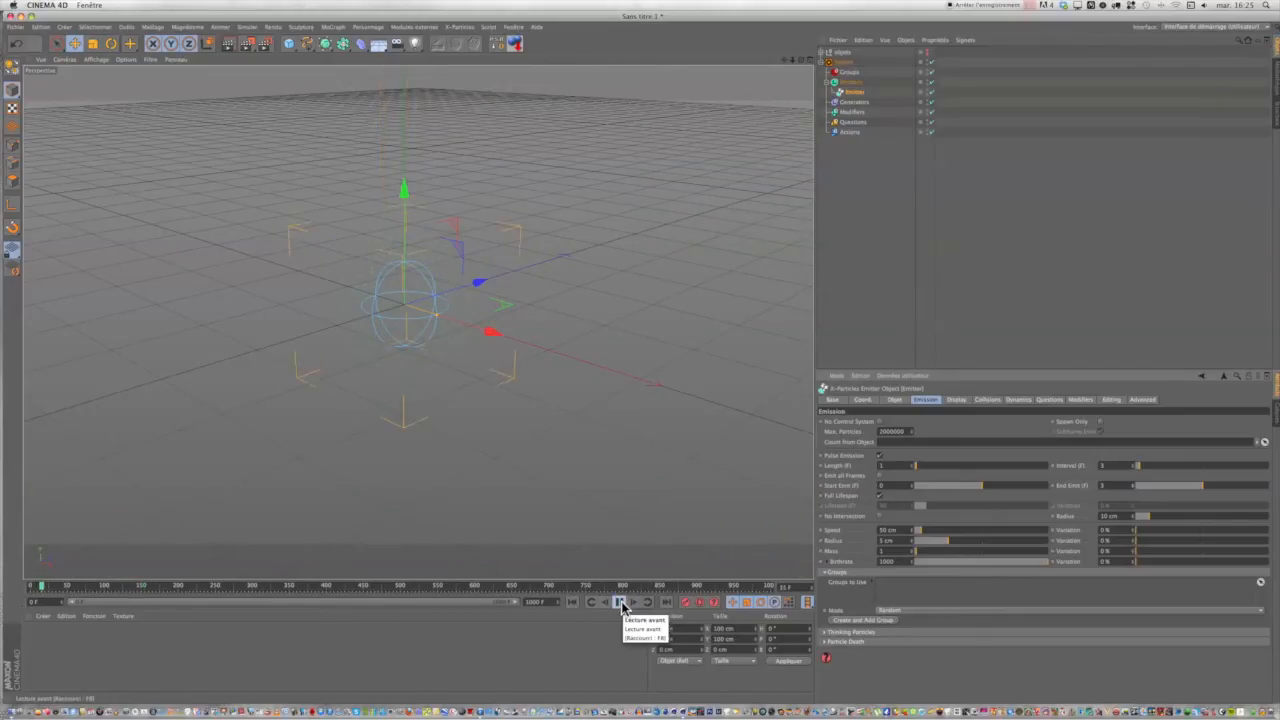
left_click(620, 602)
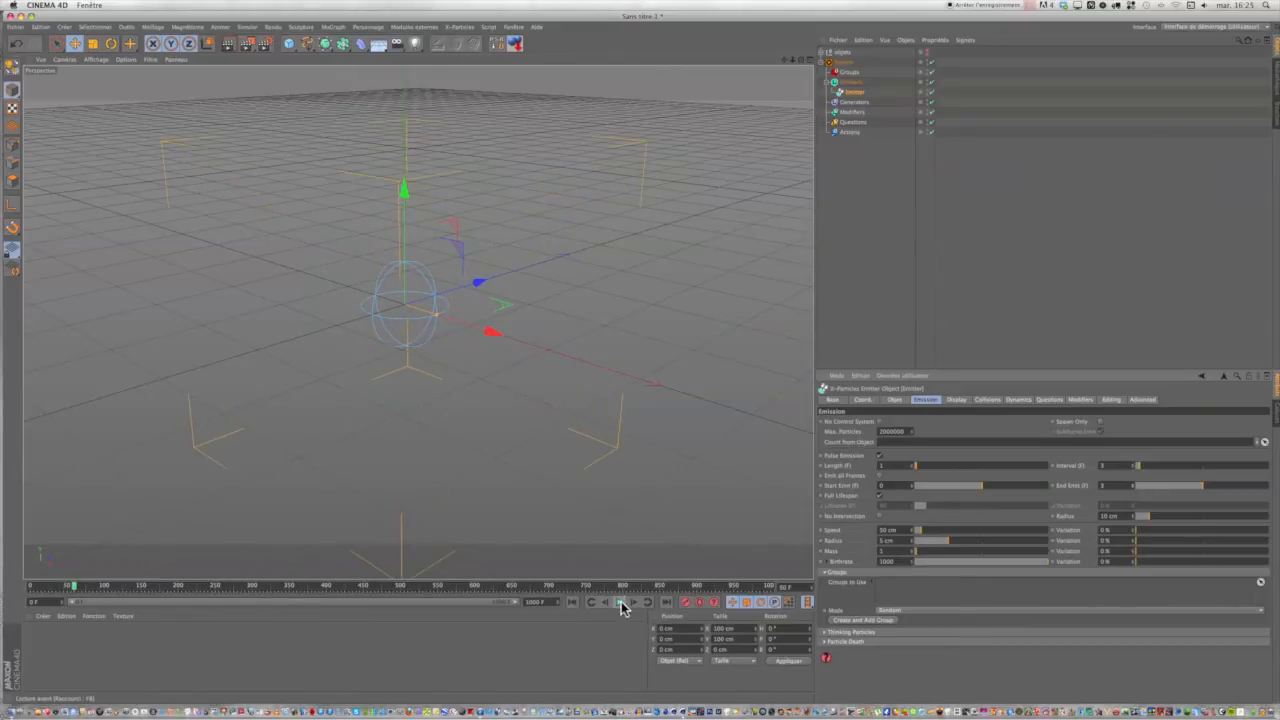
left_click(572, 602)
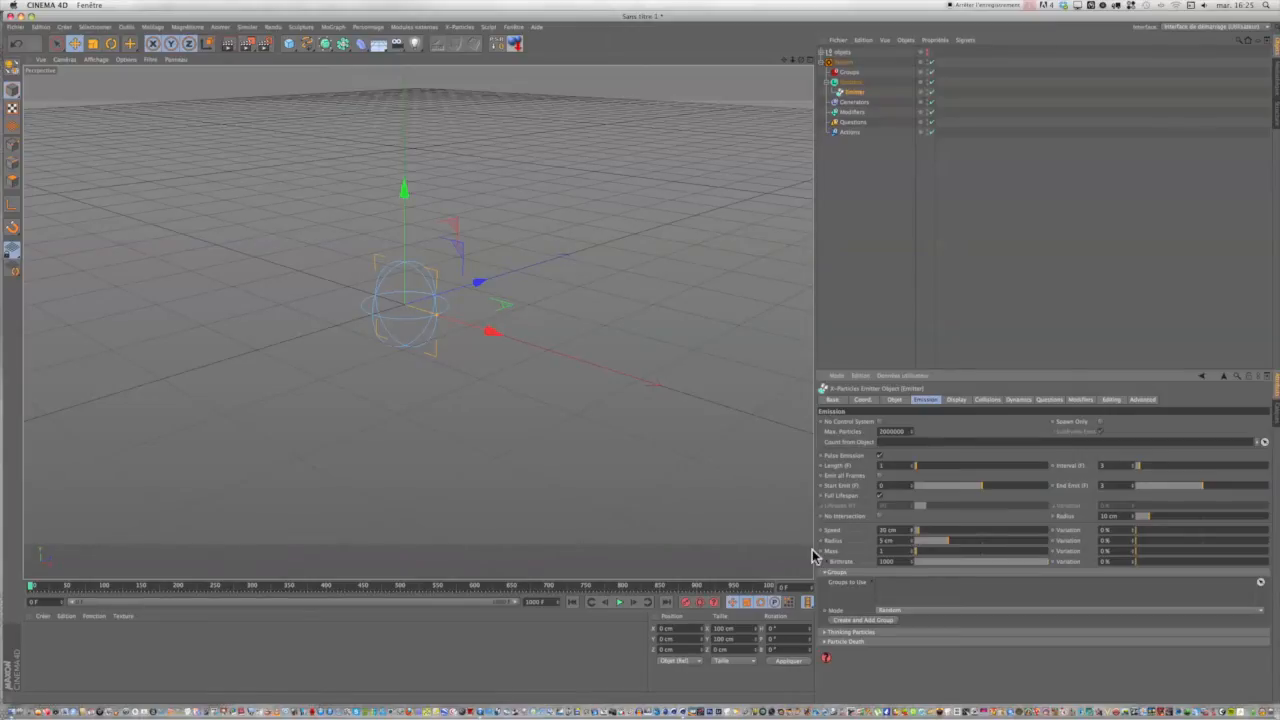
left_click(620, 602)
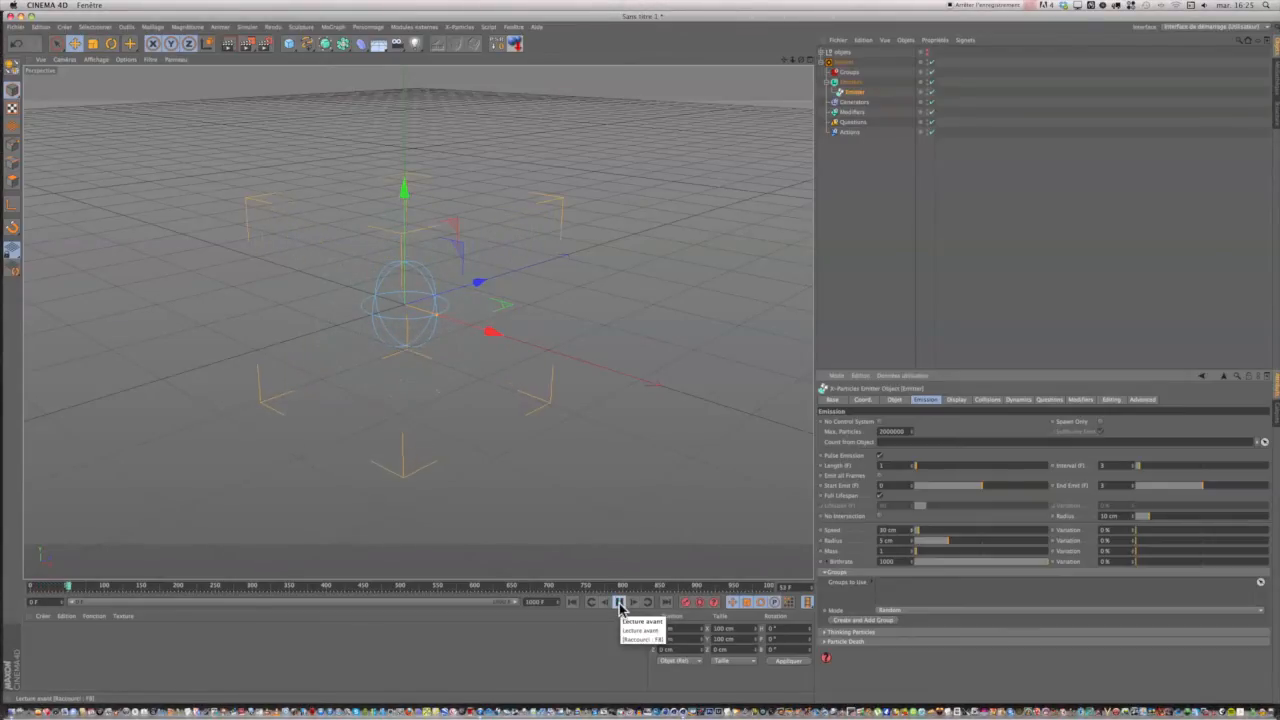
left_click(571, 602)
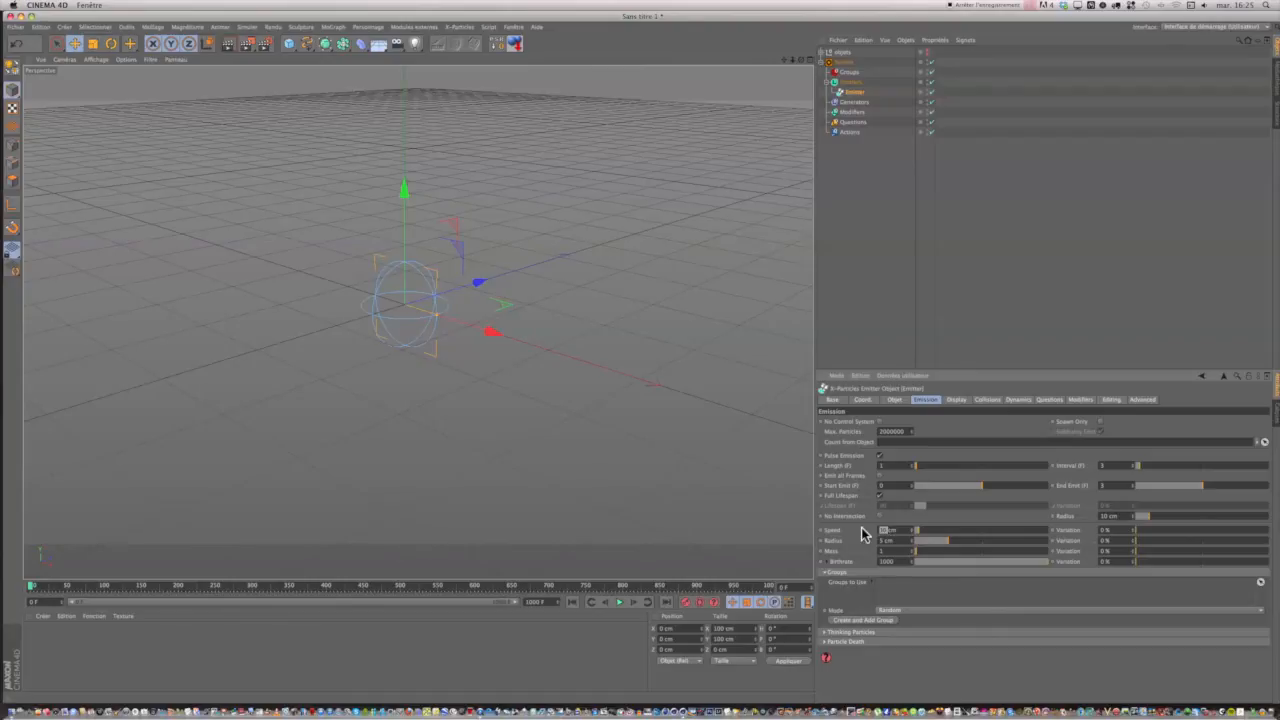
Set the Emitter's particle speed to 15 cm and replay the burst several times from frame 0.
type("15")
left_click(619, 603)
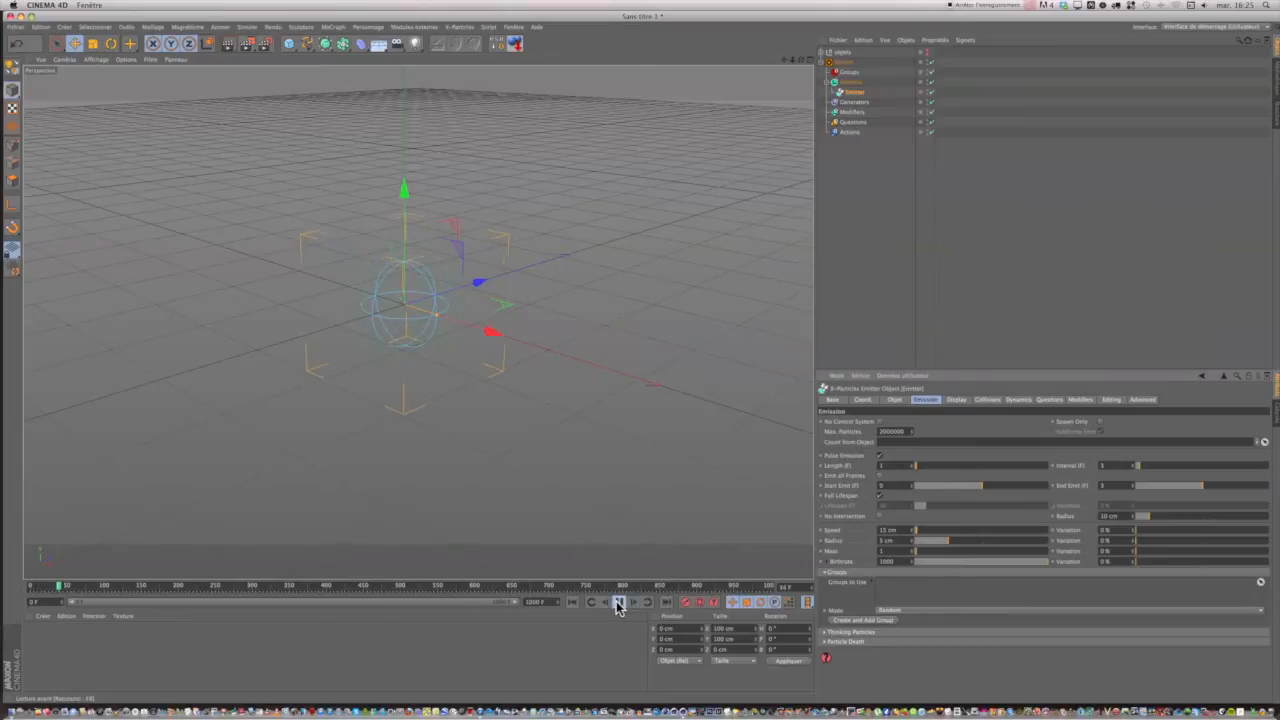
left_click(574, 603)
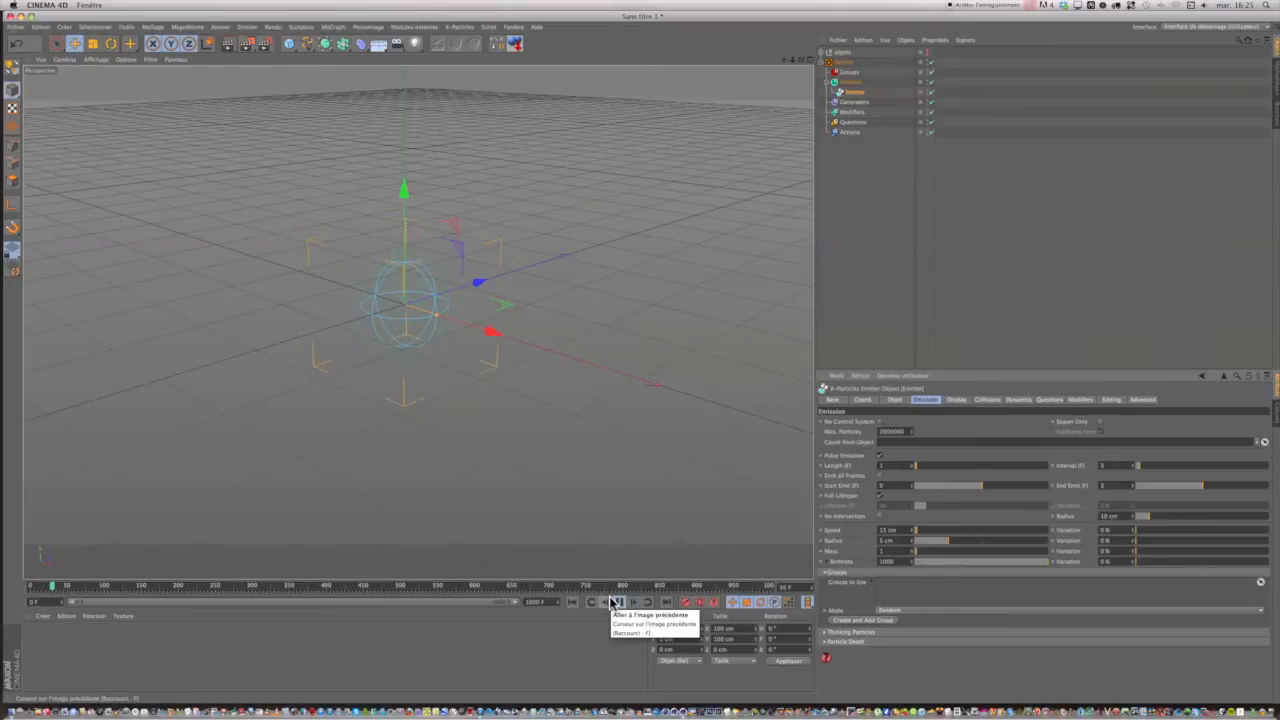
left_click(575, 603)
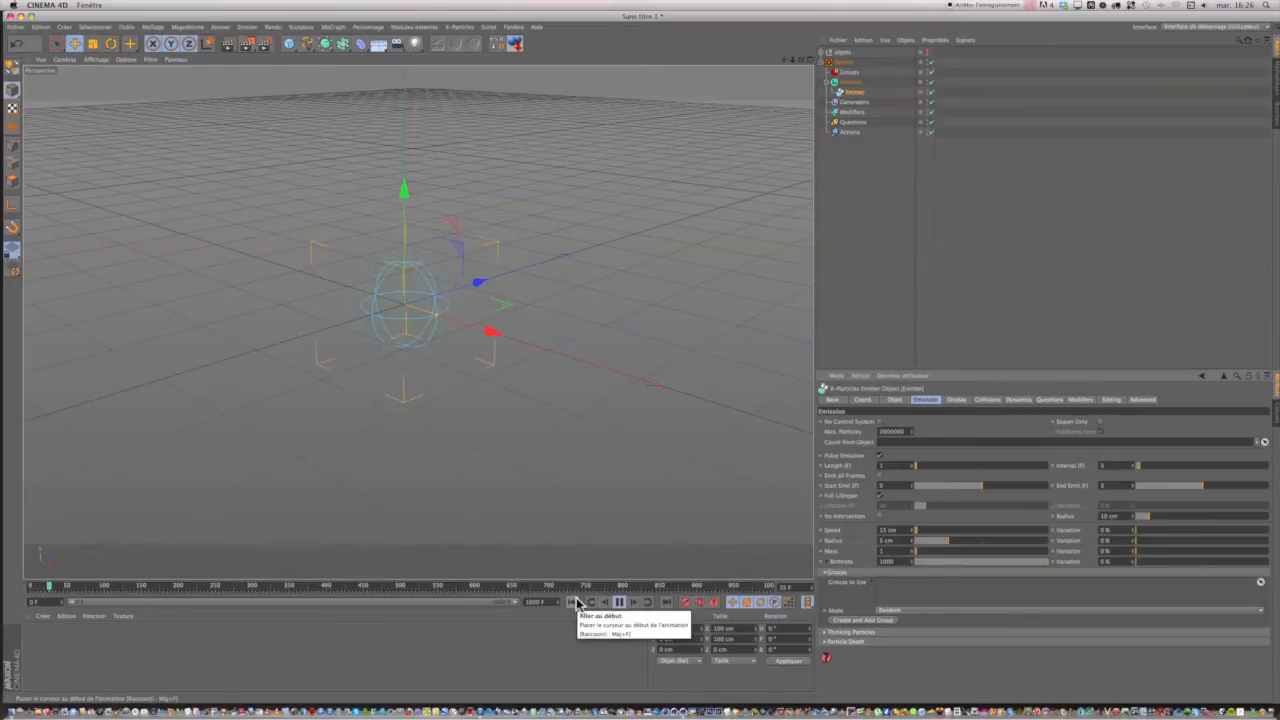
left_click(572, 603)
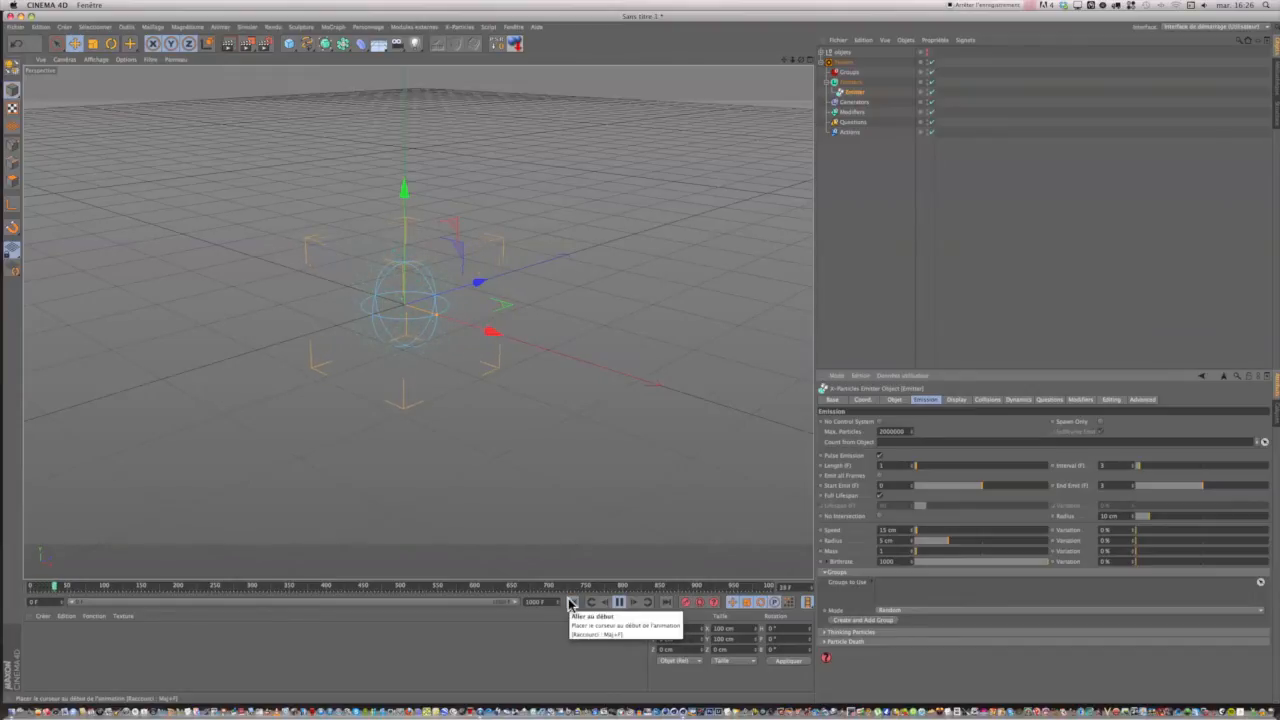
left_click(620, 603)
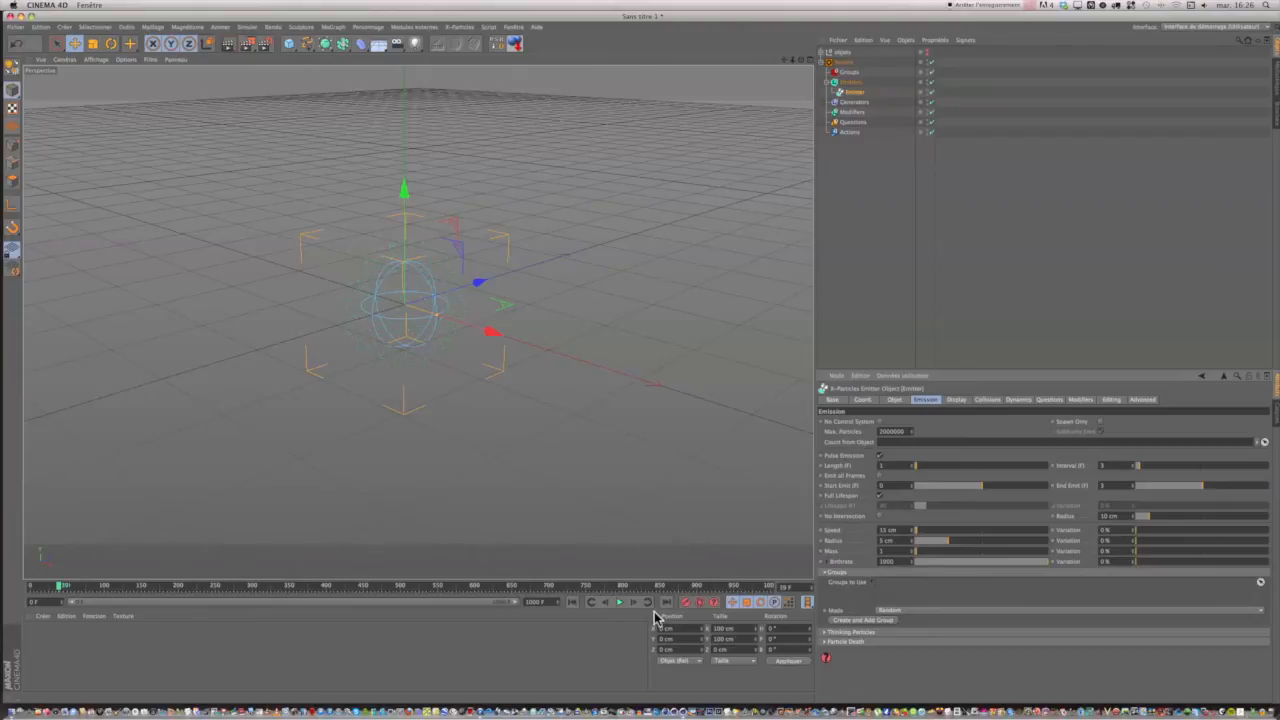
left_click(572, 602)
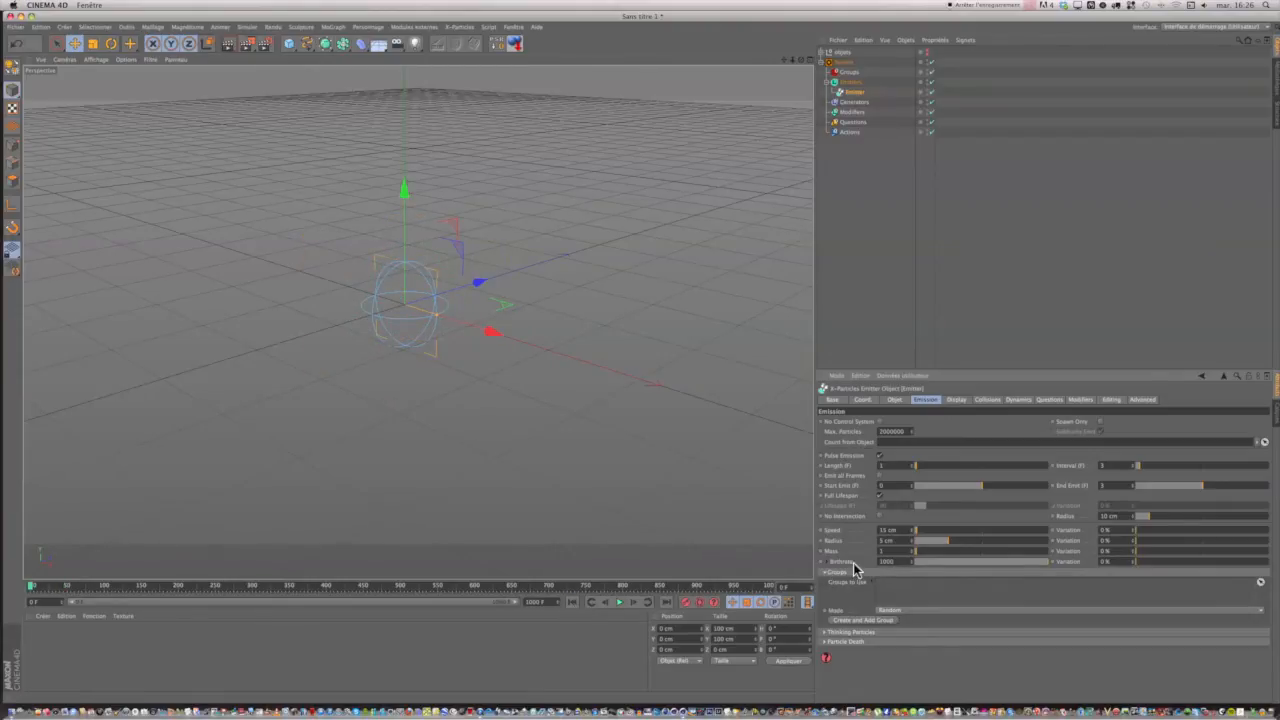
left_click(621, 604)
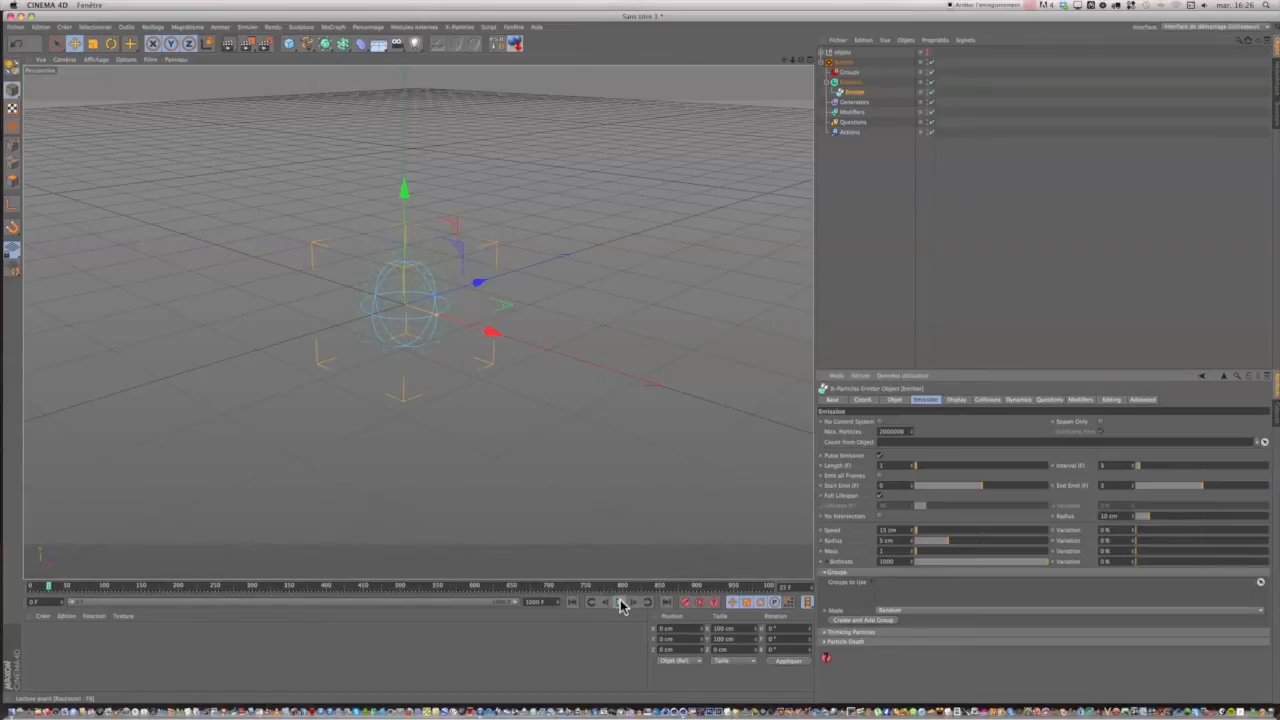
left_click(574, 603)
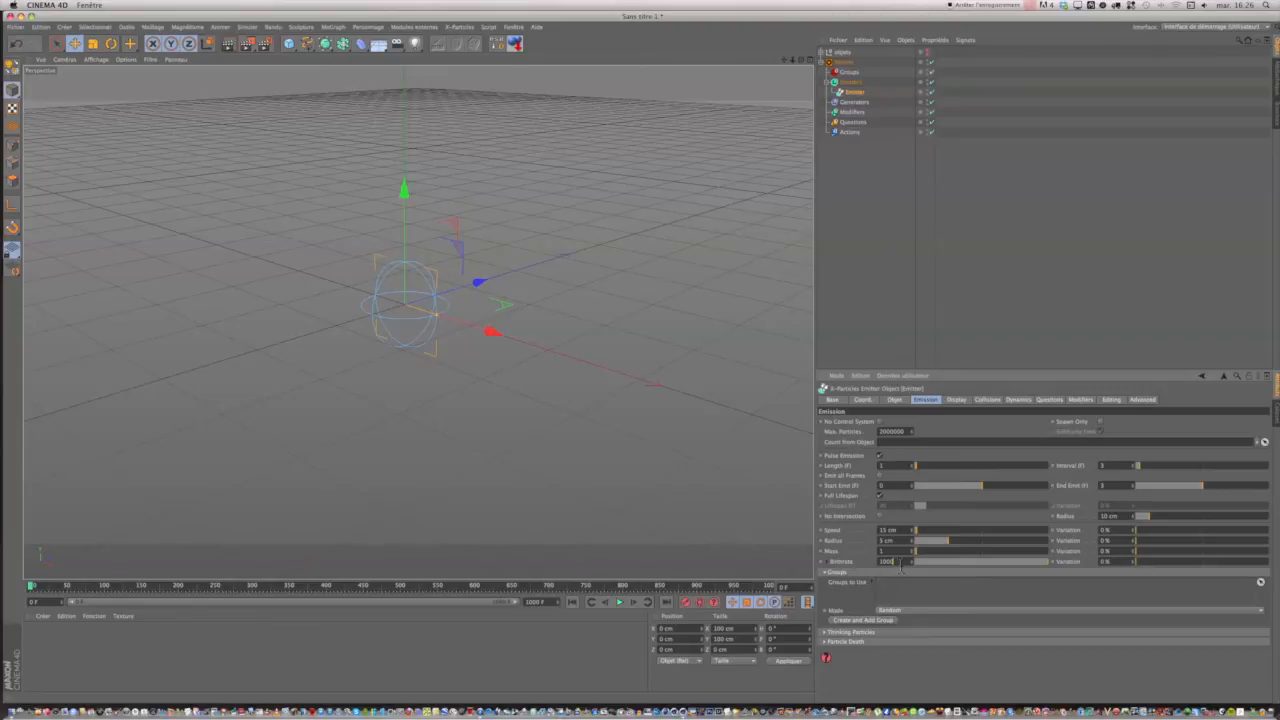
Try a birthrate of 10000 for the Emitter, play the burst, and return to frame 0.
left_click(620, 604)
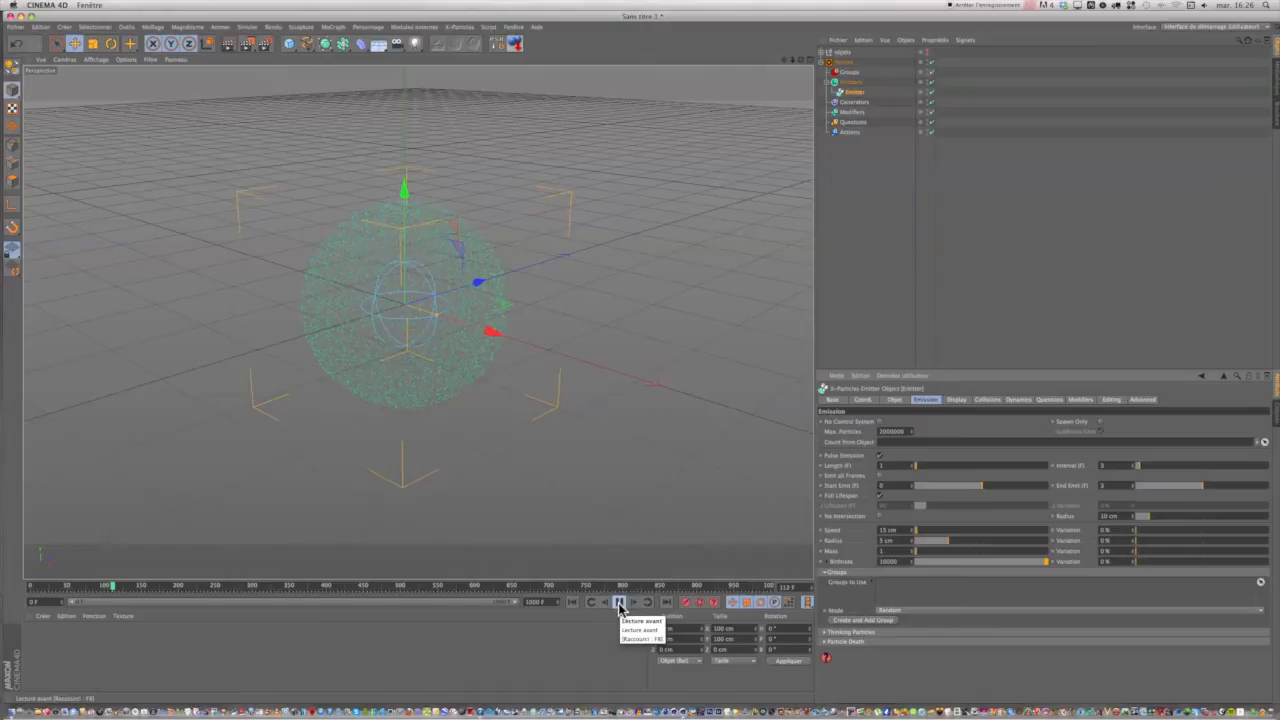
left_click(620, 605)
left_click(572, 602)
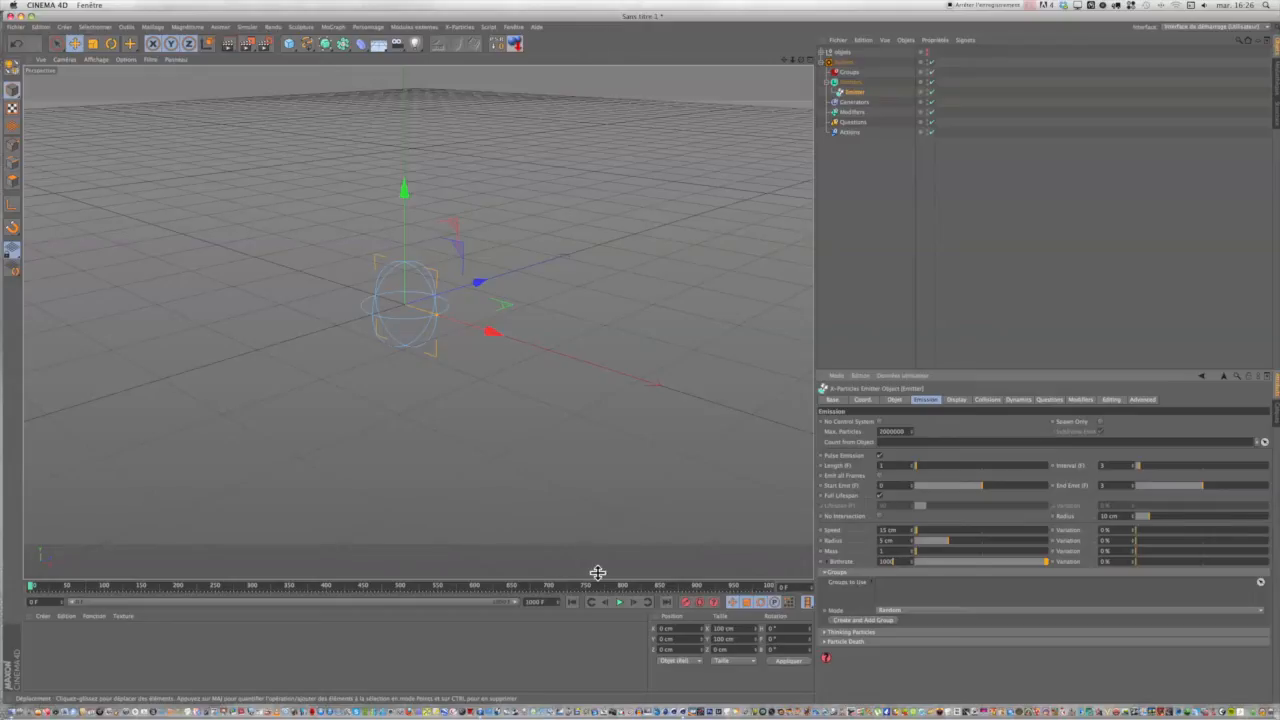
Set the Emitter's birthrate back to 1000, play the burst, and return to frame 0.
left_click(620, 604)
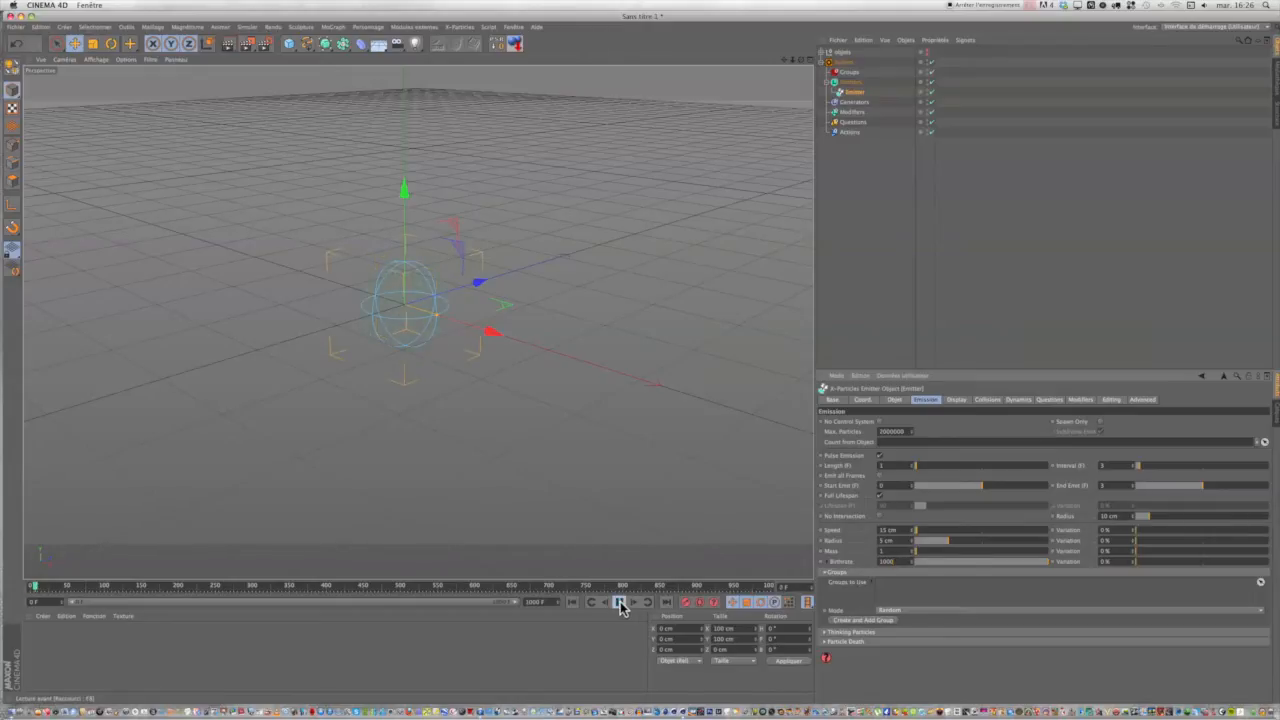
left_click(620, 604)
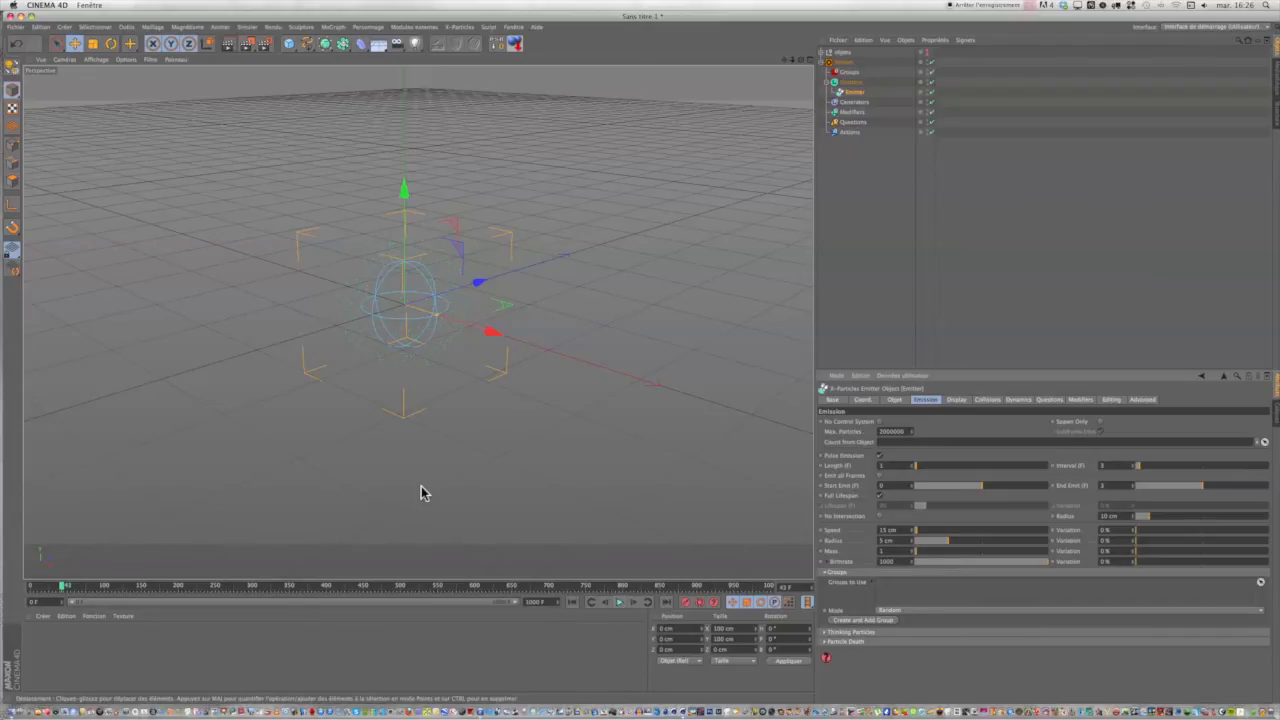
left_click_drag(63, 586, 10, 590)
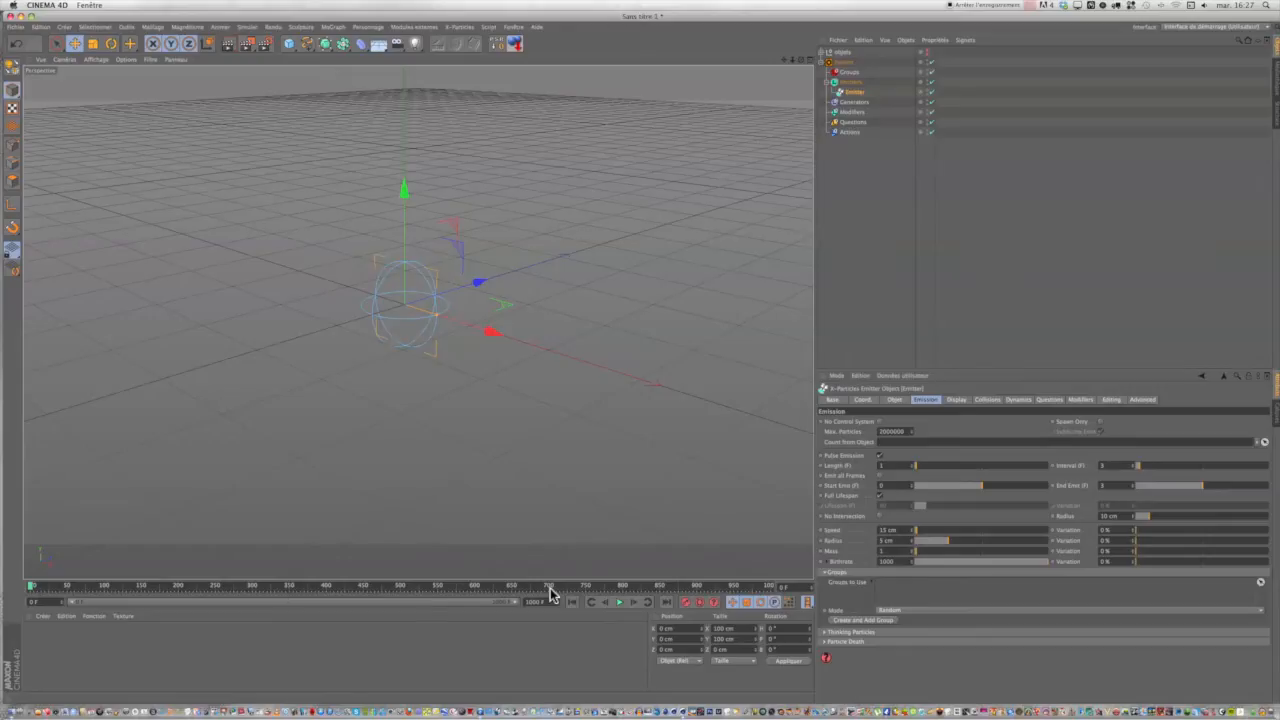
Step the animation forward from frame 0 to frame 1 twice to inspect the moment the particles are emitted.
left_click(632, 603)
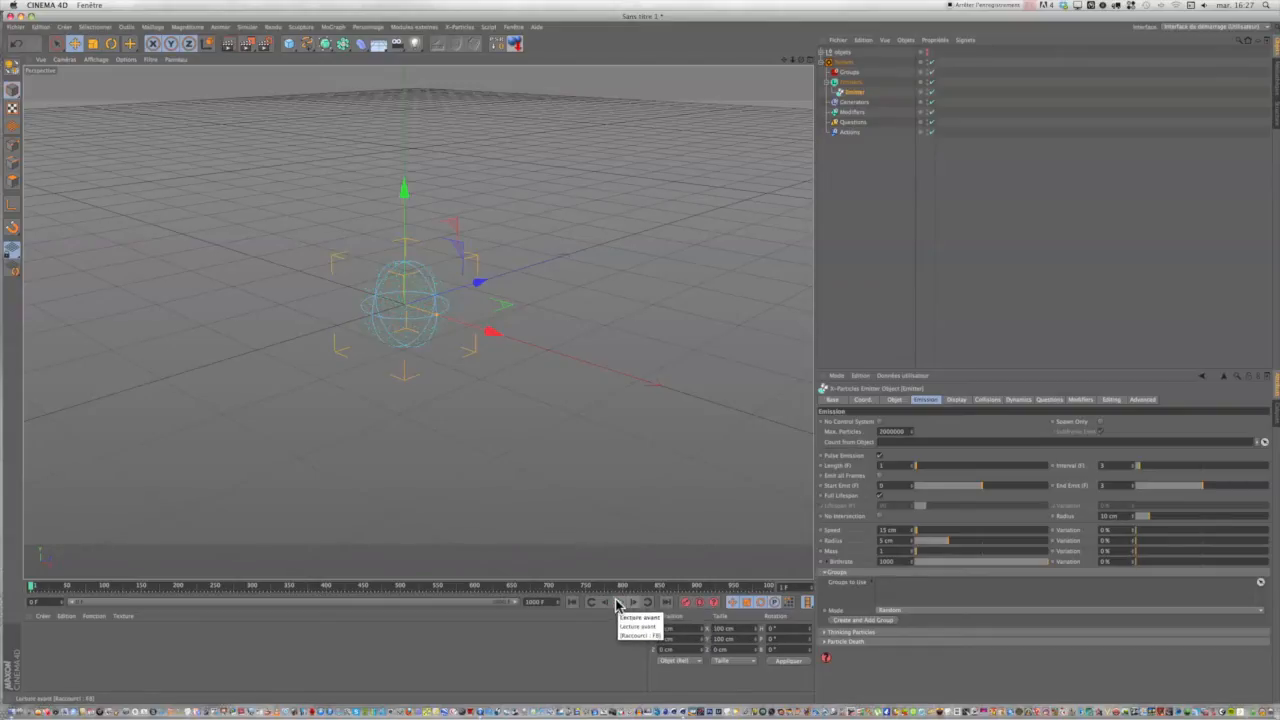
left_click(572, 603)
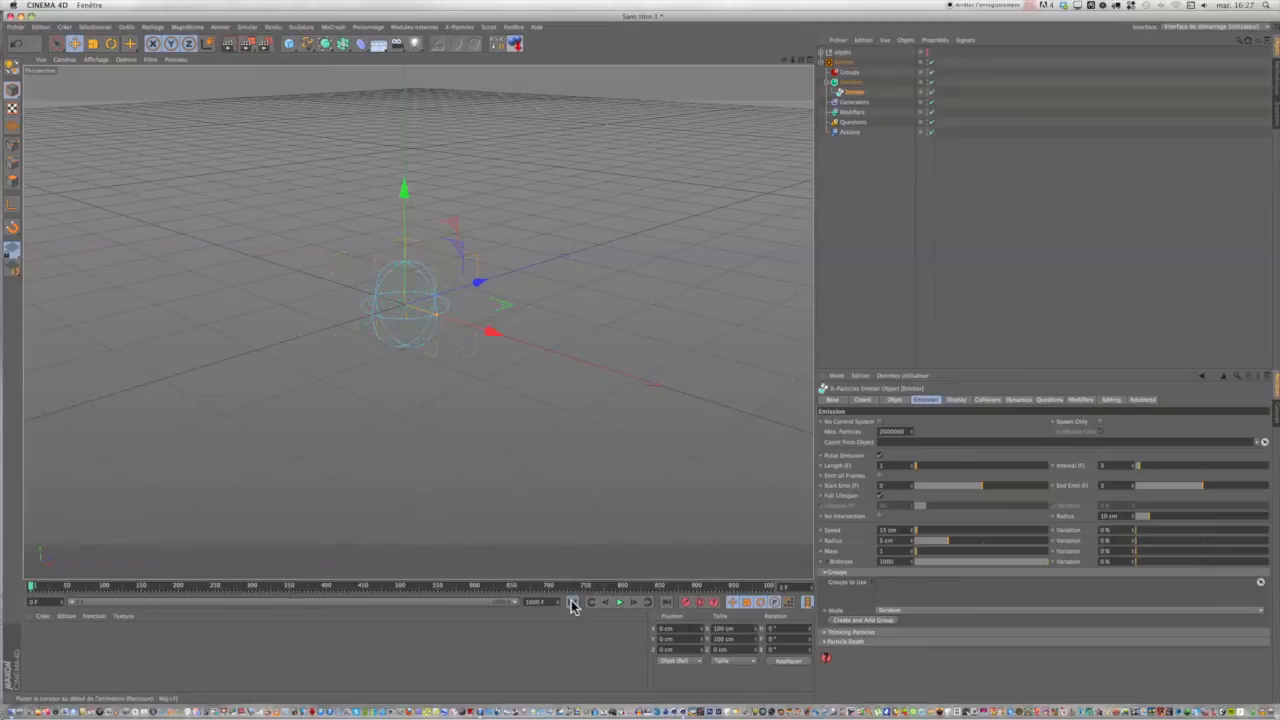
left_click(634, 603)
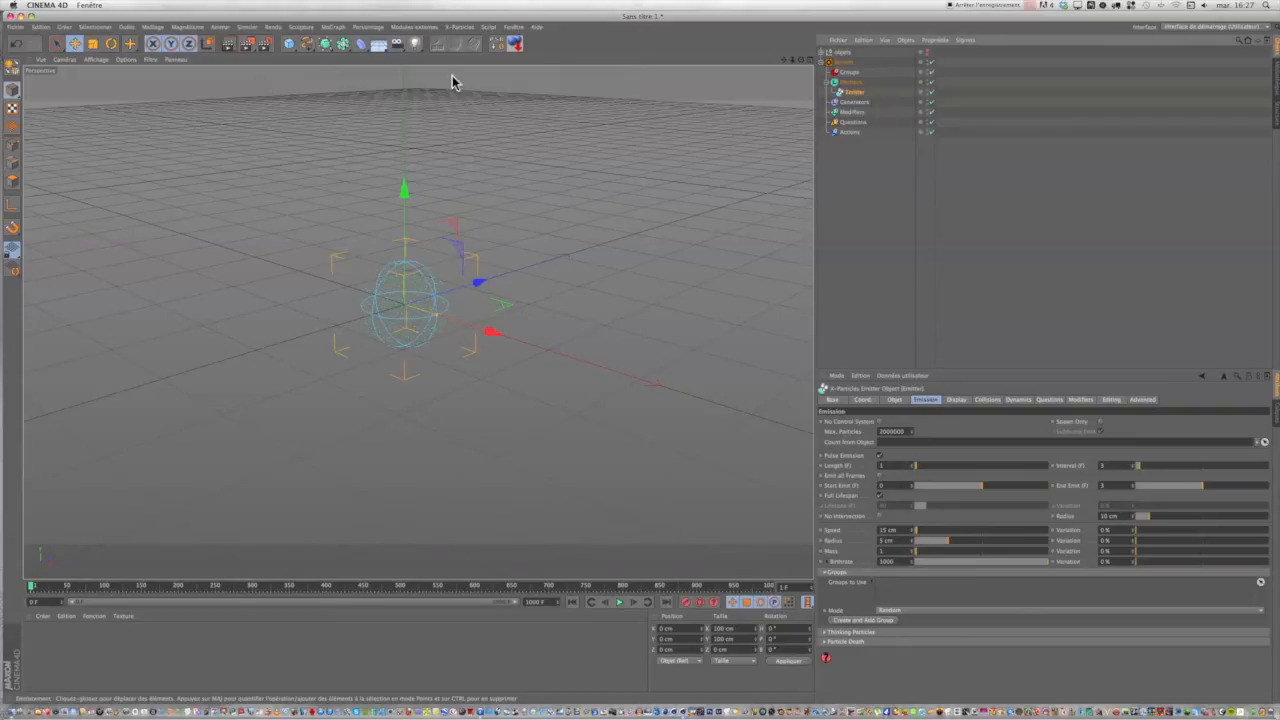
Scale the Emitter's sphere down almost to a point at frame 0, play the burst, and return to frame 0.
left_click(94, 45)
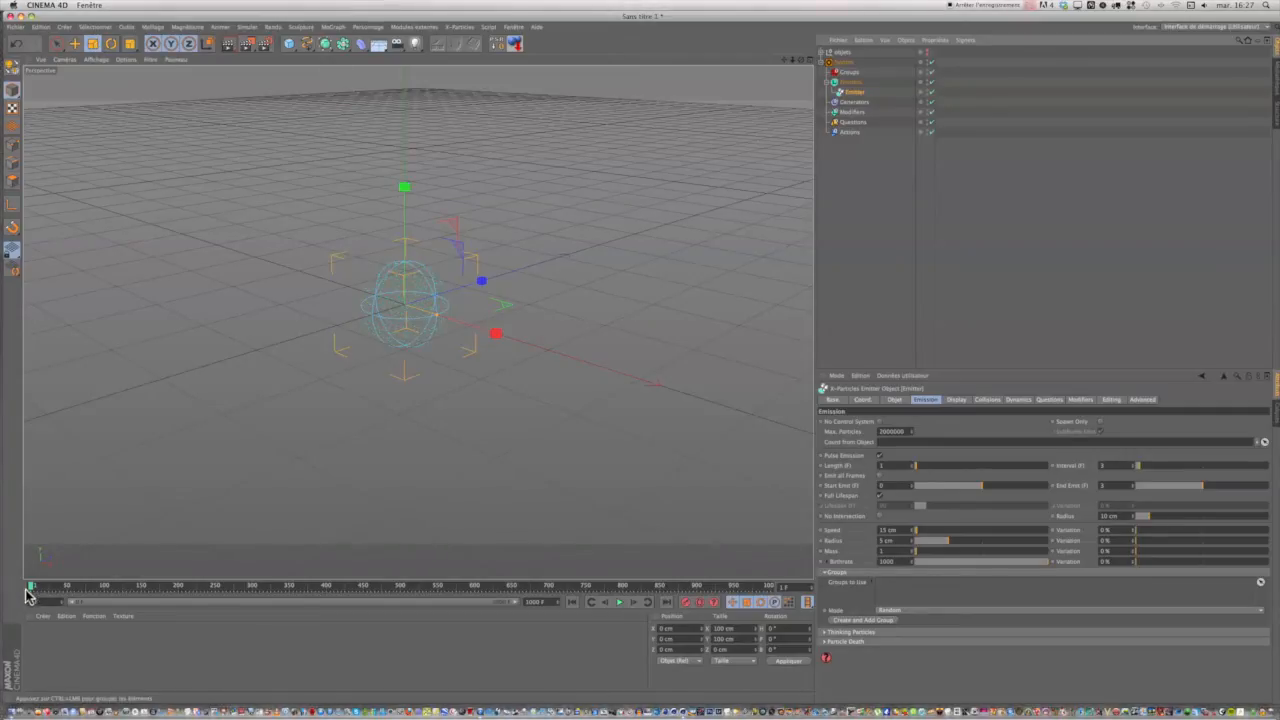
left_click_drag(30, 590, 19, 591)
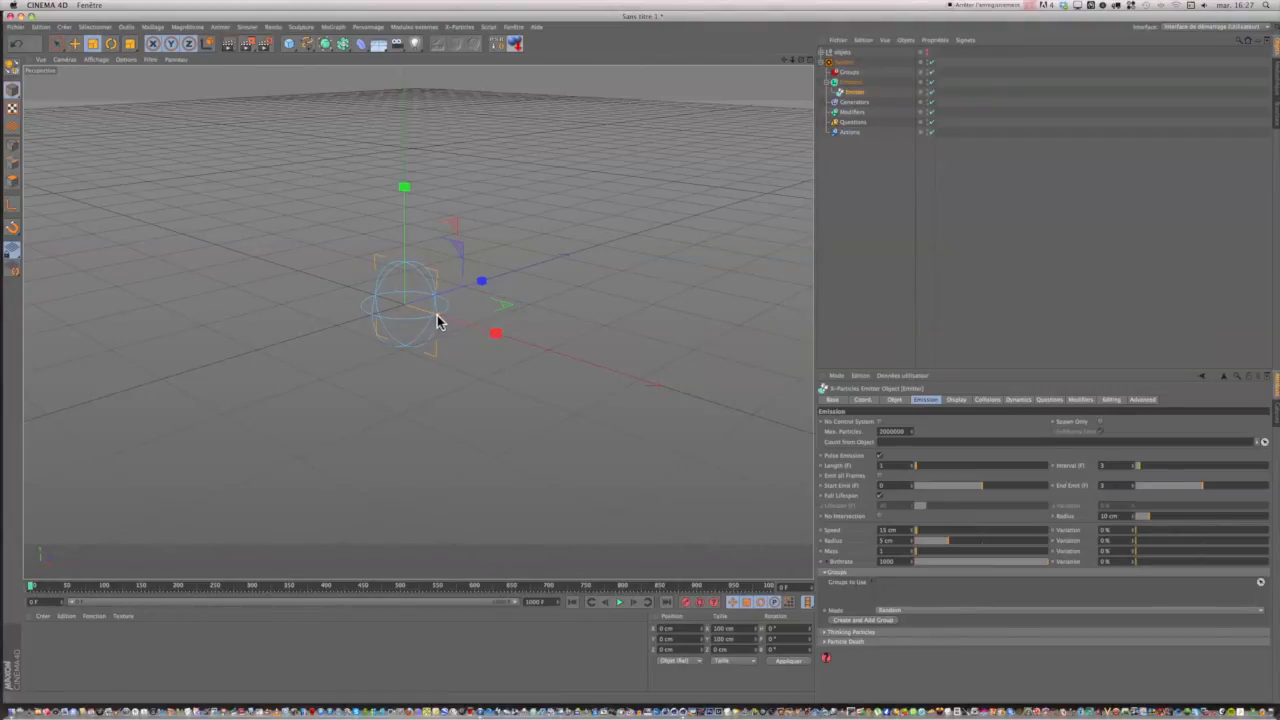
left_click_drag(440, 320, 414, 313)
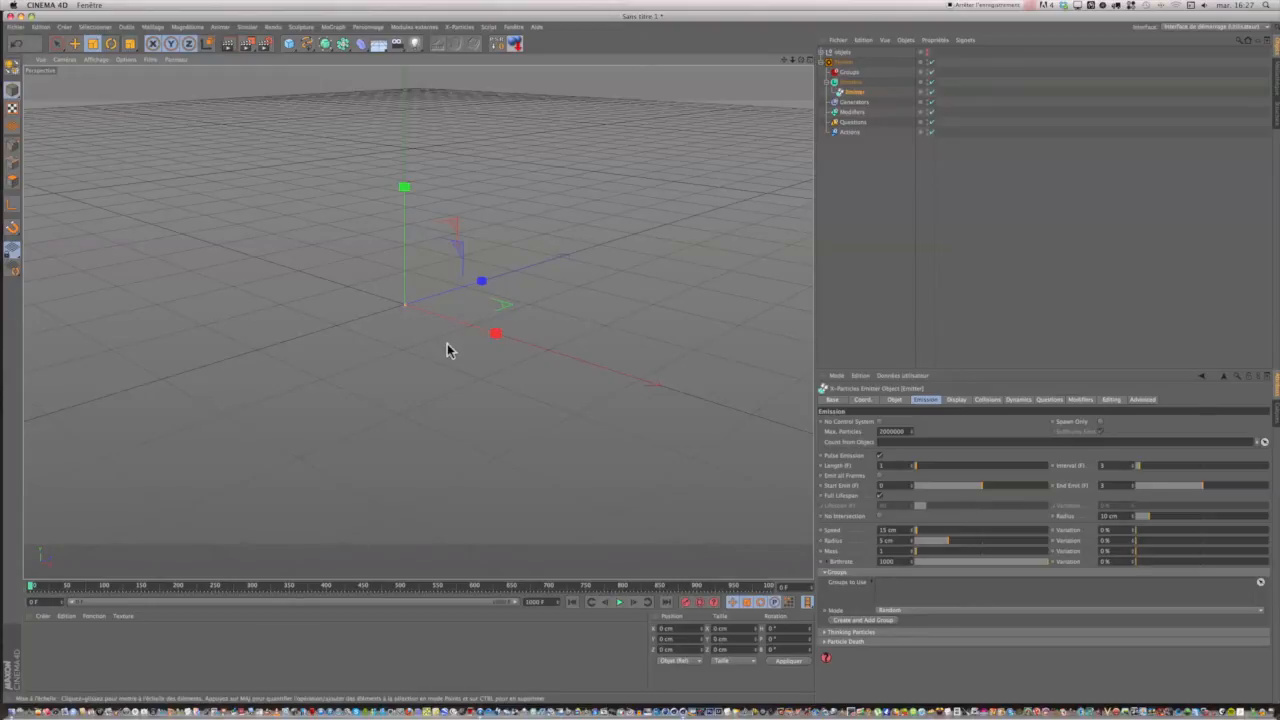
left_click(620, 605)
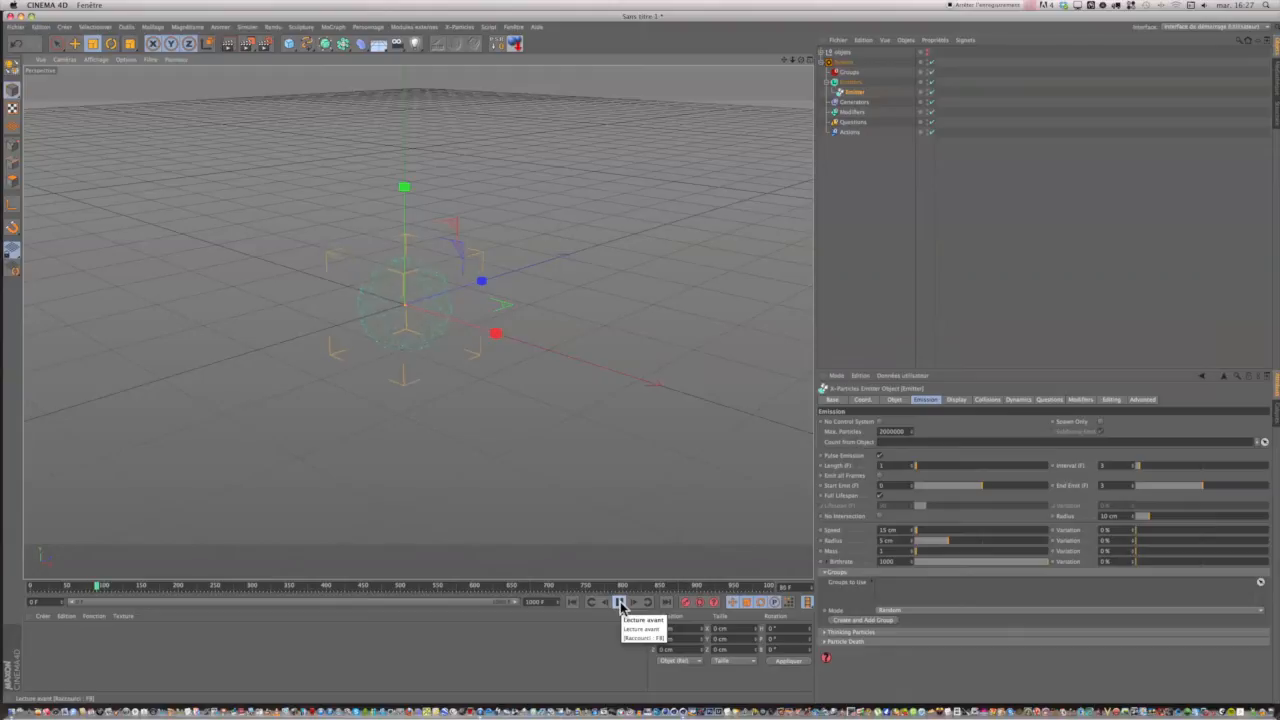
left_click(620, 605)
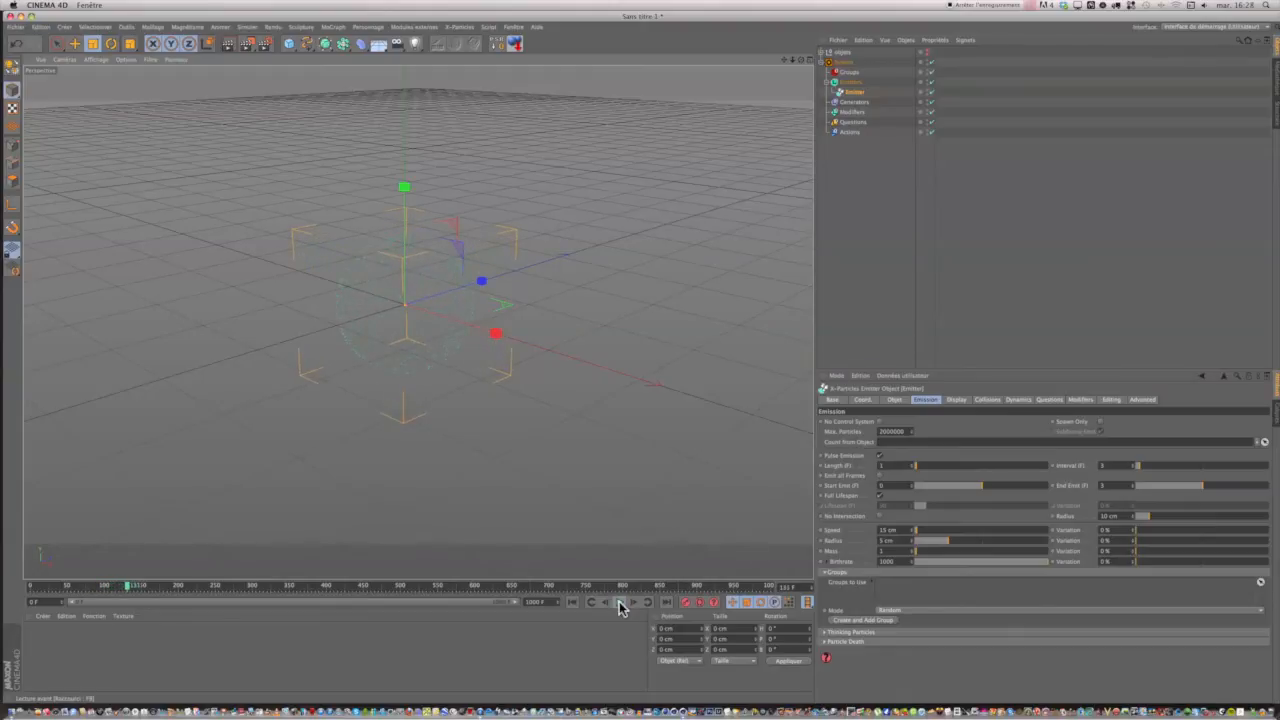
left_click_drag(128, 597, 30, 587)
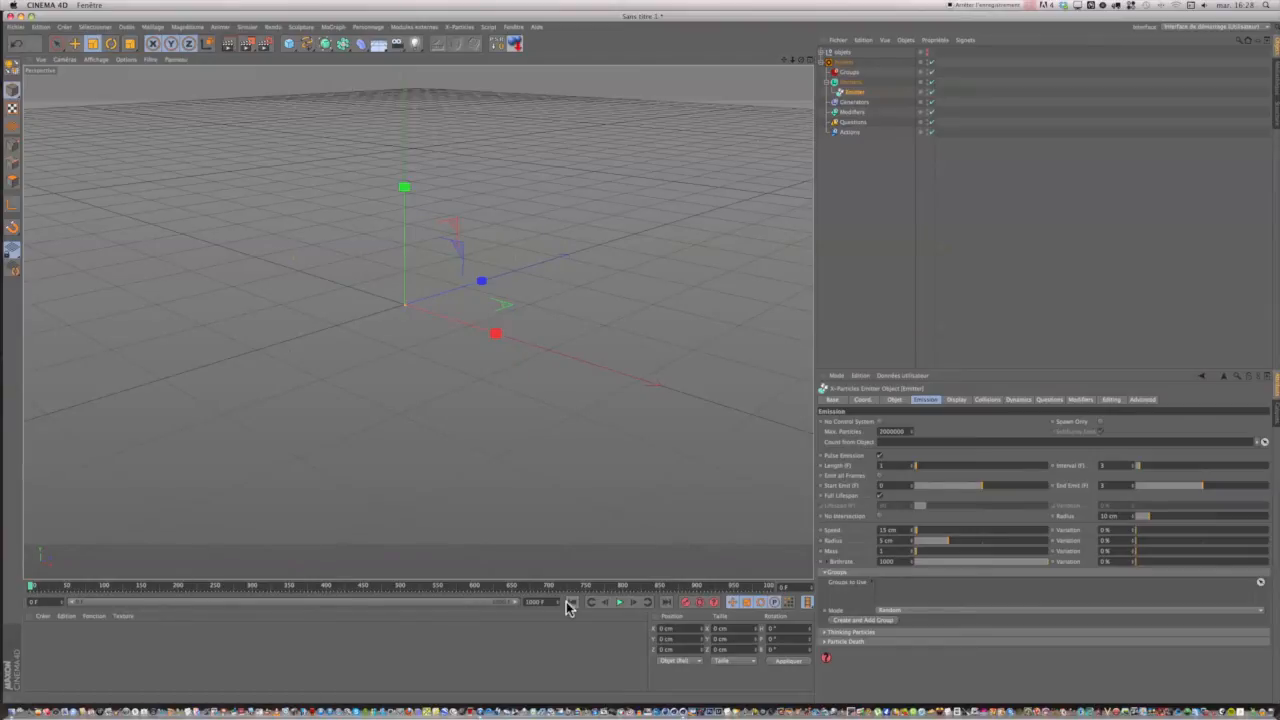
Step the animation forward frame by frame from frame 0, return to the start, and play the burst to inspect its growth.
left_click(633, 605)
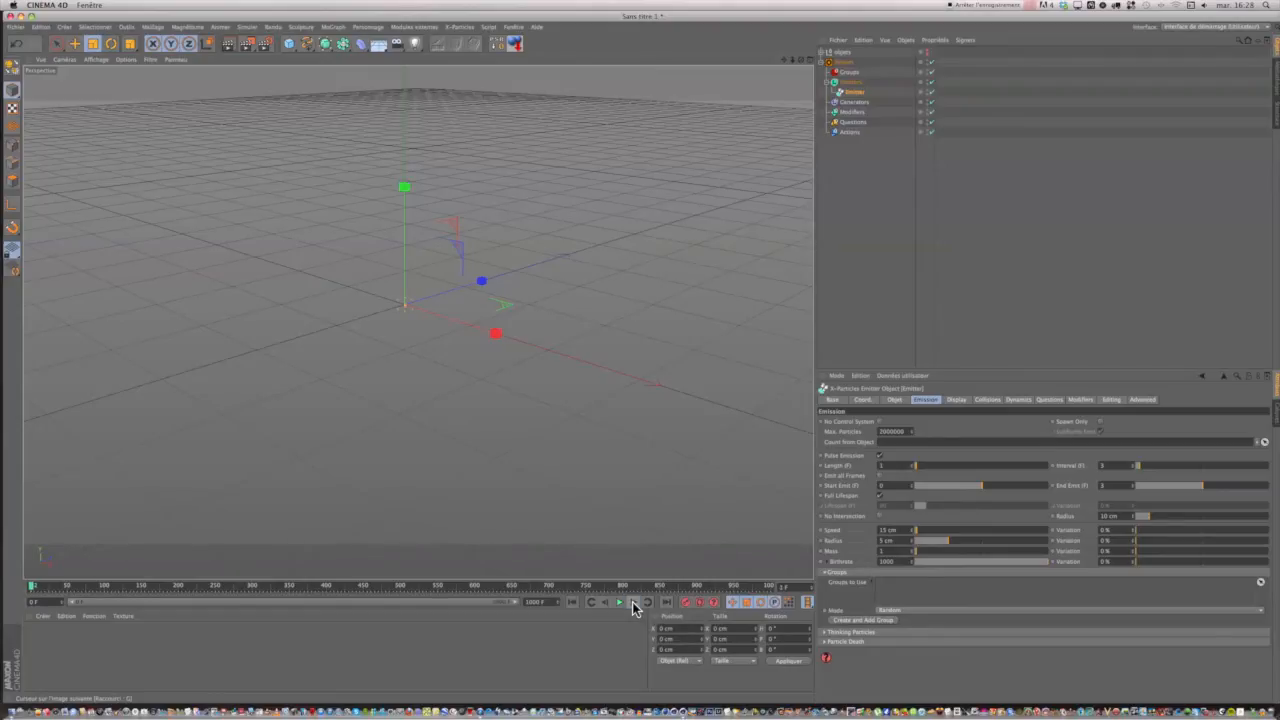
left_click(633, 605)
left_click(633, 605)
left_click(633, 605)
left_click(633, 605)
left_click(633, 605)
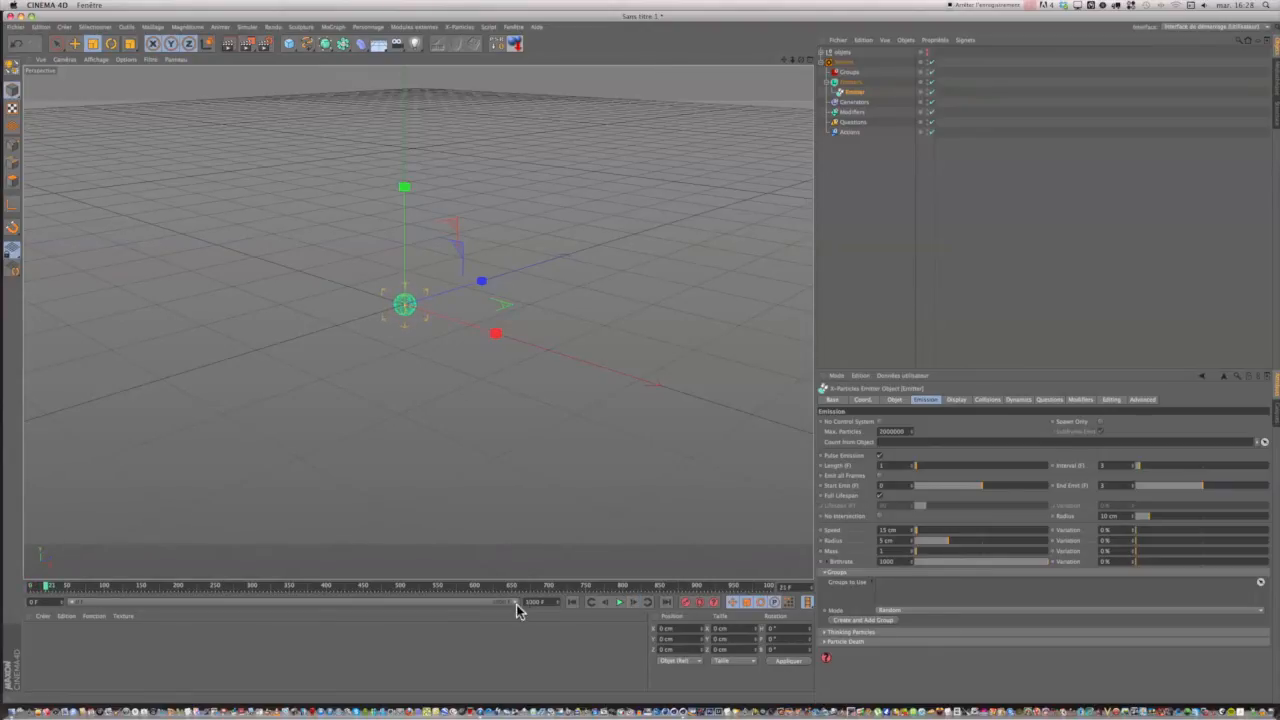
left_click(572, 603)
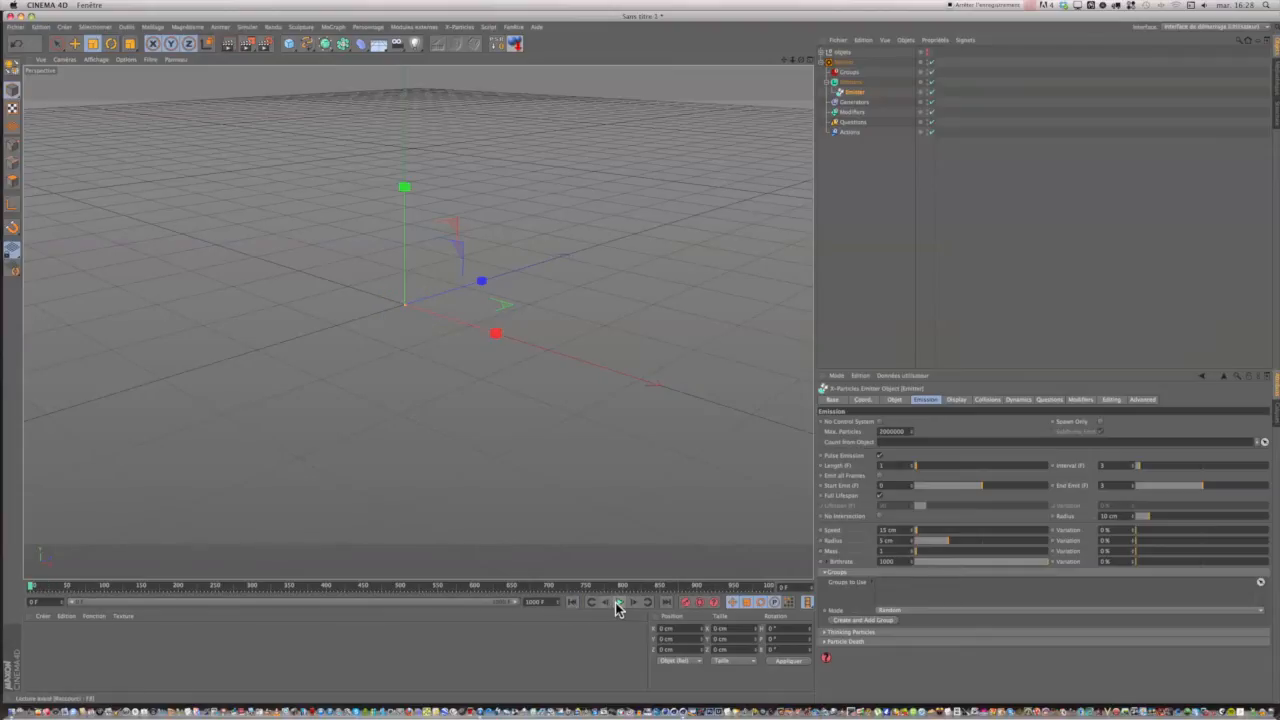
left_click(618, 605)
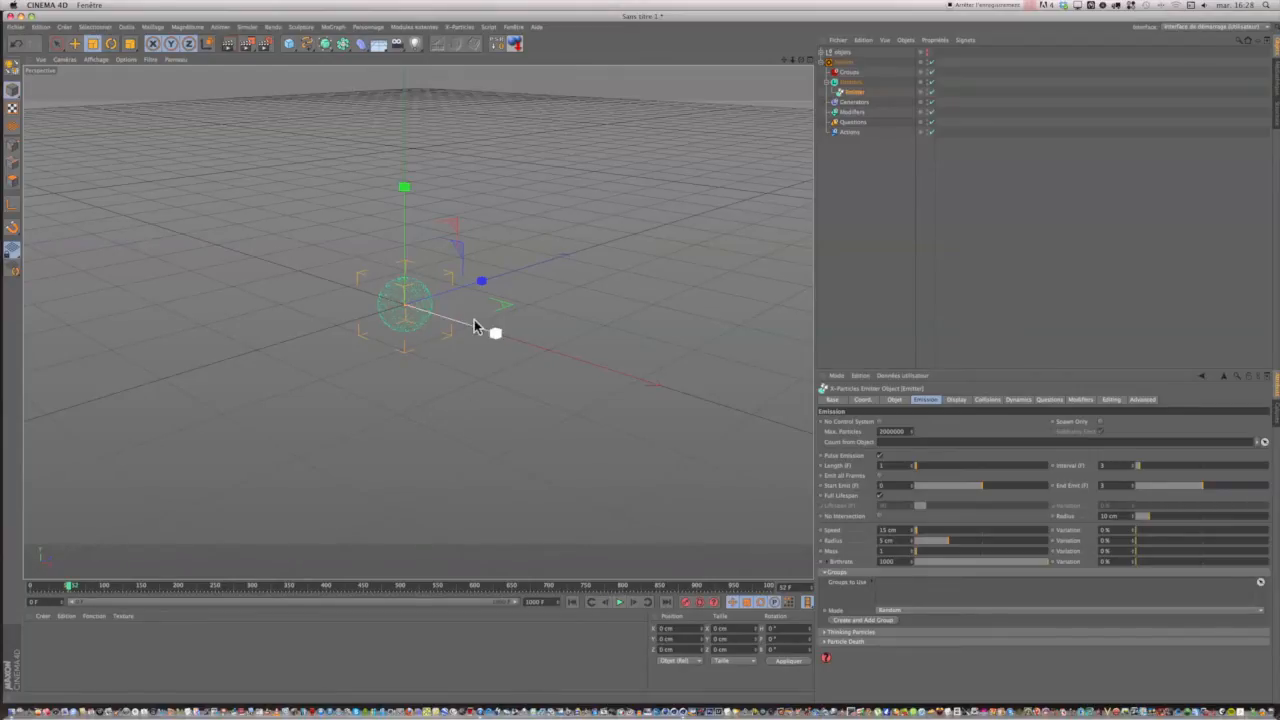
Expand the objets group and move the MoTexte t object out of it to the top level of the hierarchy.
left_click(826, 53)
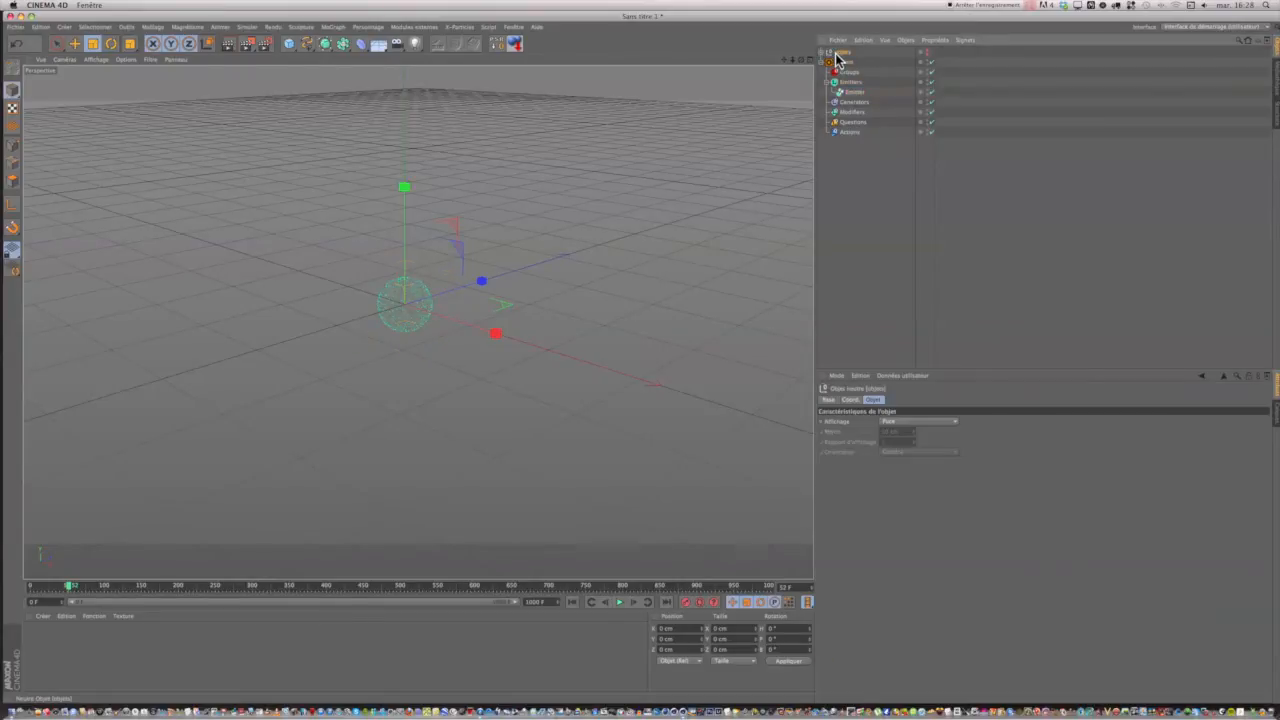
left_click(822, 53)
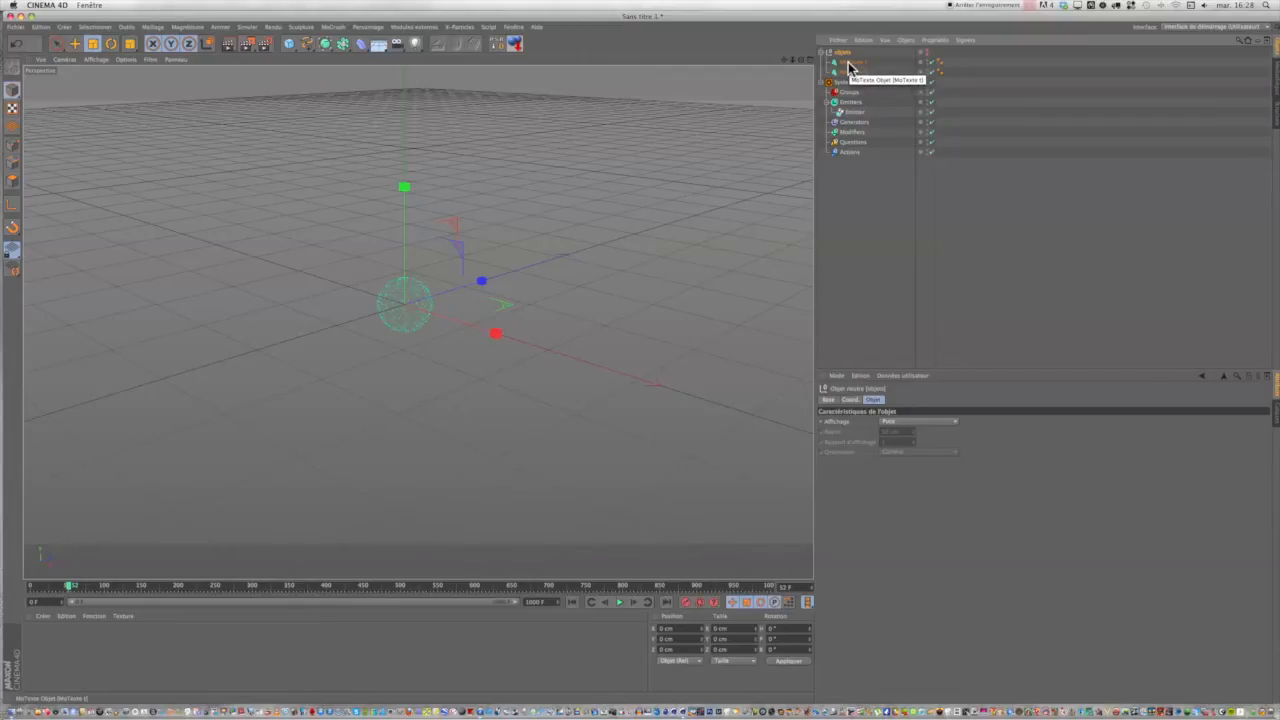
right_click(848, 68)
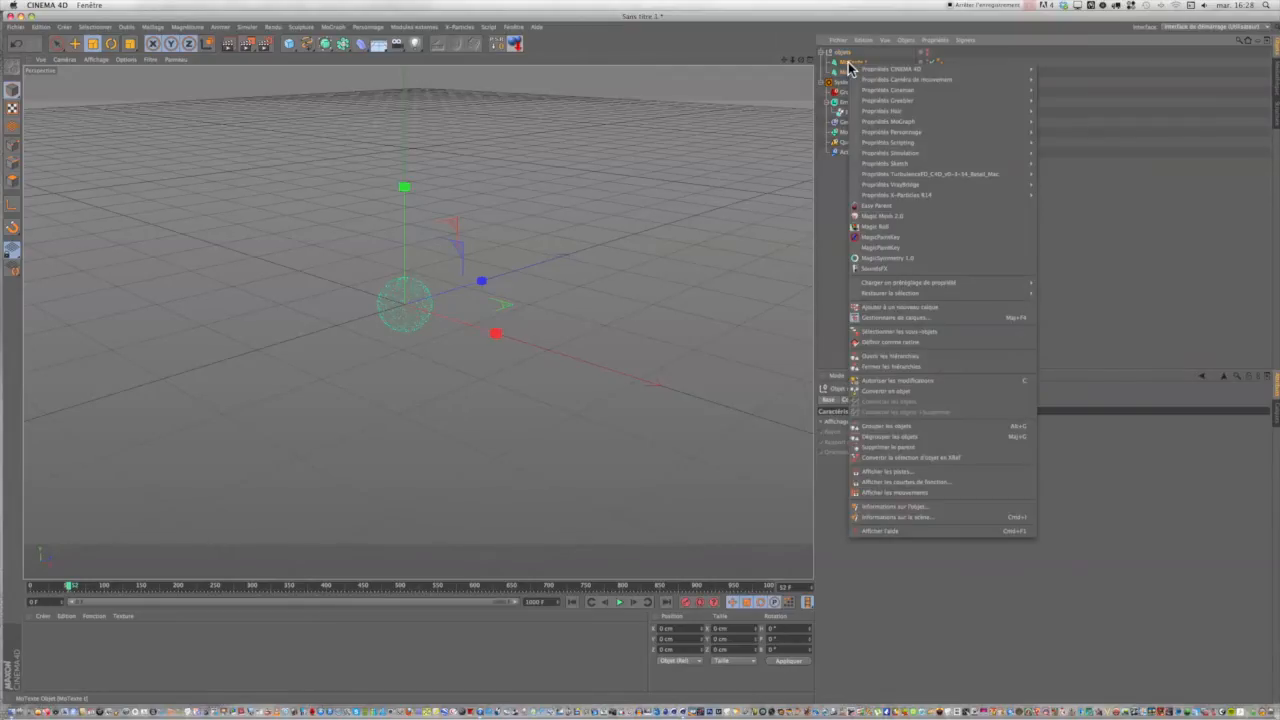
left_click(829, 189)
left_click_drag(849, 64, 838, 211)
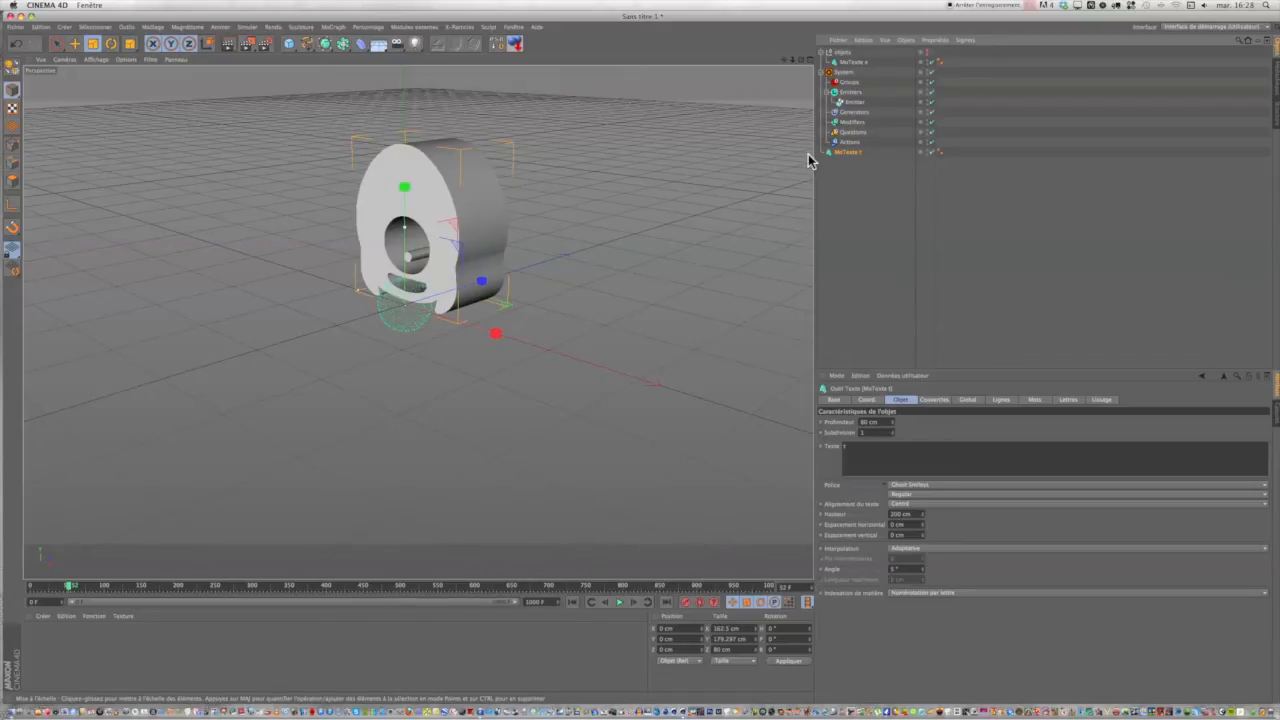
Raise the Emitter along Y to about 81.6 cm, inside the ghost text, and replay the burst from frame 0.
left_click(853, 103)
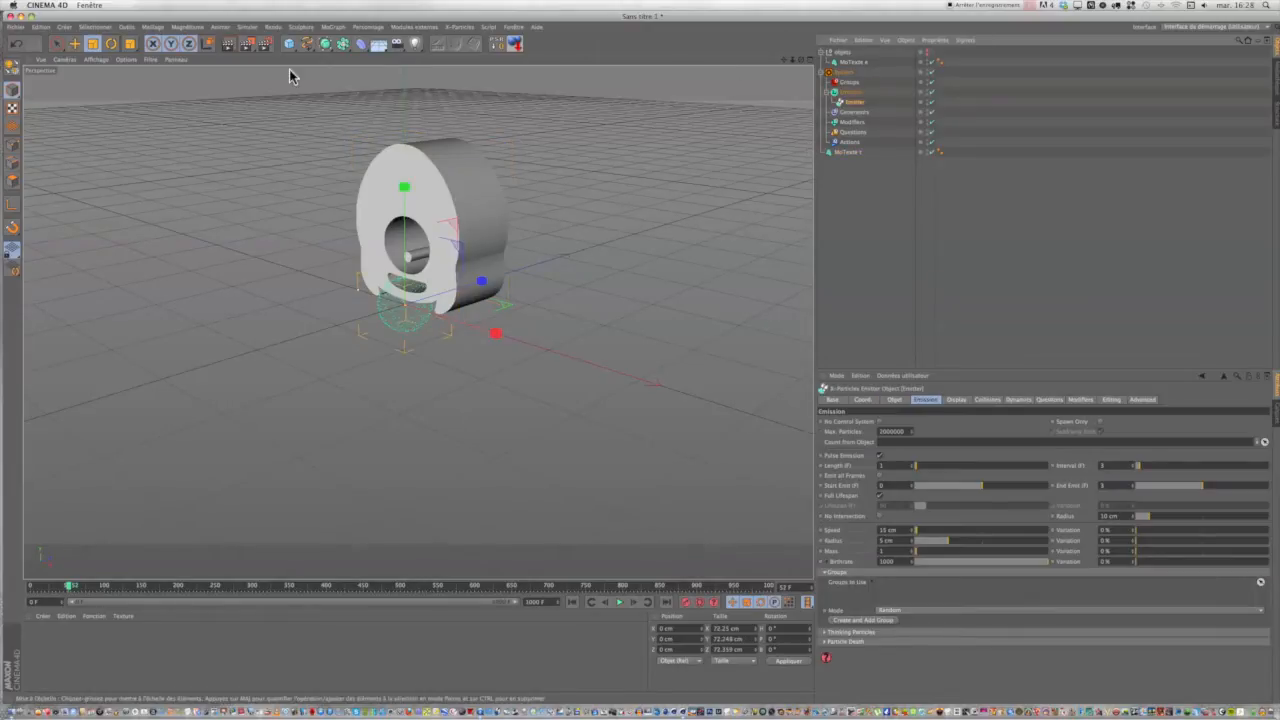
left_click(57, 45)
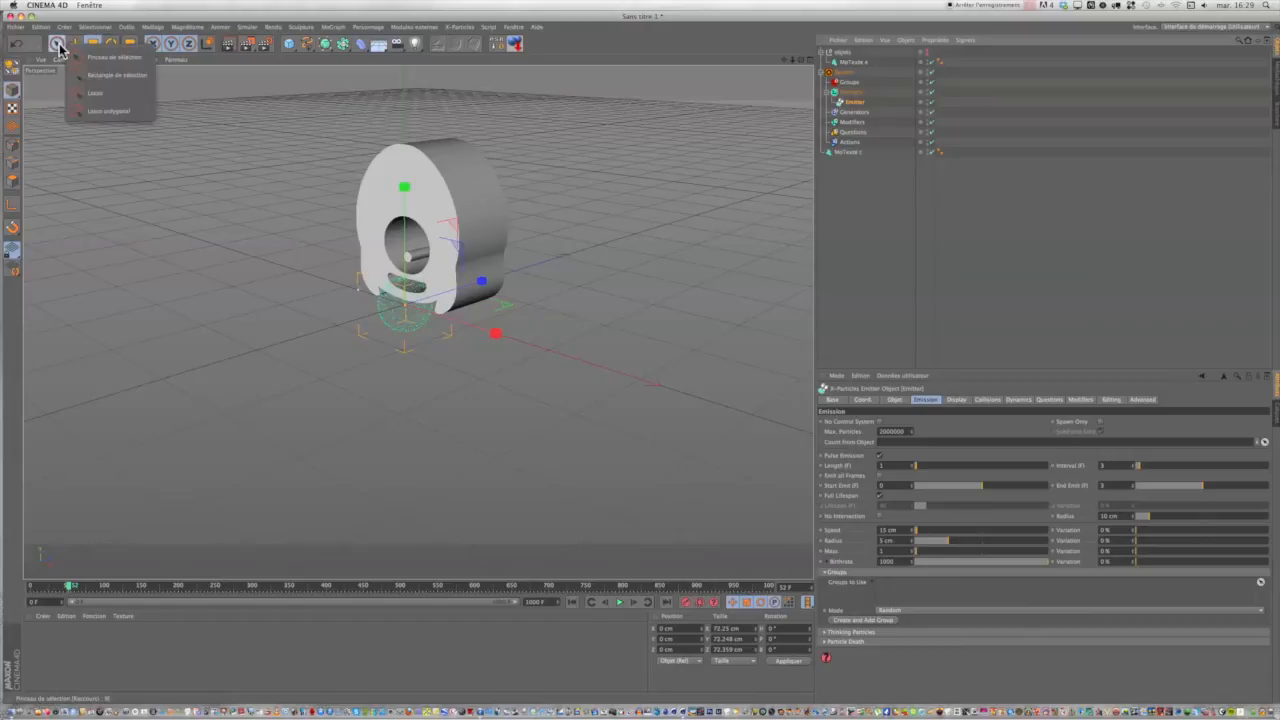
left_click(57, 45)
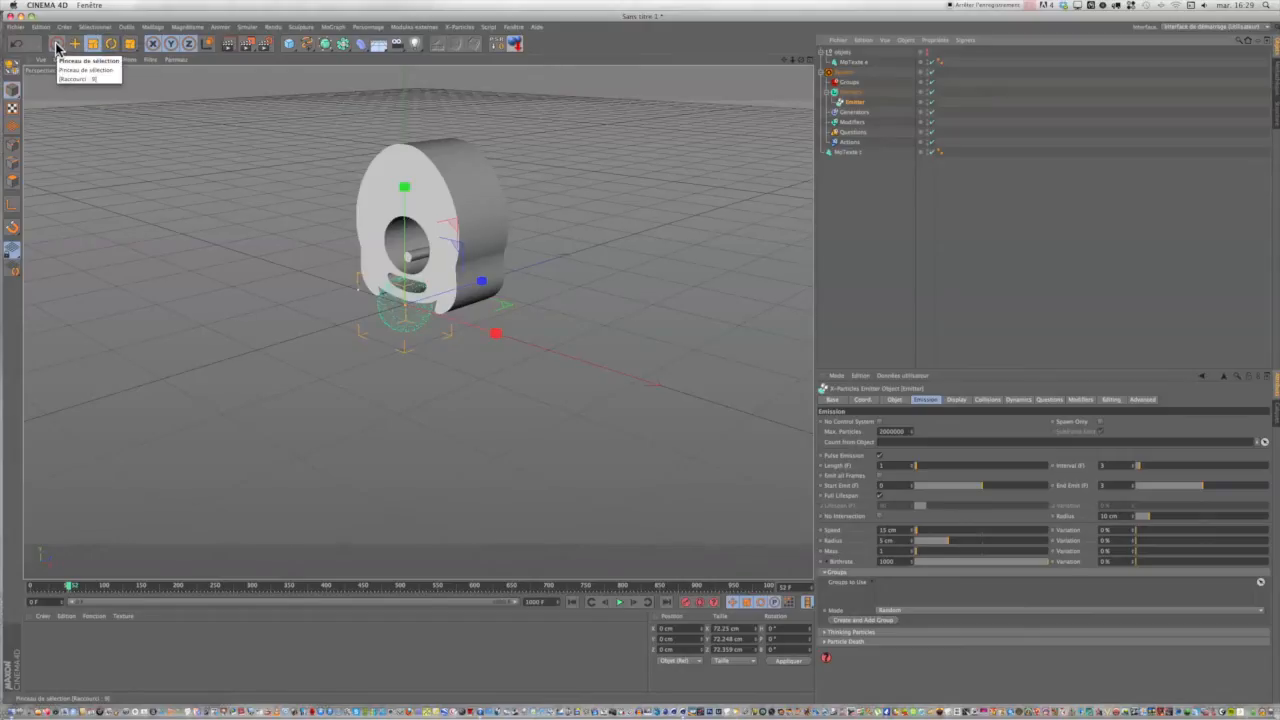
left_click(57, 46)
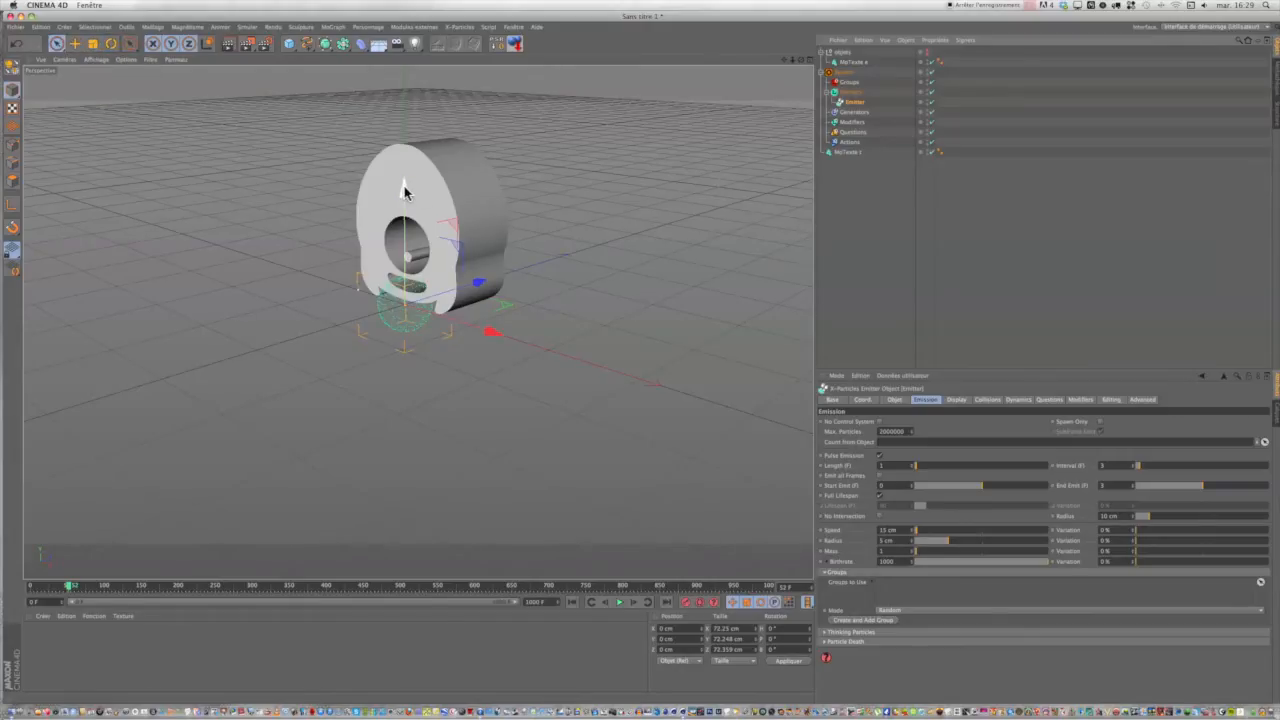
left_click_drag(405, 192, 419, 116)
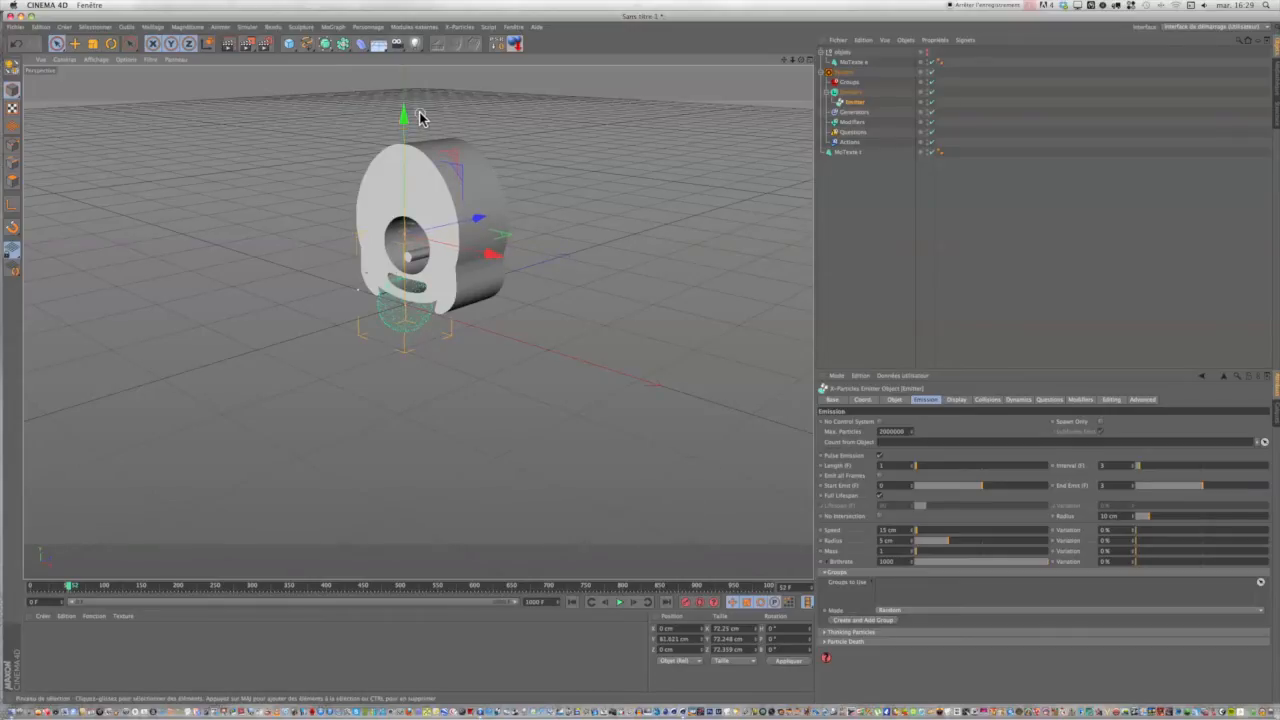
left_click(568, 607)
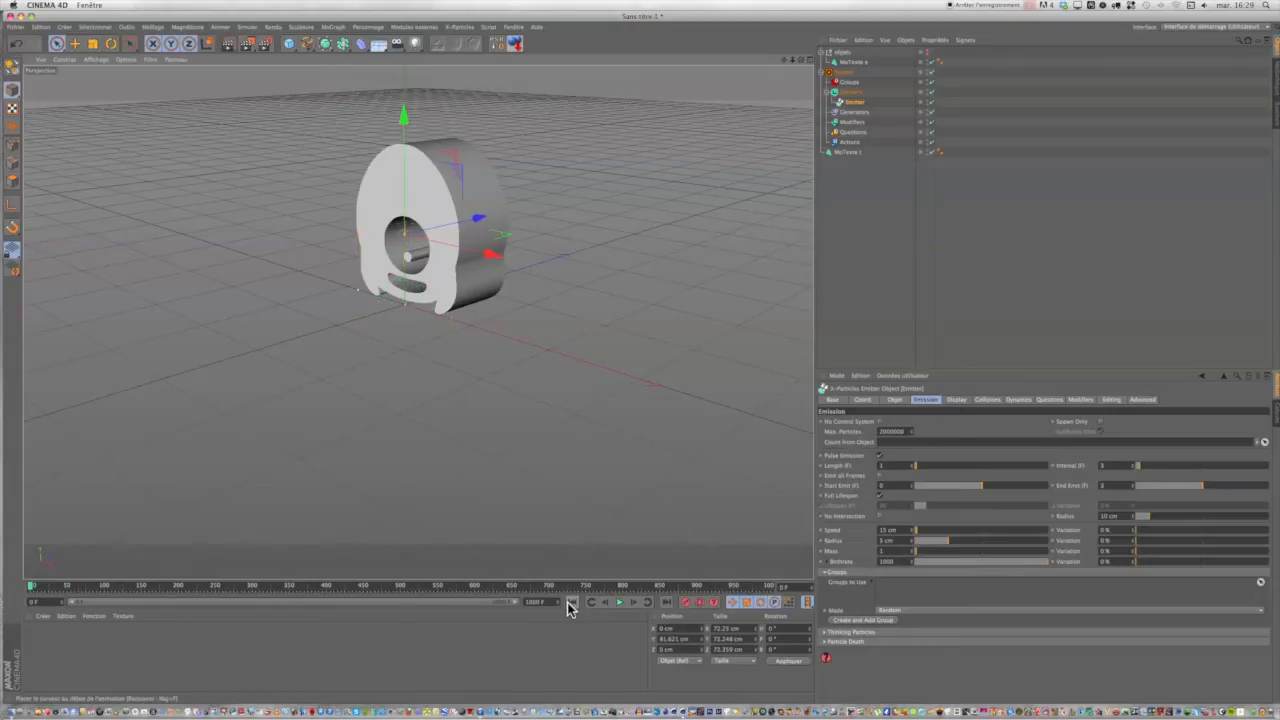
left_click(620, 603)
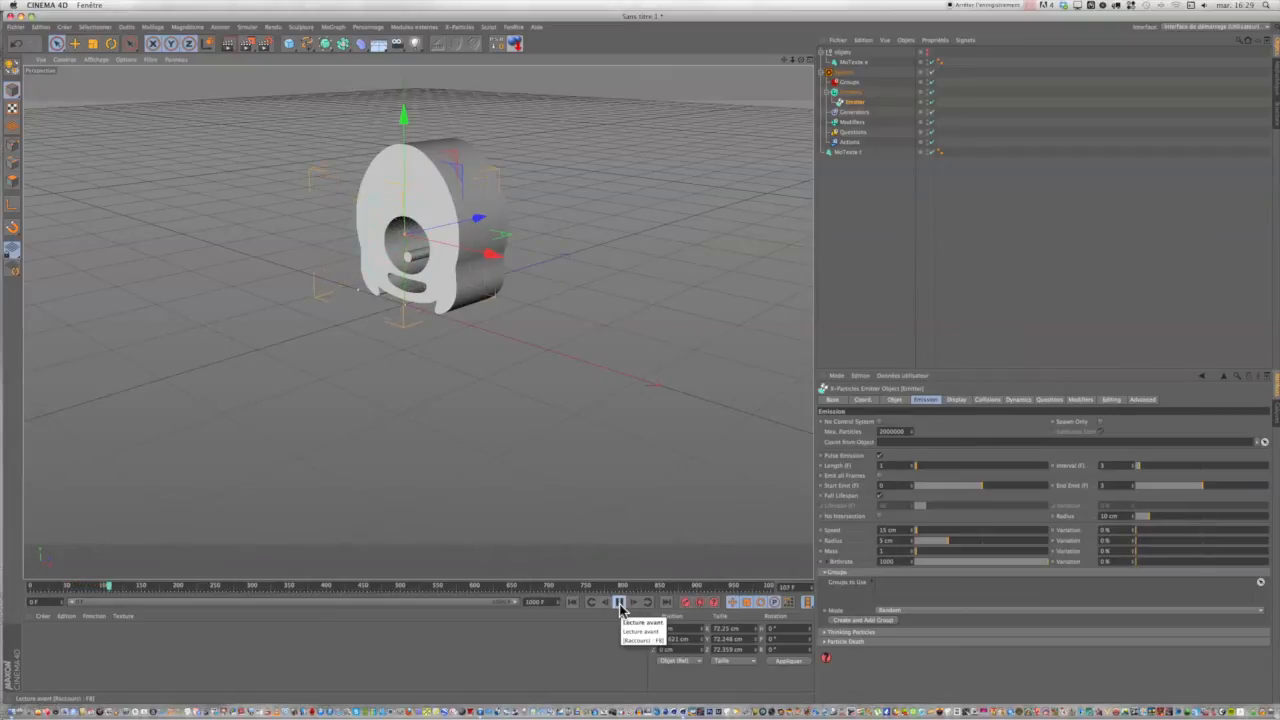
left_click(620, 604)
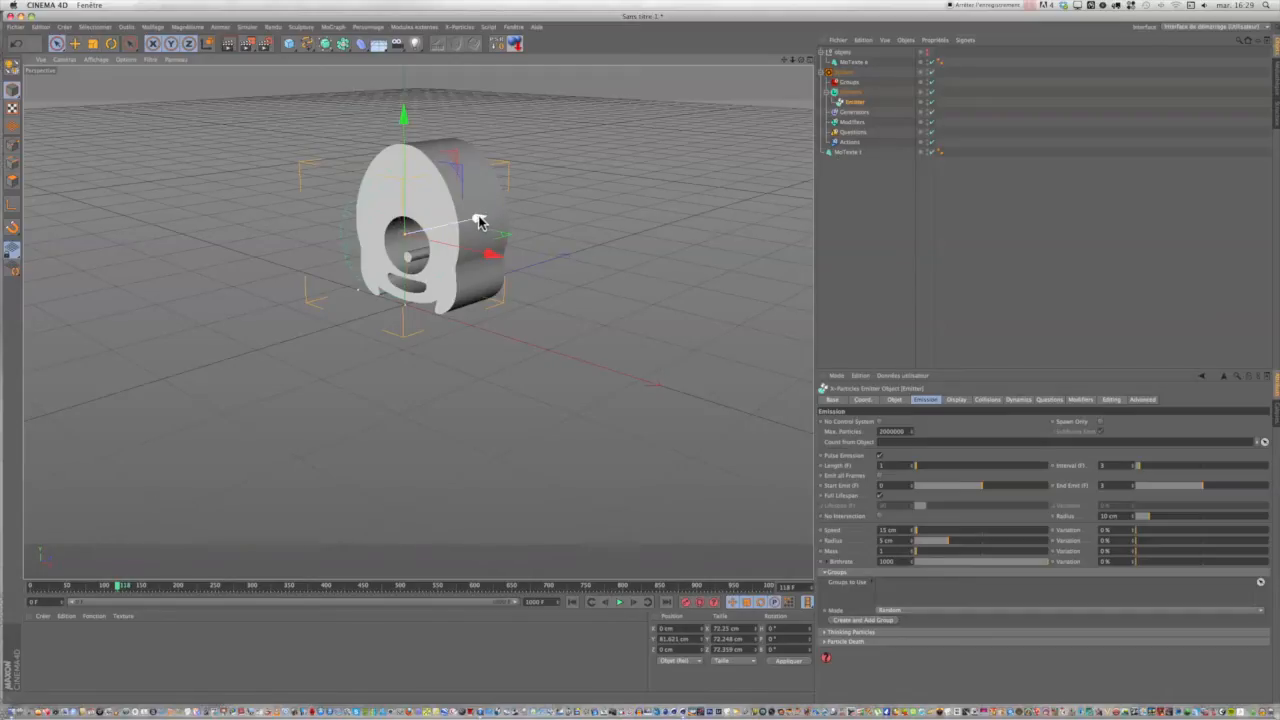
Undo a trial Z shift of the Emitter and instead move MoTexte t along Z to about -52 cm.
left_click_drag(479, 221, 473, 224)
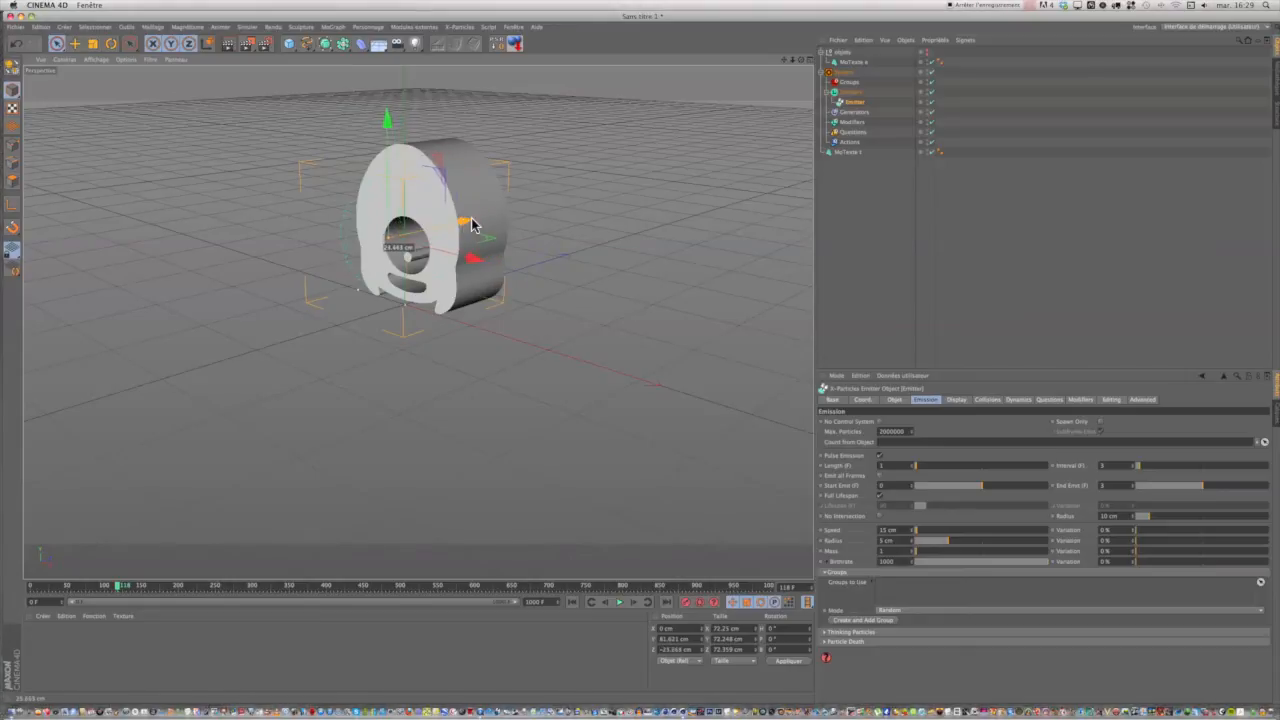
left_click(15, 43)
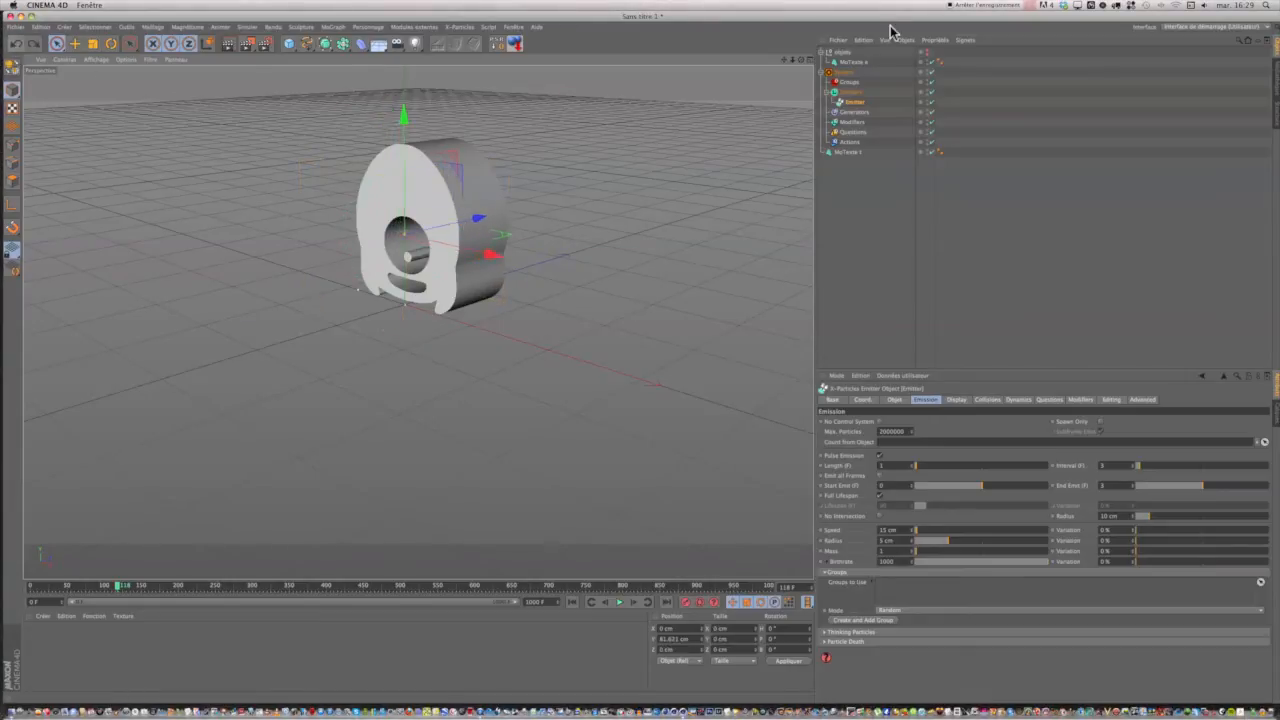
left_click(846, 152)
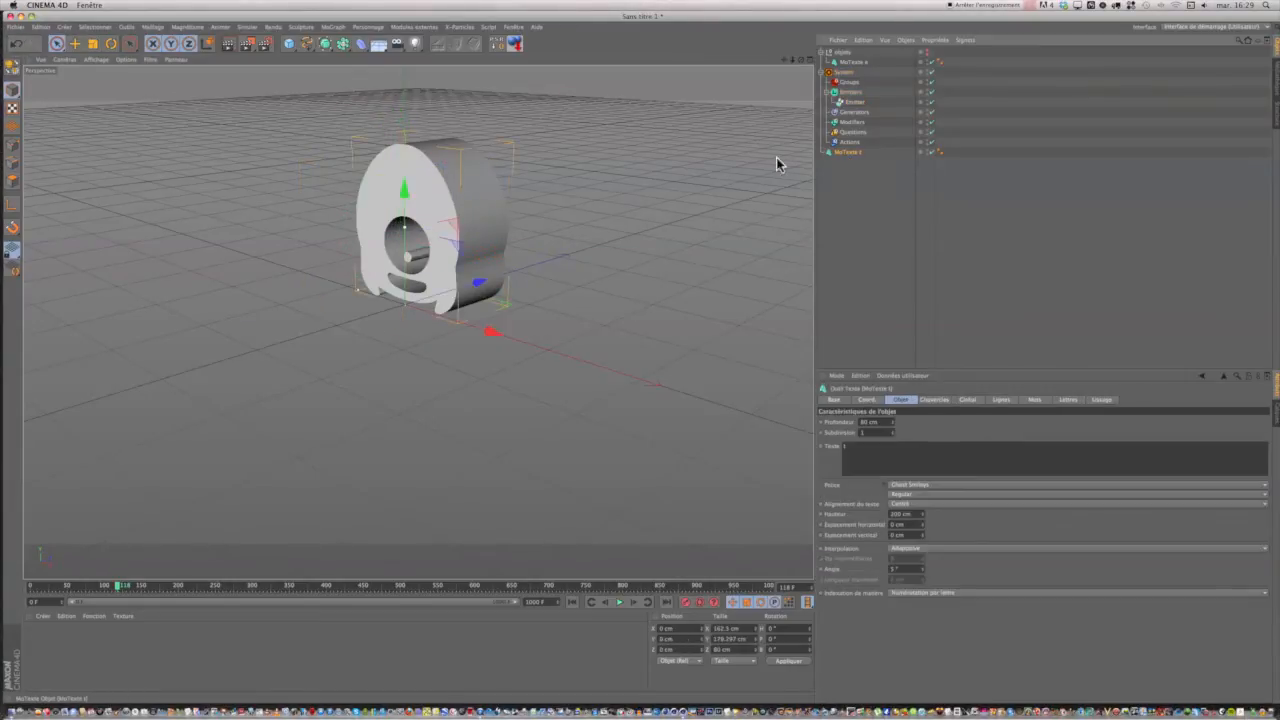
left_click_drag(480, 288, 443, 286)
Move the smiling ghost text to about -54.2 cm on Z outside the group, and align MoTexte t at about -54.2 cm.
left_click_drag(869, 63, 846, 158)
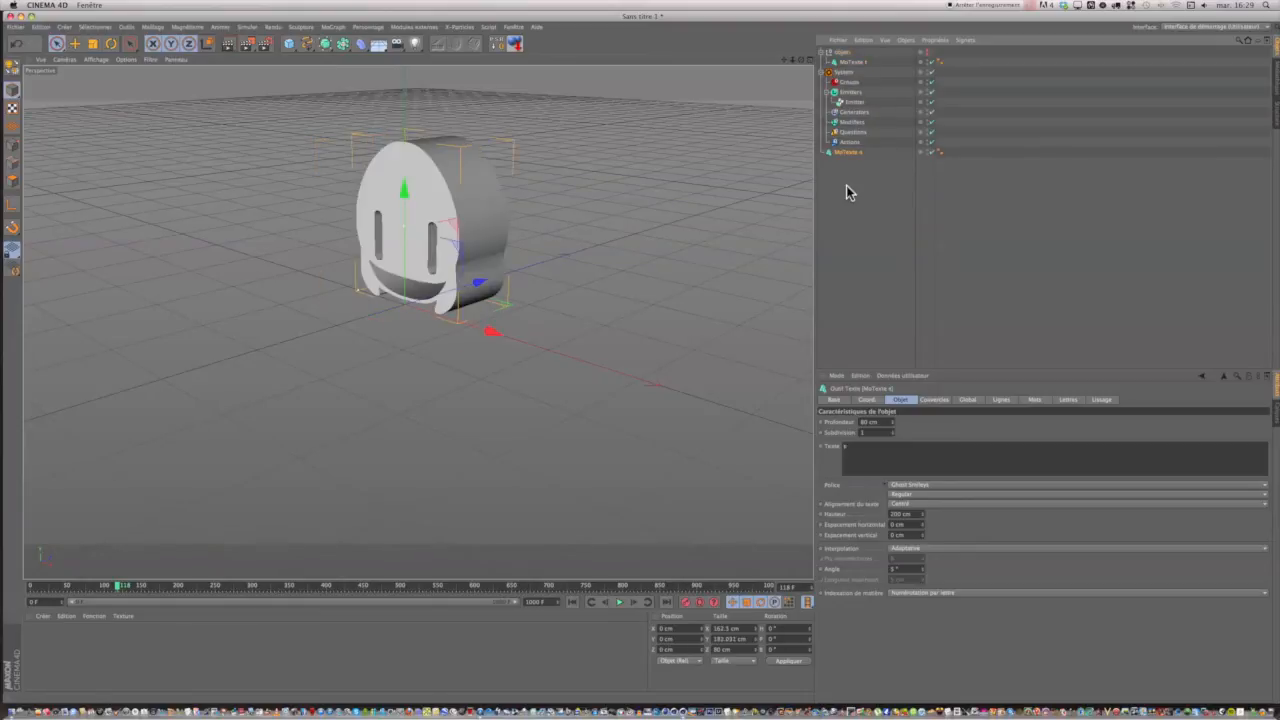
left_click_drag(480, 287, 447, 292)
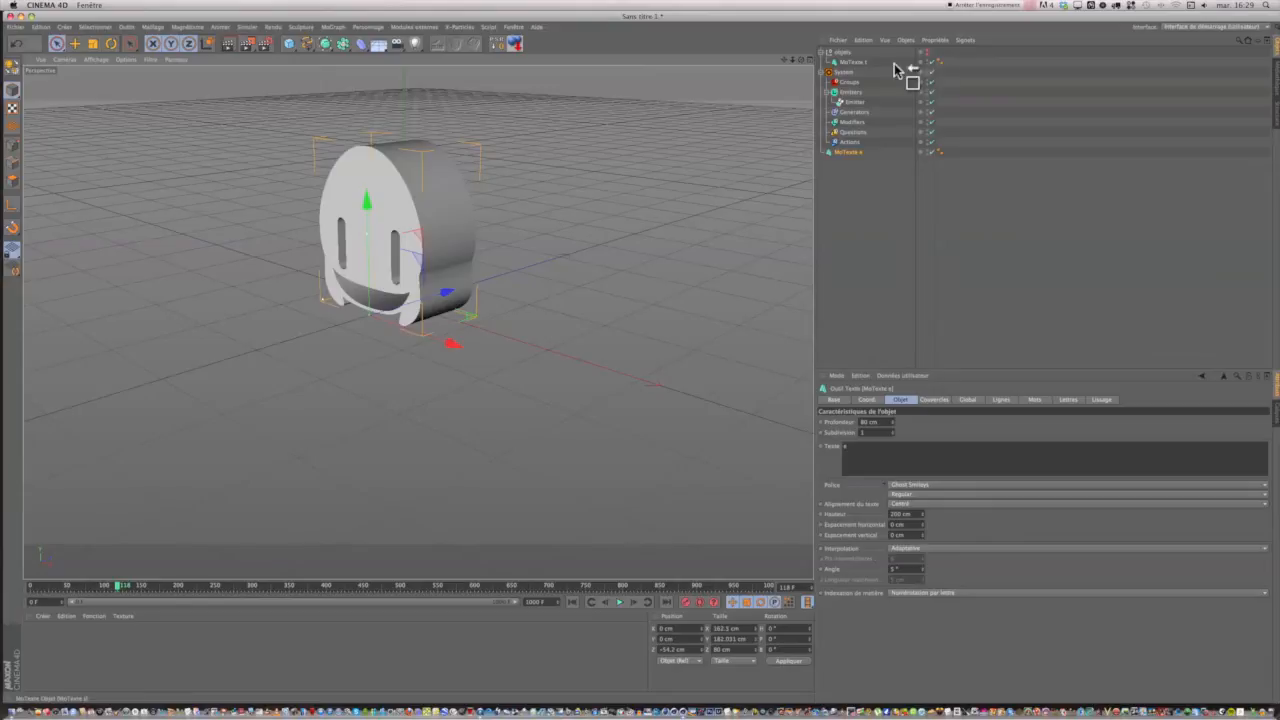
left_click_drag(858, 63, 868, 209)
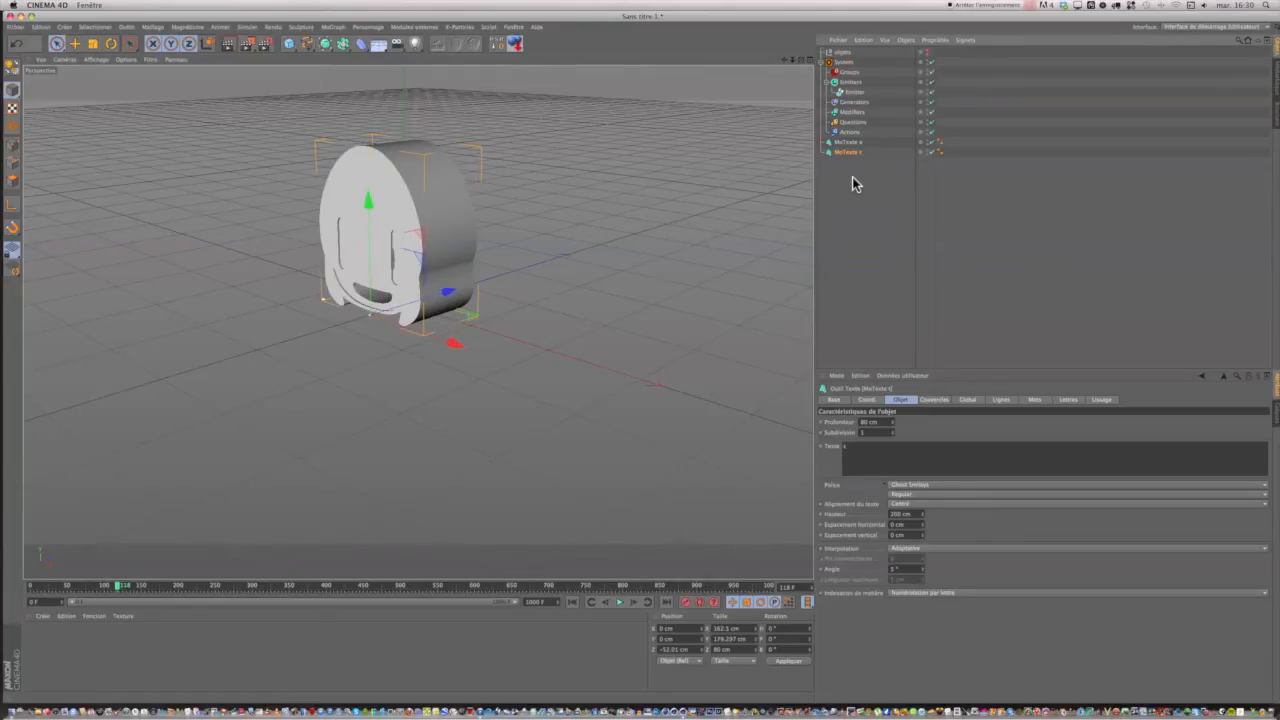
left_click_drag(447, 297, 450, 294)
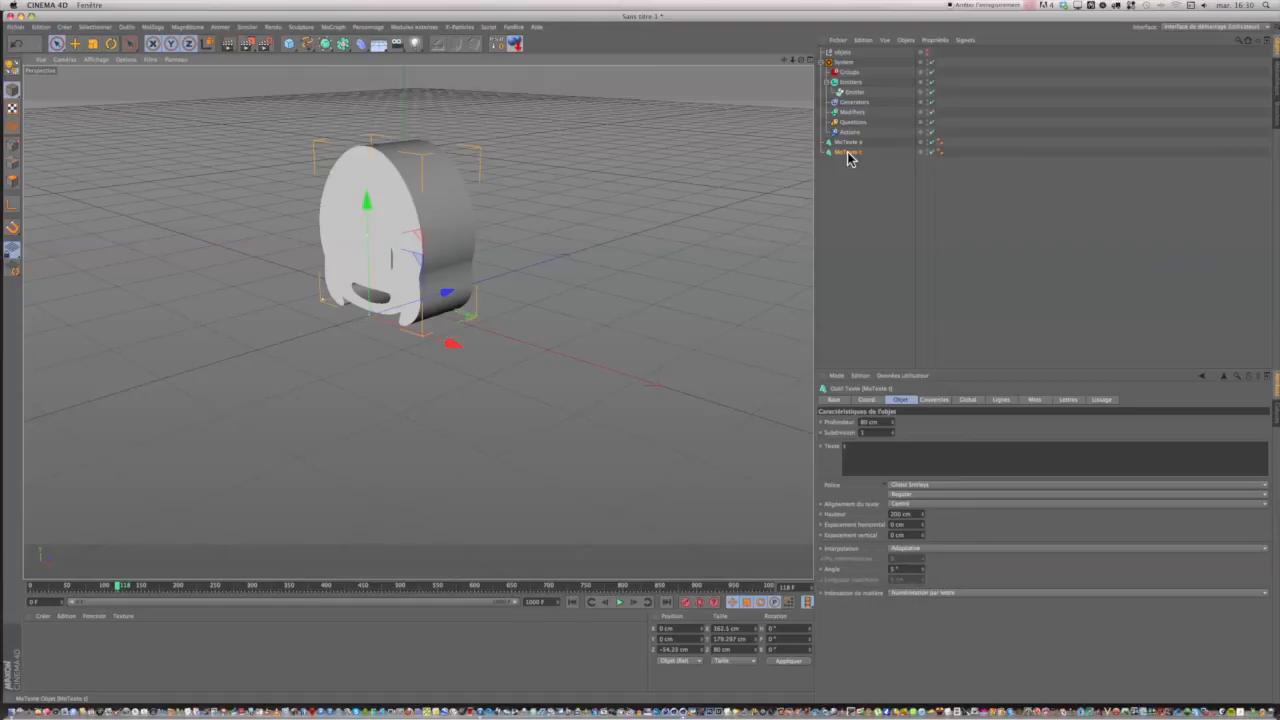
Put both MoTexte objects back into the objets group and play the burst from frame 0.
left_click_drag(848, 148, 850, 58)
left_click_drag(858, 155, 847, 58)
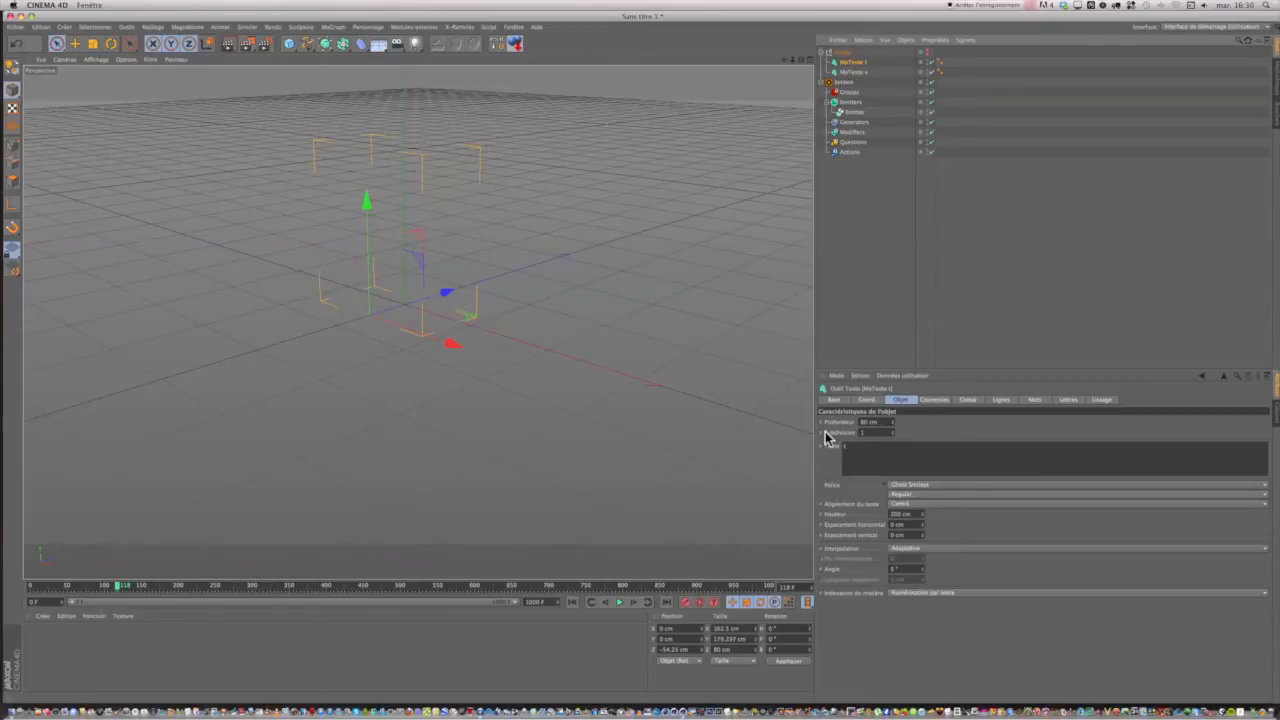
left_click(573, 602)
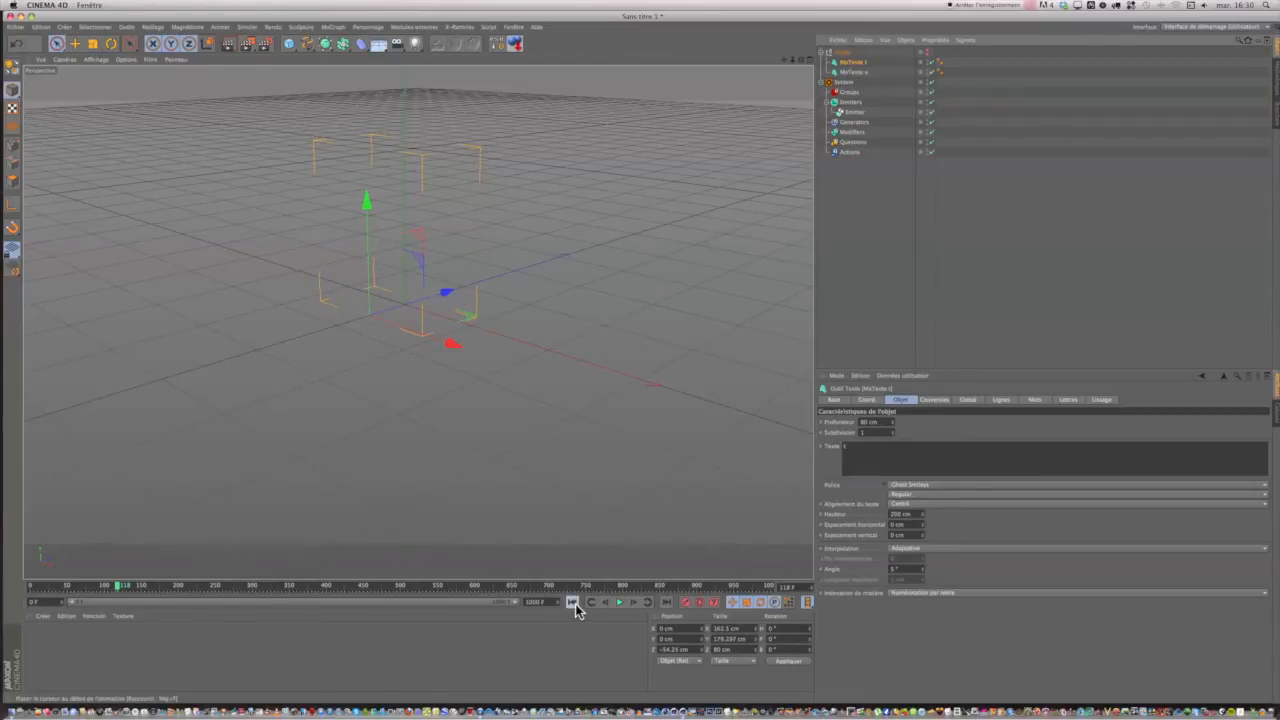
left_click(619, 602)
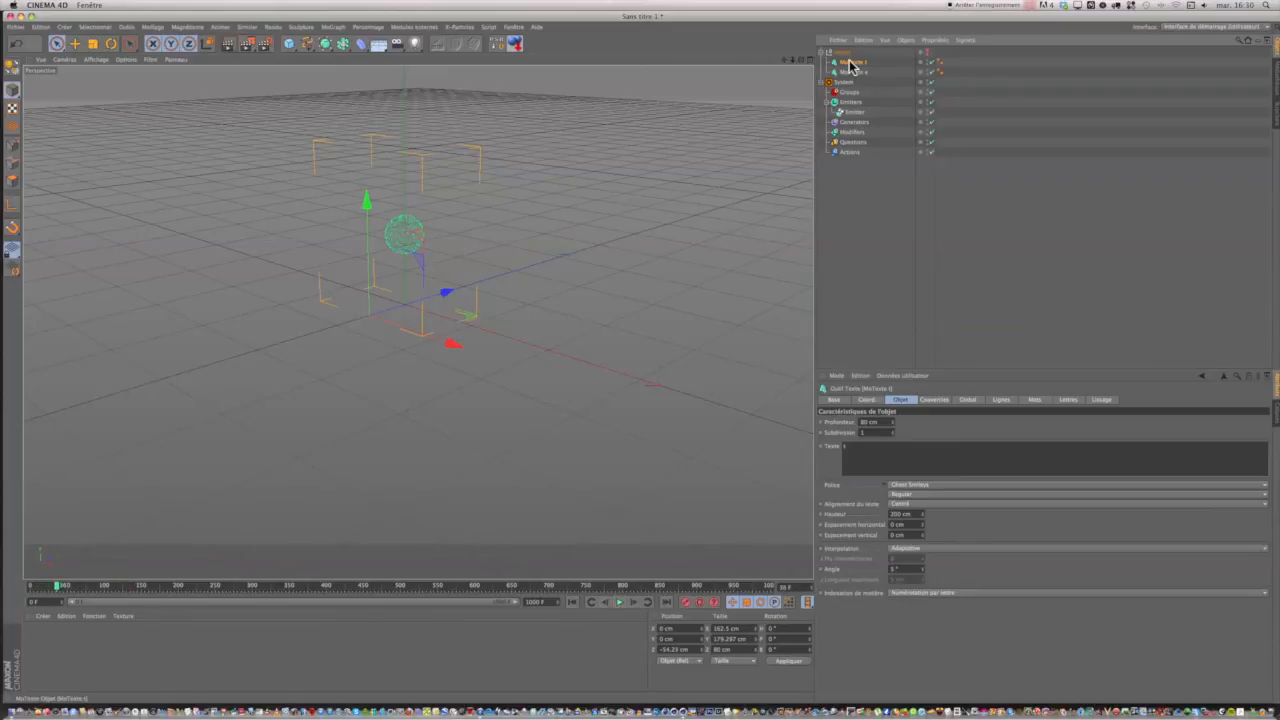
Take the smiling ghost text out of the objets group, play the burst inside it, and check their alignment from the side.
left_click_drag(850, 66, 842, 239)
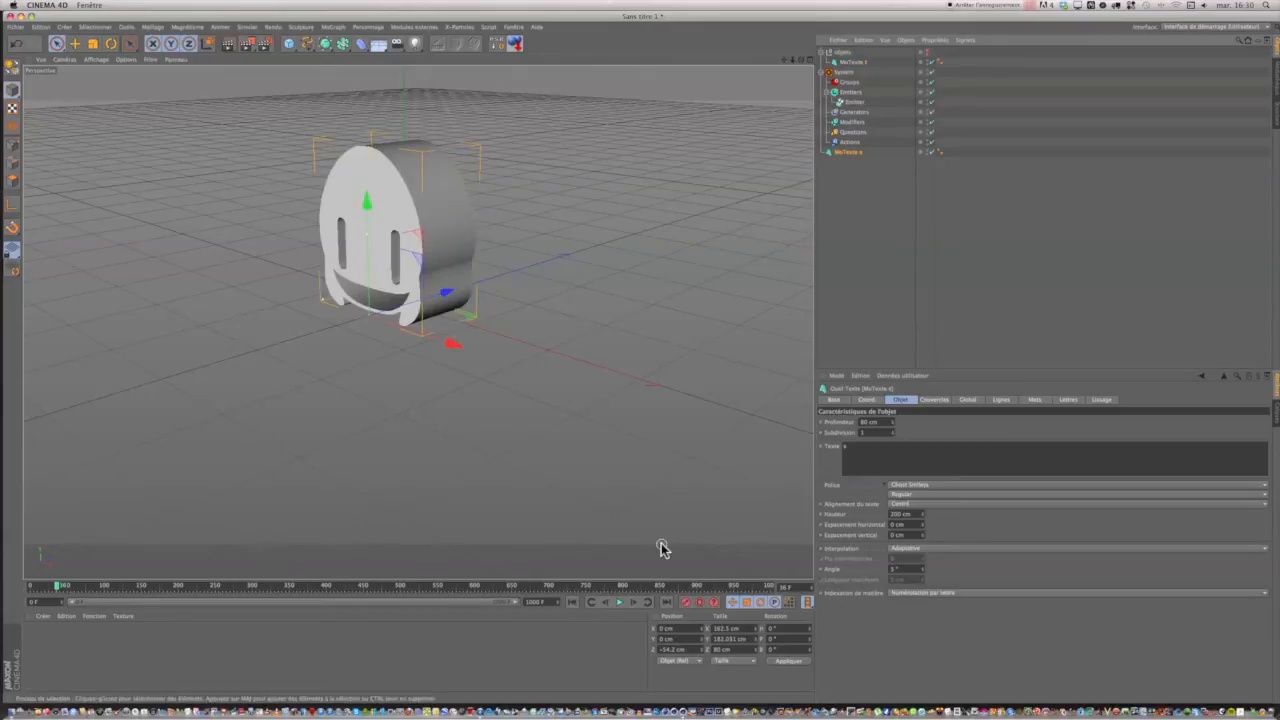
left_click(618, 603)
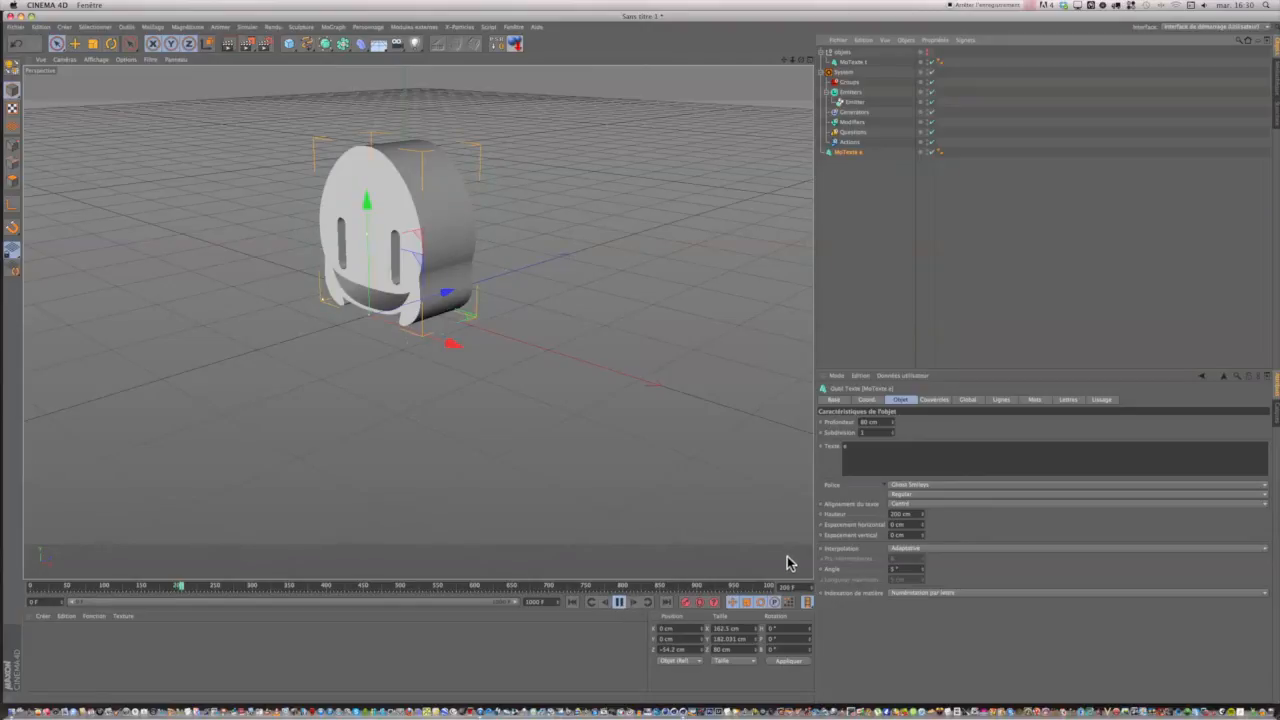
left_click(619, 602)
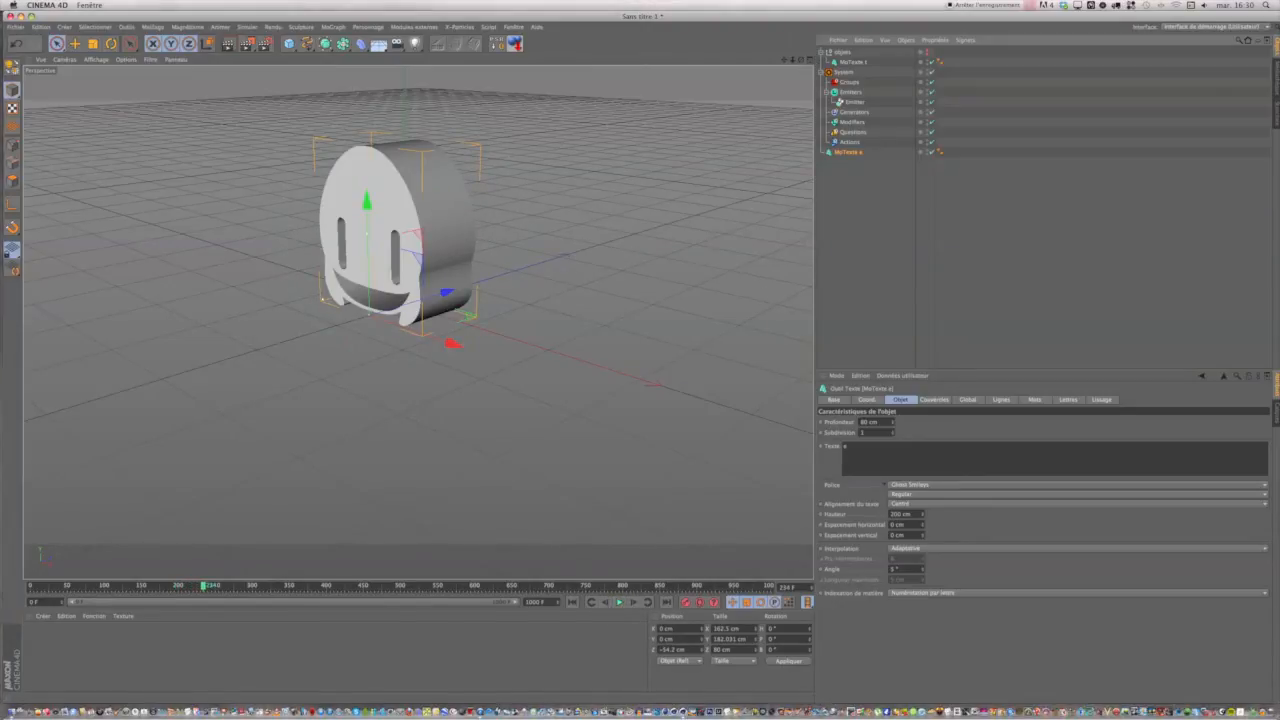
left_click_drag(801, 60, 640, 357)
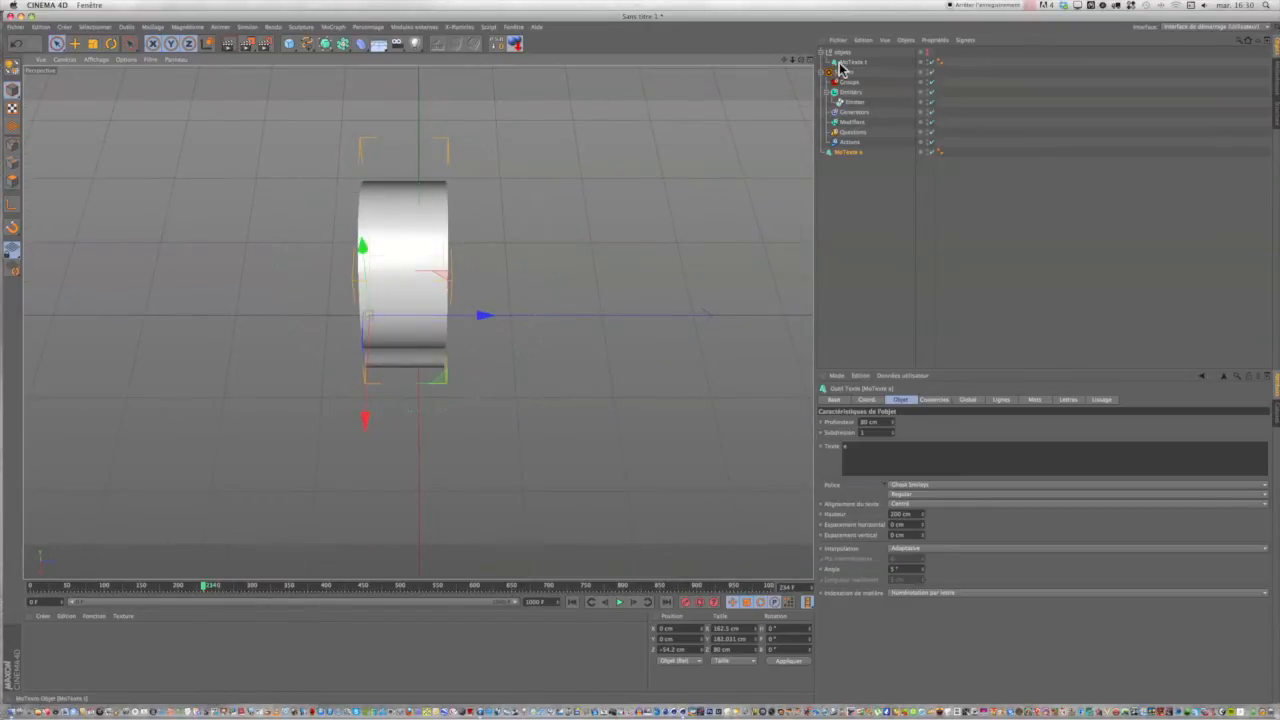
Take MoTexte t out of the objets group and move both MoTexte objects along Z to about -39.6 cm.
left_click_drag(840, 64, 840, 158)
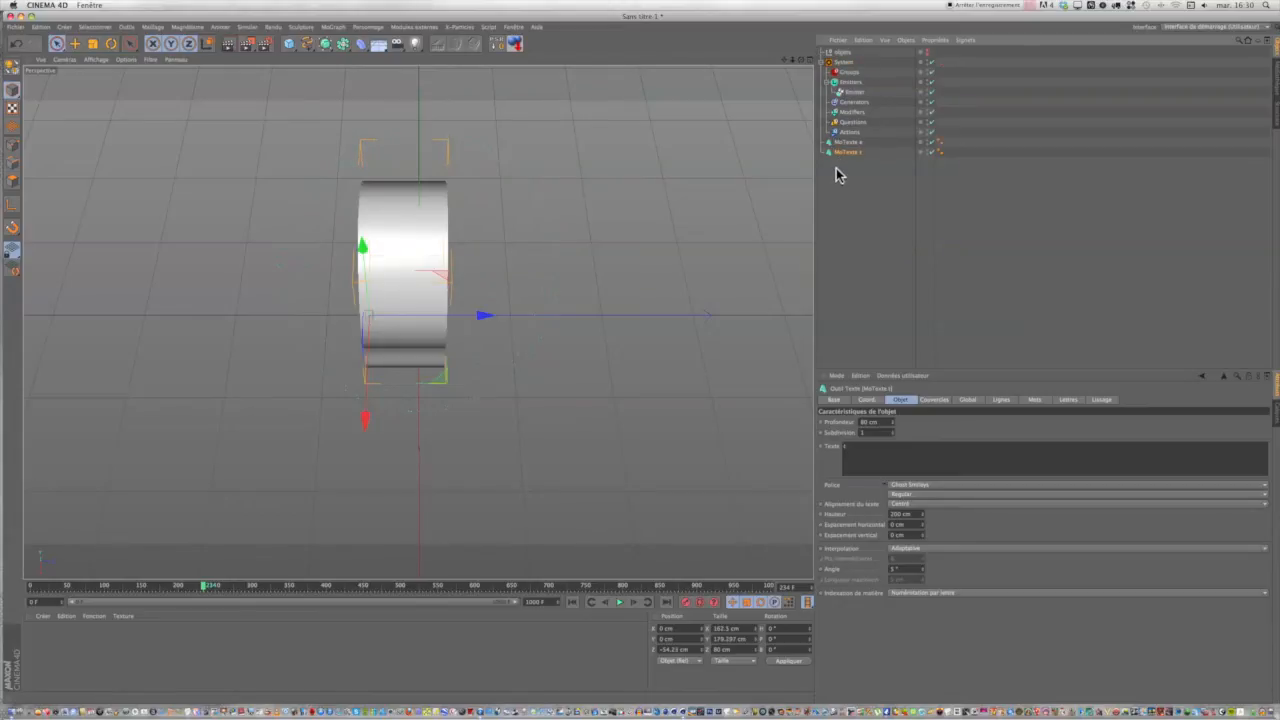
left_click(841, 143, "shift")
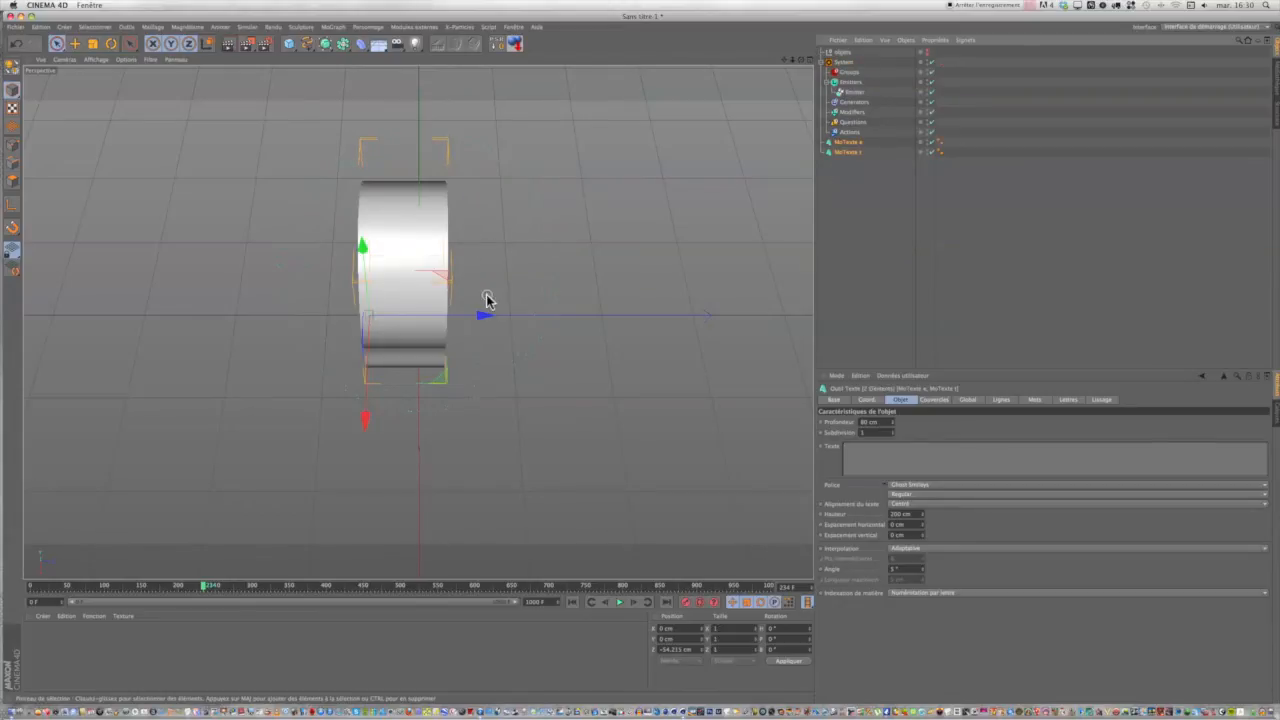
left_click_drag(483, 316, 497, 316)
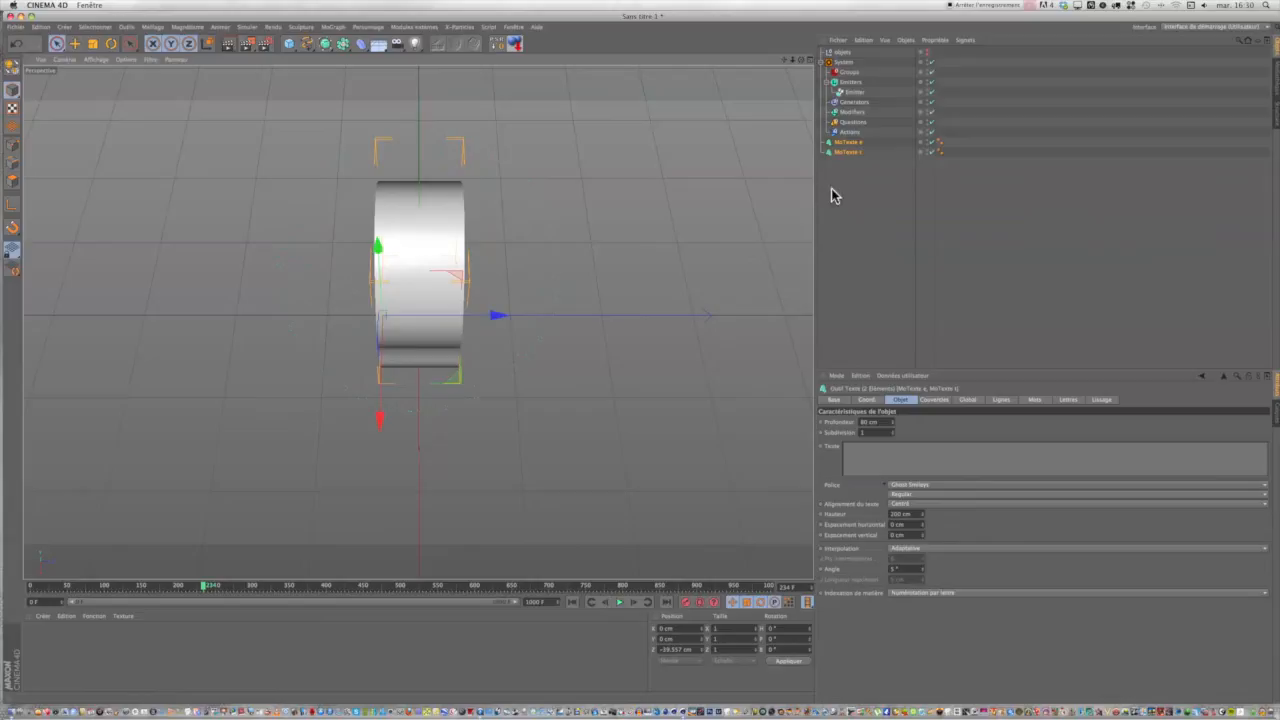
left_click(833, 190)
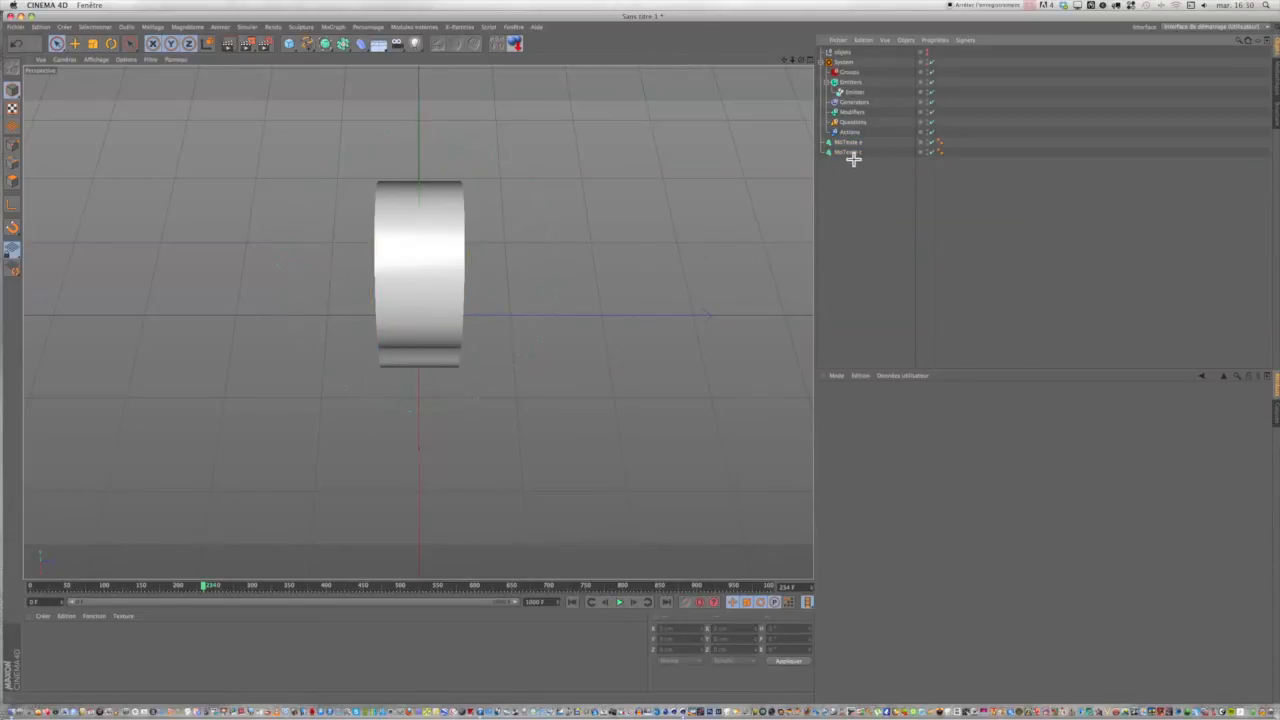
Put both MoTexte objects back into the objets group and collapse it.
left_click_drag(851, 161, 848, 142)
left_click_drag(848, 143, 846, 57)
left_click(822, 52)
left_click_drag(801, 60, 914, 5)
left_click_drag(784, 60, 798, 109)
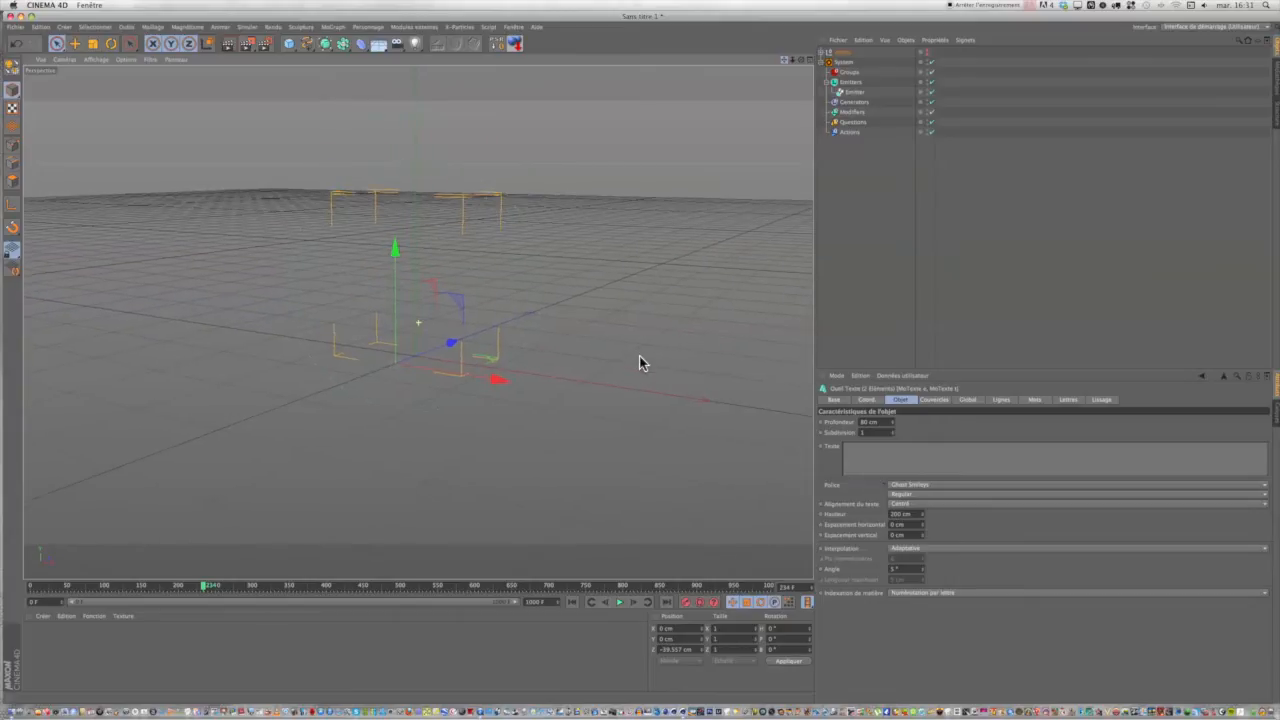
Play the particle burst from frame 0 with both MoTexte objects selected, stop it and rewind to the start.
left_click(573, 602)
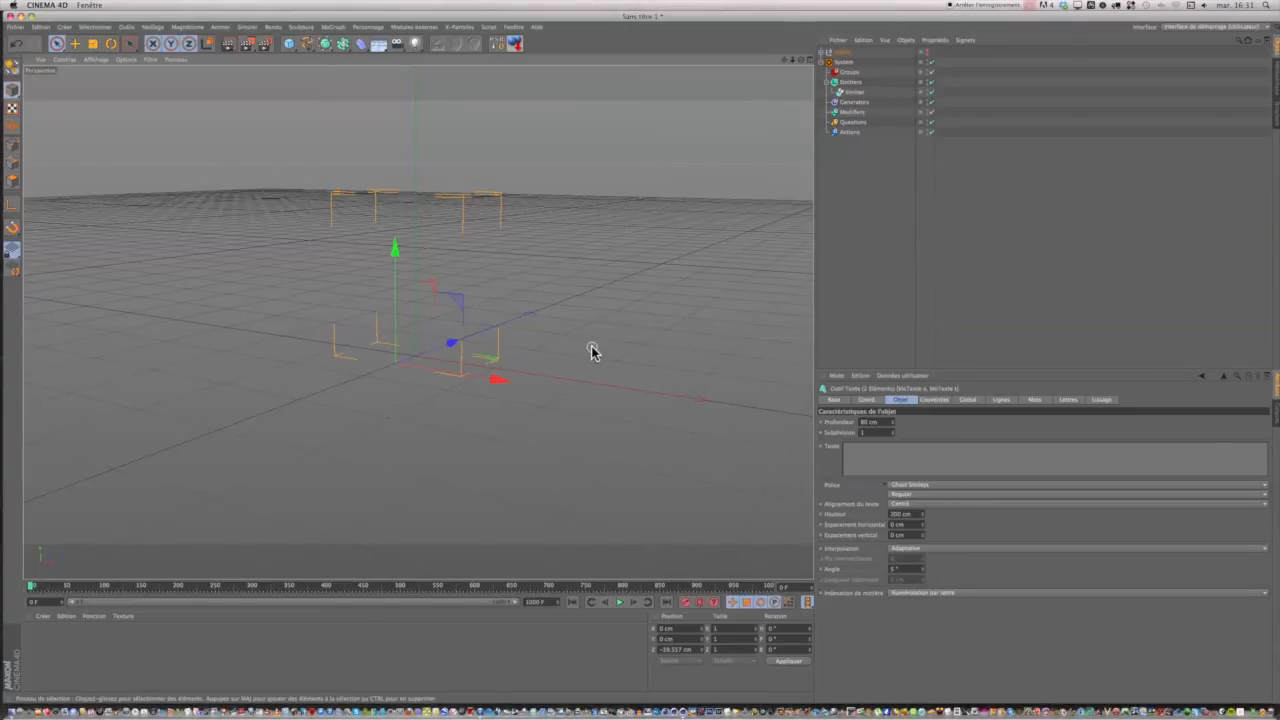
left_click(821, 52)
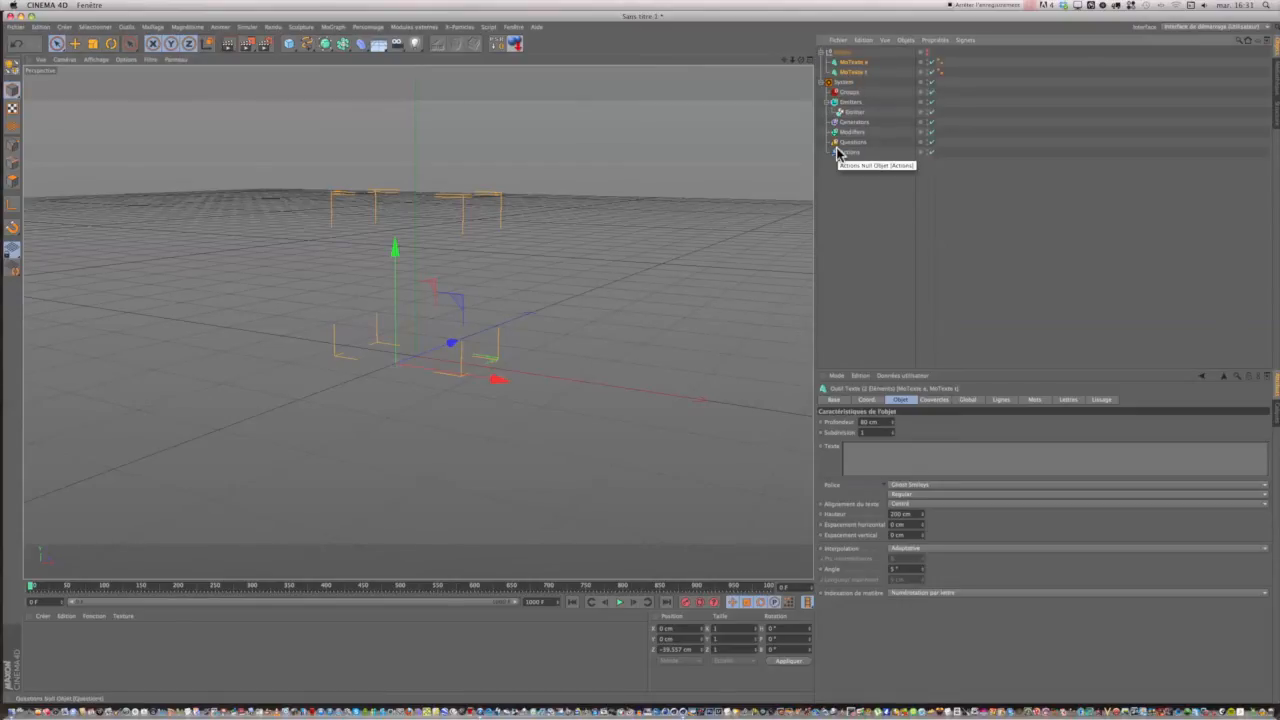
left_click(619, 603)
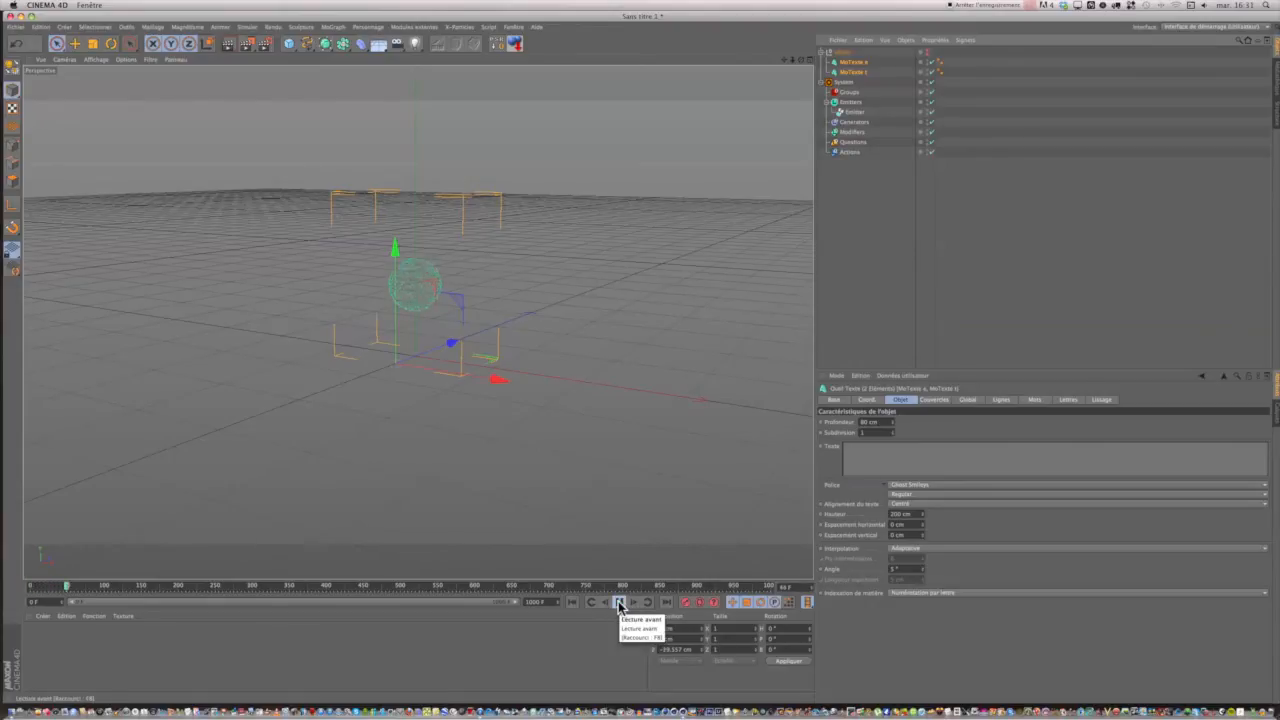
left_click(620, 604)
left_click(620, 604)
left_click(620, 604)
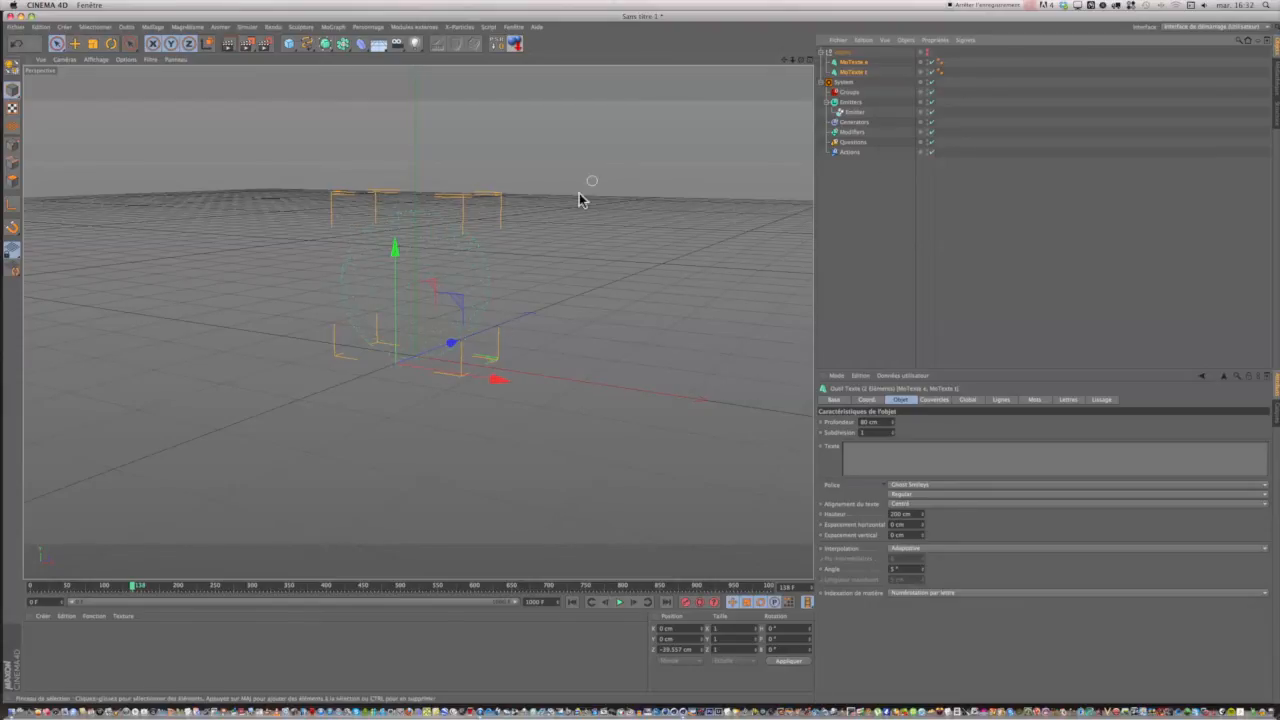
left_click(573, 603)
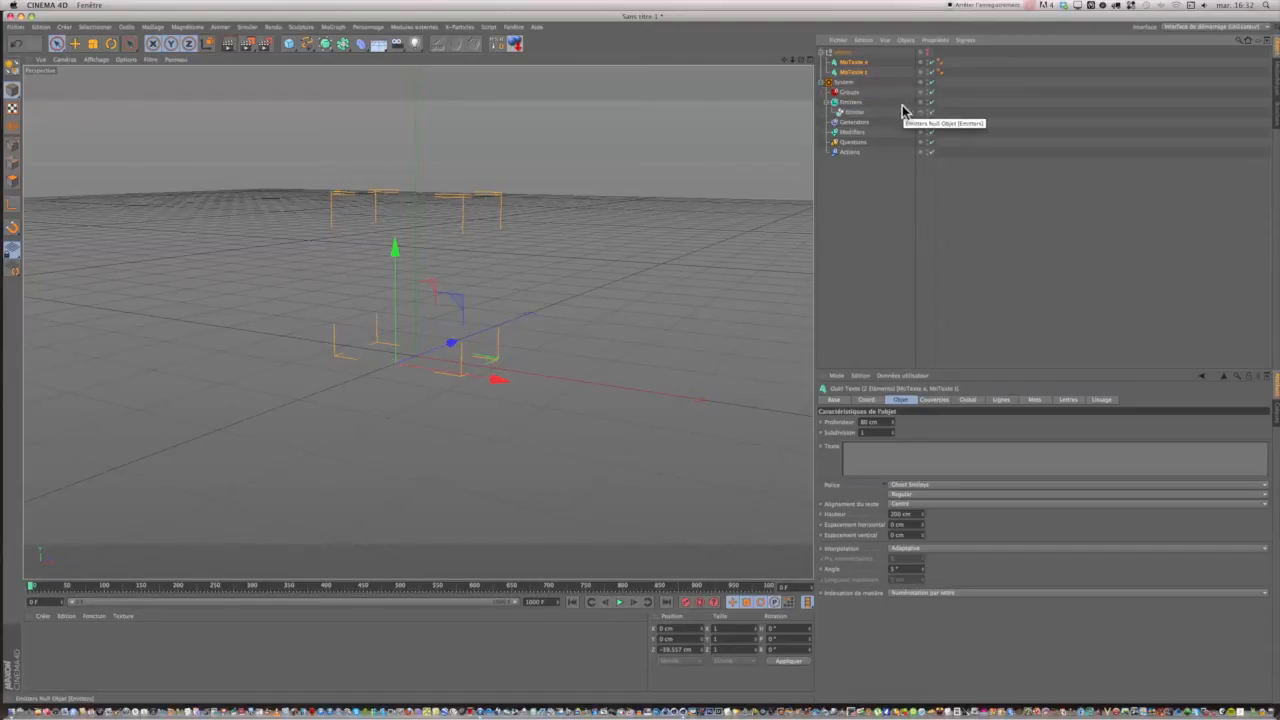
Add a Turbulence modifier to the X-Particles System and play the burst with its Standard noise.
left_click(843, 82)
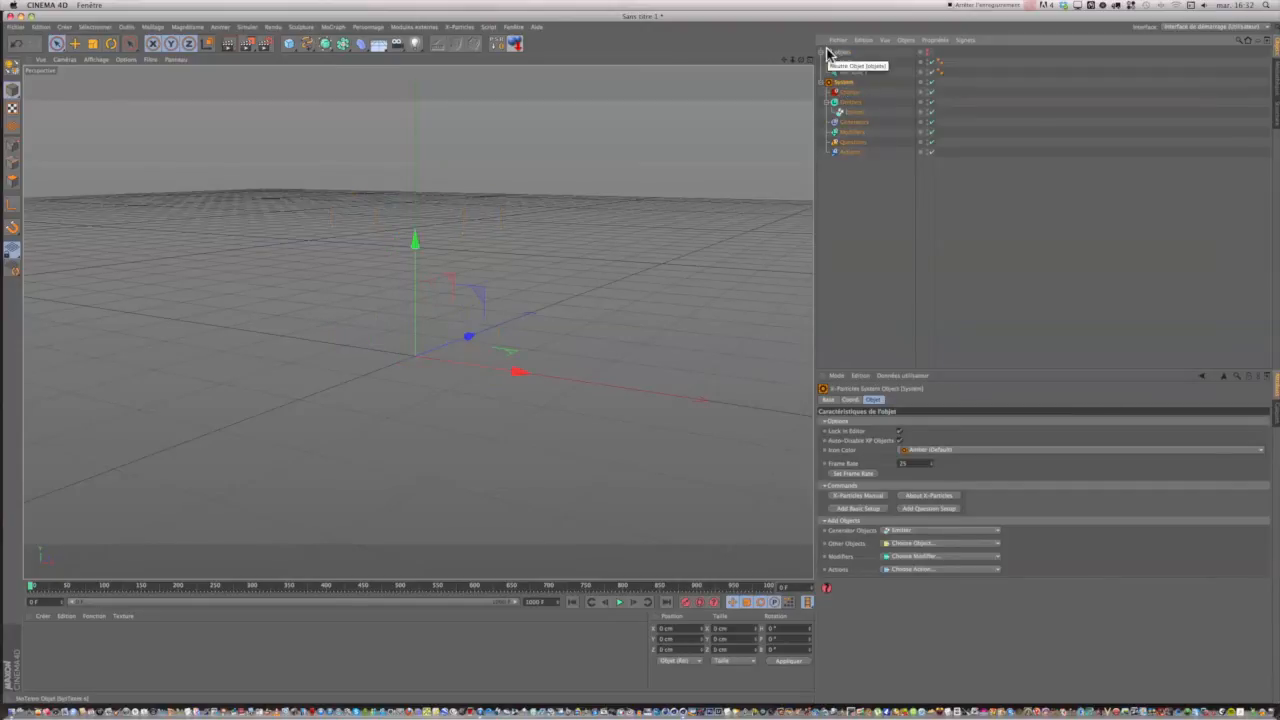
left_click(822, 52)
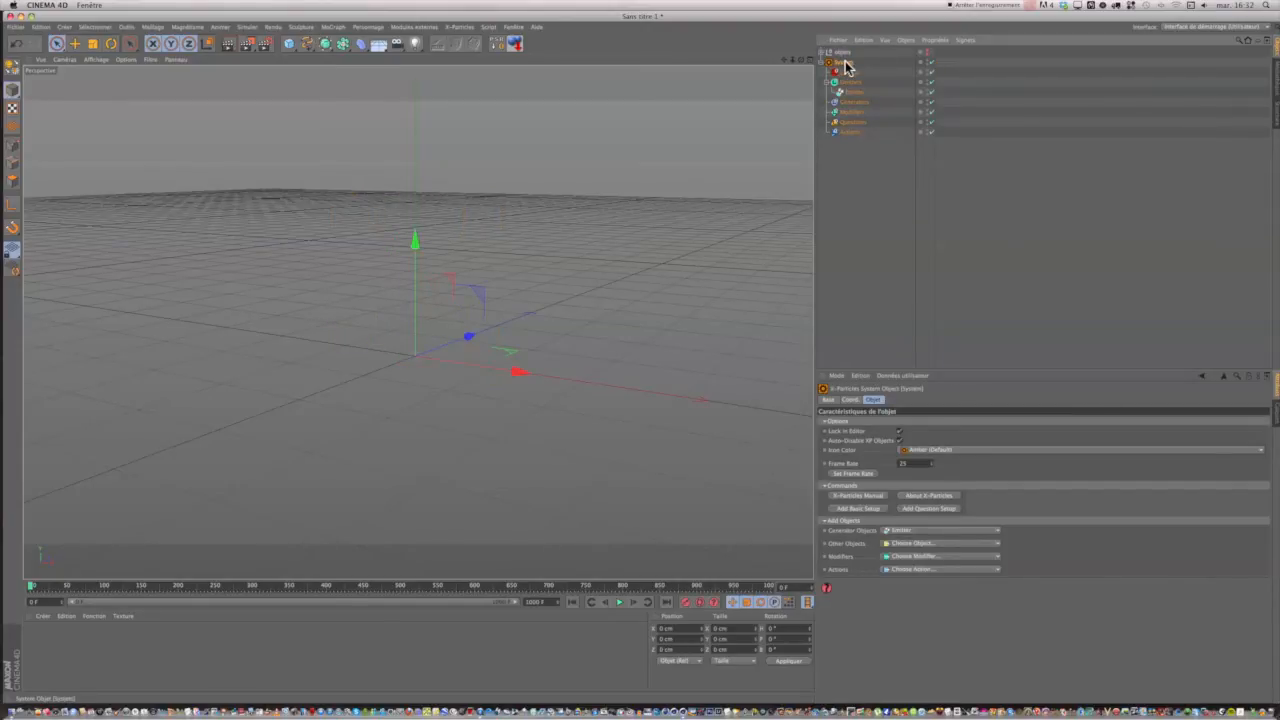
left_click(891, 558)
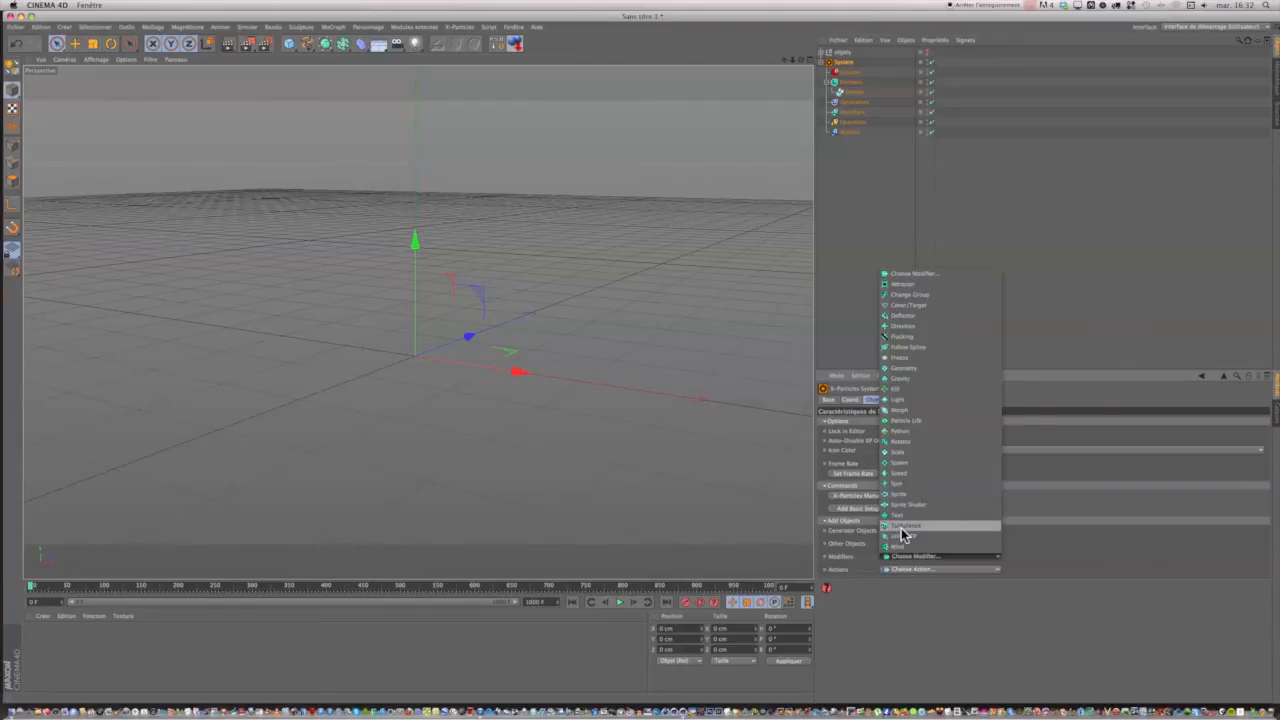
left_click(902, 526)
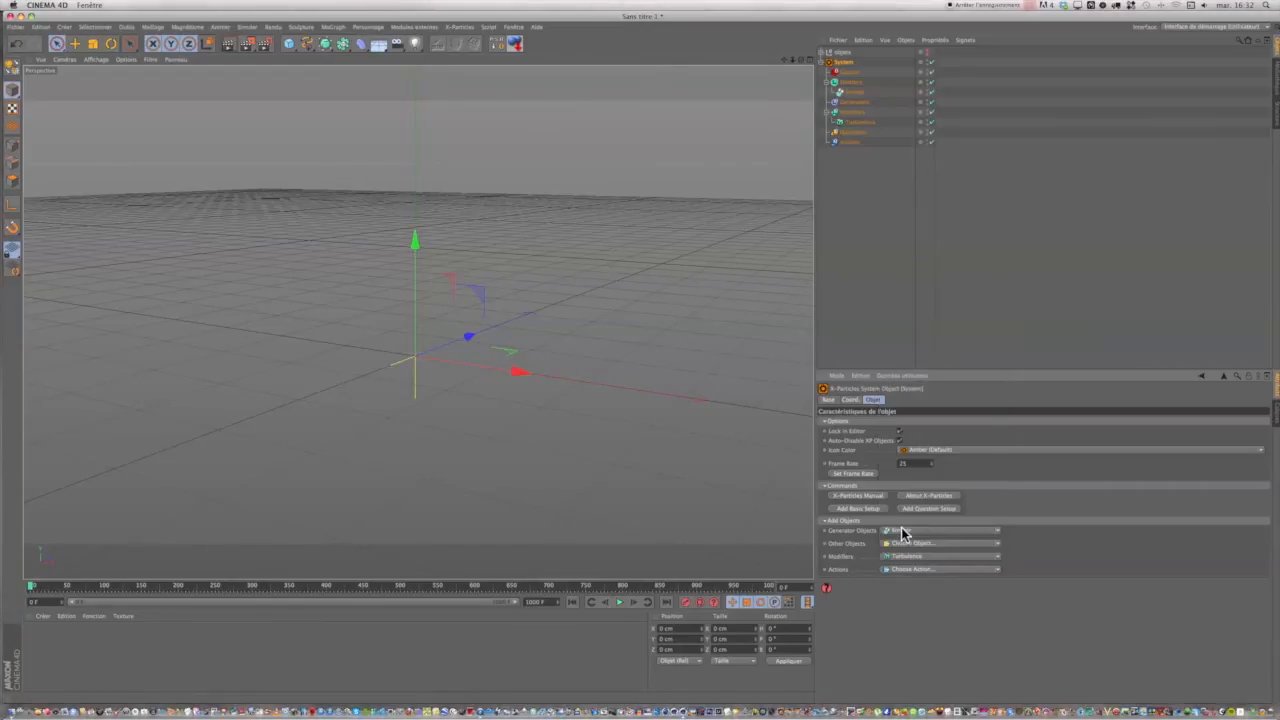
left_click(858, 124)
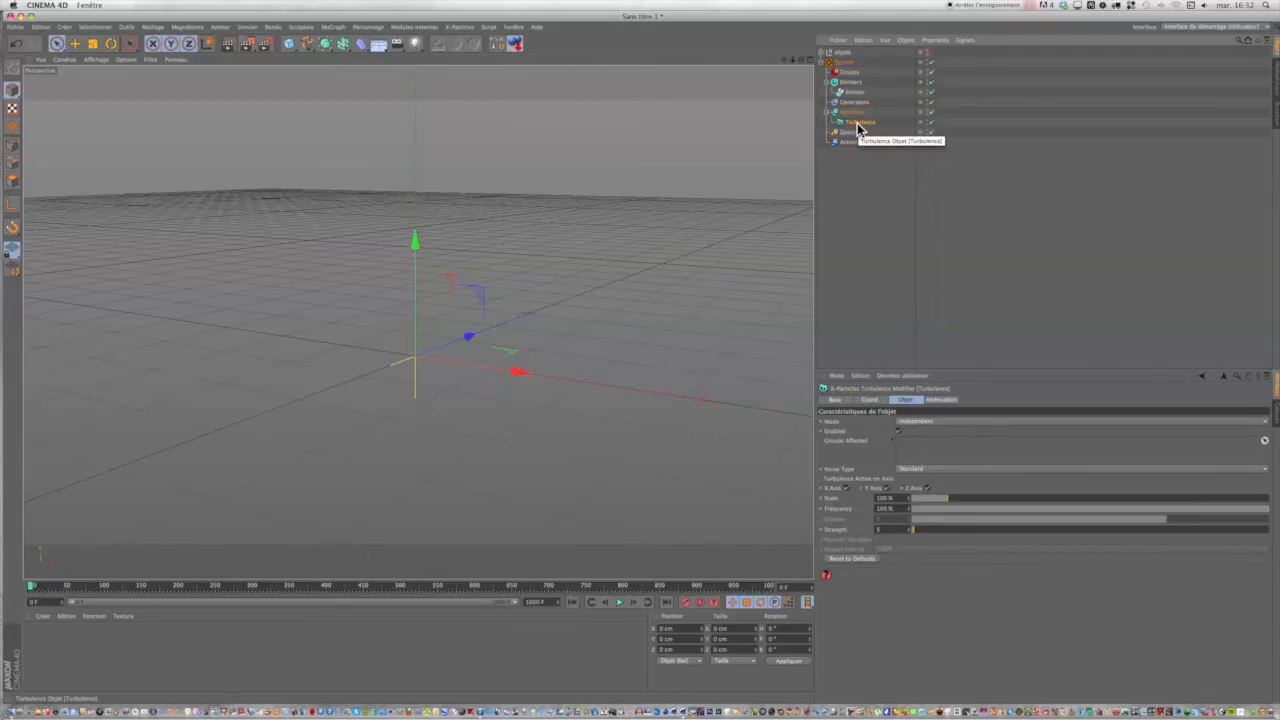
left_click(619, 602)
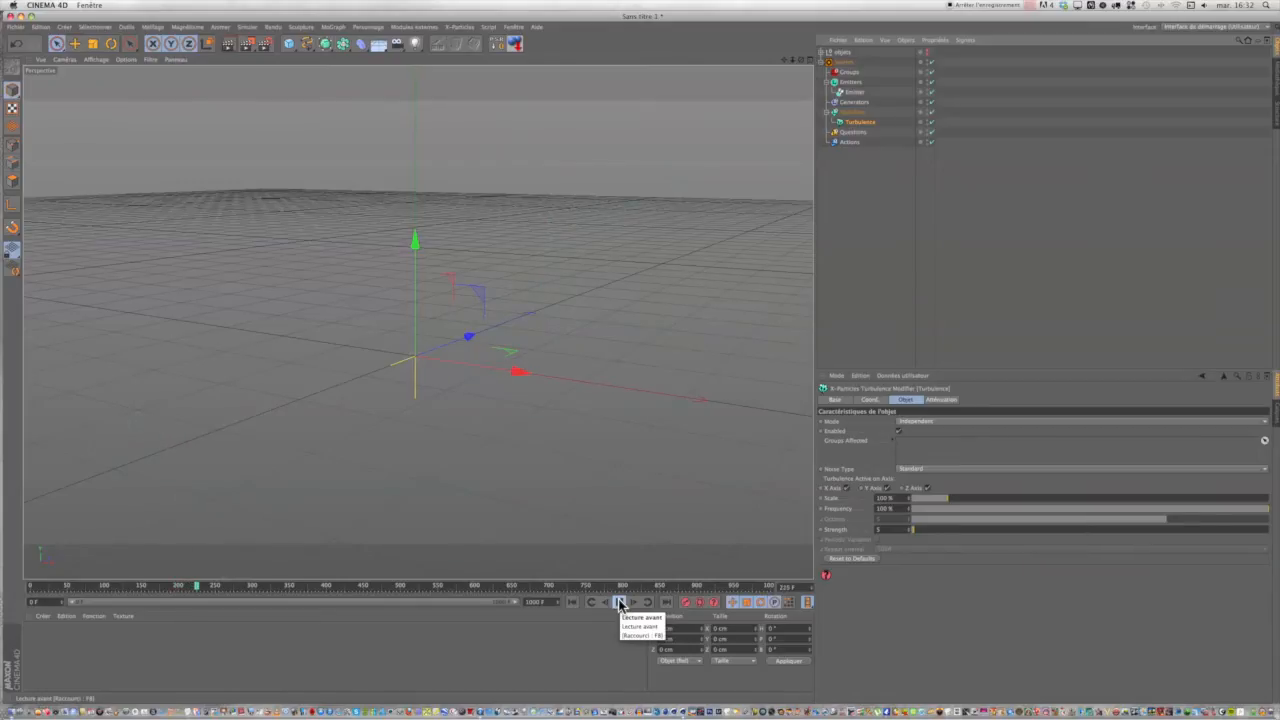
left_click(620, 603)
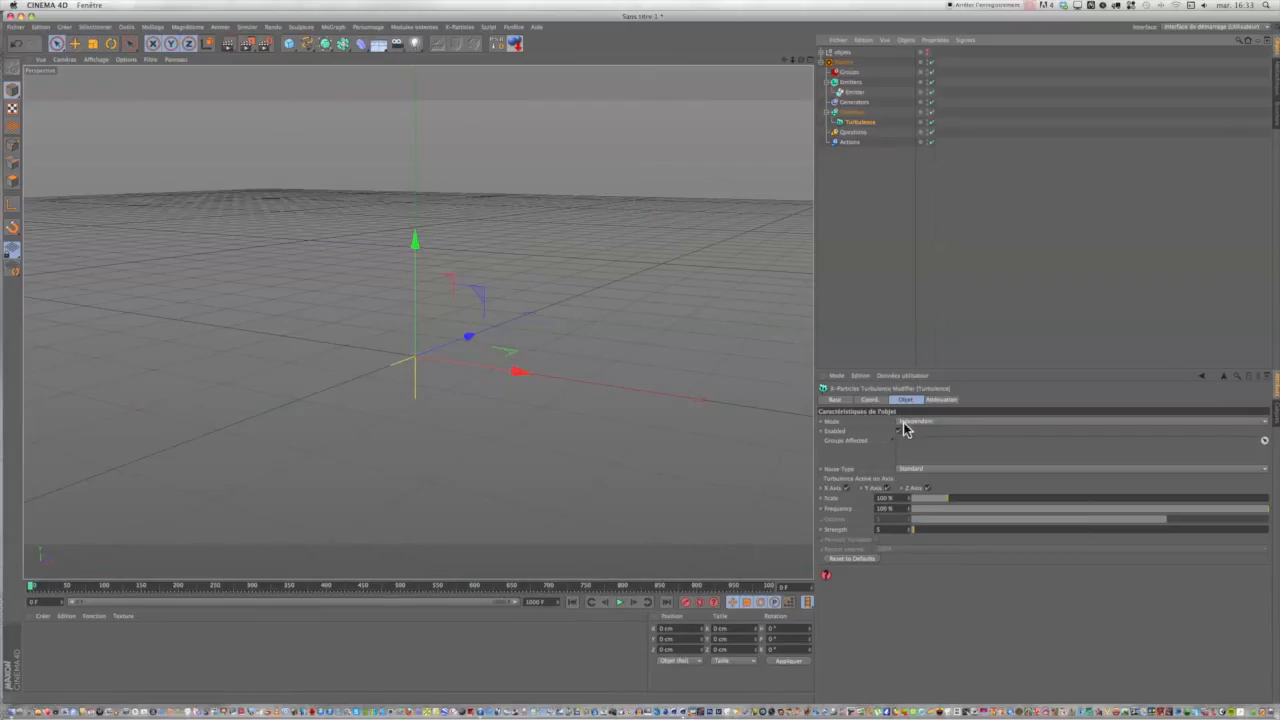
Set the Turbulence modifier's noise type to Curl and play the burst from frame 0.
left_click(906, 474)
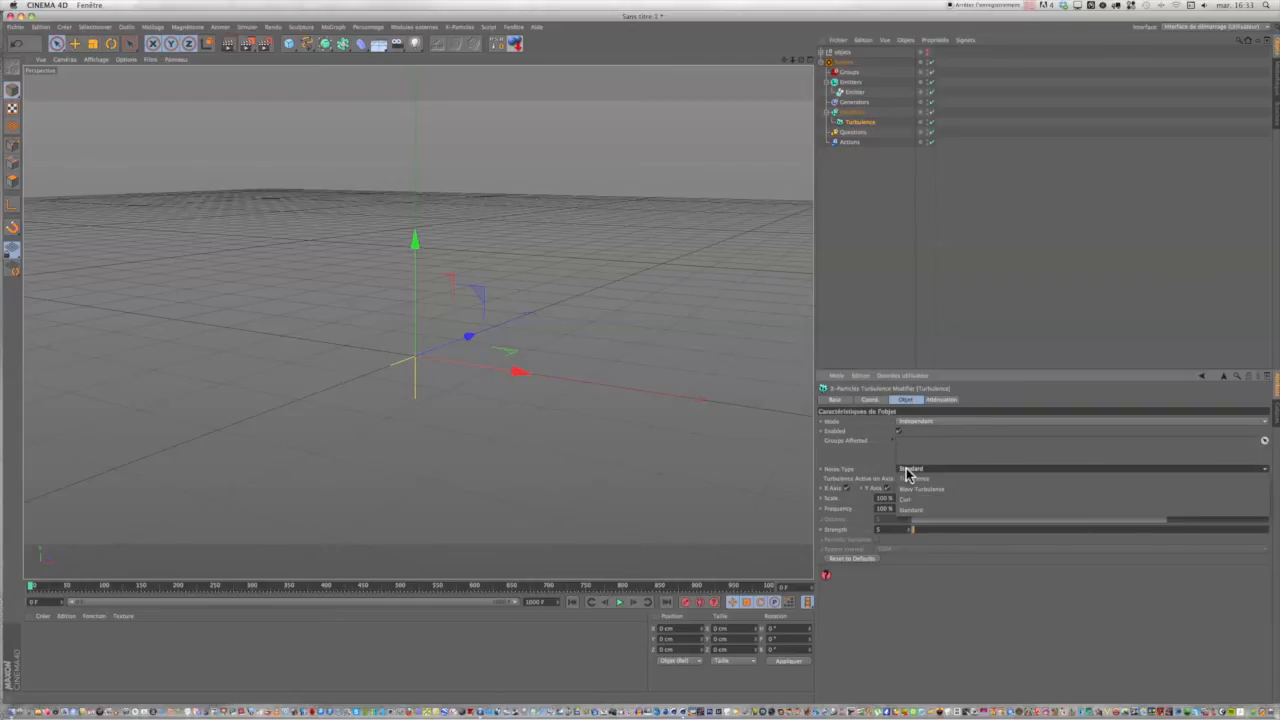
left_click(910, 497)
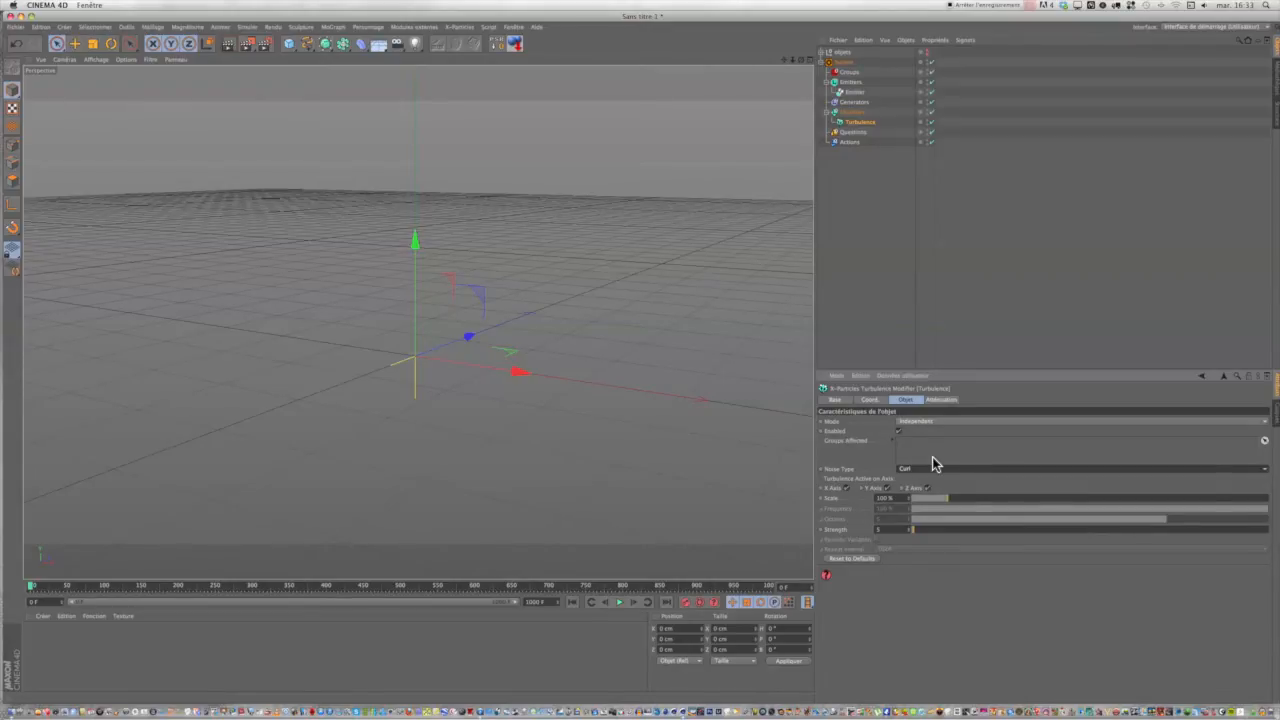
left_click(619, 602)
left_click(572, 603)
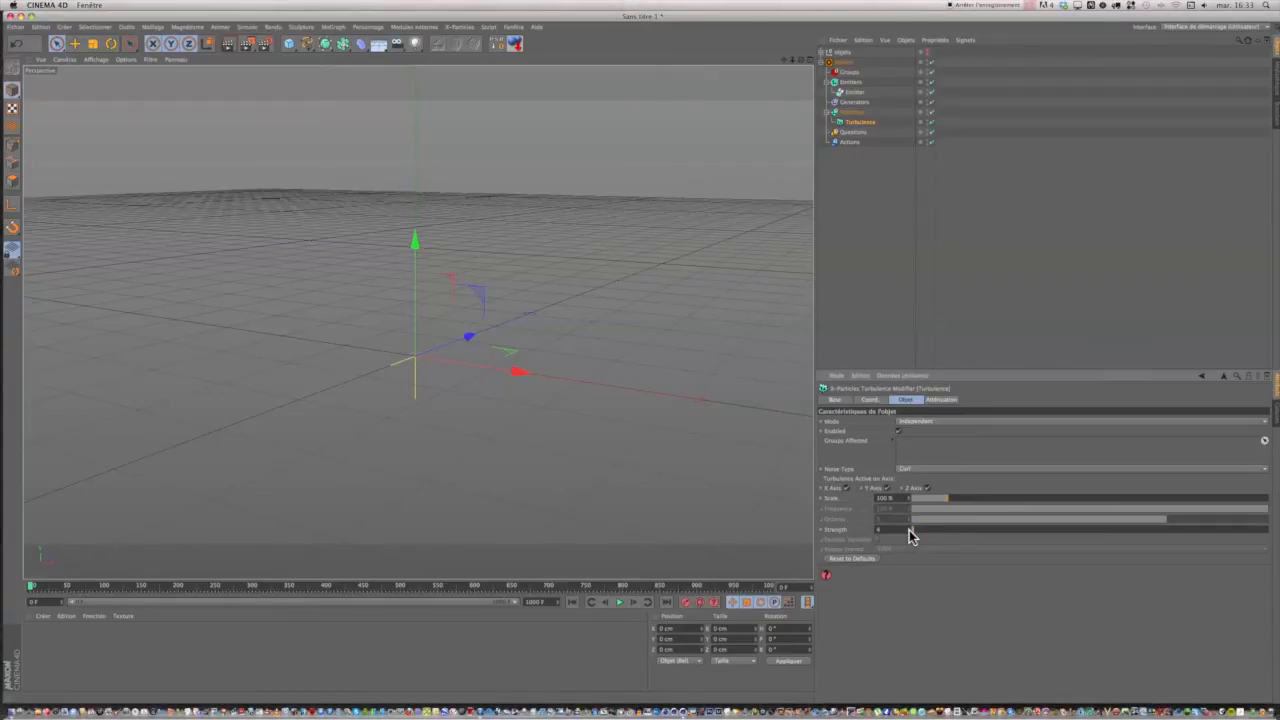
left_click(620, 603)
Replay the burst with Curl turbulence from the start to study the particle motion, and rewind to frame 0.
left_click(572, 602)
left_click(571, 601)
left_click(618, 604)
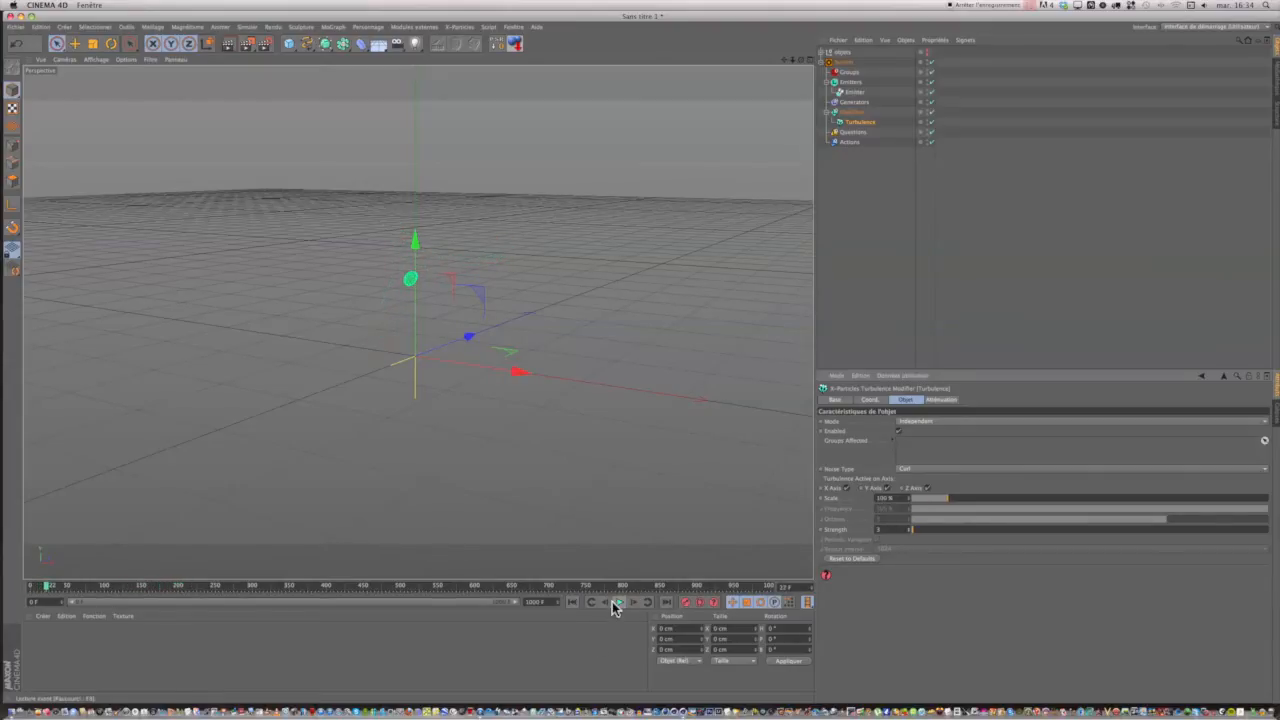
left_click(572, 602)
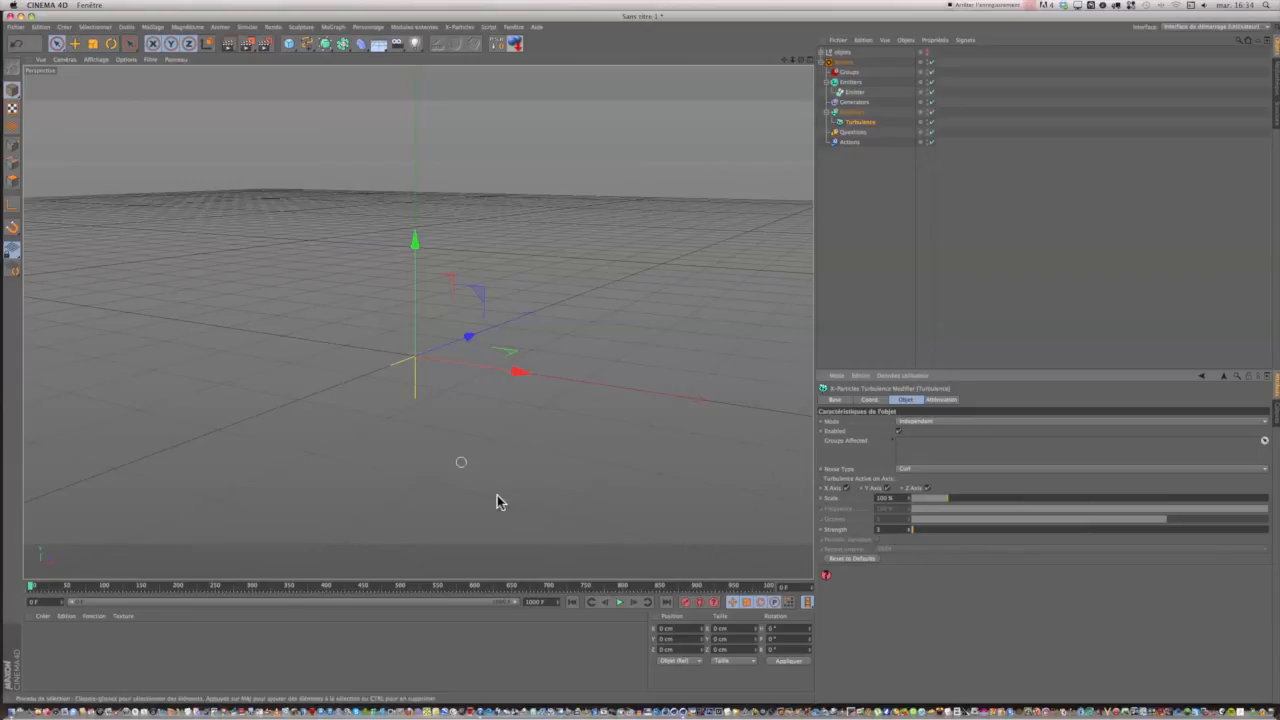
left_click(618, 604)
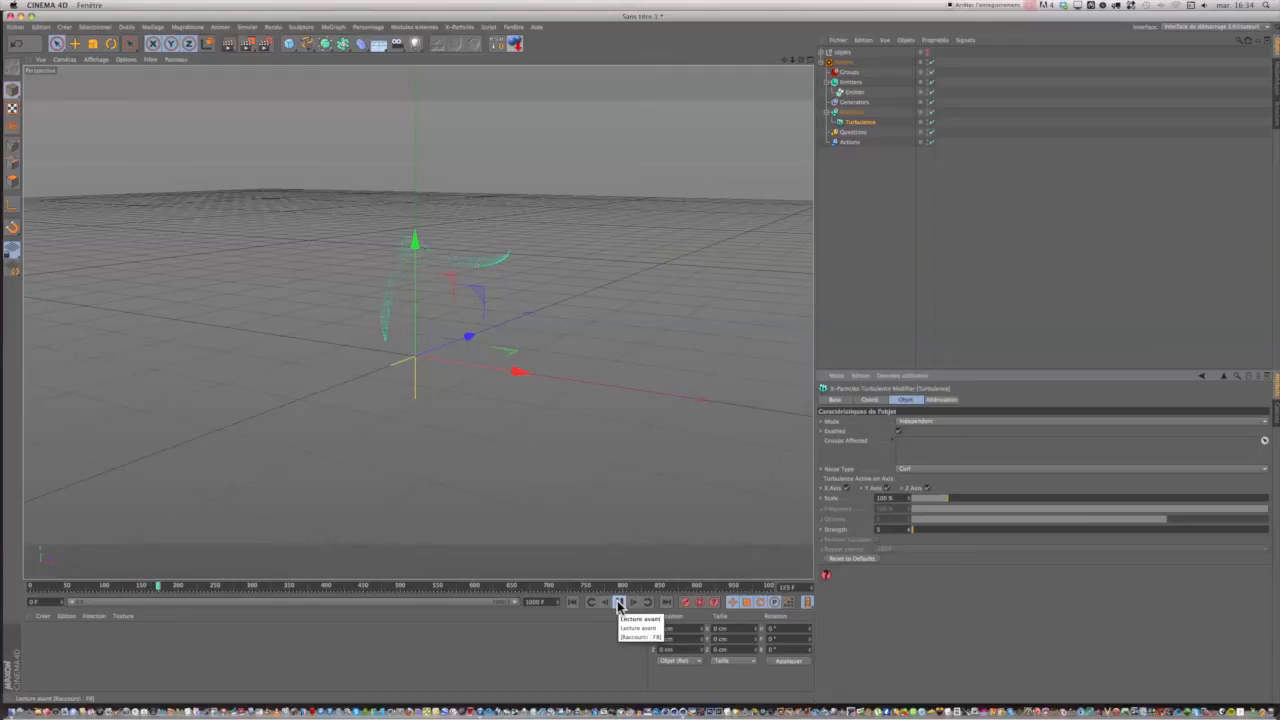
left_click(619, 603)
left_click(572, 603)
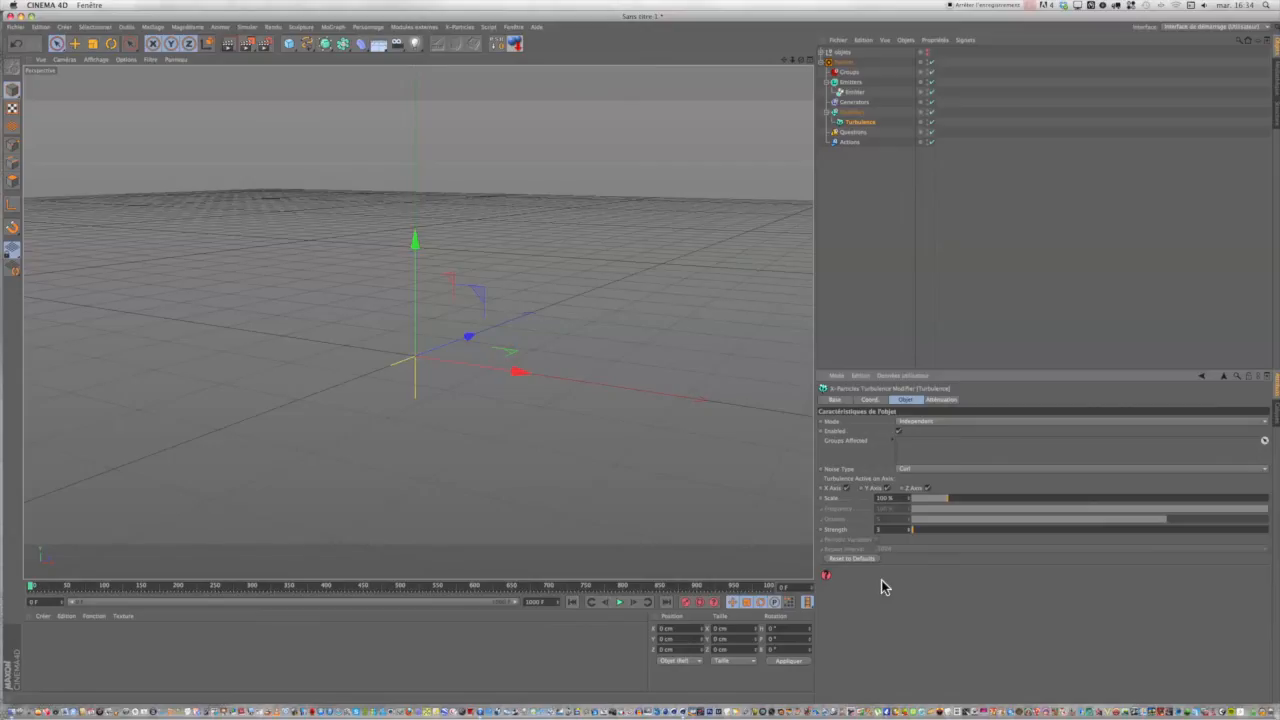
Keyframe the Turbulence modifier's Activé option, off at frame 0 and on partway through the burst.
left_click(834, 400)
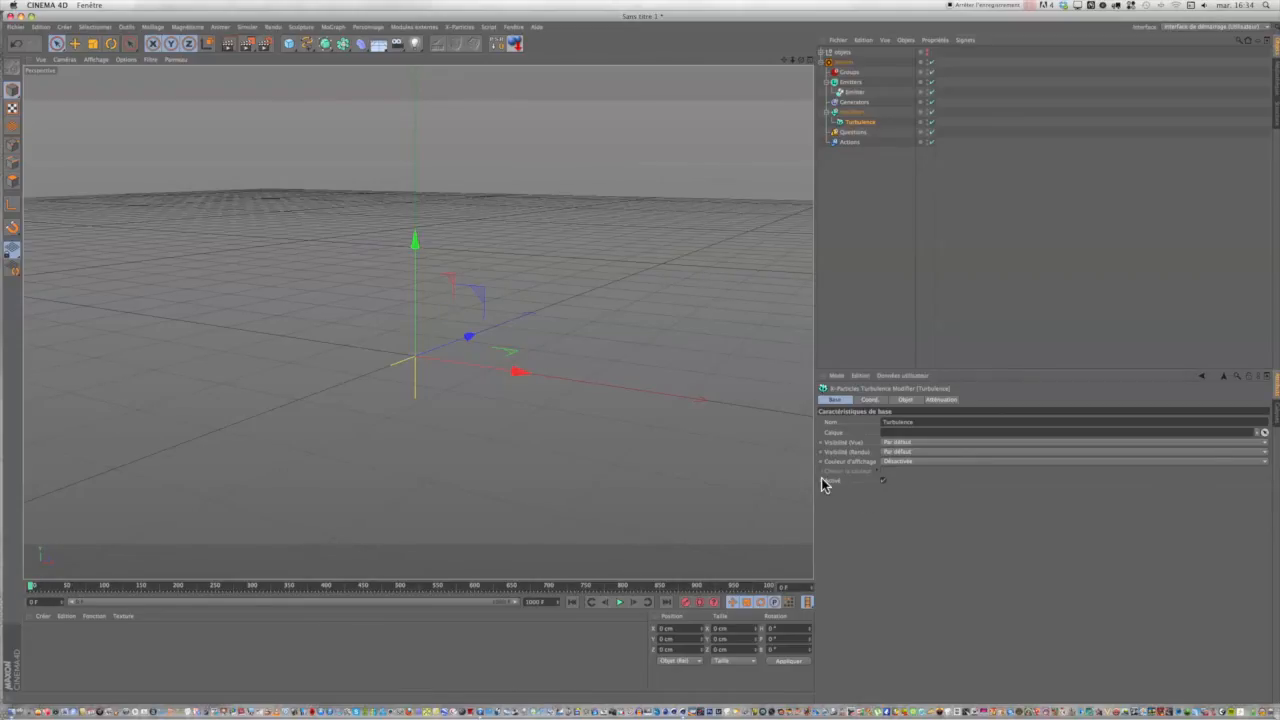
left_click(883, 481)
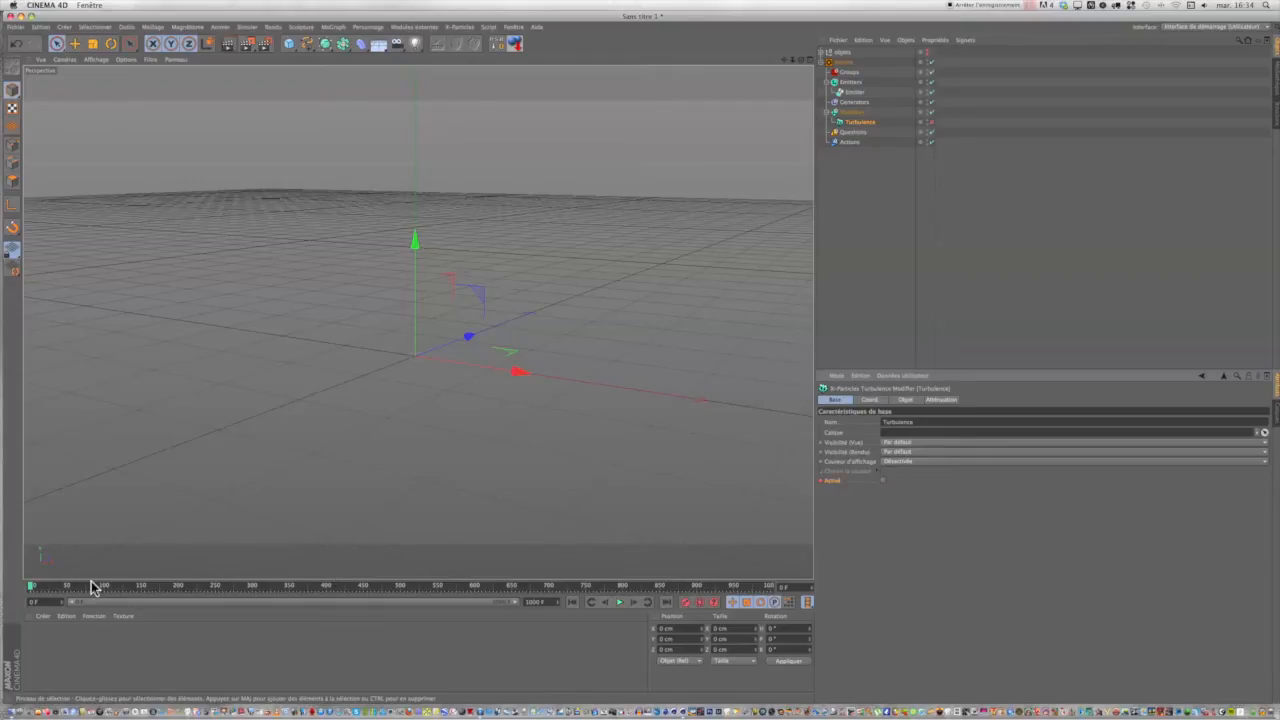
left_click(617, 603)
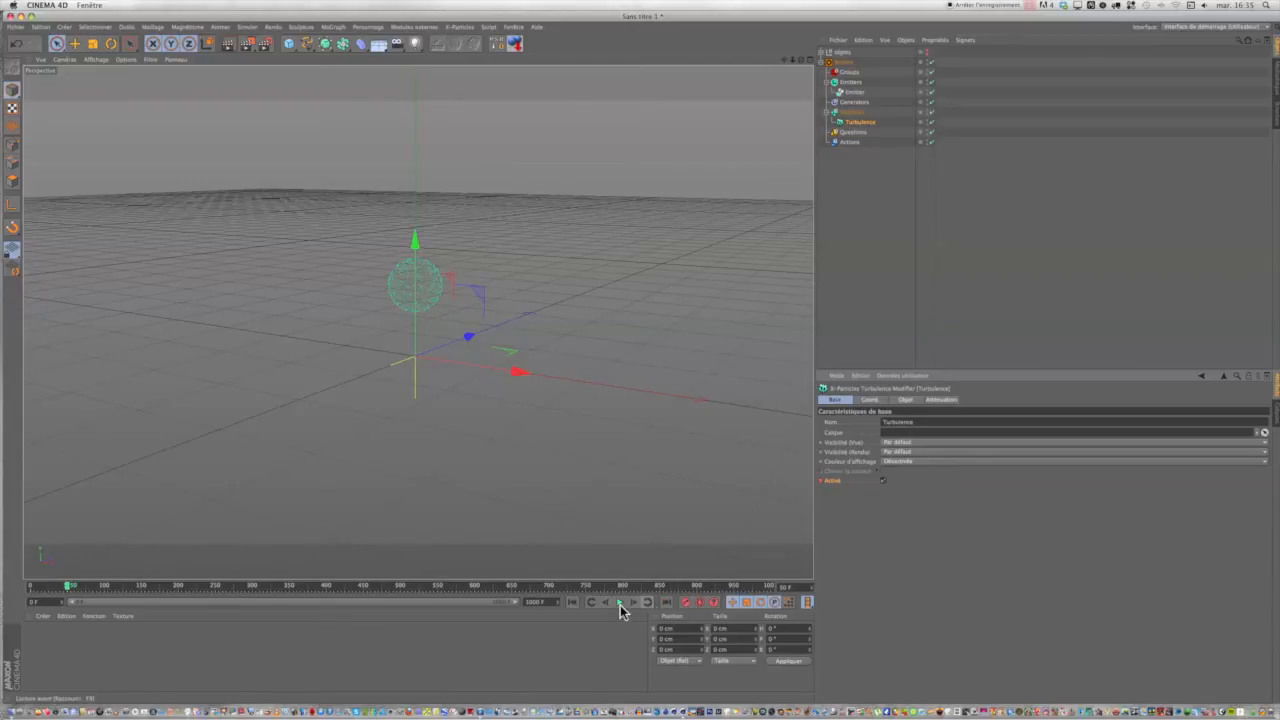
left_click(573, 601)
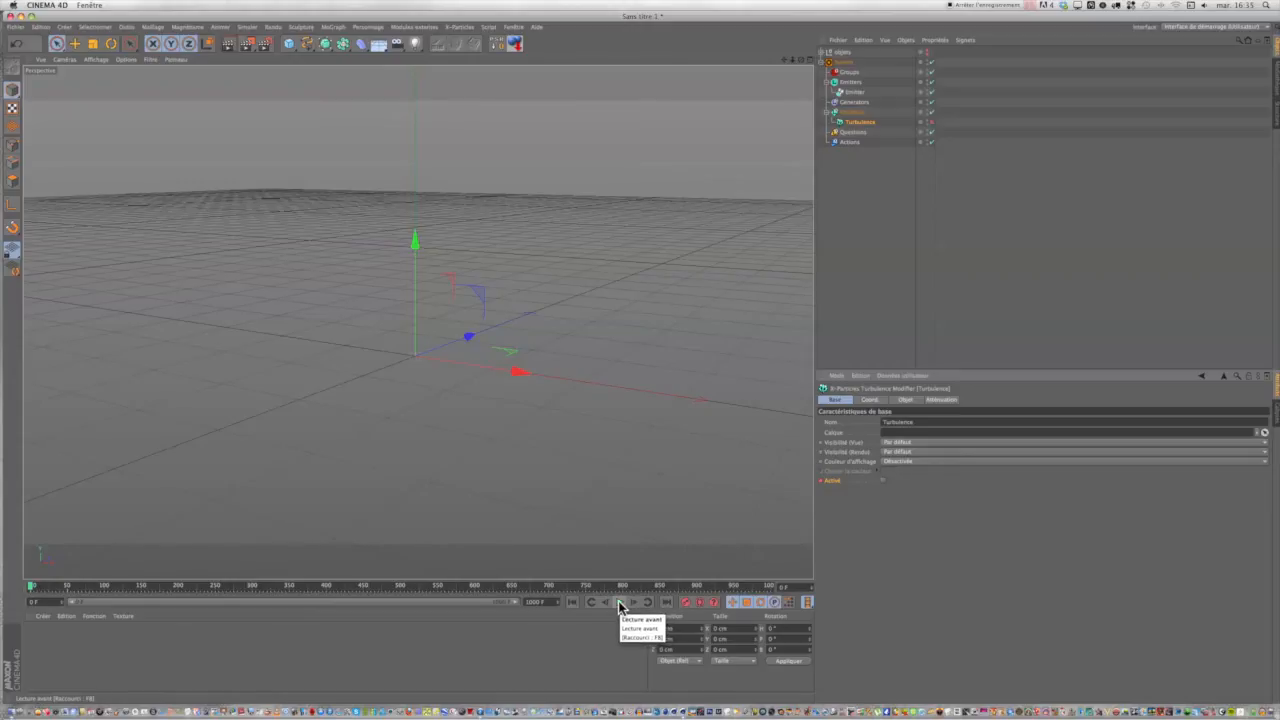
Play the burst to check the keyframed turbulence activation, and rewind to frame 0.
left_click(620, 604)
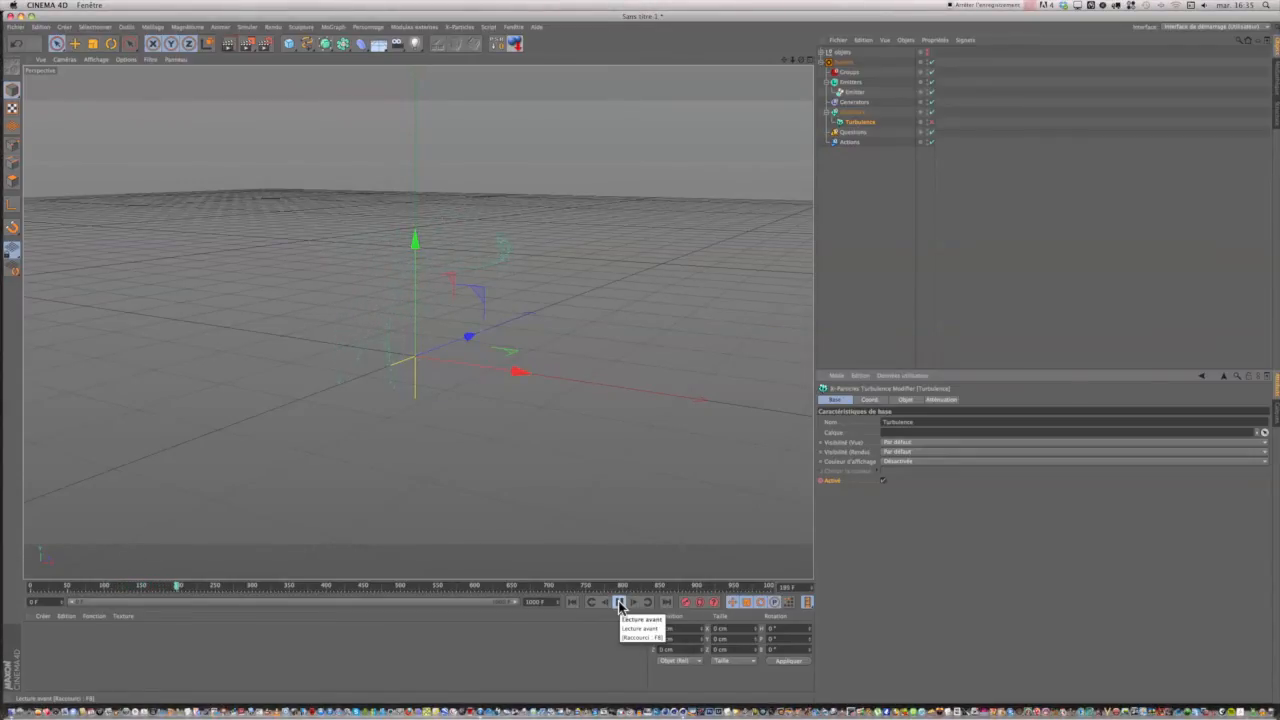
left_click(620, 603)
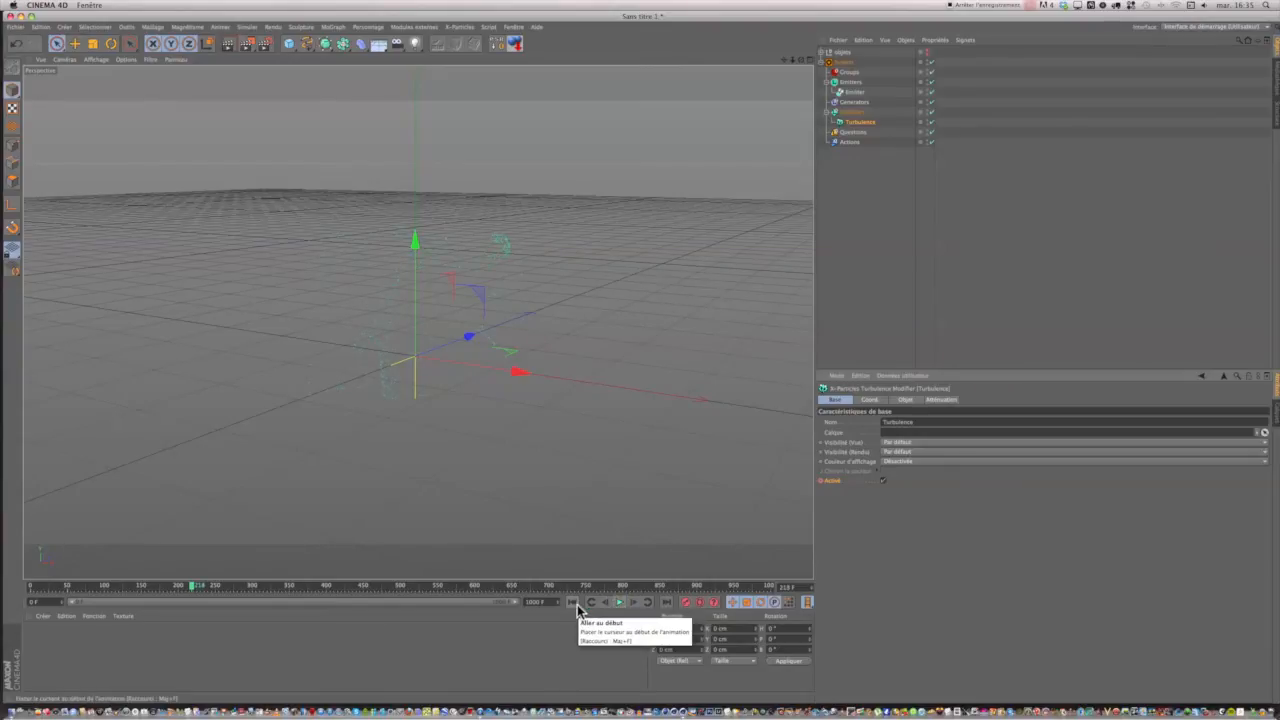
left_click(572, 603)
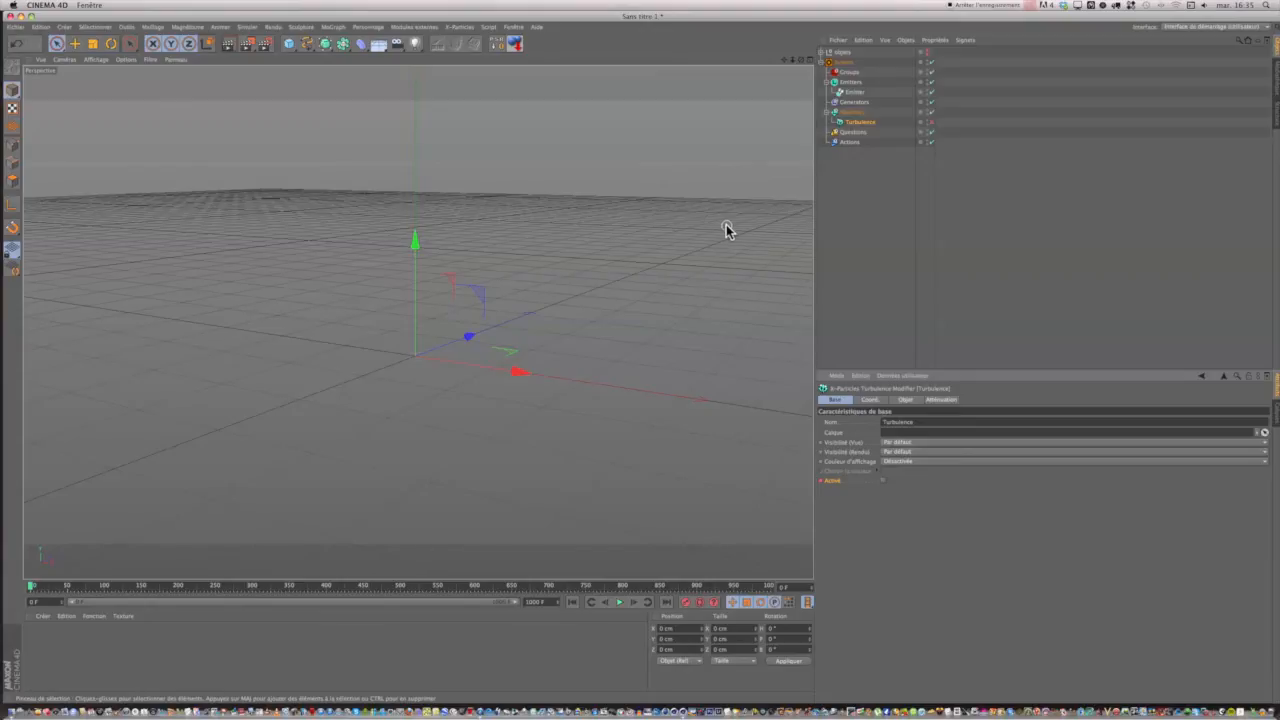
Add a camera to the scene and take MoTexte t out of the objets group.
left_click(395, 50)
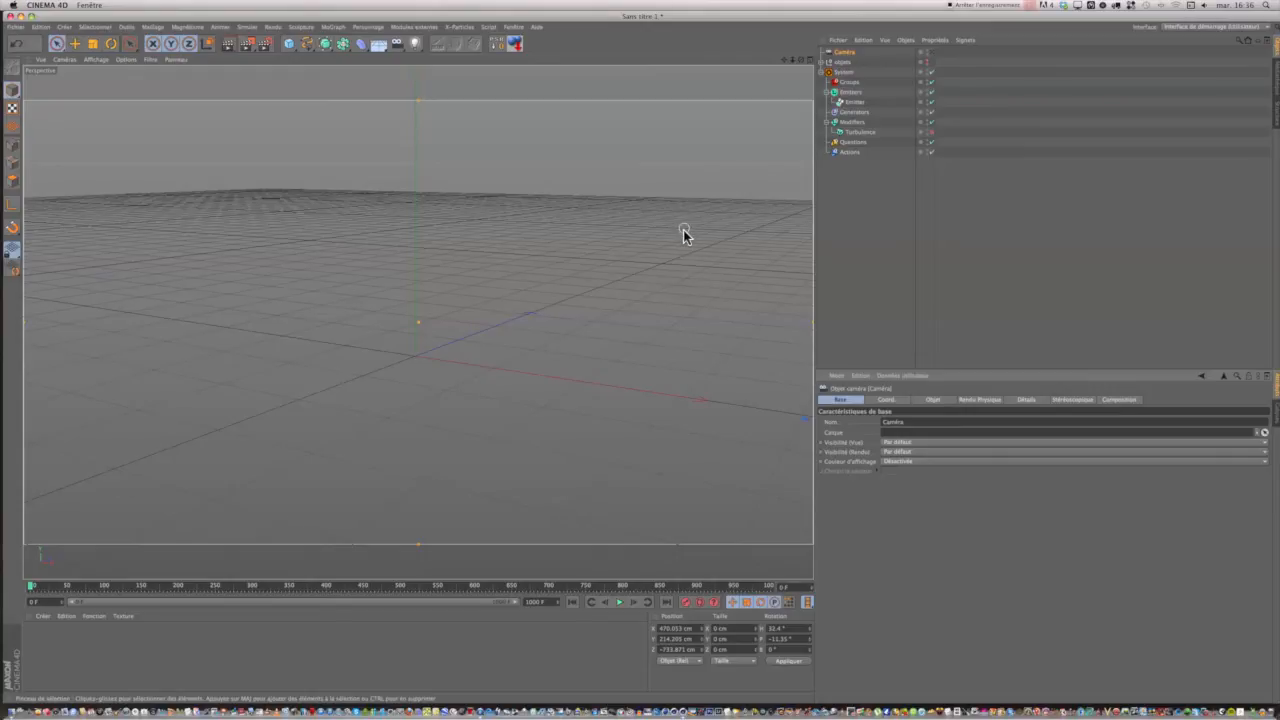
left_click(827, 62)
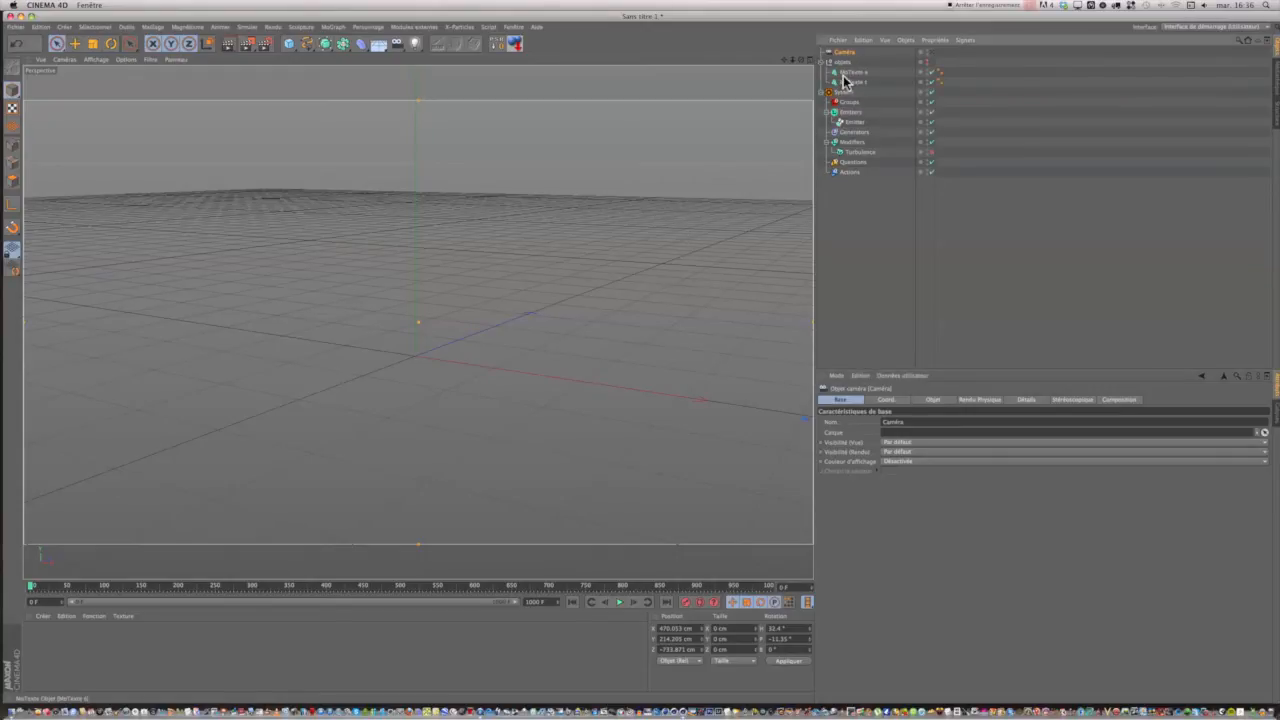
left_click_drag(843, 86, 826, 233)
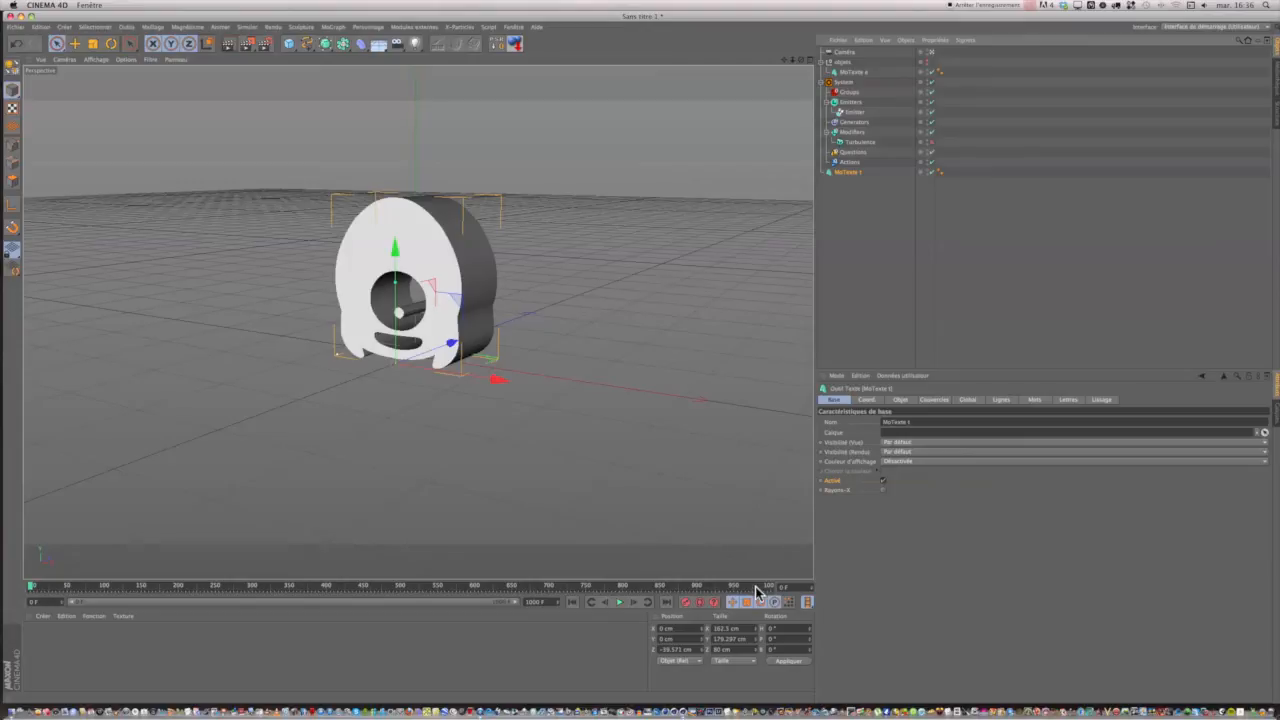
Try shifting the MoTexte t character sideways along X in the top view, and undo the move.
mouse_move(693, 651)
left_mouse_down()
mouse_move(660, 649)
mouse_move(683, 648)
left_mouse_up()
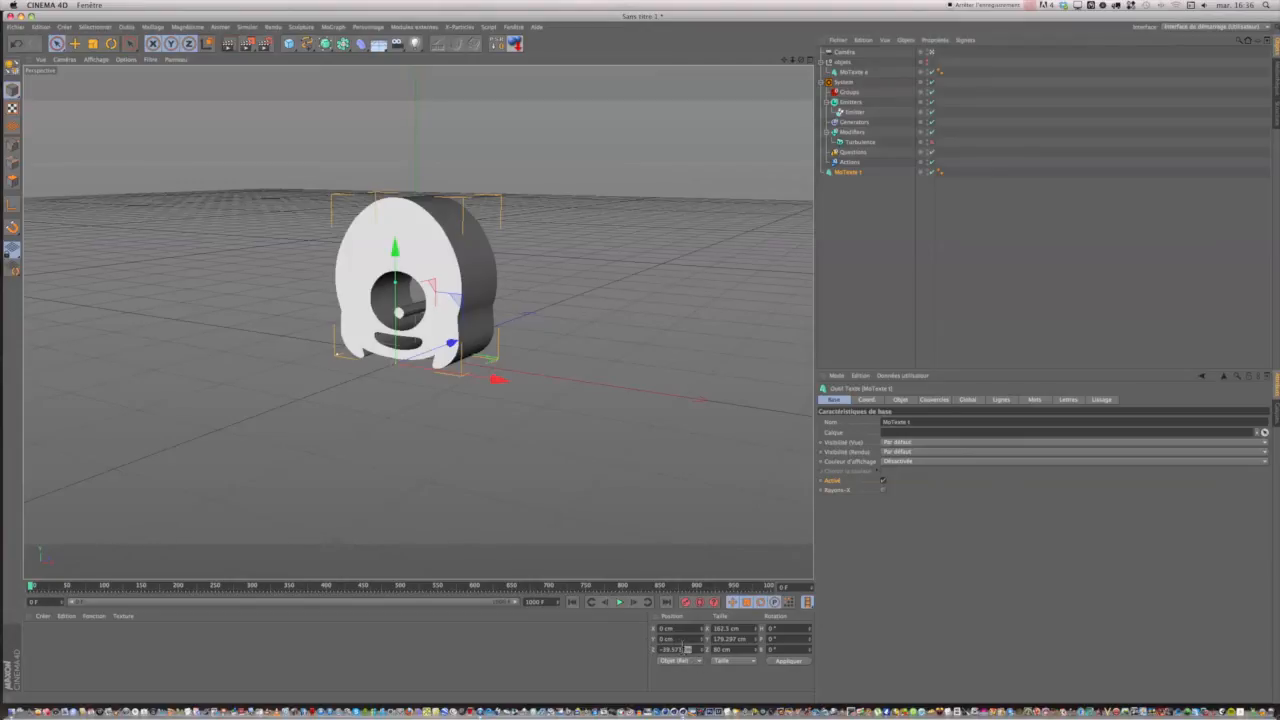
left_click(810, 60)
scroll(716, 206, "down", 4)
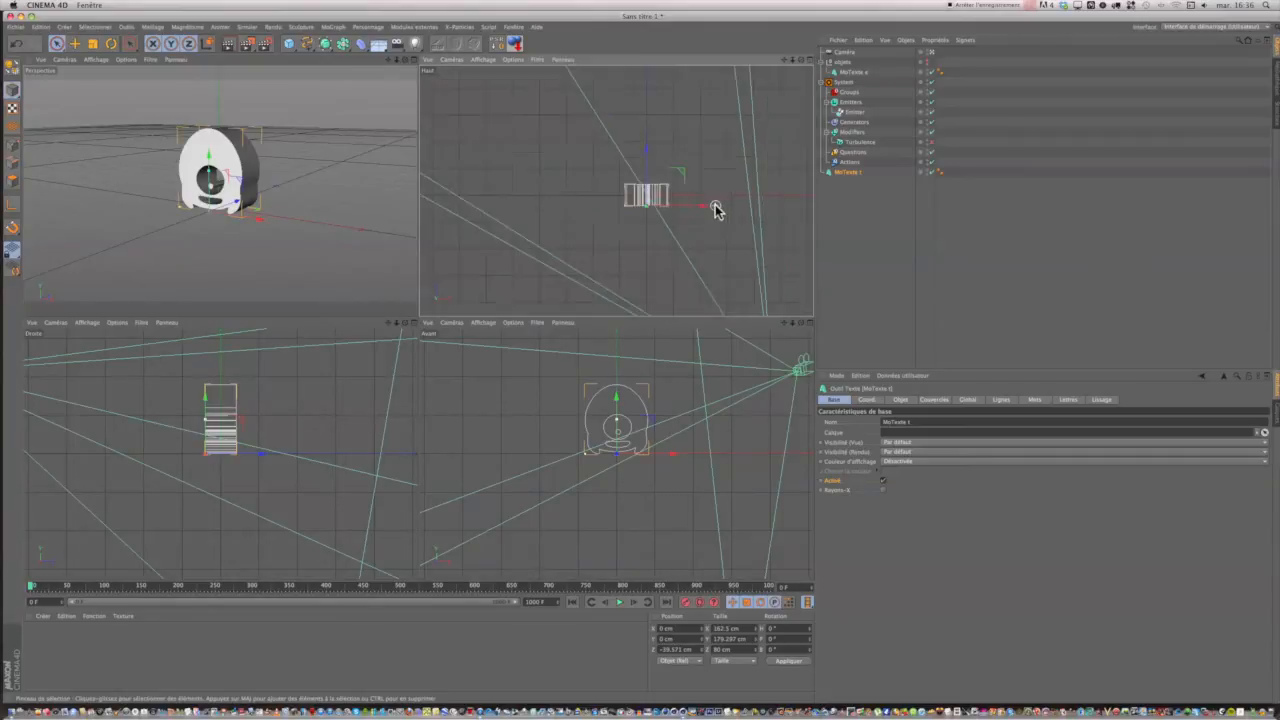
scroll(716, 207, "down", 2)
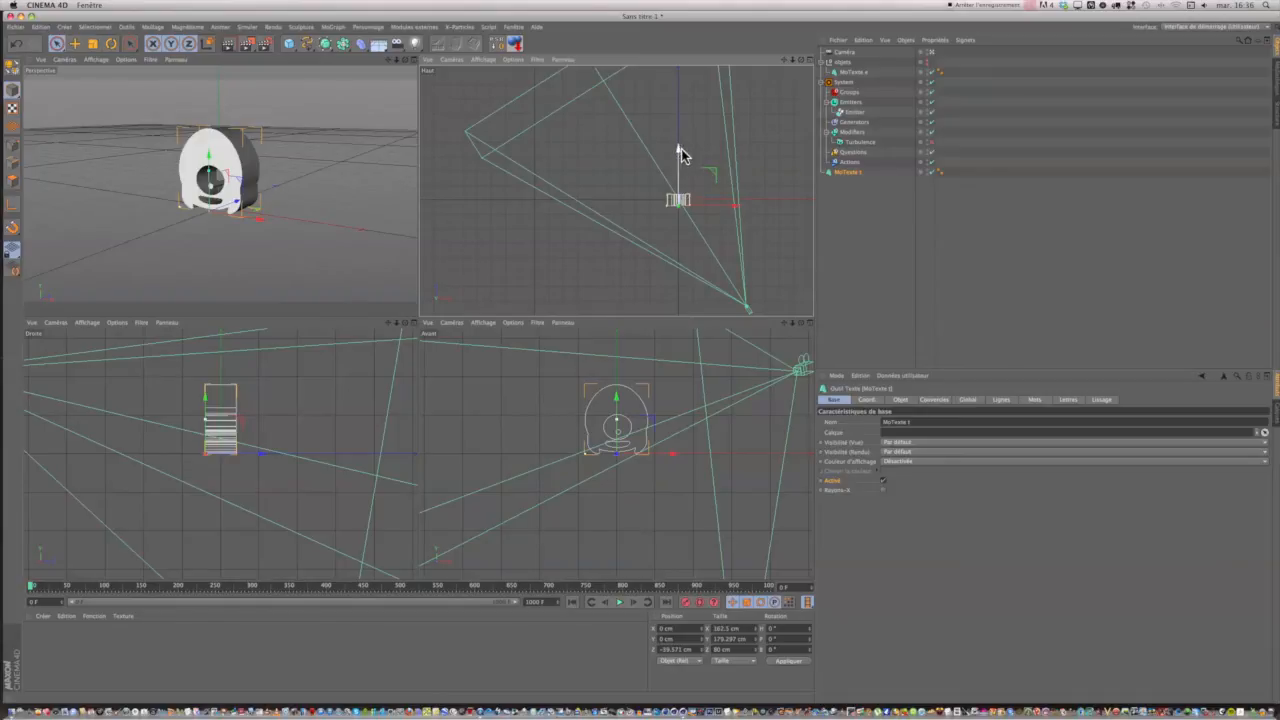
mouse_move(734, 204)
left_mouse_down()
mouse_move(698, 208)
mouse_move(723, 203)
left_mouse_up()
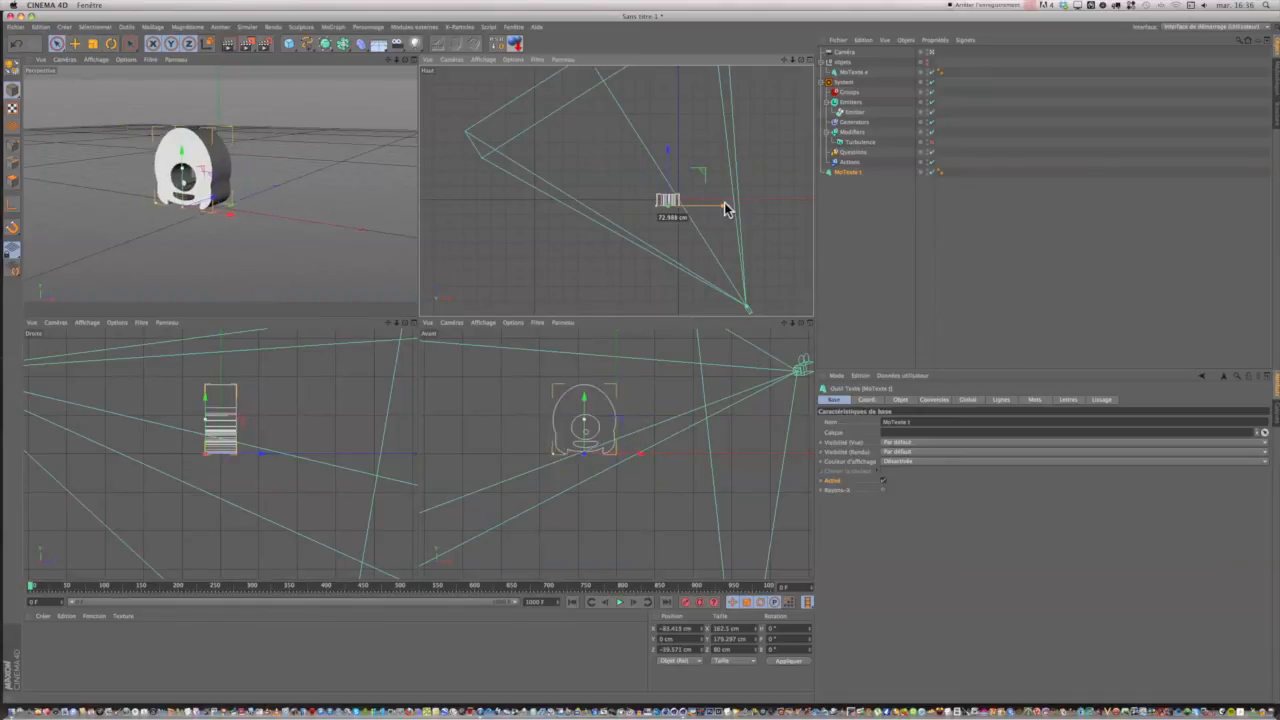
left_click(17, 44)
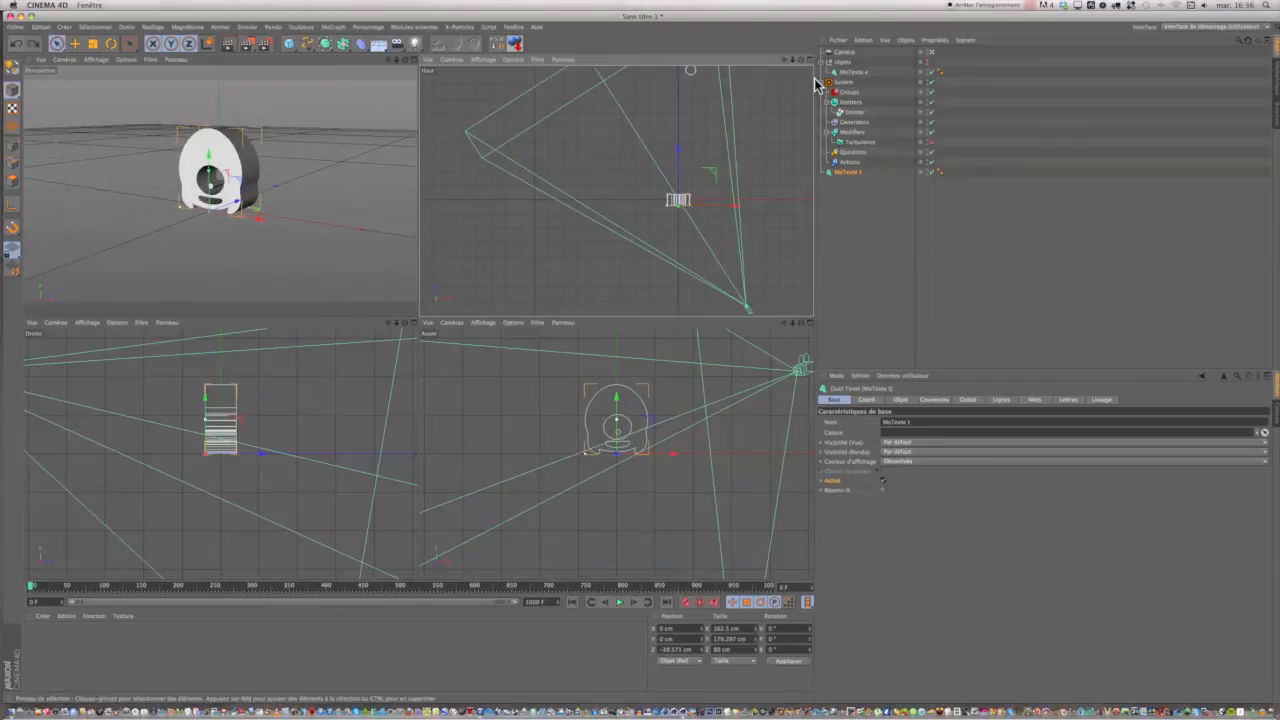
Move the camera in front of the character at about X −2.5 cm, Z −745 cm, and rotate its heading to about 0.2°.
left_click(847, 53)
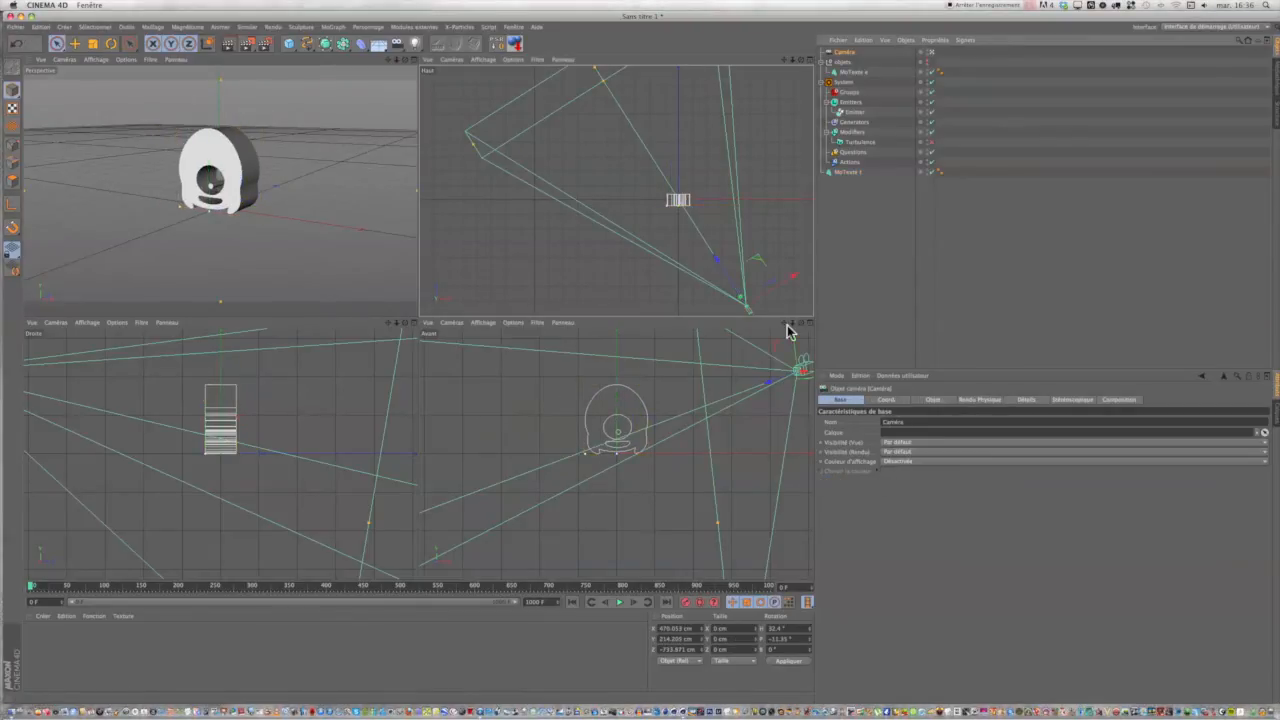
scroll(780, 280, "down", 2)
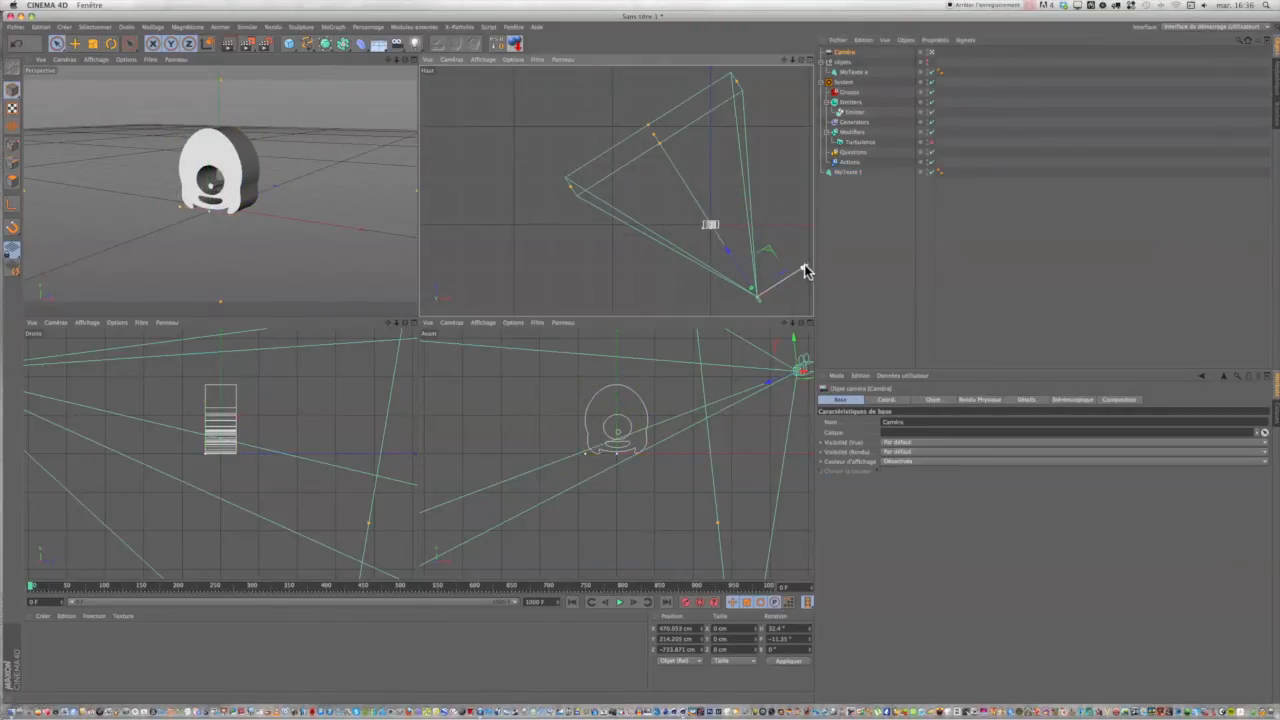
left_click_drag(806, 270, 690, 248)
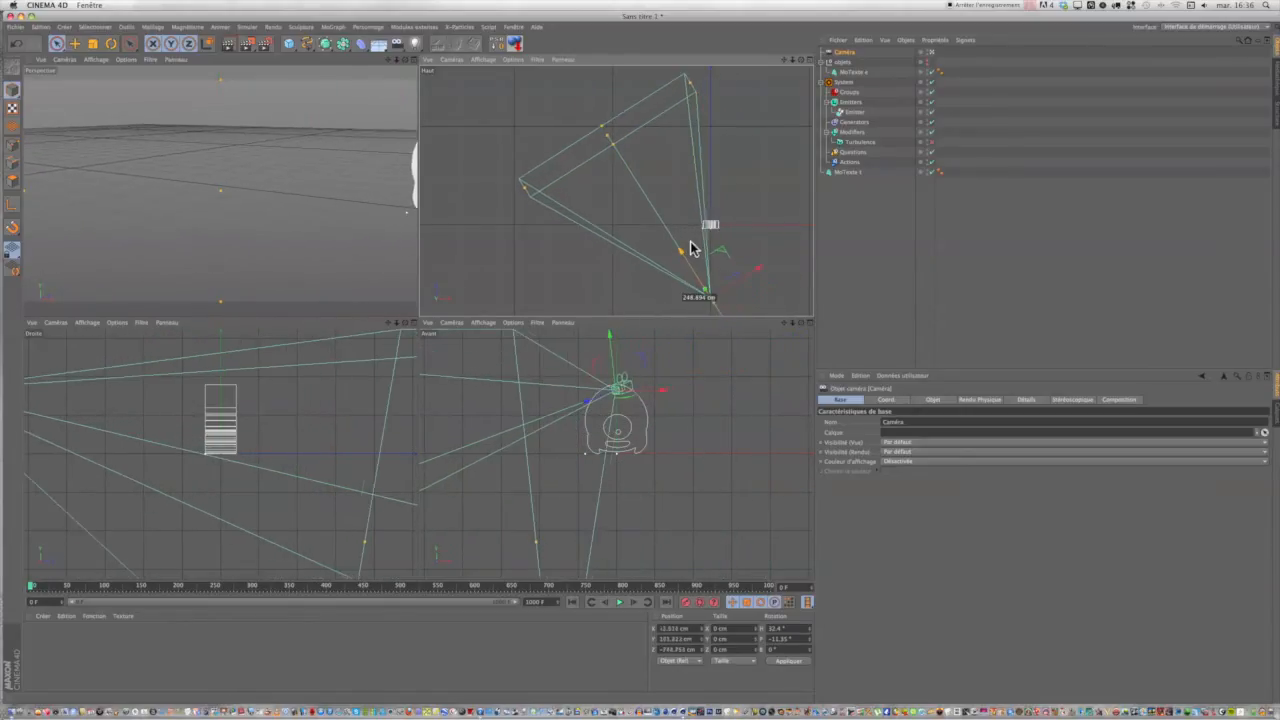
left_click(111, 45)
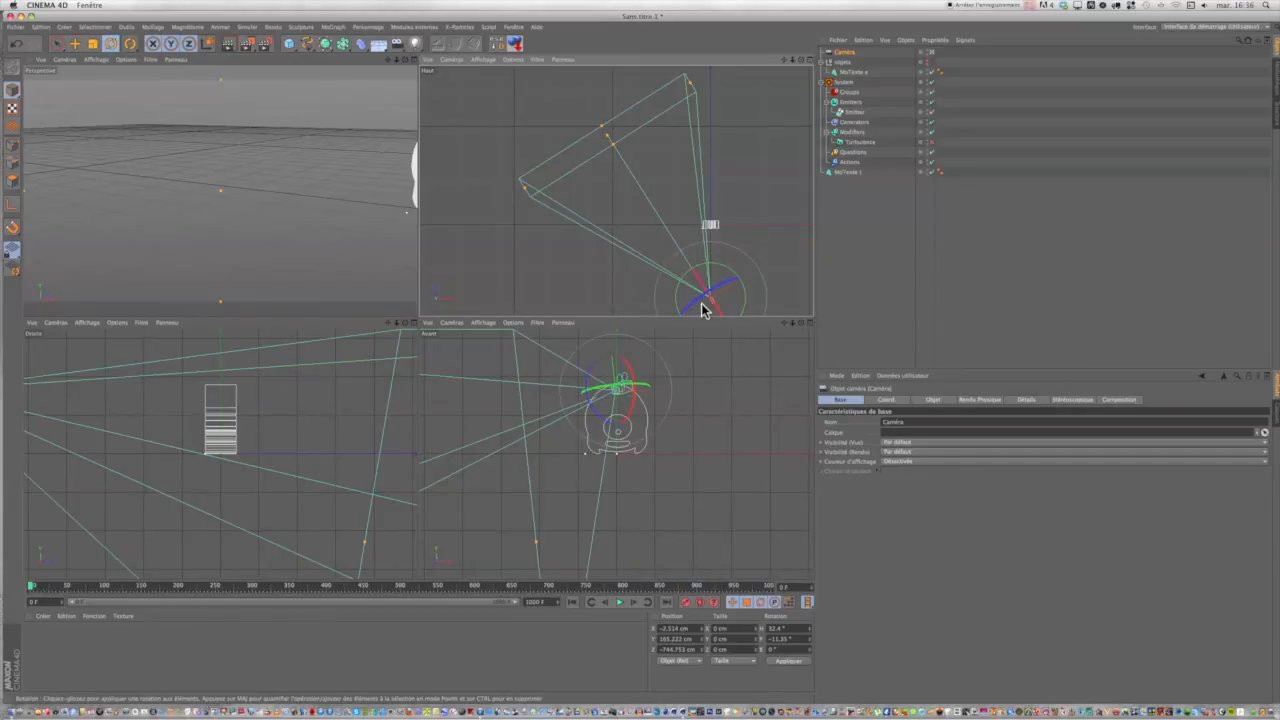
left_click_drag(745, 295, 746, 313)
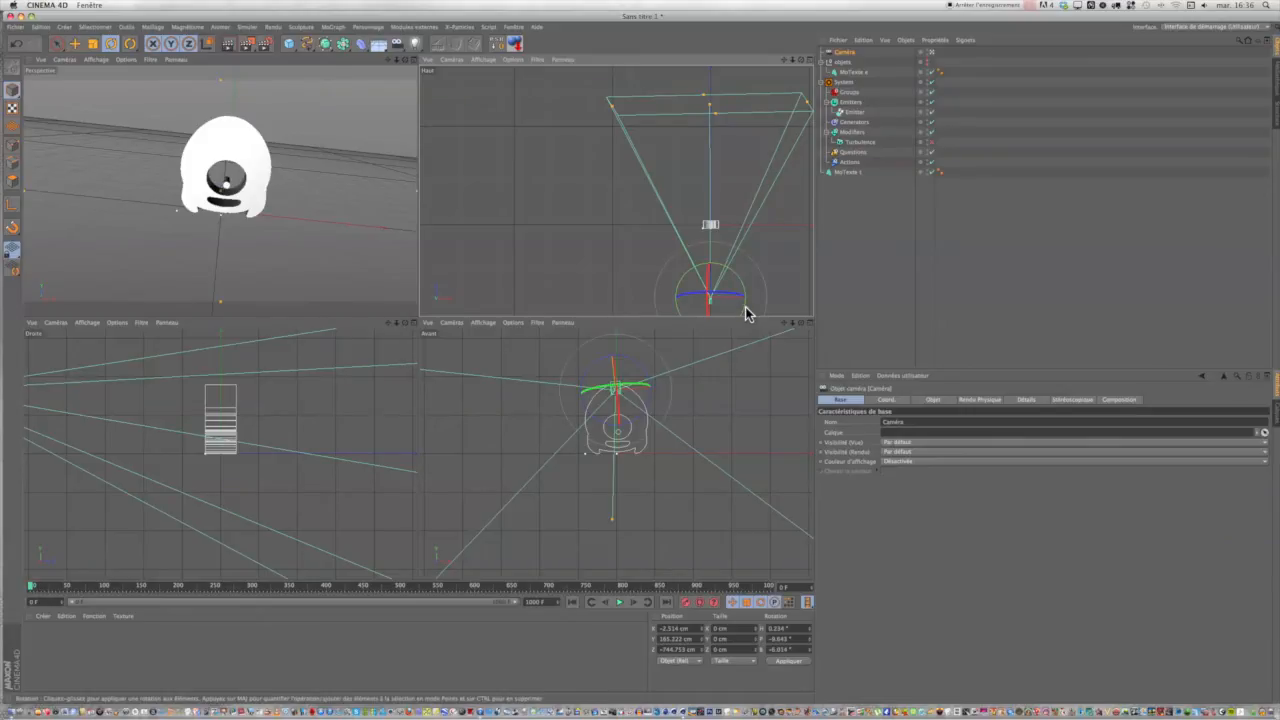
Level the camera in the front view by rotating its bank angle to about −0.08°.
scroll(545, 396, "down", 3)
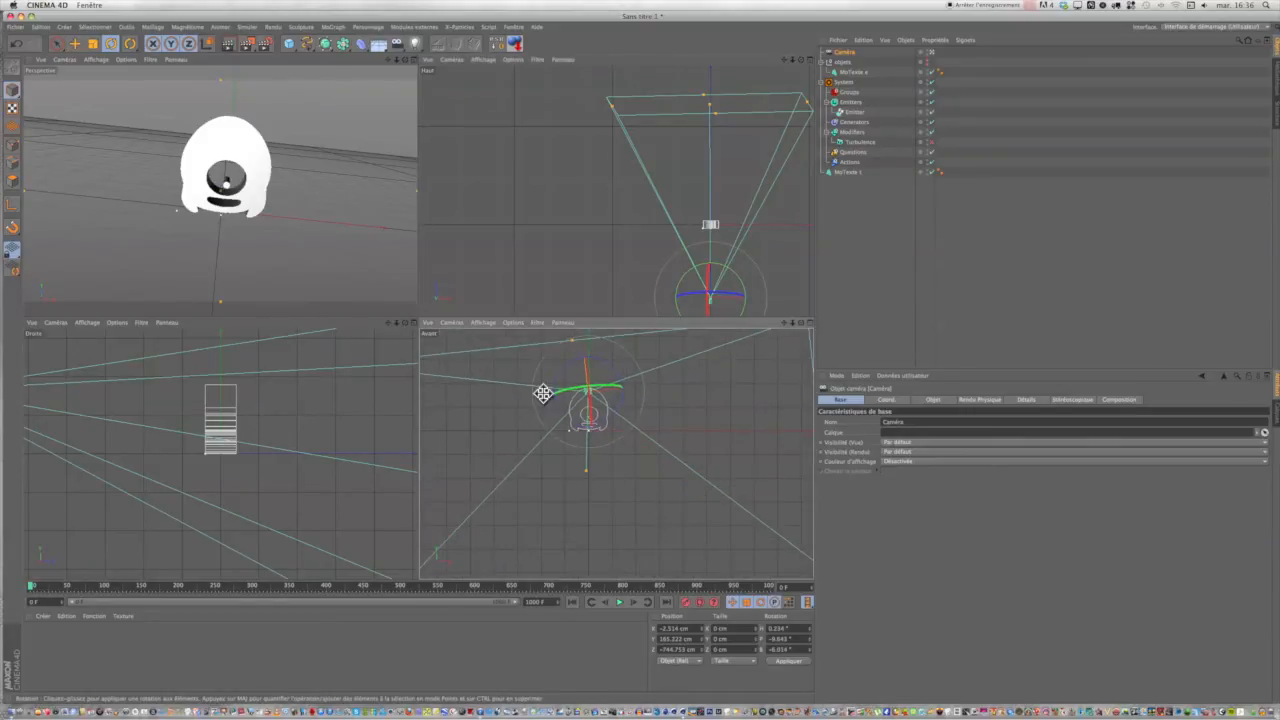
scroll(543, 393, "down", 1)
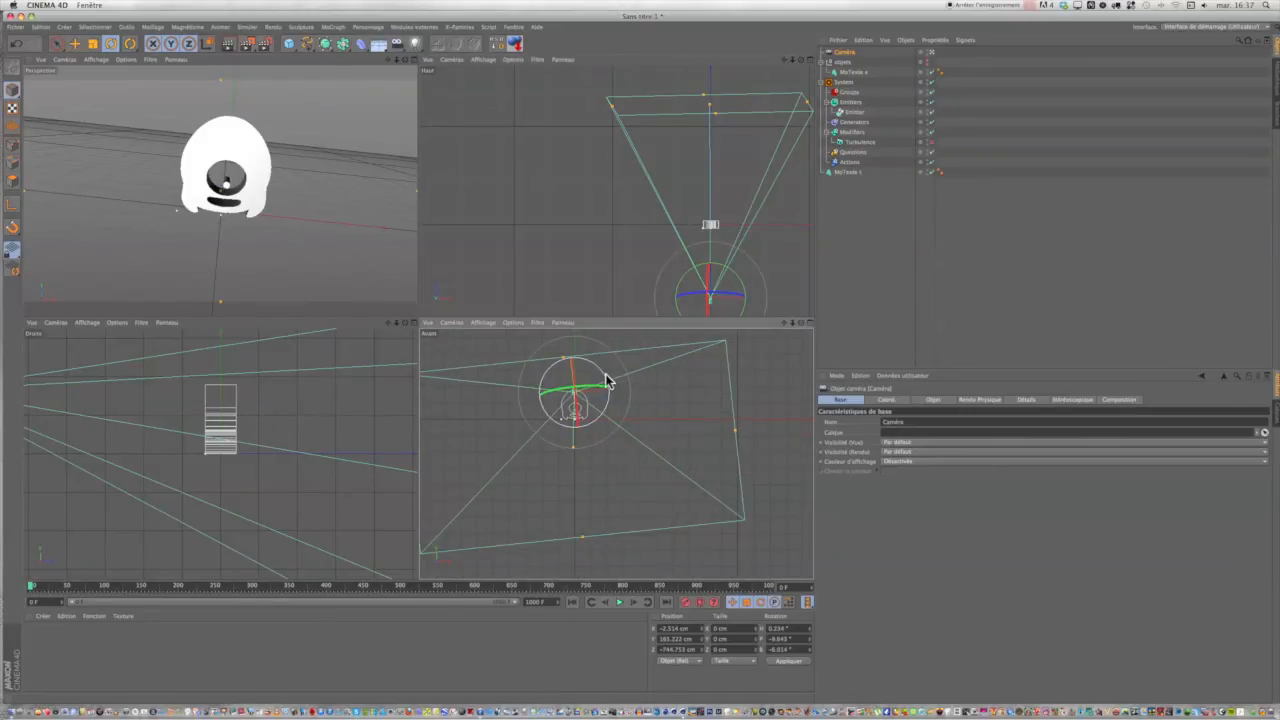
mouse_move(604, 380)
left_mouse_down()
mouse_move(603, 368)
mouse_move(605, 382)
left_mouse_up()
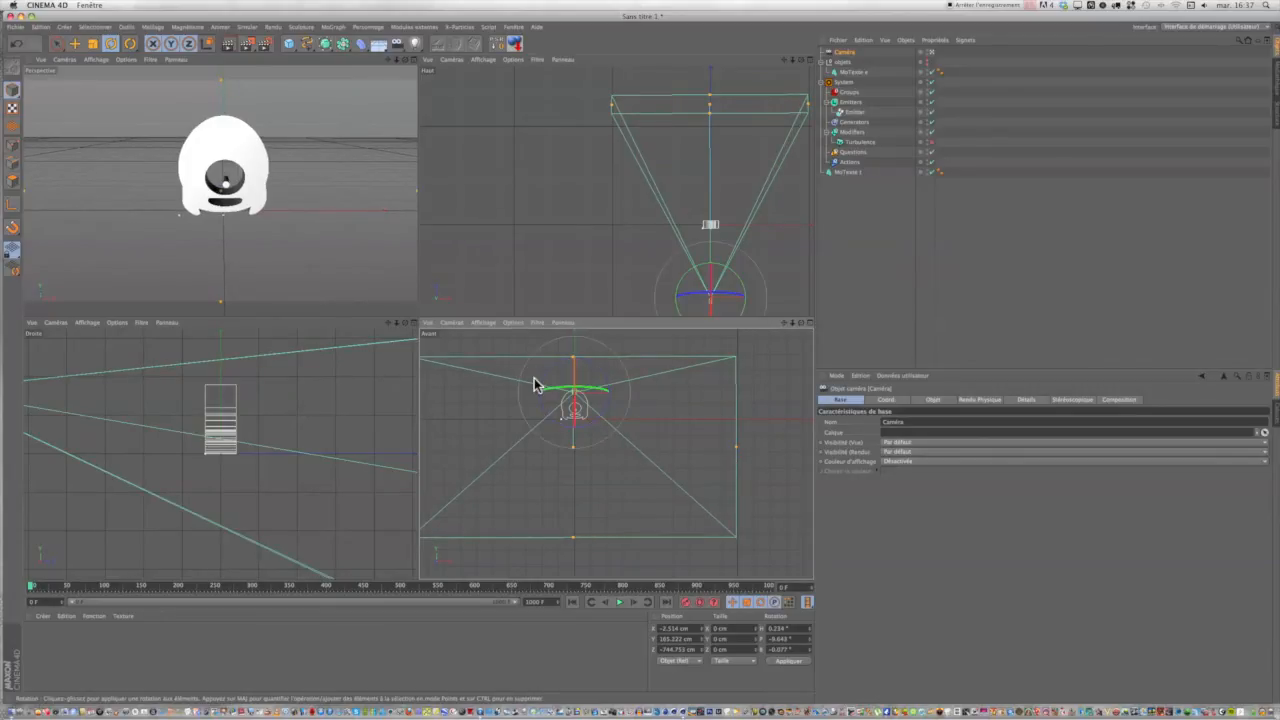
Pull the camera back to about Z −806 cm and lower it to an almost horizontal frontal view with about 0.8° pitch.
scroll(378, 251, "down", 2)
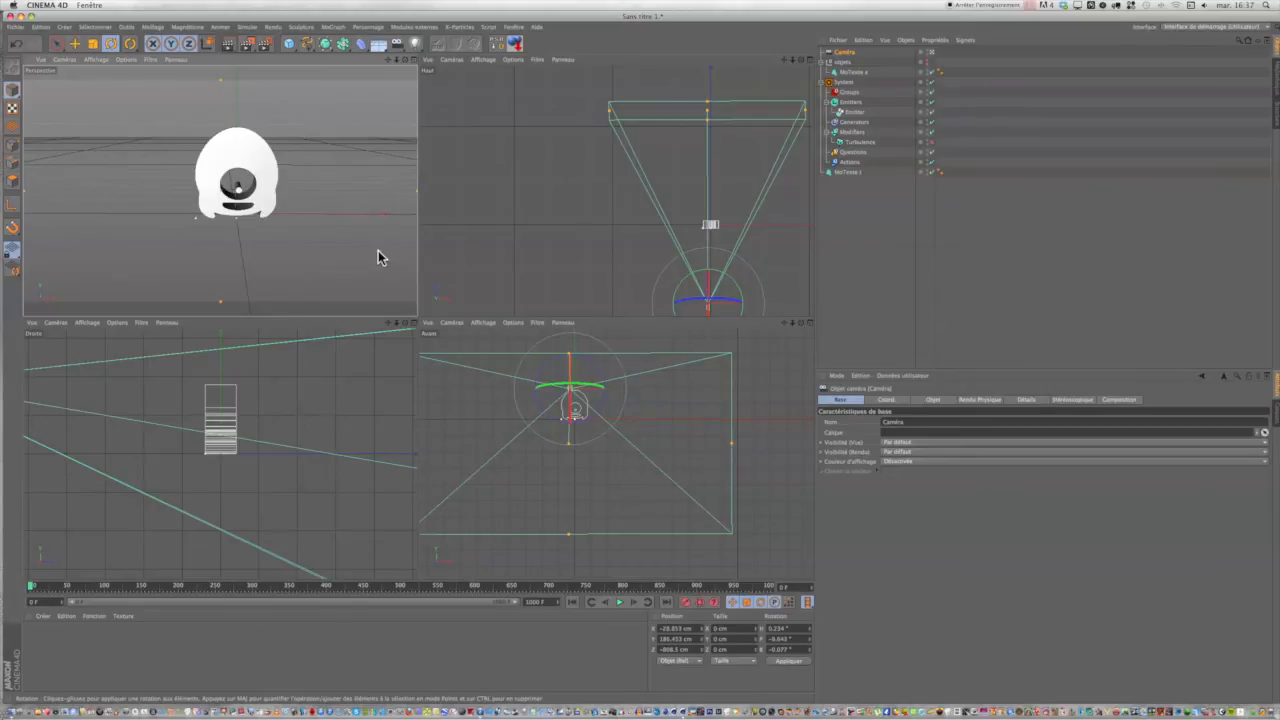
left_click_drag(388, 59, 374, 60)
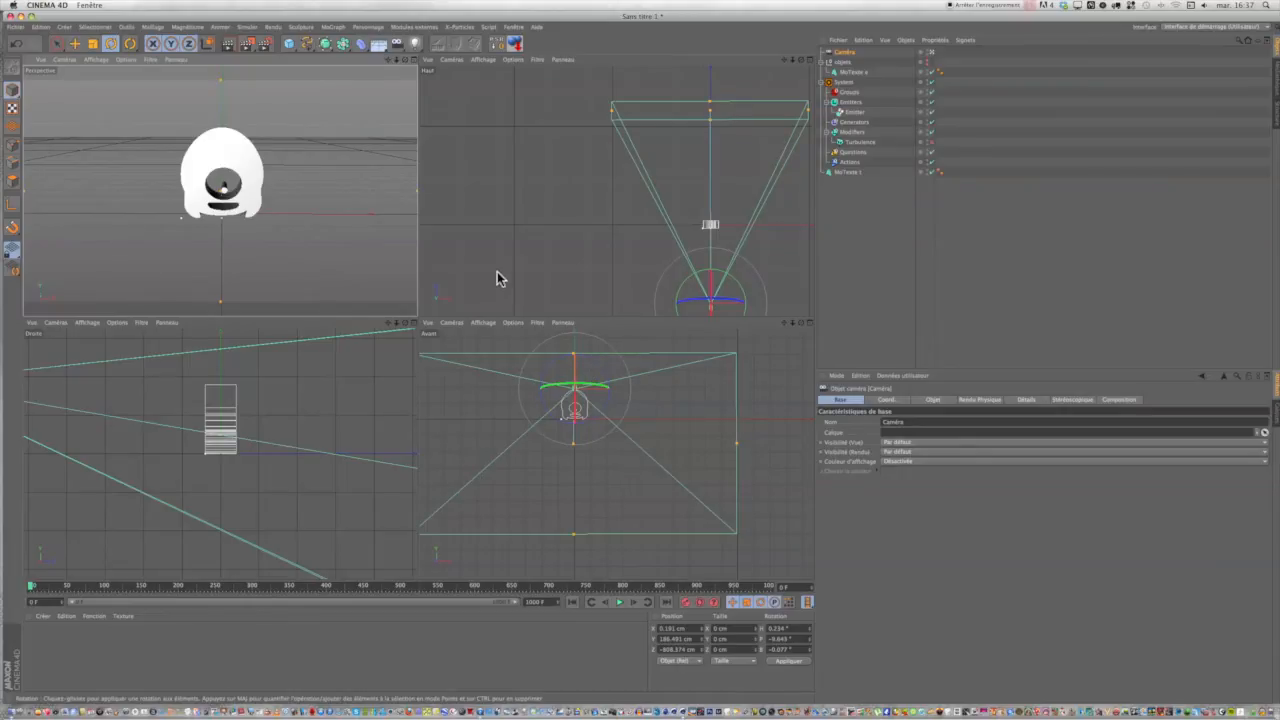
left_click_drag(404, 59, 382, 33)
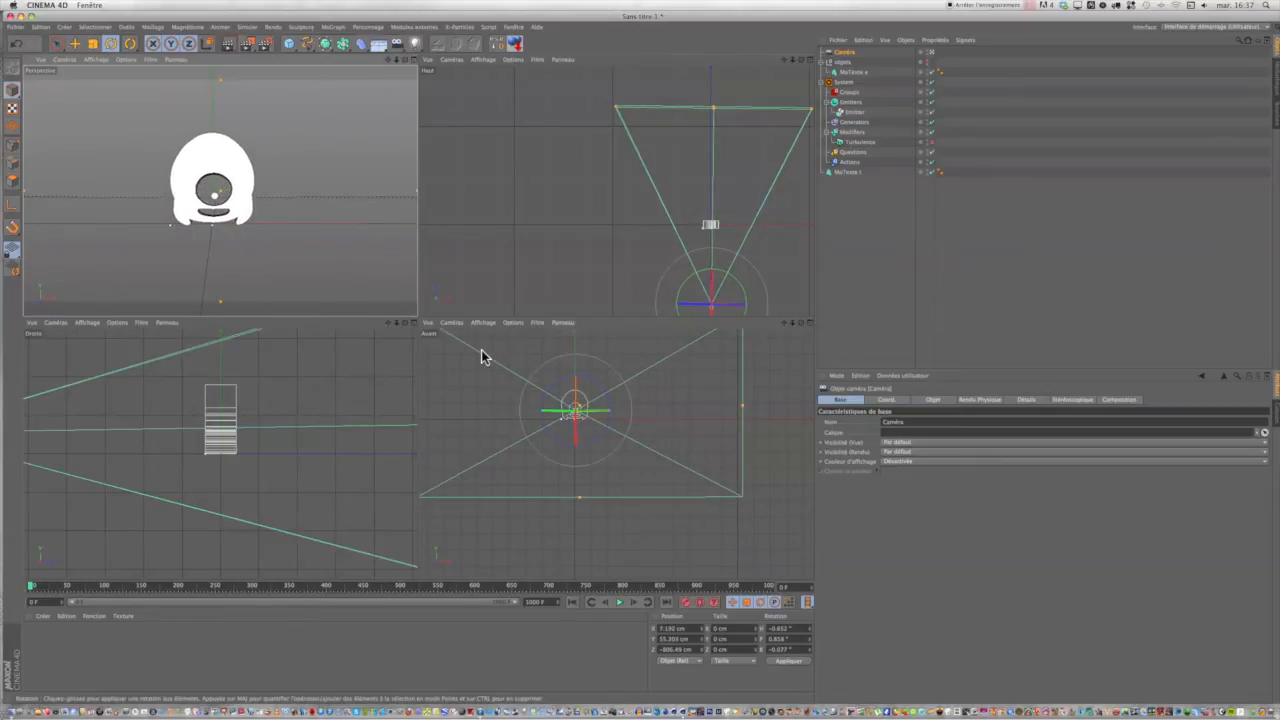
Shift the camera along its X axis in the top view to about X −6 cm.
scroll(390, 387, "down", 1)
scroll(390, 387, "down", 2)
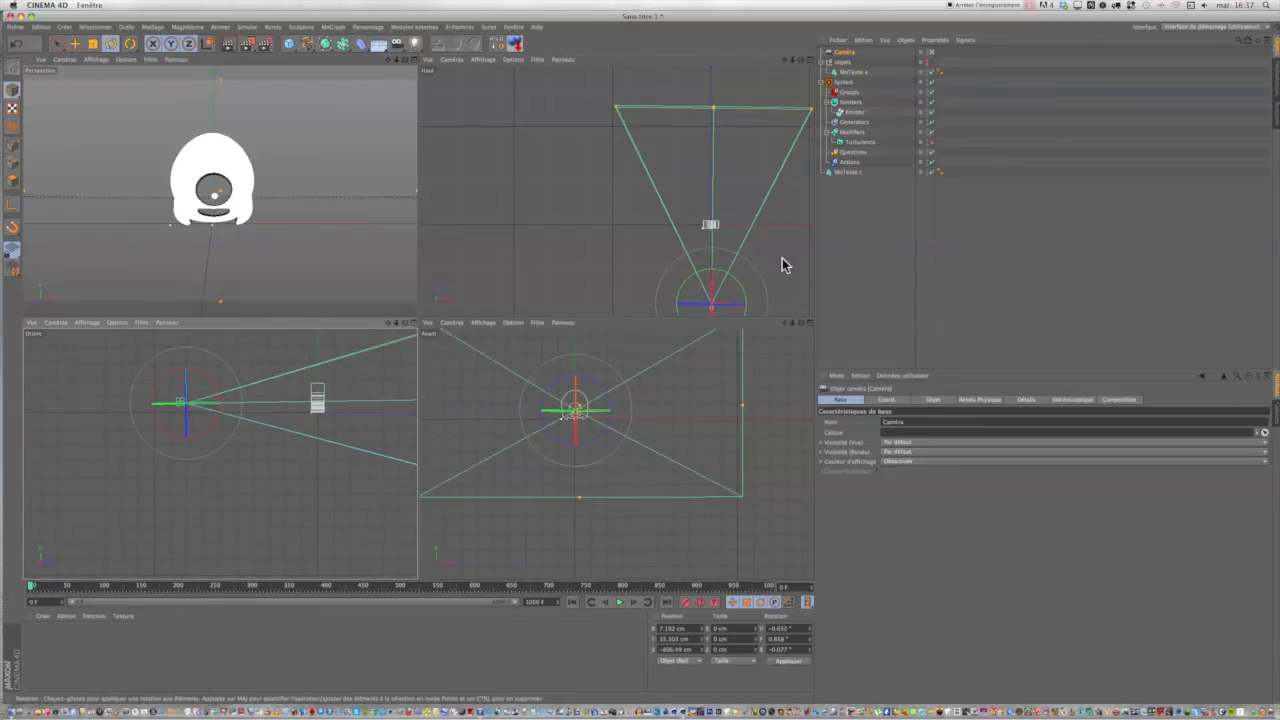
scroll(783, 263, "down", 3)
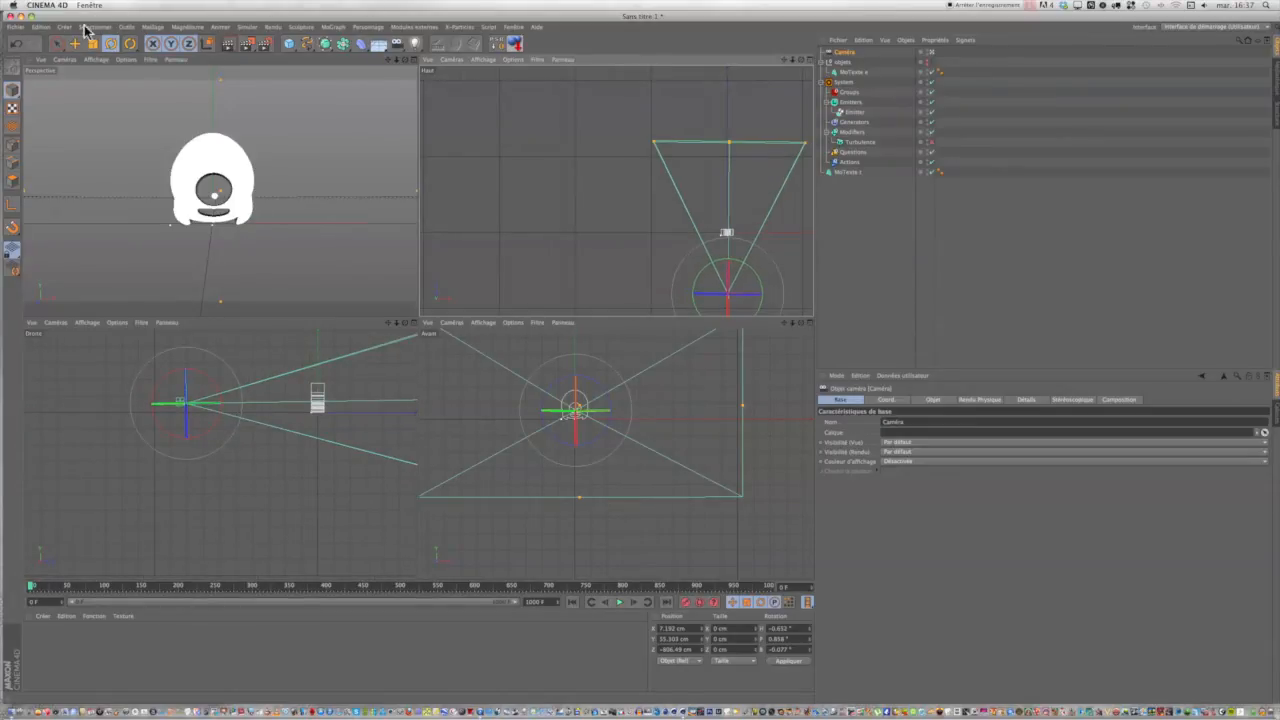
left_click(57, 43)
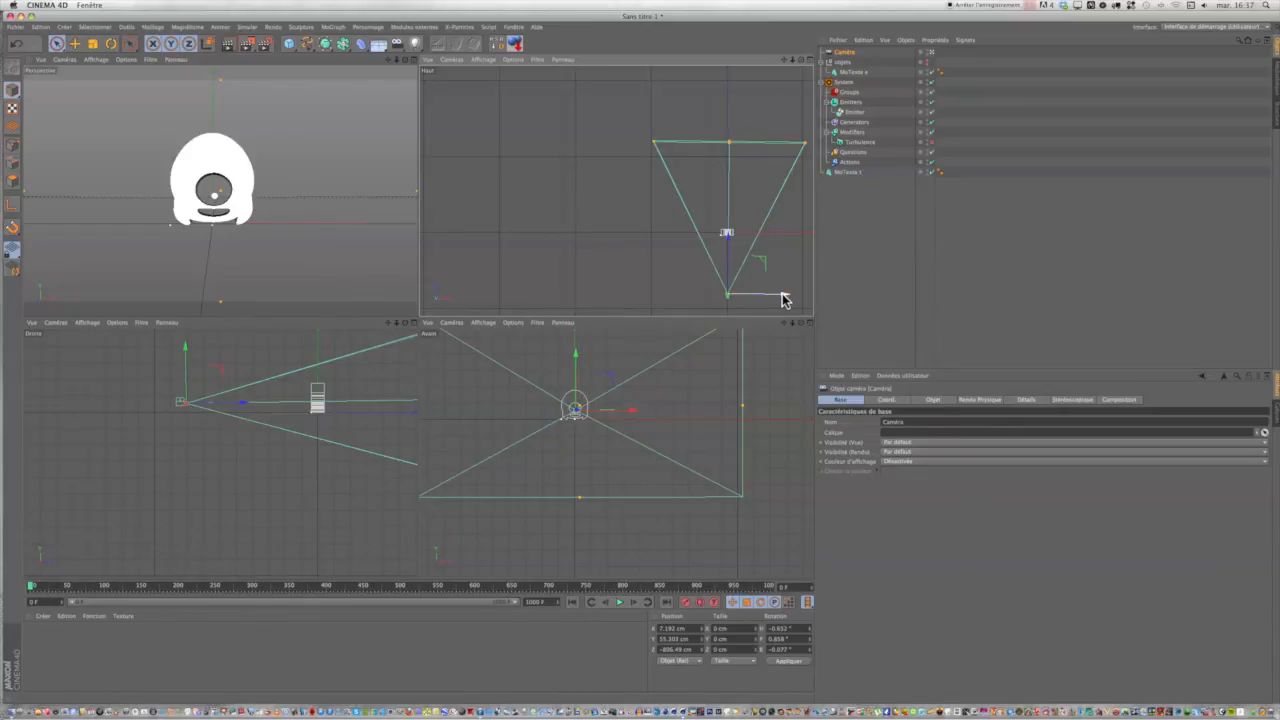
left_click_drag(783, 299, 783, 299)
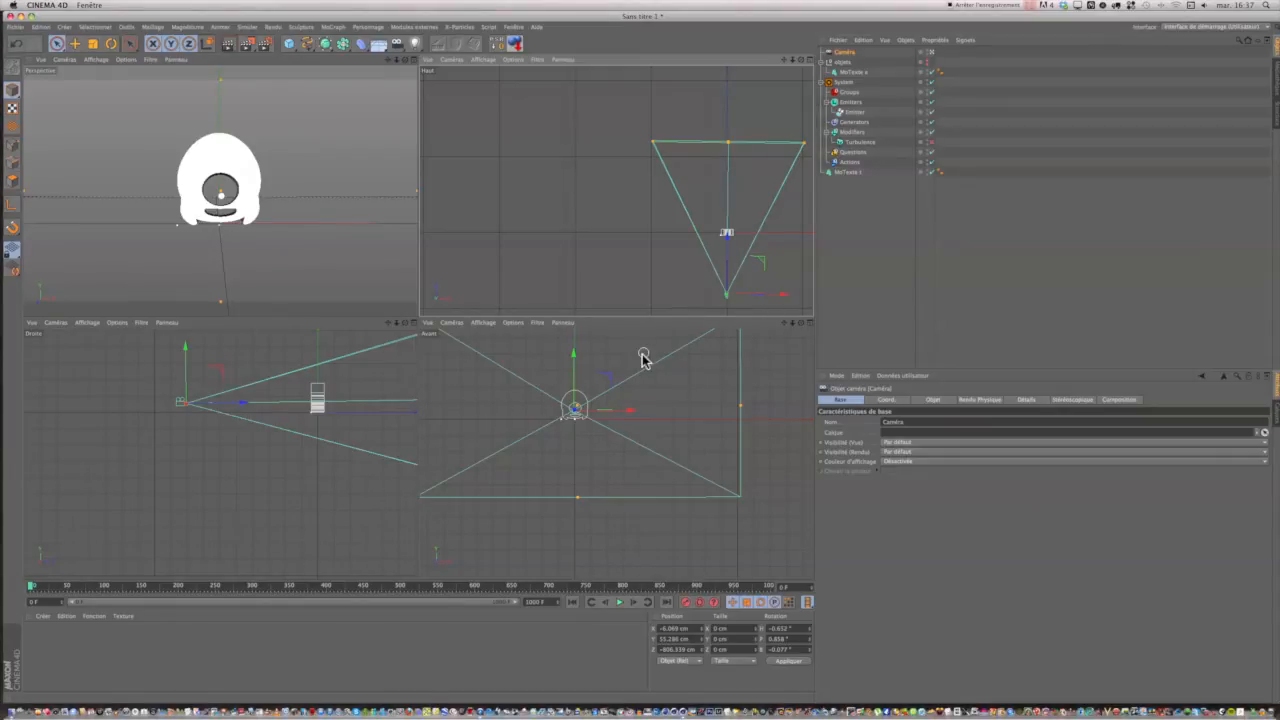
scroll(640, 389, "down", 3)
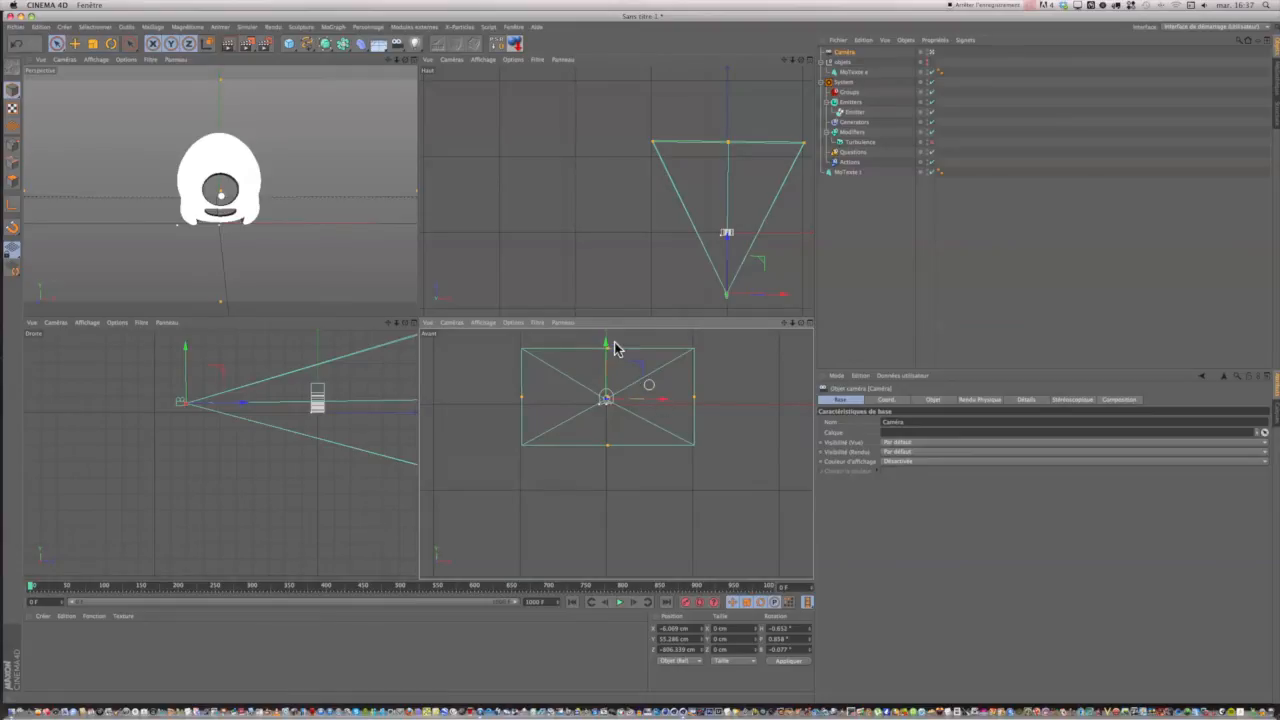
Frame the character smaller and horizontally centred through the camera, pulling it back to about Z −1055 cm near X 0.2 cm.
middle_click(417, 66)
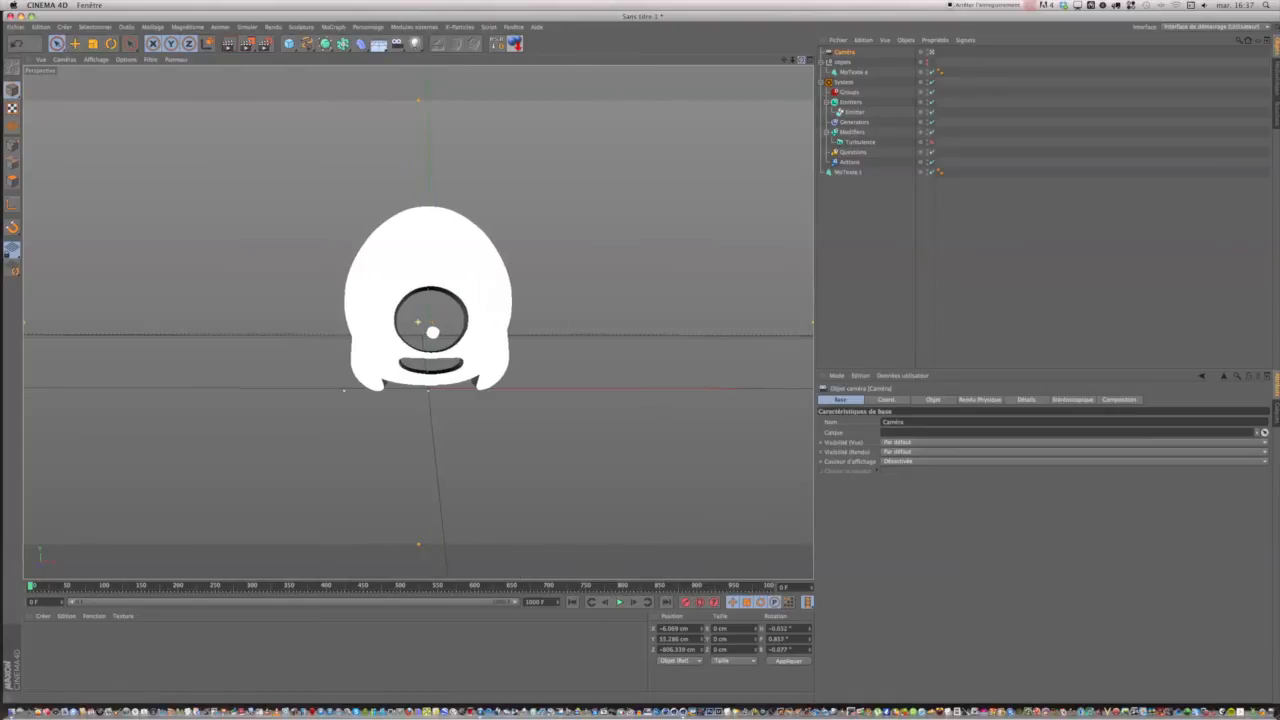
left_click_drag(598, 356, 652, 356)
mouse_move(784, 60)
left_mouse_down()
mouse_move(758, 57)
mouse_move(780, 56)
left_mouse_up()
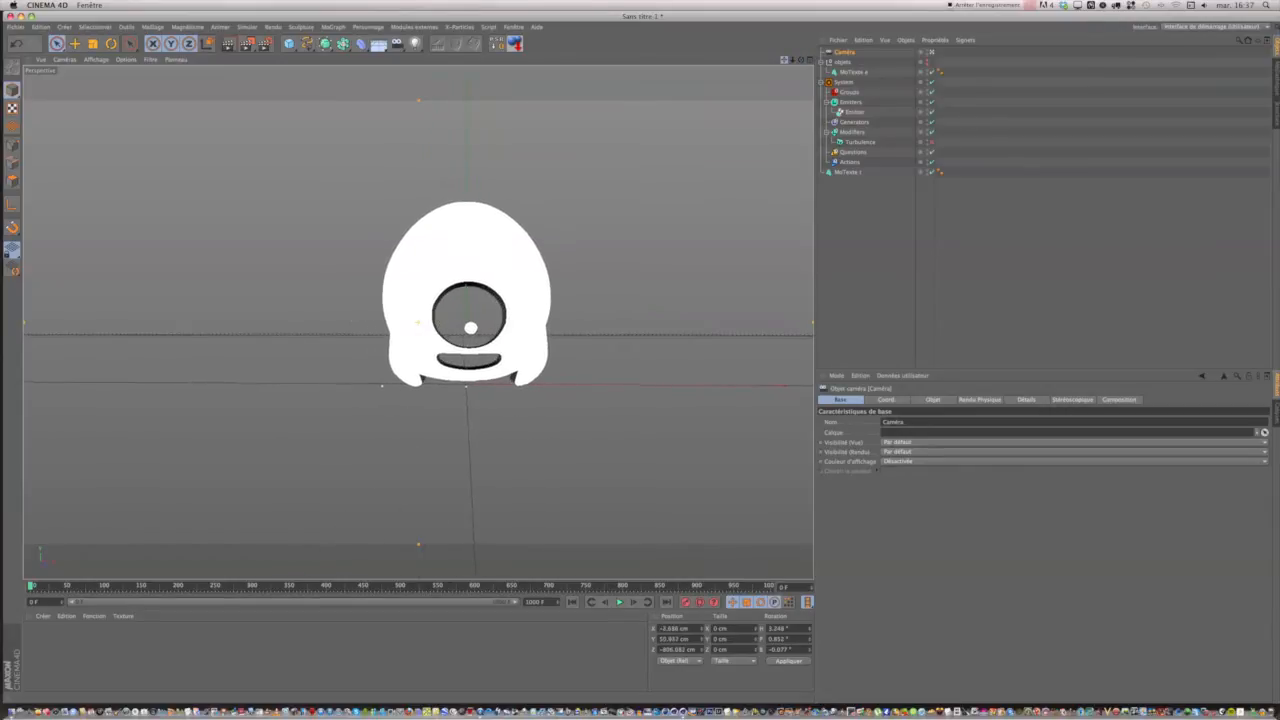
left_click_drag(639, 356, 636, 356)
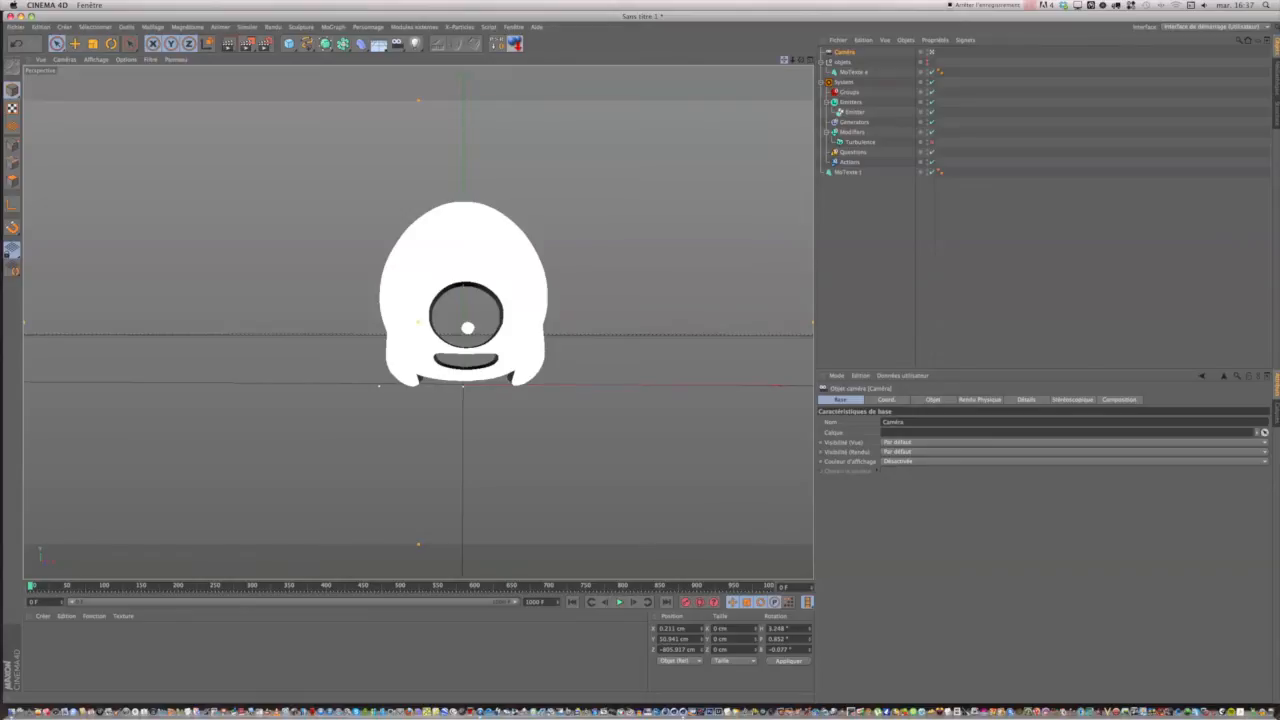
left_click_drag(784, 60, 839, 62)
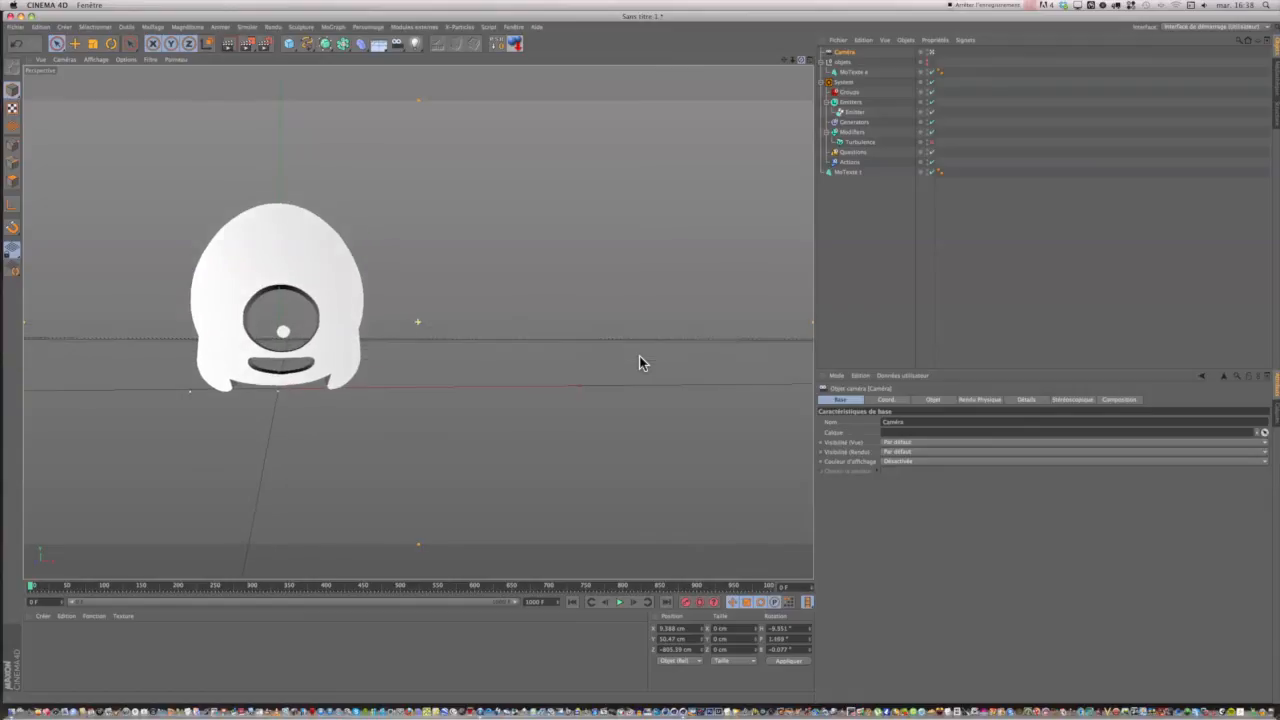
left_click_drag(639, 356, 639, 357)
left_click_drag(784, 60, 720, 67)
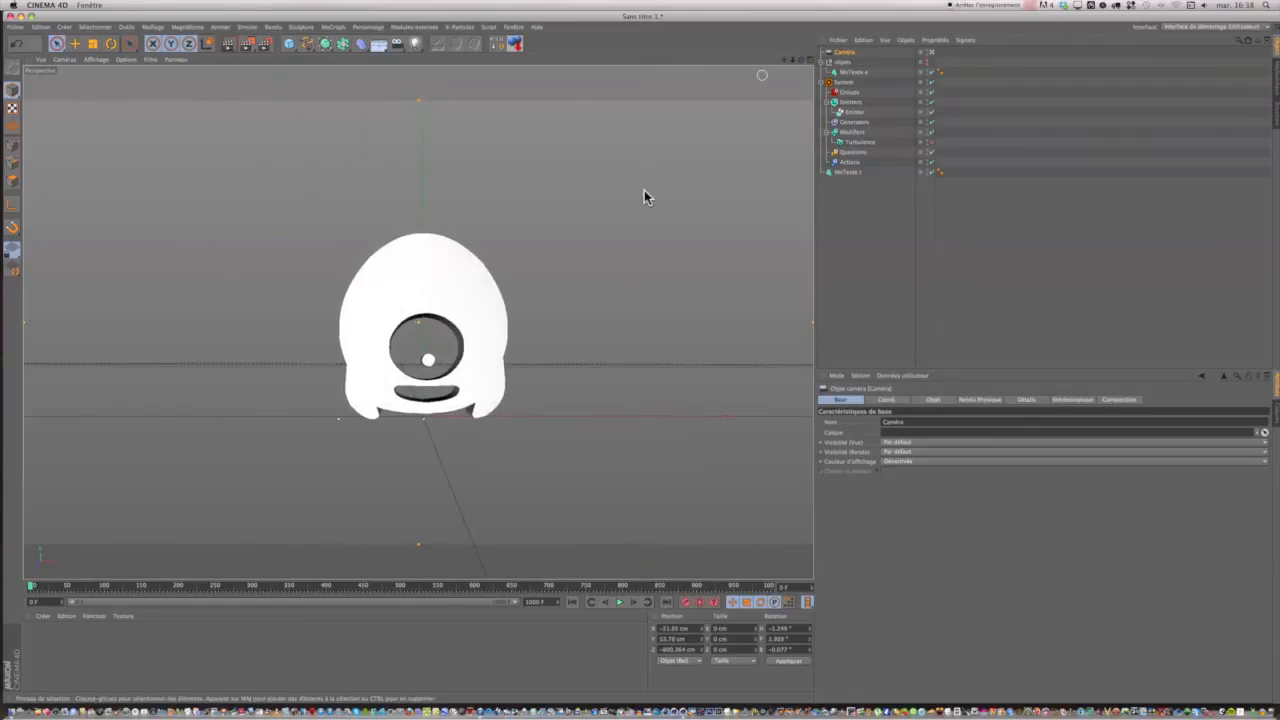
scroll(566, 316, "down", 3)
scroll(566, 318, "down", 2)
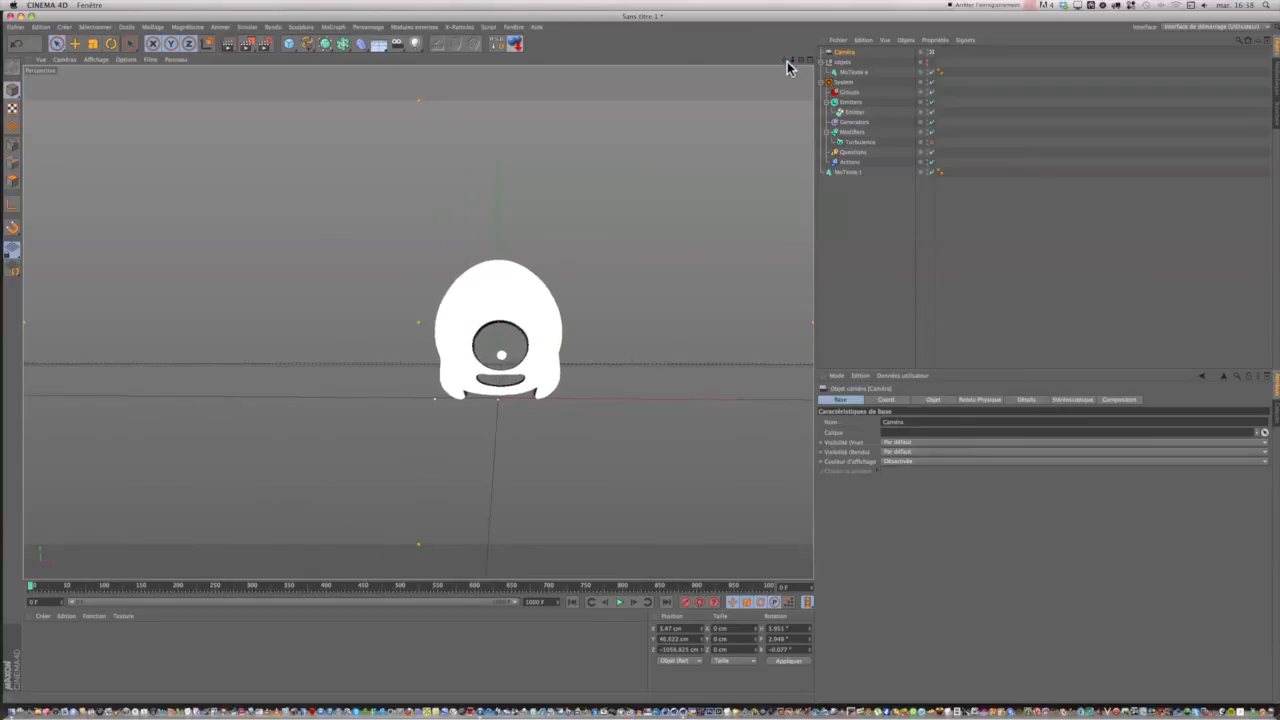
mouse_move(801, 60)
left_mouse_down()
mouse_move(736, 52)
mouse_move(823, 61)
mouse_move(789, 60)
left_mouse_up()
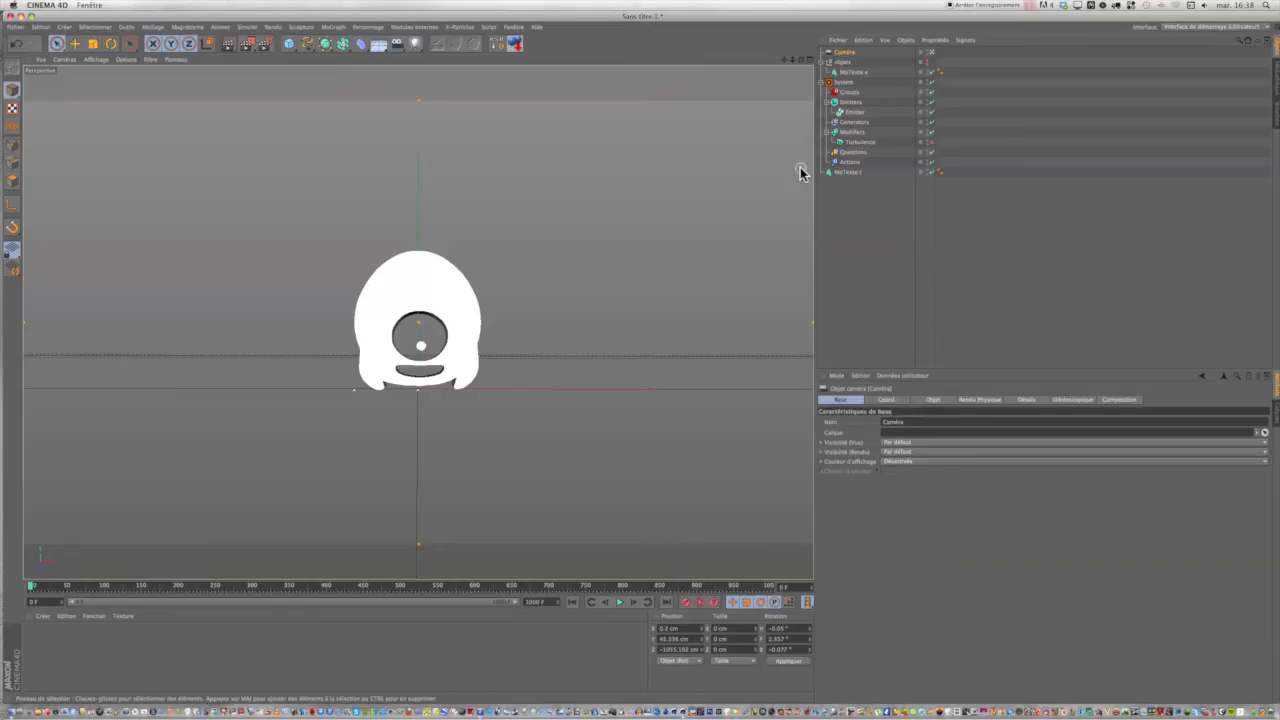
Add a Protection tag to the camera and put MoTexte t back into the objets group.
left_click(932, 41)
mouse_move(940, 56)
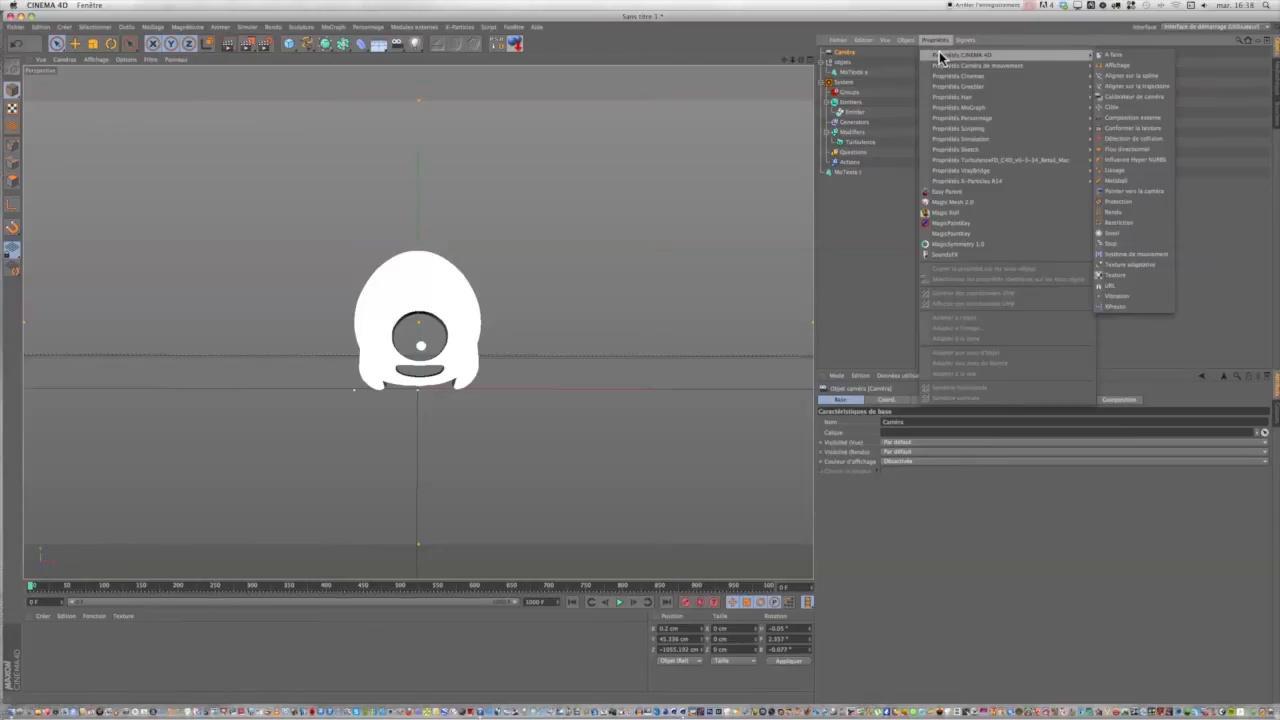
left_click(1106, 203)
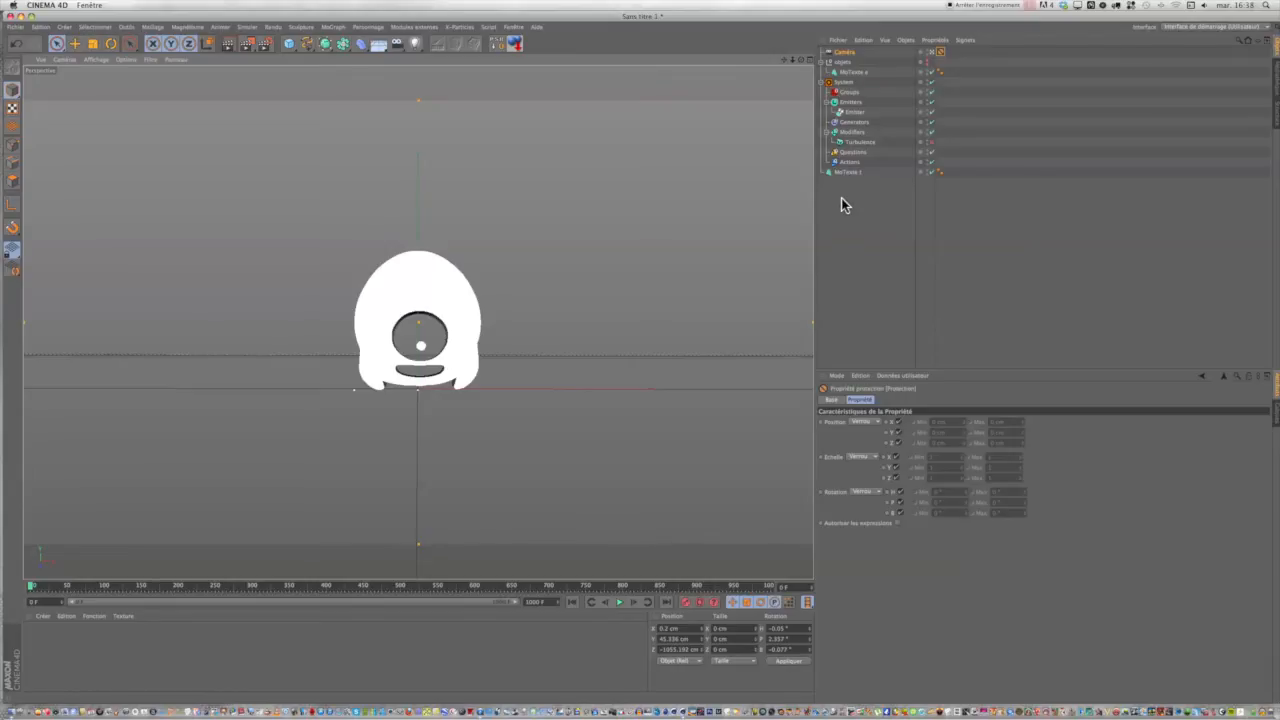
left_click_drag(837, 177, 845, 68)
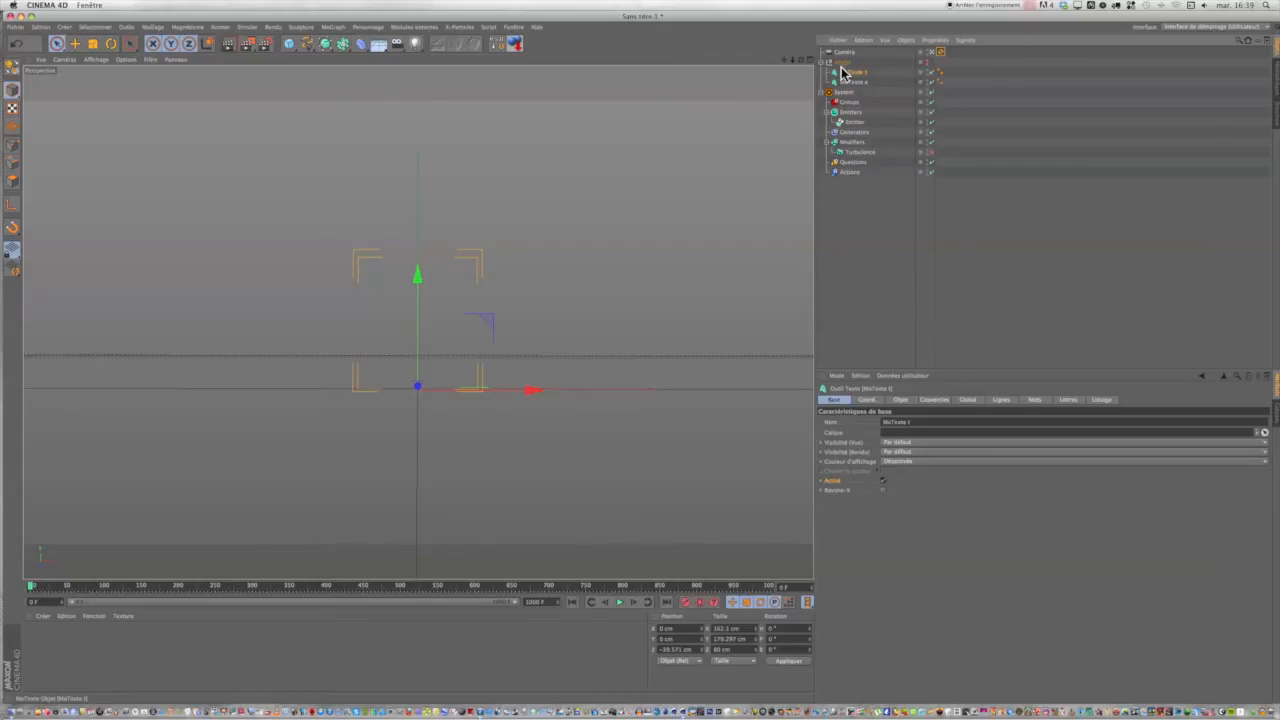
Leave the camera view, play the burst to about frame 218, and scrub back to about frame 206.
left_click(936, 55)
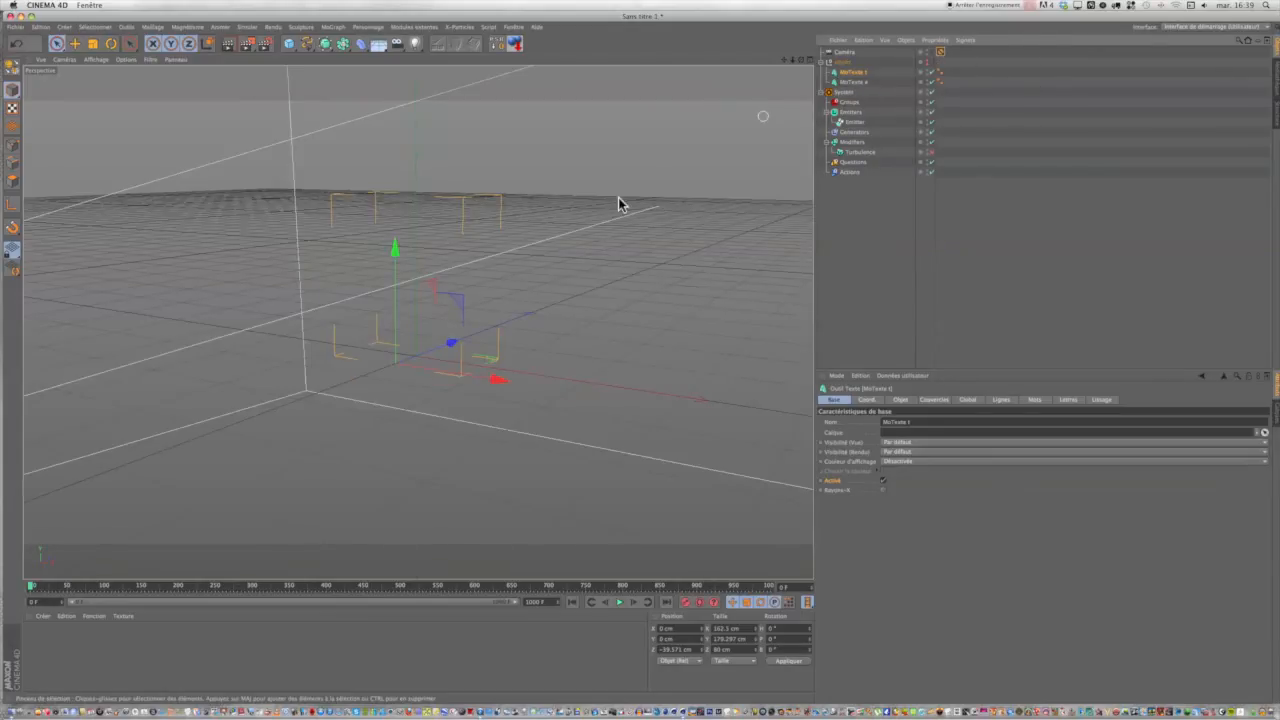
left_click_drag(784, 58, 641, 363)
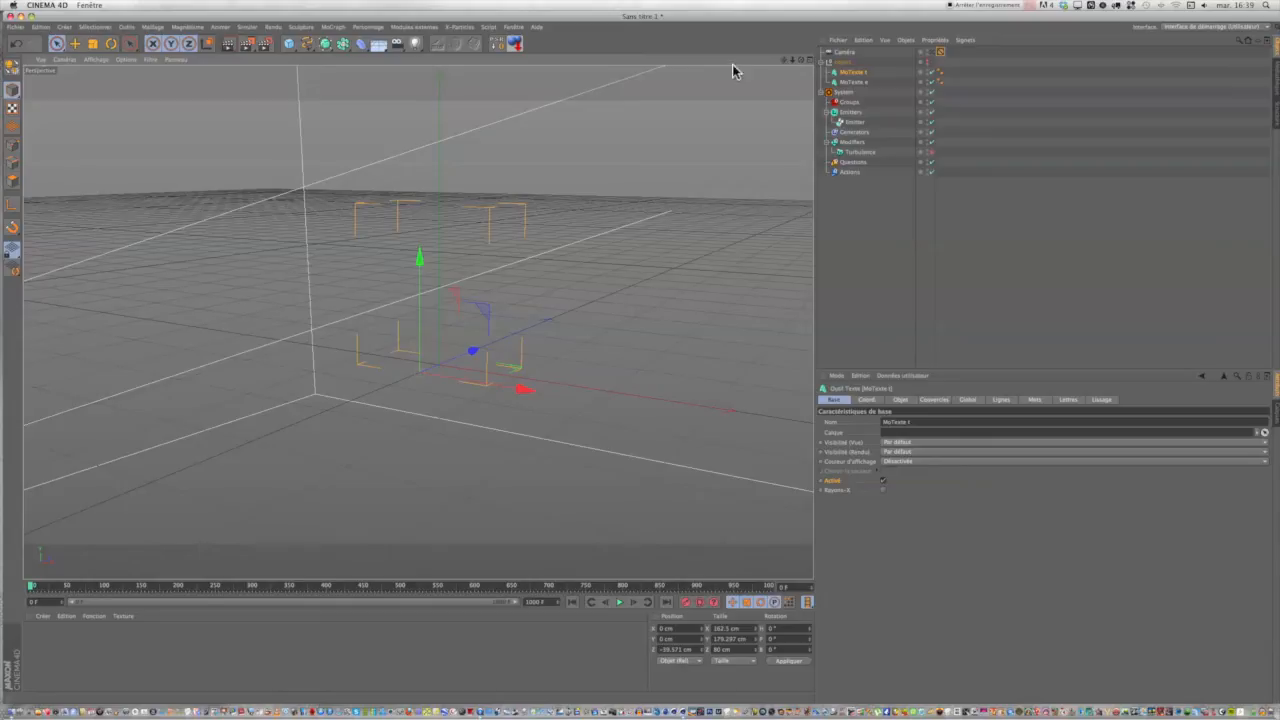
left_click(619, 602)
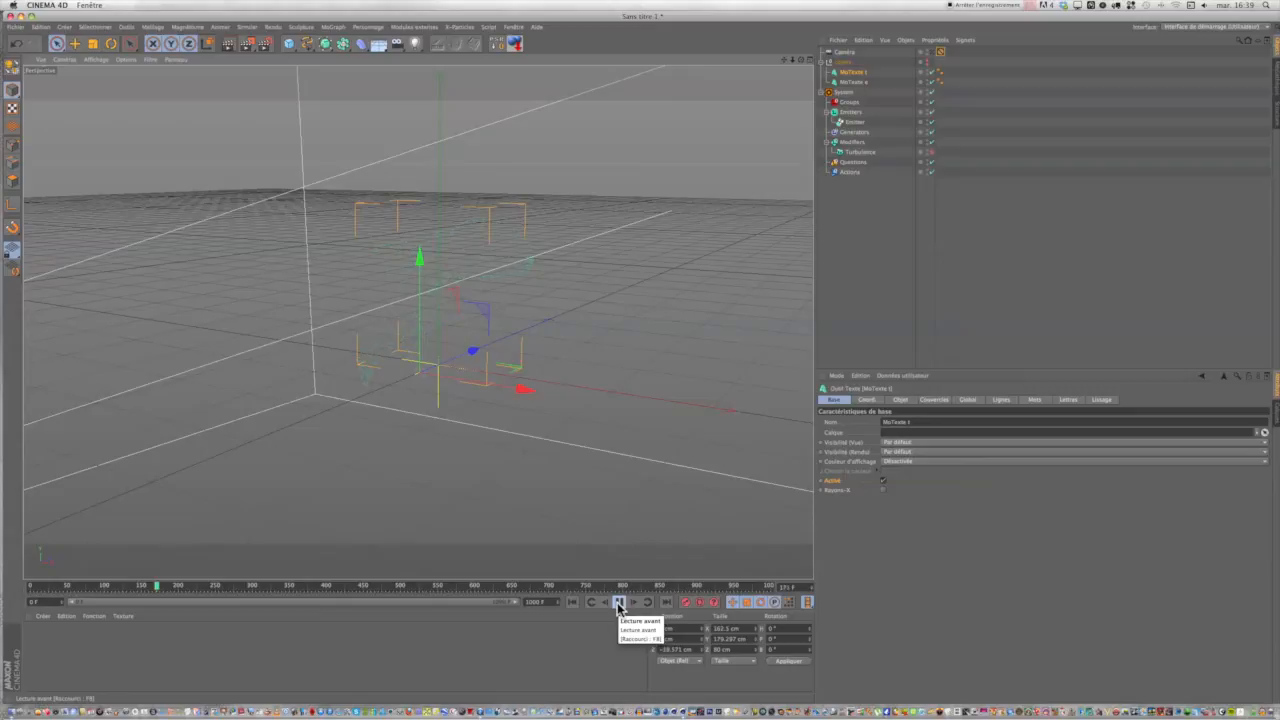
left_click(619, 602)
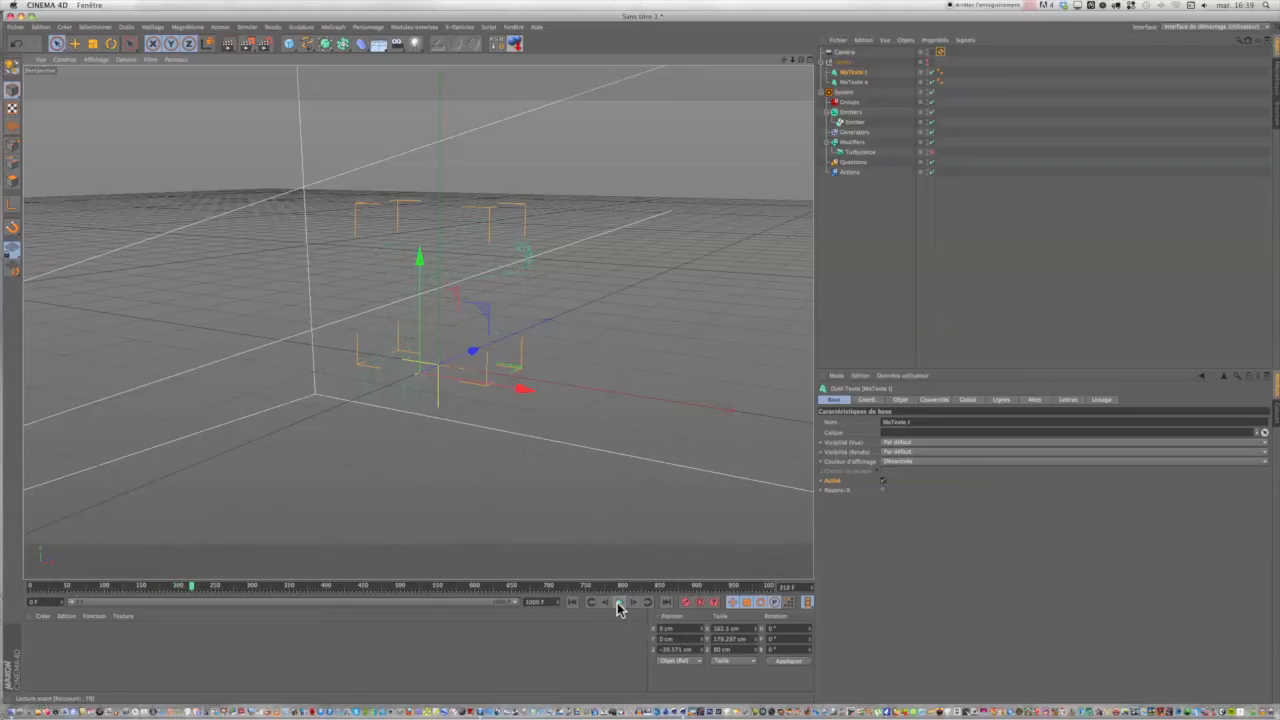
left_click_drag(191, 589, 180, 589)
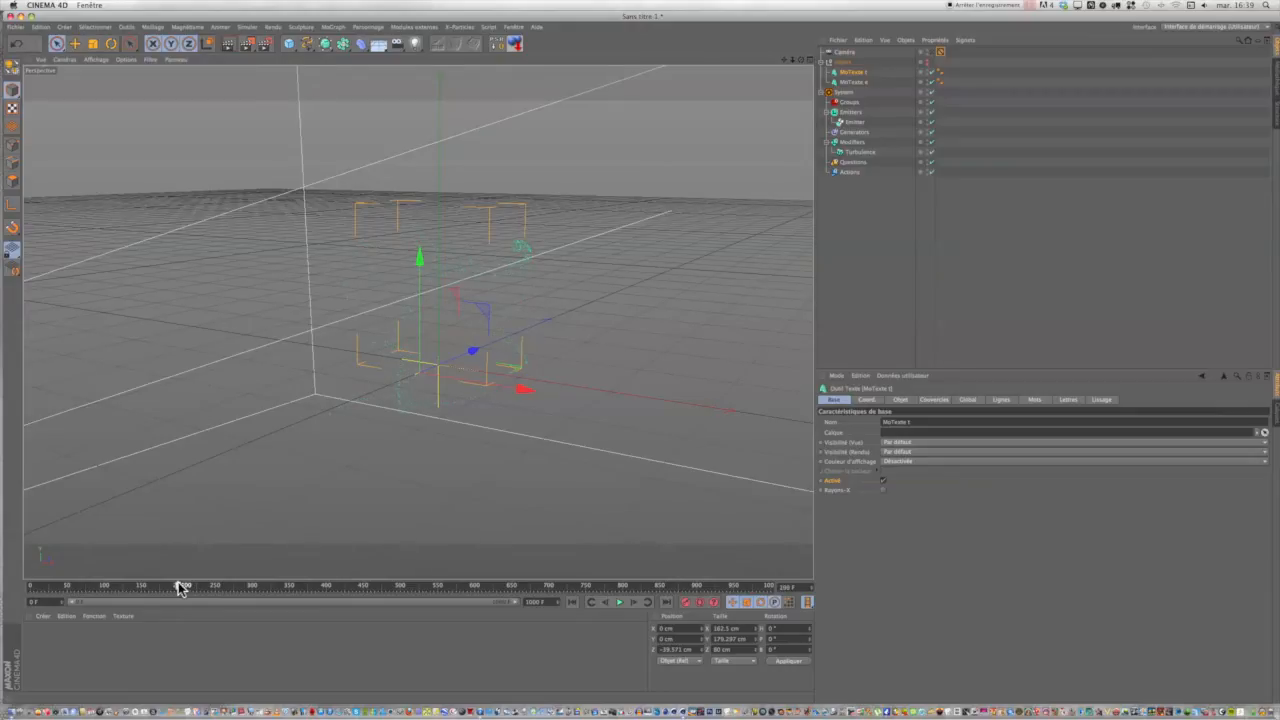
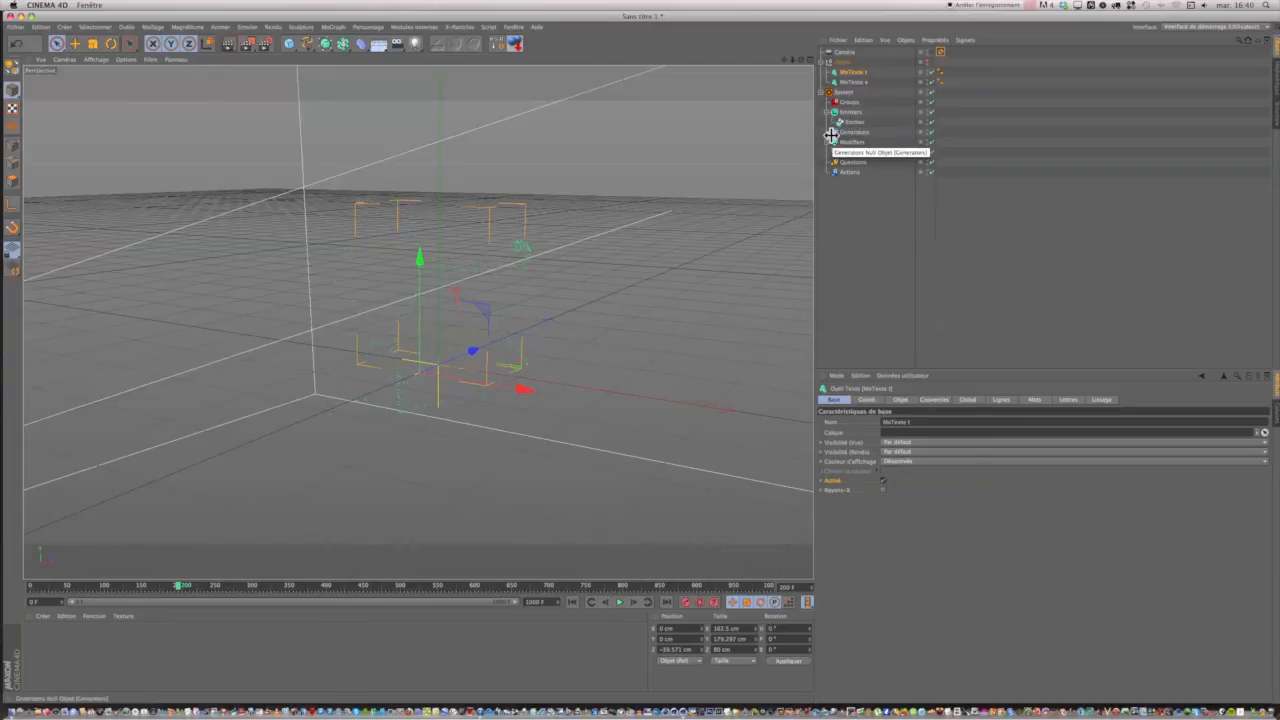
Add a Cover/Target modifier to the X-Particles System object.
left_click(848, 93)
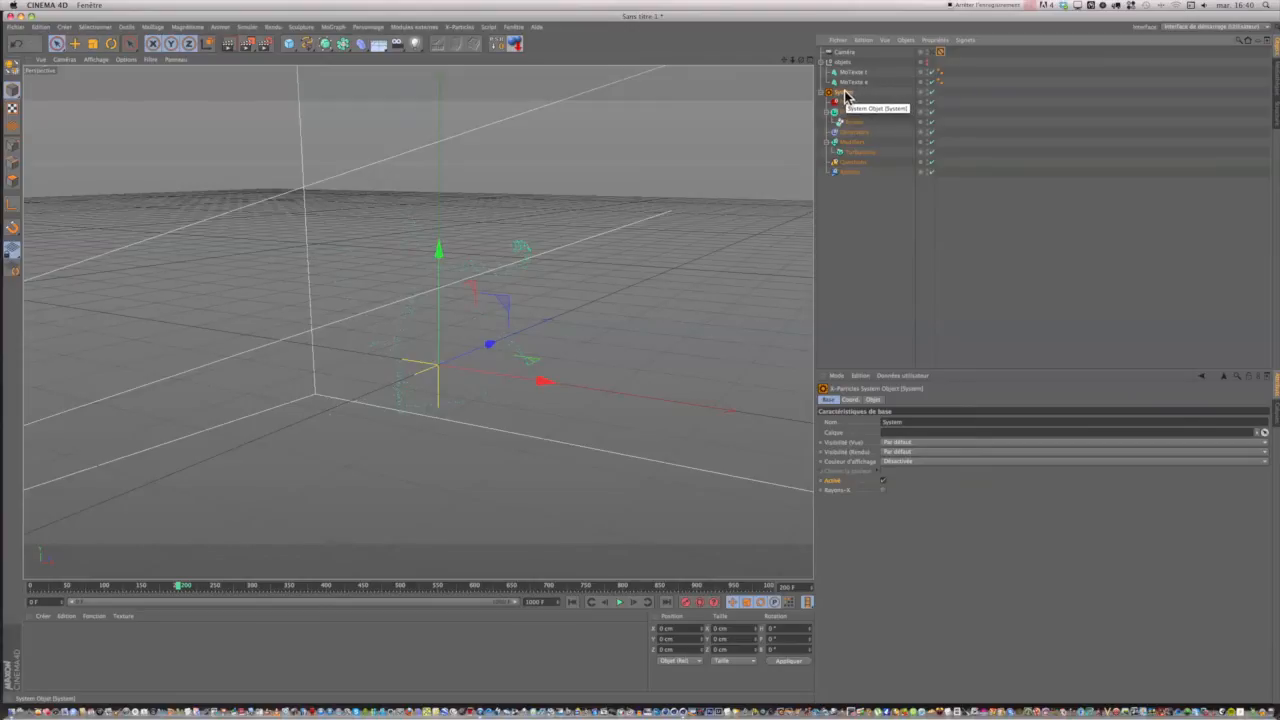
left_click(872, 400)
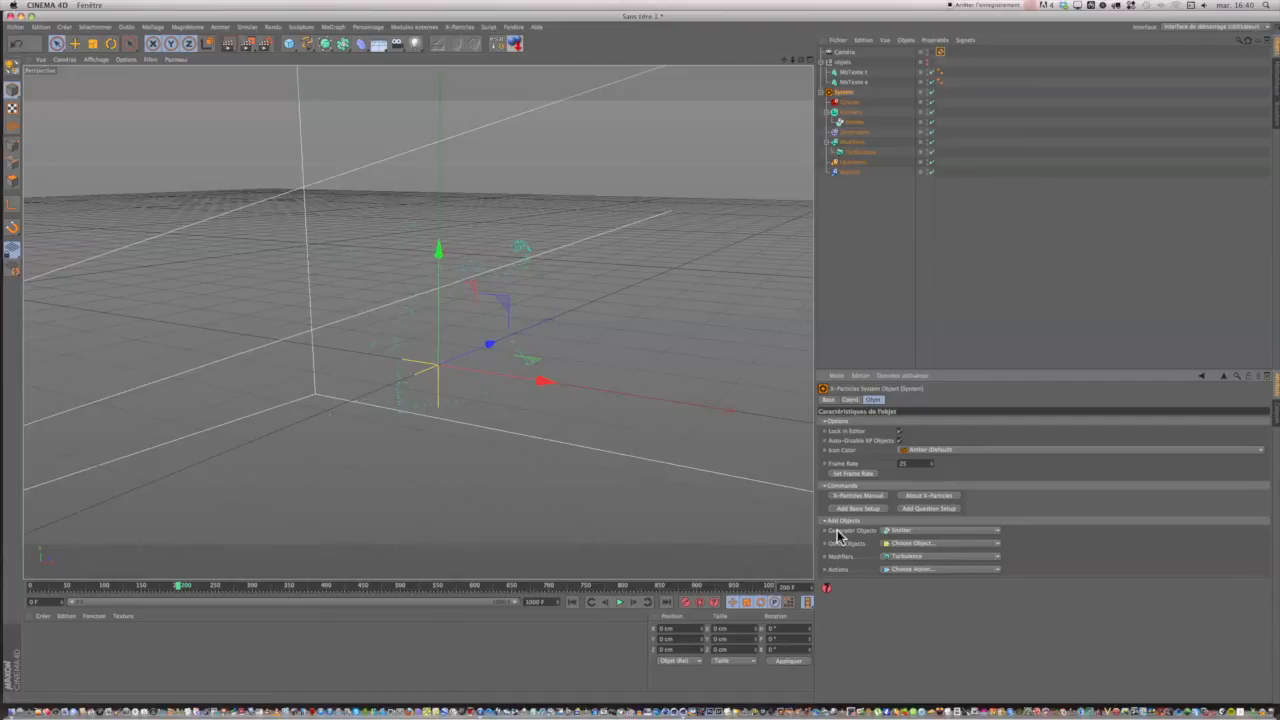
left_click(898, 557)
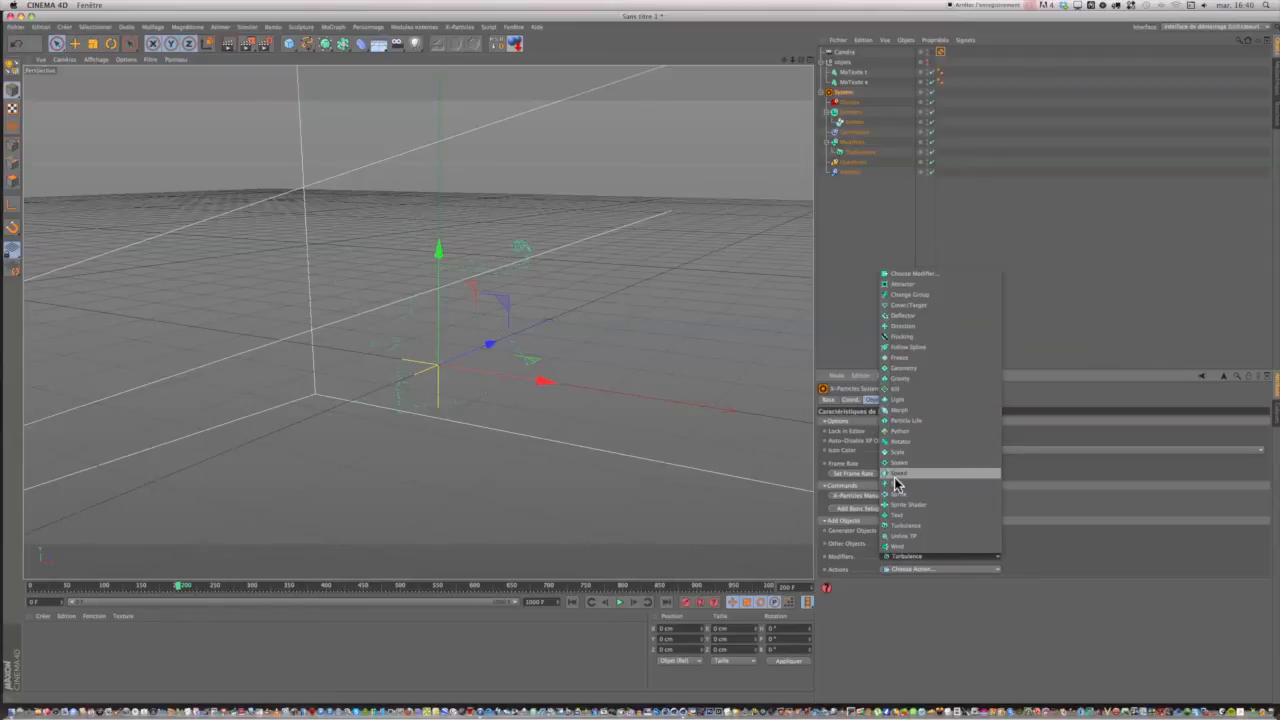
left_click(909, 305)
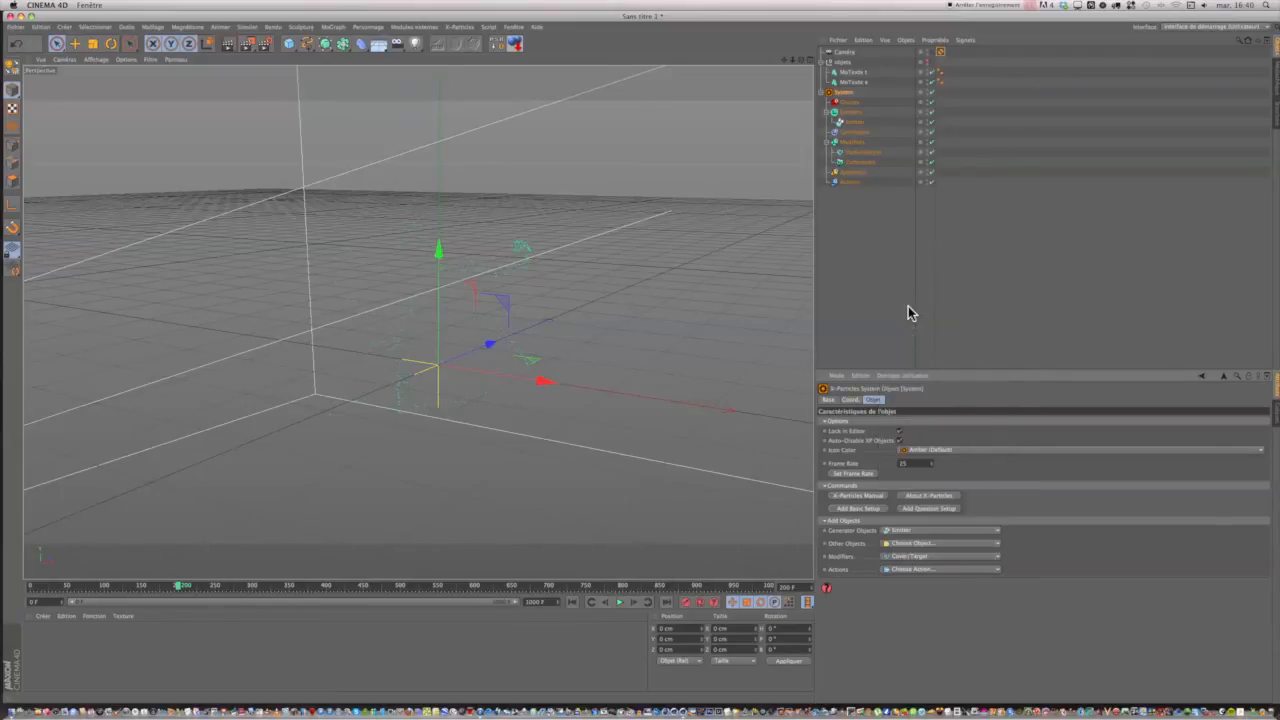
Assign MoTexte t as the Cover/Target modifier's target object, keeping the mode set to Independent.
left_click(856, 154)
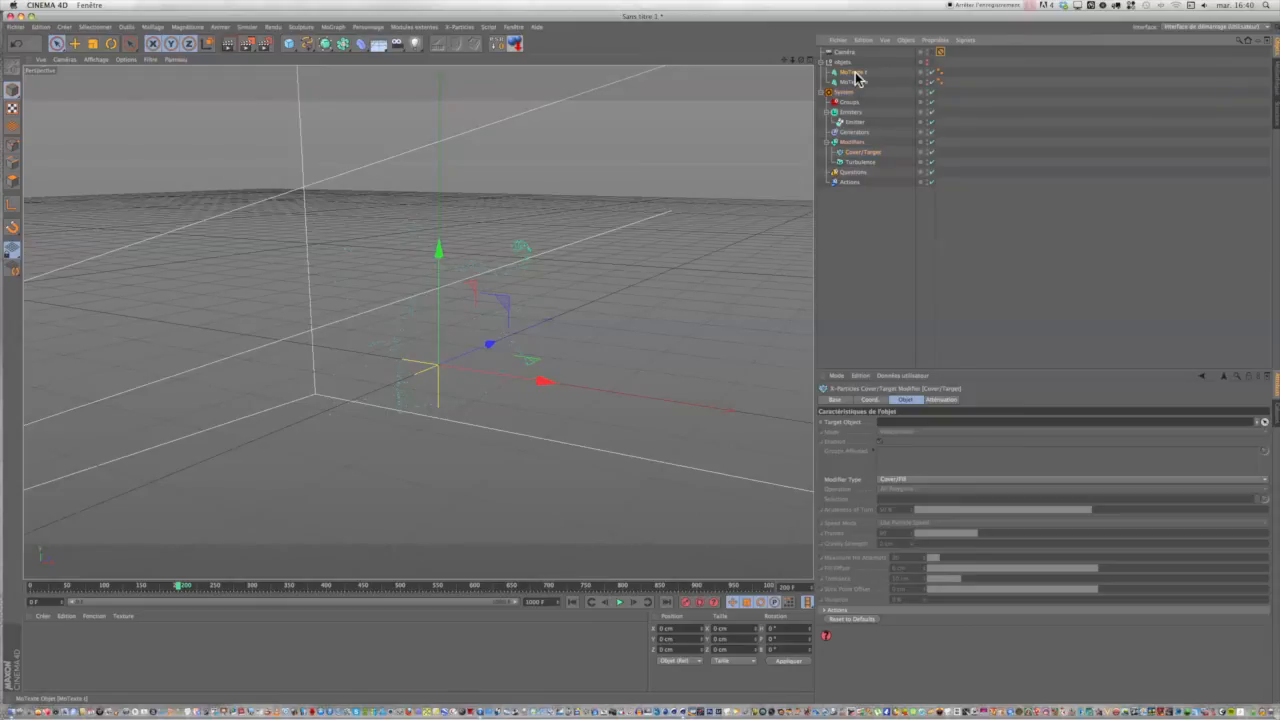
left_click_drag(854, 73, 887, 118)
left_click_drag(933, 390, 922, 420)
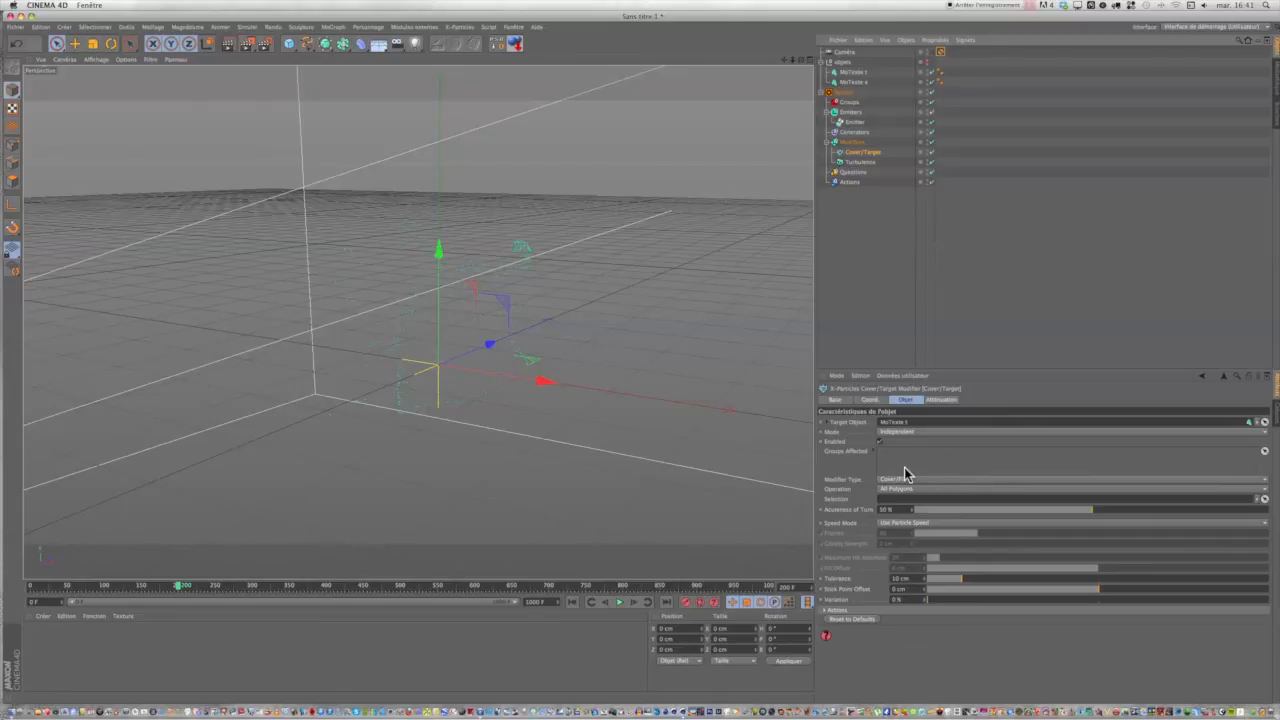
left_click(910, 431)
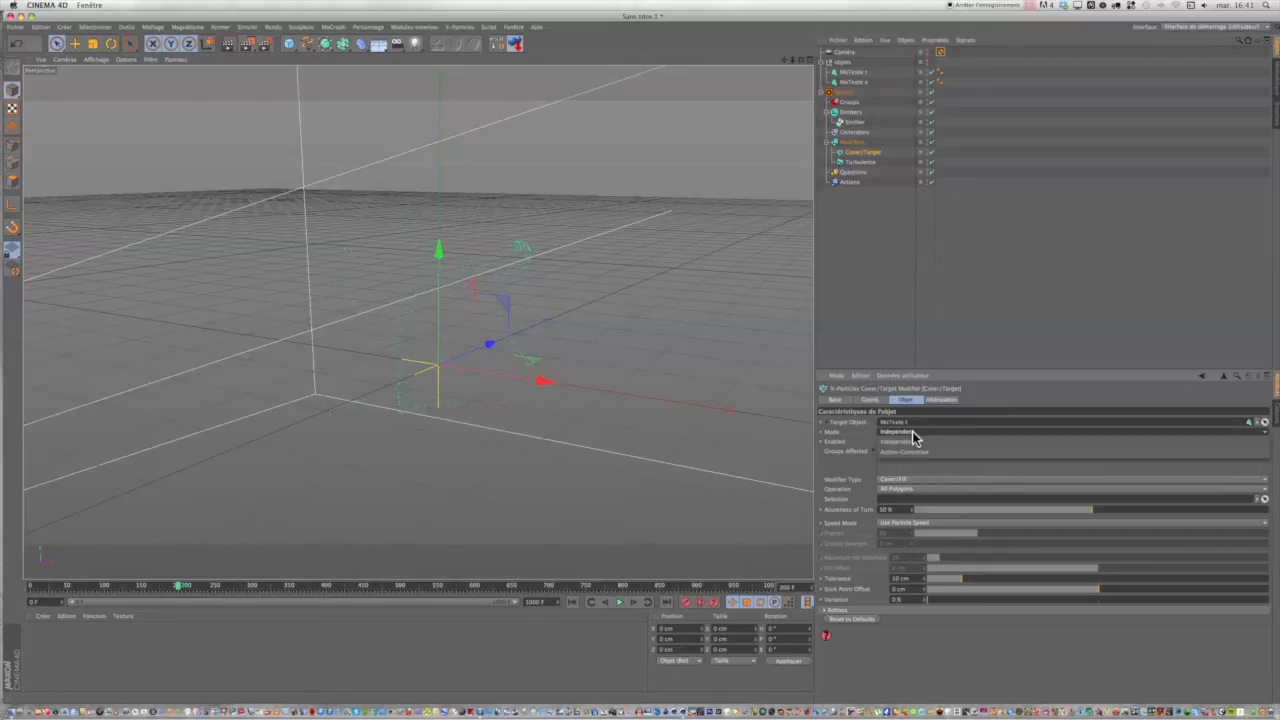
left_click(912, 441)
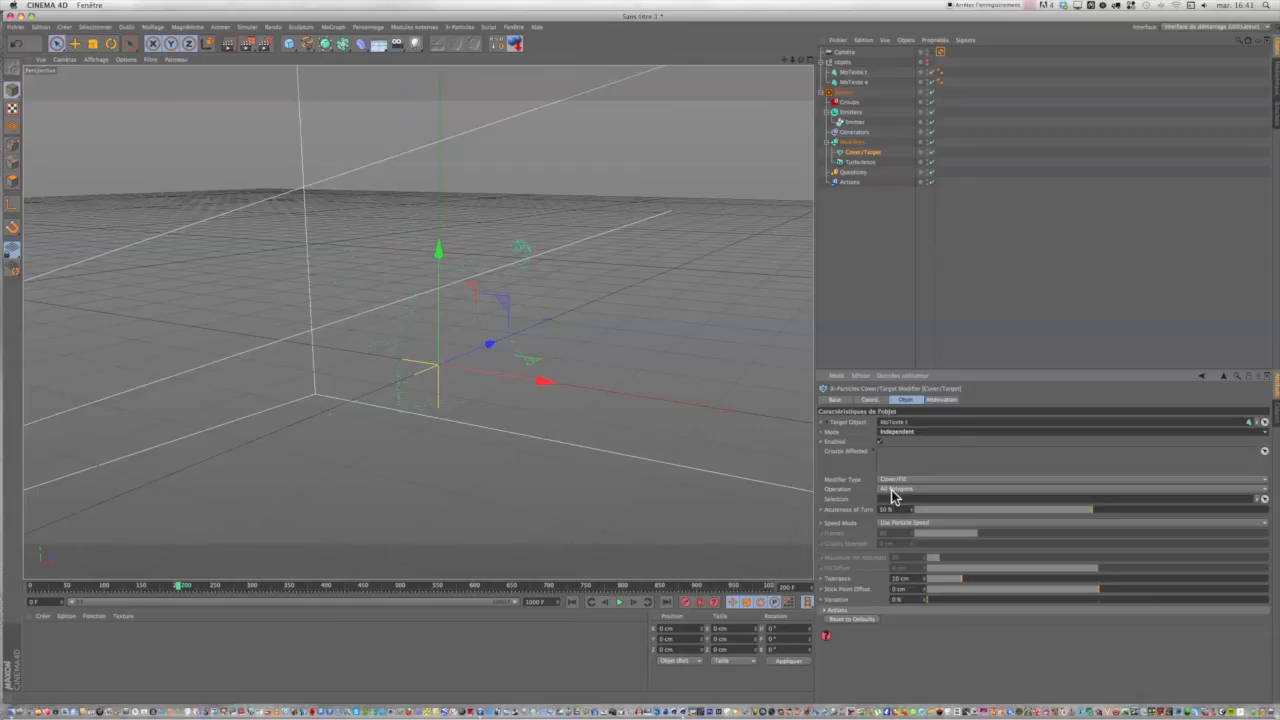
Set the Cover/Target modifier's Operation to Object Volume and its Speed Mode to Set Frames to Reach Target.
left_click(894, 489)
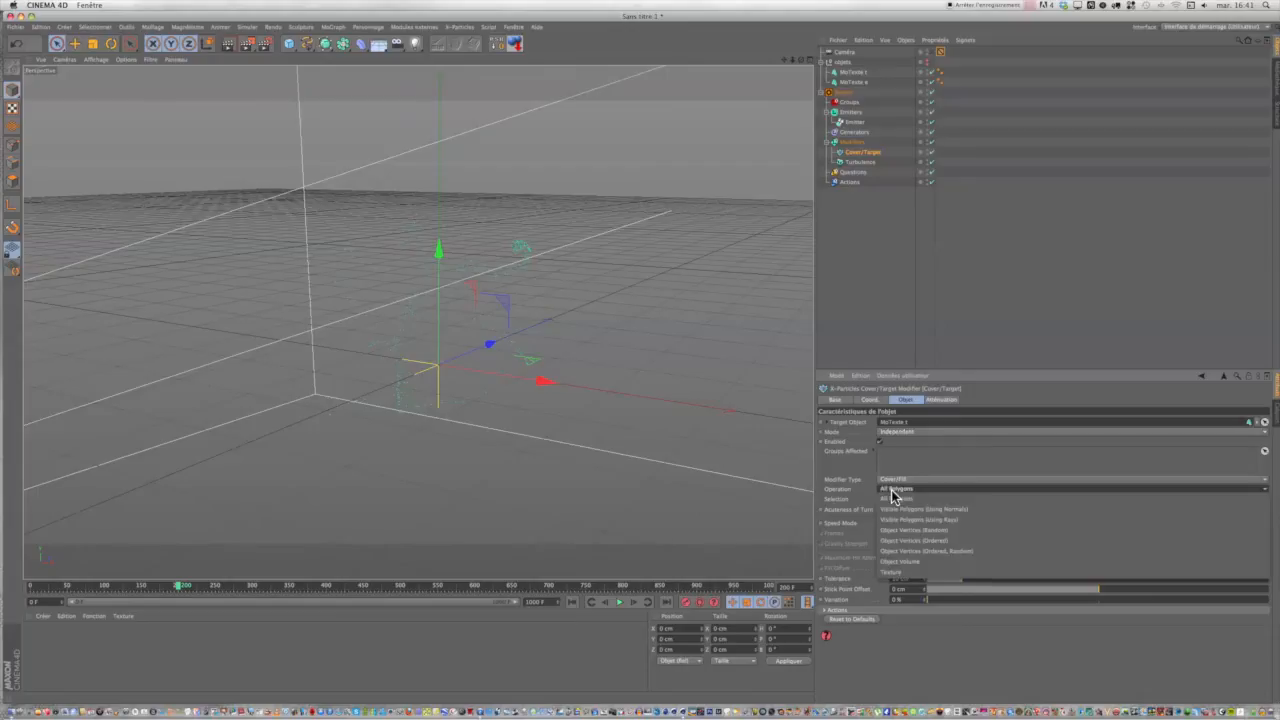
left_click(899, 563)
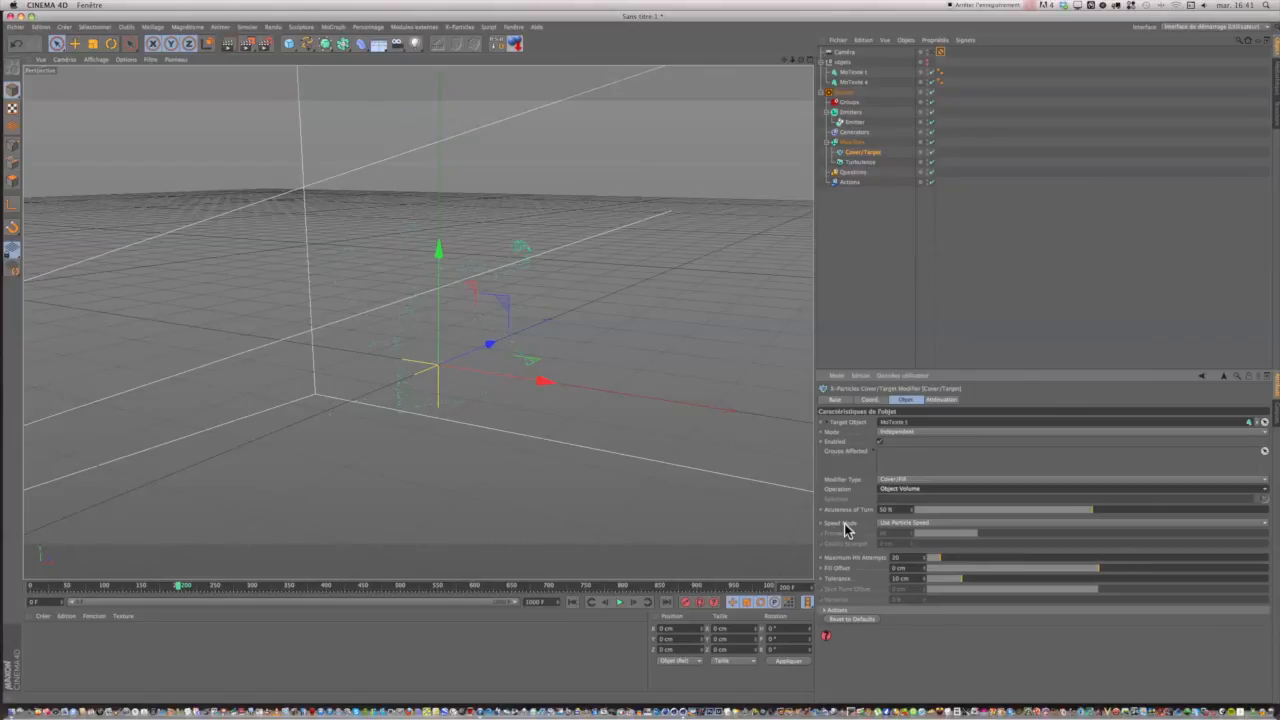
left_click(898, 523)
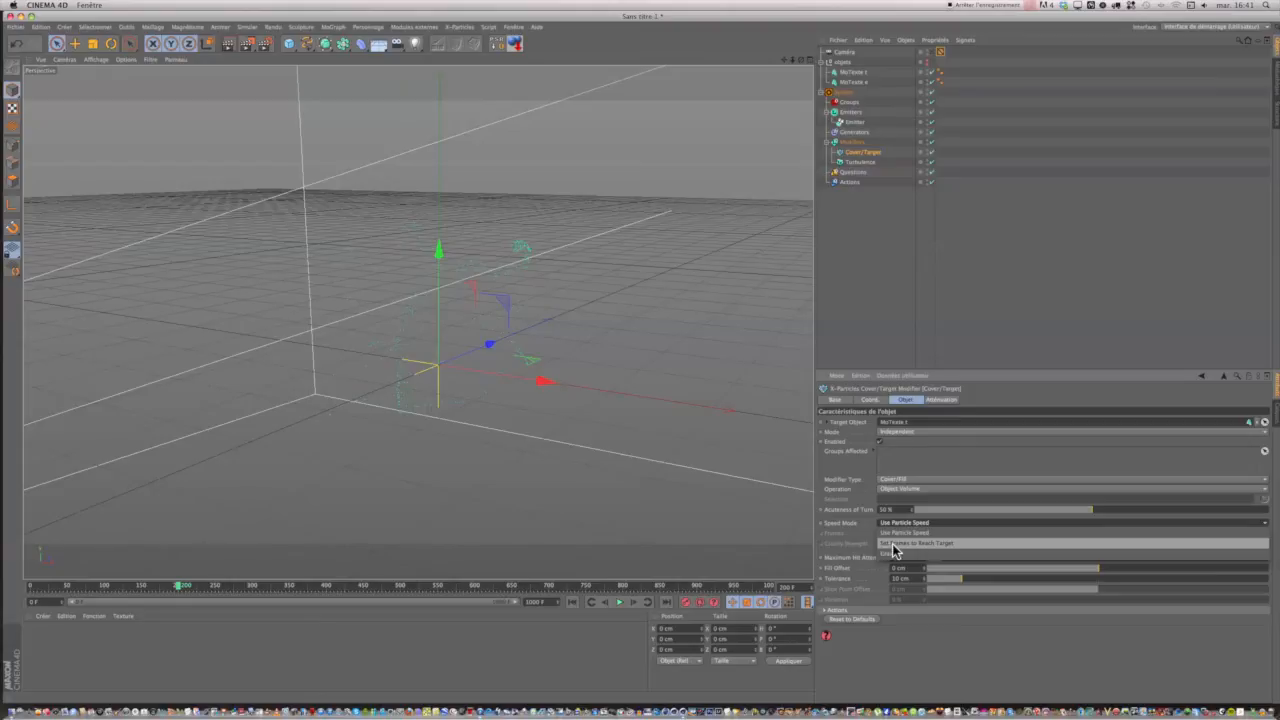
left_click(890, 544)
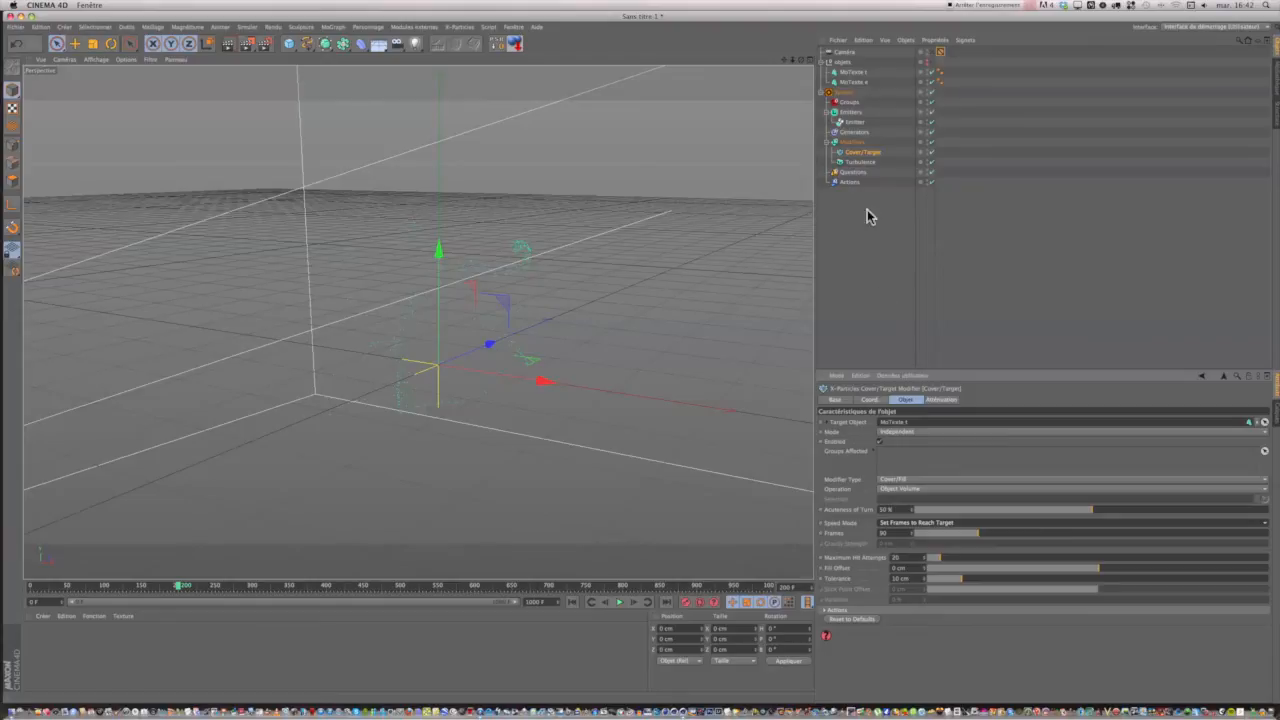
Rename the Cover/Target modifier as Cover/Target t.
left_click(871, 157)
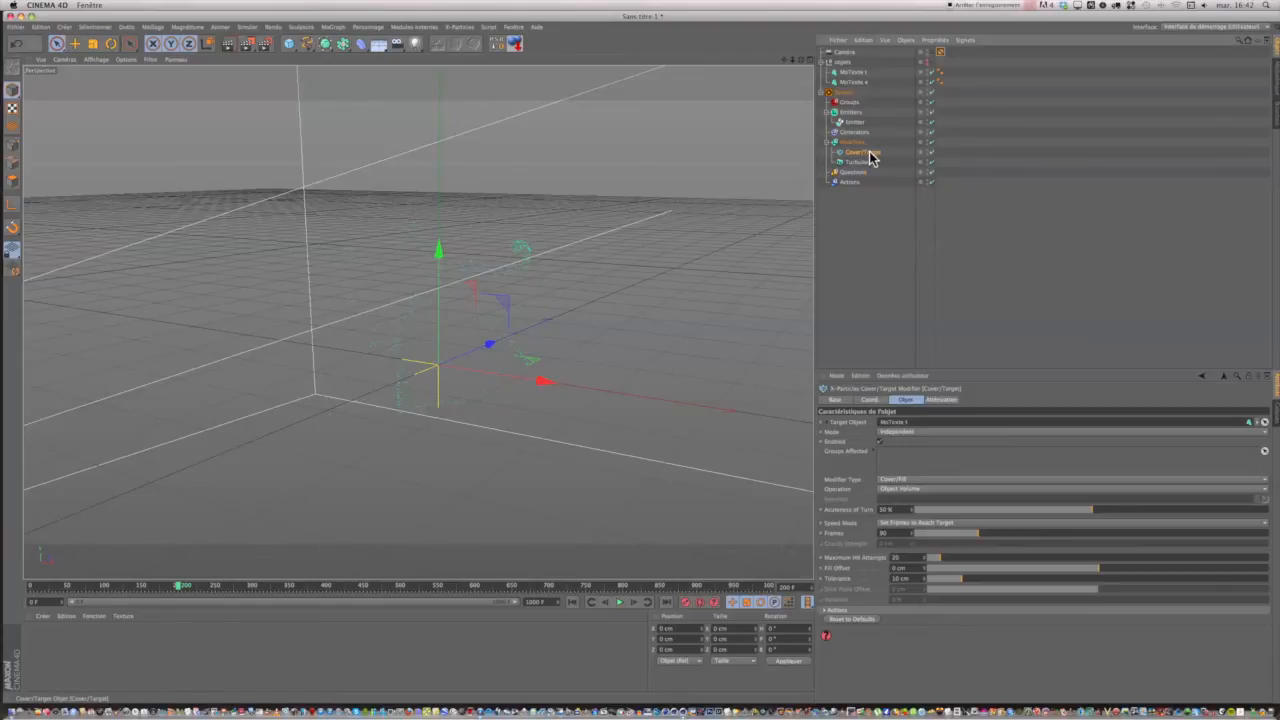
double_click(871, 153)
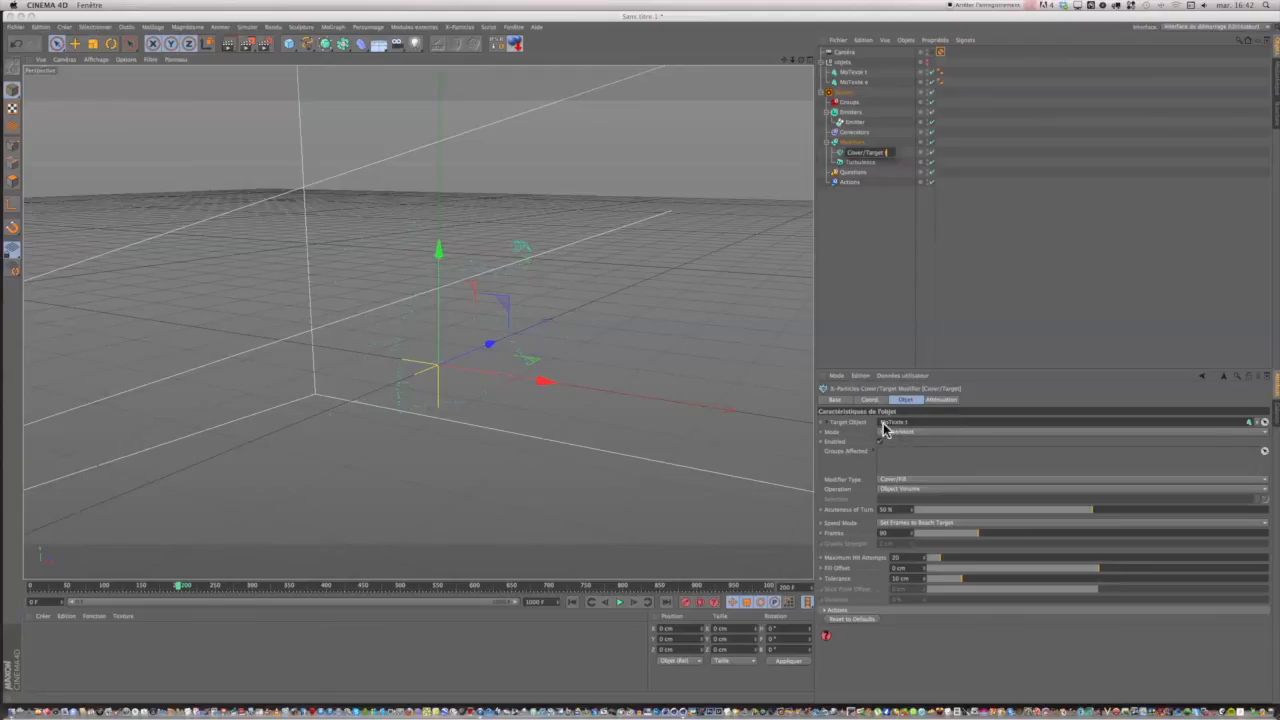
left_click(872, 219)
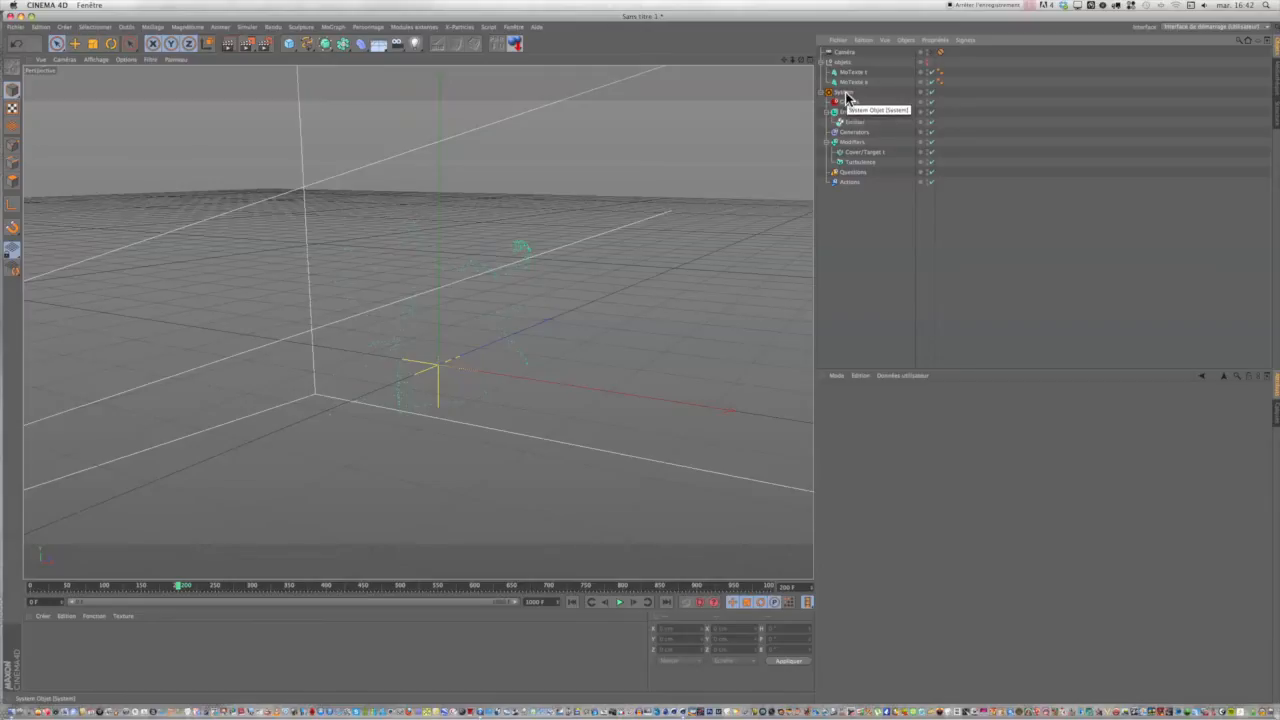
Add a question to the emitter's Test and Pass Once list and expand the Questions group in the object hierarchy.
left_click(853, 122)
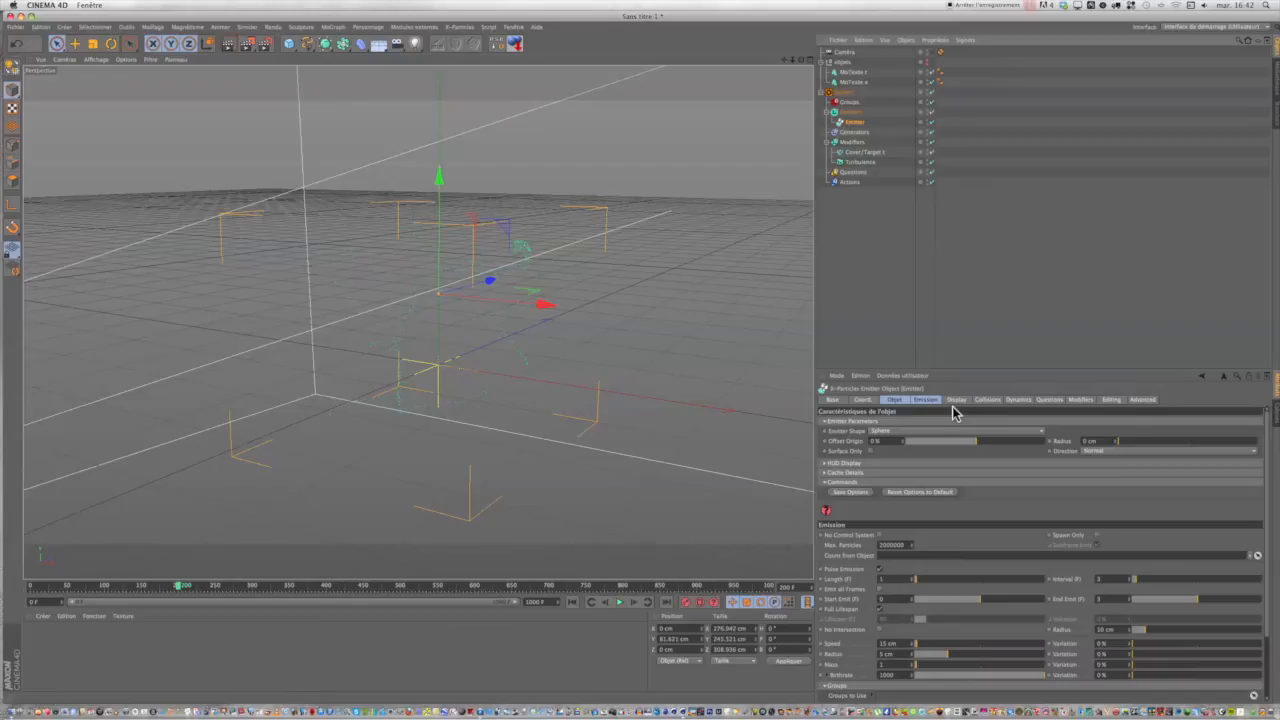
left_click(1049, 400)
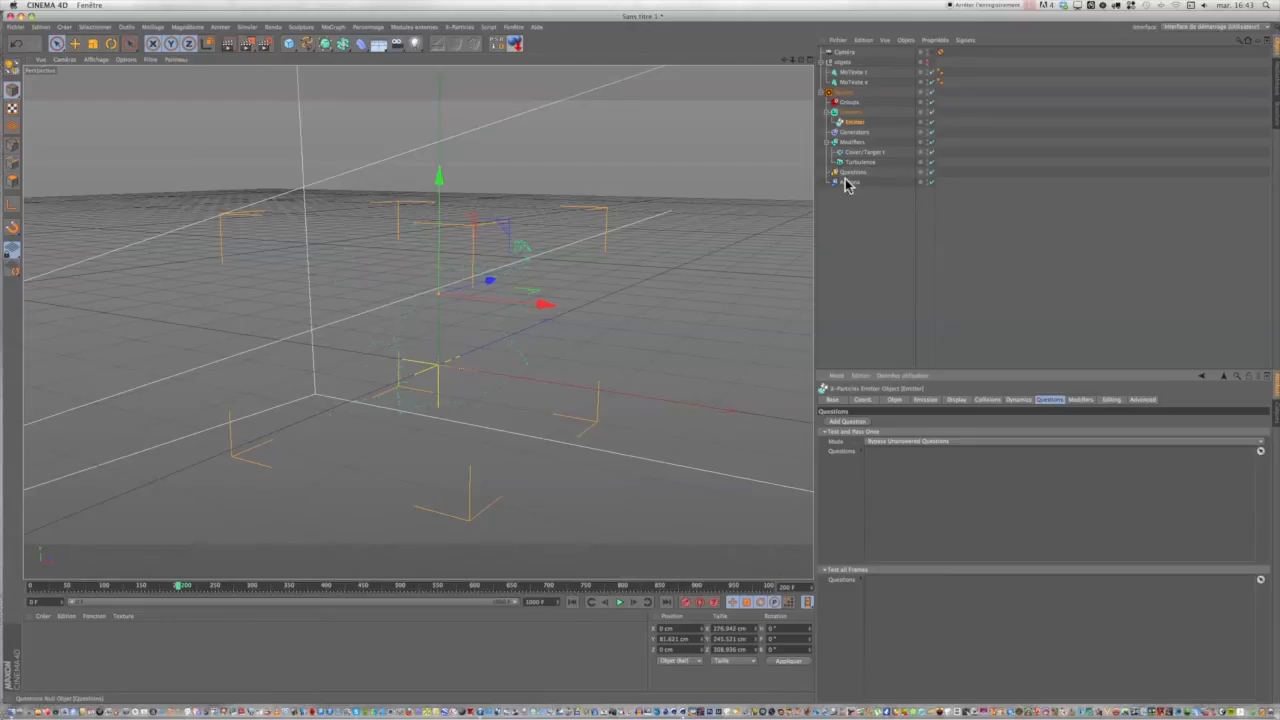
left_click(844, 423)
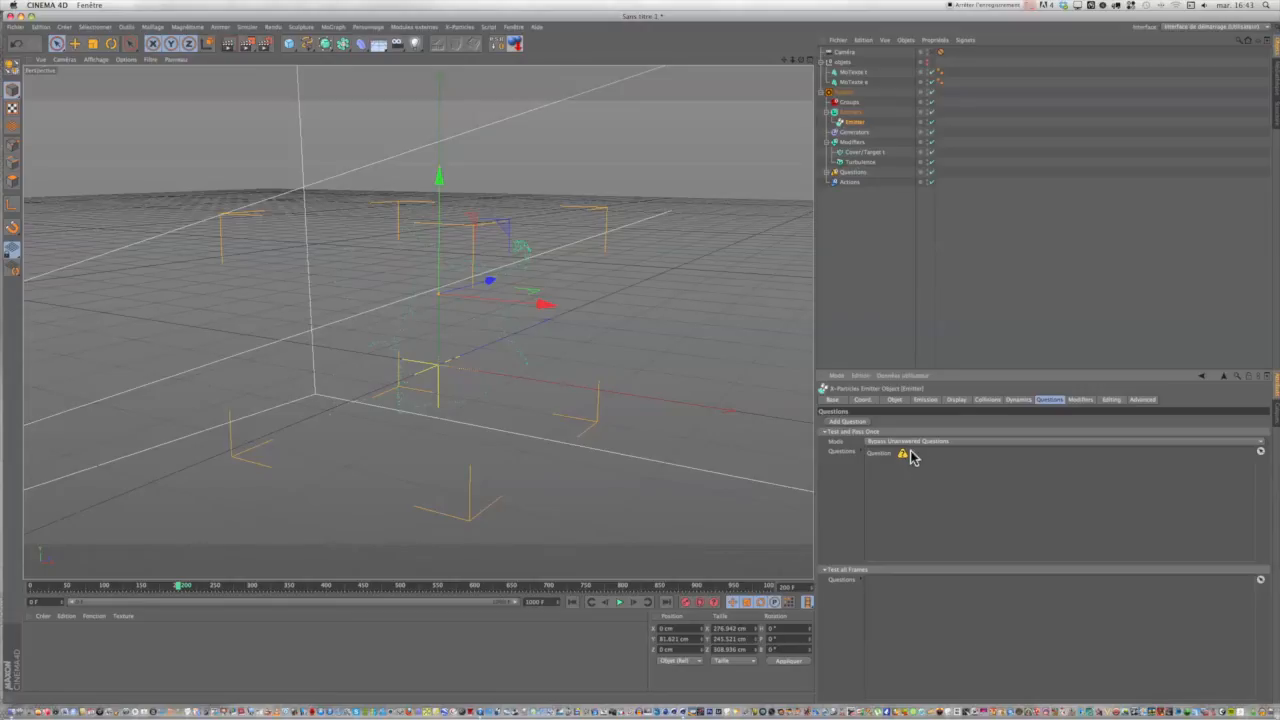
left_click(827, 172)
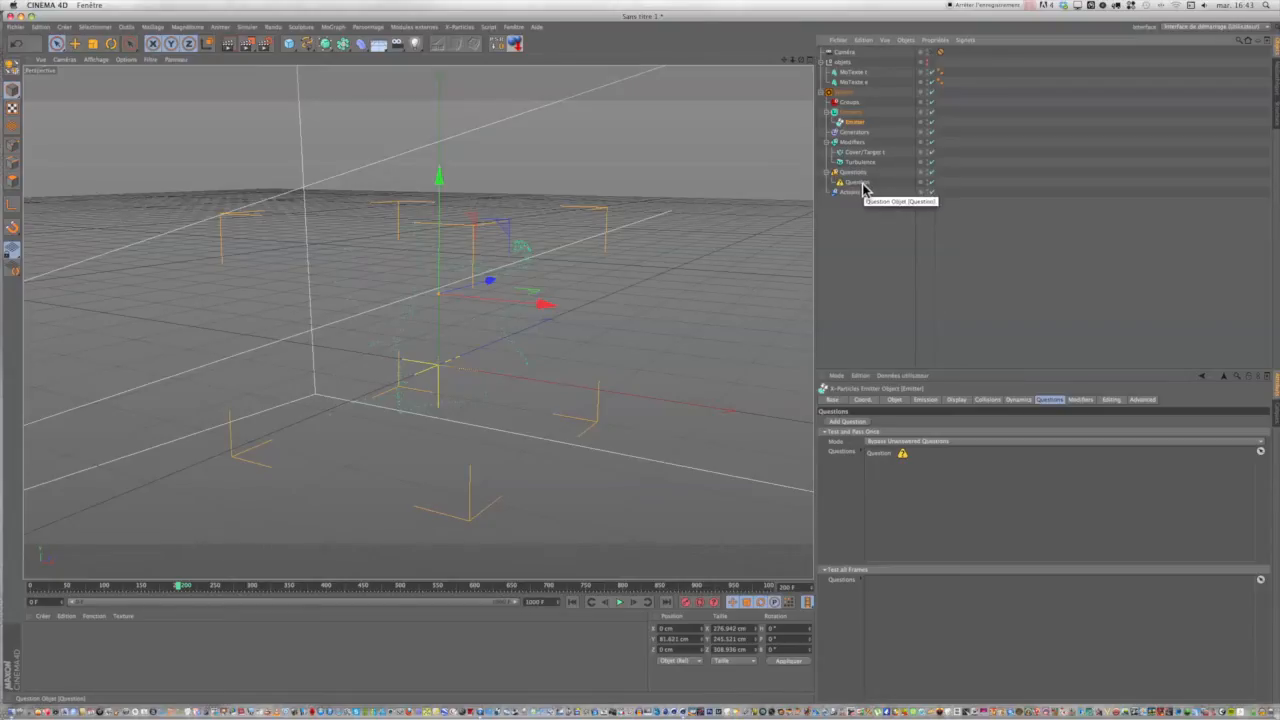
Add an action to the new Particle Age question, expand the Actions group, and review the links from emitter to question to action.
left_click(849, 186)
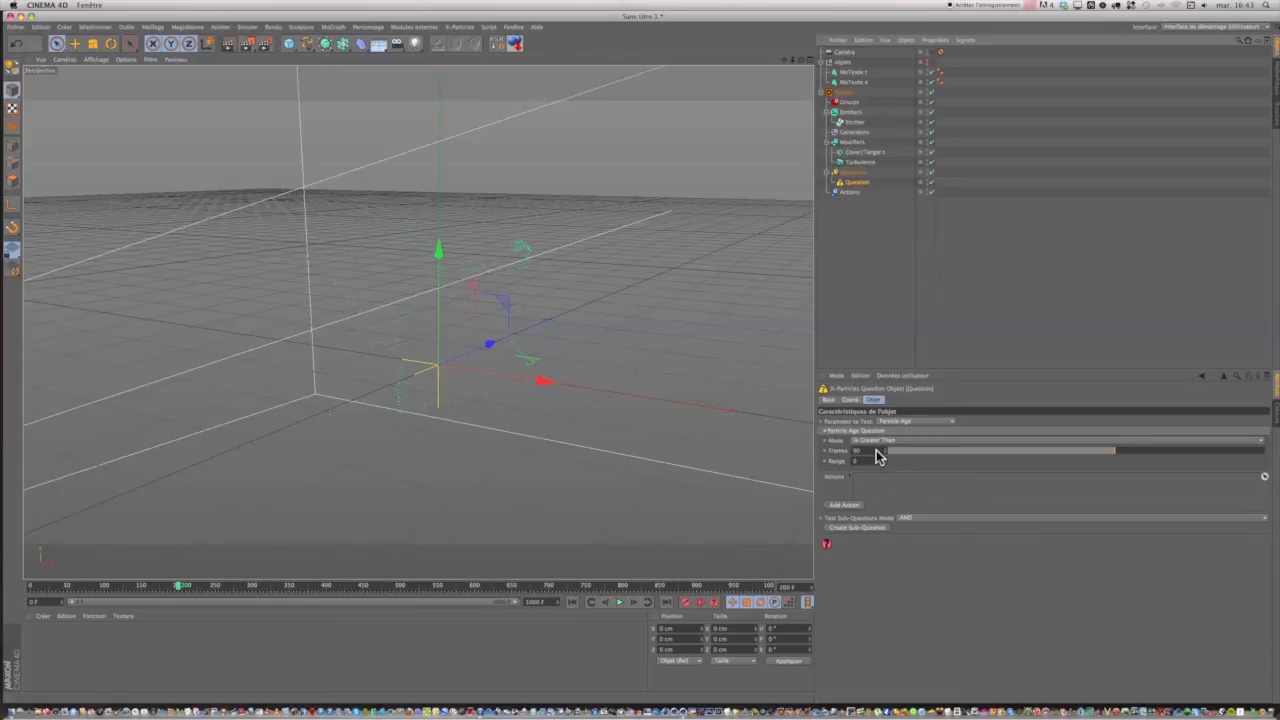
left_click(843, 506)
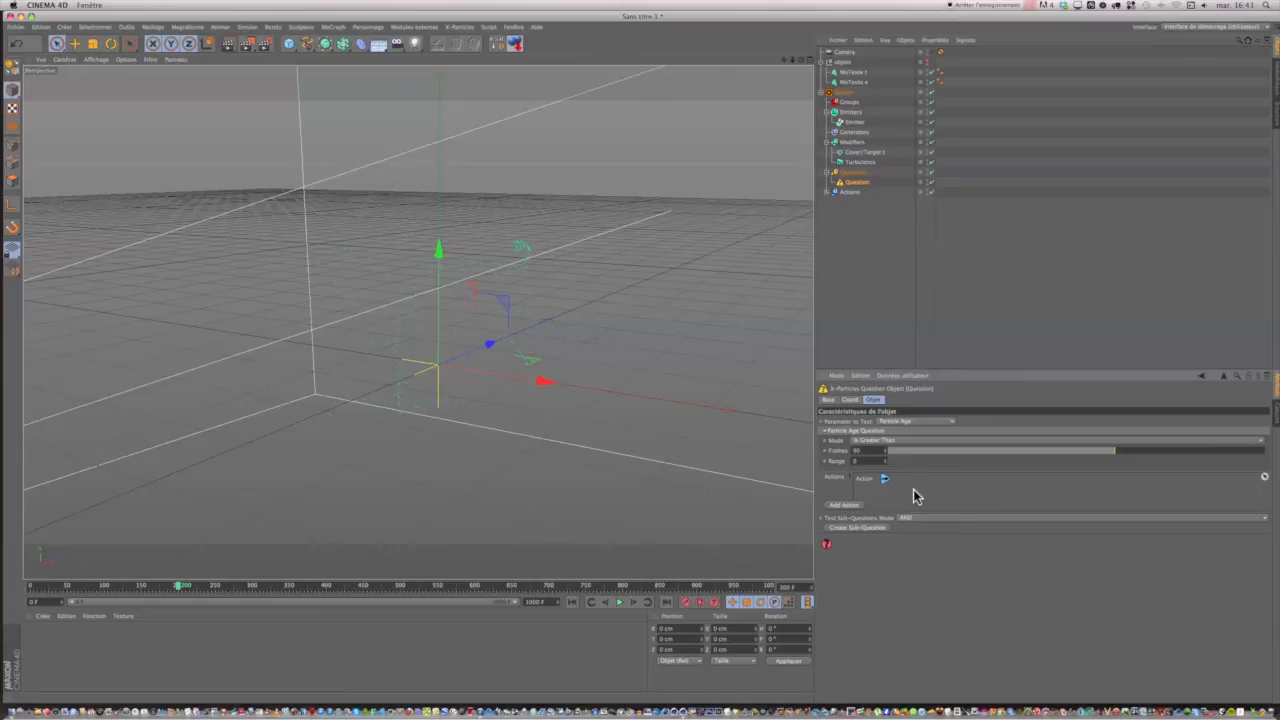
left_click(825, 193)
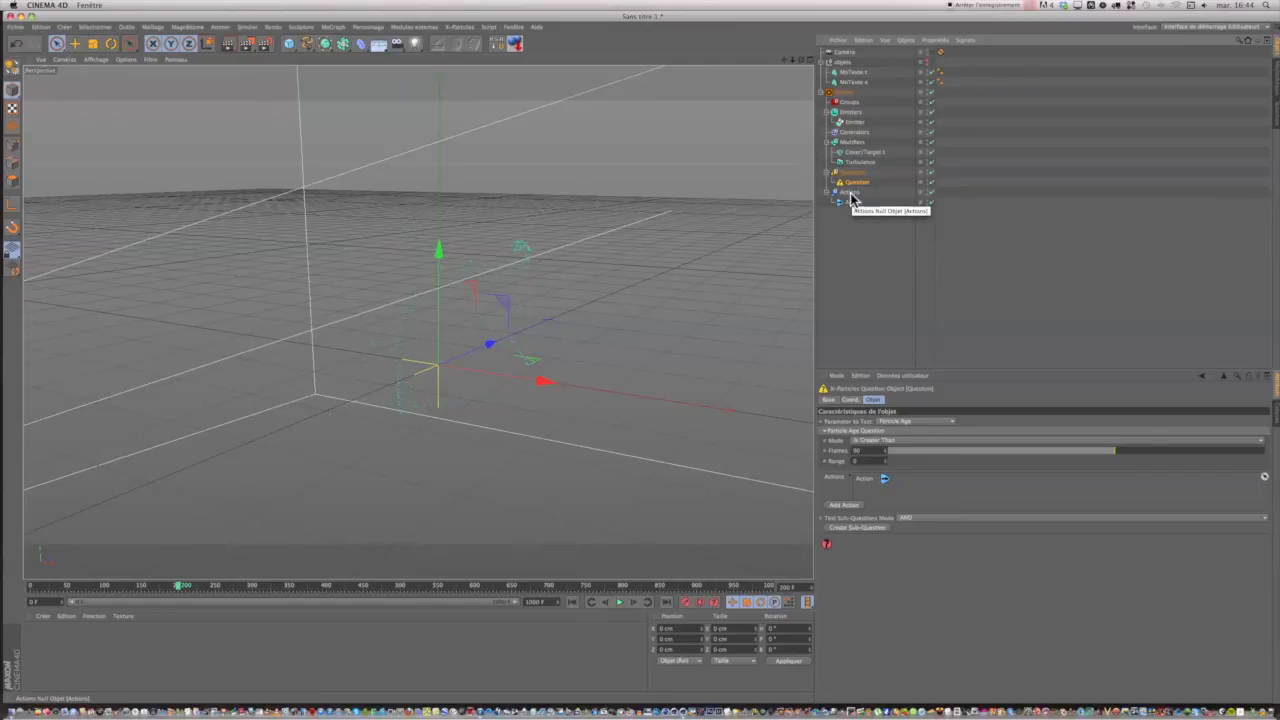
left_click(856, 123)
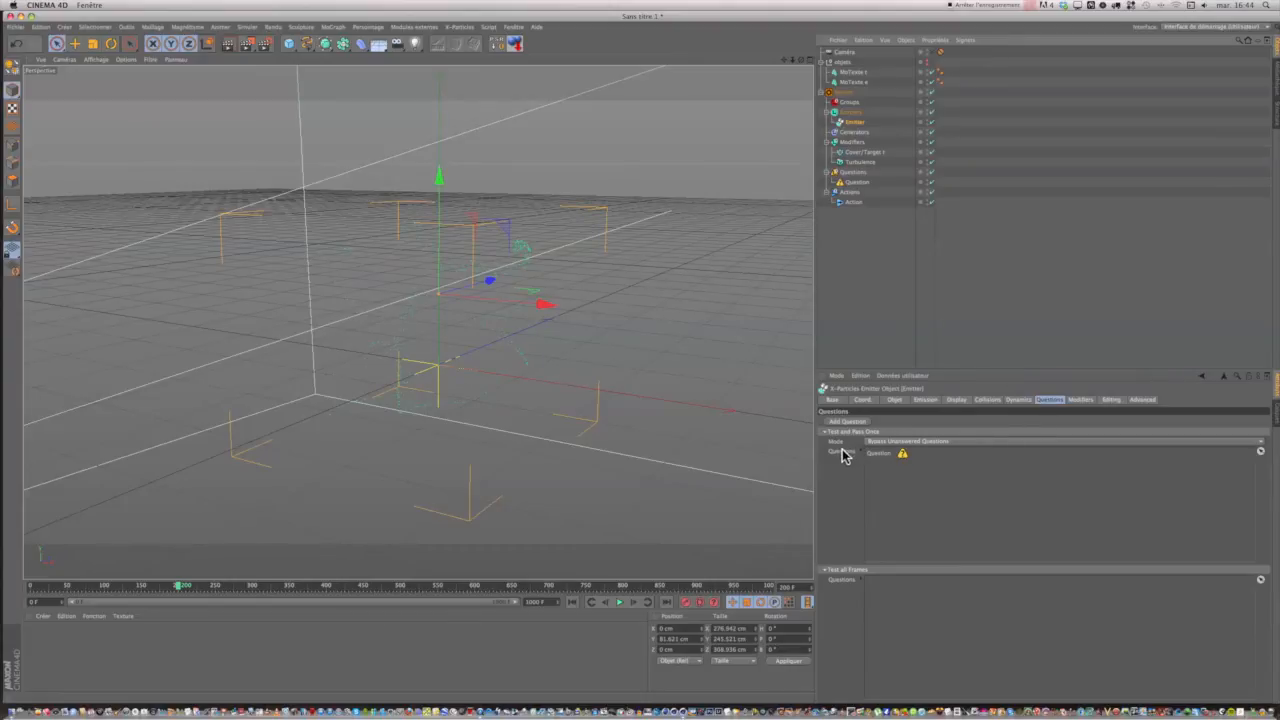
left_click(855, 182)
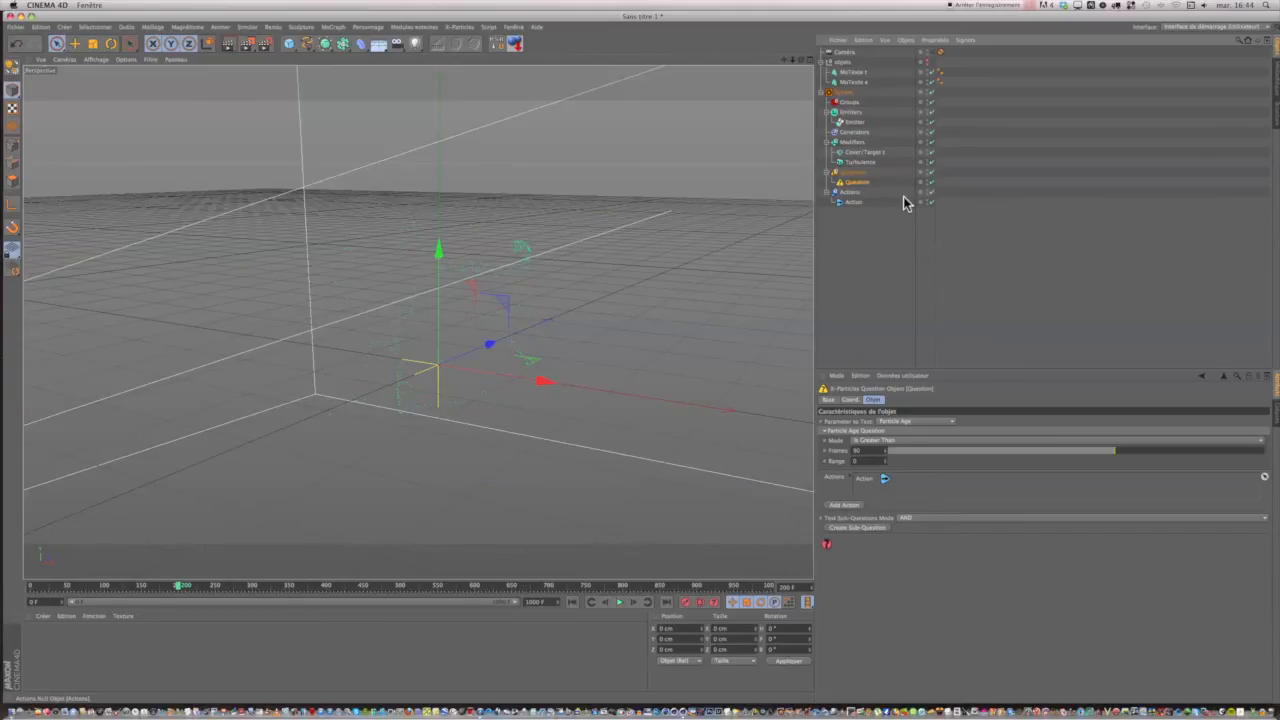
Rename the new action as Action particules vers t.
left_click(850, 204)
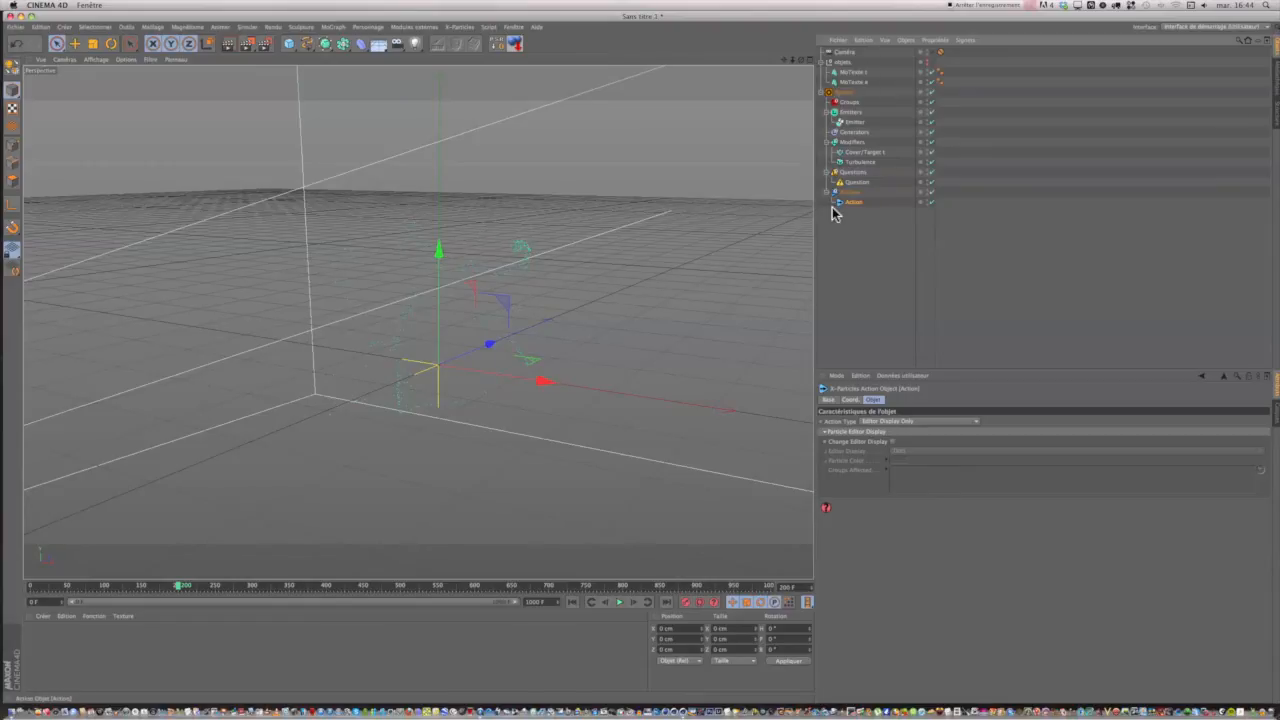
left_click(871, 196)
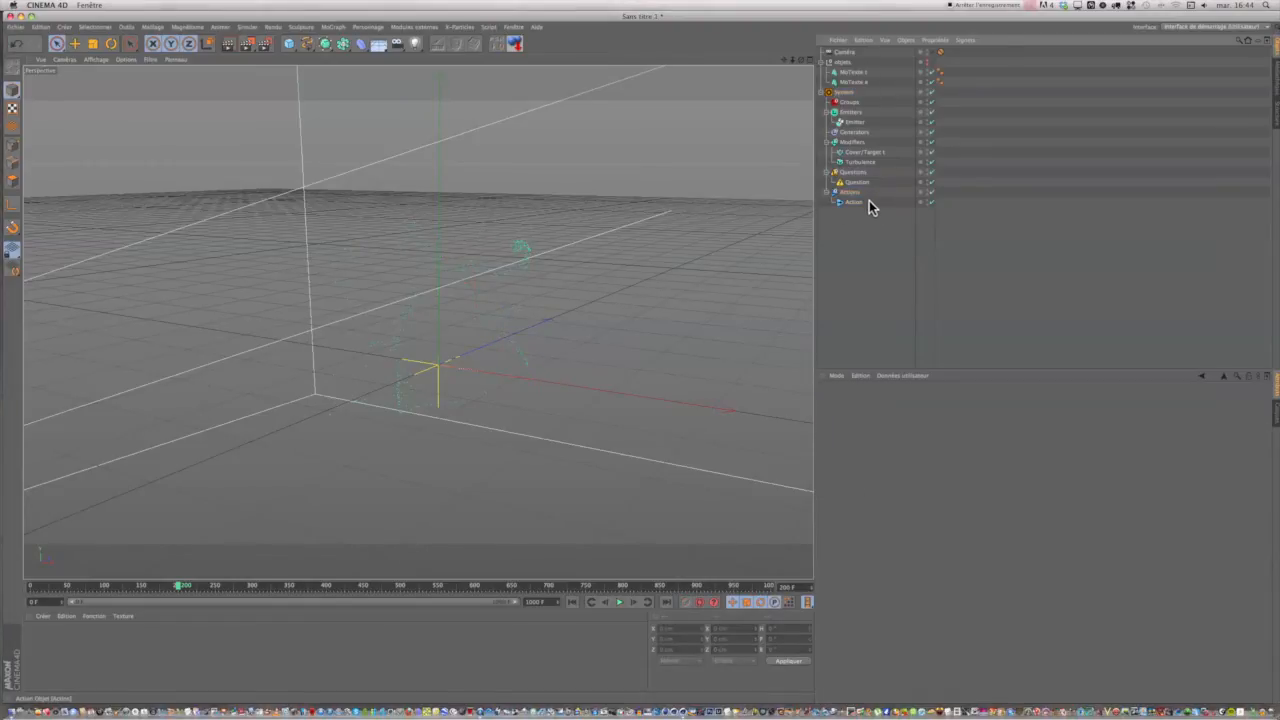
double_click(869, 201)
left_click(870, 205)
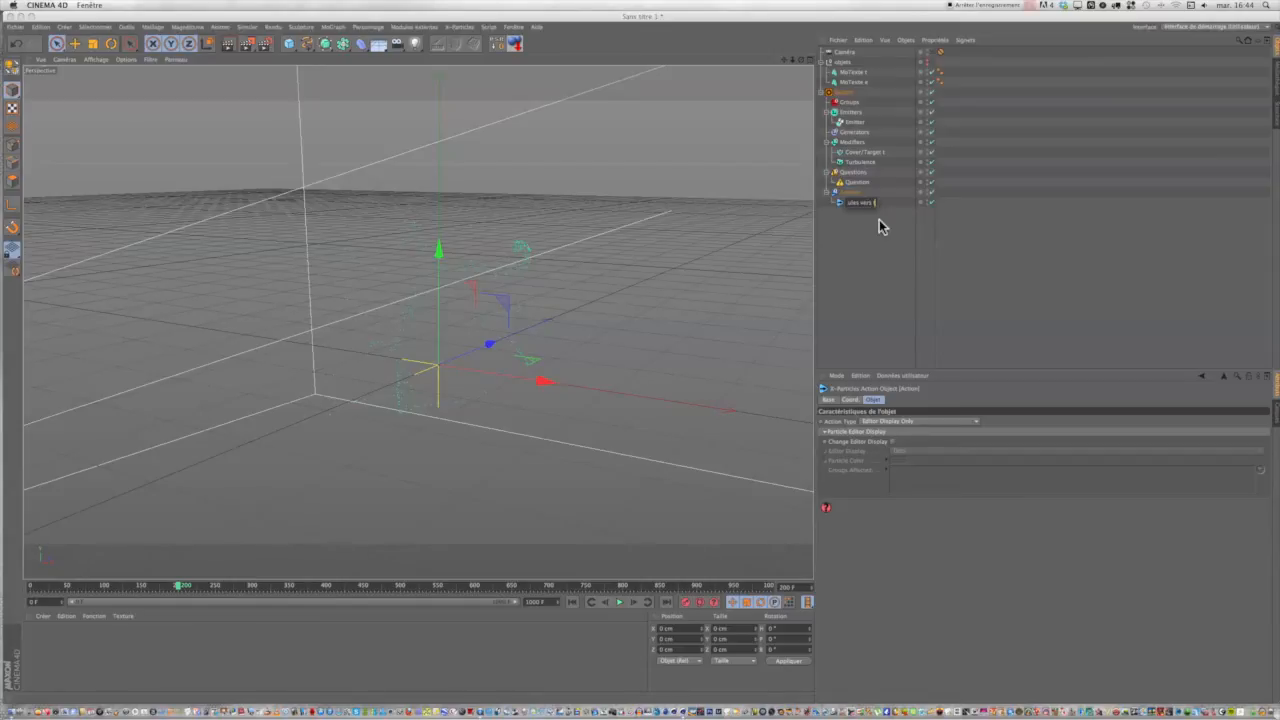
type("particules vers t")
left_click(878, 216)
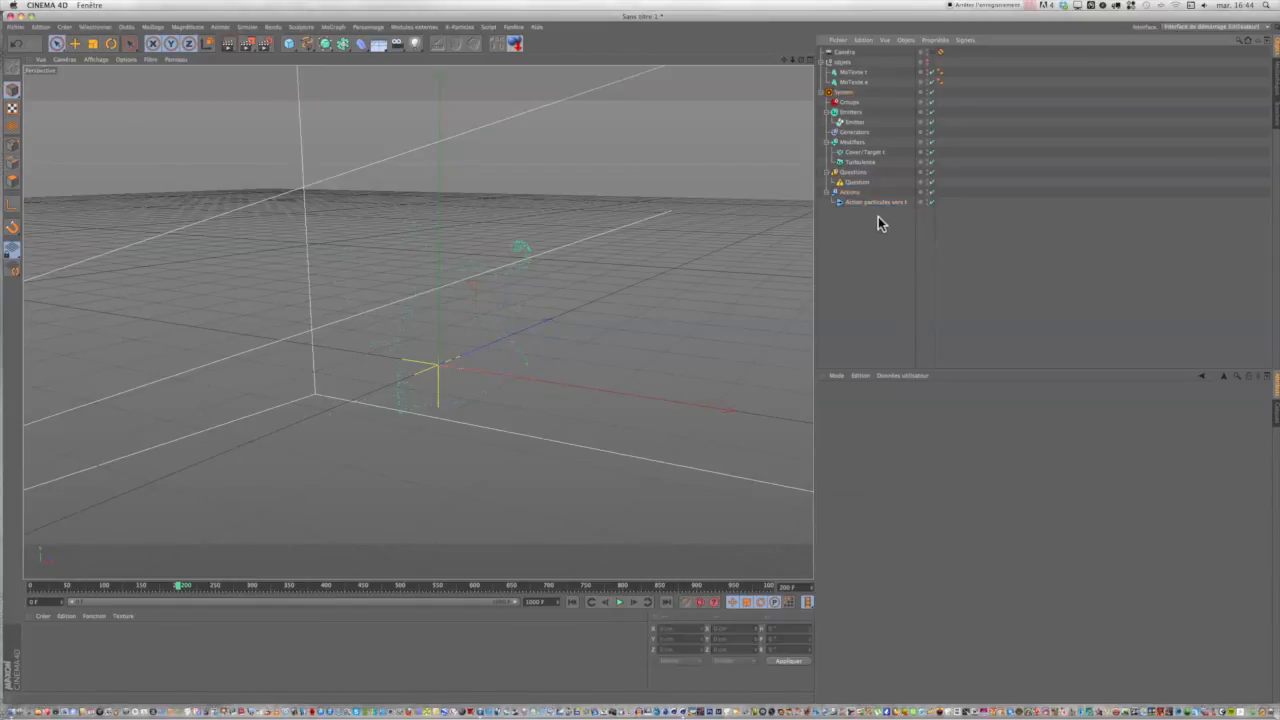
Rename the new question as Question particules vers t.
double_click(857, 183)
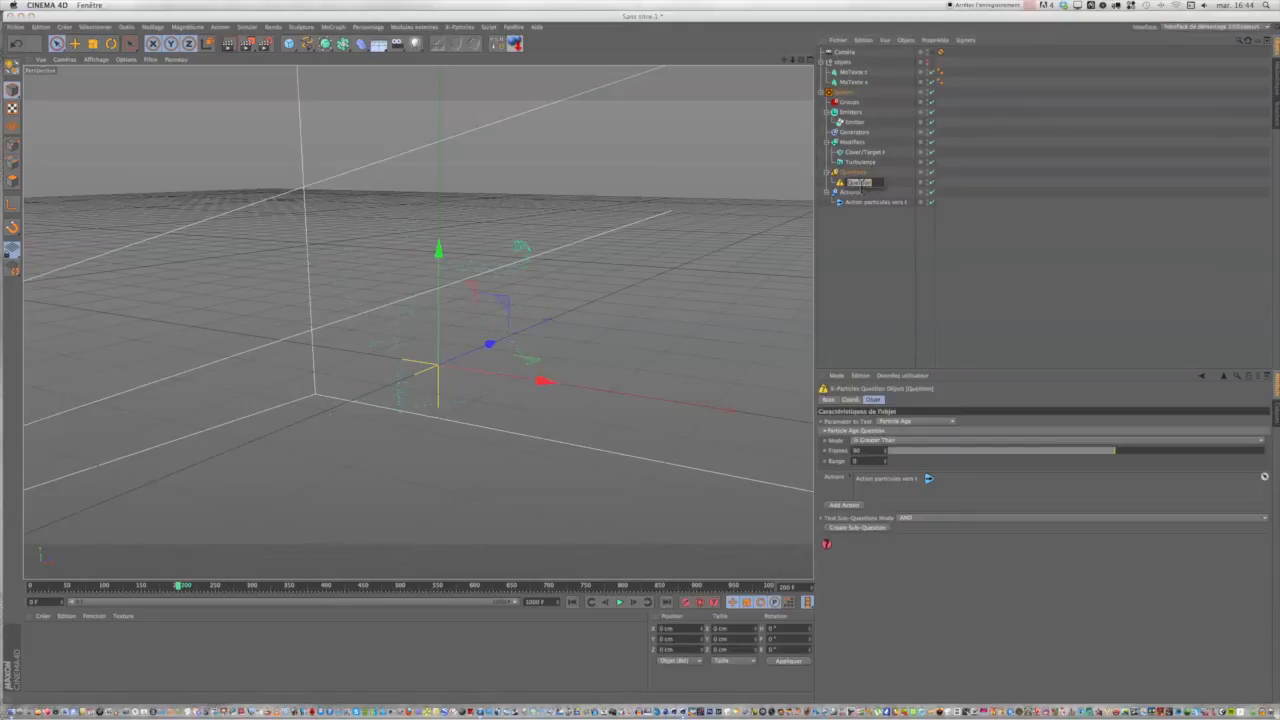
left_click(877, 186)
left_click(879, 240)
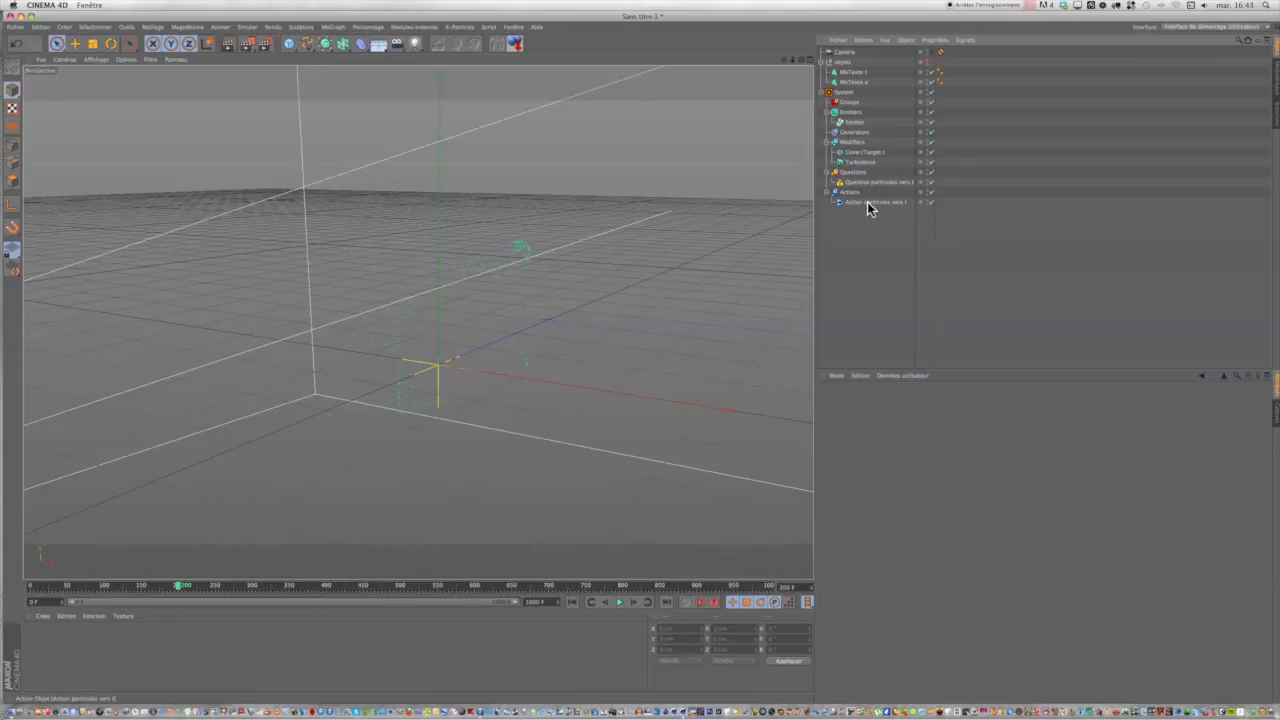
Set Action particules vers t to Control Cover/Target Modifier and link Cover/Target t as the modifier it controls.
left_click(868, 204)
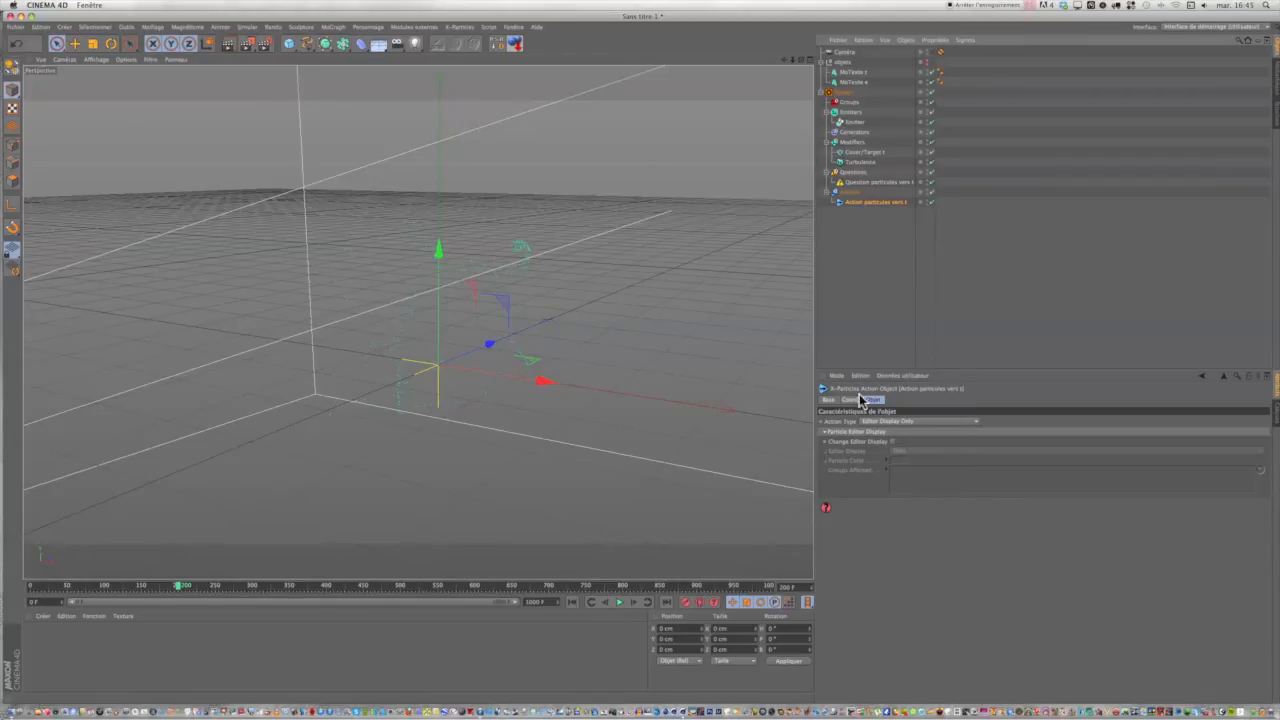
left_click(904, 428)
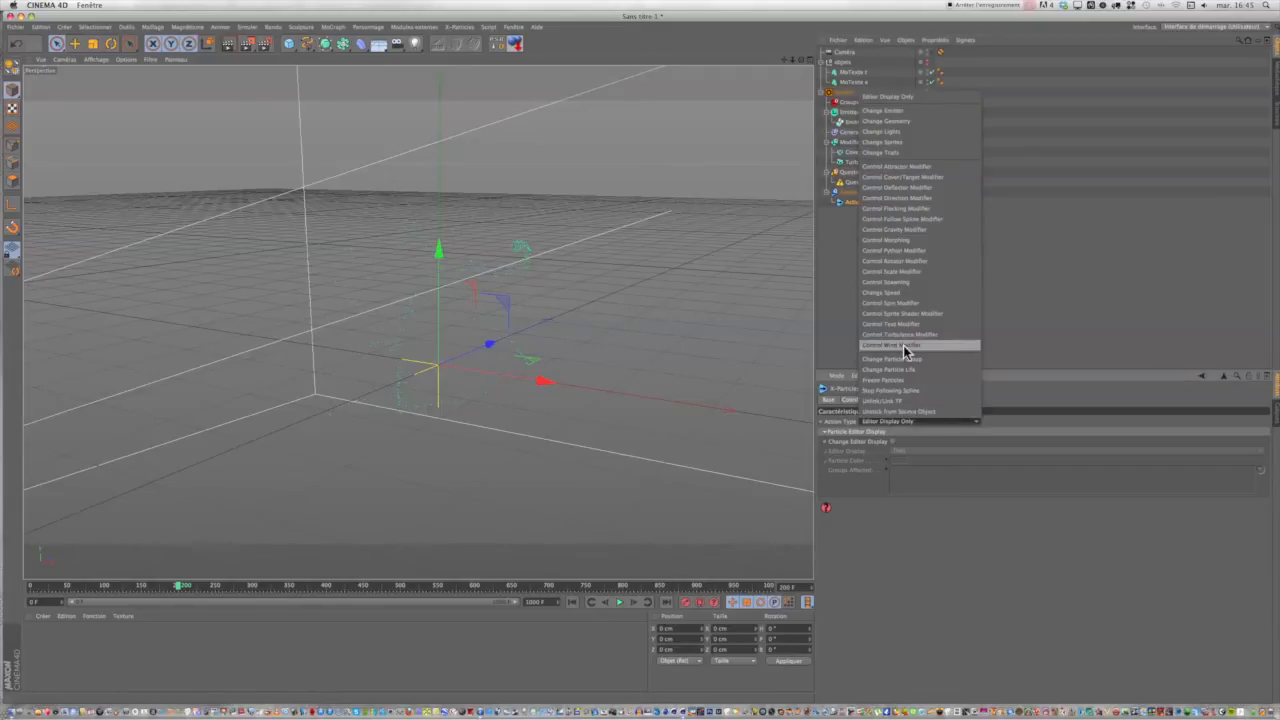
left_click(897, 177)
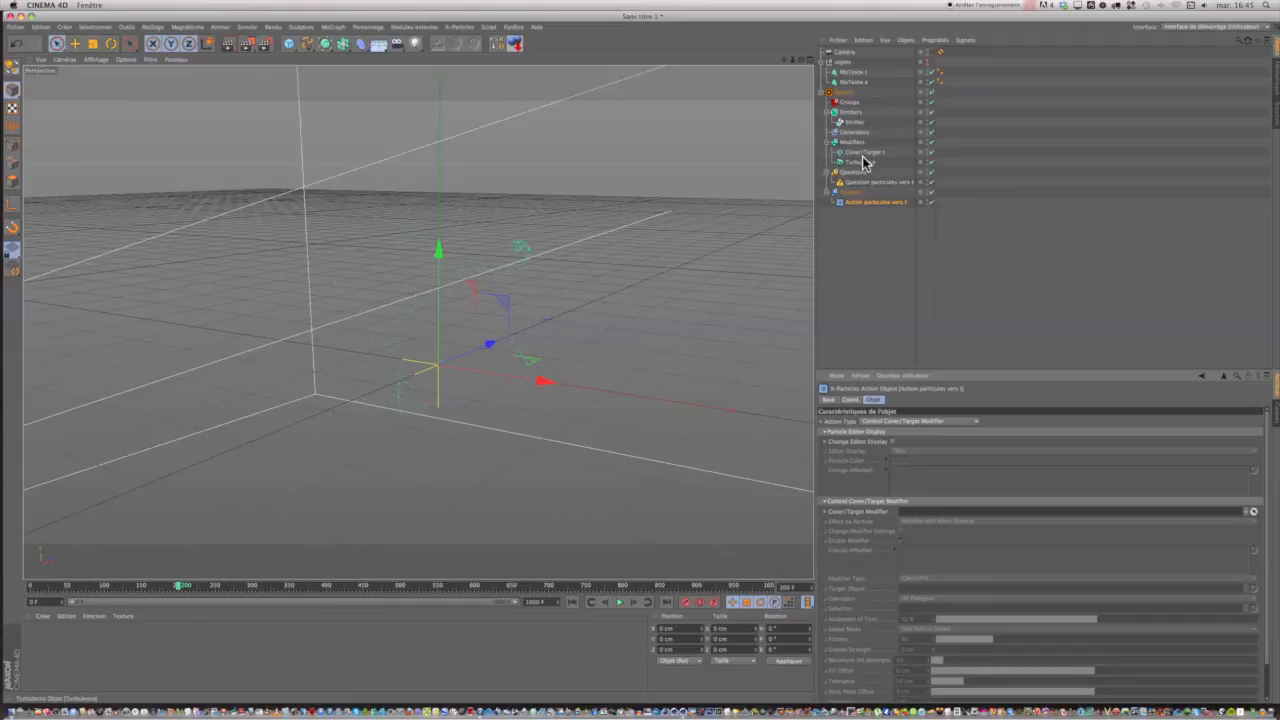
left_click_drag(861, 156, 950, 511)
left_click_drag(967, 368, 936, 513)
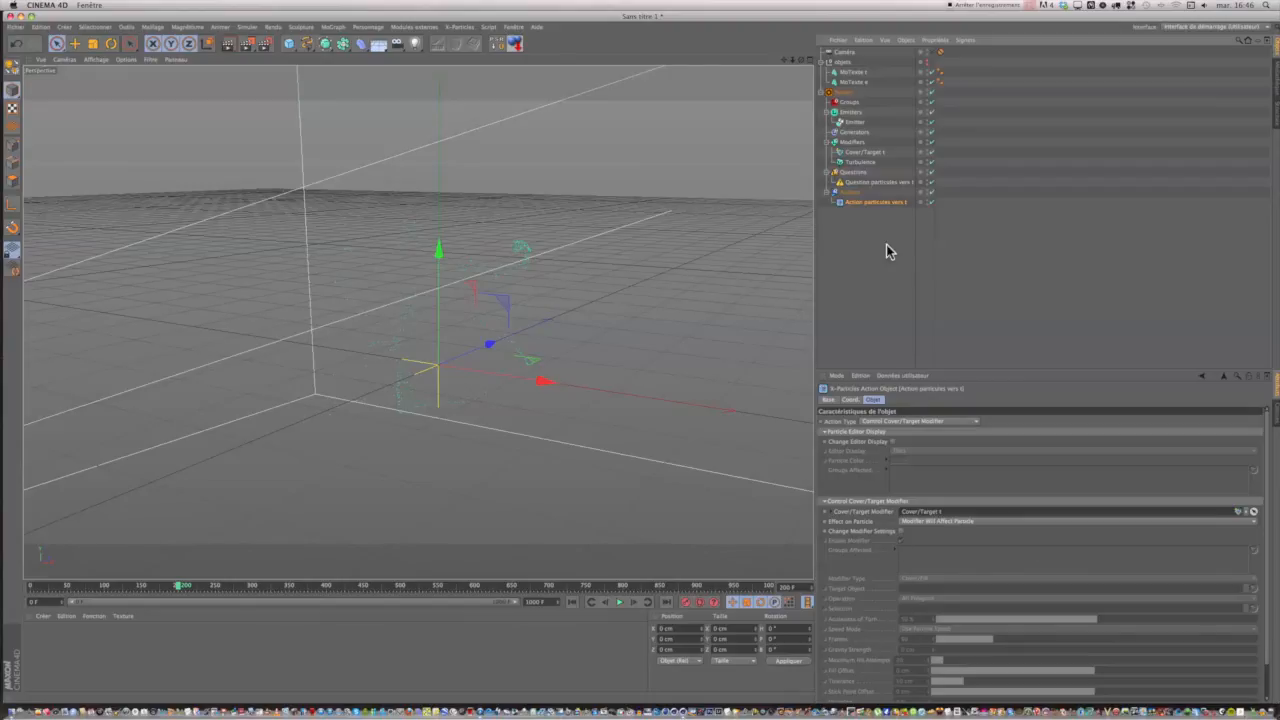
Set Question particules vers t to test for a particle age greater than 200 frames, with a range of 10.
left_click(858, 184)
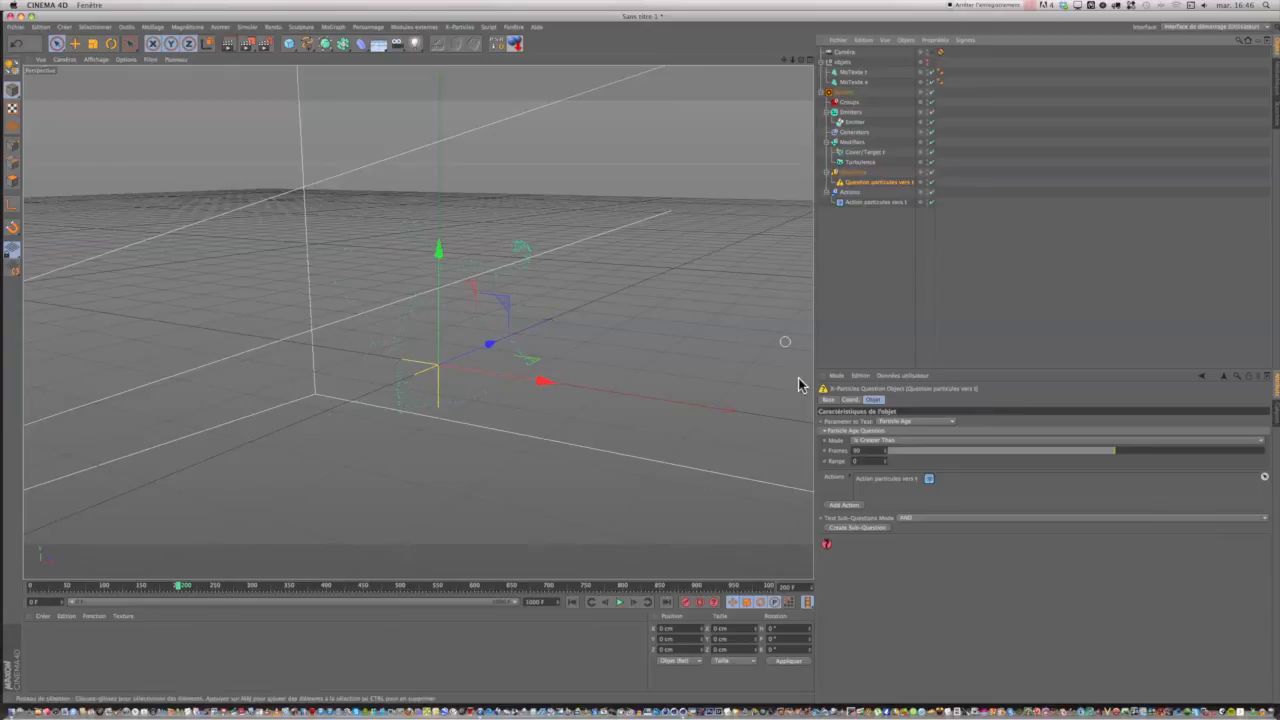
left_click(875, 442)
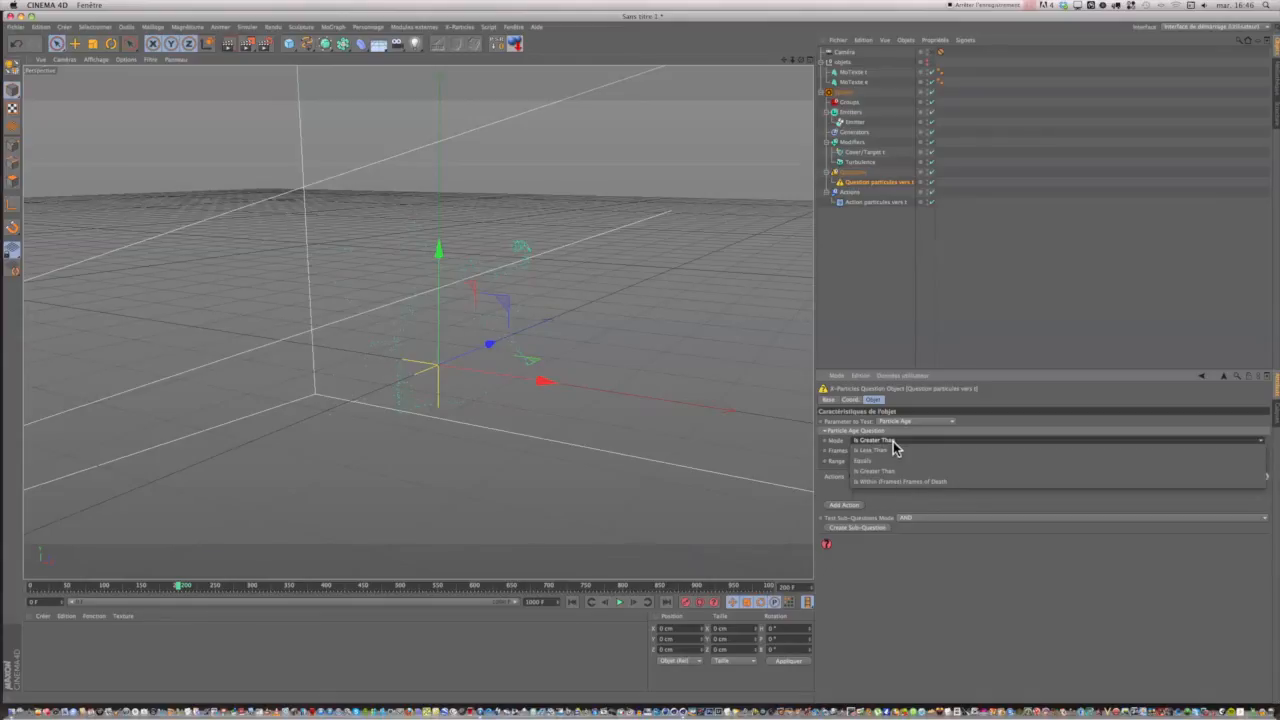
left_click(892, 440)
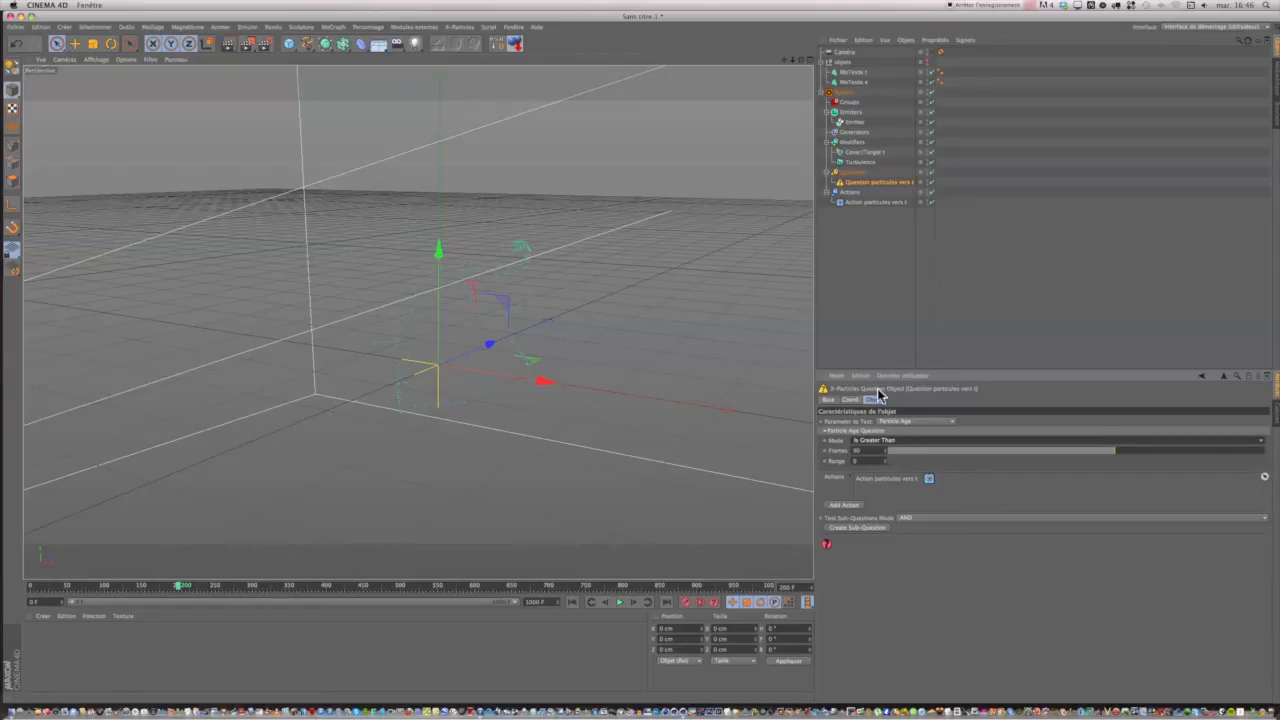
left_click(871, 202)
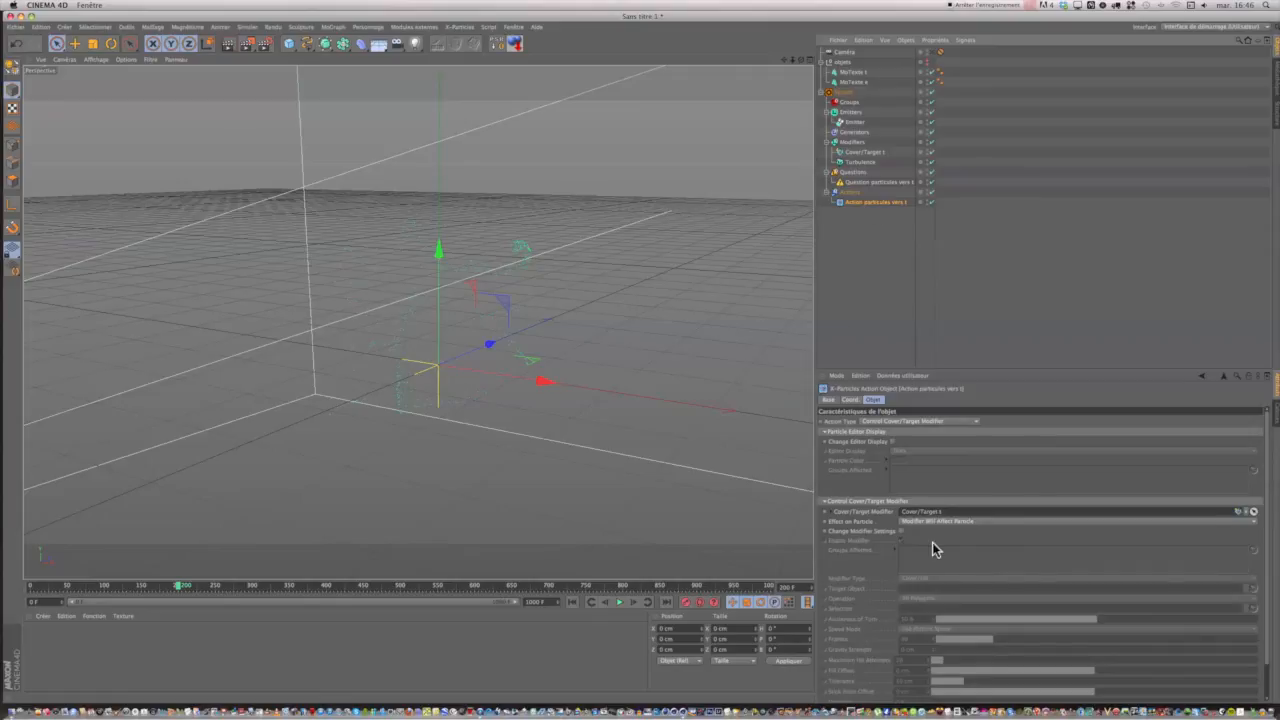
left_click(857, 185)
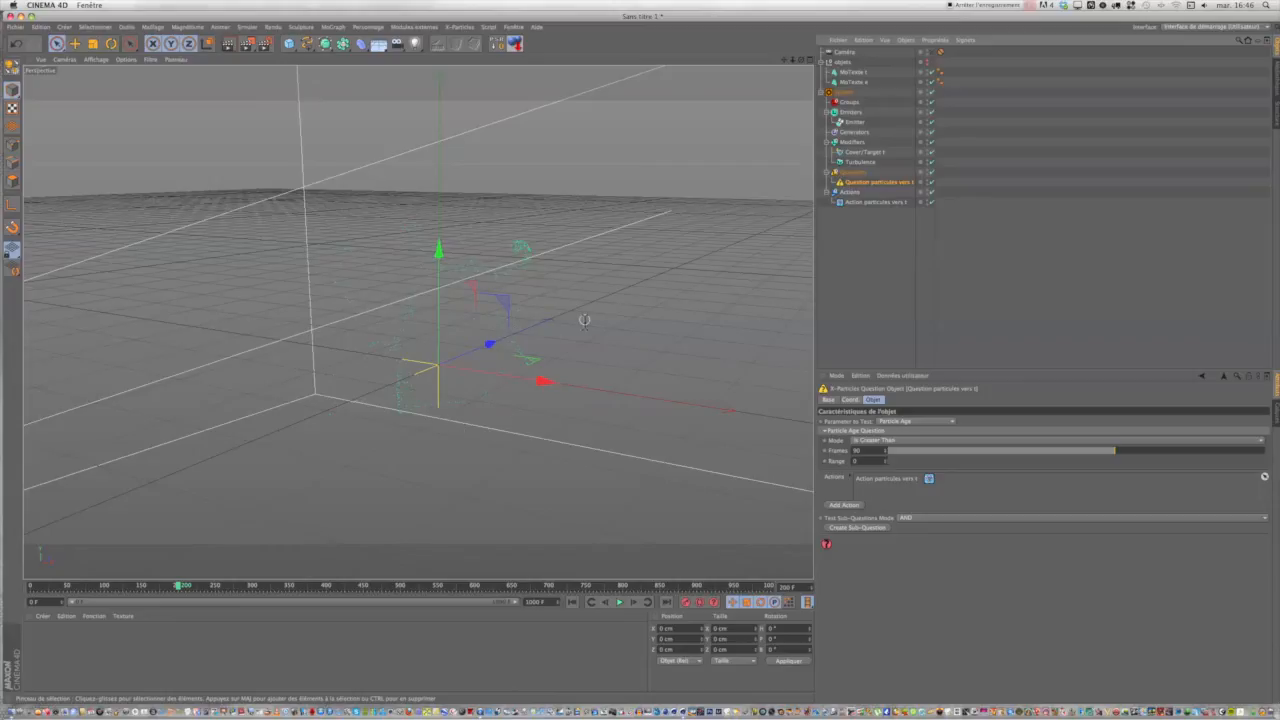
left_click_drag(862, 452, 847, 452)
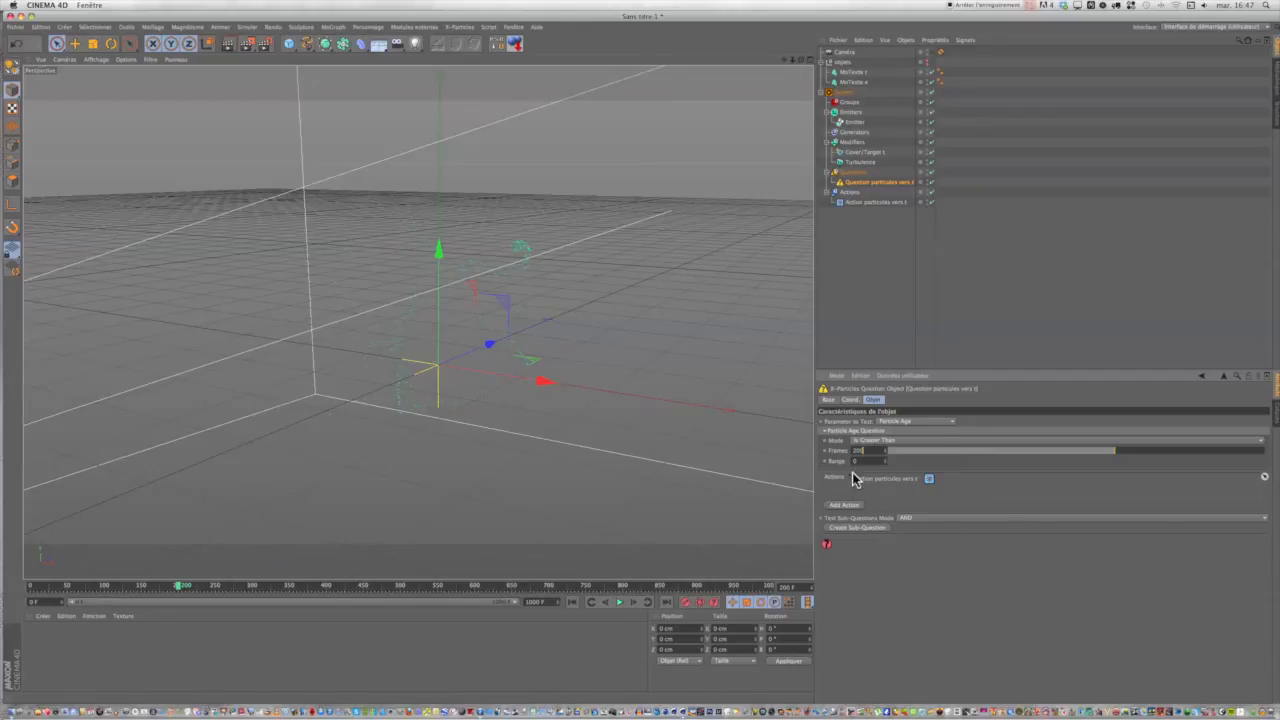
key("Tab")
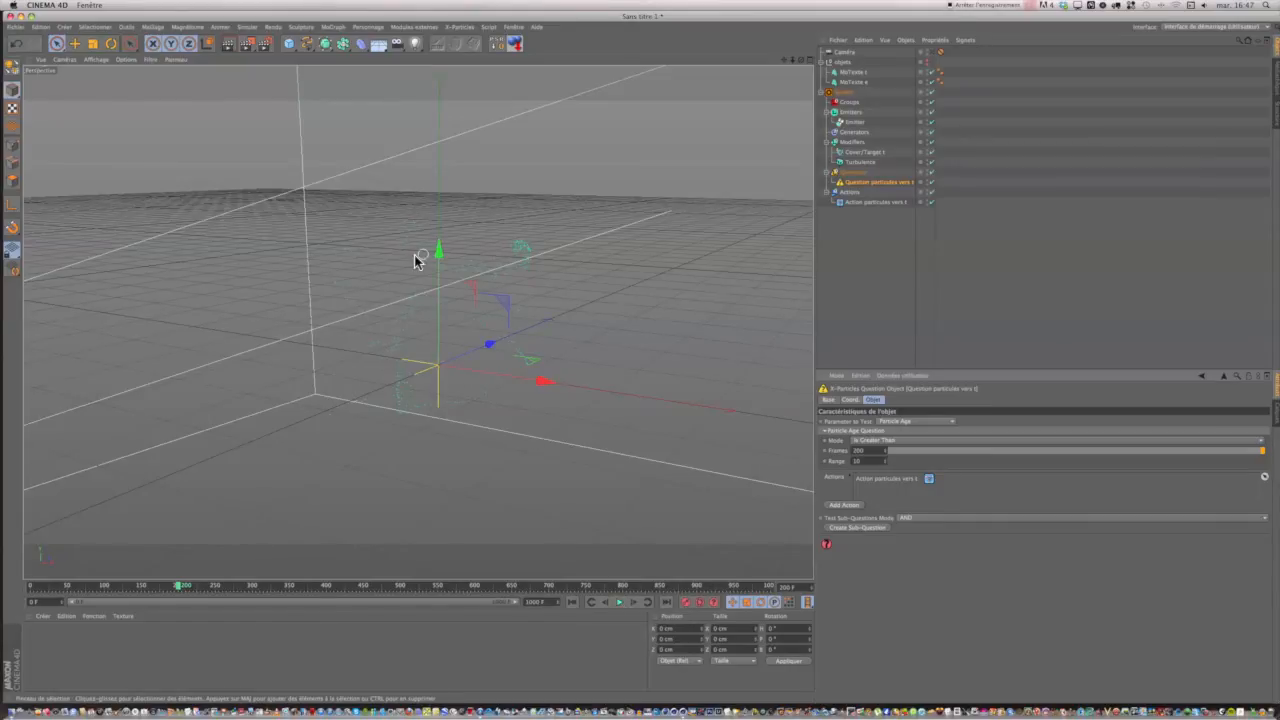
Play the animation to about frame 305, switch the view to the scene camera, and return to the first frame.
left_click(619, 603)
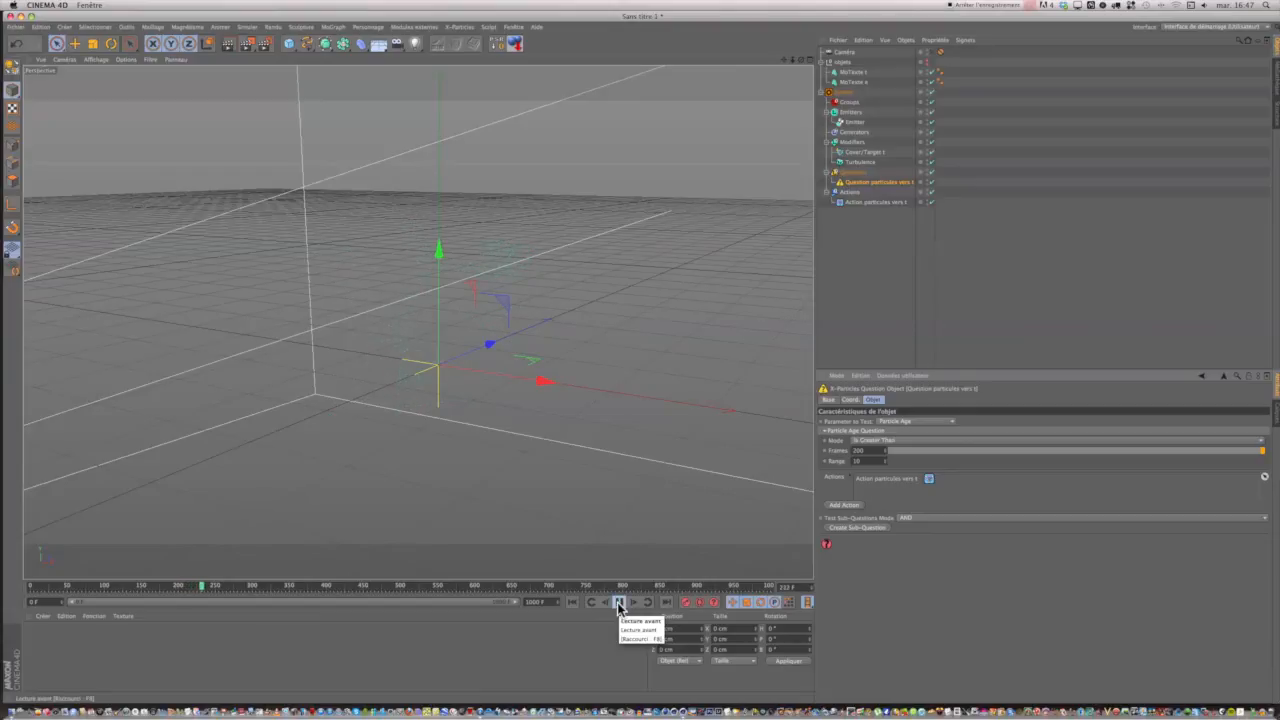
left_click(619, 603)
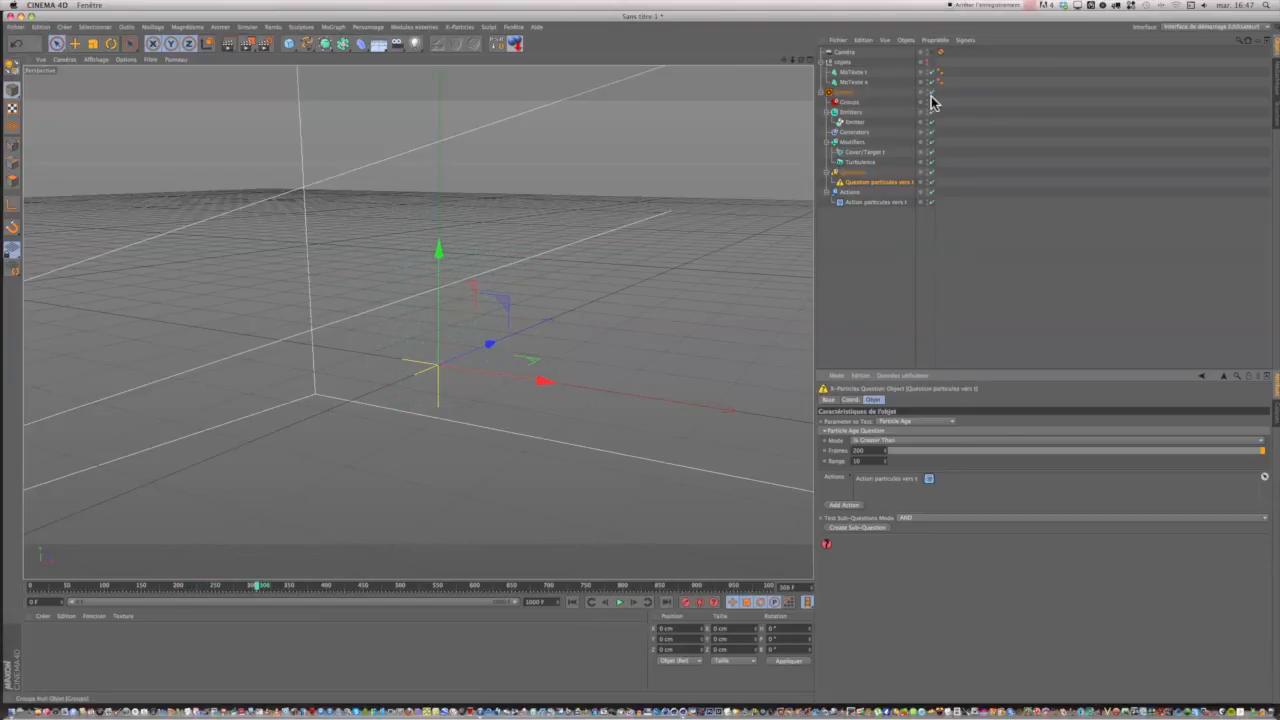
left_click(933, 54)
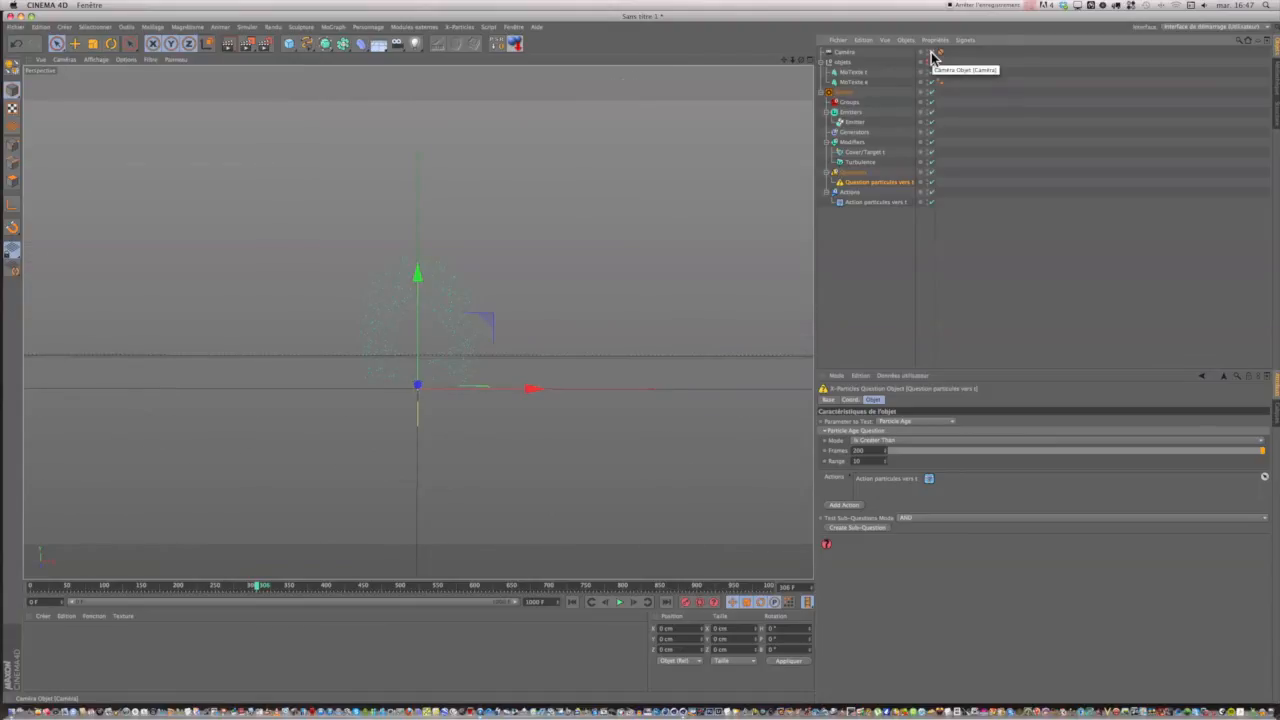
left_click(571, 602)
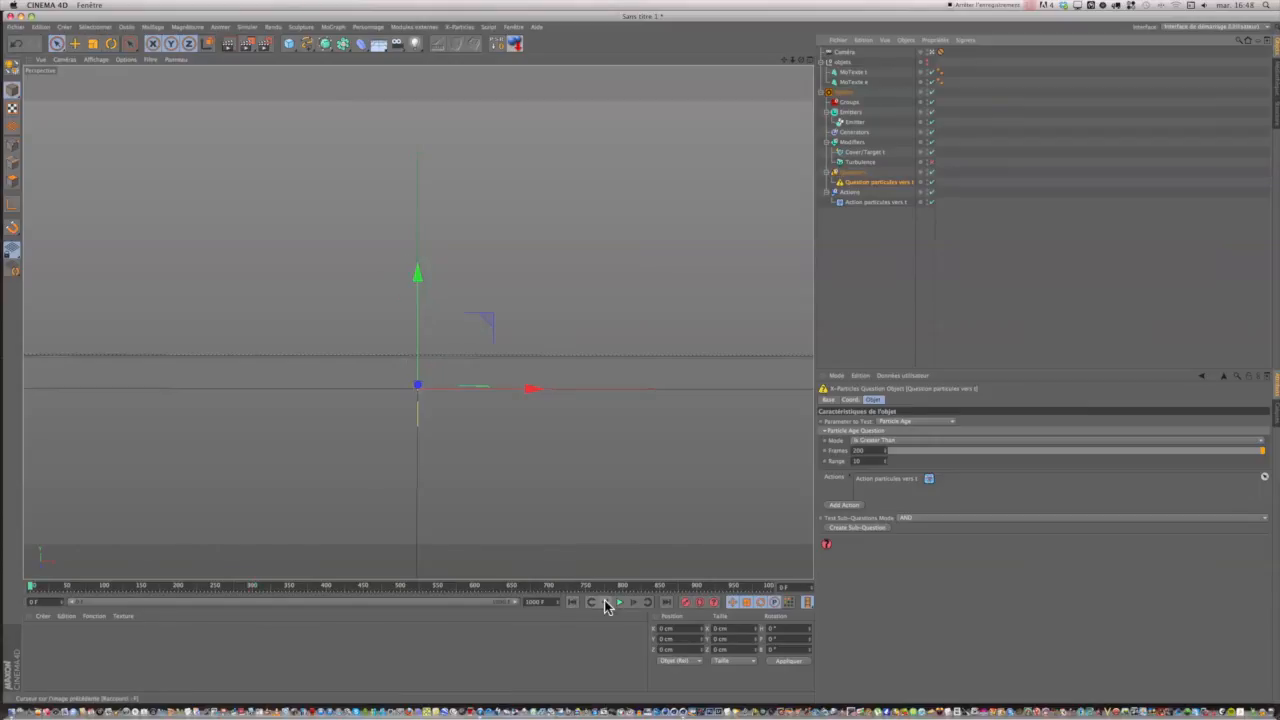
Set the Emitter's Birthrate to 10000 and play the simulation to preview the particles covering the text.
left_click(854, 122)
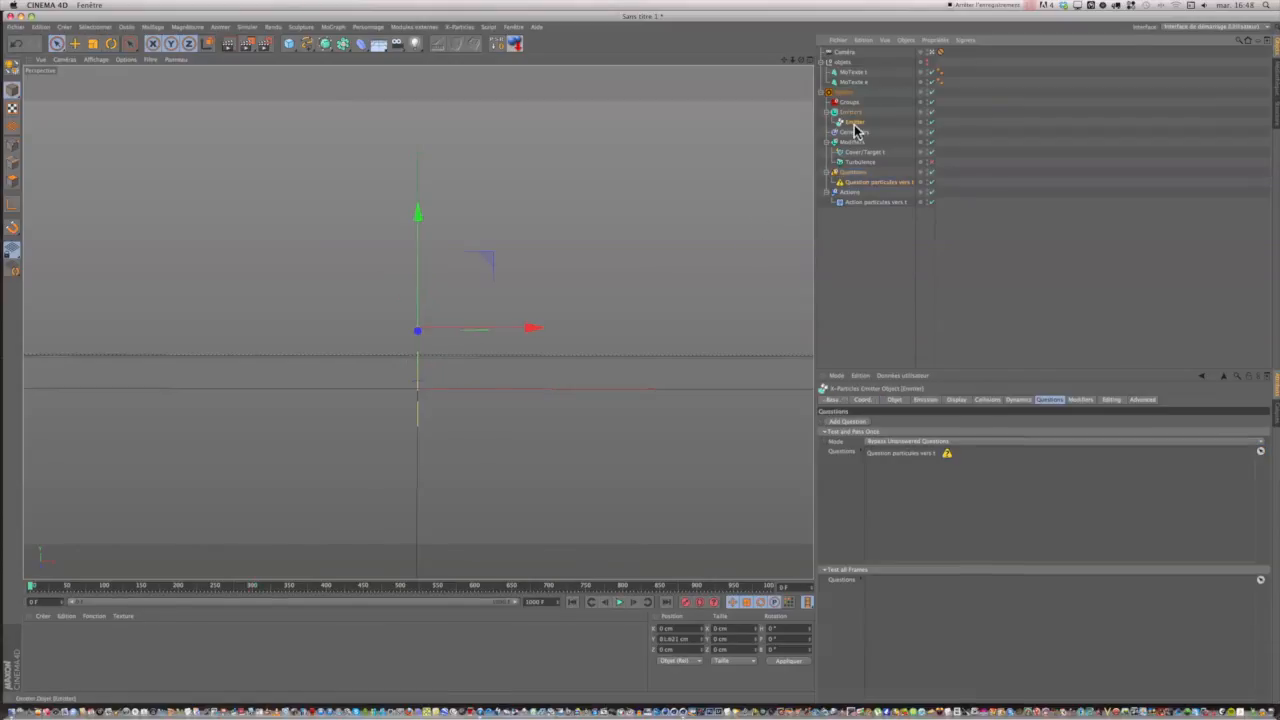
left_click(926, 400)
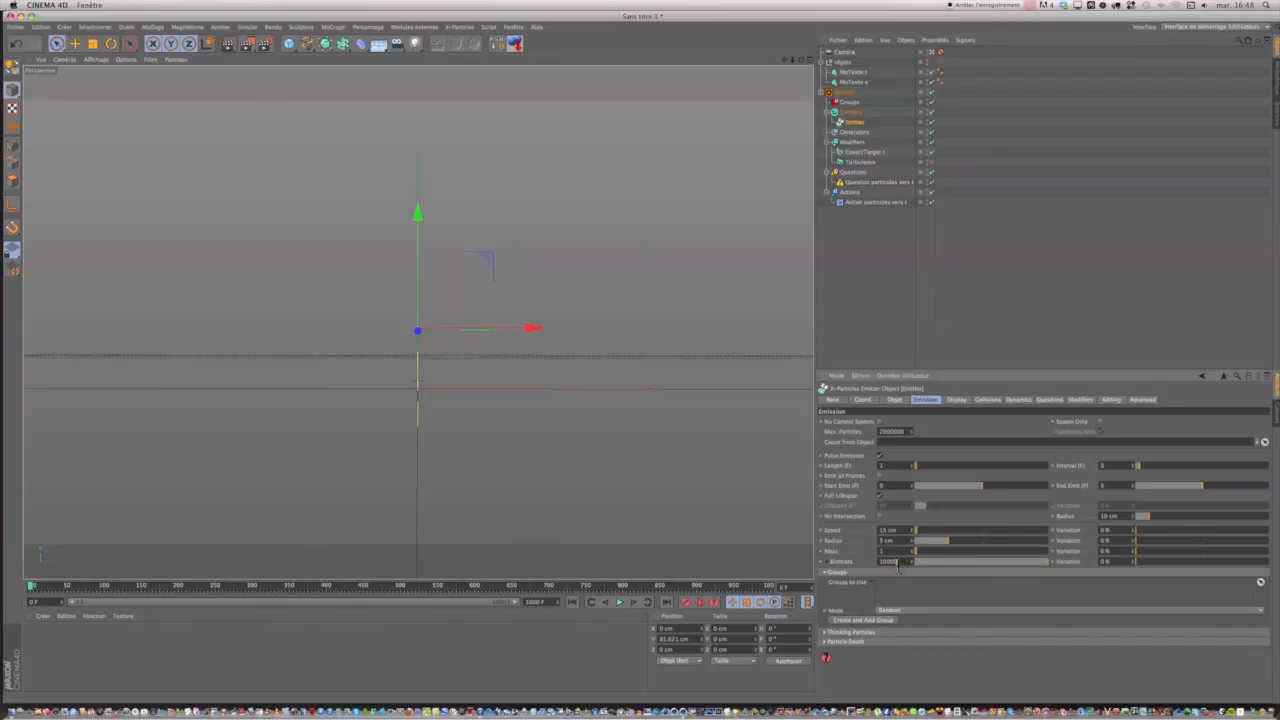
left_click(619, 604)
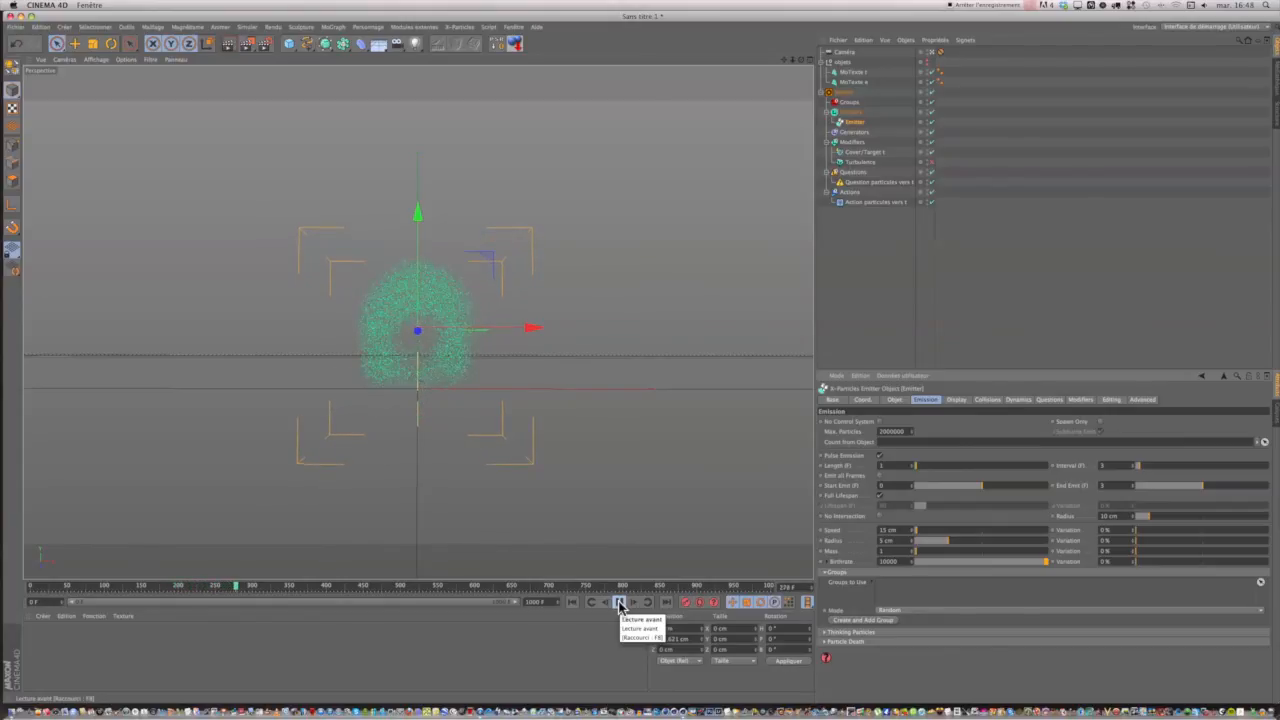
left_click(620, 603)
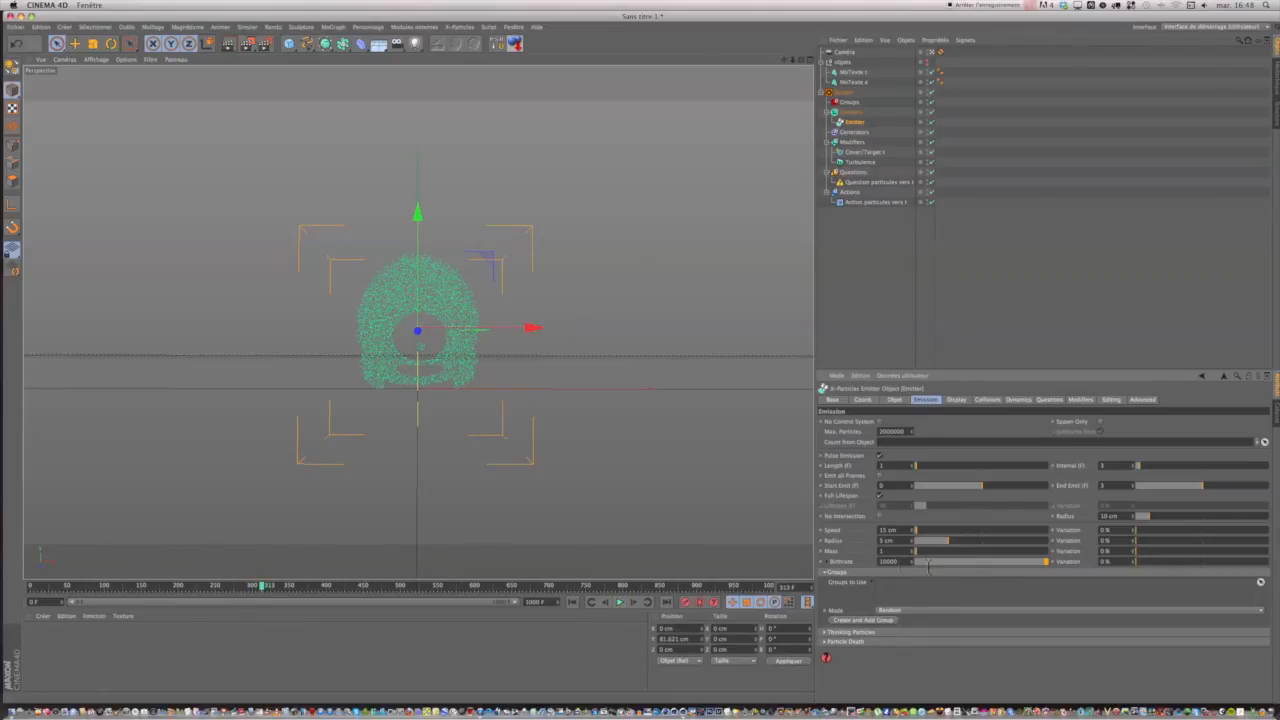
Replay the simulation from the first frame until the text is covered, and step back to frame 305.
left_click(572, 602)
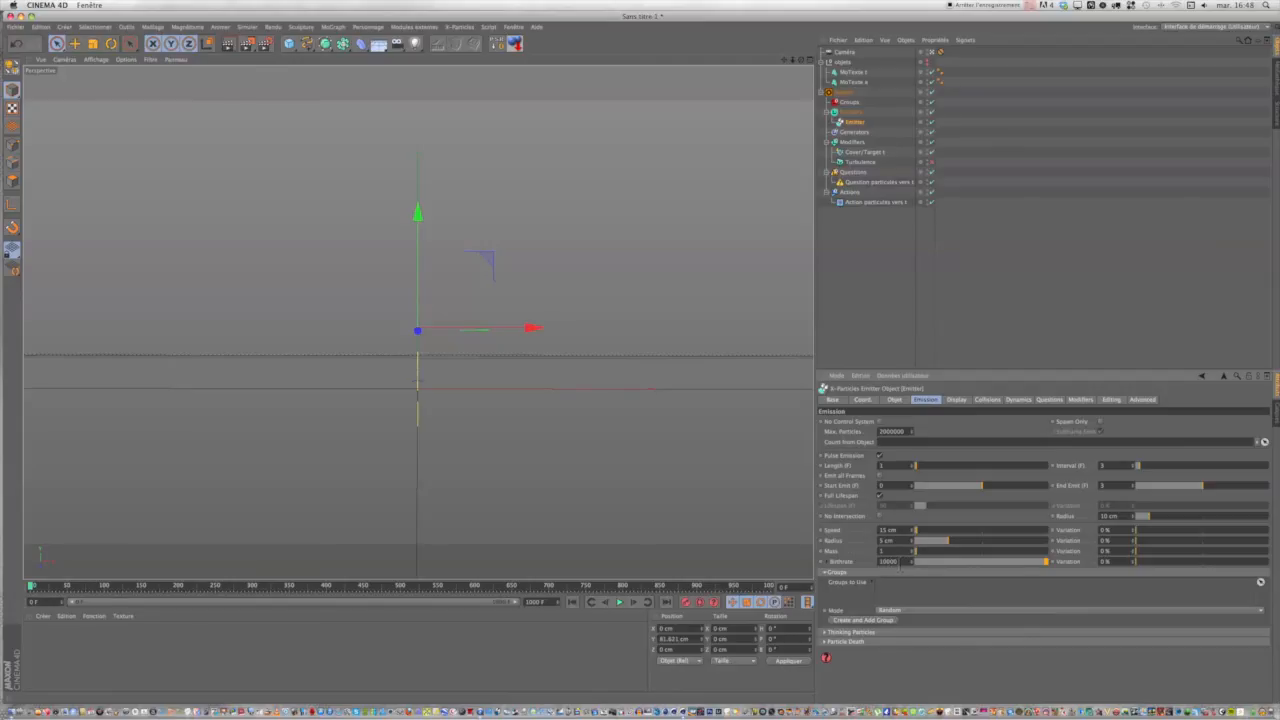
left_click(620, 602)
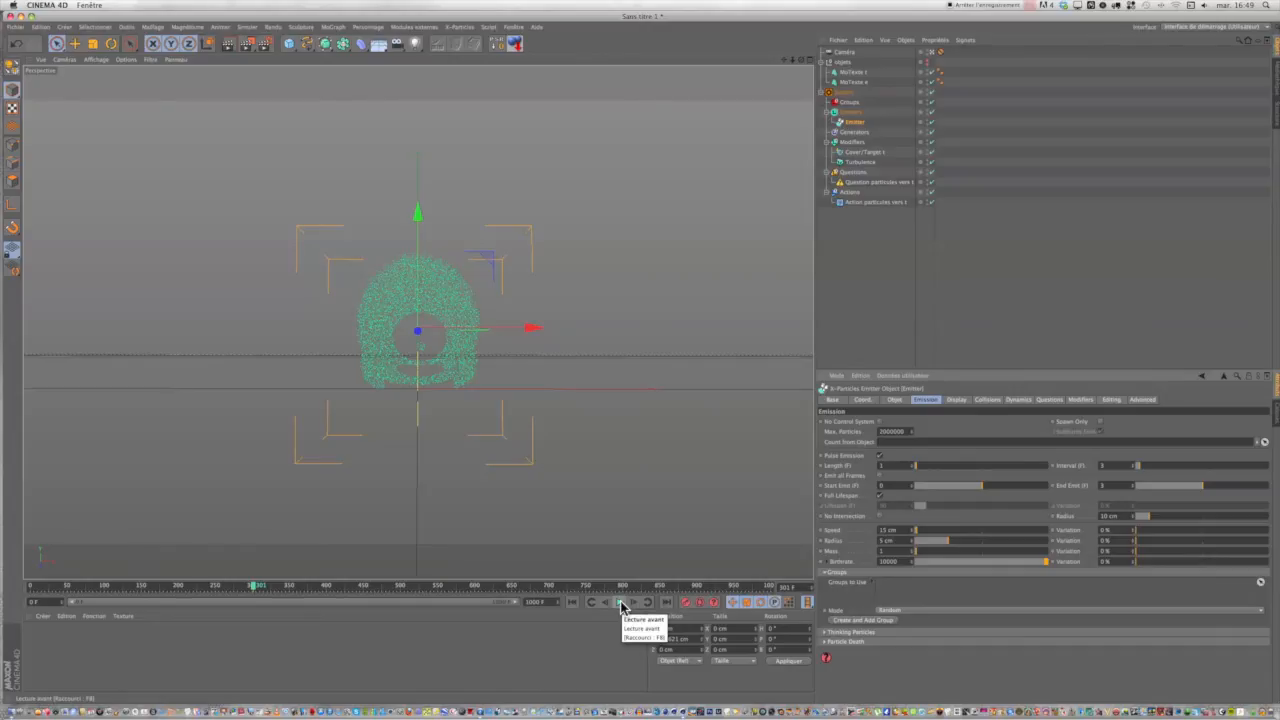
left_click(620, 603)
left_click(620, 604)
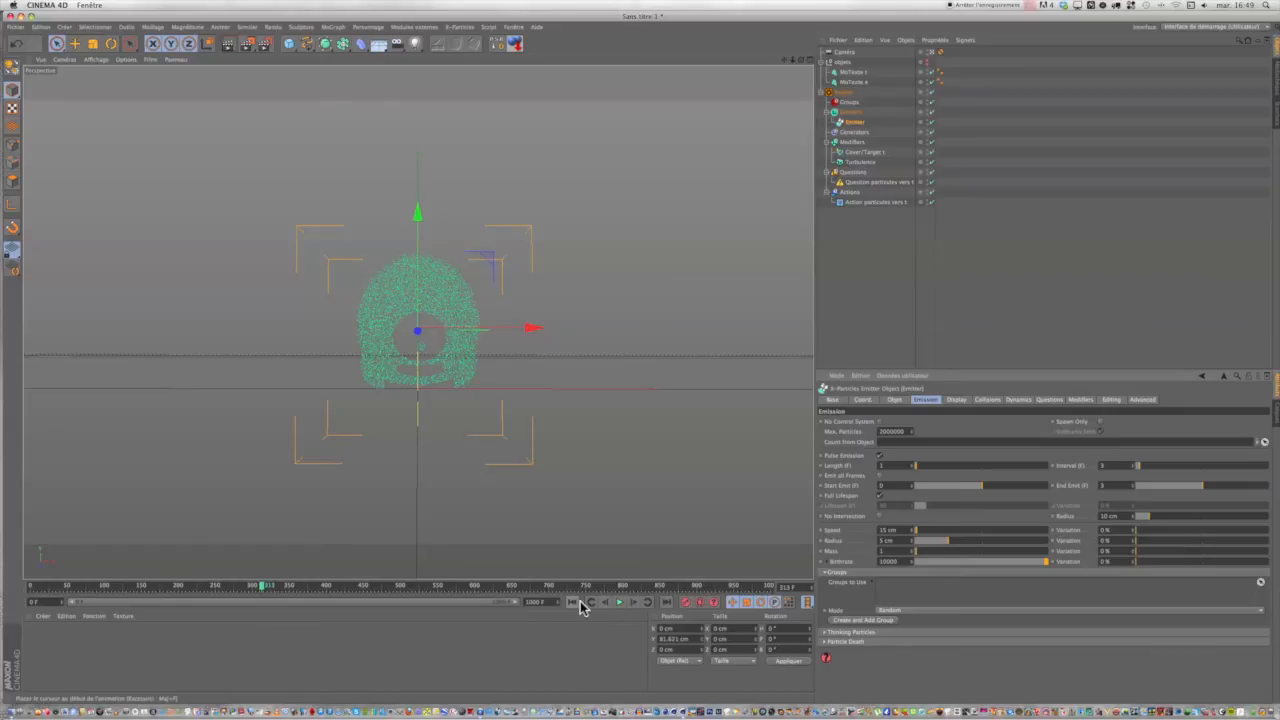
left_click(604, 603)
left_click(604, 603)
left_click(604, 603)
left_click(604, 603)
left_click(604, 603)
left_click(604, 603)
left_click(604, 603)
left_click(604, 603)
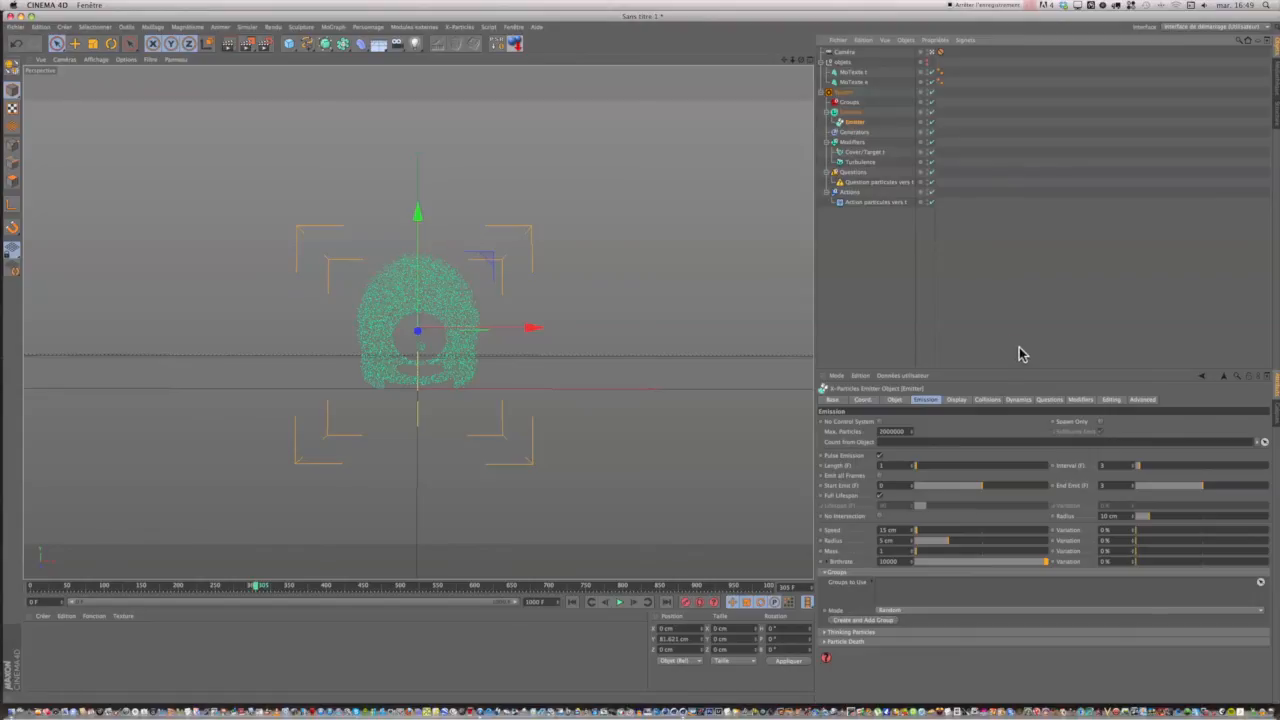
Add a second question to the Emitter and add a new action to that question.
left_click(1048, 399)
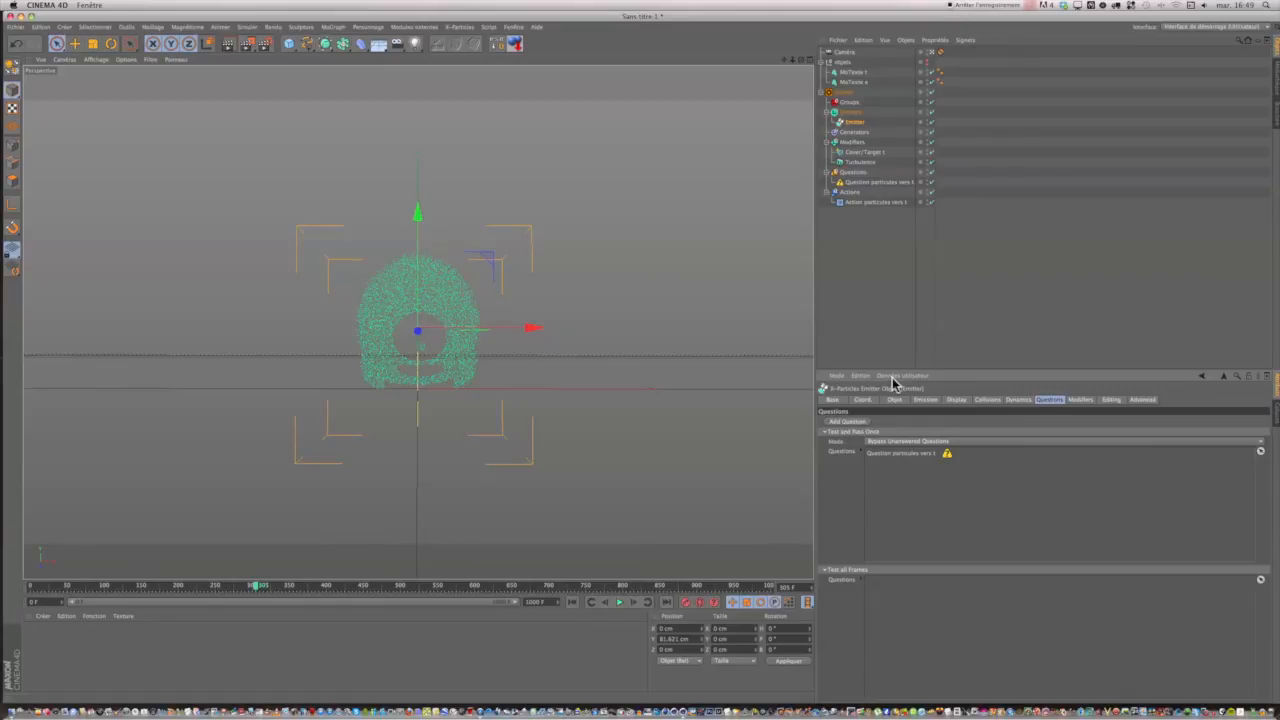
left_click(845, 423)
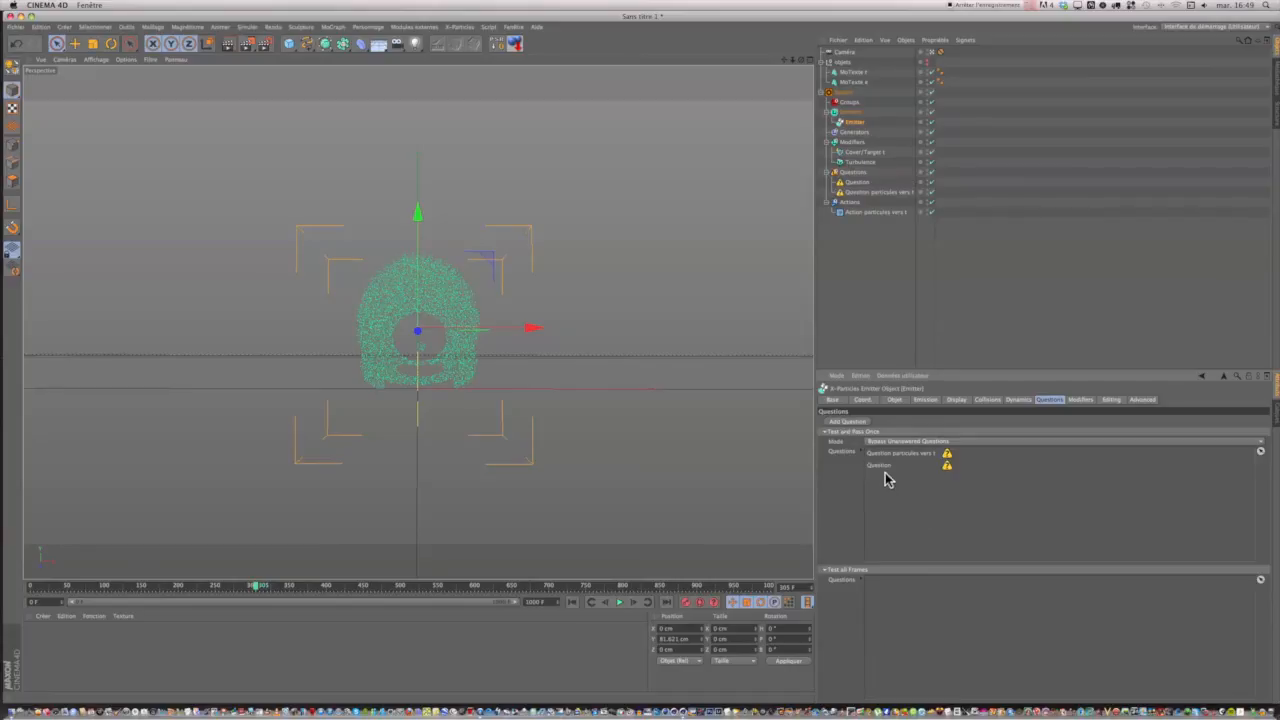
left_click(856, 183)
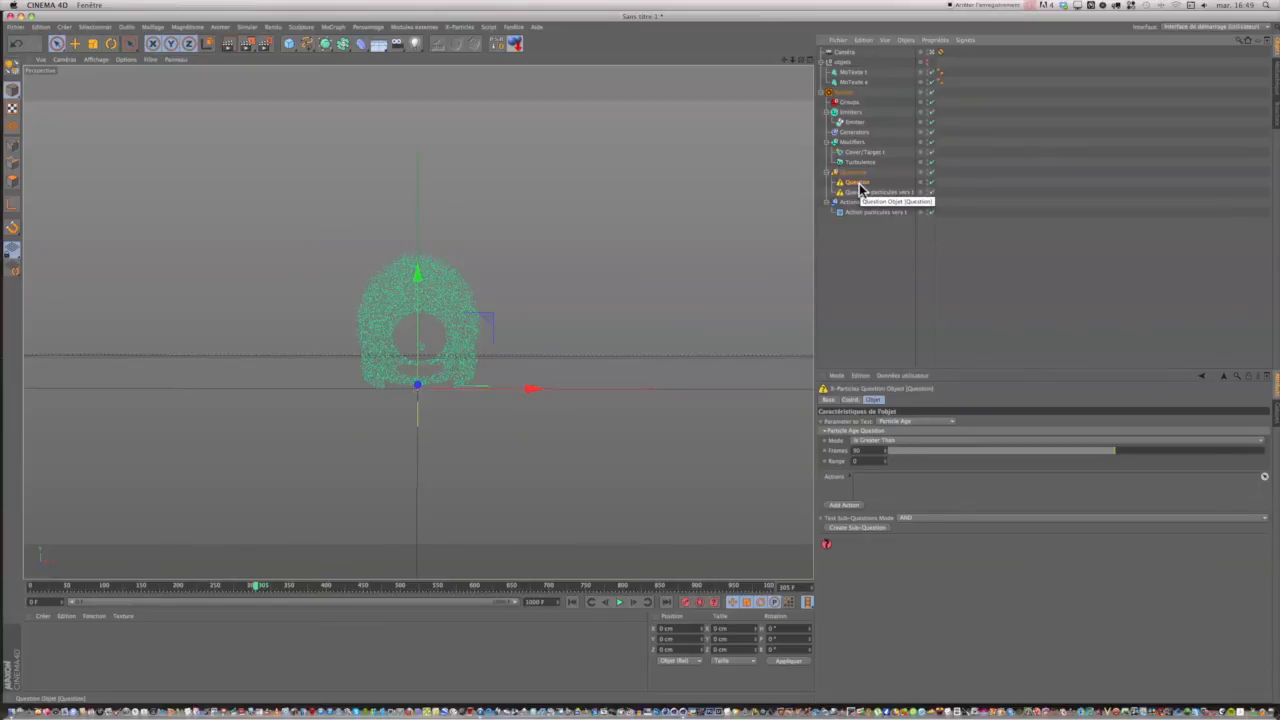
left_click(840, 505)
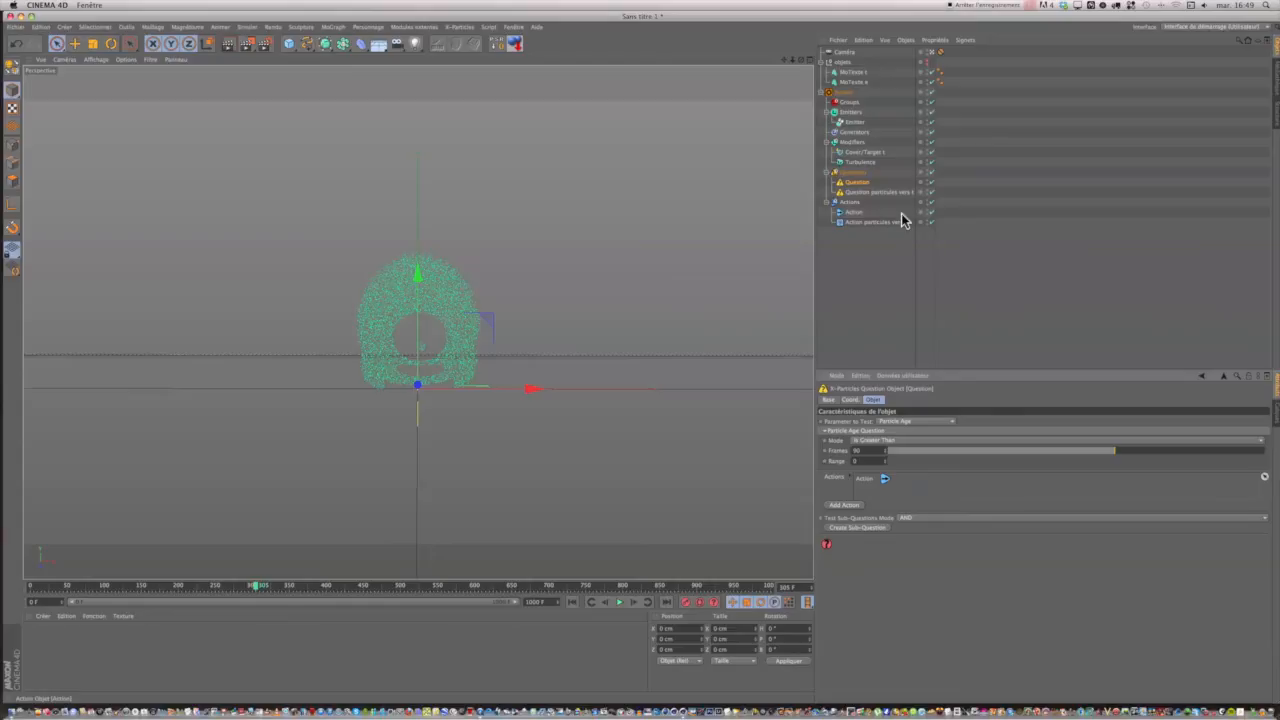
Rename the new action as Action t vers particules.
left_click(852, 213)
double_click(852, 213)
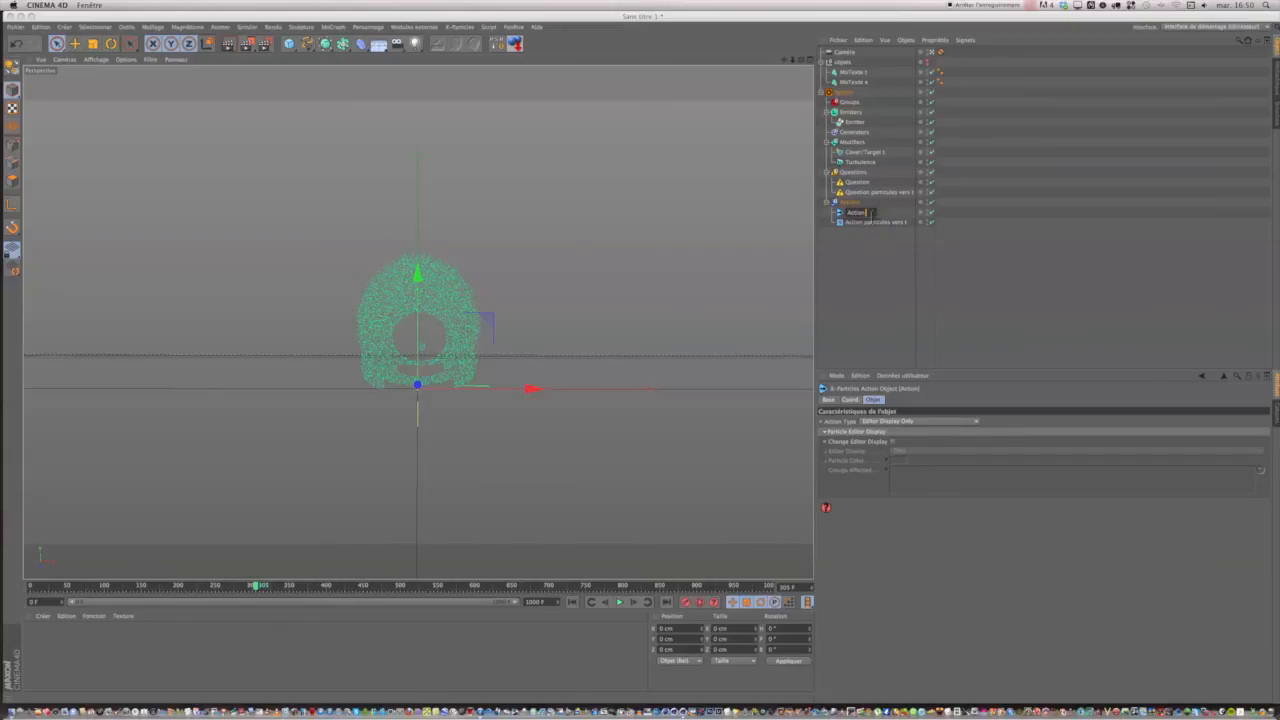
type("t vers part")
type("icule")
type("s")
Rename the new question as Question t vers particules and widen the name column of the object list.
left_click(866, 183)
double_click(866, 184)
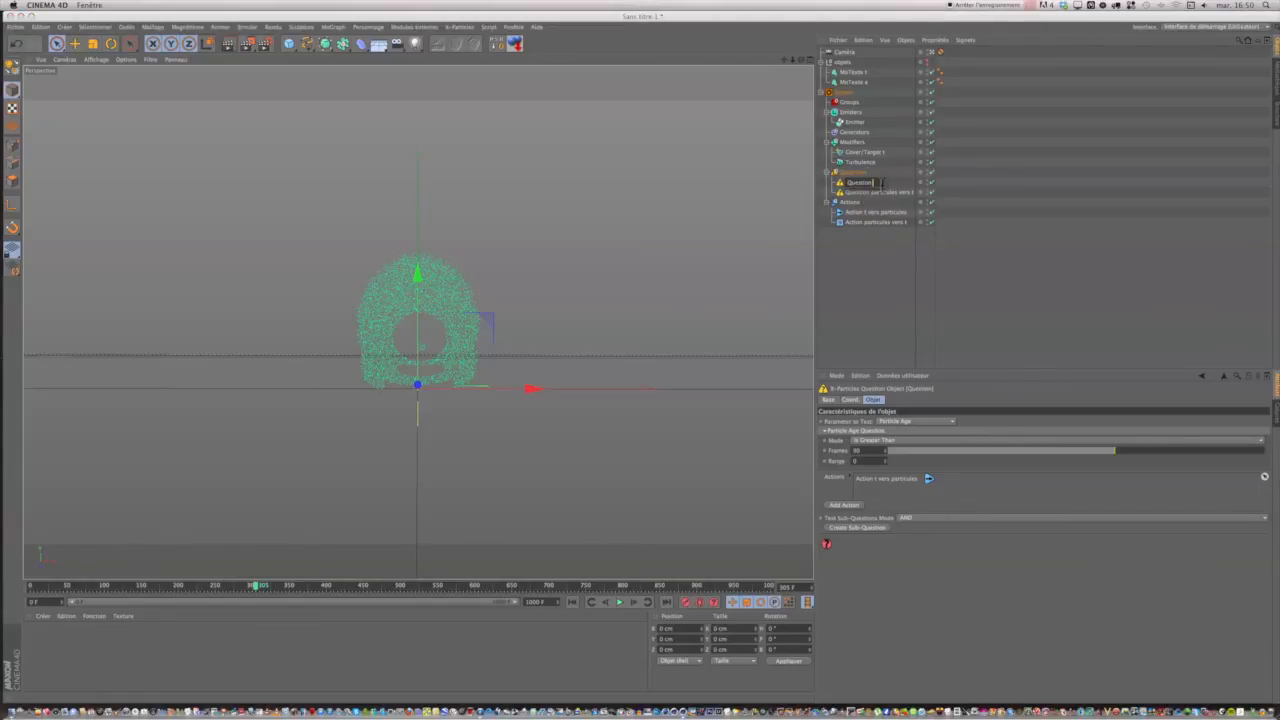
type("t vers particu")
type("les")
left_click(877, 267)
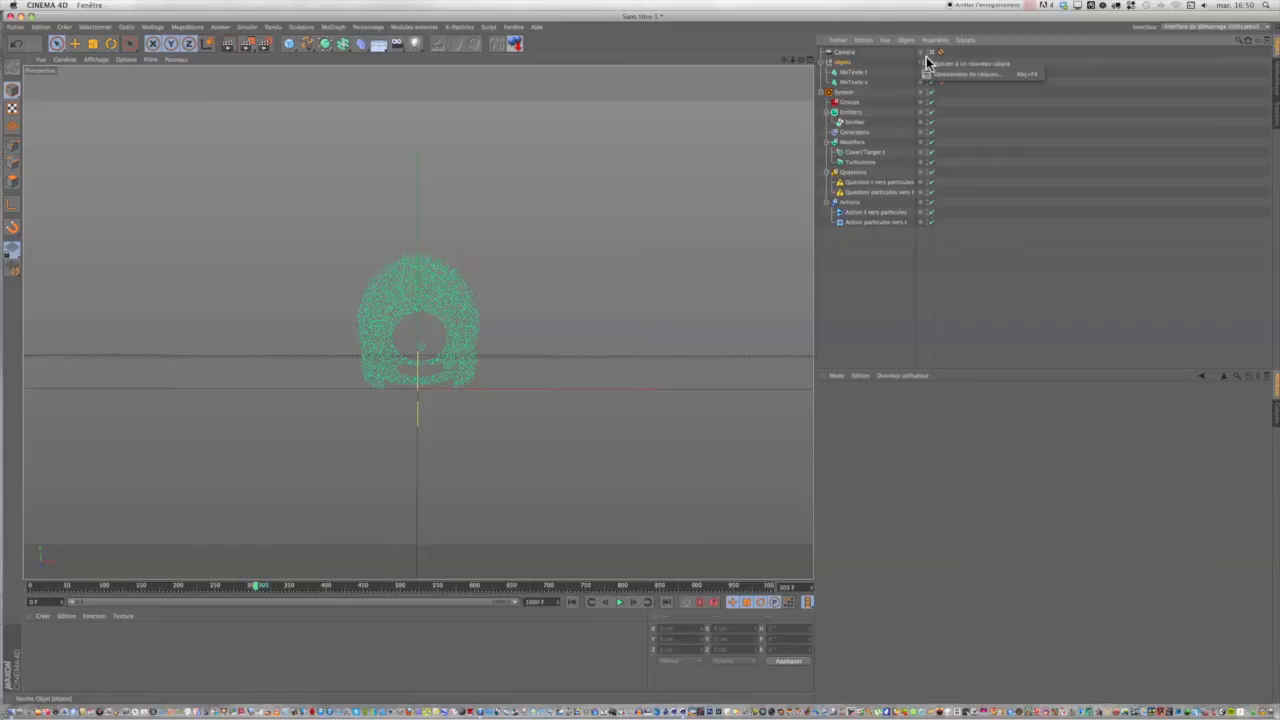
left_click(918, 62)
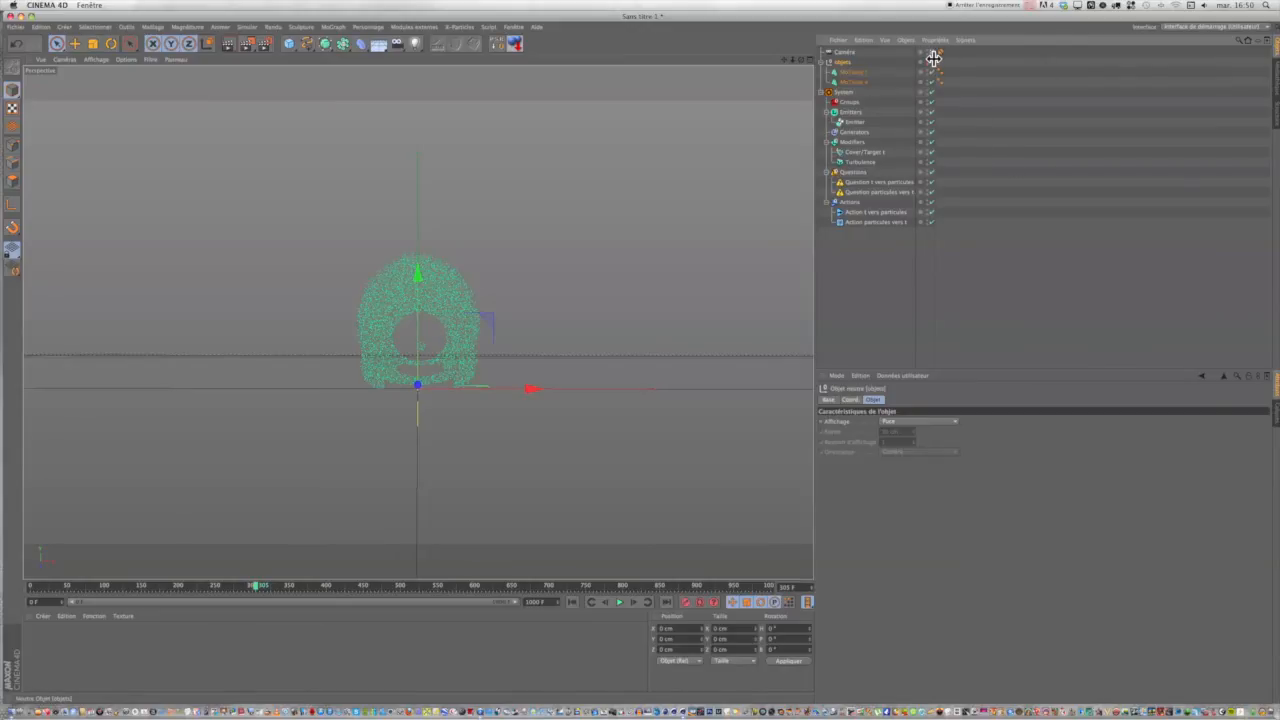
left_click_drag(937, 64, 968, 59)
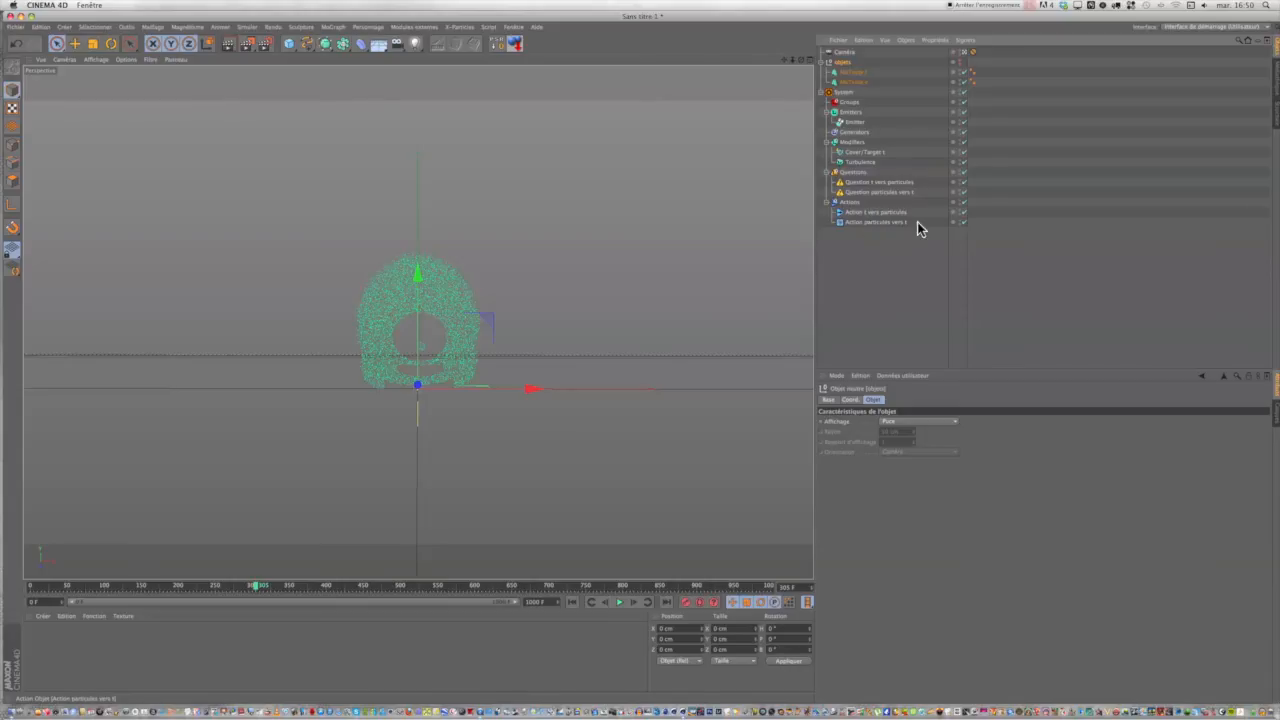
Make Action t vers particules a Control Cover/Target Modifier action linked to Cover/Target t, with its effect set to Modifier Will NOT Affect Particle.
left_click(871, 213)
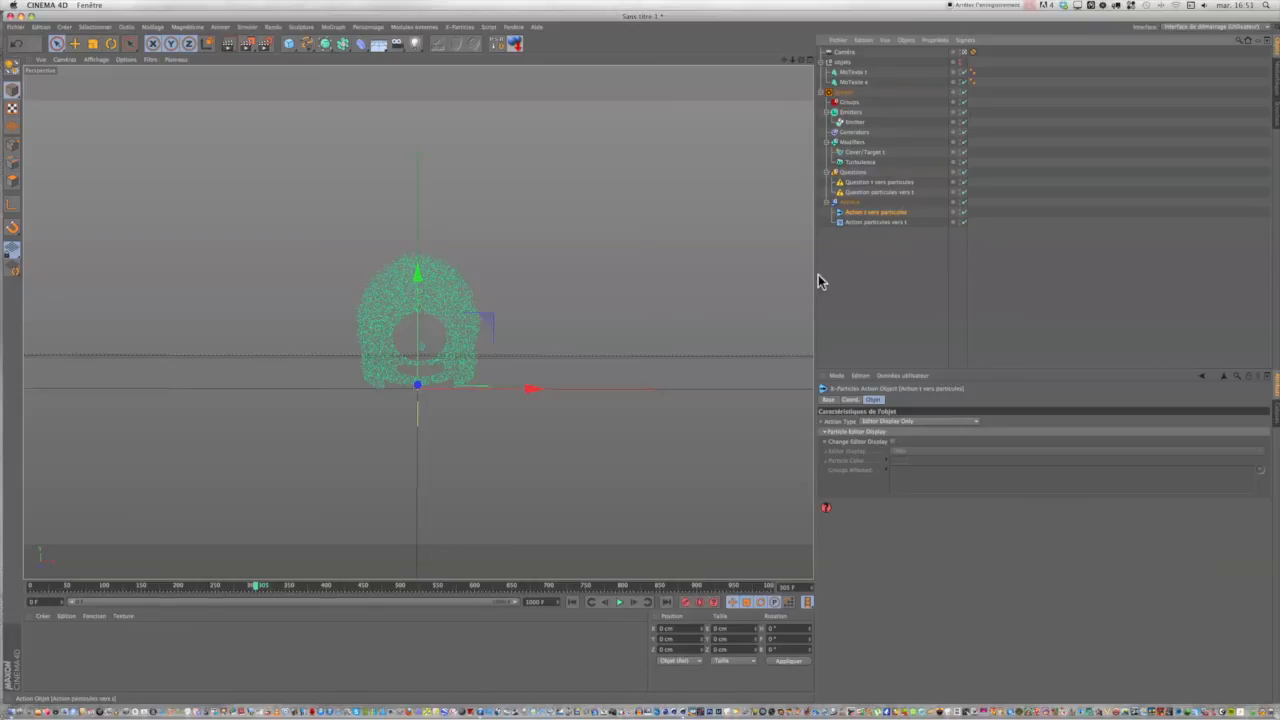
left_click(874, 421)
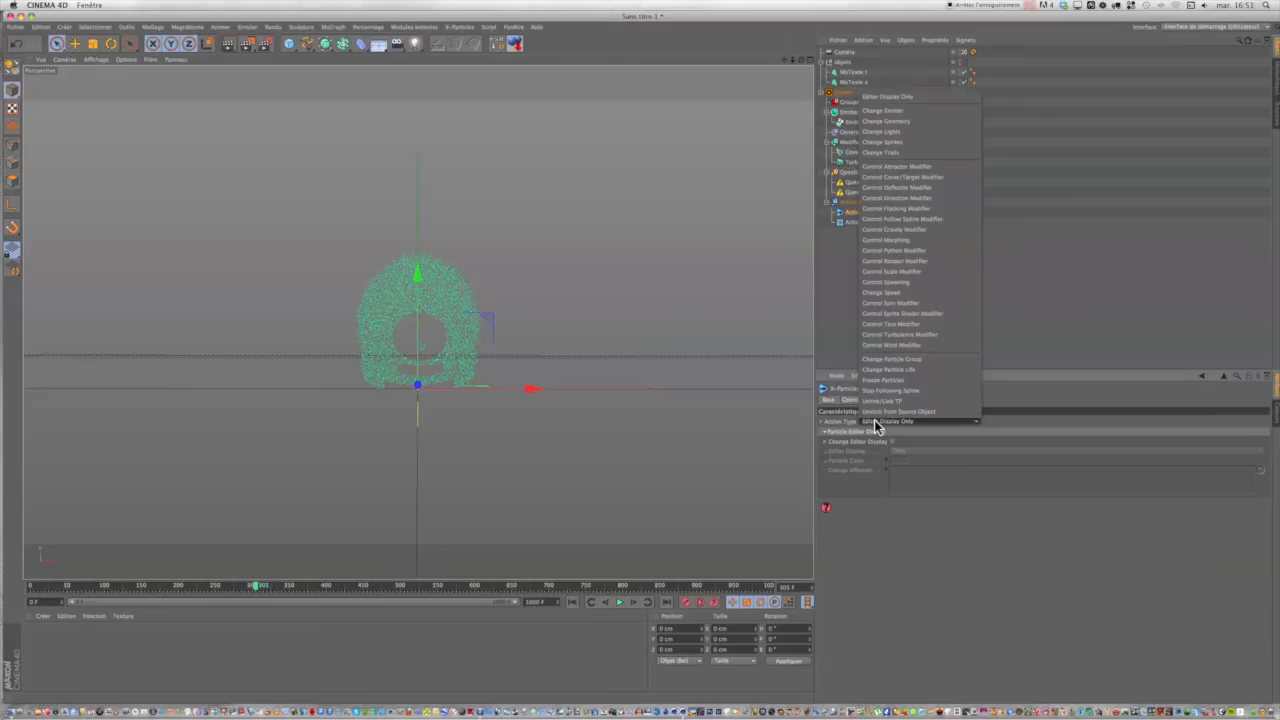
left_click(908, 178)
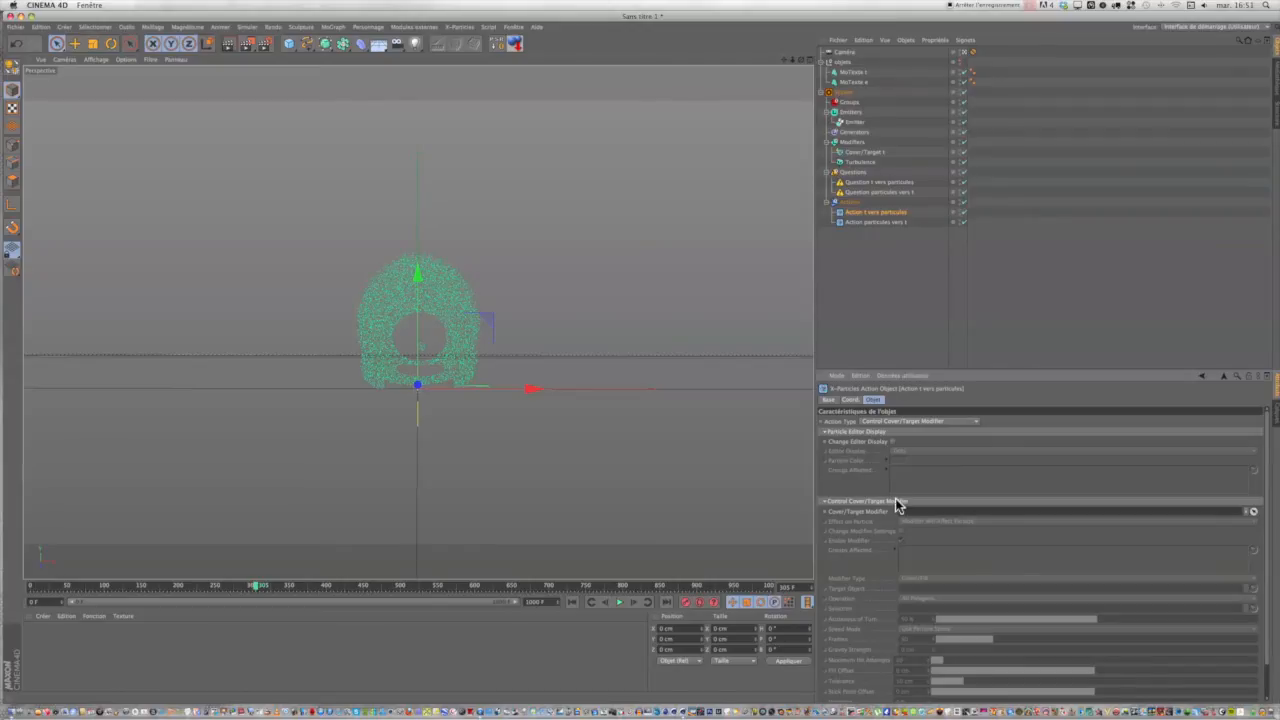
left_click(857, 152)
left_click_drag(857, 152, 924, 512)
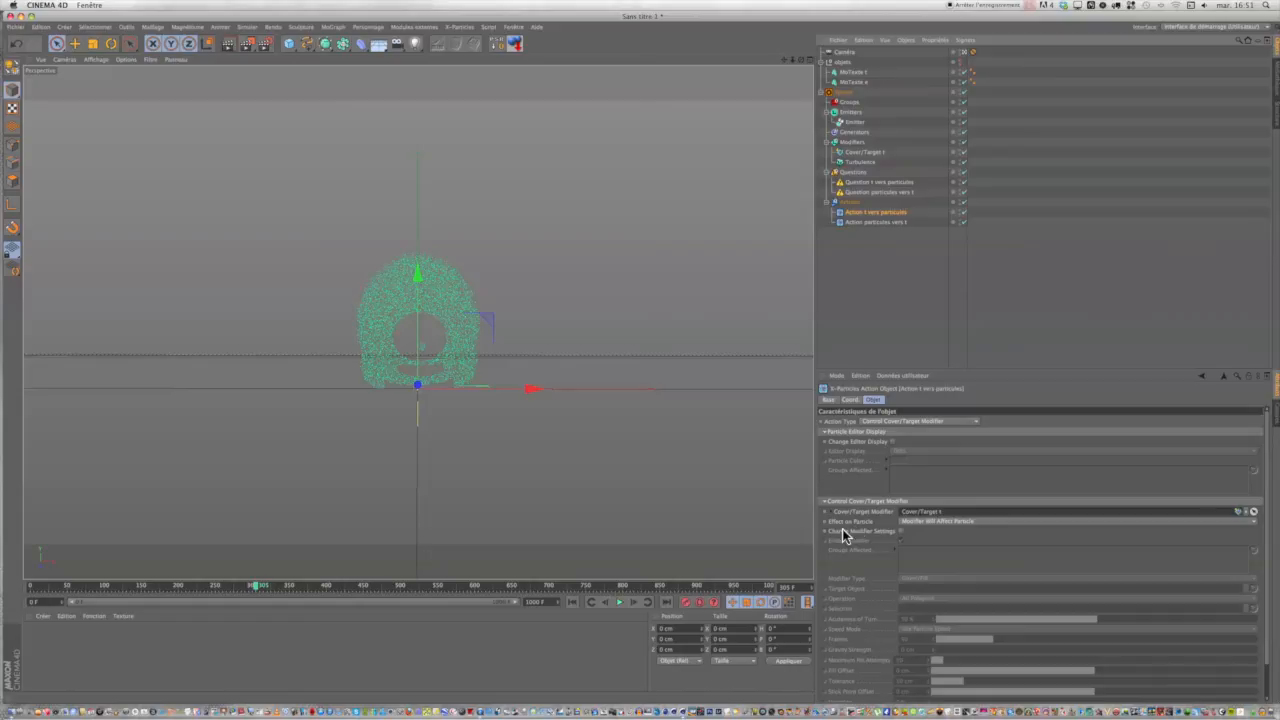
left_click(907, 522)
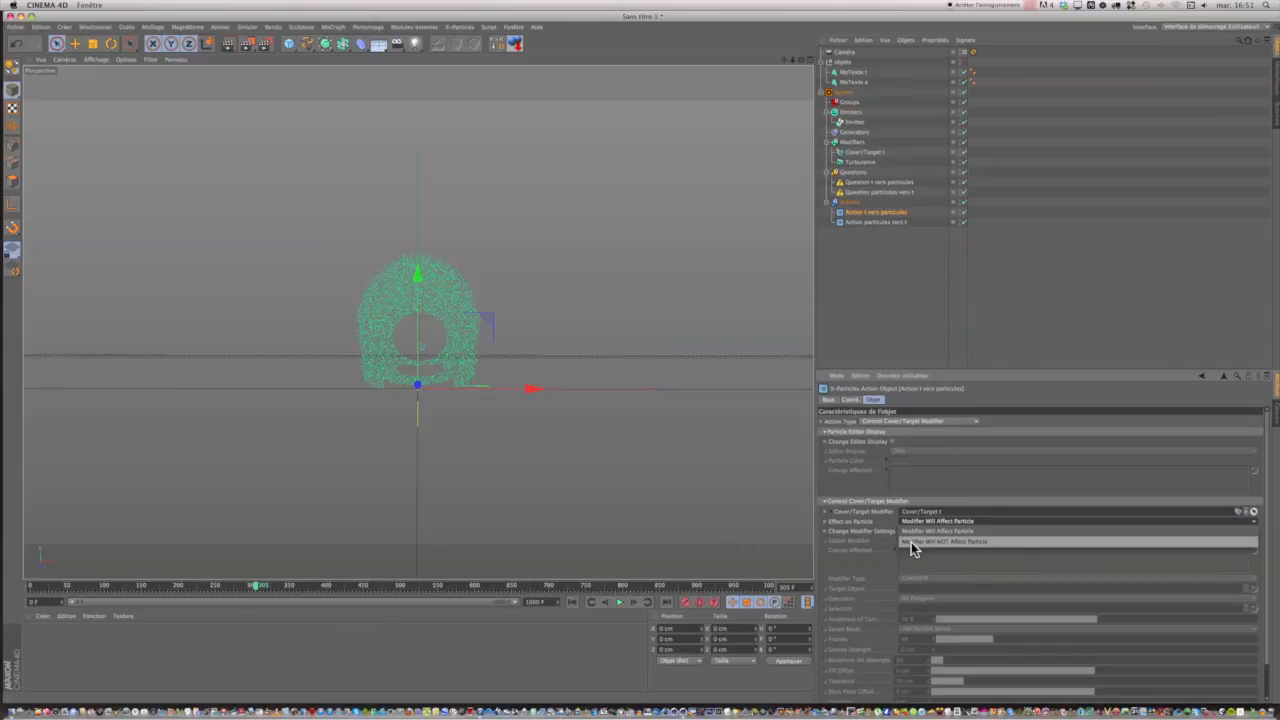
left_click(911, 542)
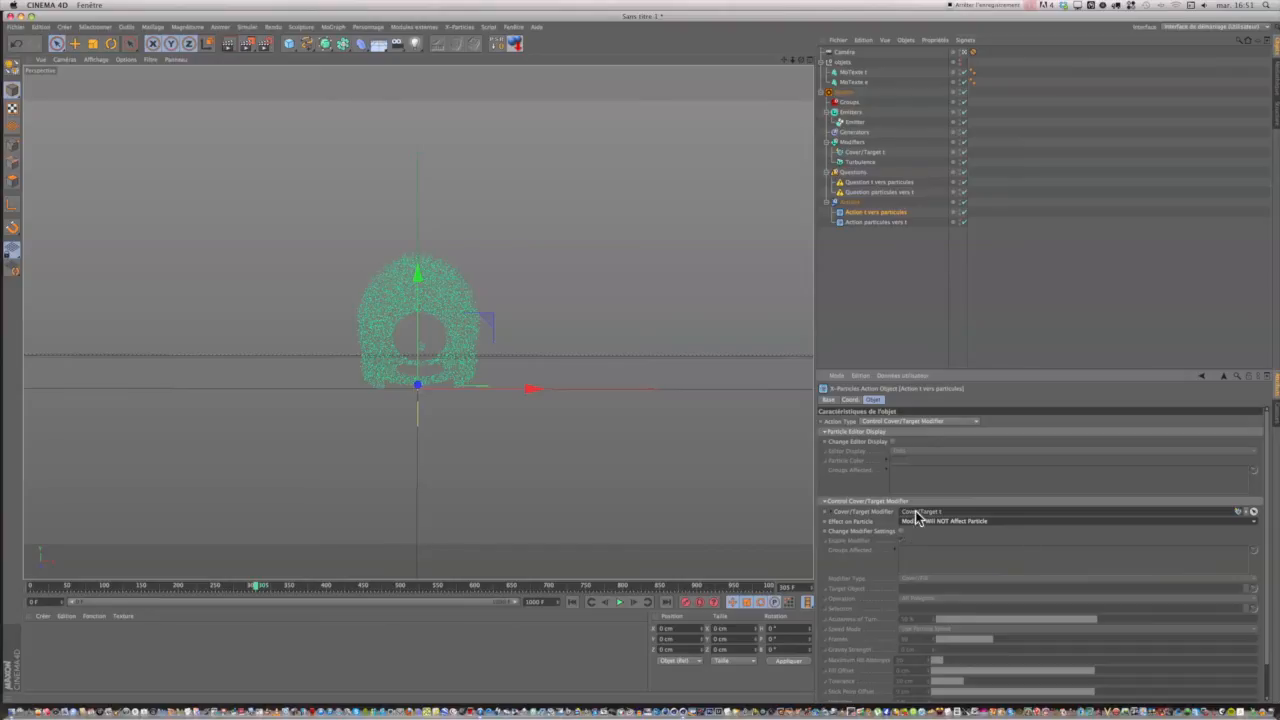
Set the particle age test of Question t vers particules to 305 frames with a range of 10.
left_click(863, 182)
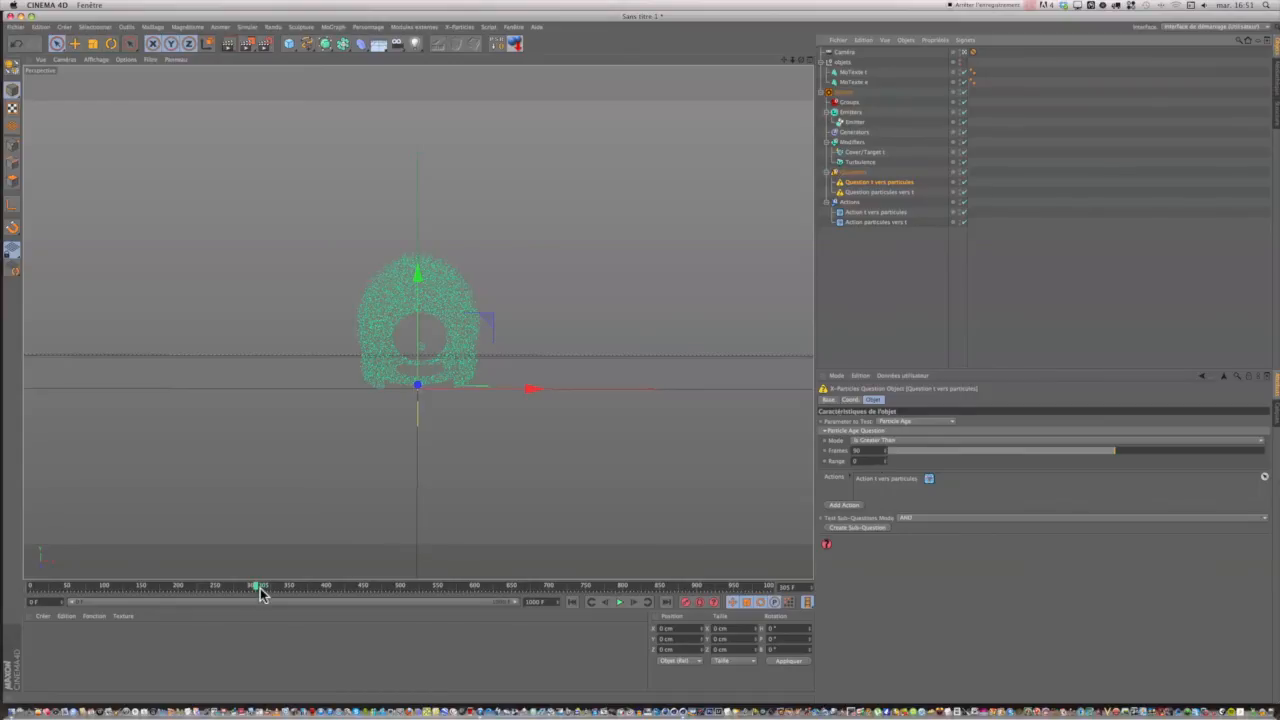
left_click(866, 453)
left_click_drag(866, 455, 841, 457)
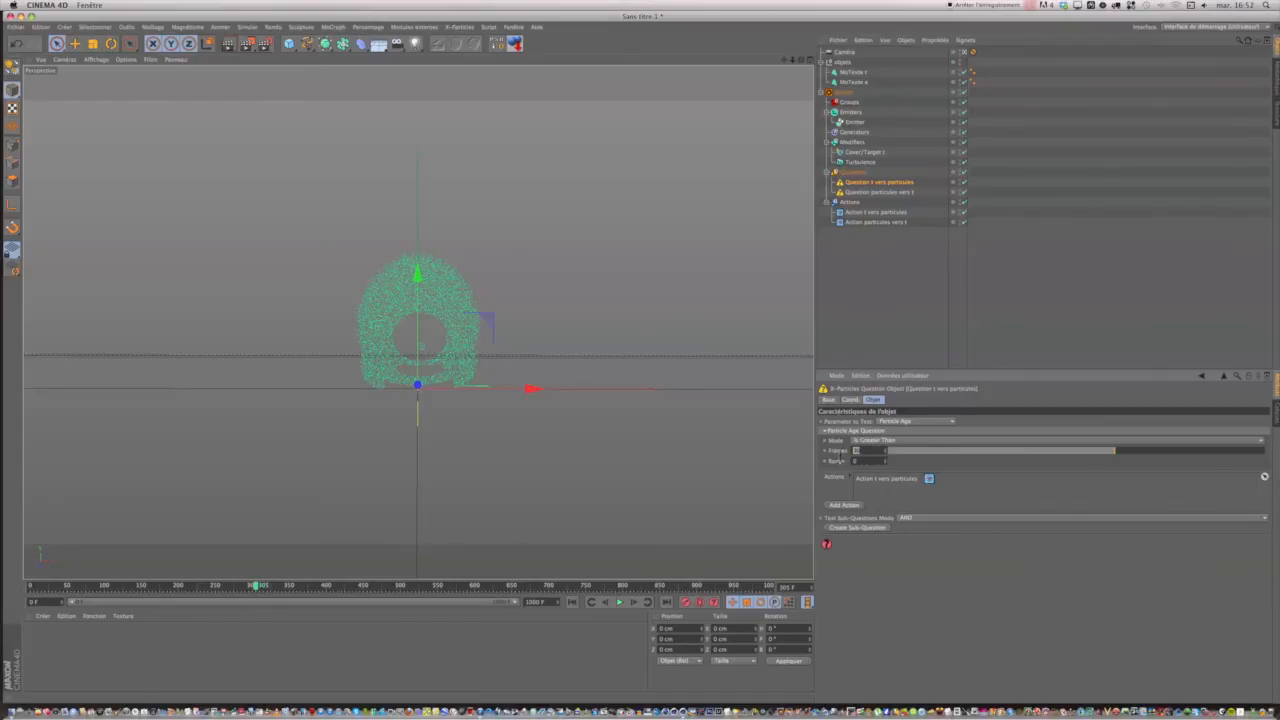
type("305")
key("Tab")
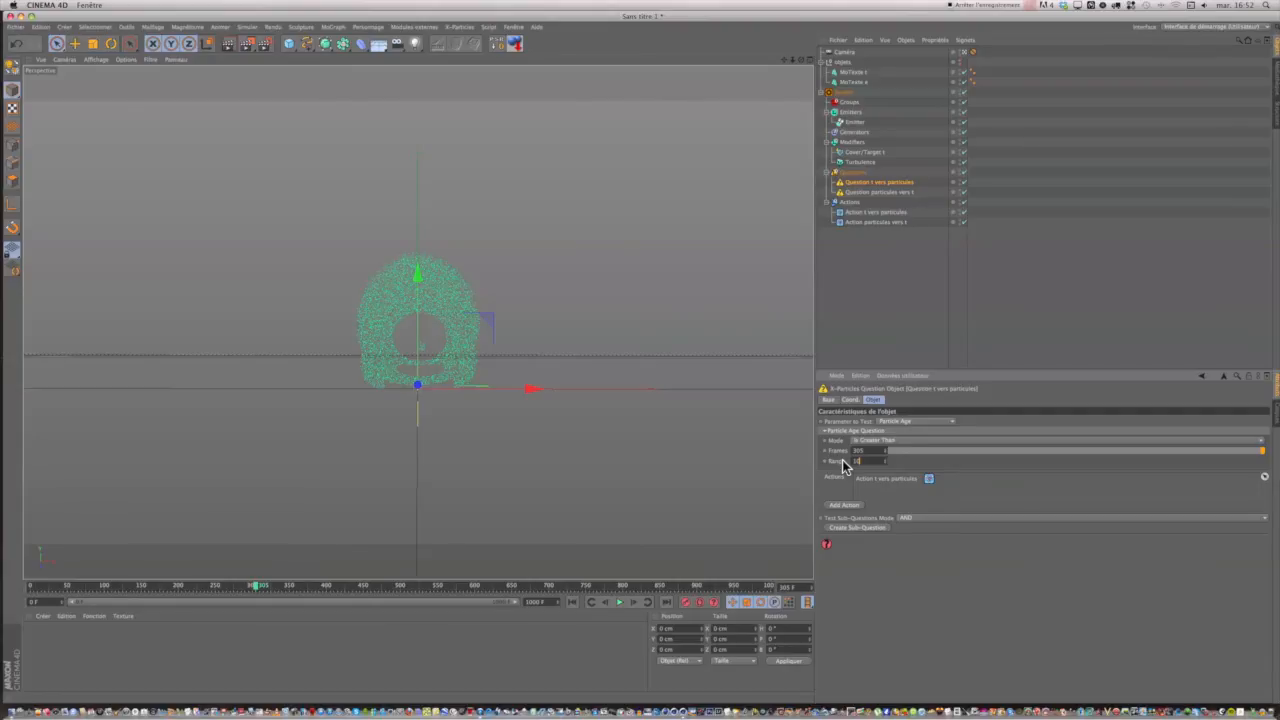
Play the animation on to frame 425 to check how the particles release from the t.
left_click(619, 602)
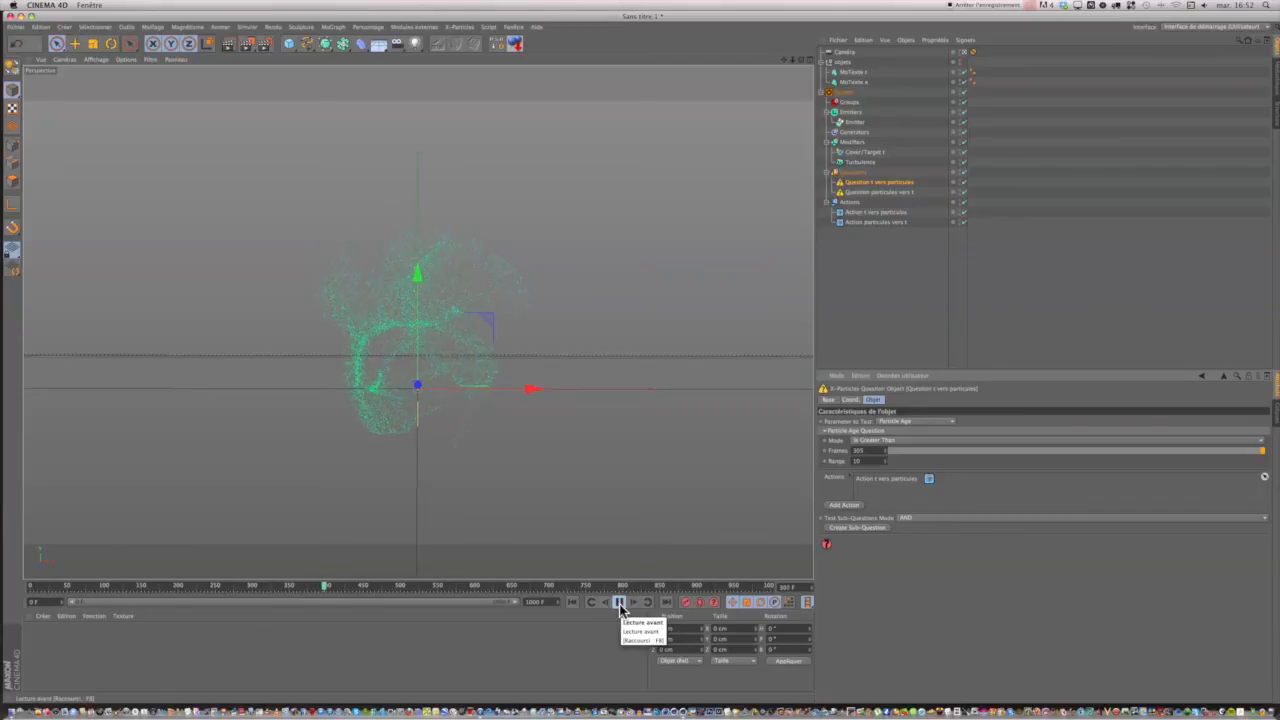
left_click(619, 602)
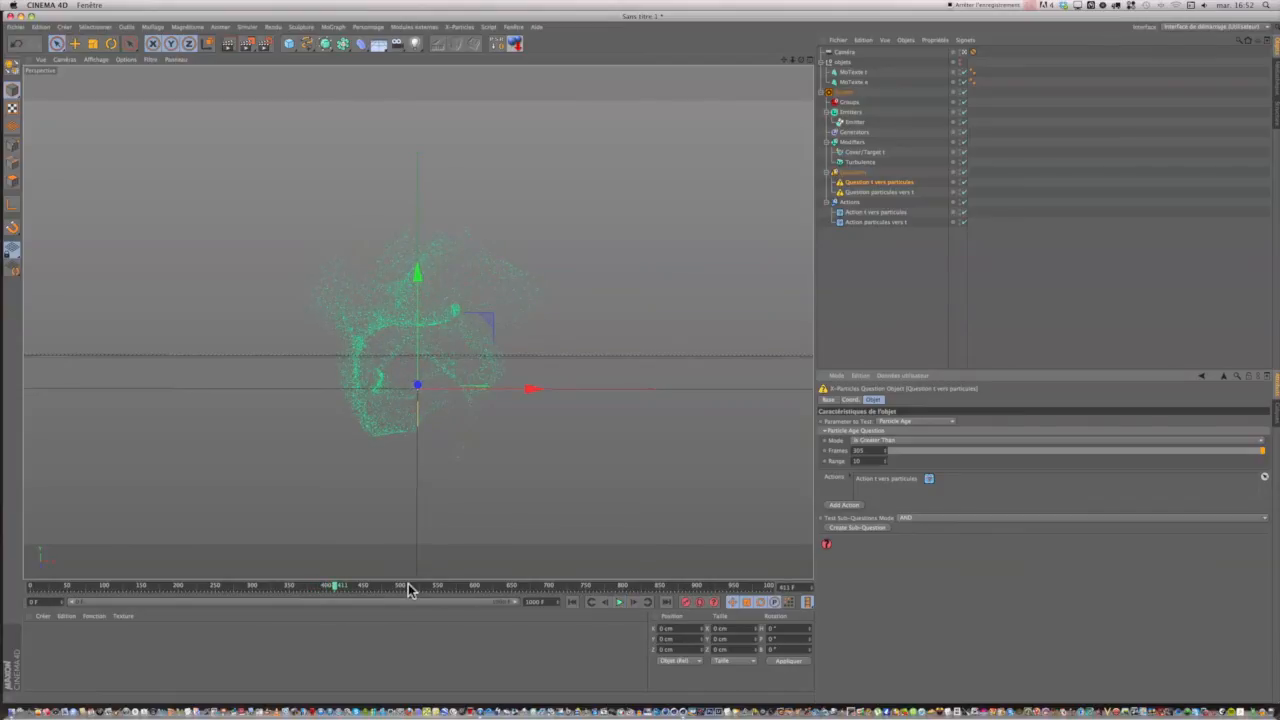
left_click(620, 603)
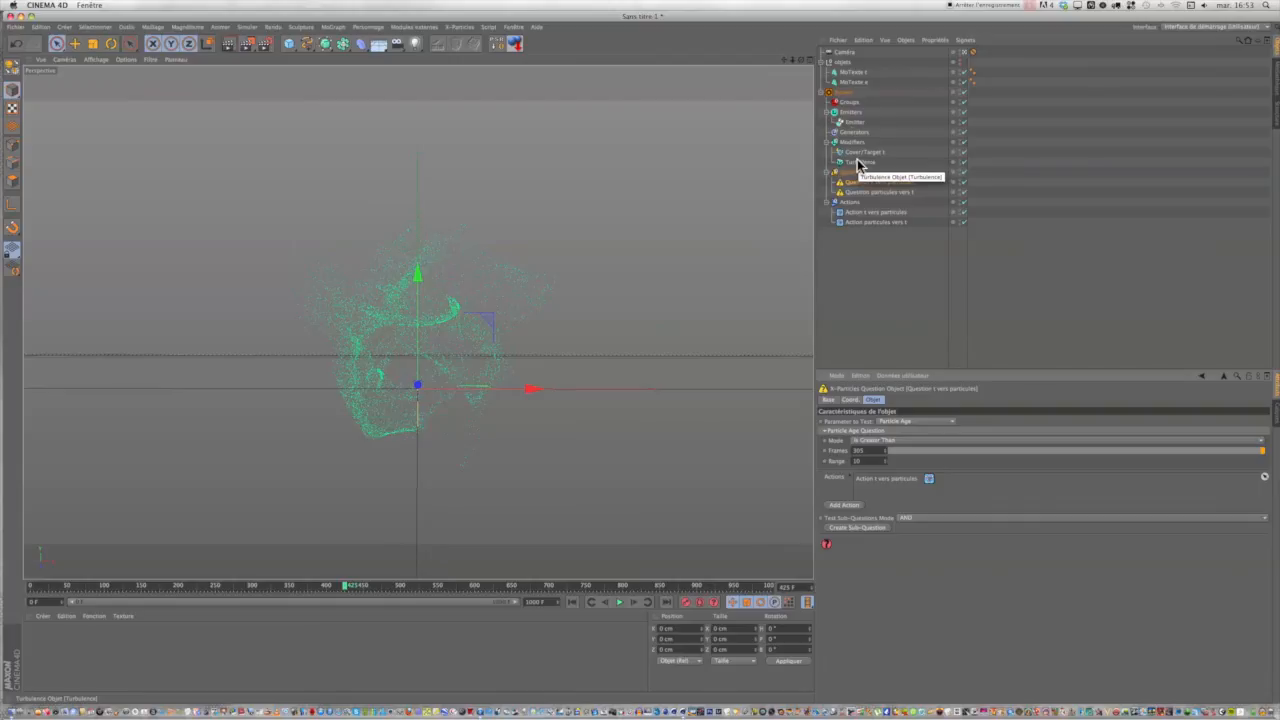
Add a second Cover/Target modifier to the particle System and set MoTexte e as its target object.
left_click(844, 93)
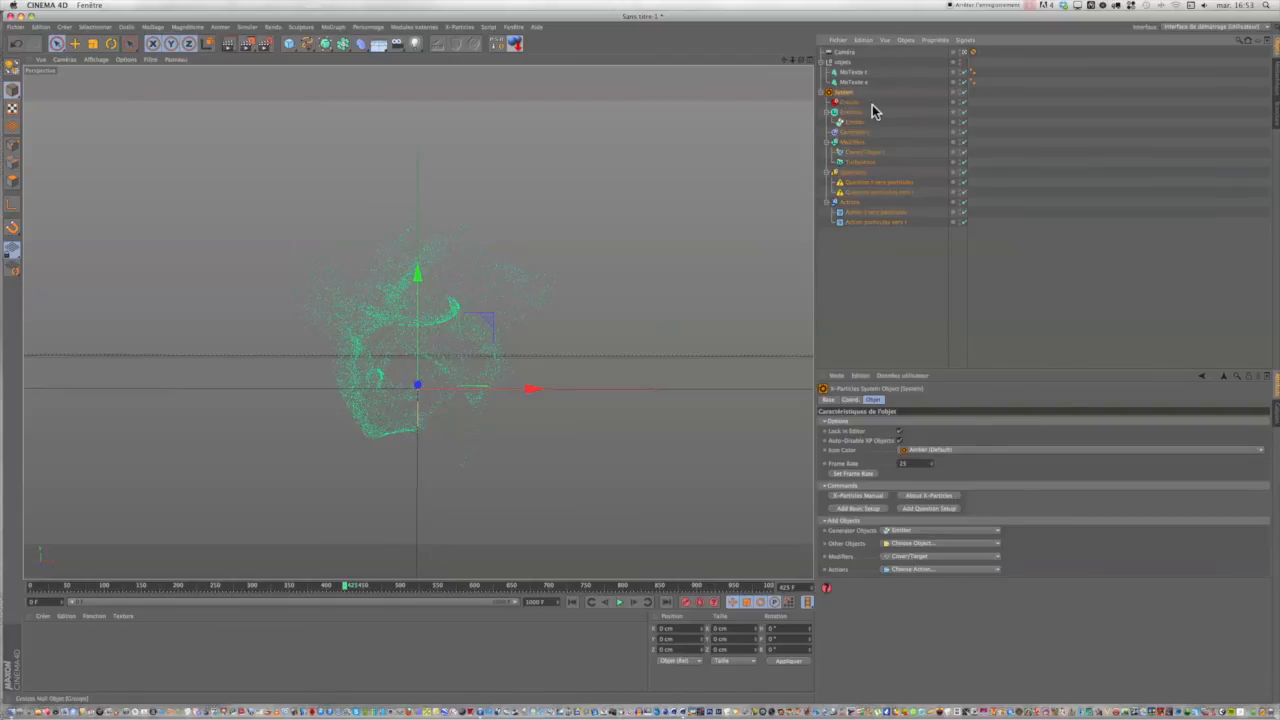
left_click(902, 557)
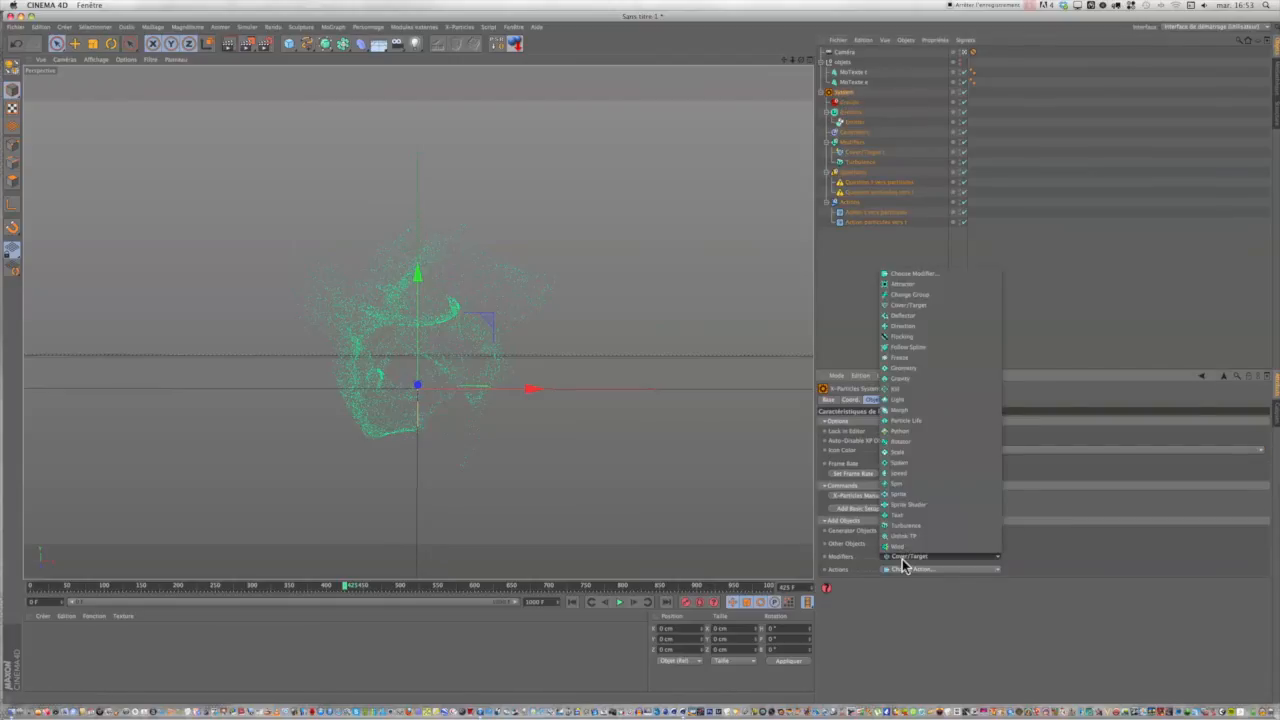
left_click(912, 306)
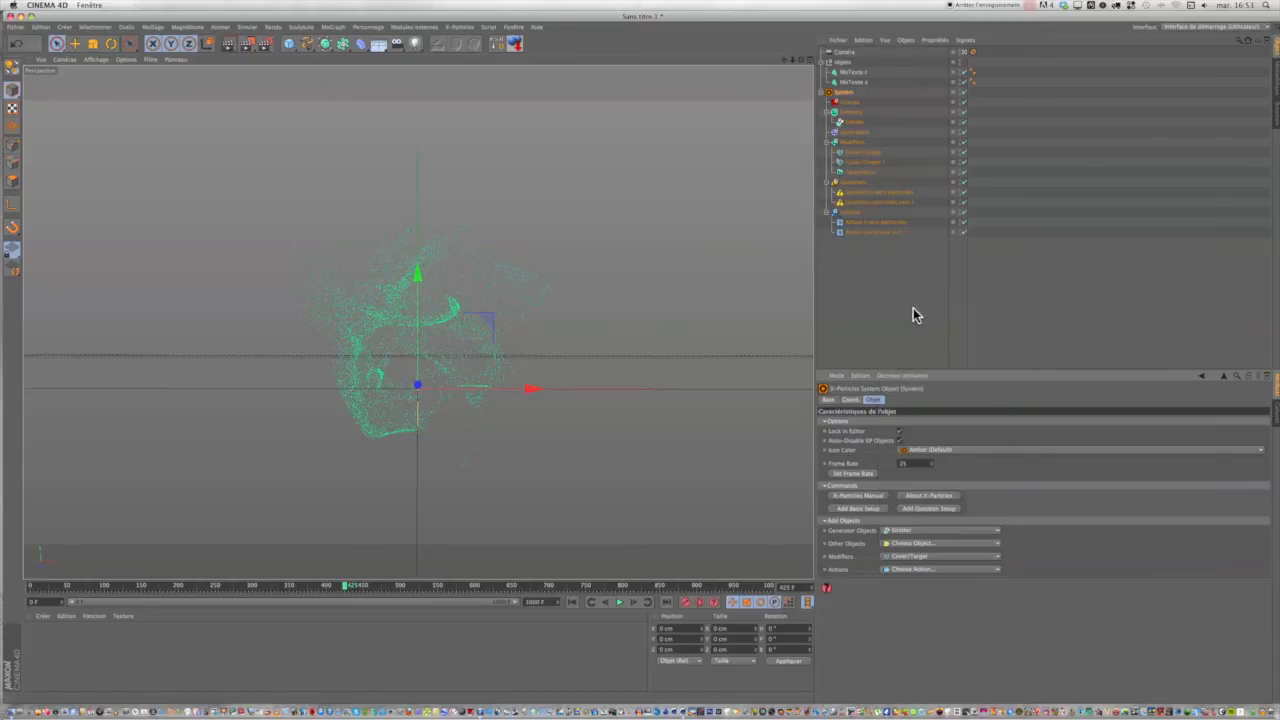
left_click(861, 153)
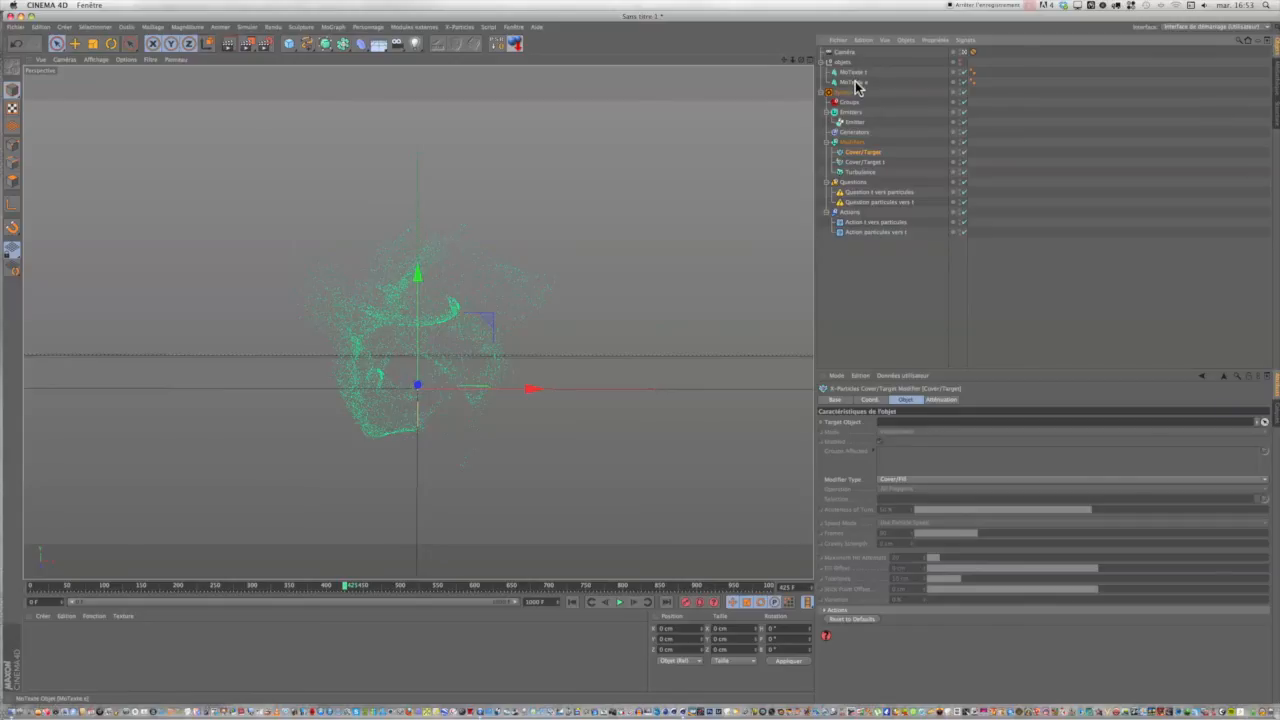
left_click_drag(856, 84, 918, 222)
left_click_drag(866, 108, 862, 85)
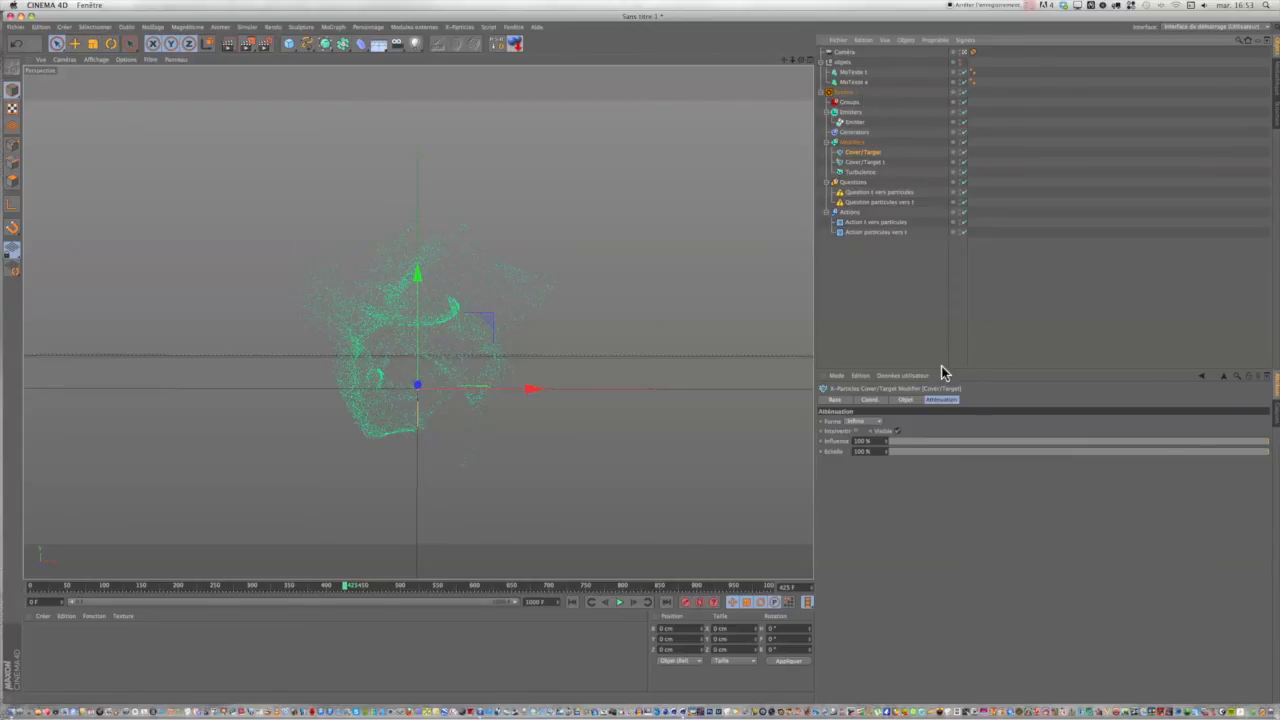
left_click(905, 399)
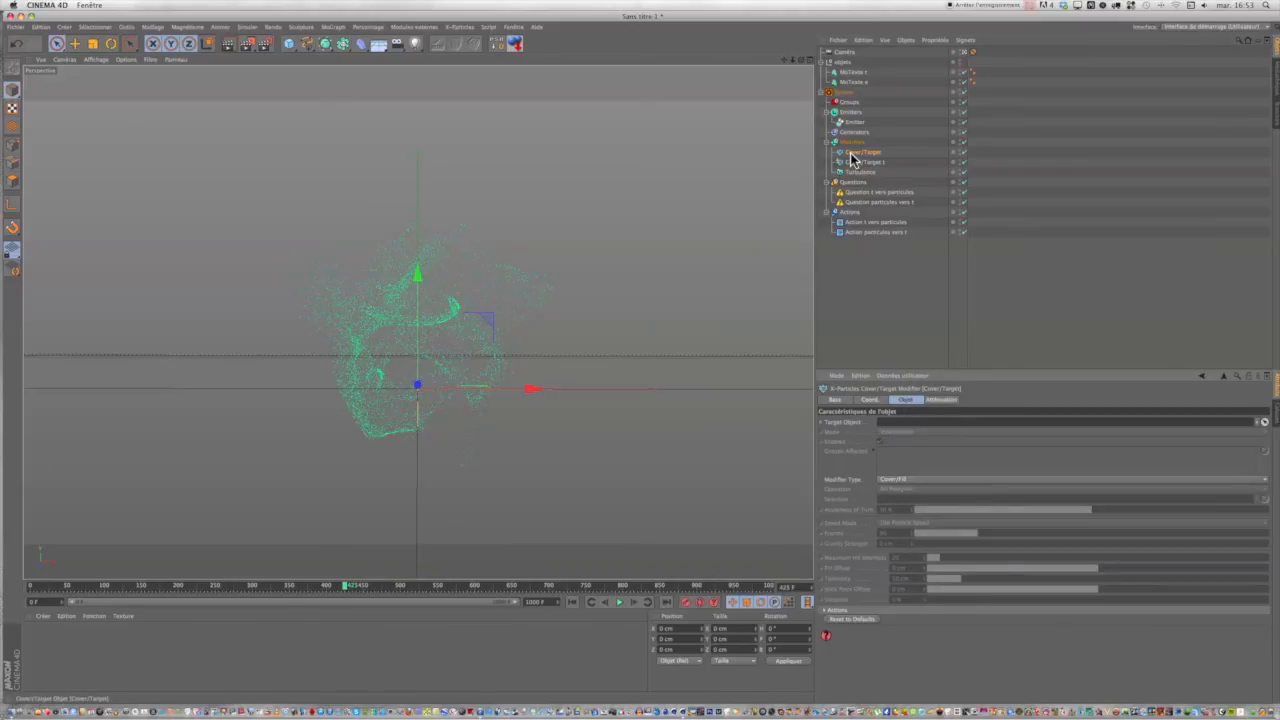
left_click_drag(852, 82, 919, 422)
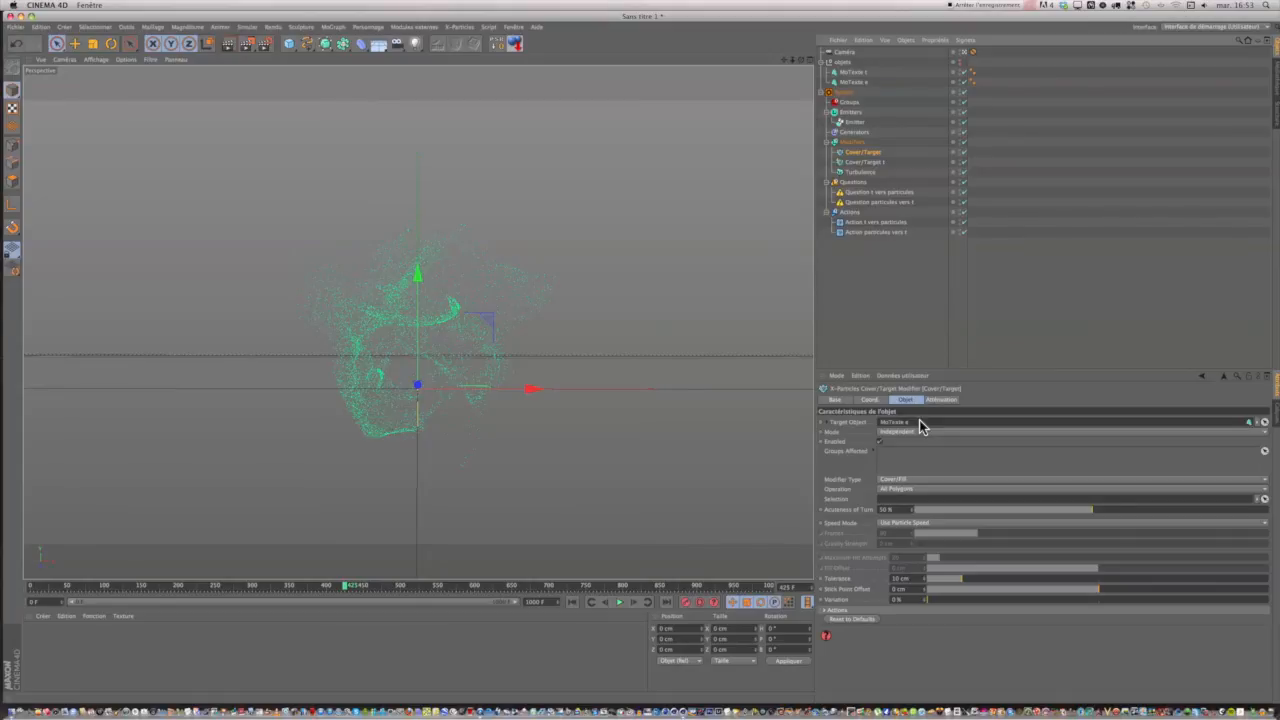
Rename the new Cover/Target modifier as Cover/Target e.
double_click(866, 153)
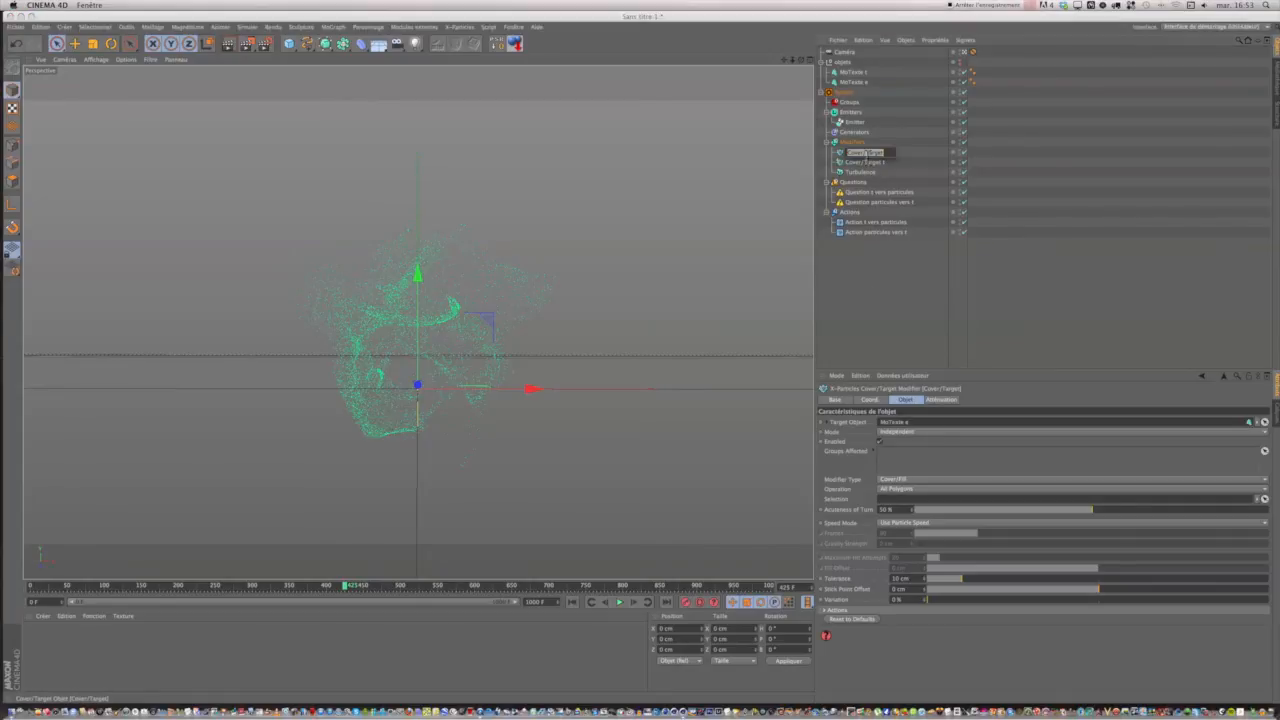
type("e")
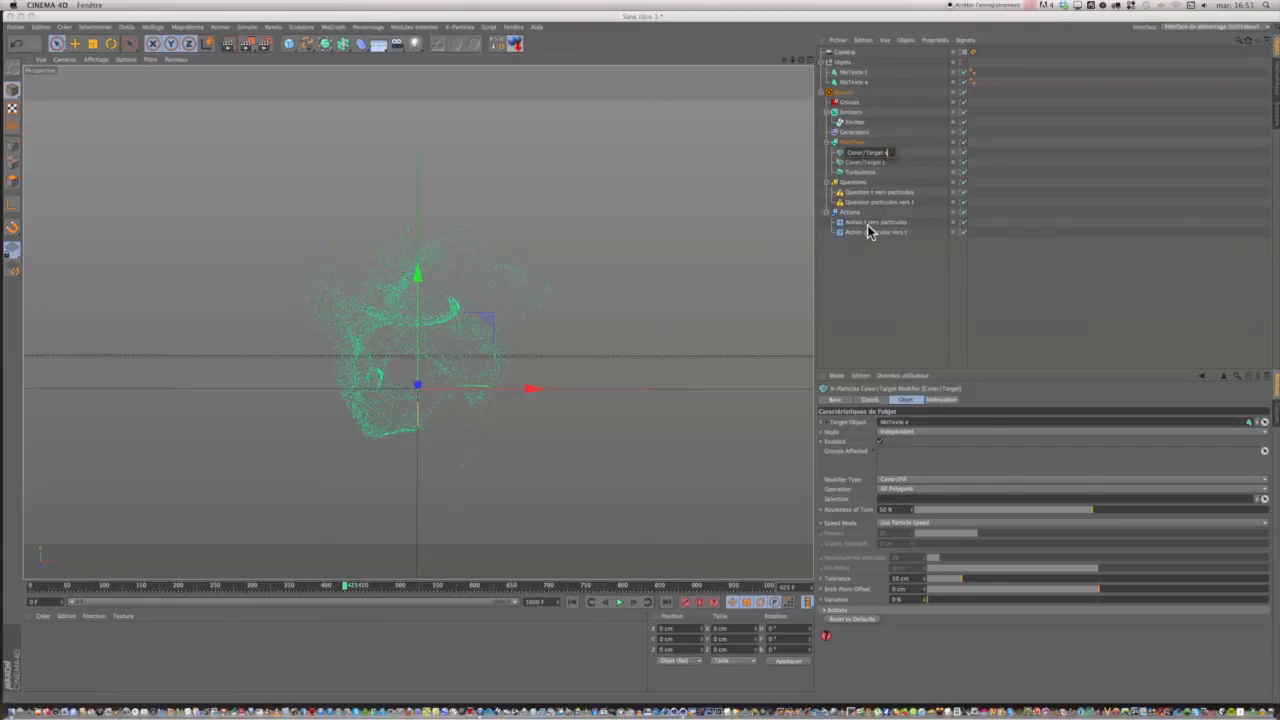
left_click(905, 152)
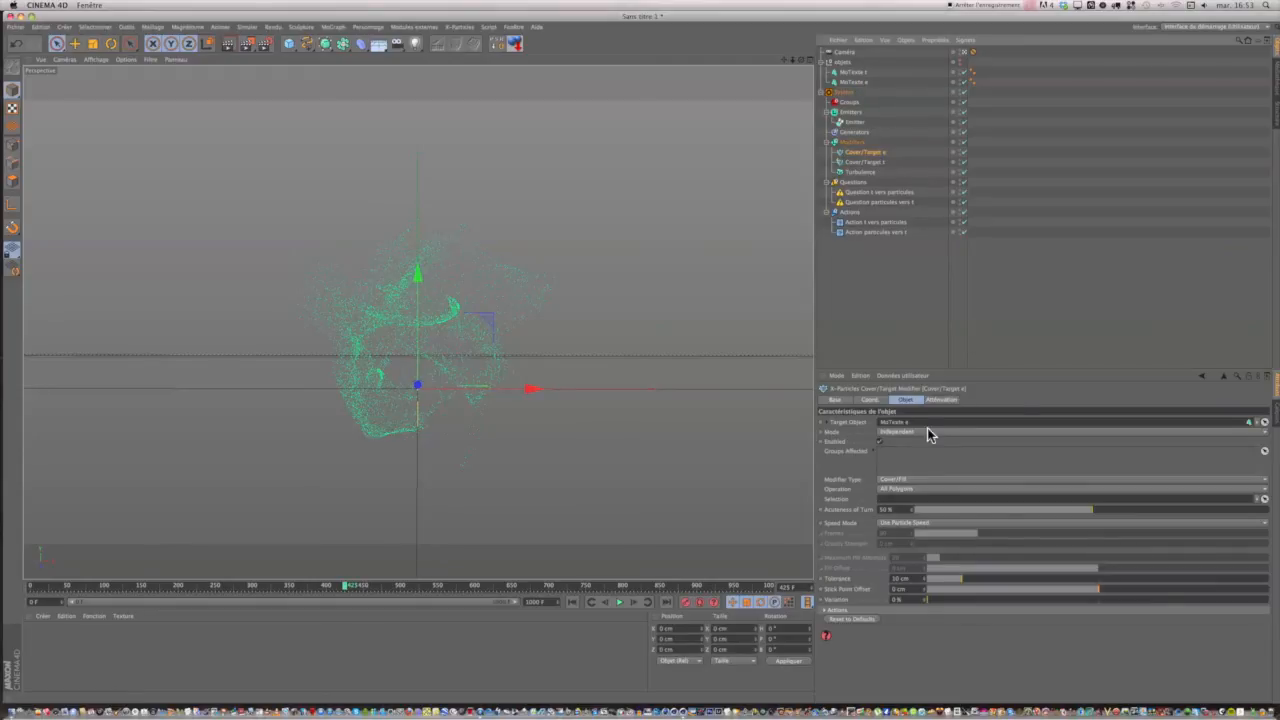
Set Cover/Target e to the Object Volume operation and its speed mode to Set Frames to Reach Target.
left_click(884, 490)
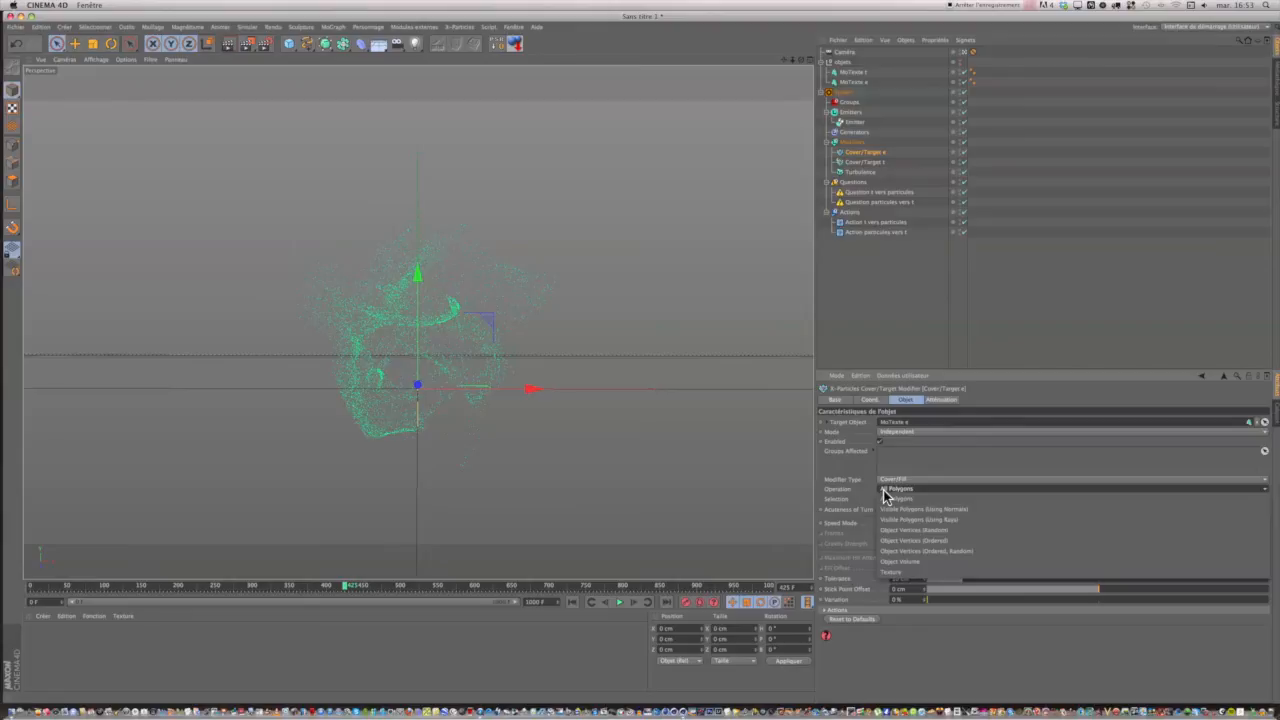
left_click(895, 563)
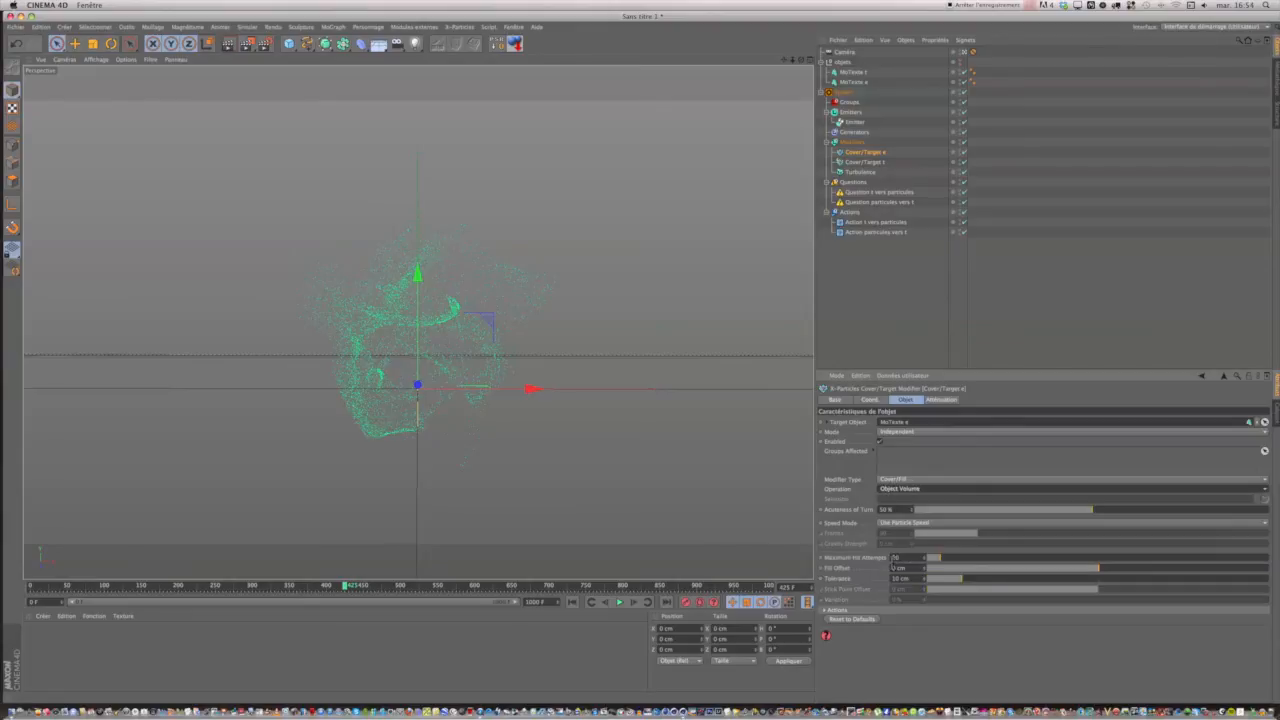
left_click(884, 524)
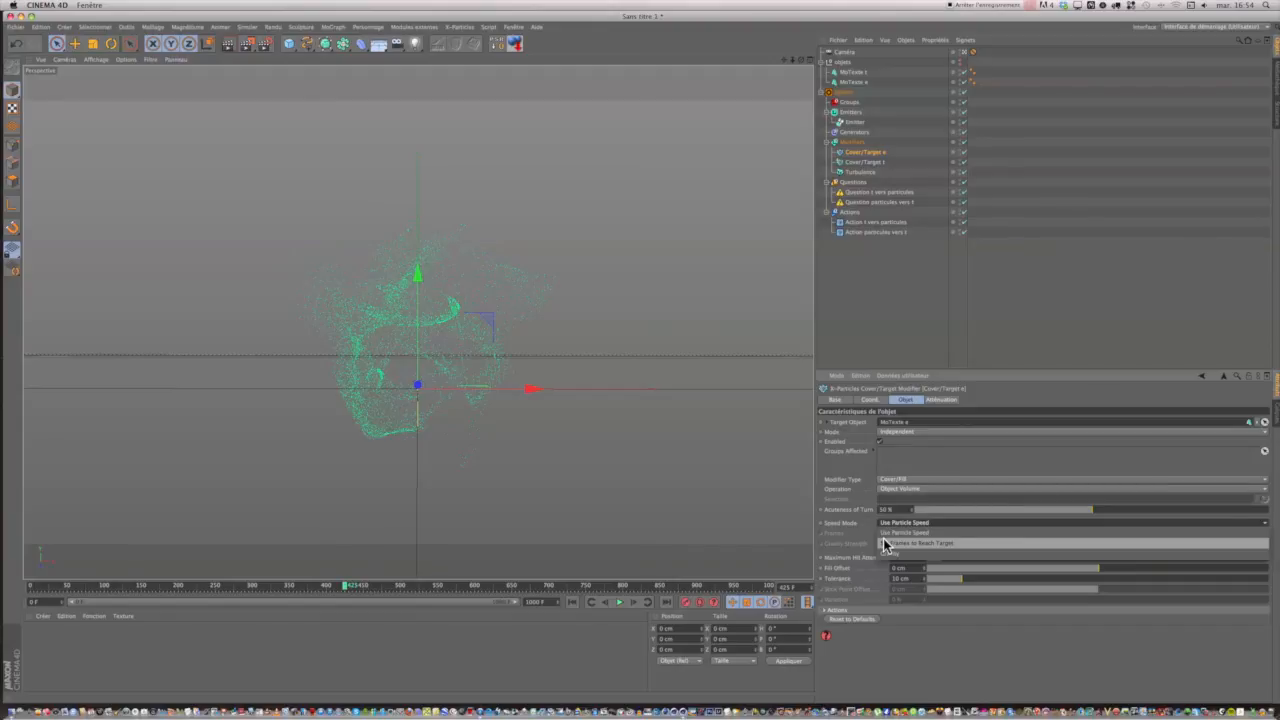
left_click(884, 543)
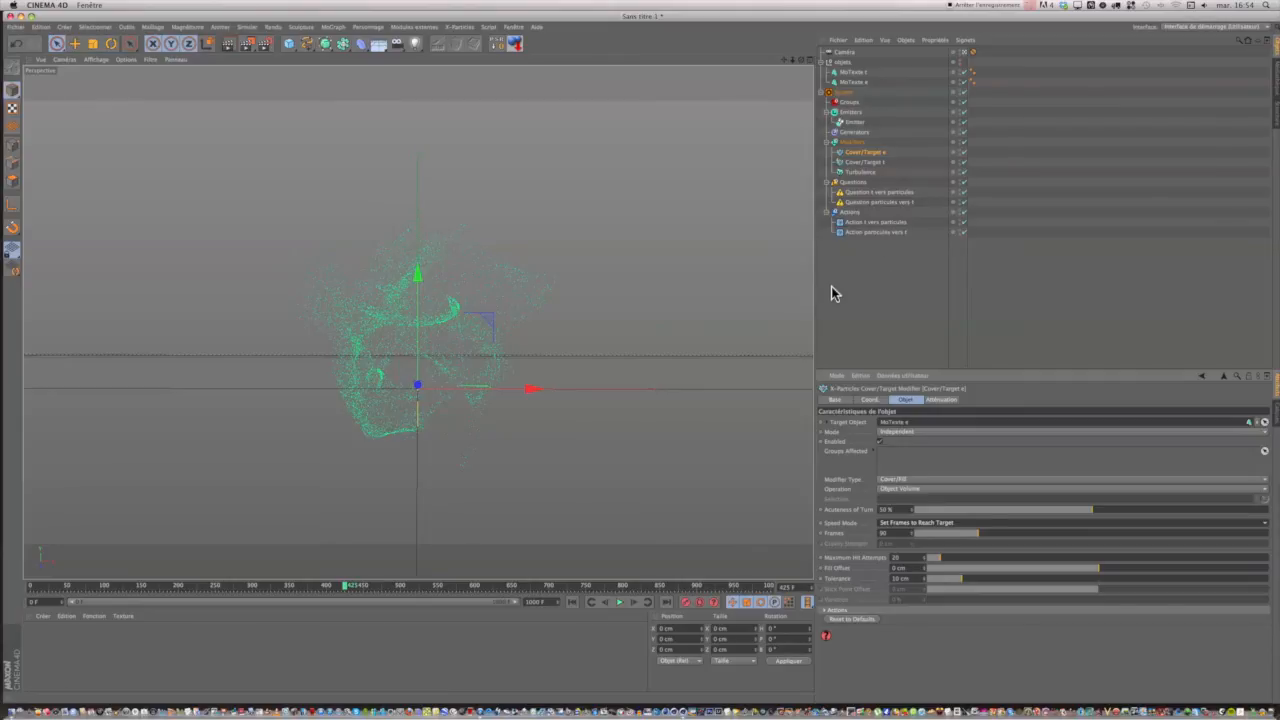
Add a third question to the Emitter and add a new action to that question.
left_click(851, 123)
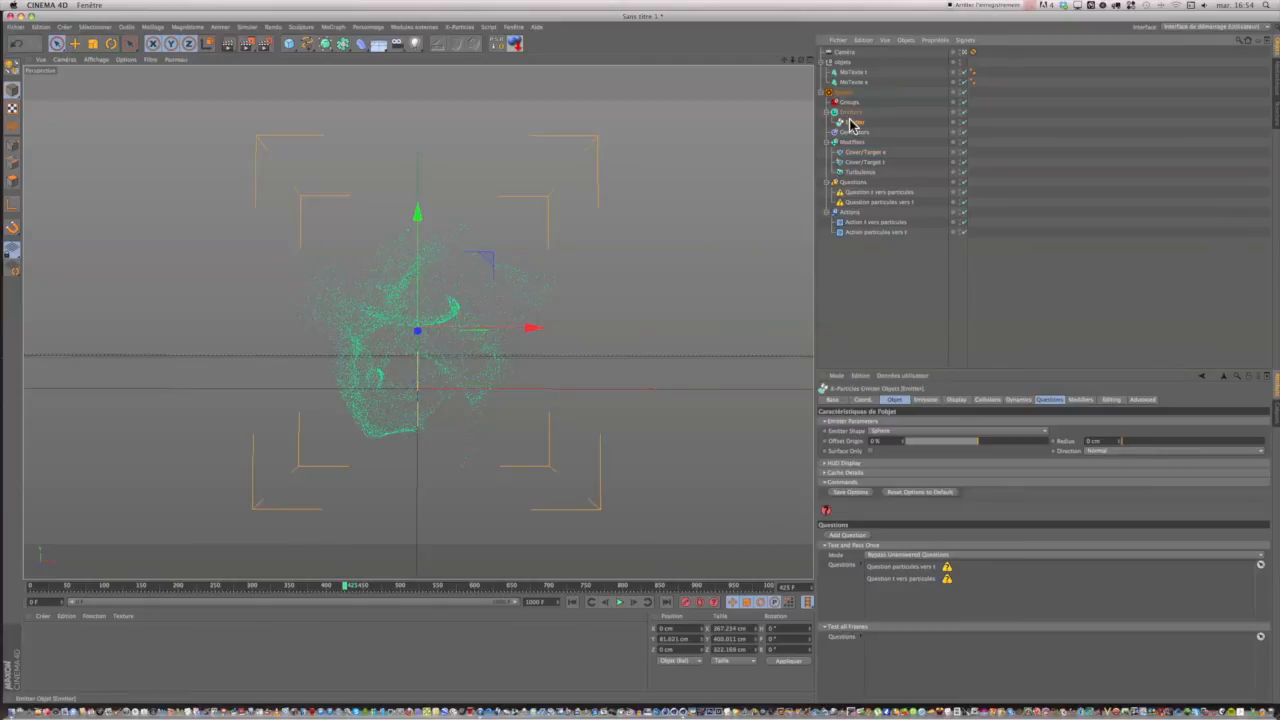
left_click(1048, 400)
left_click(840, 424)
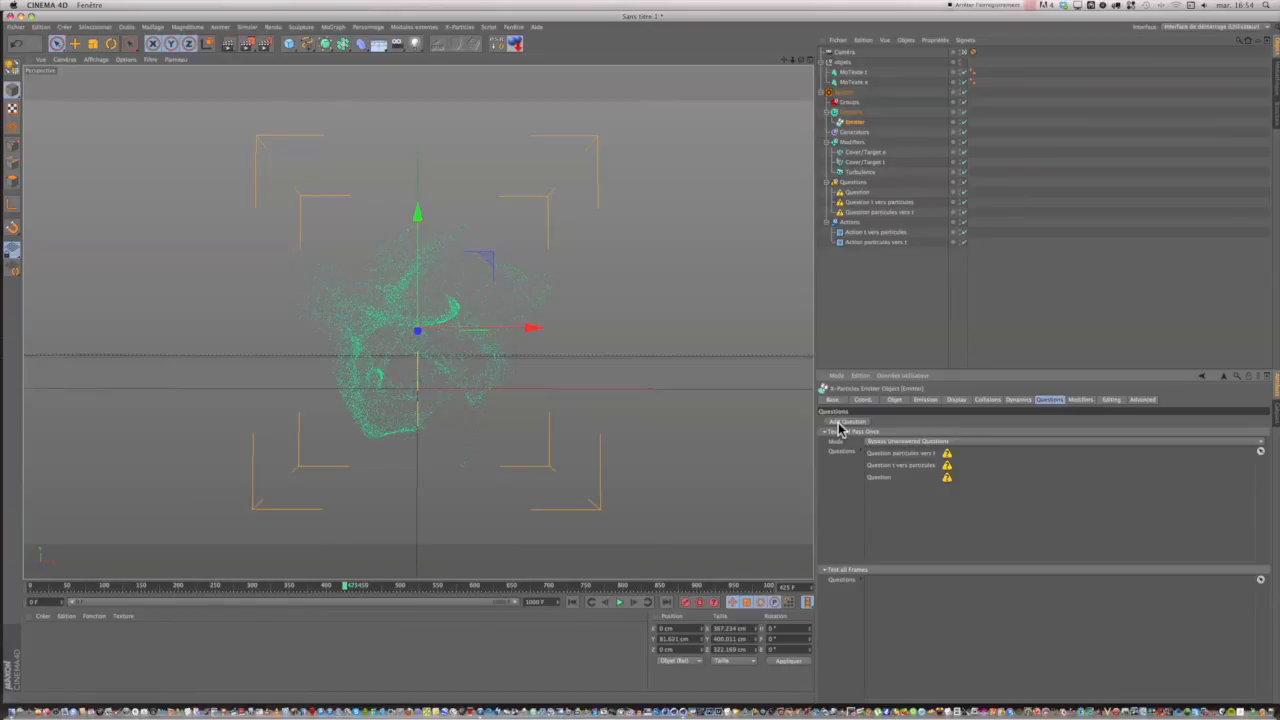
left_click(855, 194)
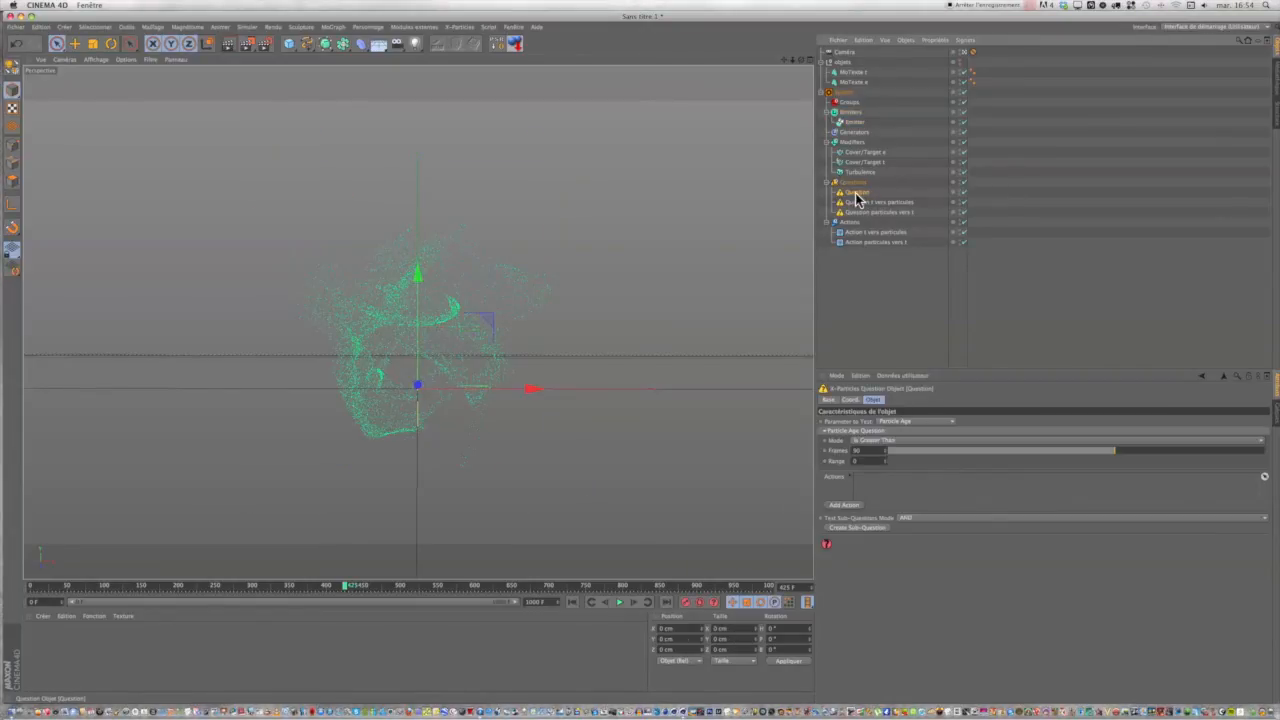
left_click(845, 505)
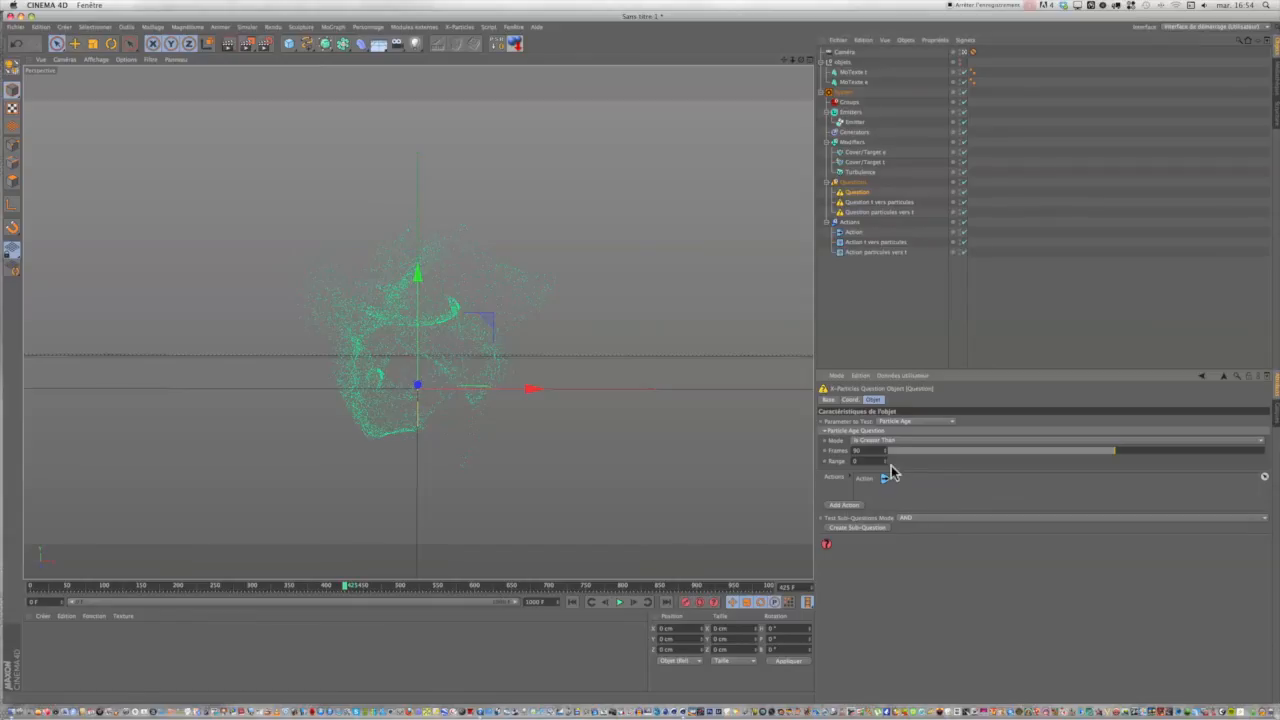
Rename the new action as Action particules vers e.
left_click(853, 233)
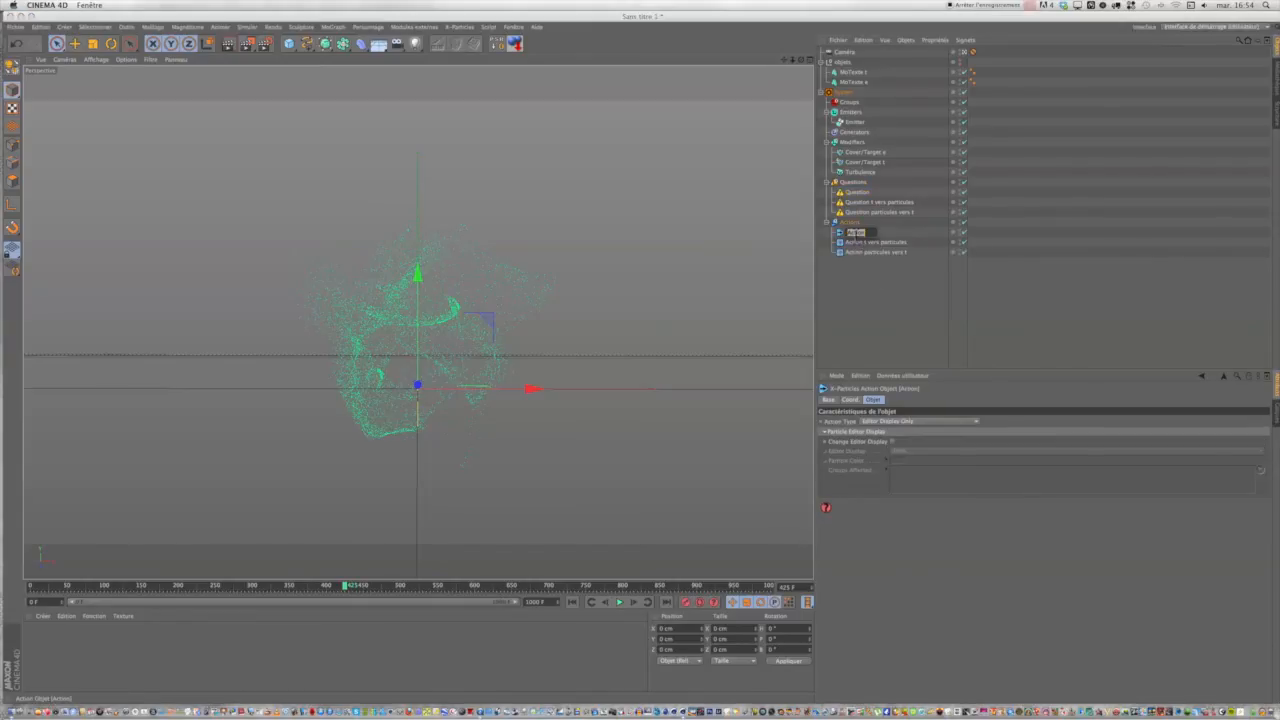
double_click(854, 236)
type("pa")
type("rti")
type("cules vers e")
key("Return")
Rename the new question as Question particules vers e.
left_click(869, 194)
double_click(869, 194)
type("particules")
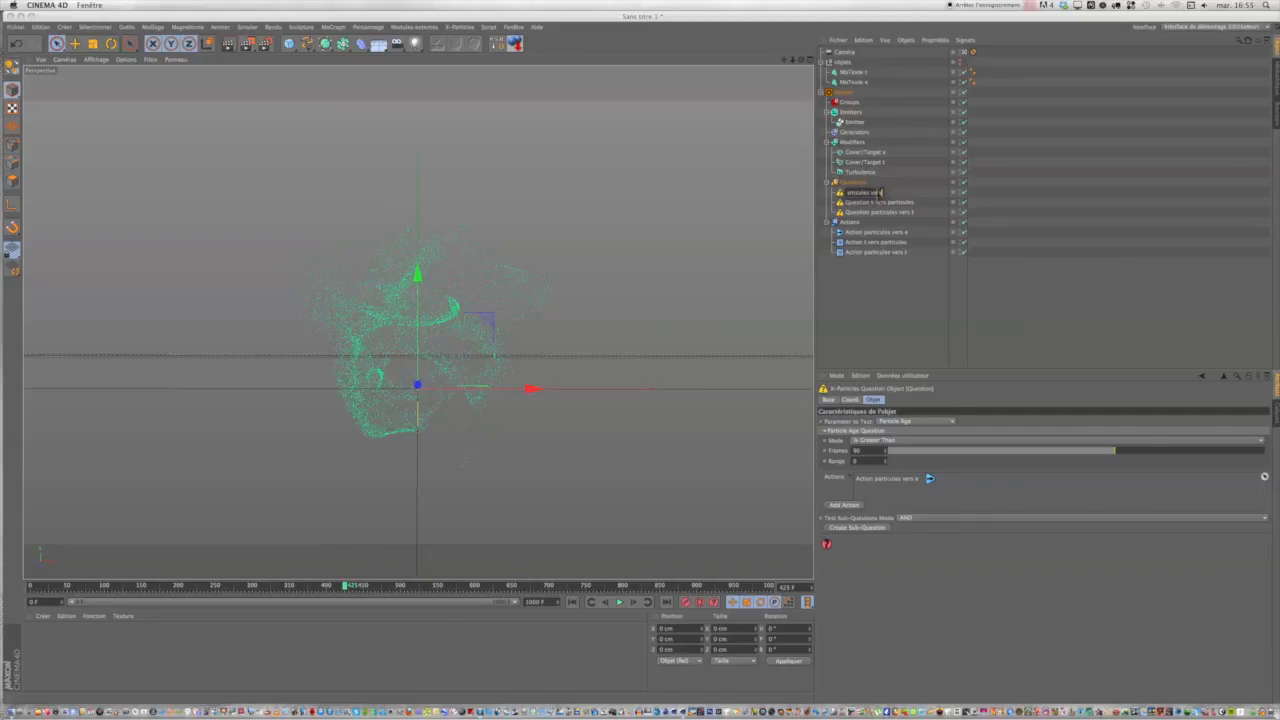
type(" vers e")
left_click(904, 278)
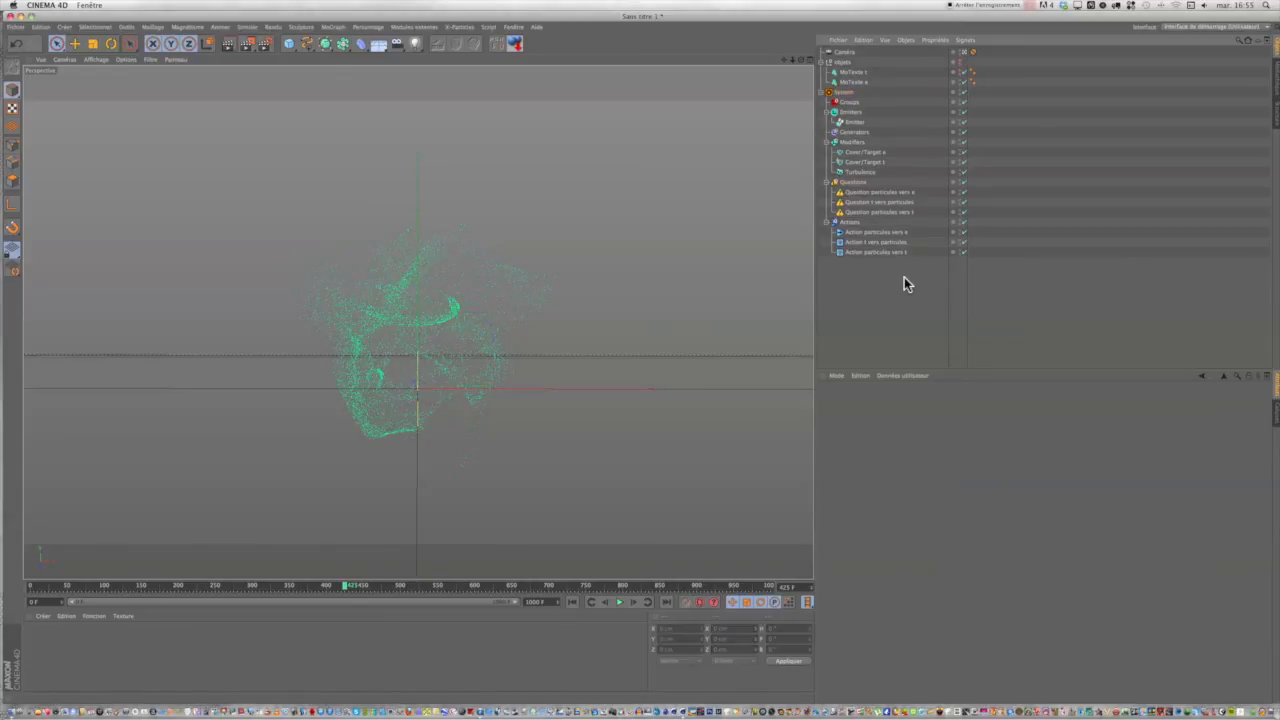
Make Action particules vers e a Control Cover/Target Modifier action linked to Cover/Target e.
left_click(866, 233)
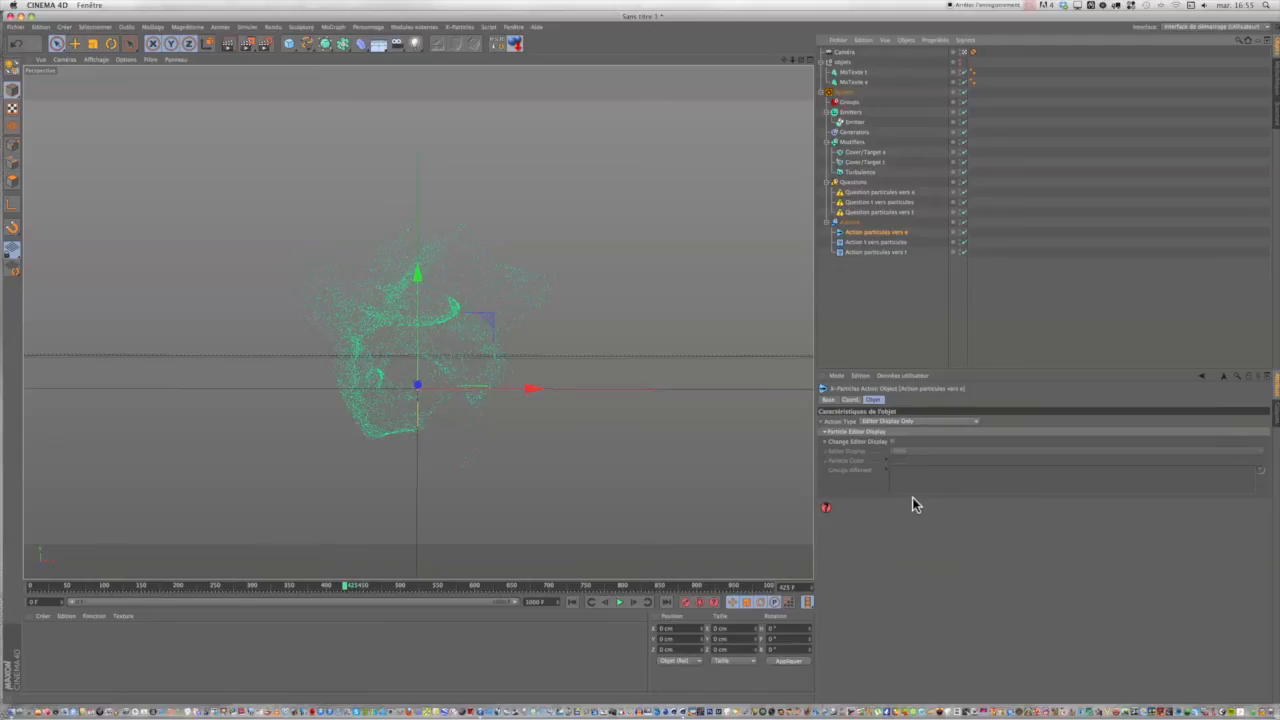
left_click(893, 421)
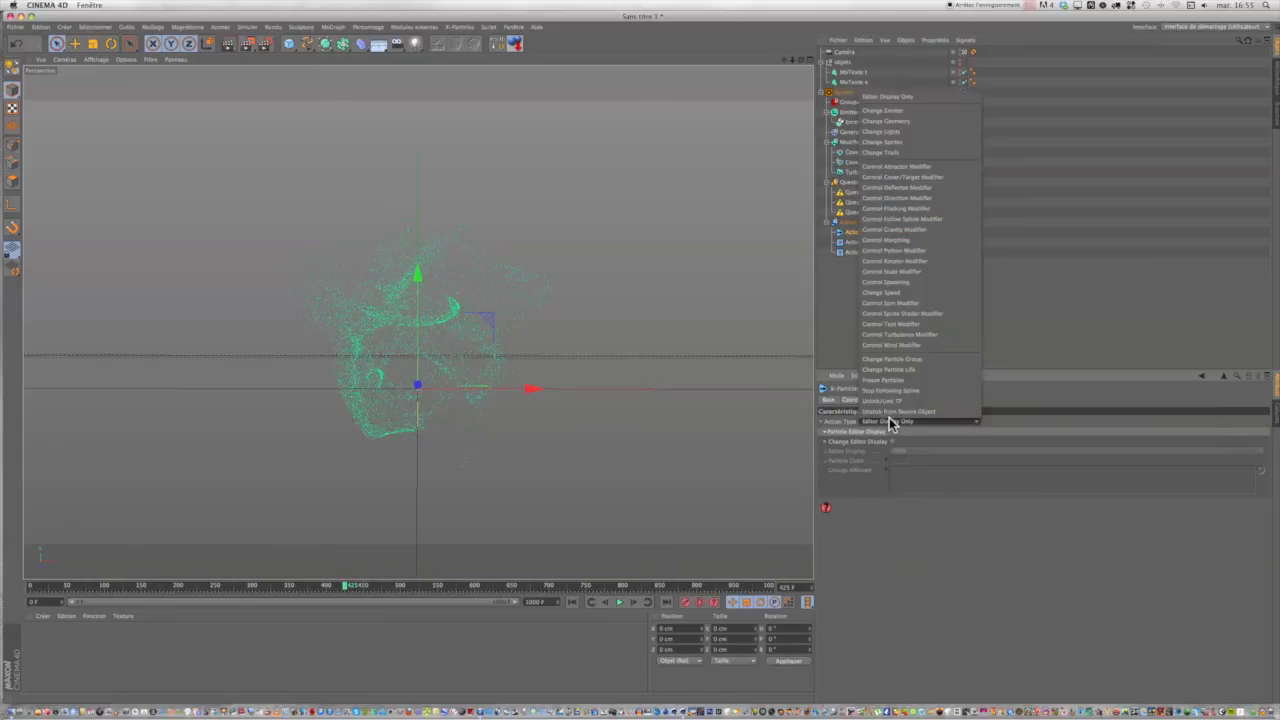
left_click(893, 177)
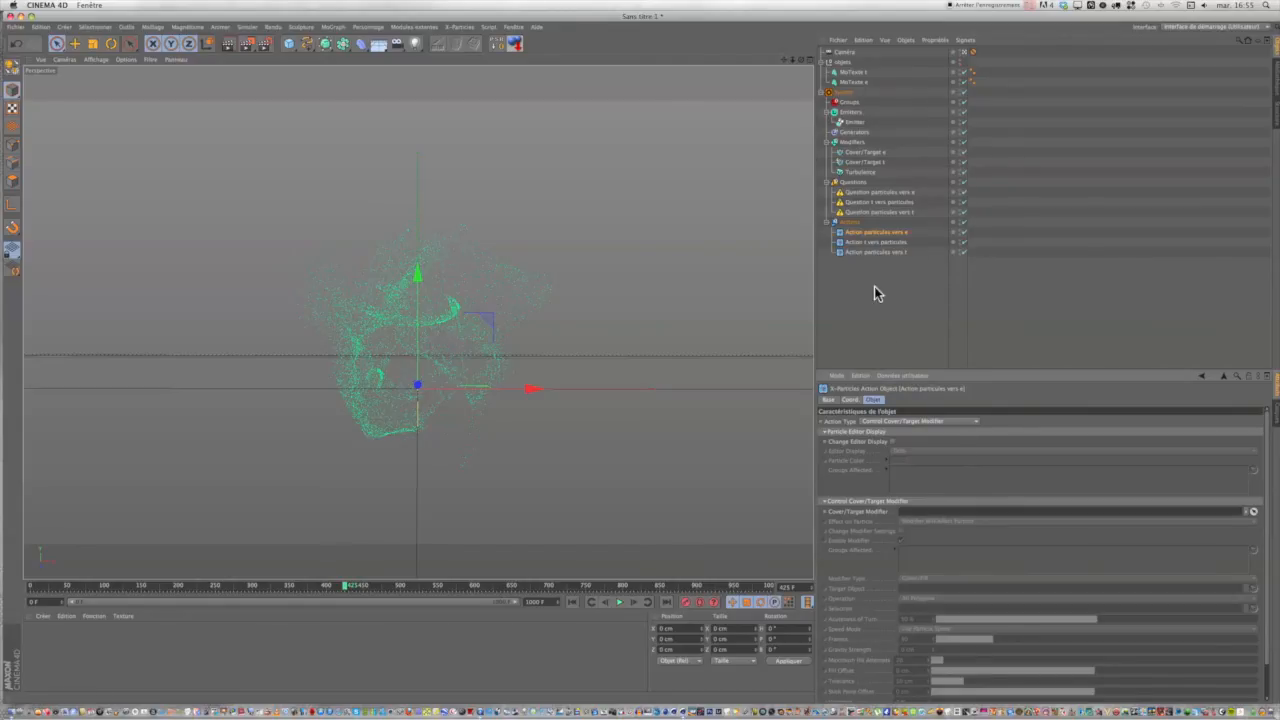
left_click_drag(866, 152, 941, 513)
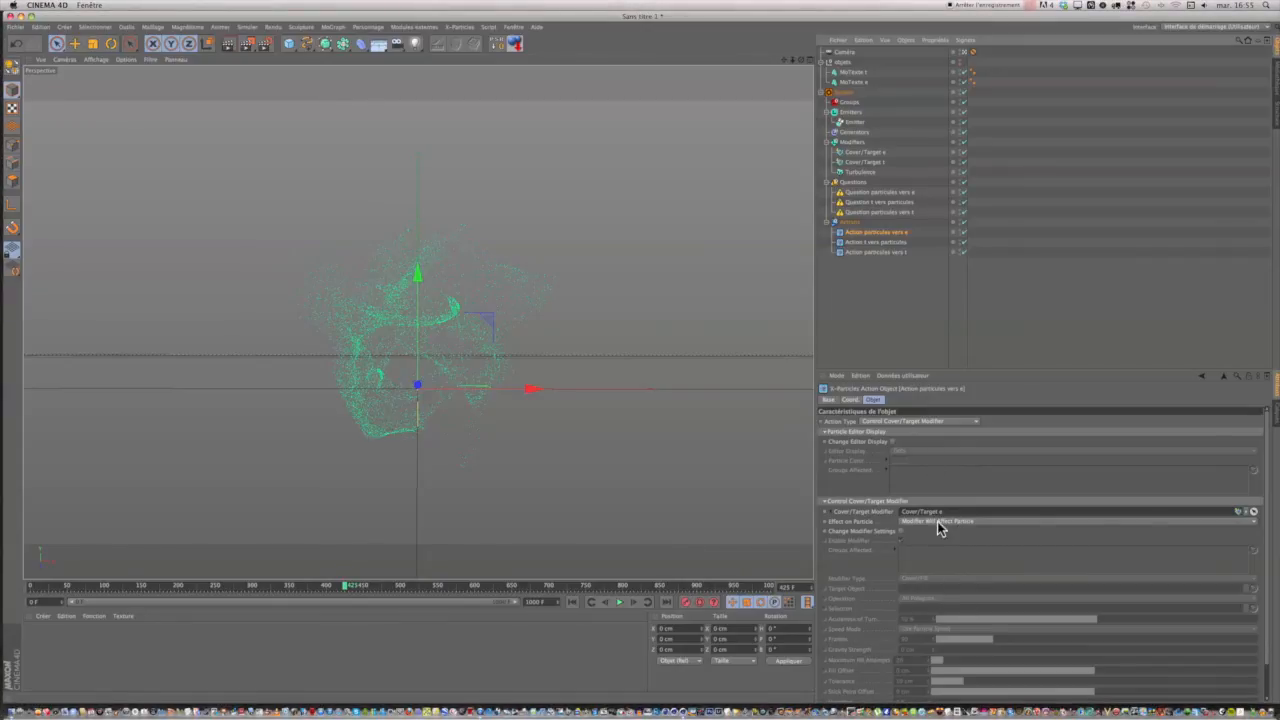
Set the particle age test of Question particules vers e to 425 frames with a range of 10 and play the animation.
left_click(866, 193)
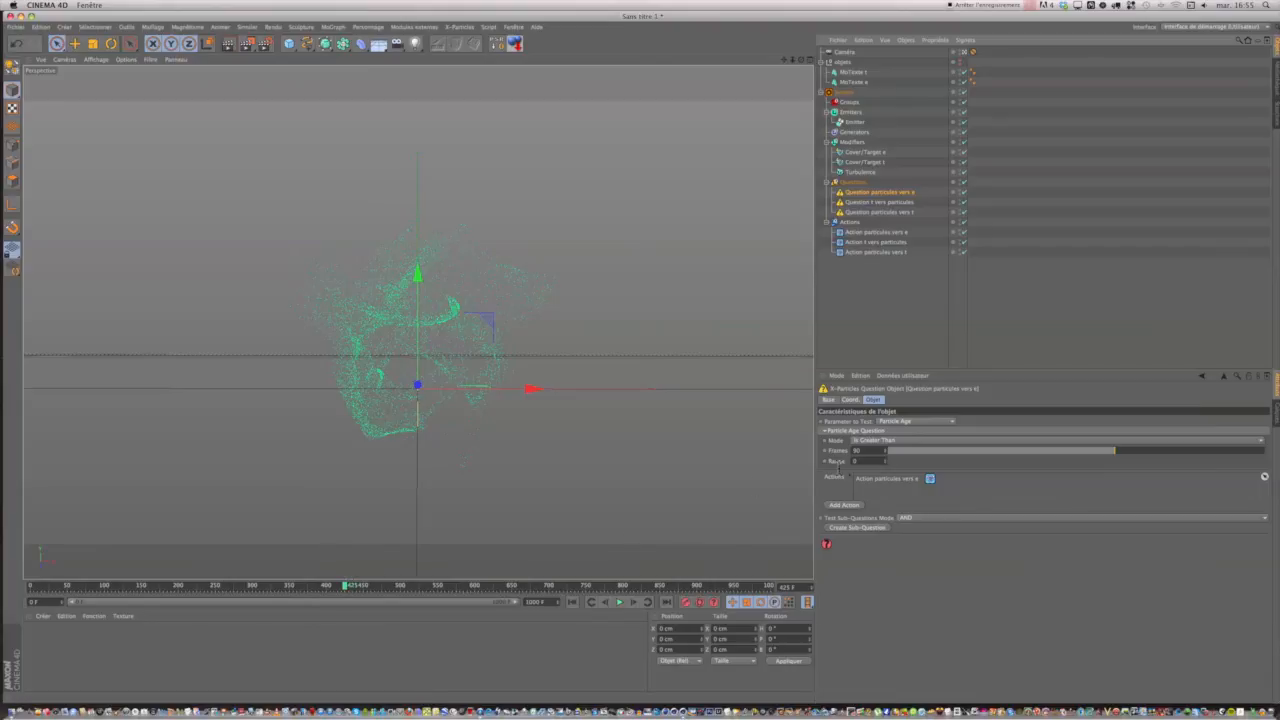
left_click_drag(863, 452, 844, 452)
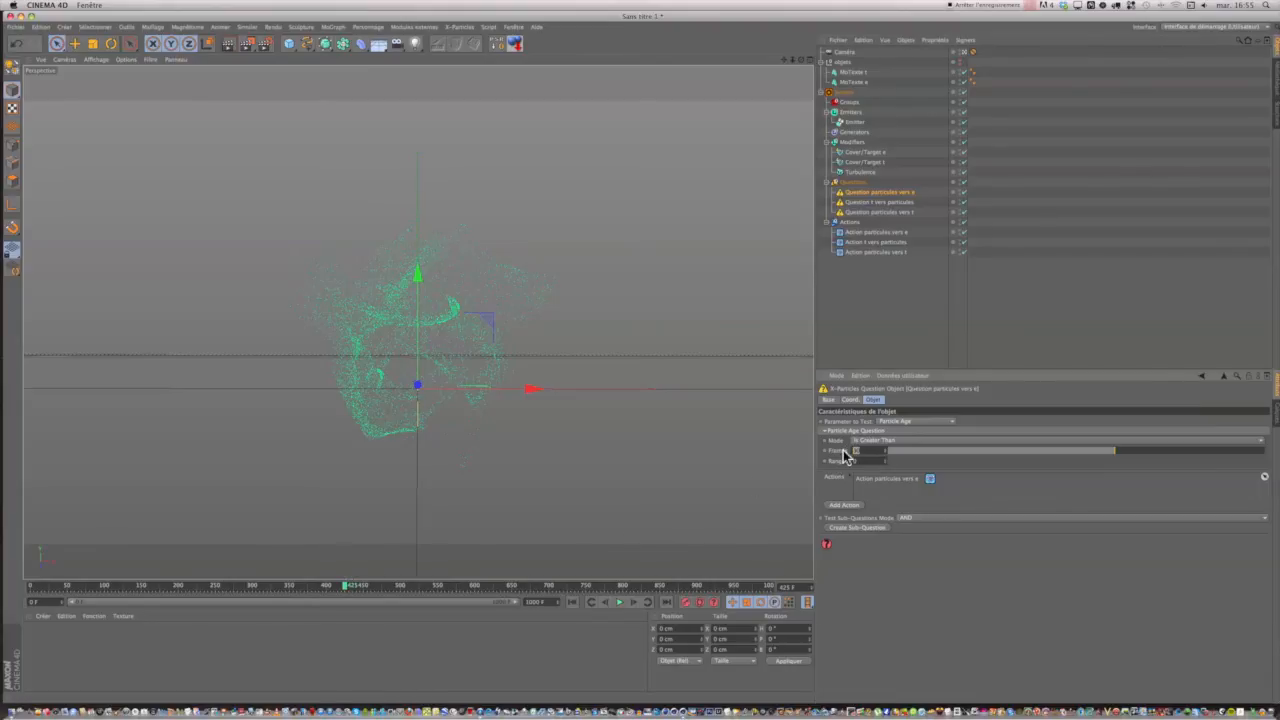
type("425")
left_click(866, 461)
type("30")
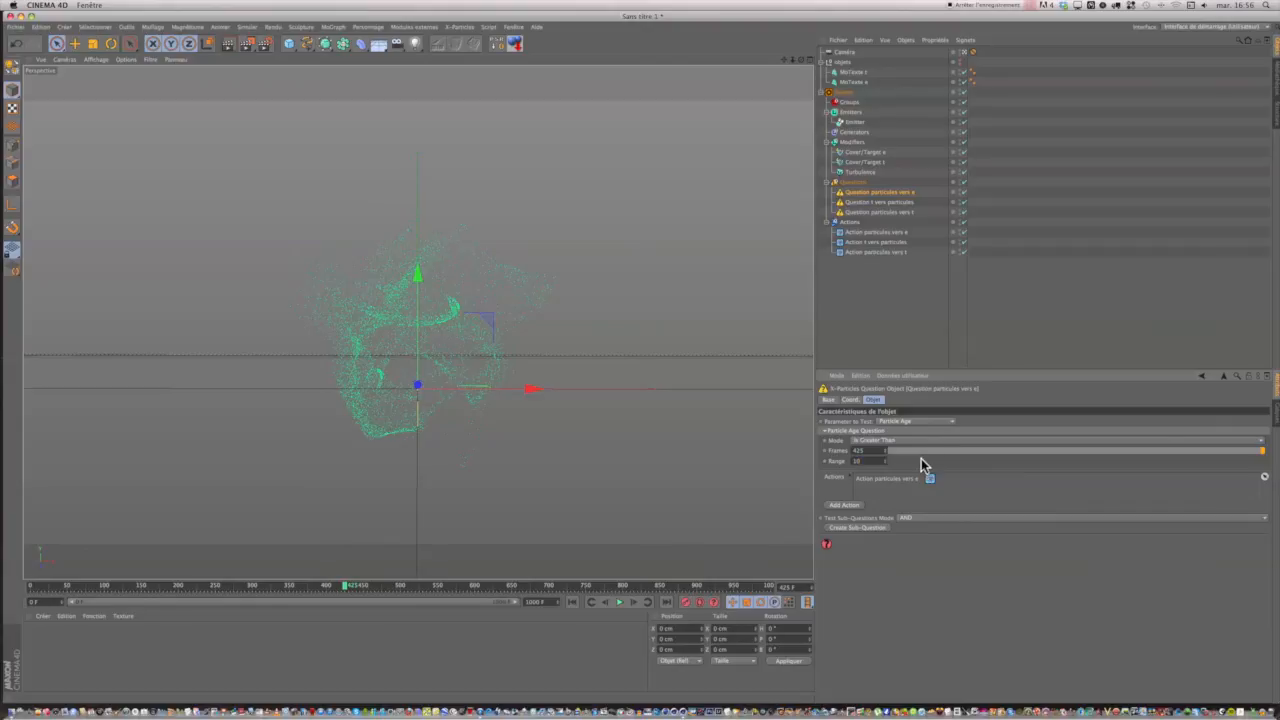
left_click(618, 603)
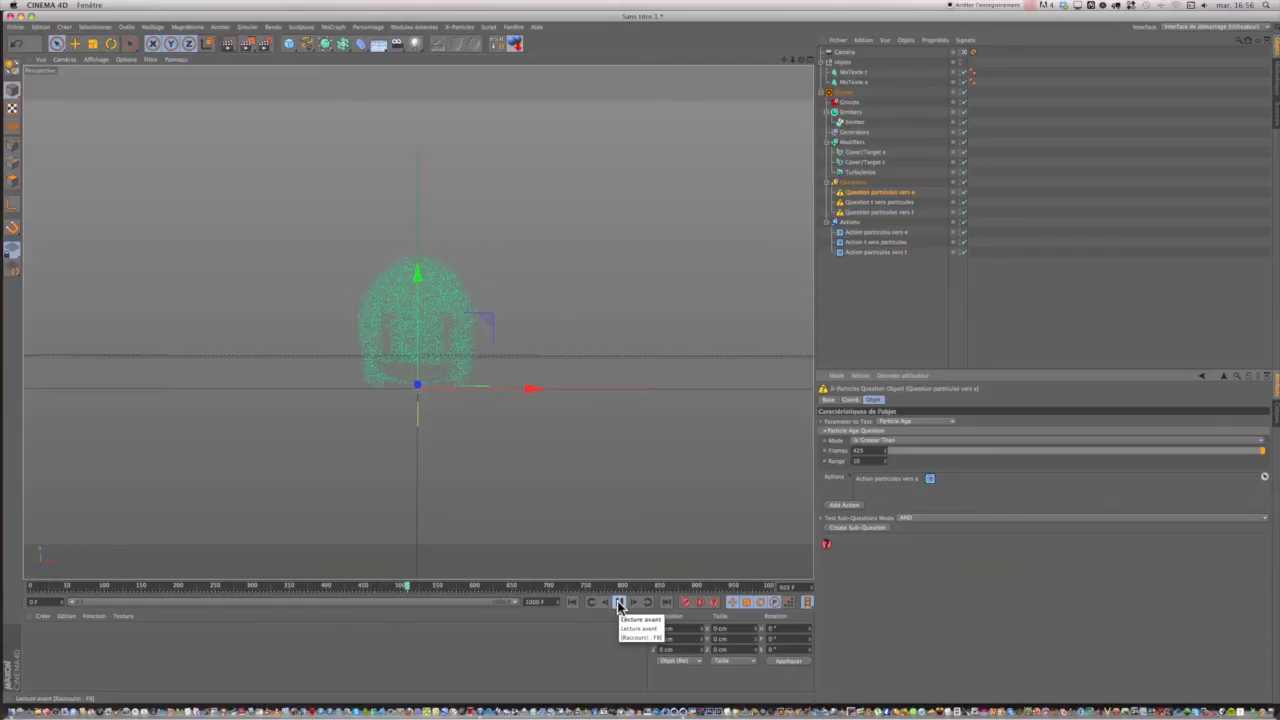
Continue playing the animation and pause it at frame 550 to check the particles filling the letter e.
left_click(619, 605)
left_click(619, 605)
left_click(618, 605)
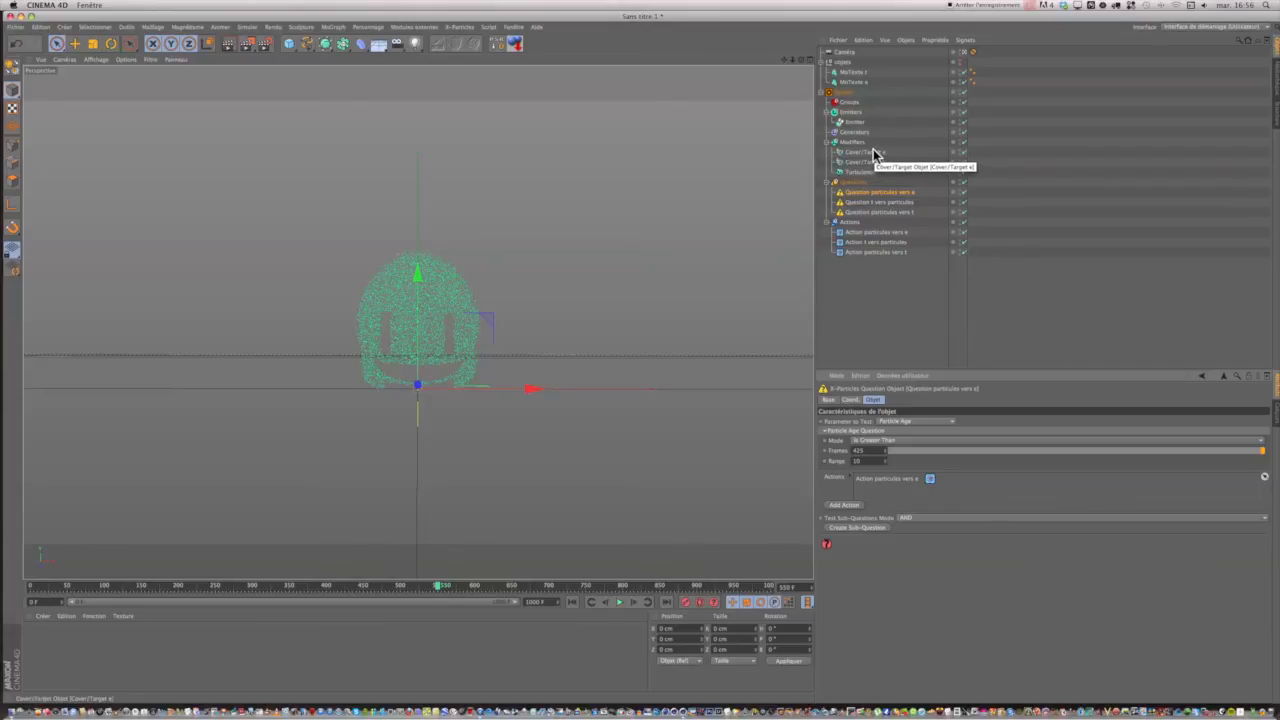
Add a new question to the Emitter and attach a new action to that question.
left_click(853, 122)
left_click(1045, 400)
left_click(845, 422)
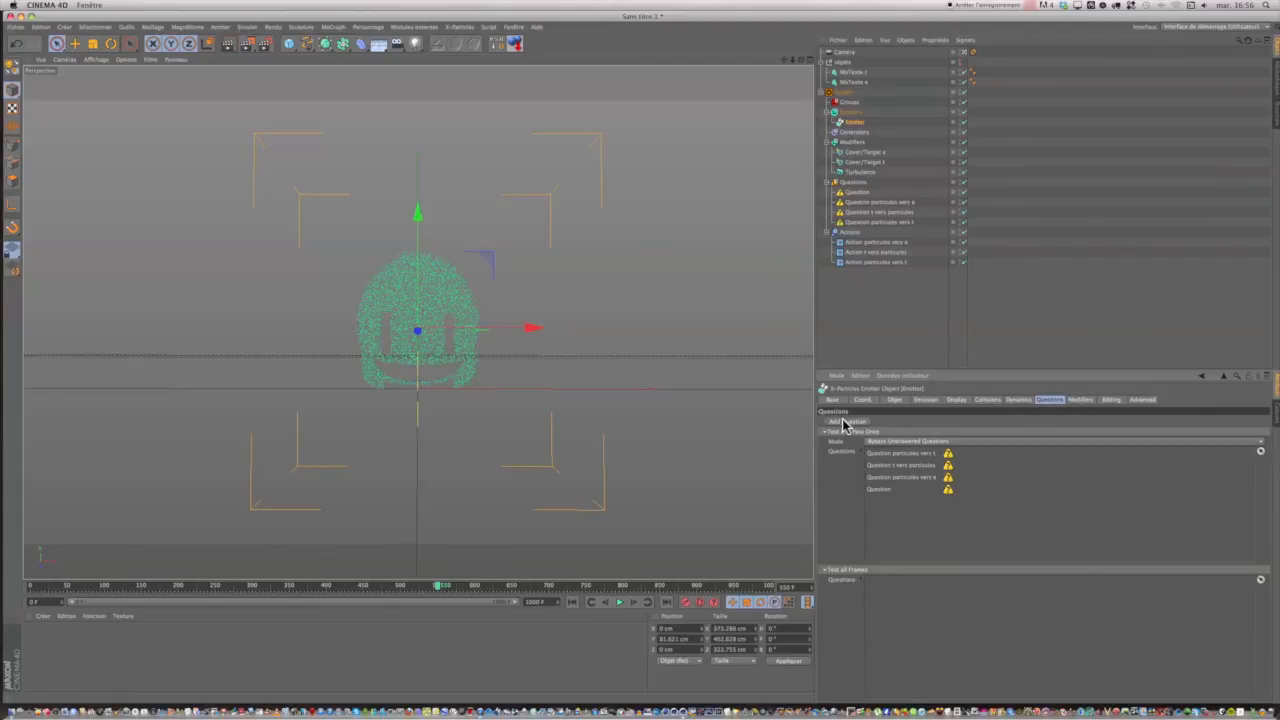
left_click(853, 193)
left_click(843, 507)
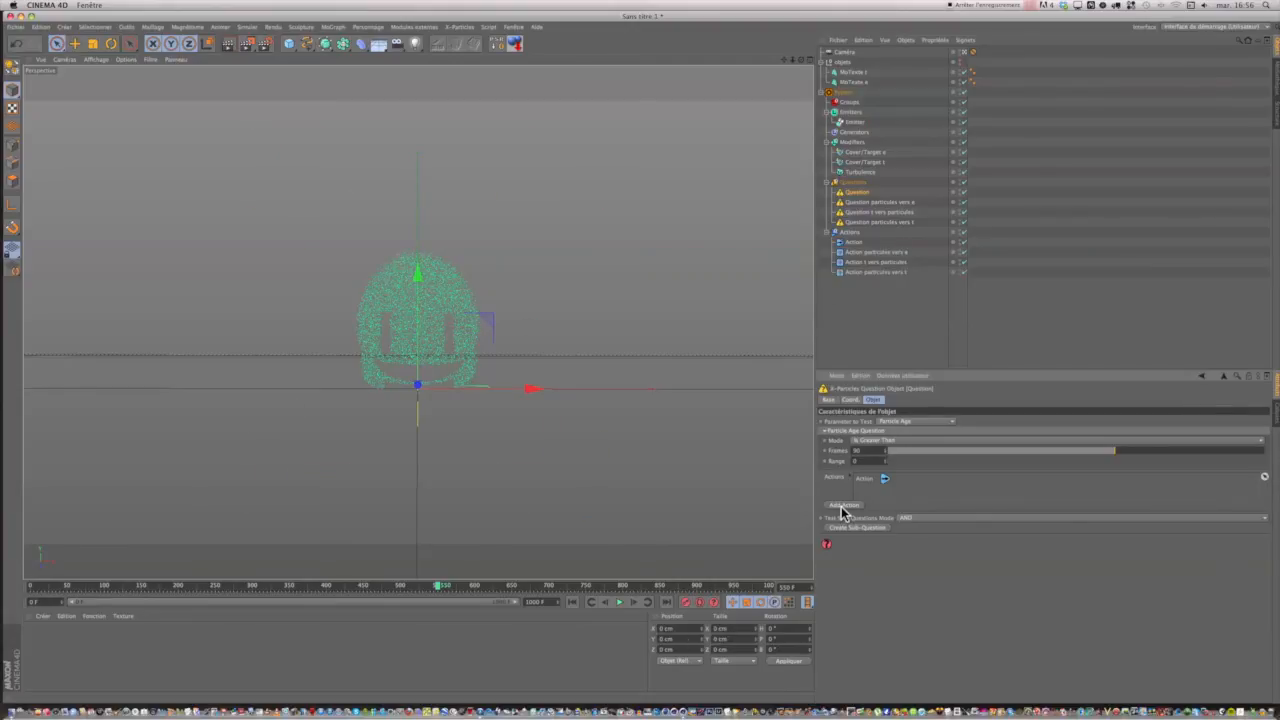
Rename the new action as Action e vers particules.
left_click(855, 243)
left_click(868, 244)
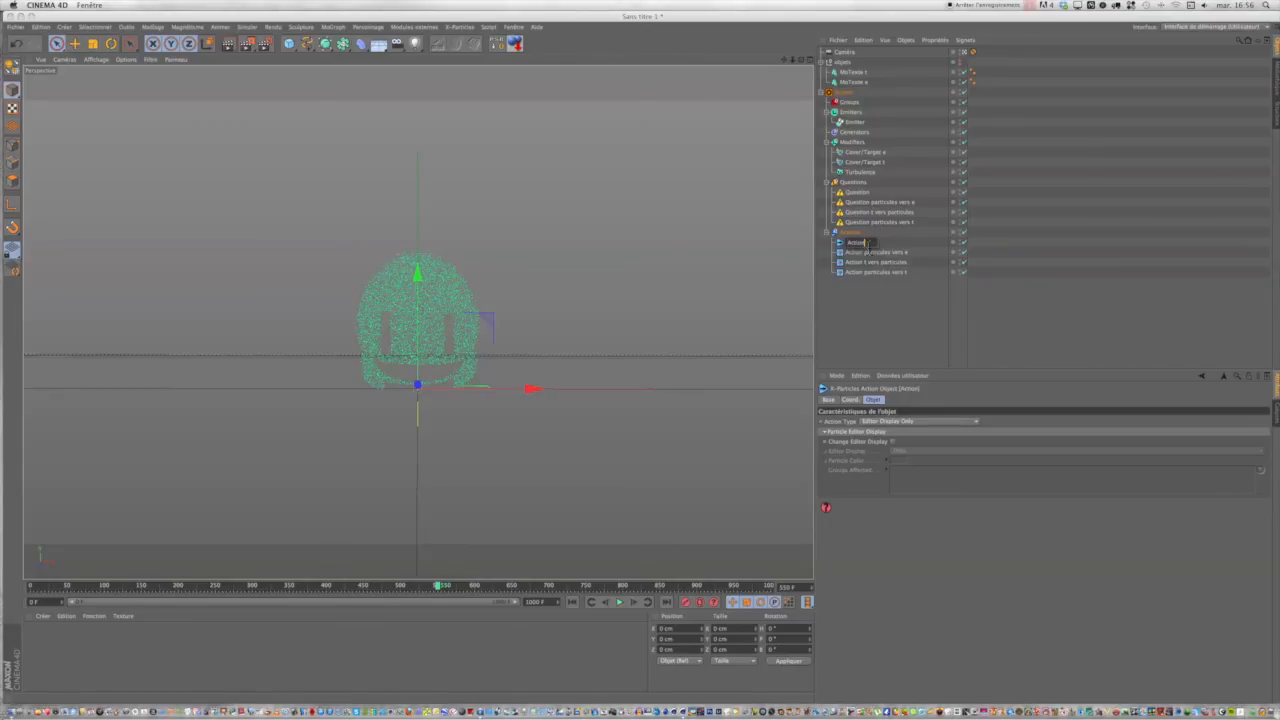
type("e vers t")
type("articules")
Rename the new question as Question e vers particules.
left_click(867, 196)
double_click(874, 193)
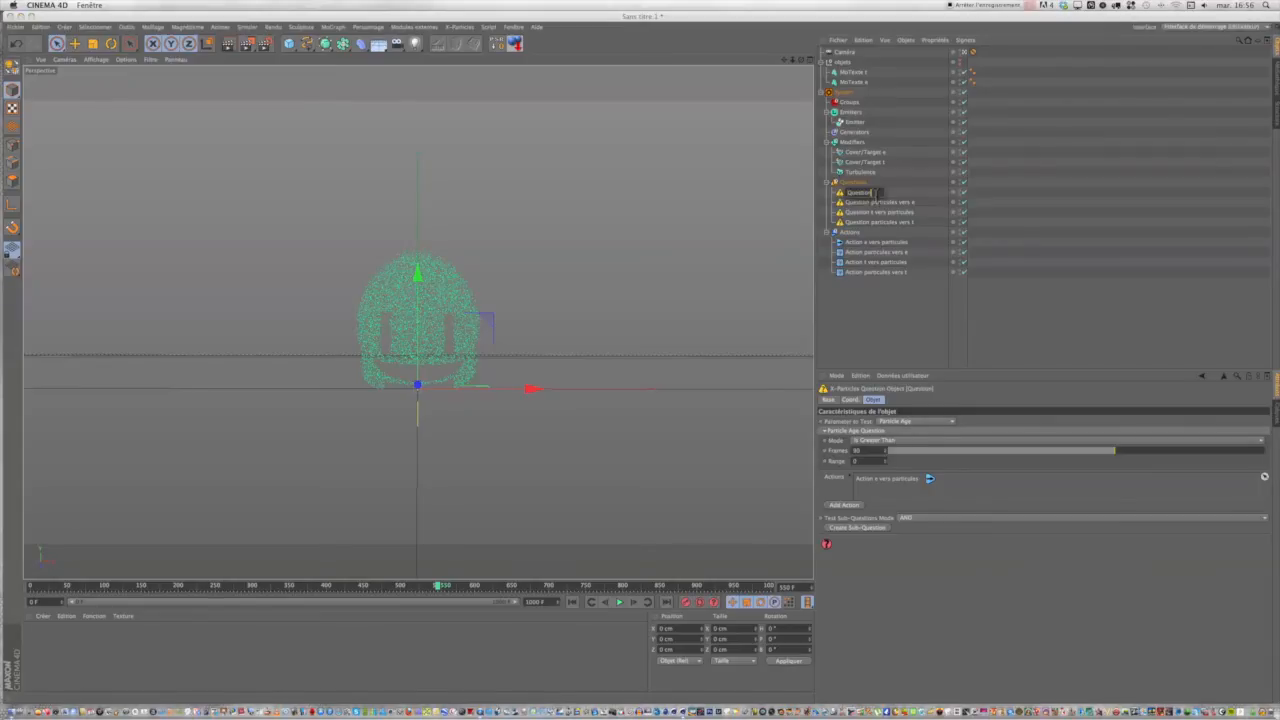
type("e ve")
type("rs particule")
type("s")
key("Return")
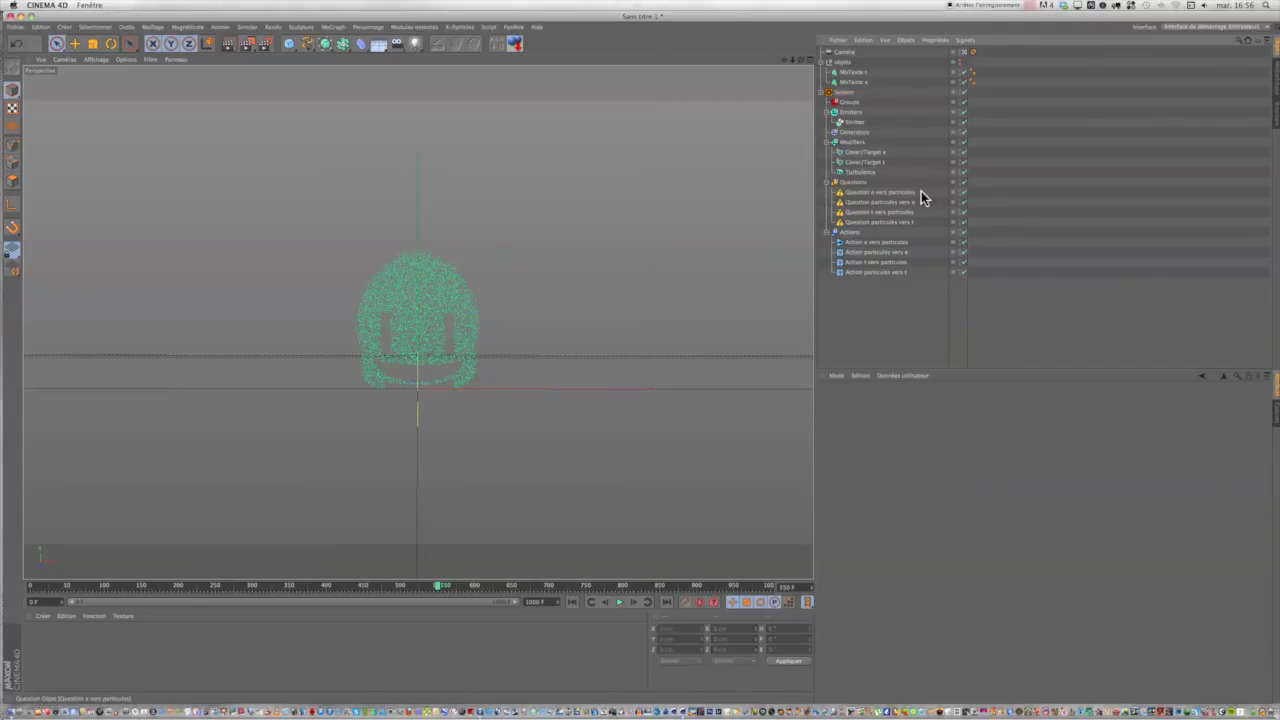
Make Action e vers particules a Control Cover/Target Modifier action linked to Cover/Target e, with the effect Modifier Will NOT Affect Particle.
left_click(874, 242)
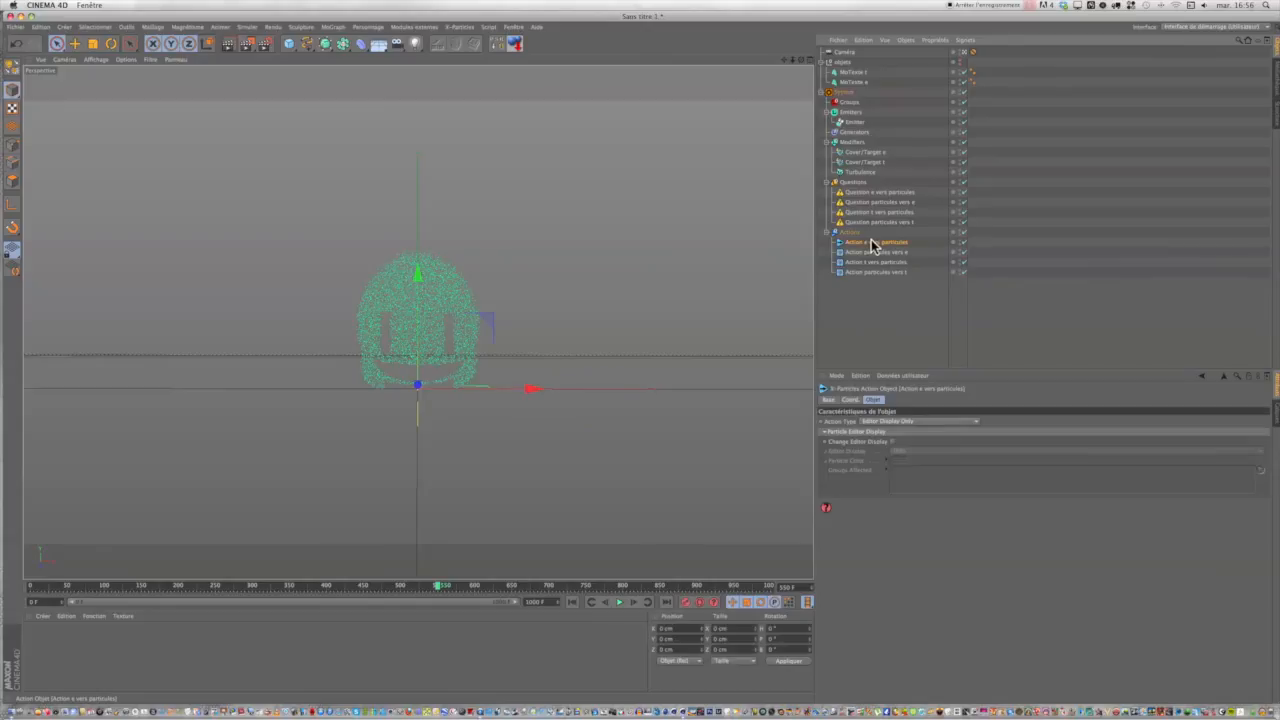
left_click(900, 421)
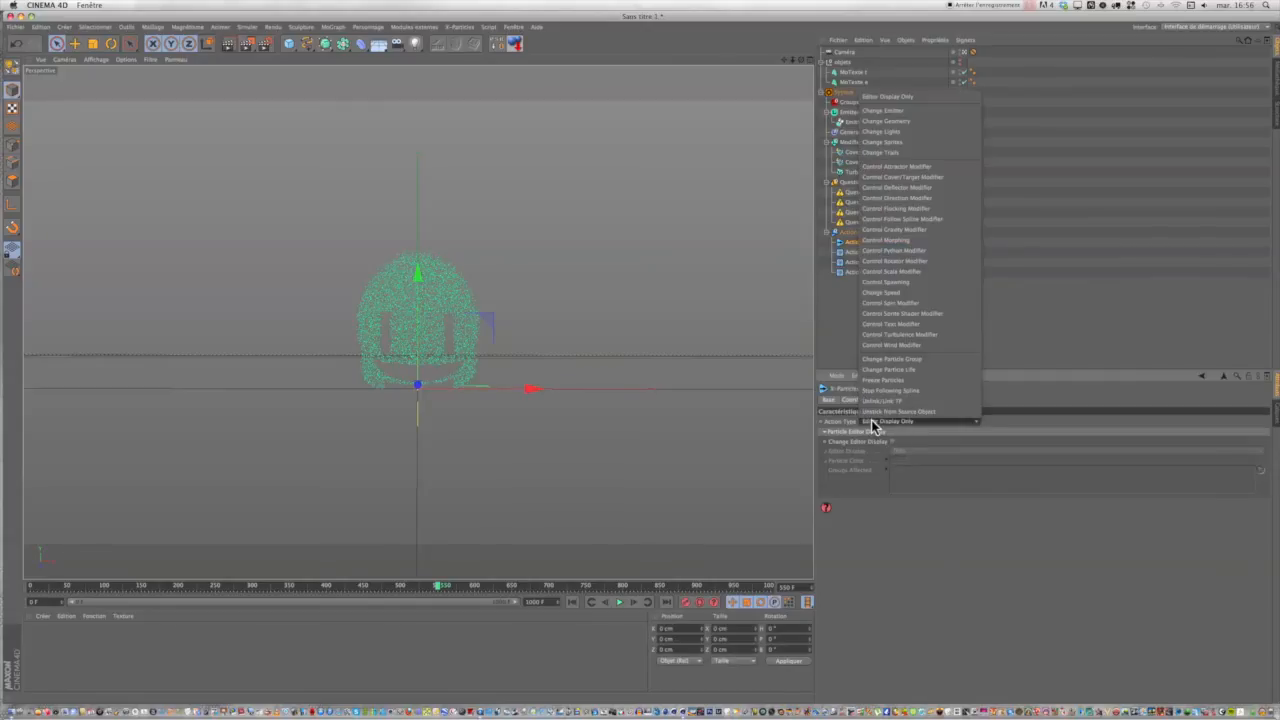
left_click(916, 179)
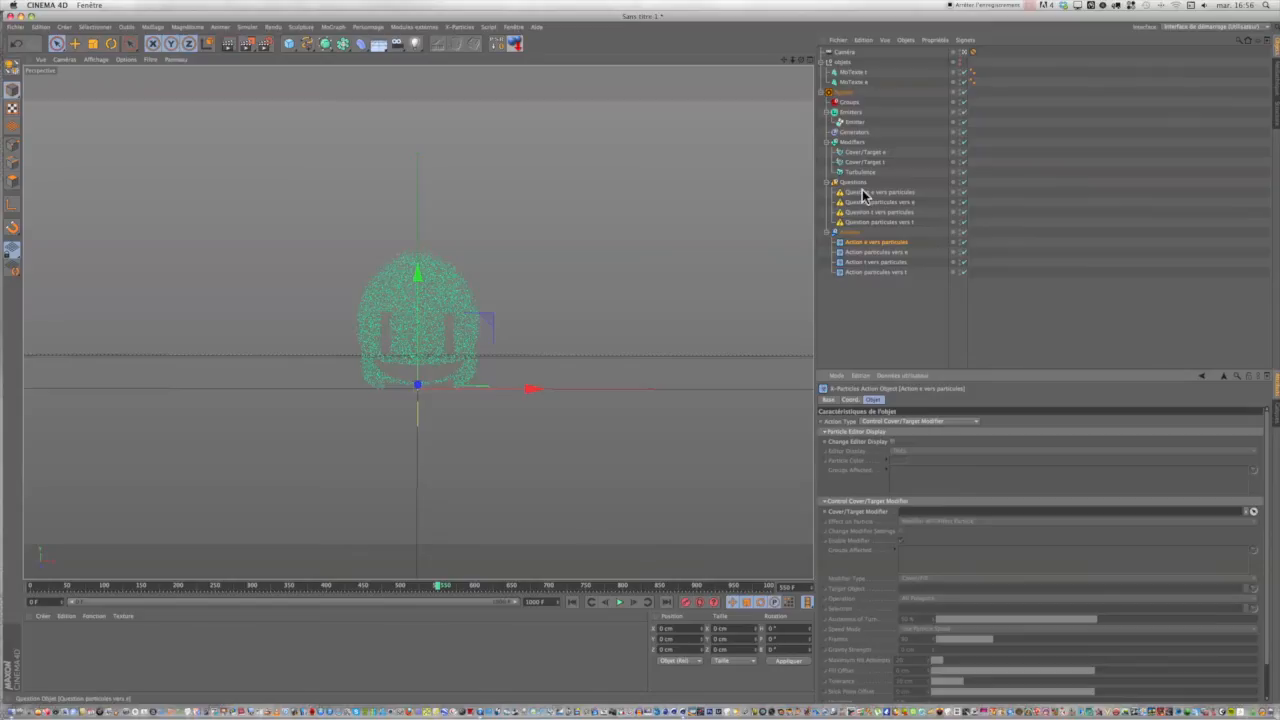
left_click_drag(862, 152, 908, 512)
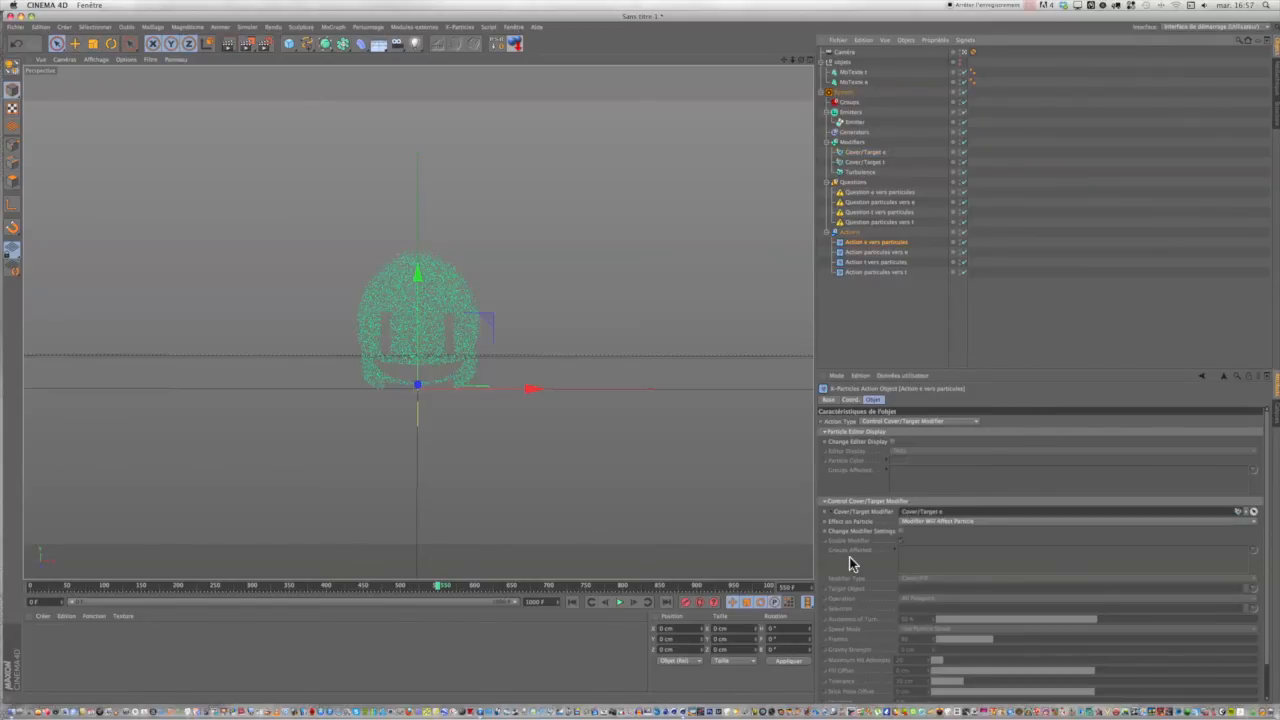
left_click(905, 522)
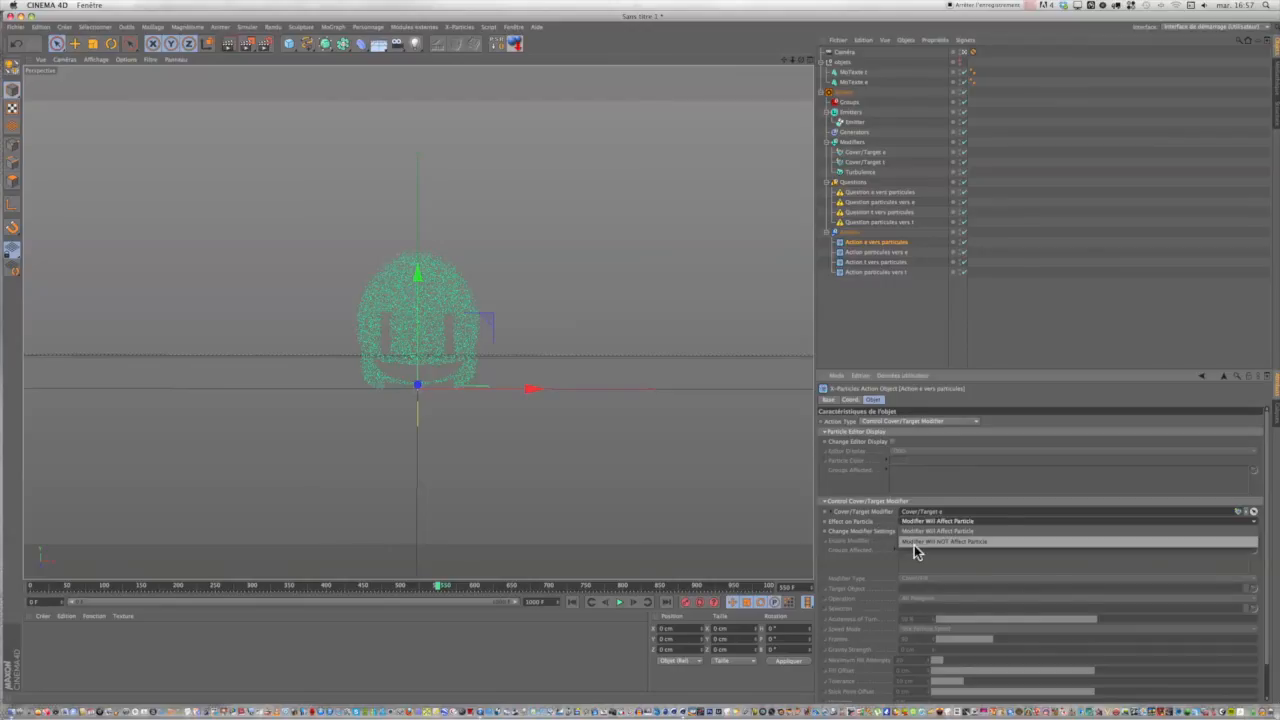
left_click(913, 542)
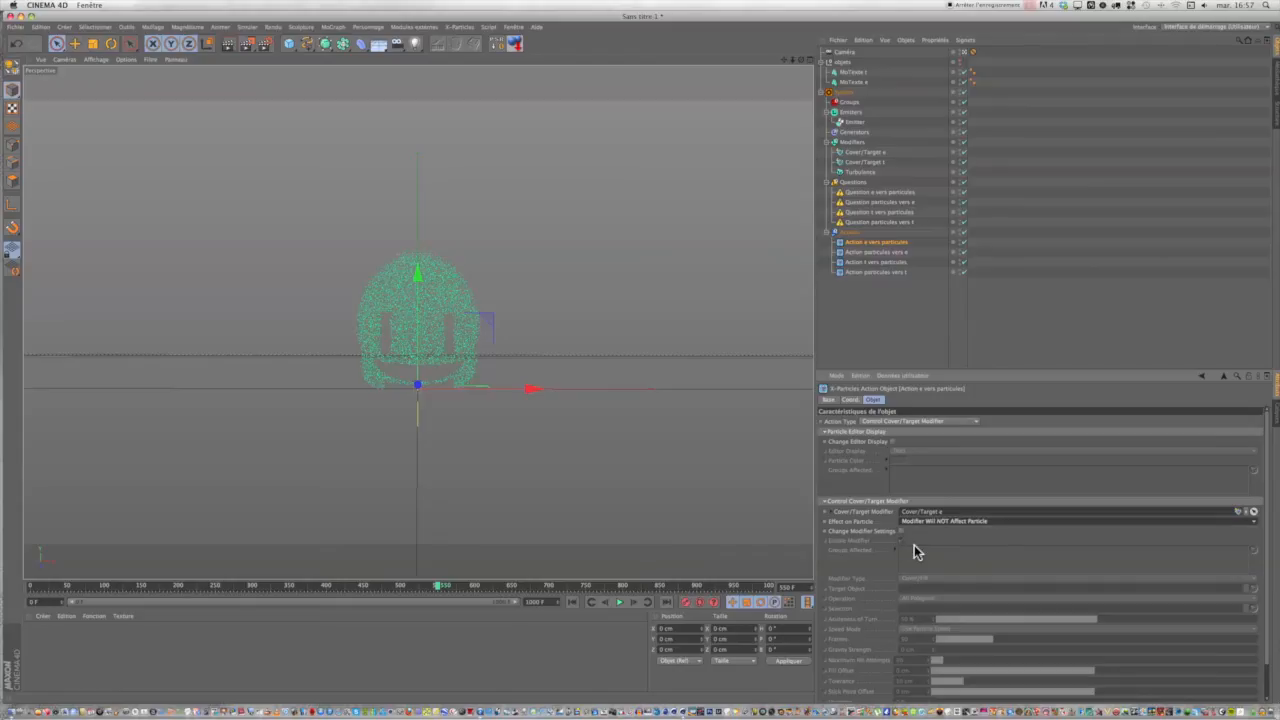
Set the particle age test of Question e vers particules to 550 frames with a range of 10.
left_click(879, 193)
double_click(858, 451)
type("550")
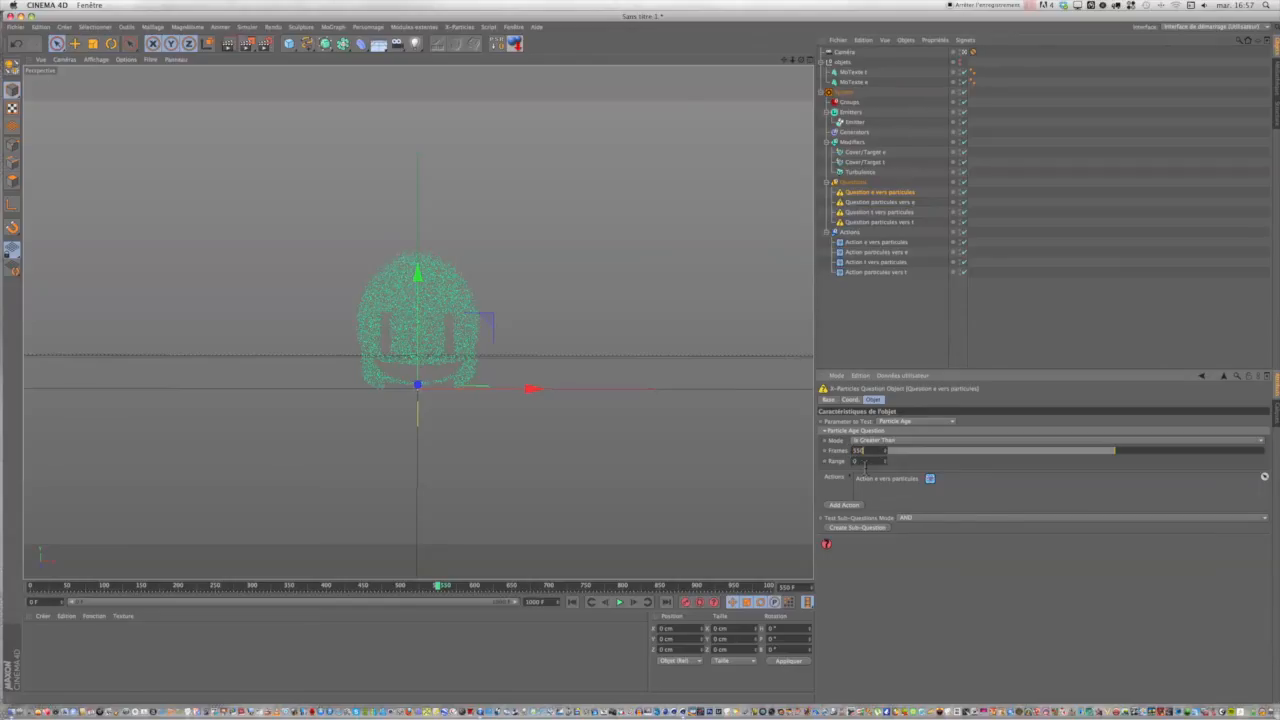
key("Tab")
type("10")
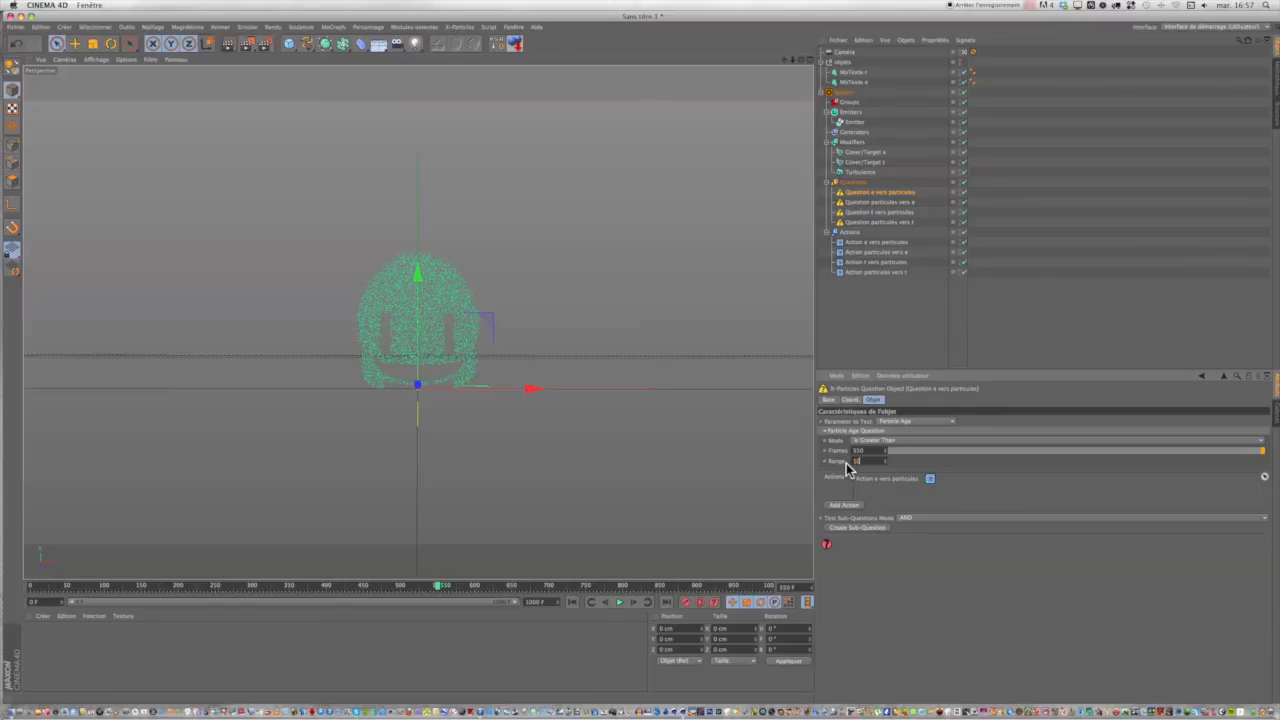
key("Return")
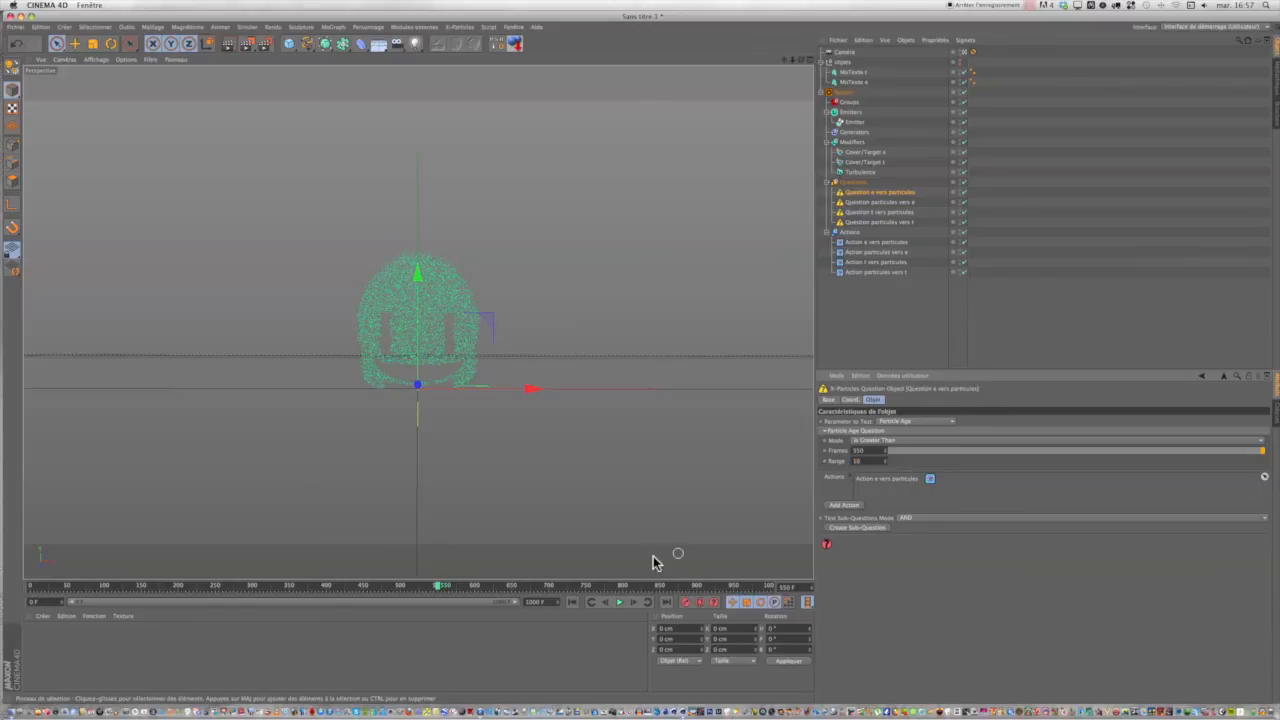
Play the animation to frame 742, pause it, and test-render the perspective view.
left_click(619, 602)
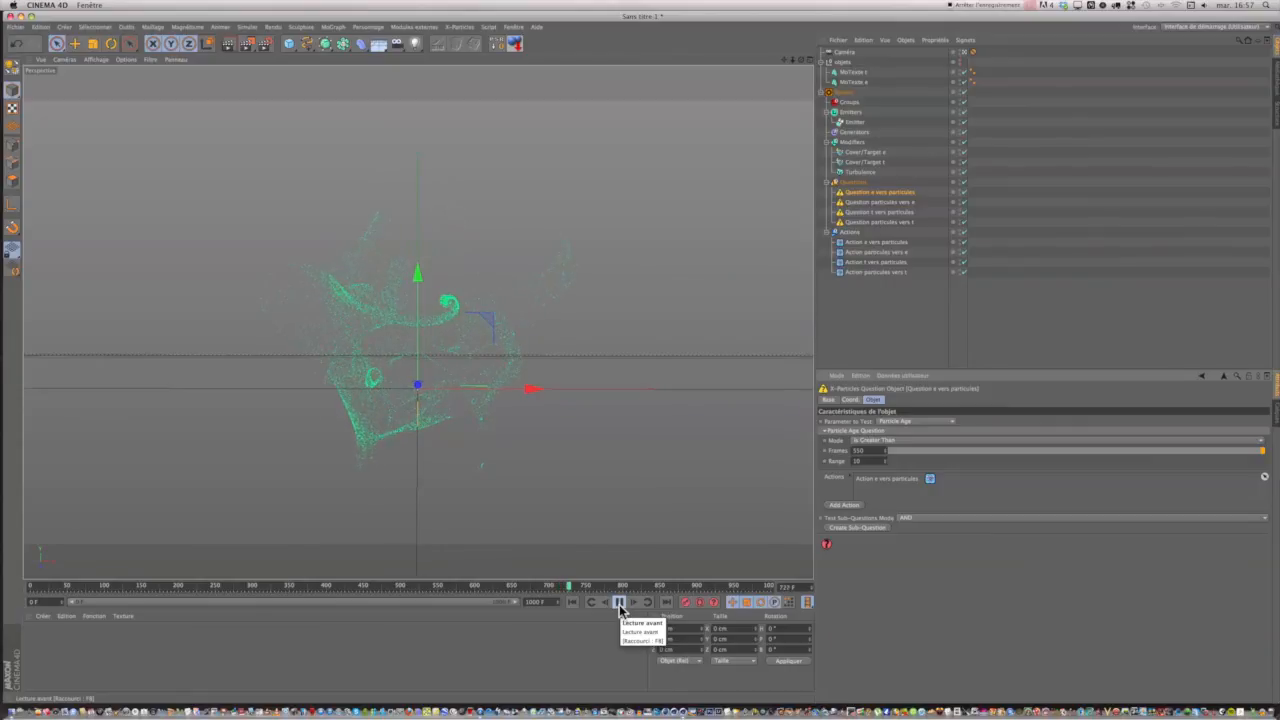
left_click(620, 606)
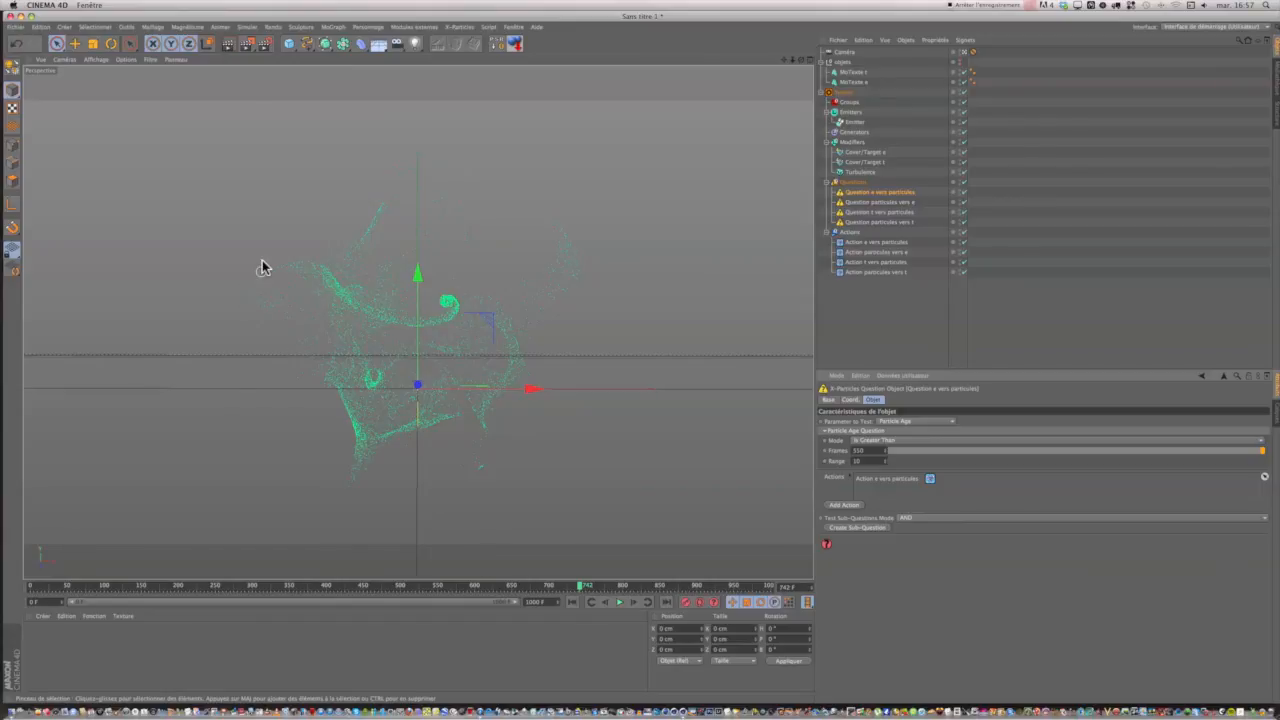
left_click(226, 49)
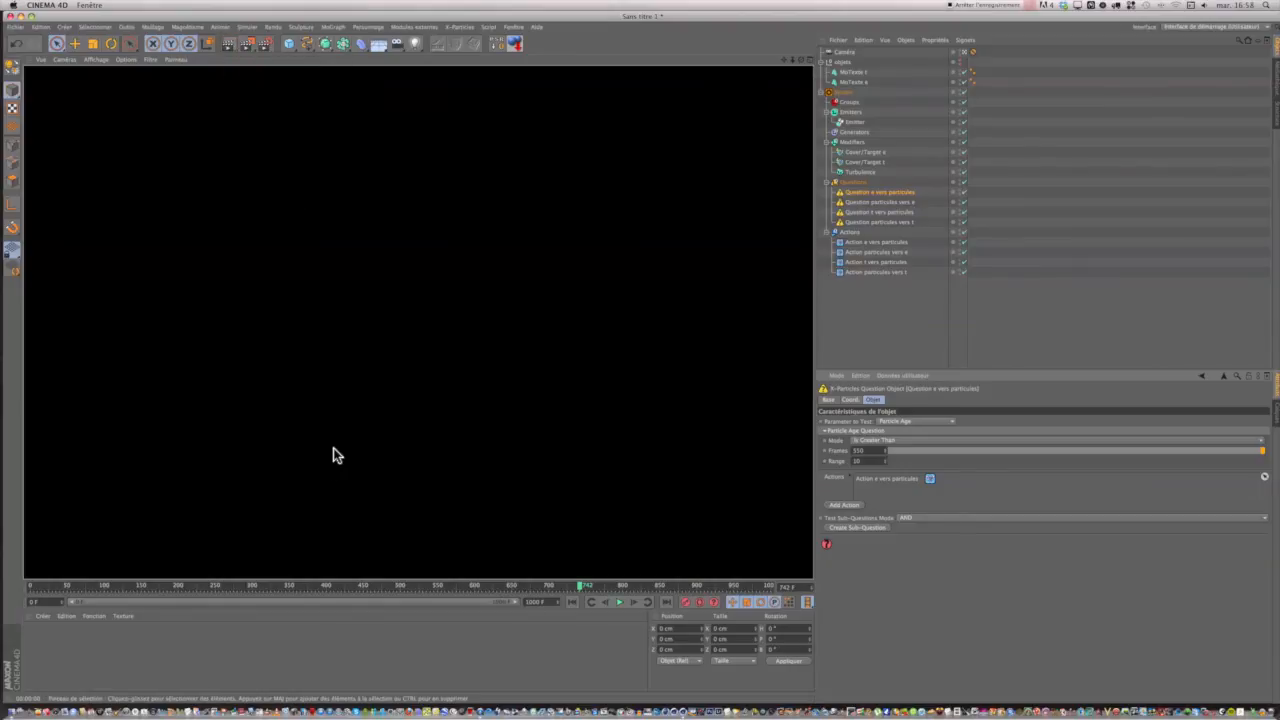
left_click(396, 653)
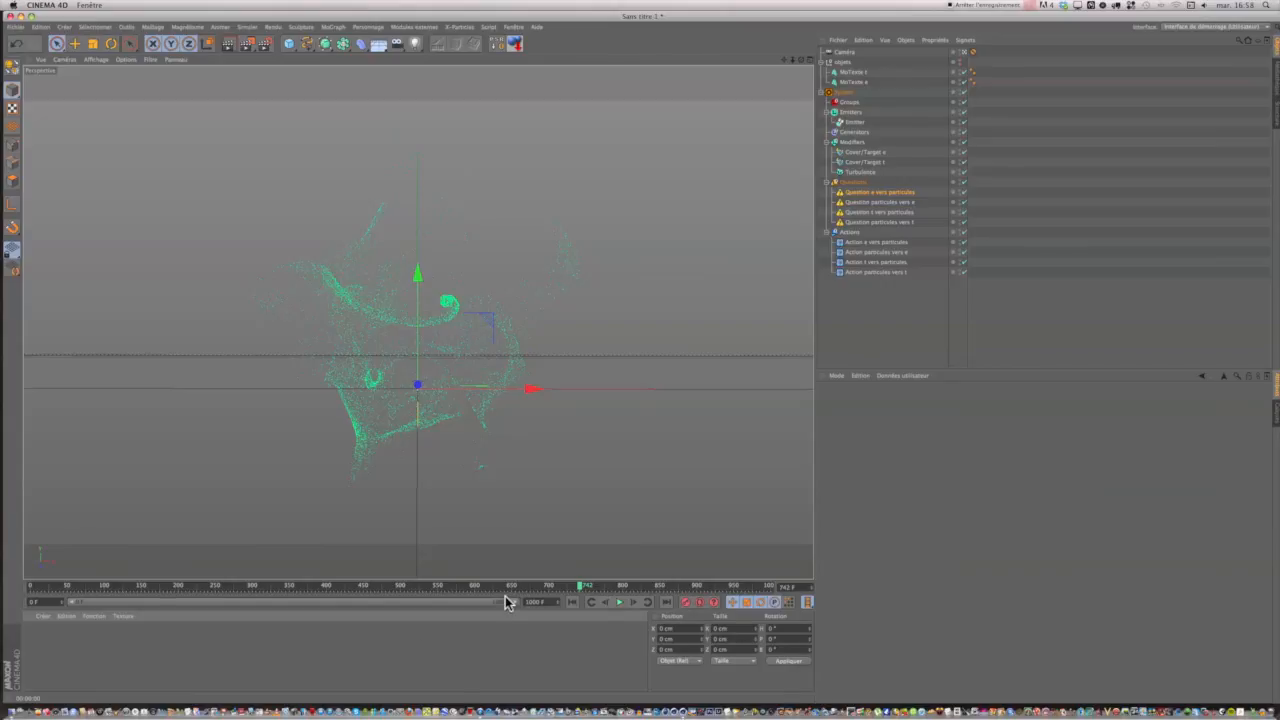
Add an Arrière plan background object to the scene and create a new material.
left_click(380, 46)
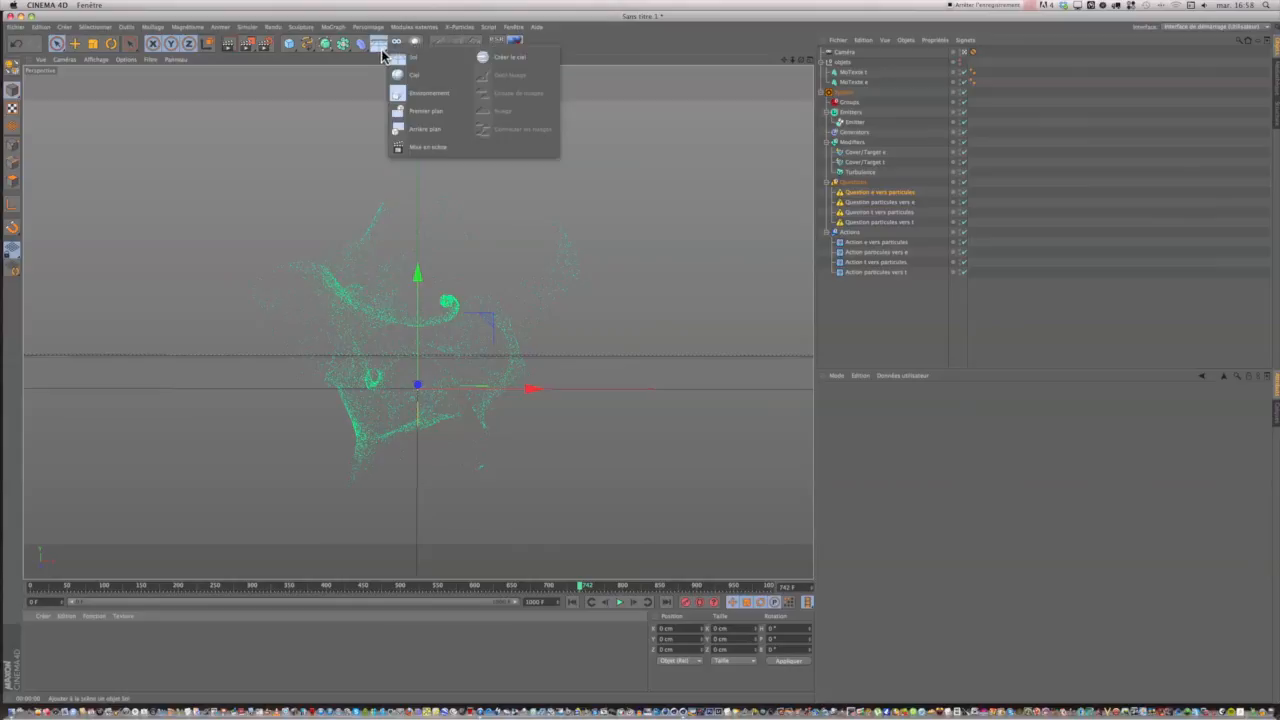
left_click(406, 129)
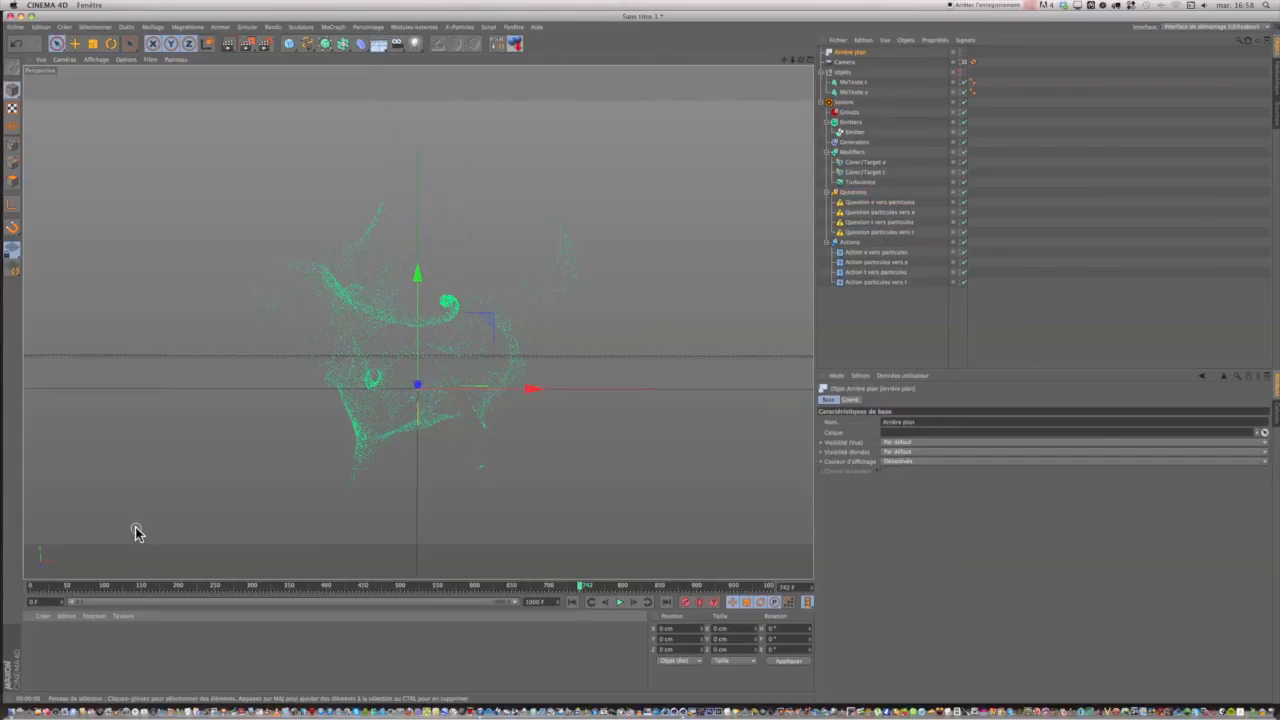
left_click(40, 617)
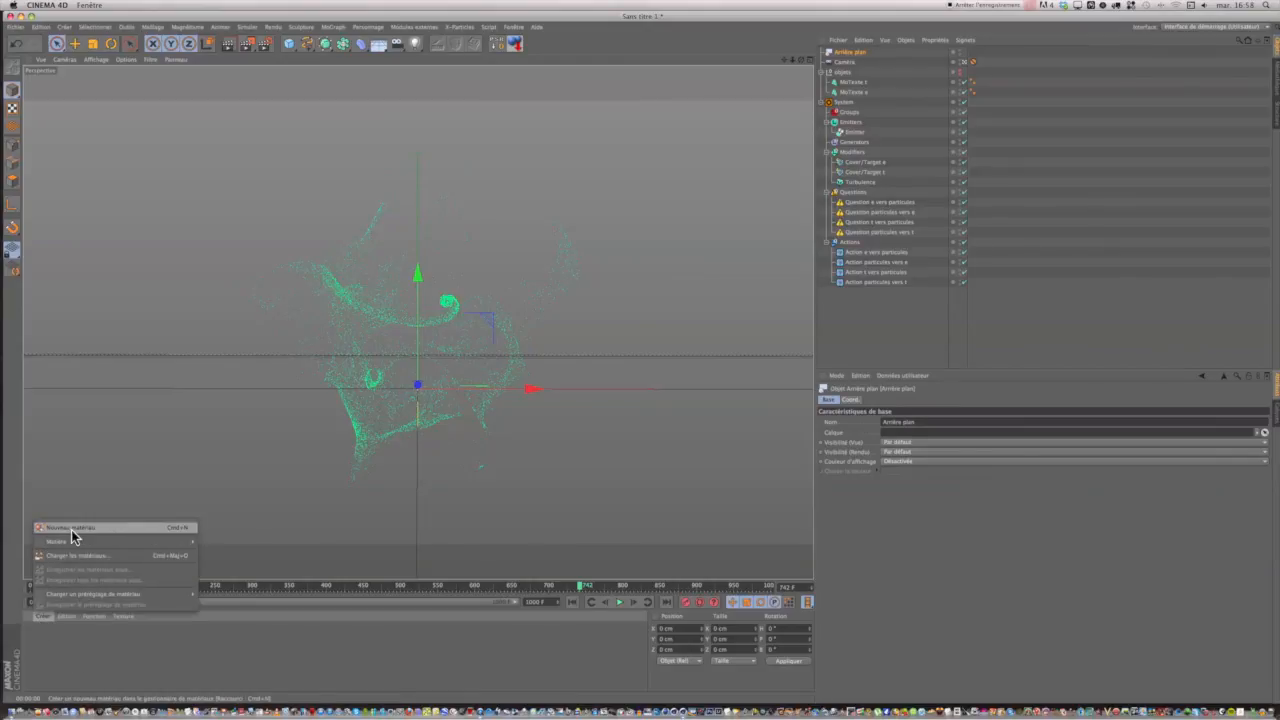
left_click(62, 642)
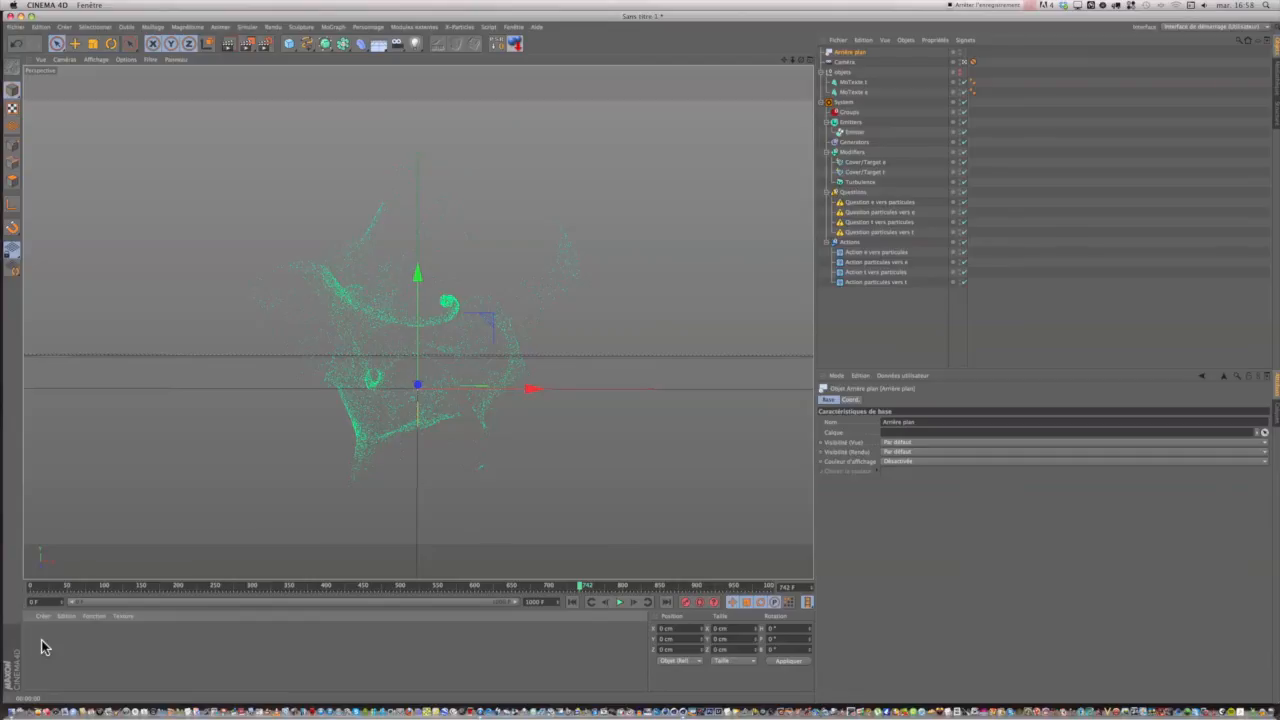
double_click(54, 658)
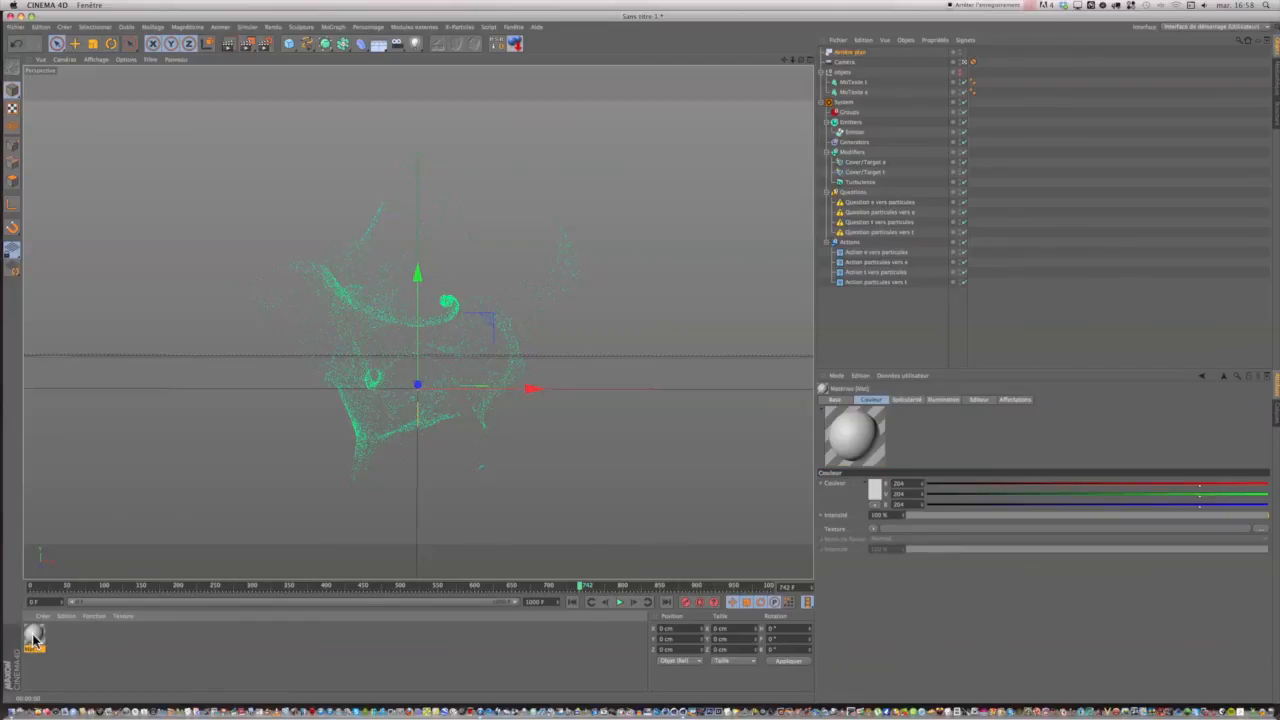
Disable the new material's specularity and load a Dégradé gradient as its color texture.
double_click(34, 637)
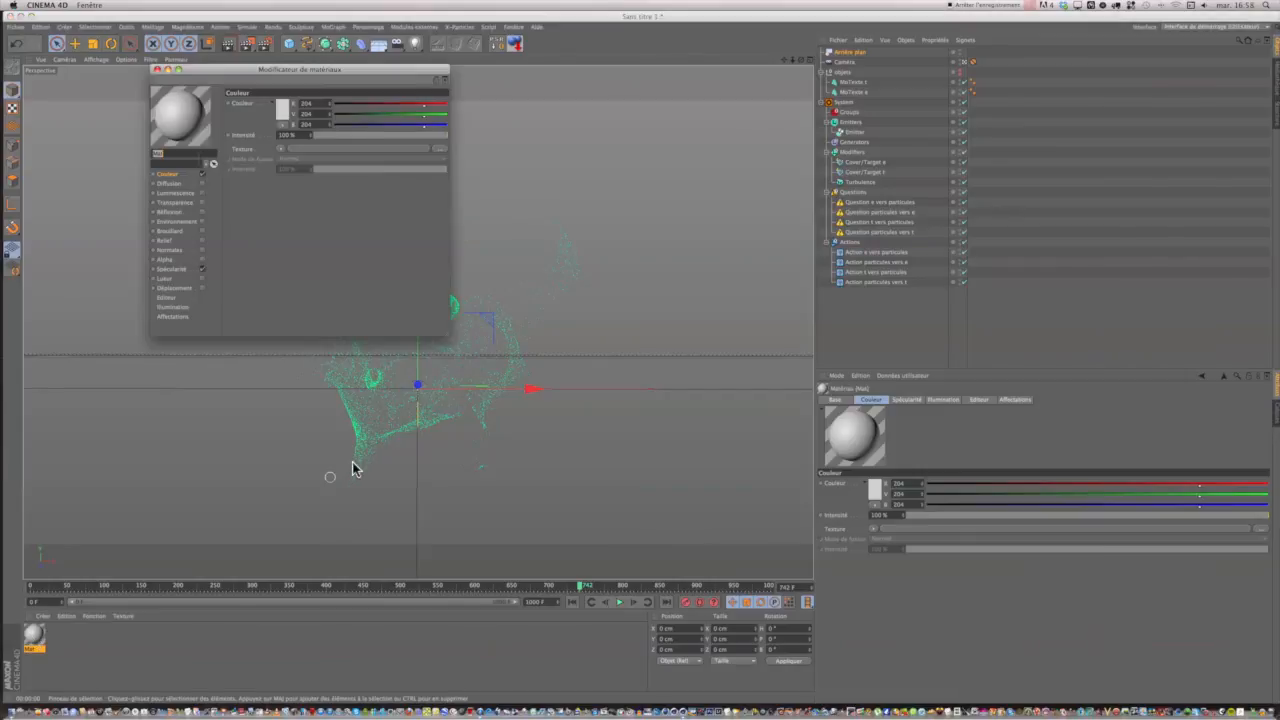
left_click_drag(283, 79, 461, 110)
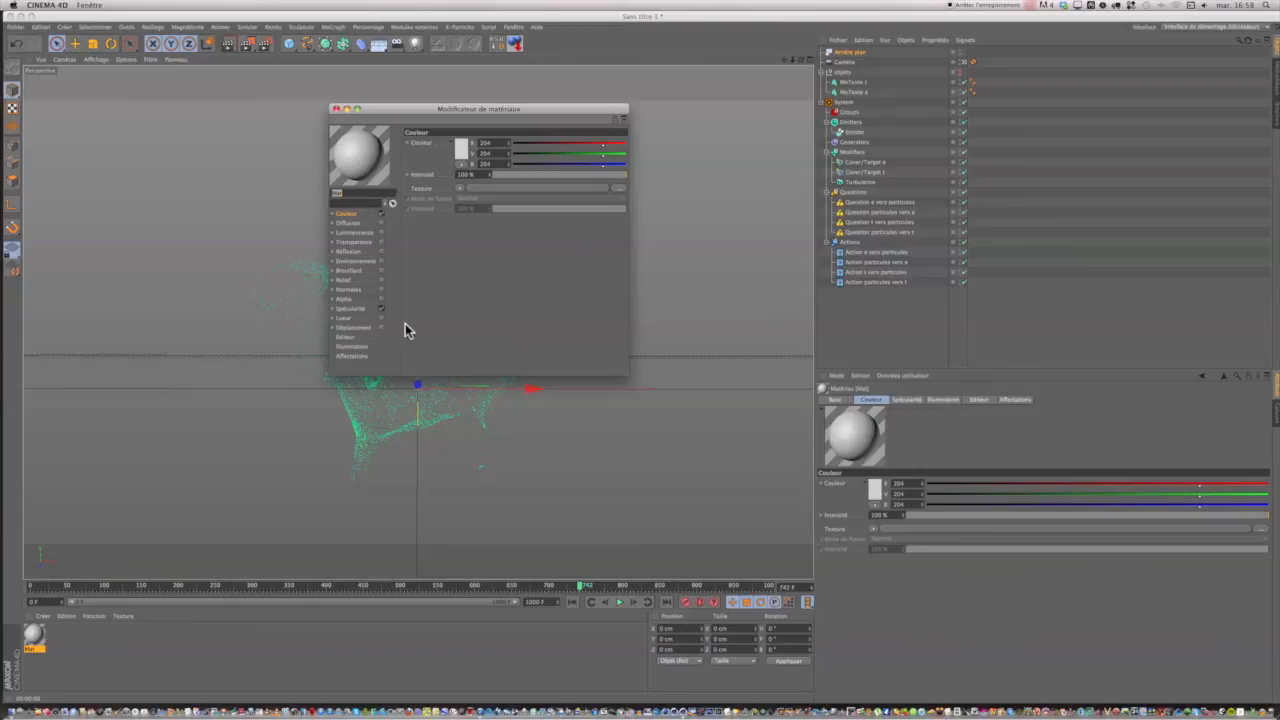
left_click(380, 308)
left_click(460, 190)
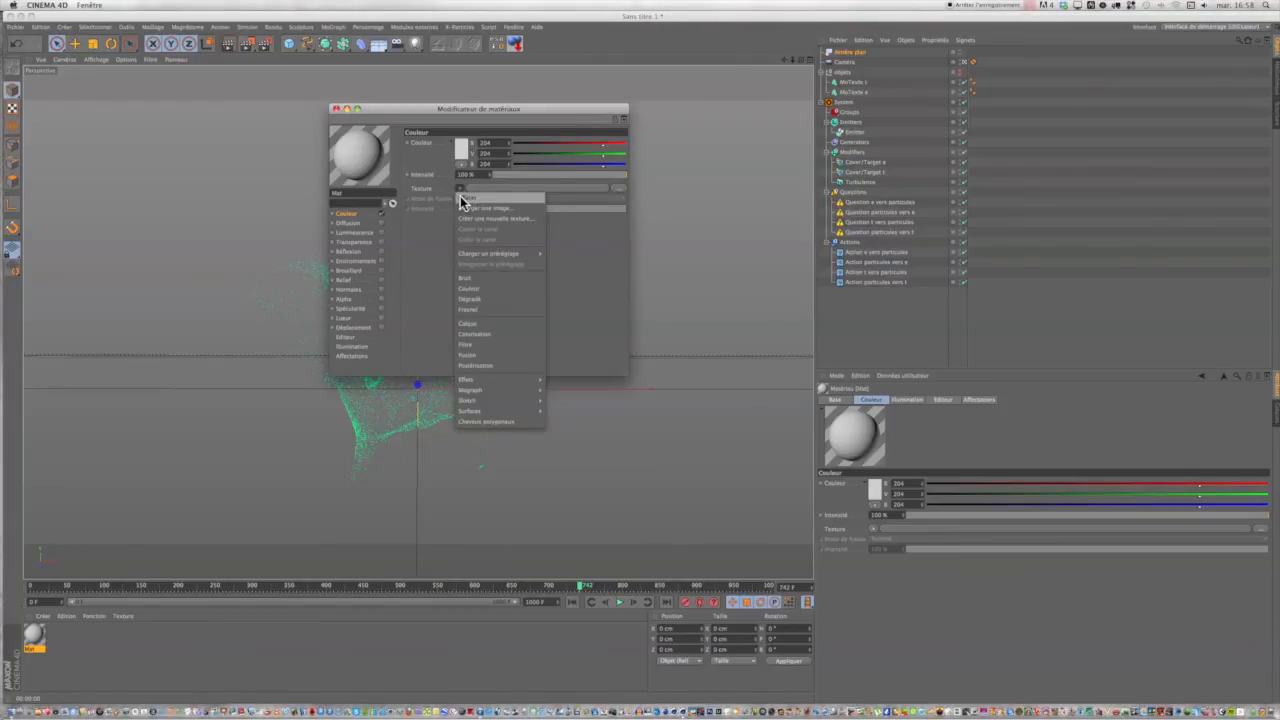
left_click(467, 299)
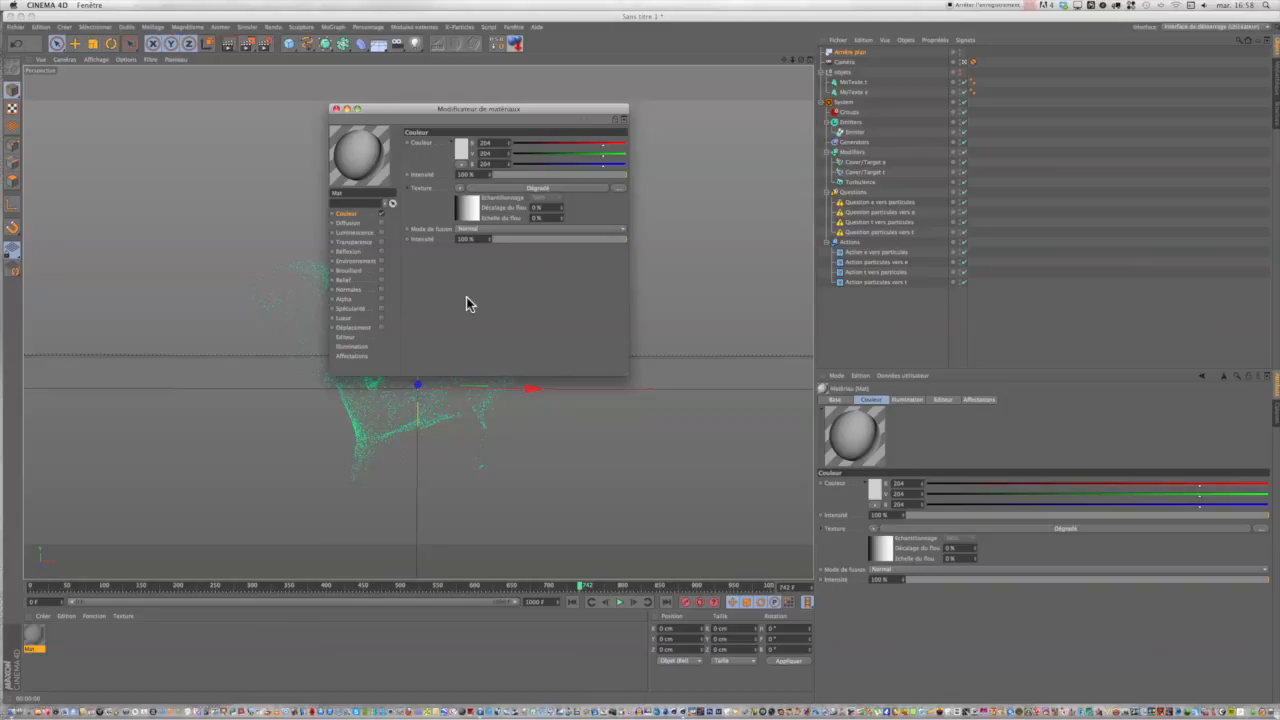
Set the gradient type to 2D - Circulaire, invert its knots, and close the material editor.
left_click(520, 187)
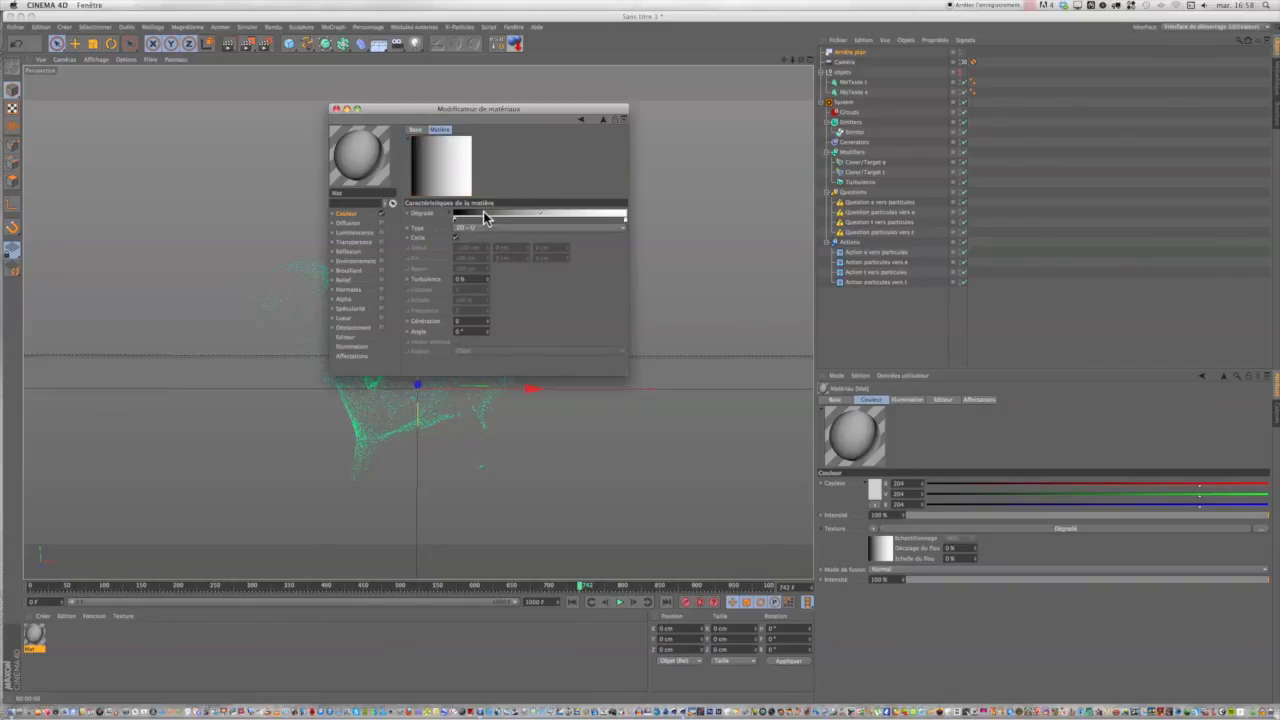
left_click(474, 228)
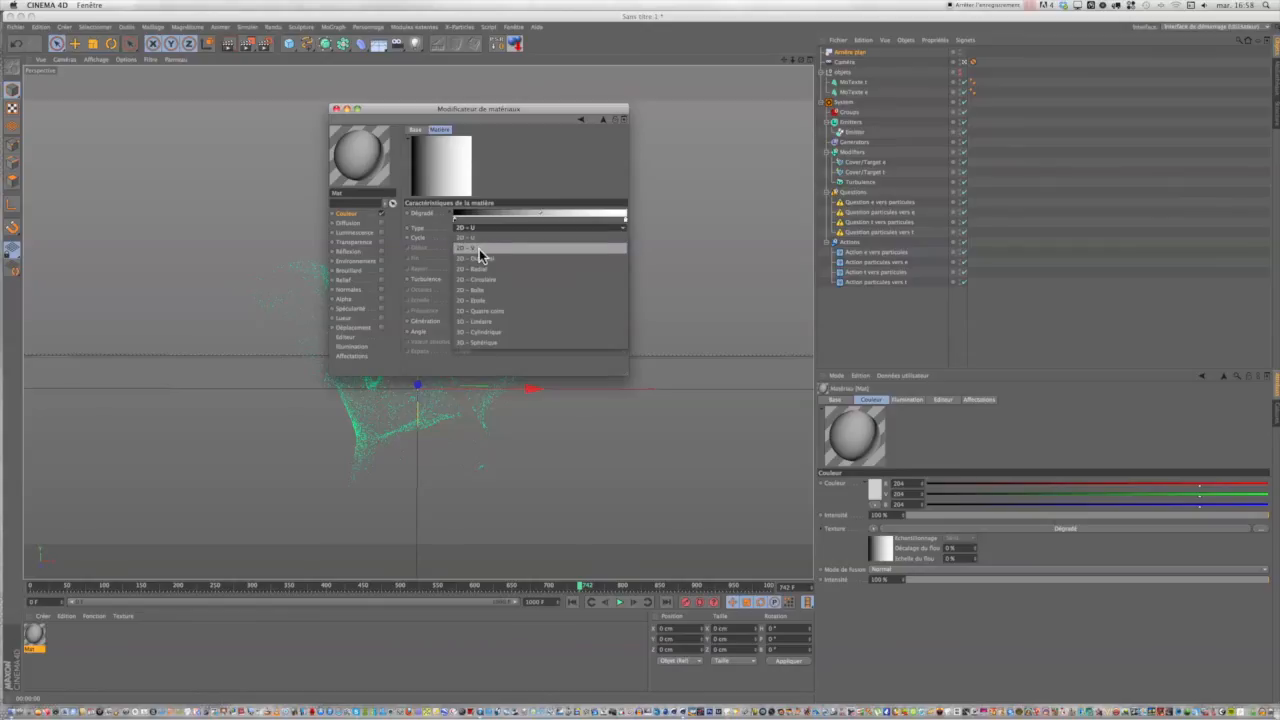
left_click(483, 280)
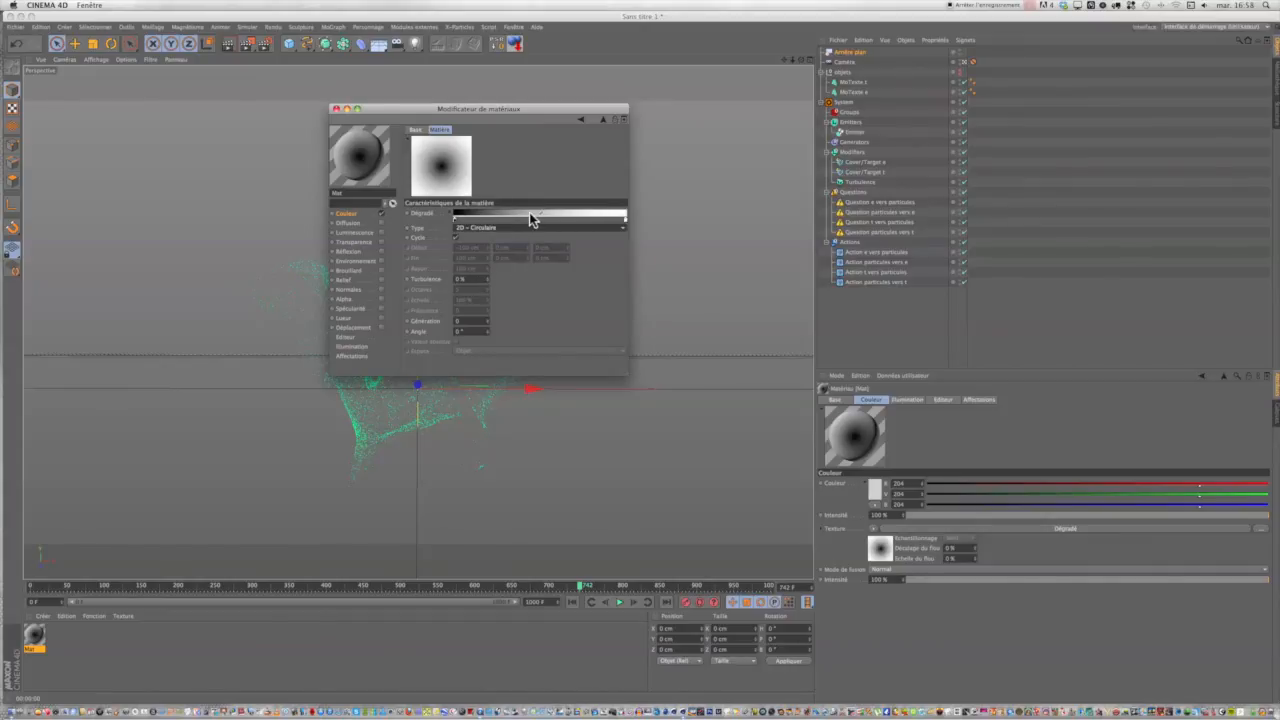
right_click(525, 212)
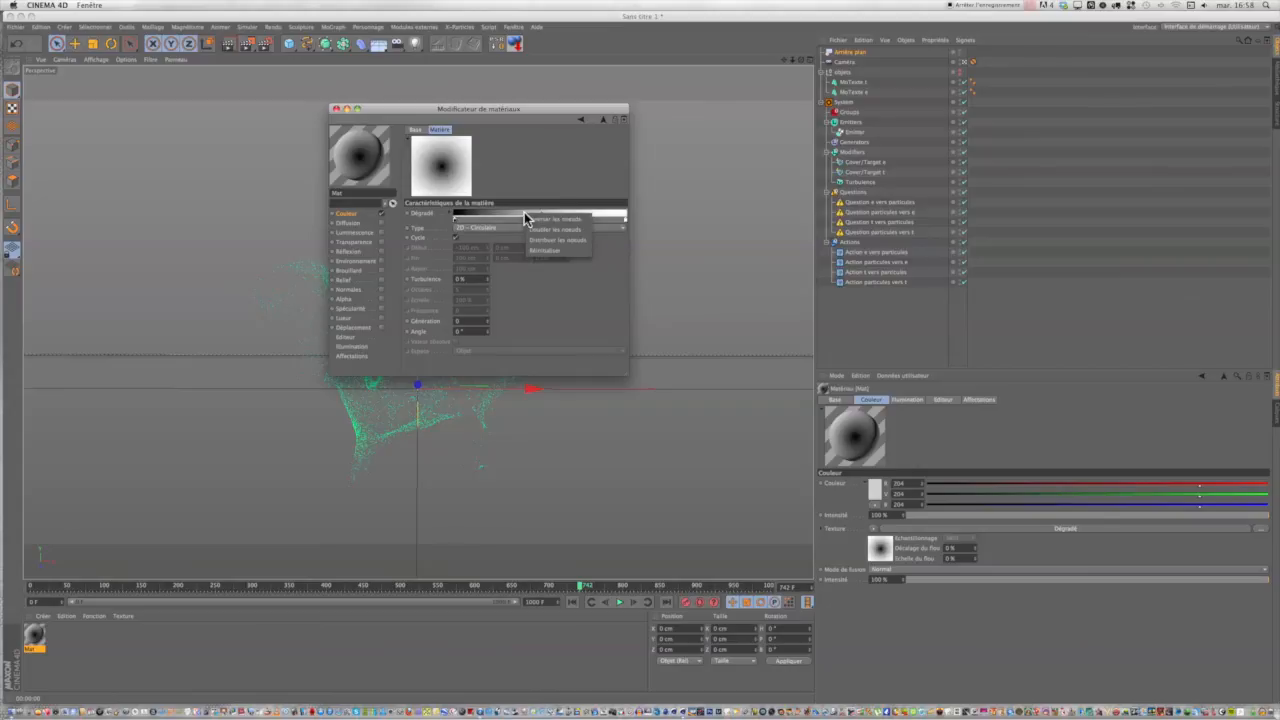
left_click(531, 219)
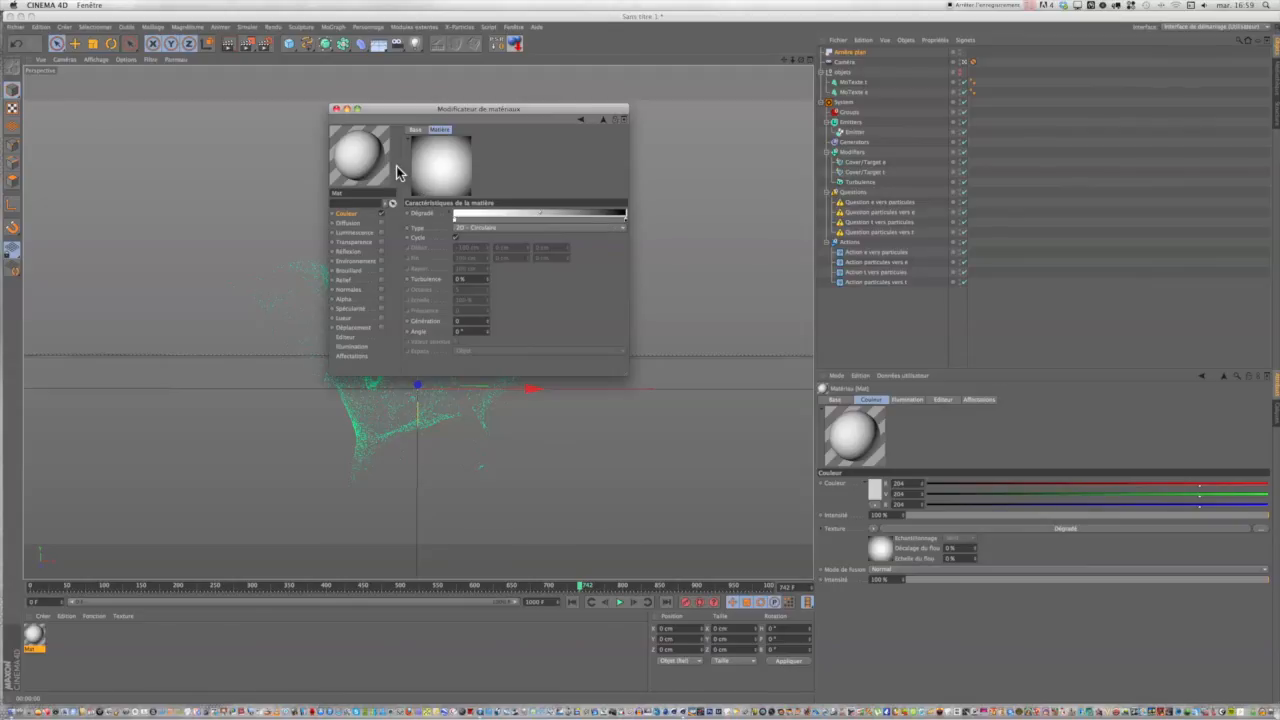
left_click(336, 108)
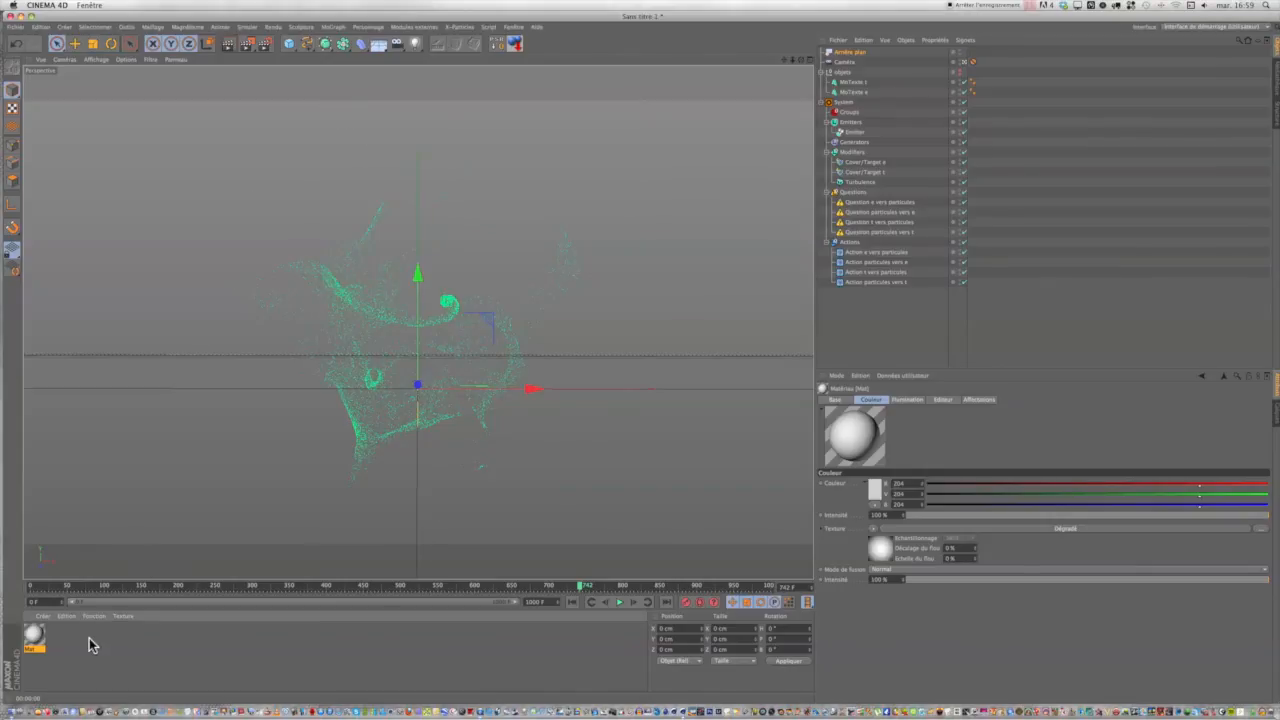
Apply the gradient material to the Arrière plan object and test-render the perspective view.
left_click_drag(36, 638, 604, 511)
left_click_drag(939, 143, 852, 58)
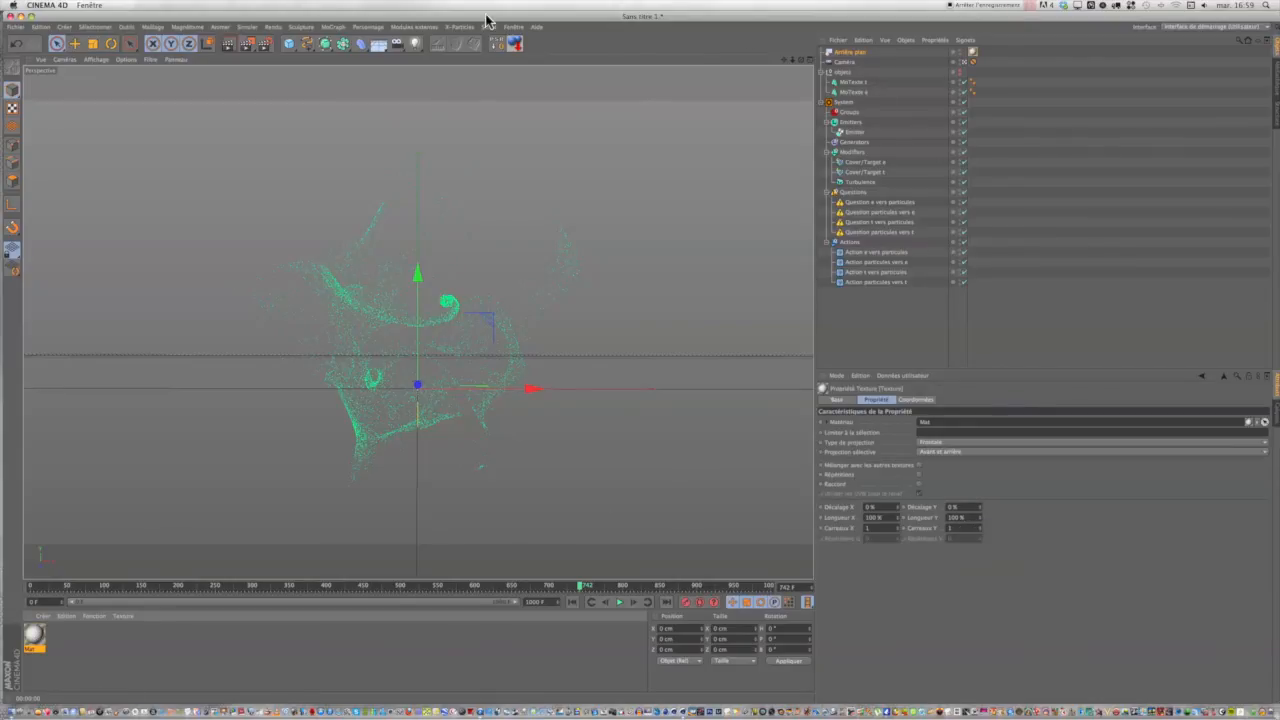
left_click(229, 47)
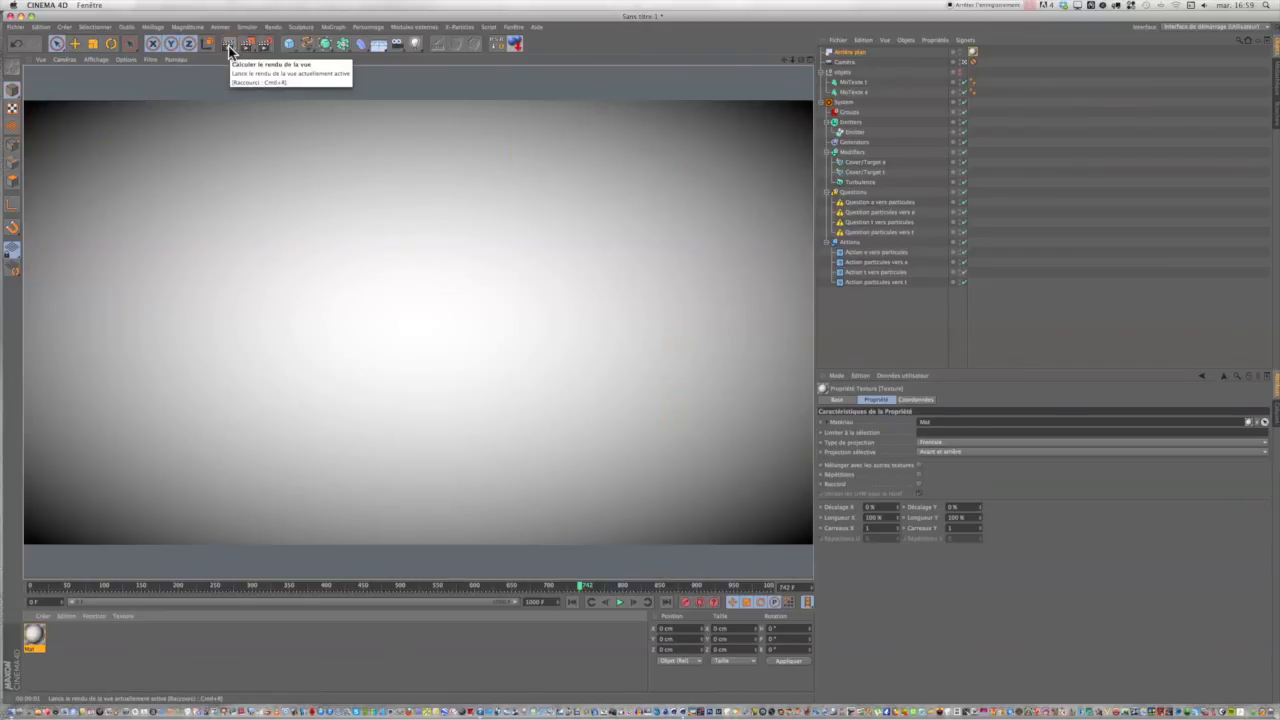
left_click(33, 121)
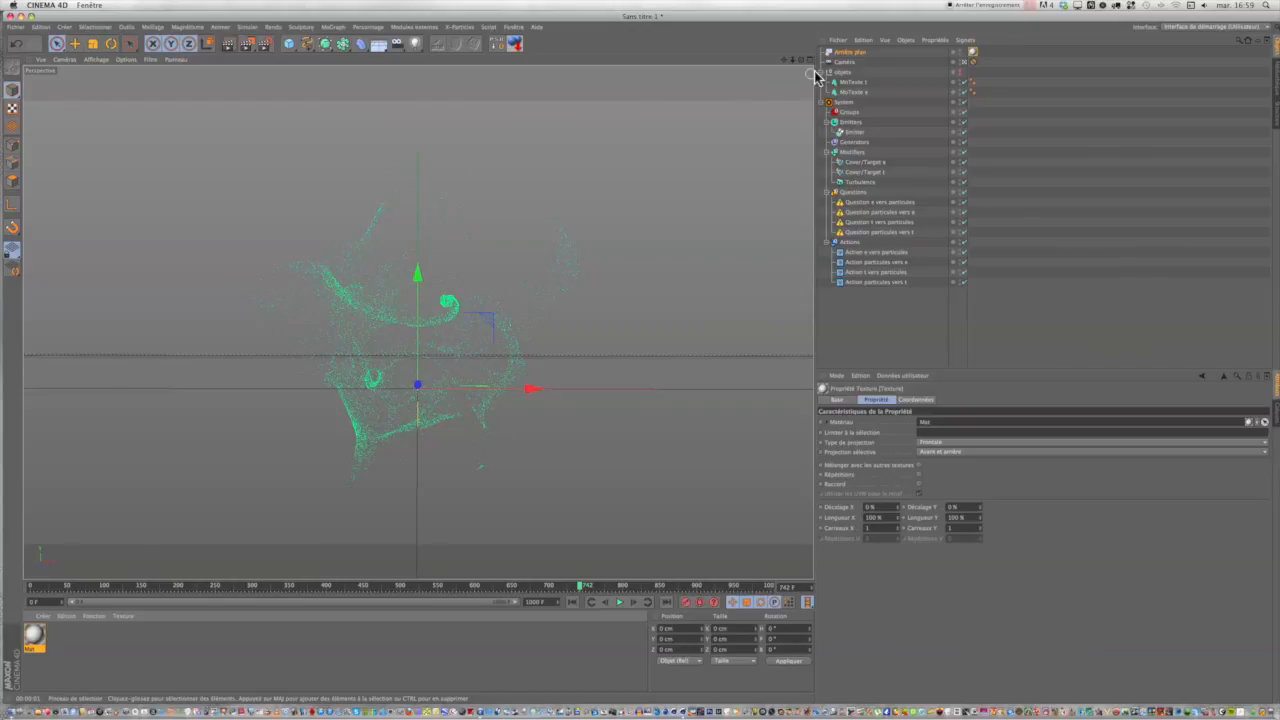
left_click(842, 53)
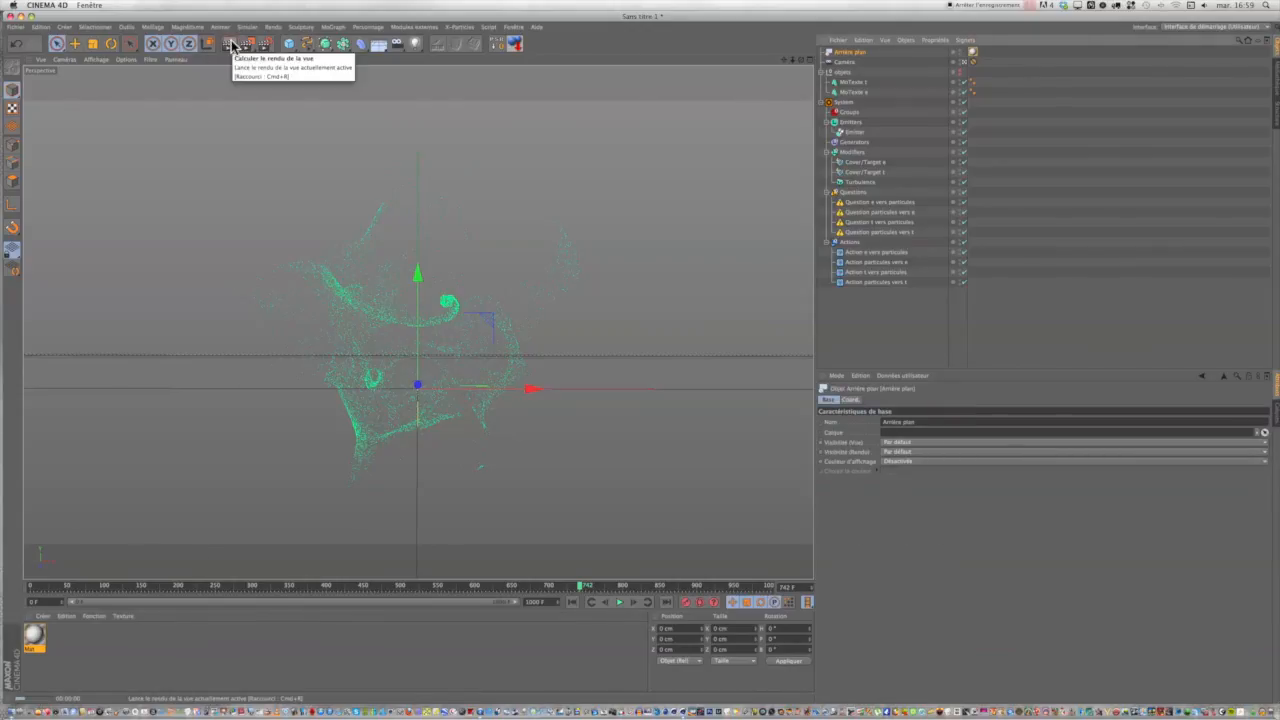
left_click(230, 45)
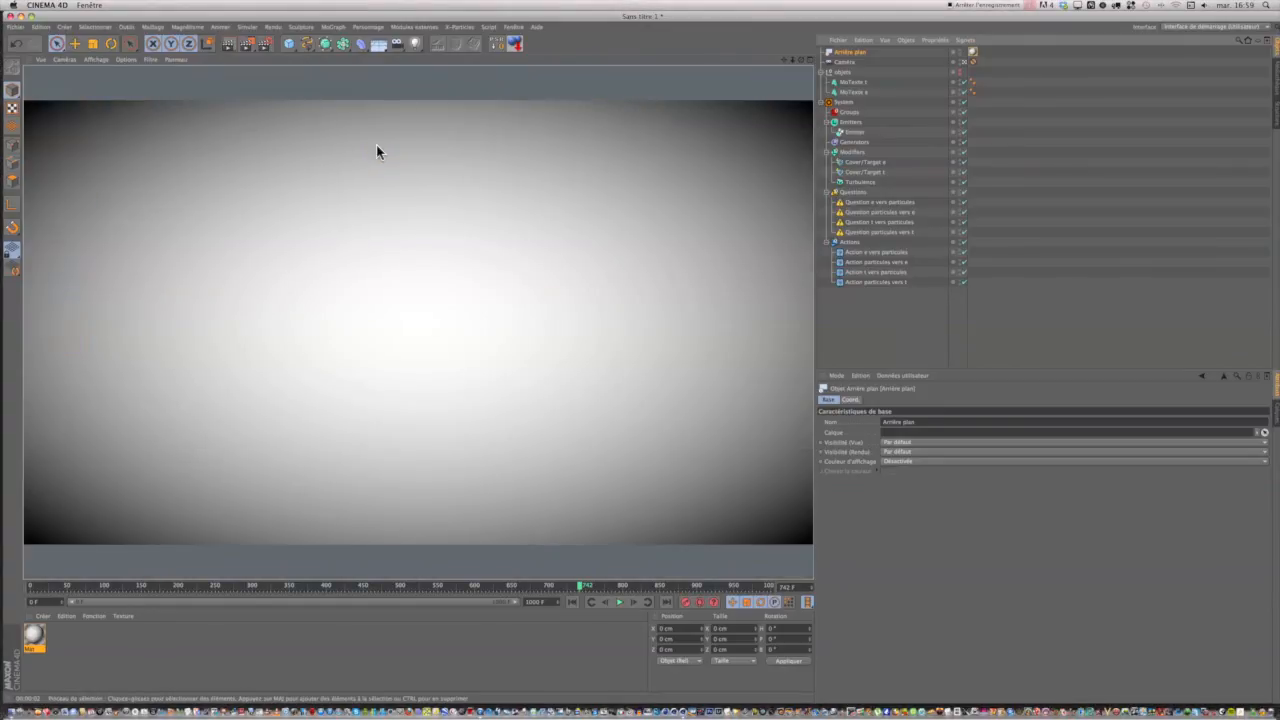
left_click(366, 208)
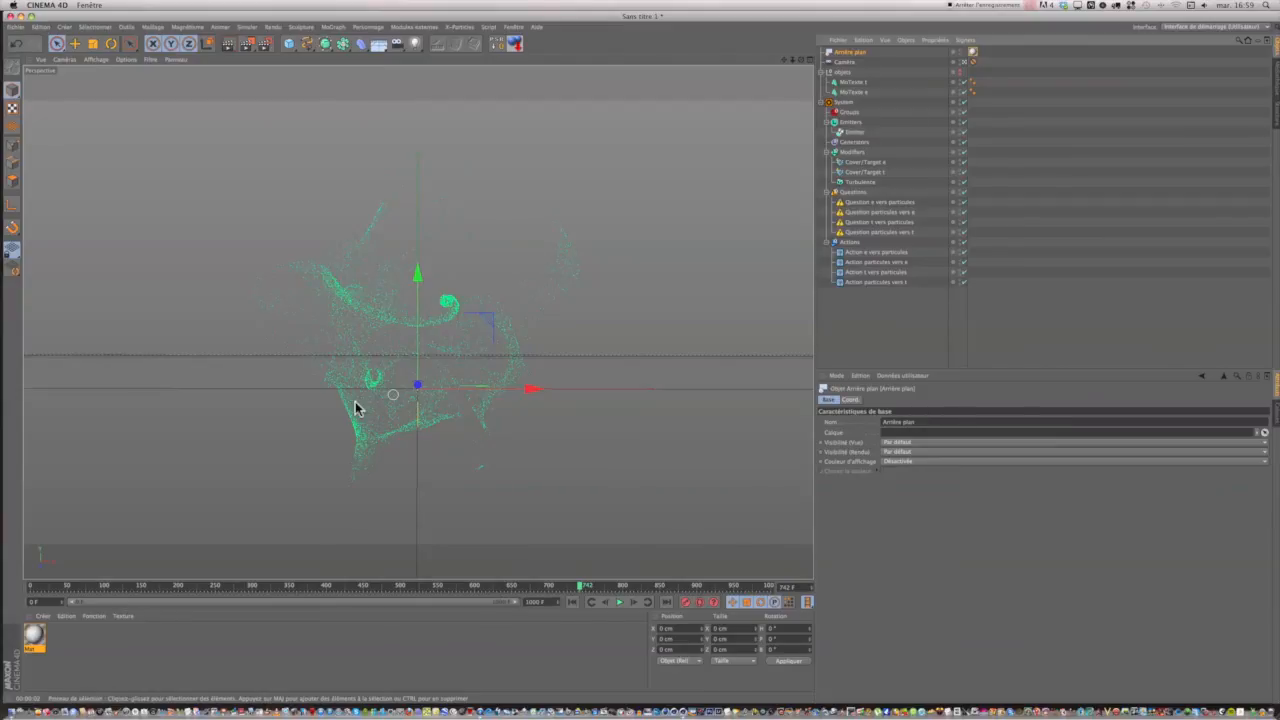
Create an X-Particles Material and open it in the material editor.
left_click(45, 617)
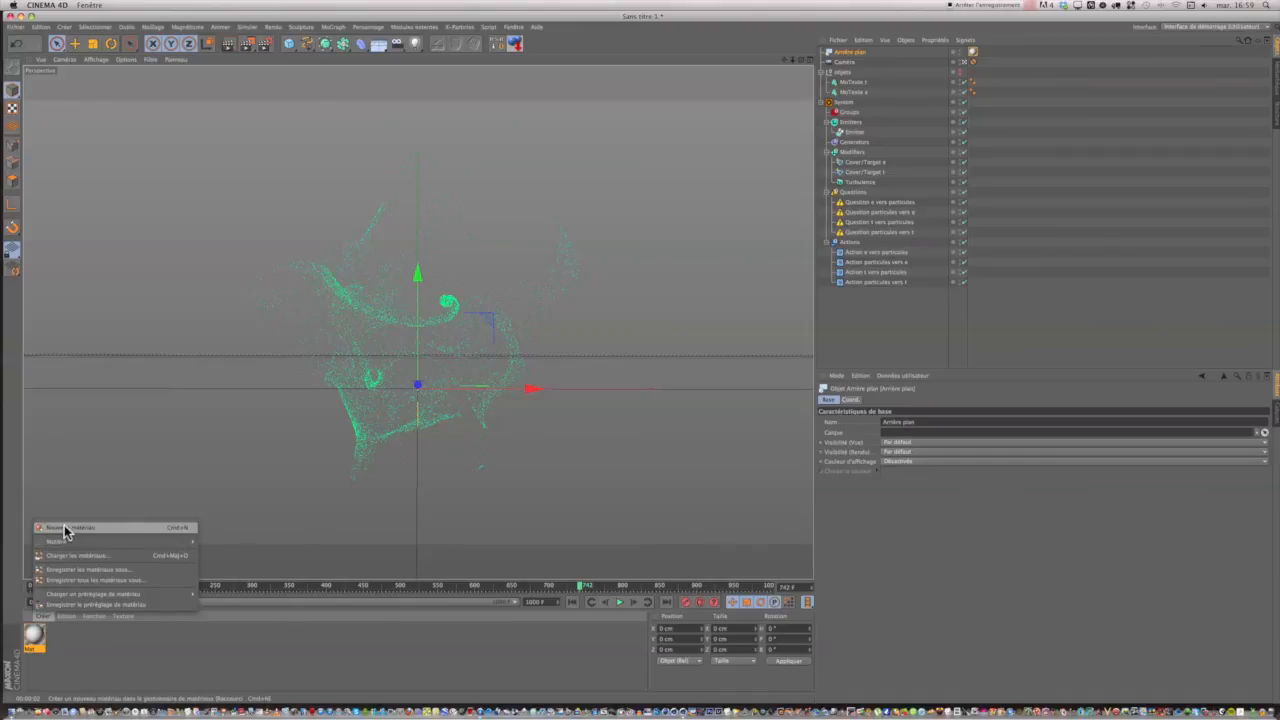
mouse_move(58, 543)
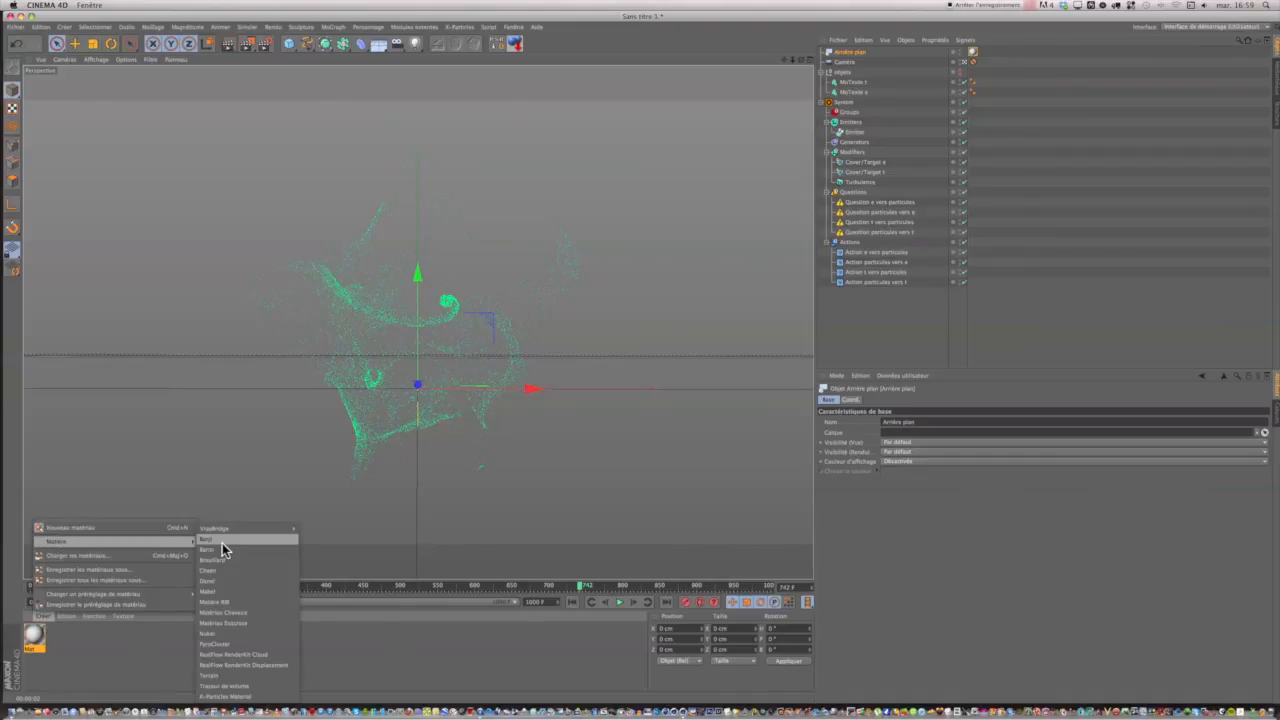
left_click(213, 694)
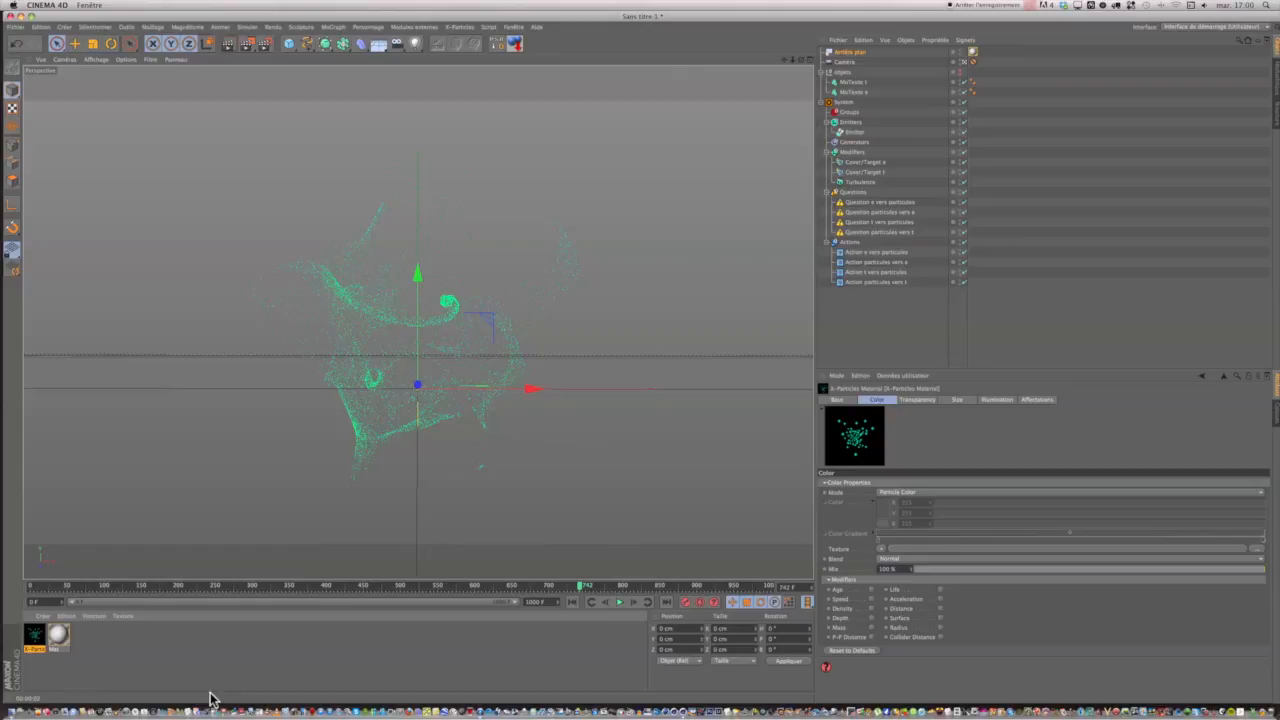
double_click(35, 633)
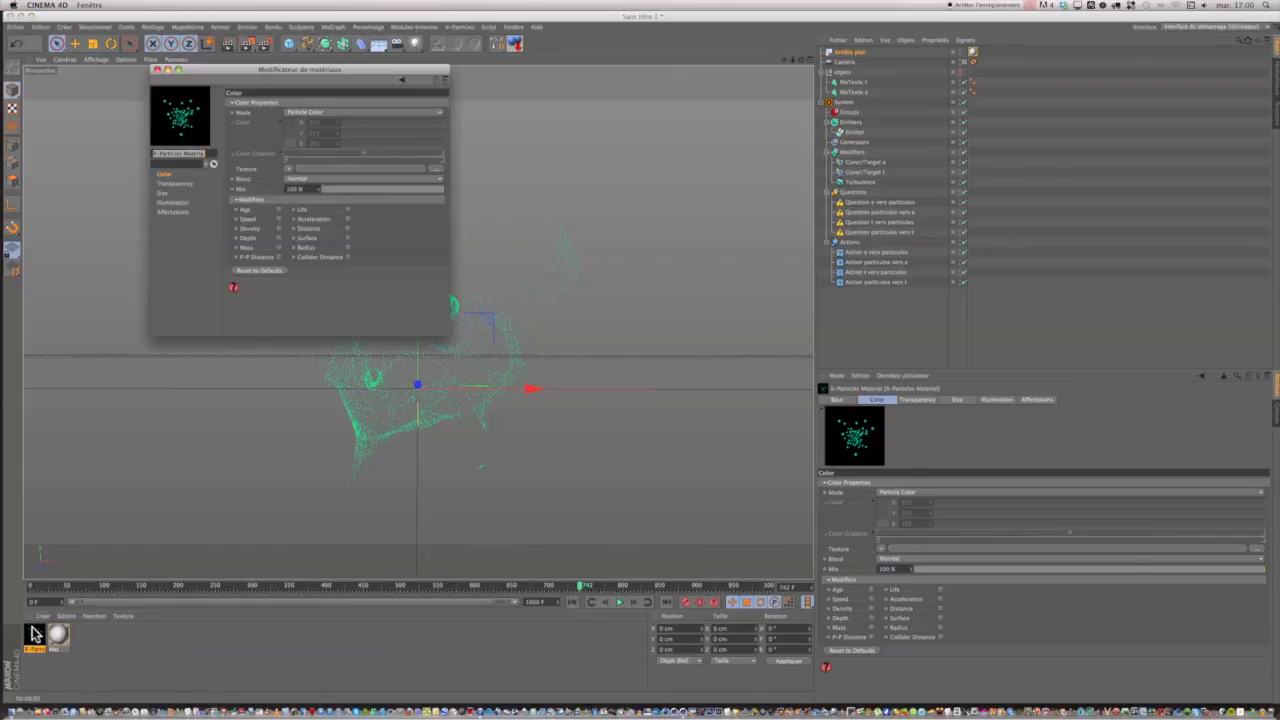
left_click_drag(320, 72, 466, 151)
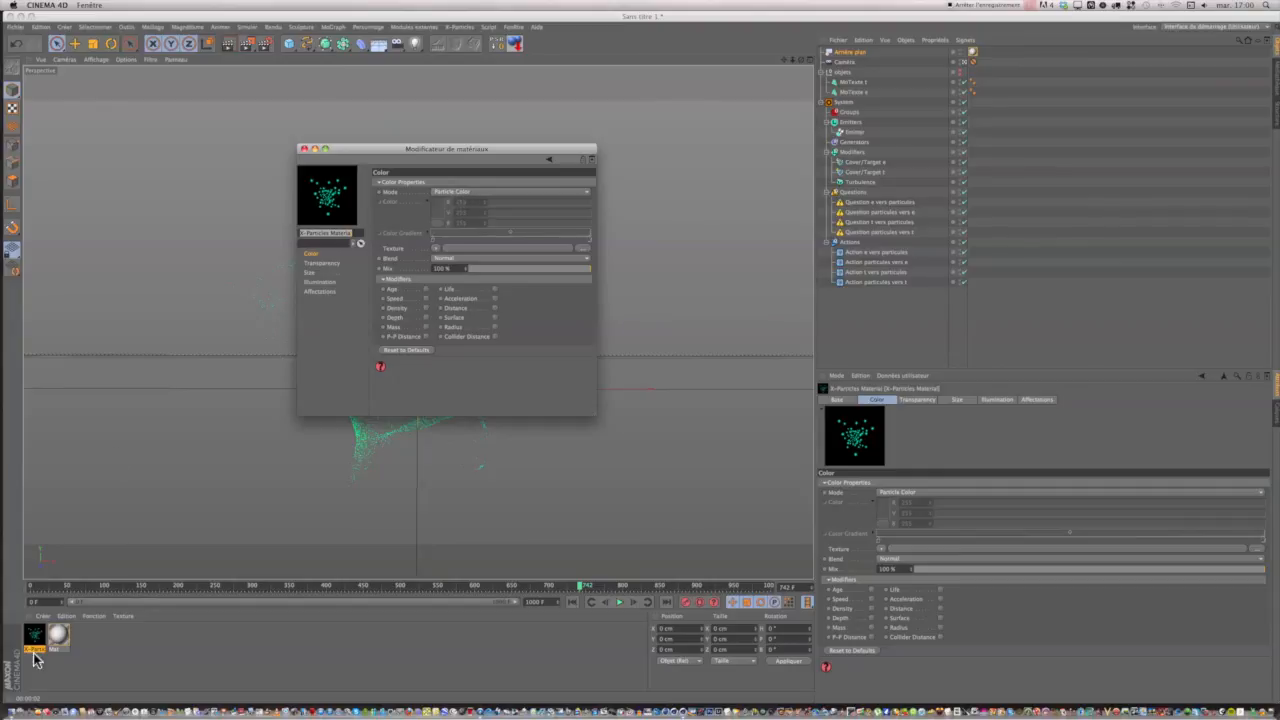
Assign the X-Particles Material to the Emitter and test-render the perspective view.
left_click_drag(33, 638, 107, 570)
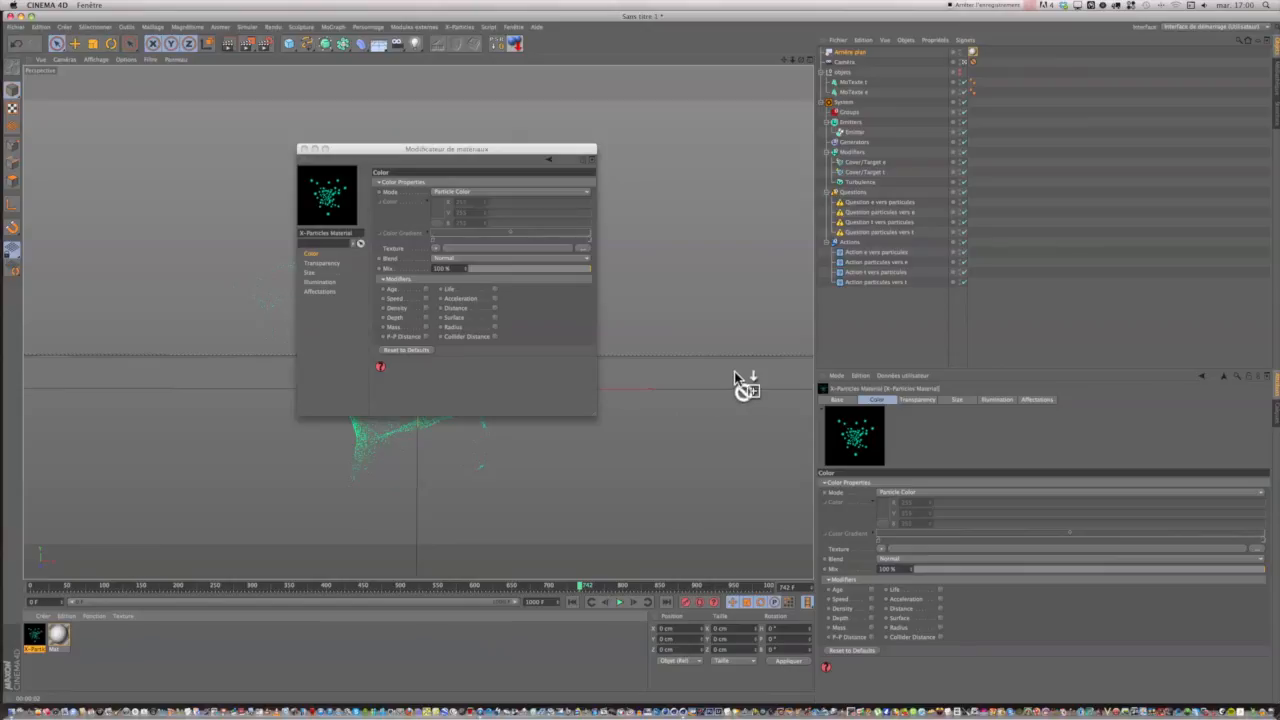
left_click_drag(861, 132, 861, 132)
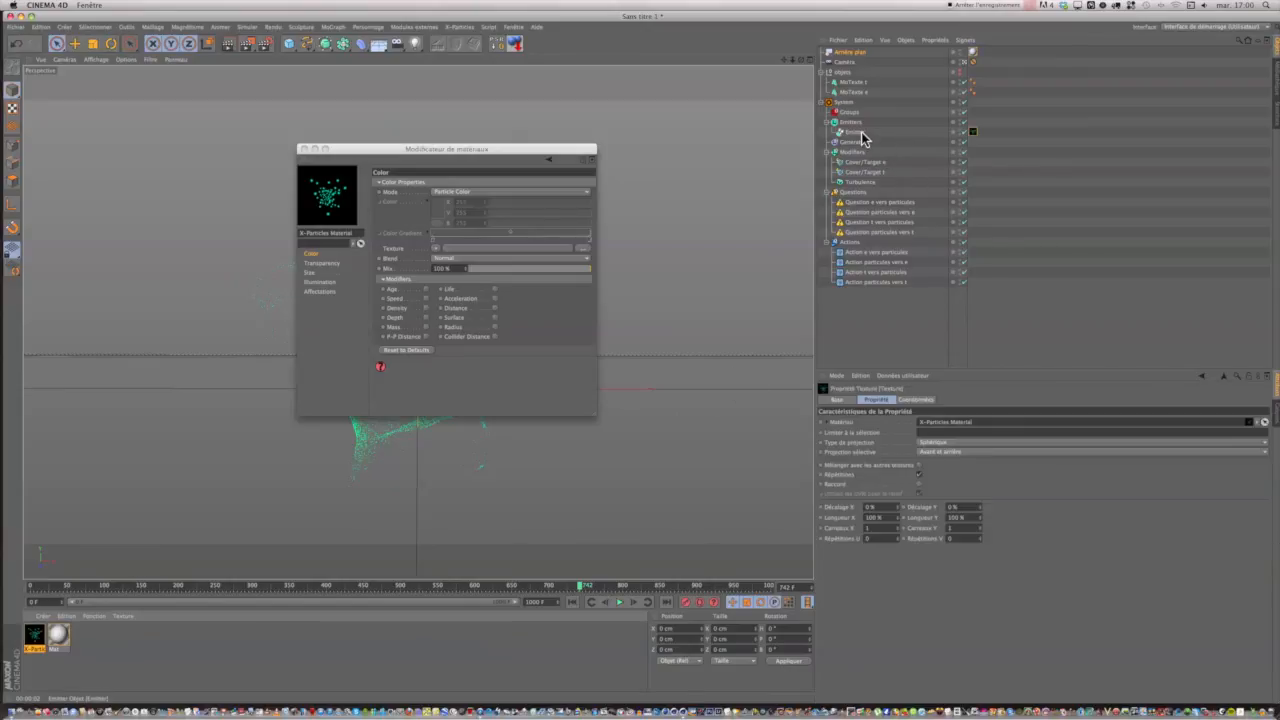
left_click_drag(560, 155, 808, 85)
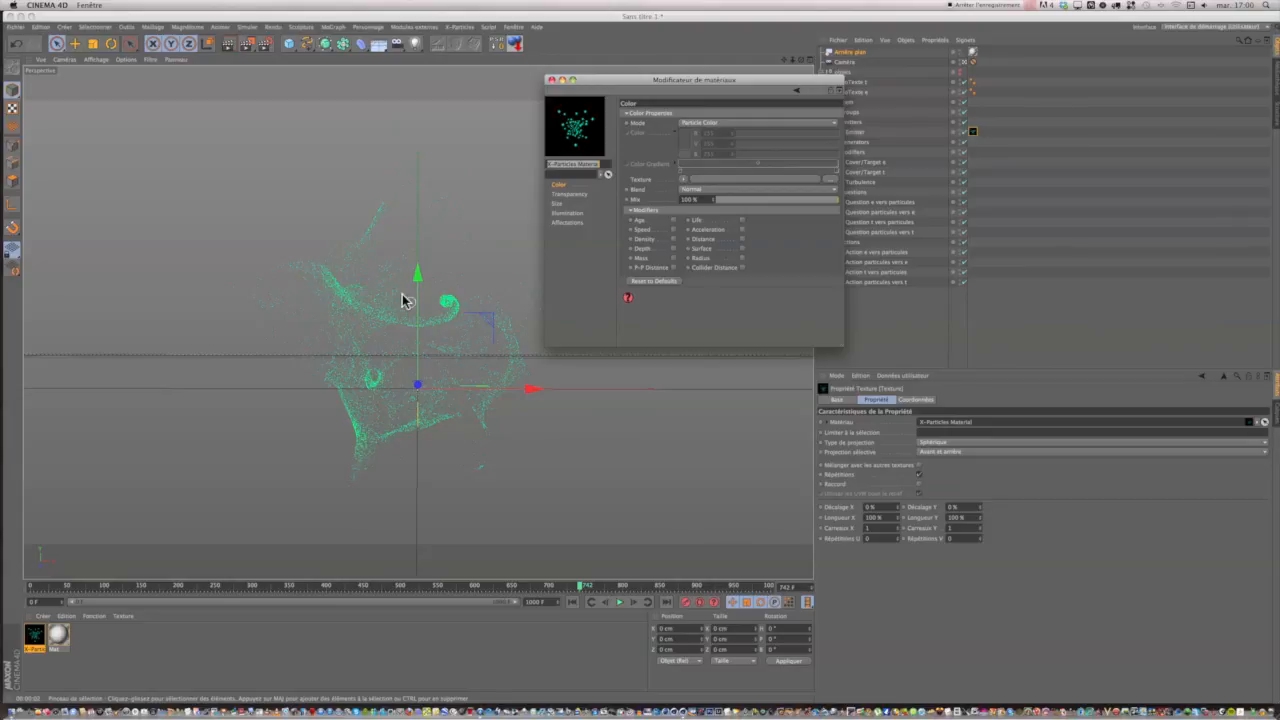
left_click(227, 48)
left_click(227, 50)
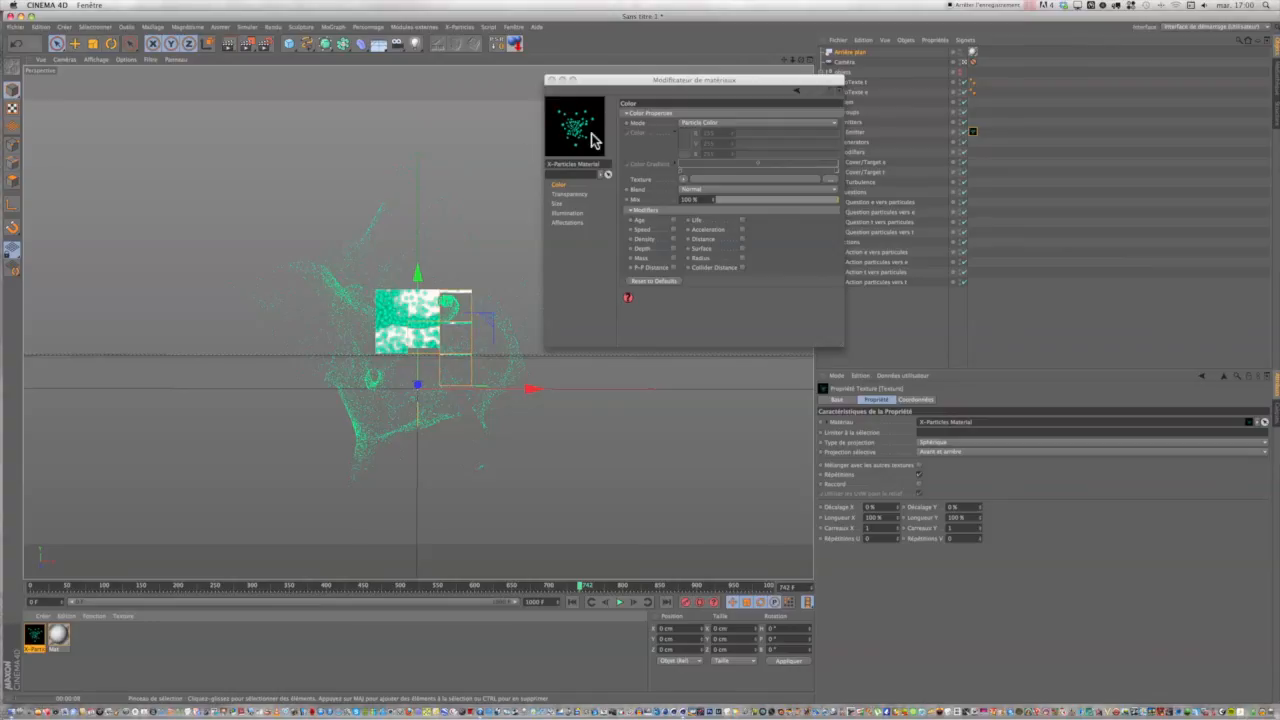
Set the X-Particles Material's color mode to Single Color with black, and test-render the view.
left_click(690, 125)
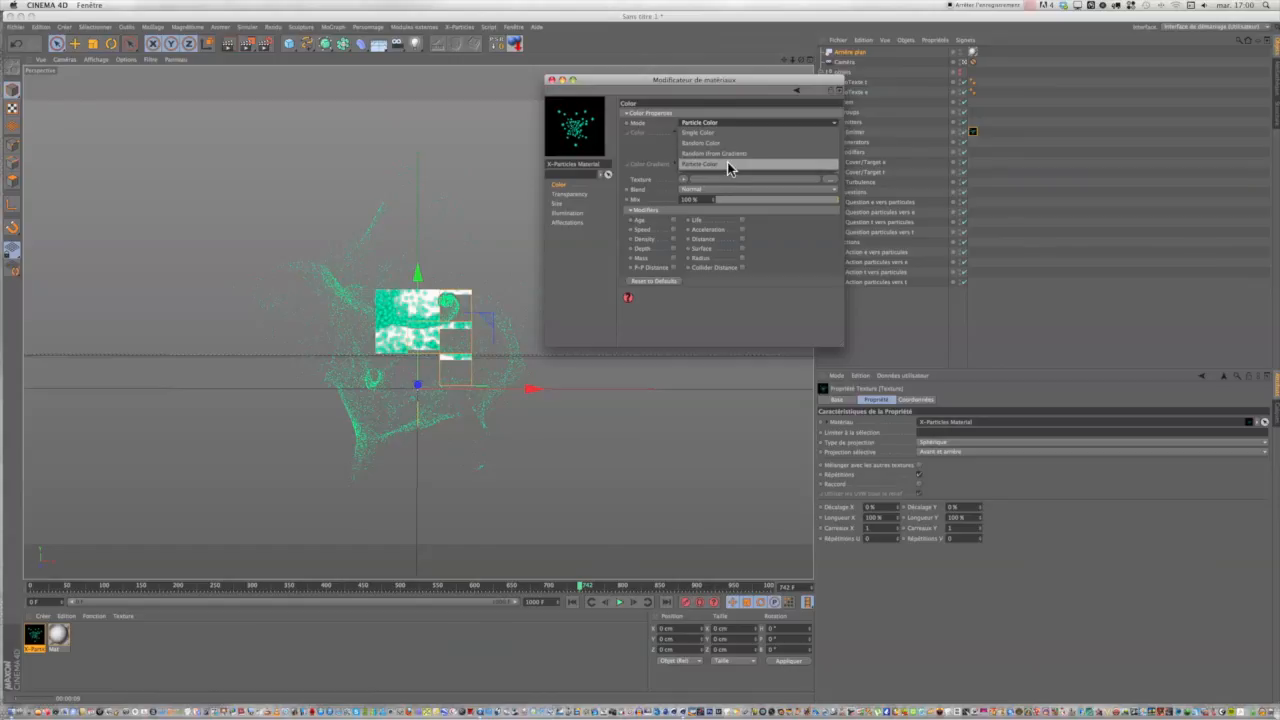
left_click(699, 132)
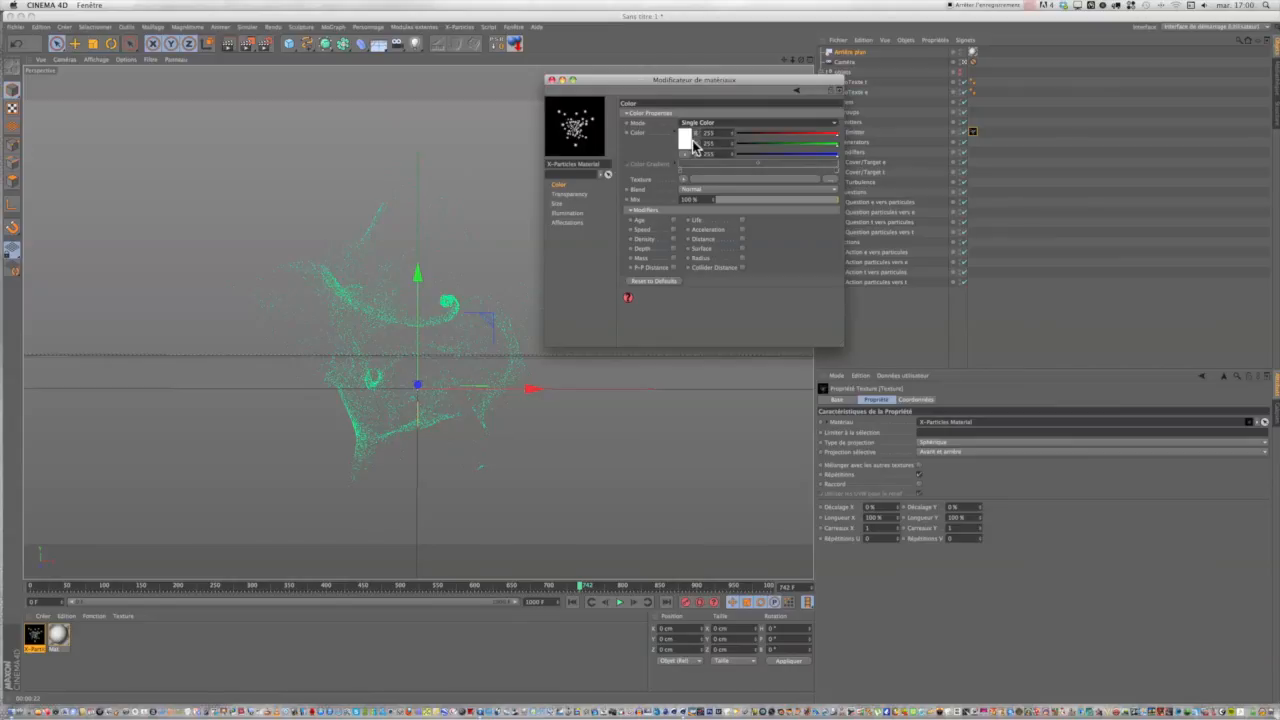
left_click(686, 142)
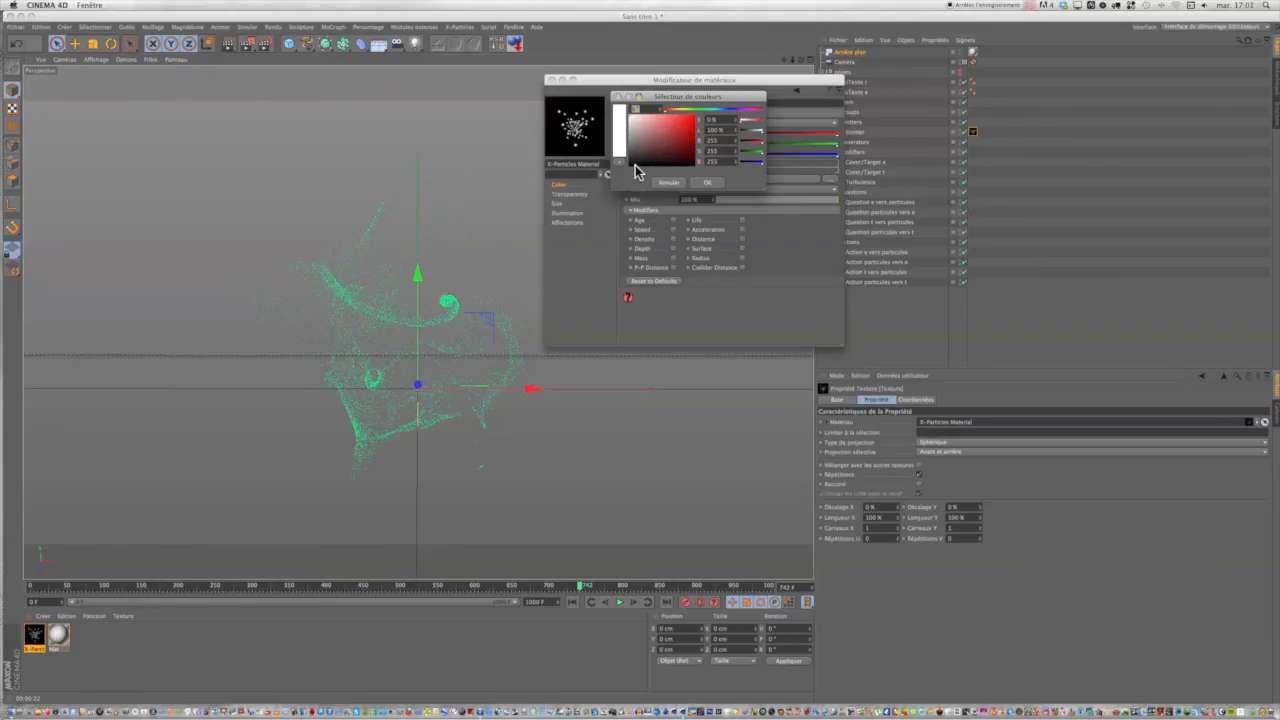
left_click_drag(629, 160, 628, 165)
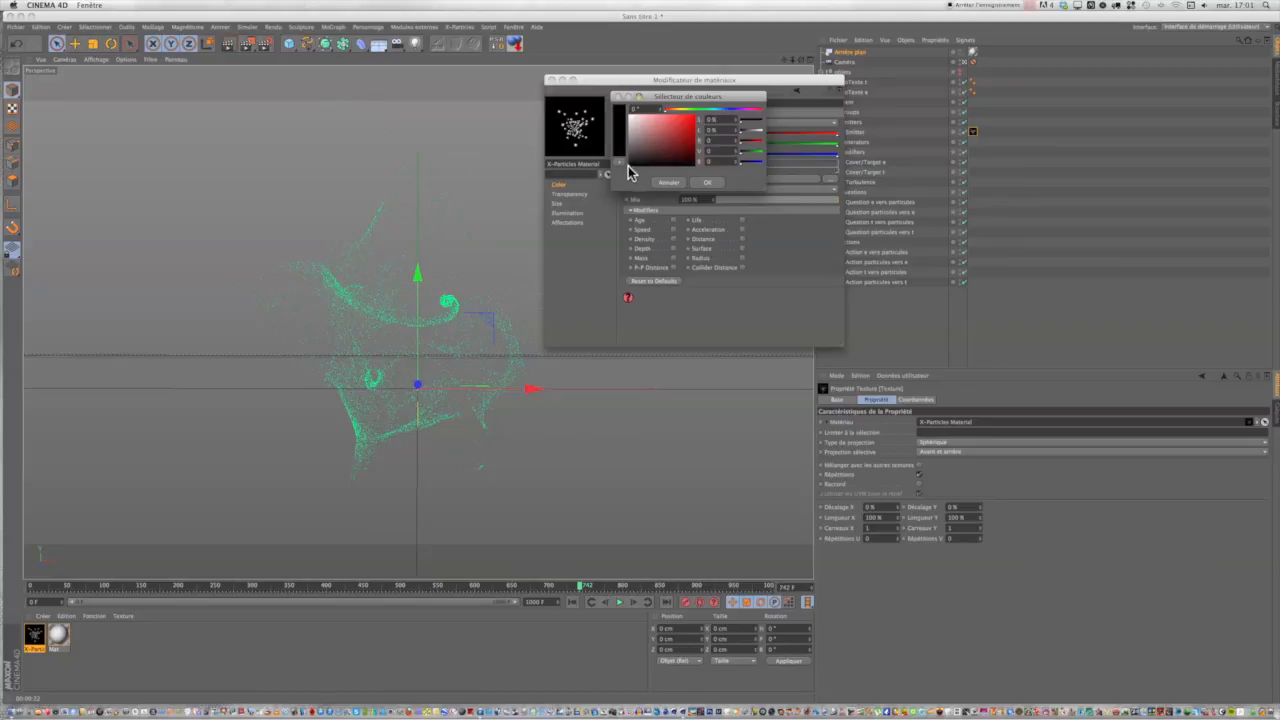
left_click(706, 184)
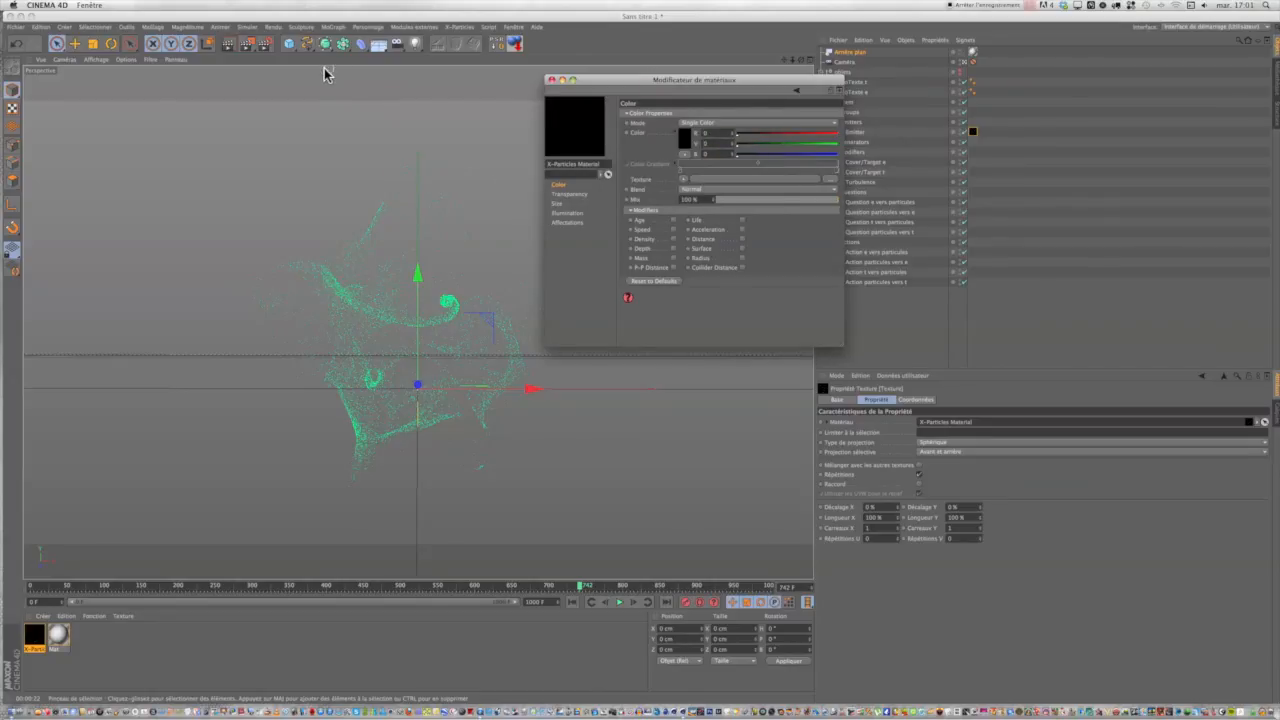
left_click(232, 44)
left_click(232, 44)
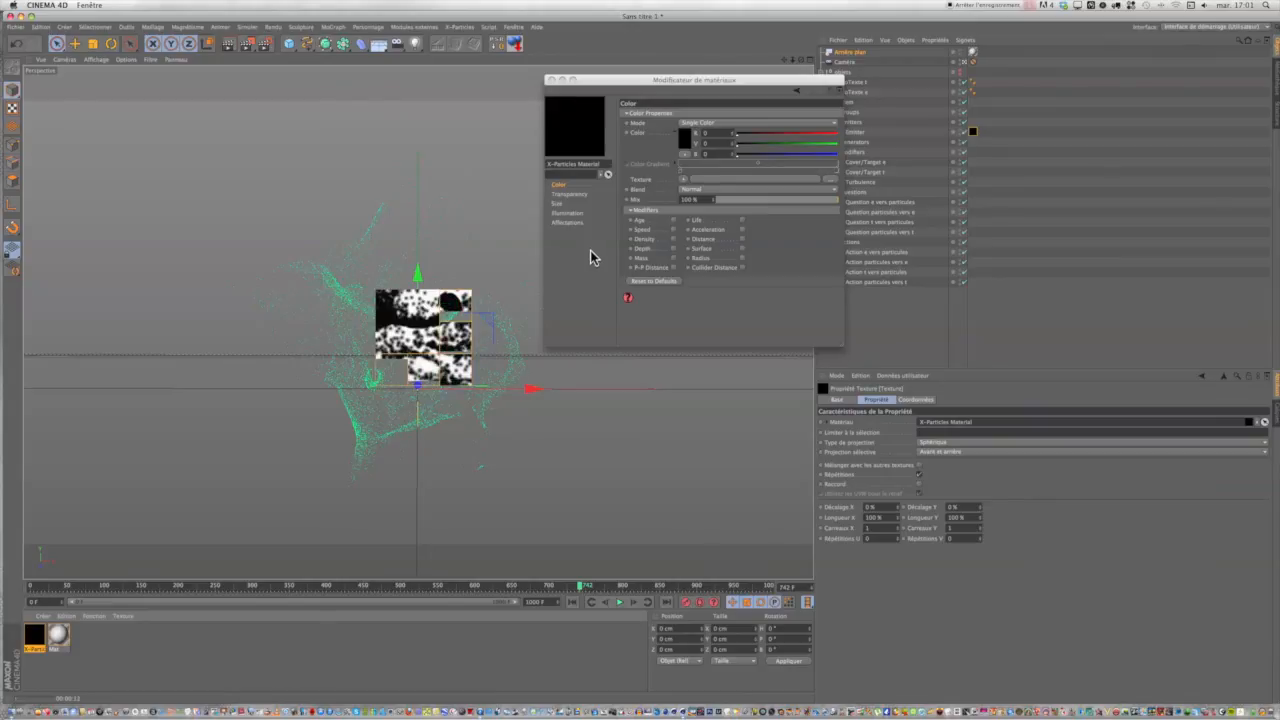
Set the X-Particles Material's illumination lighting mode to Phong, test-render the view, and close the material editor.
left_click(582, 199)
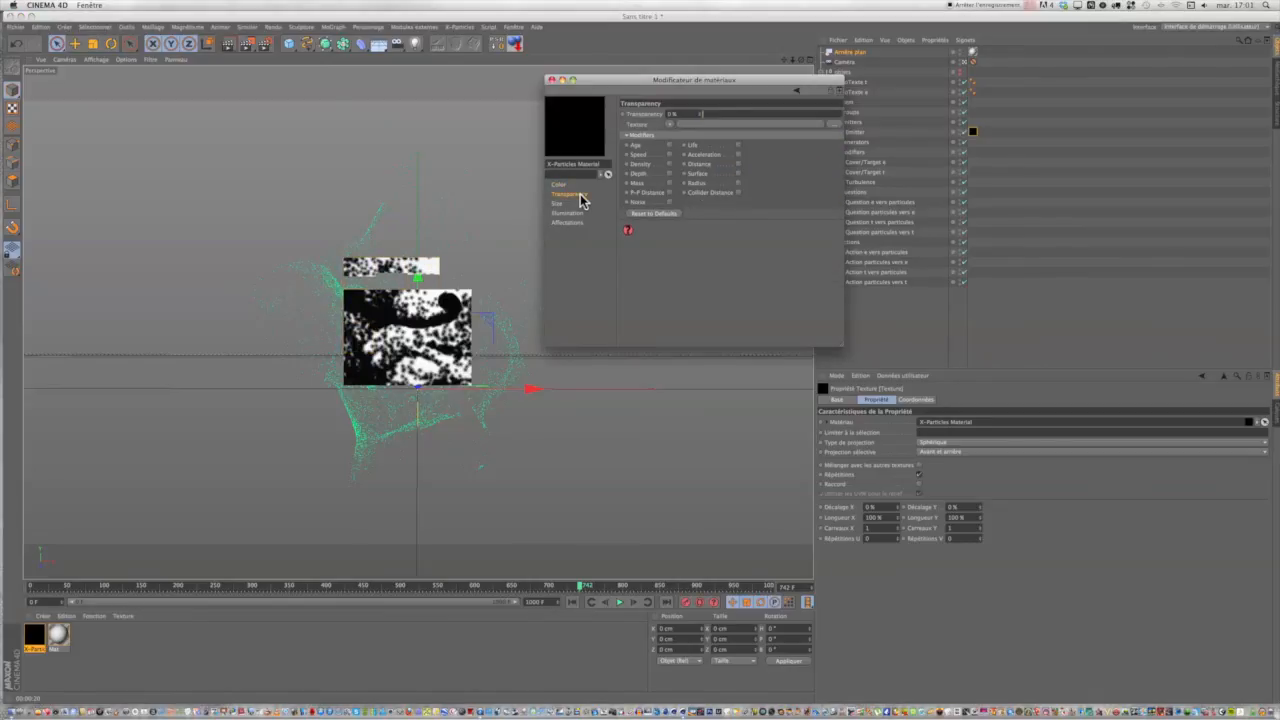
left_click(577, 207)
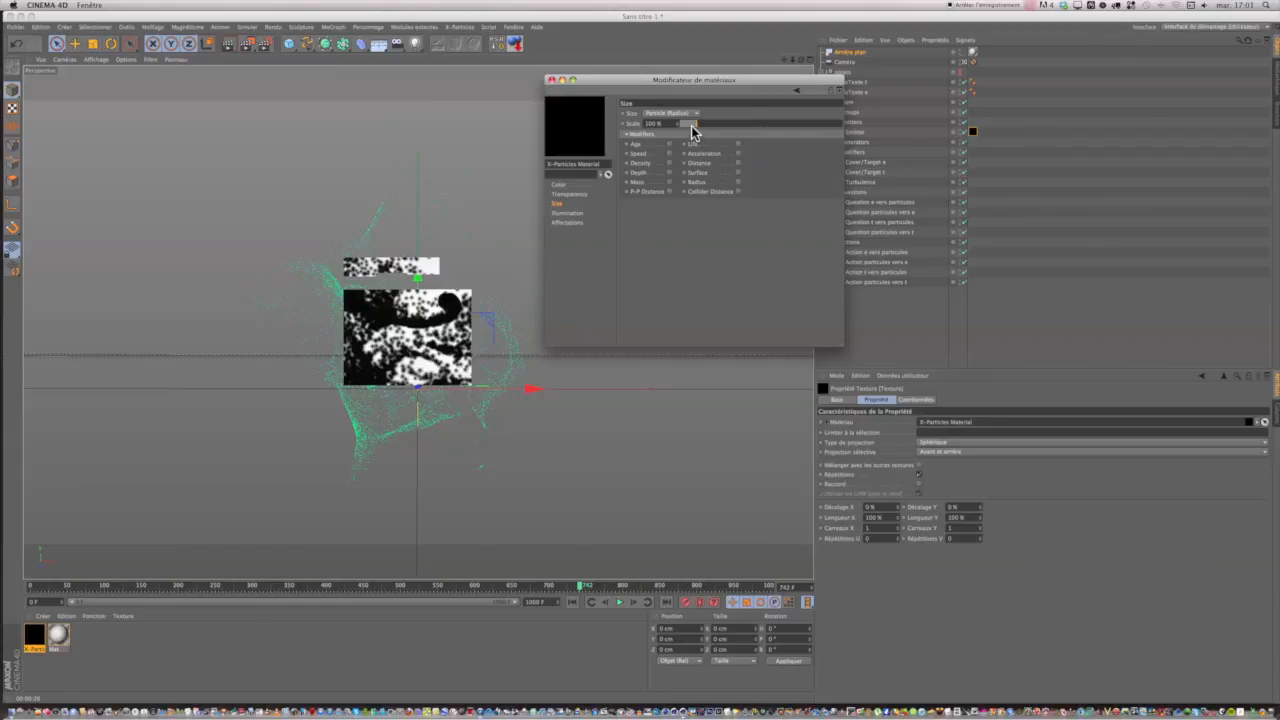
left_click(582, 213)
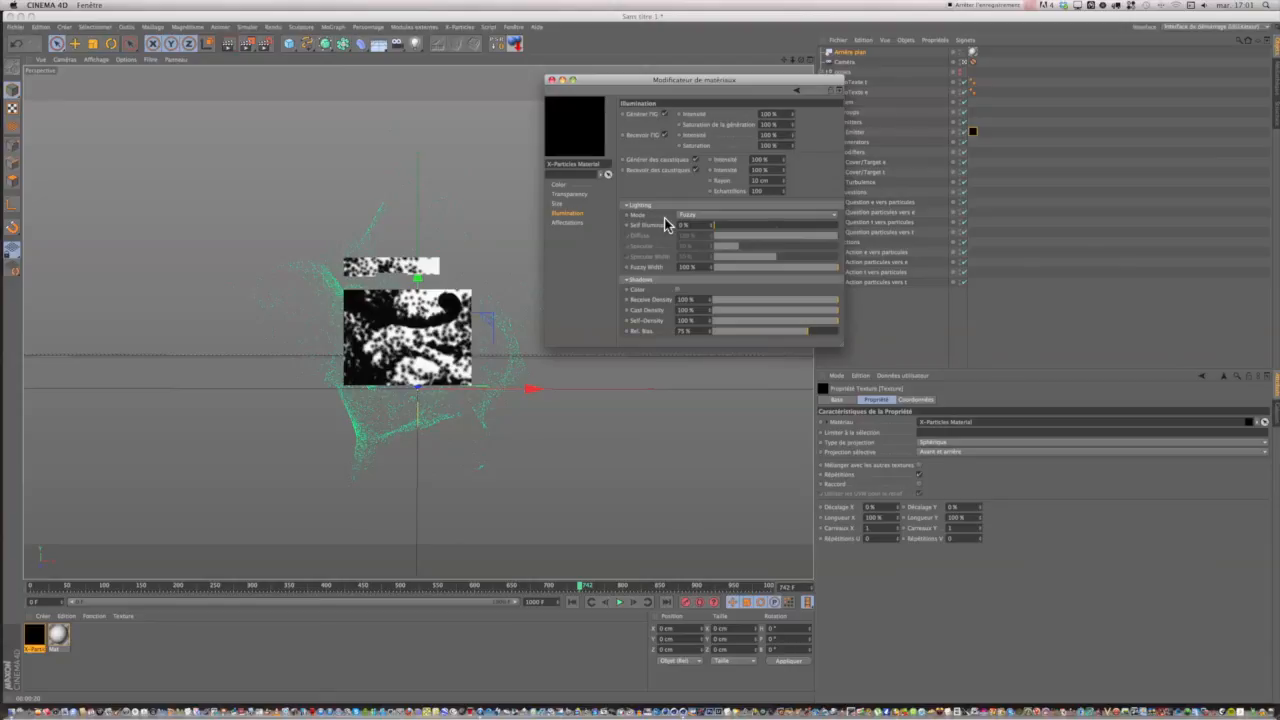
left_click(690, 215)
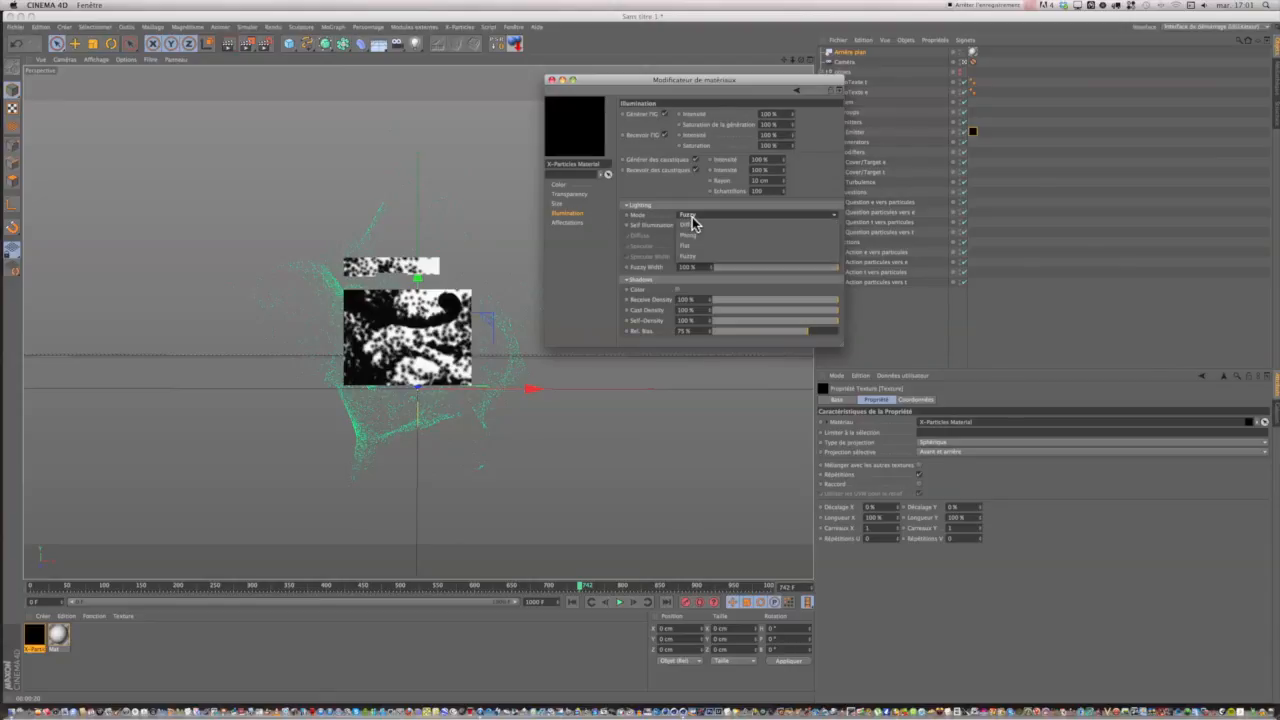
left_click(687, 238)
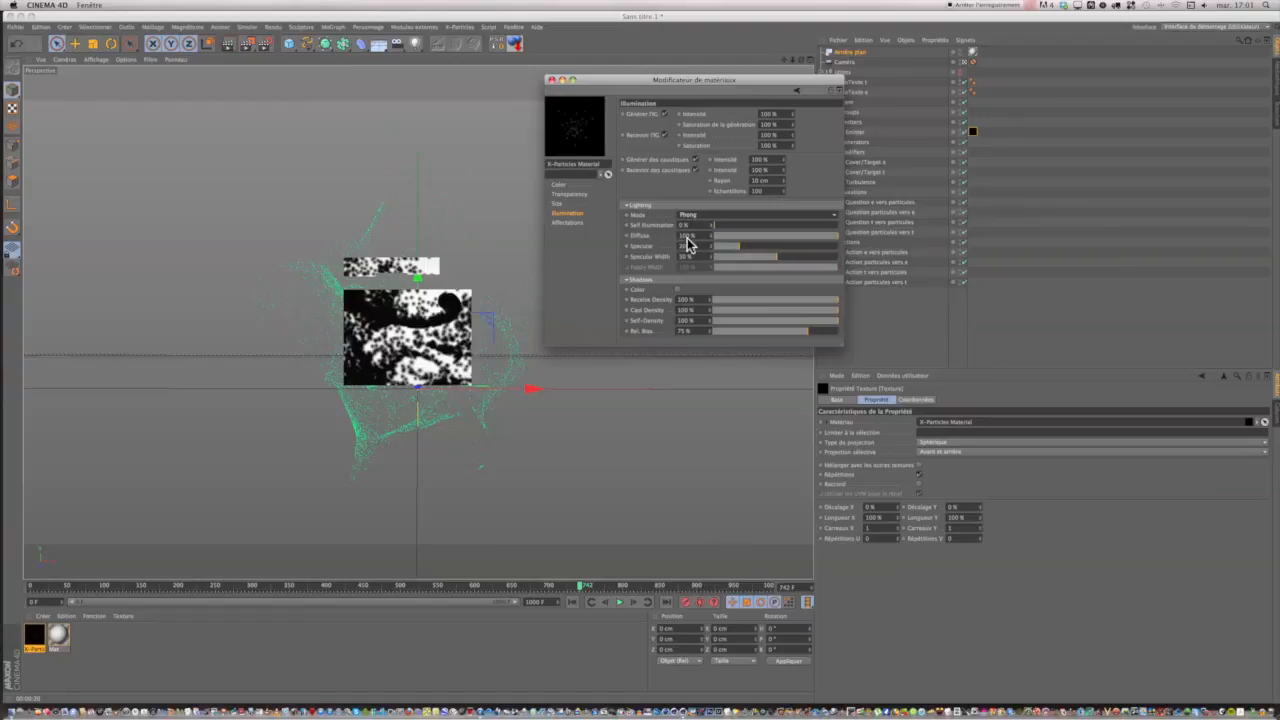
left_click(228, 44)
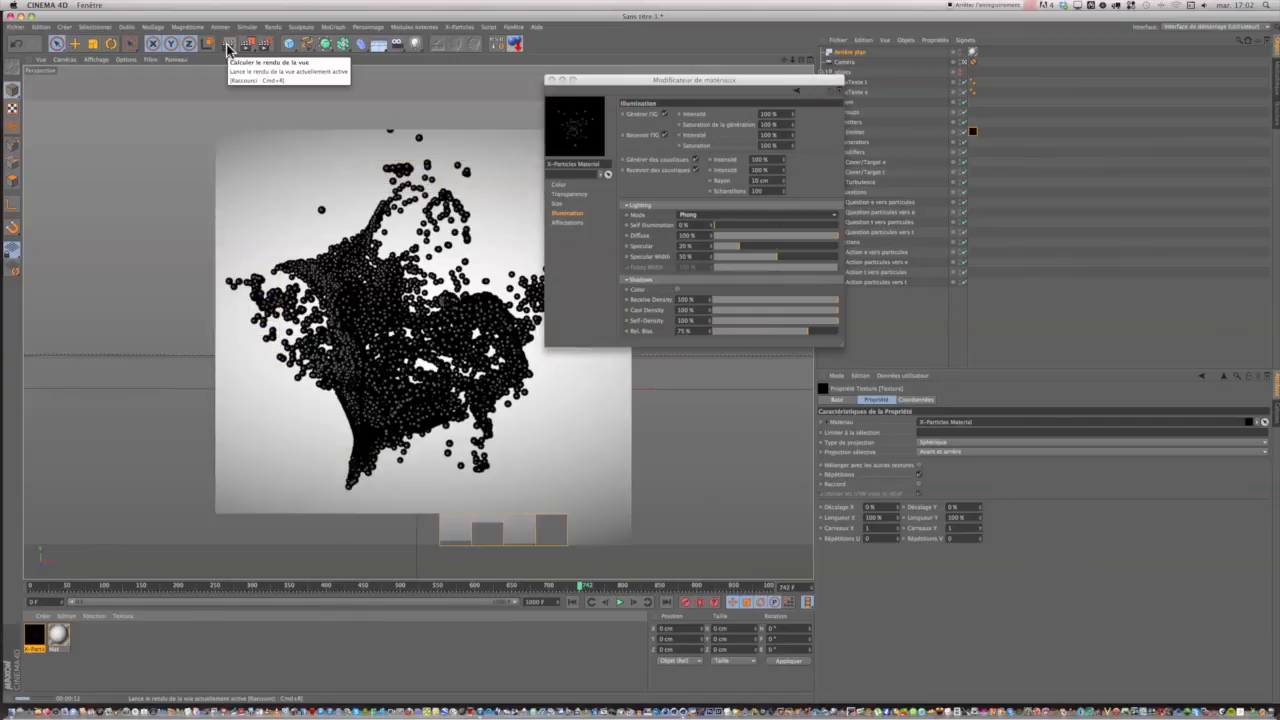
left_click(551, 79)
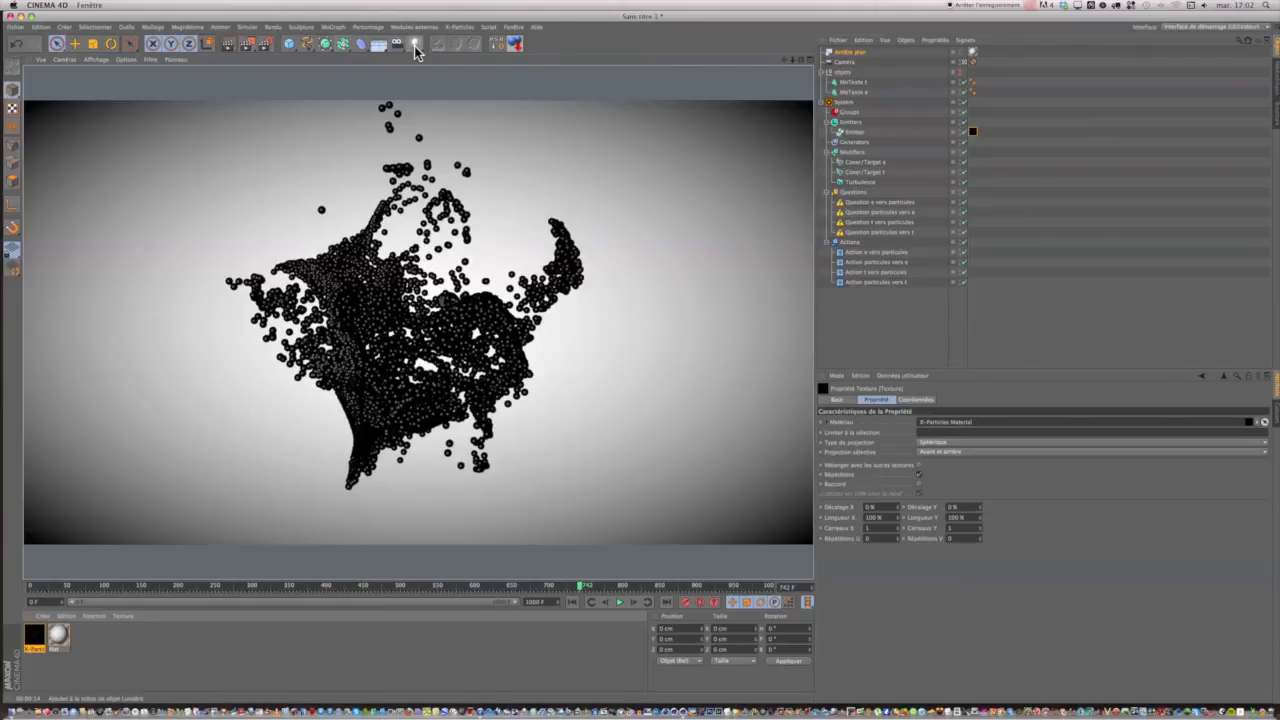
Add a Lumière to the scene and move it about 2000 cm along negative X, beside the camera's field of view.
left_click(415, 46)
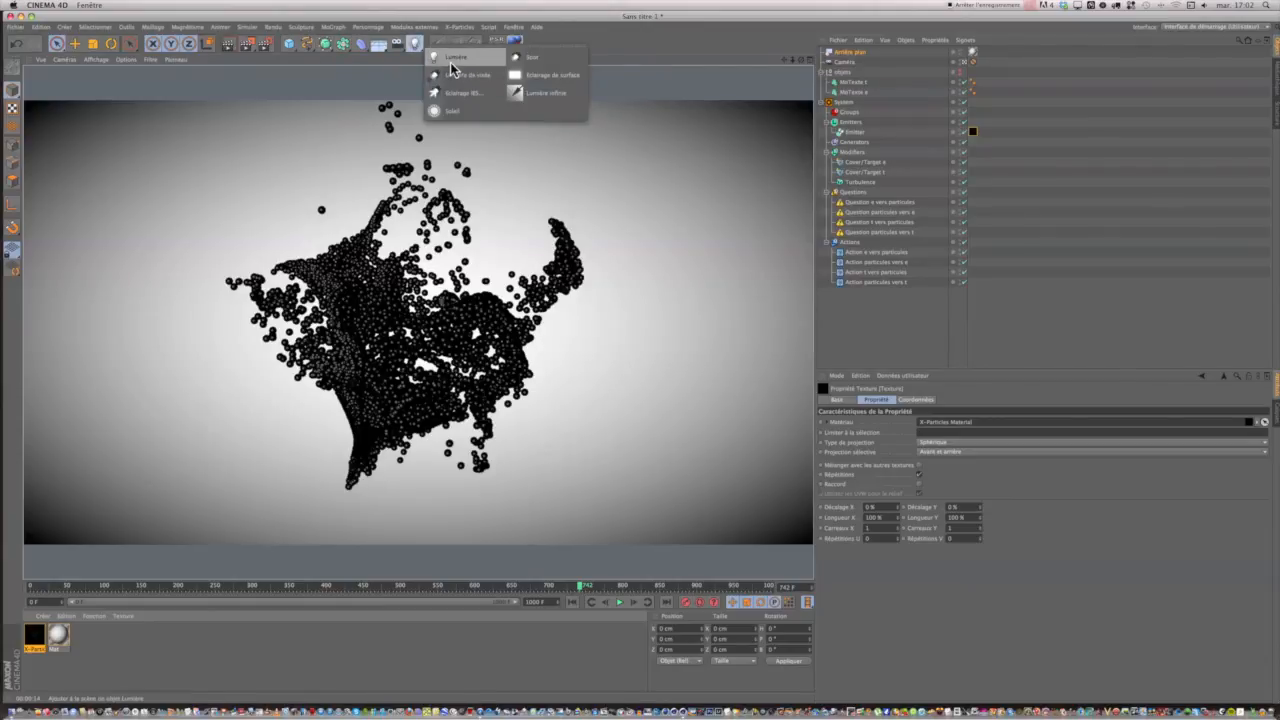
left_click(450, 62)
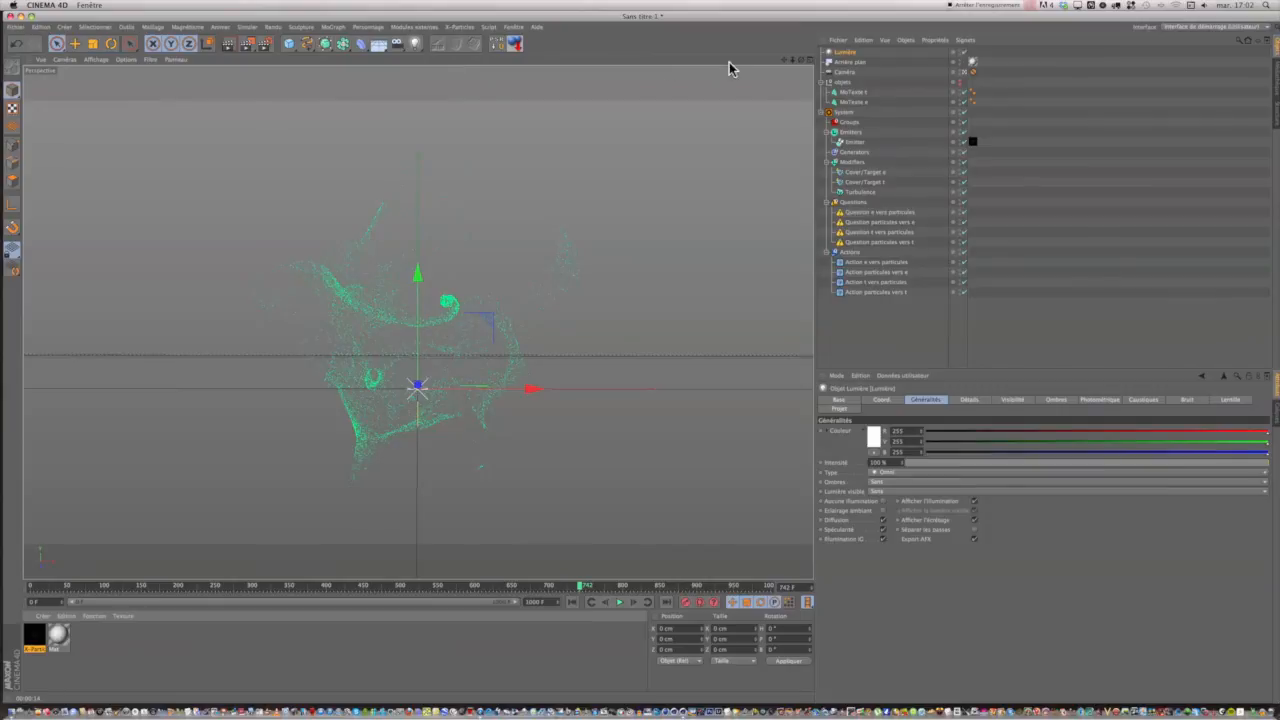
left_click(810, 60)
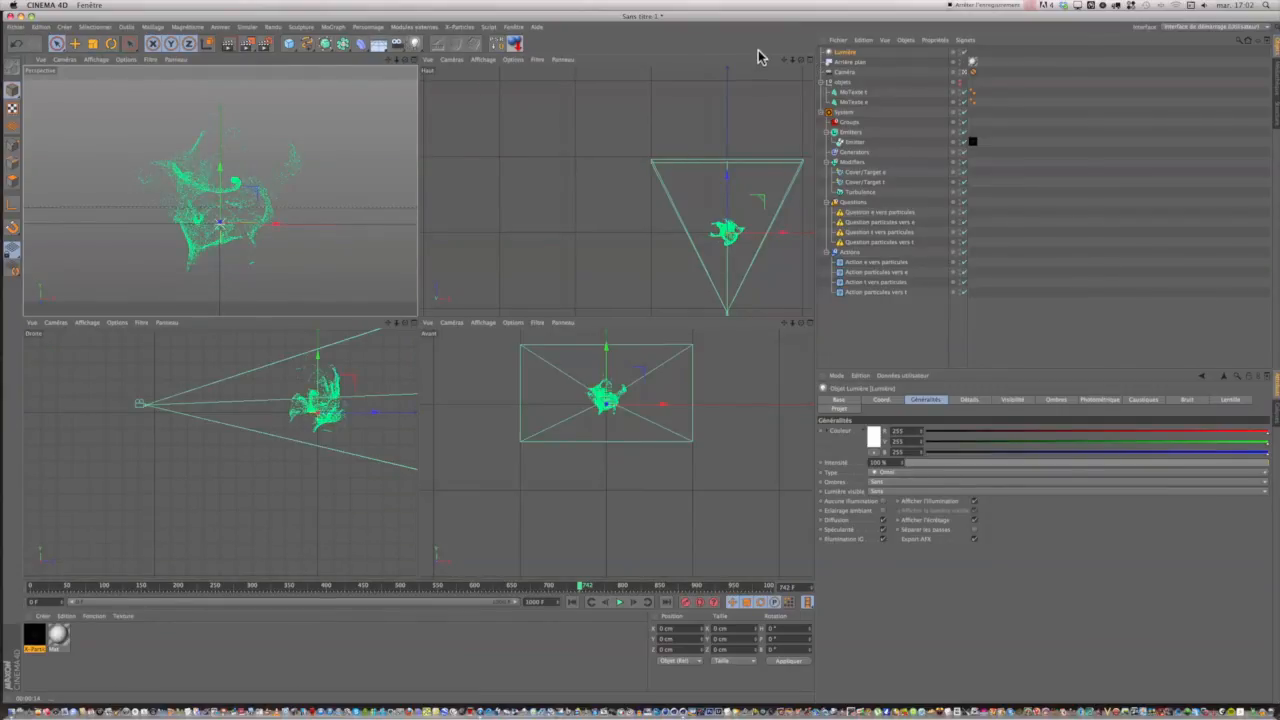
scroll(707, 107, "down", 3)
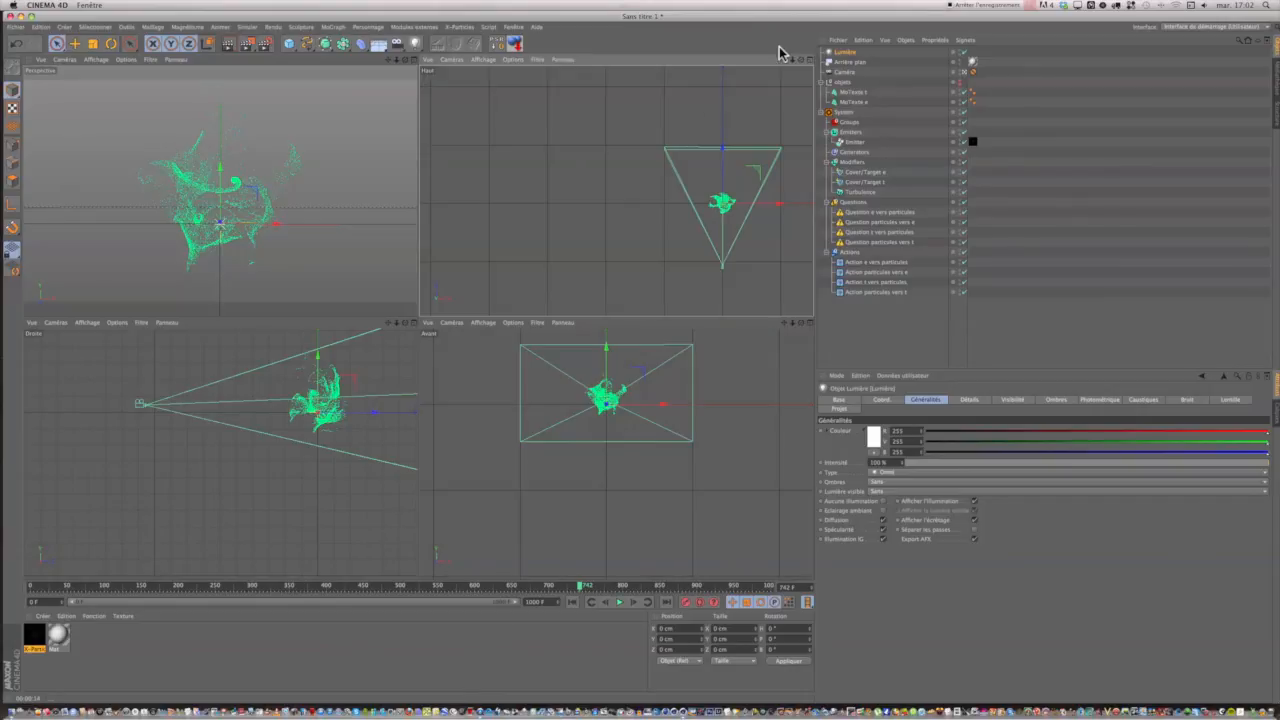
left_click_drag(785, 60, 638, 315)
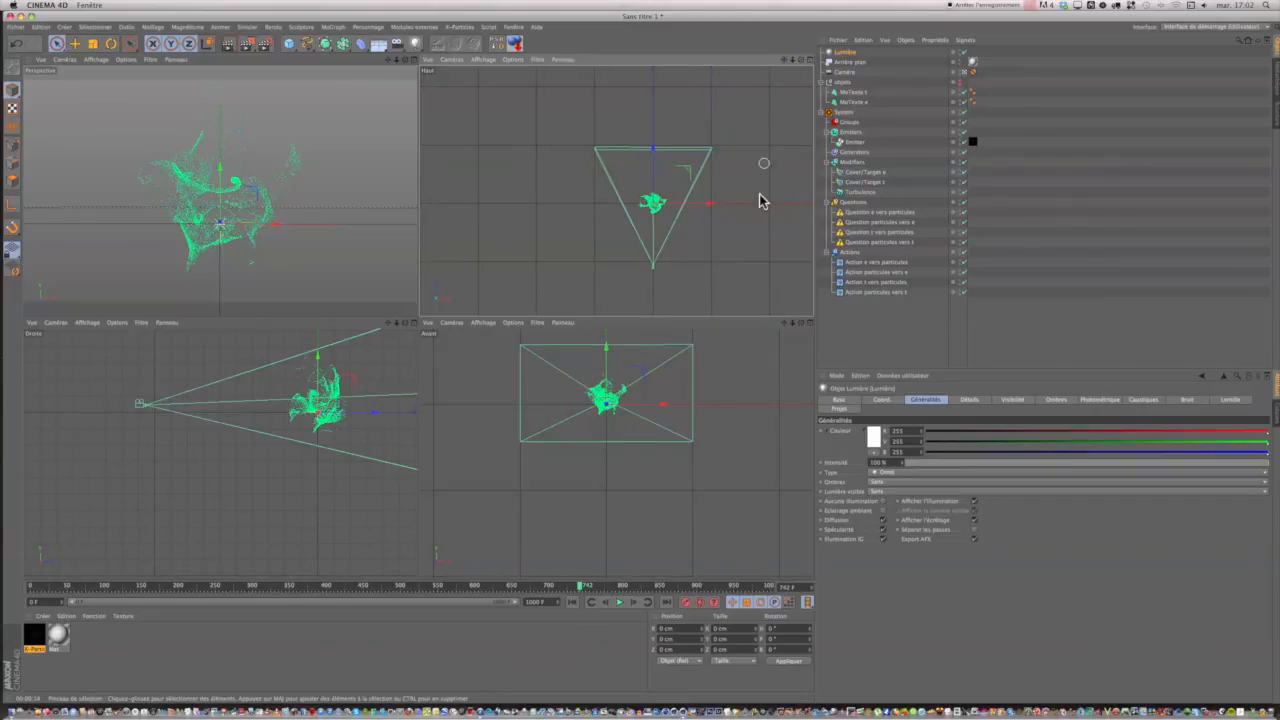
left_click_drag(711, 204, 615, 207)
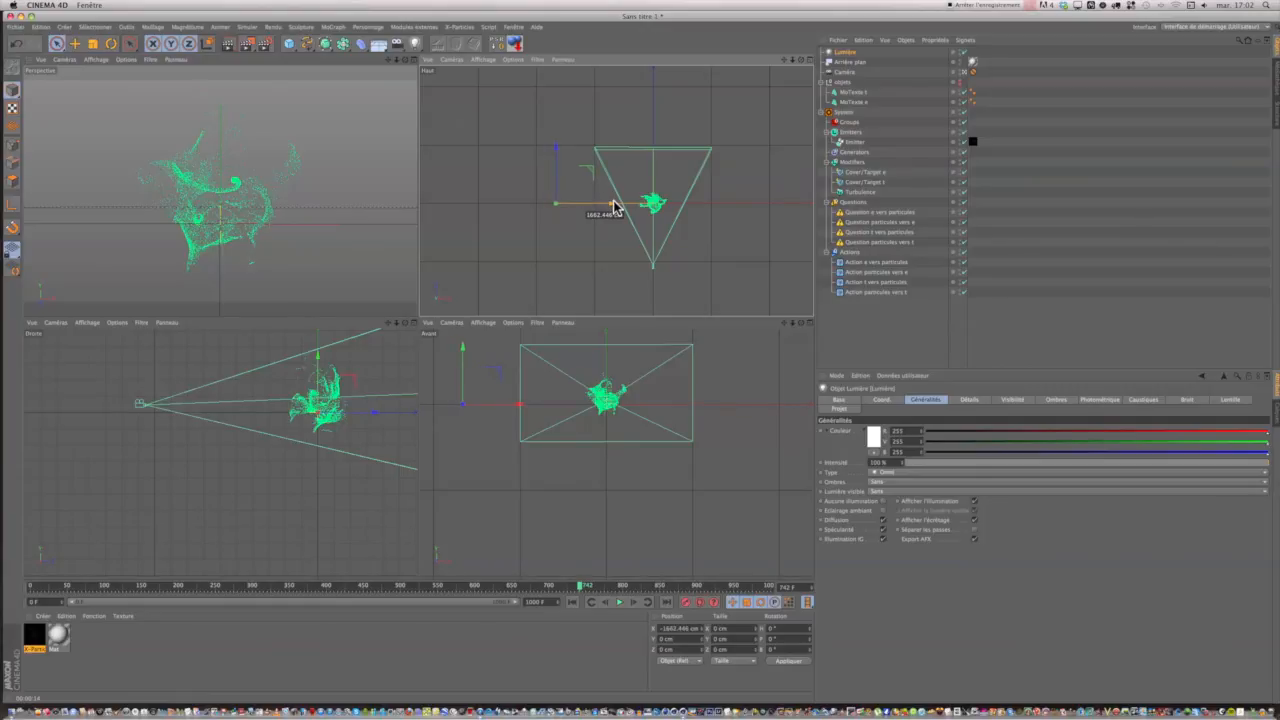
left_click_drag(615, 207, 596, 208)
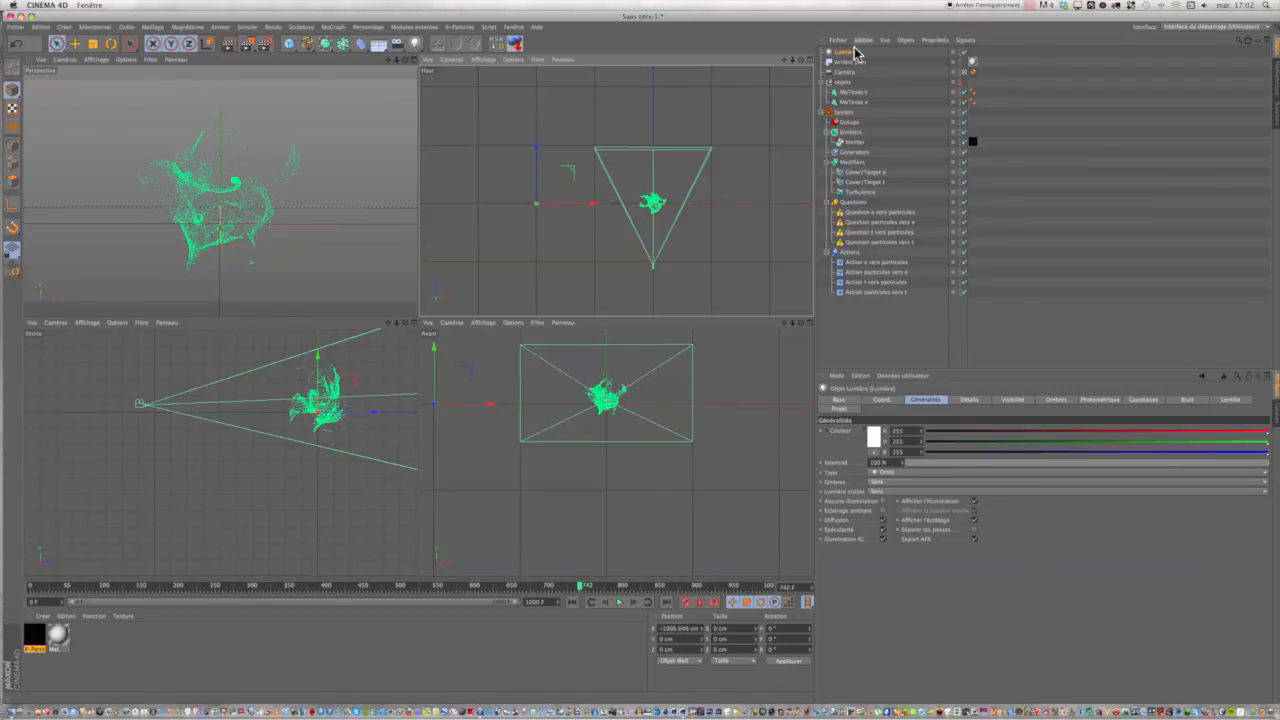
Set the color of the Lumière to a pale orange, RGB about 227, 199, 162.
left_click(876, 442)
left_click(865, 408)
left_click_drag(865, 408, 837, 424)
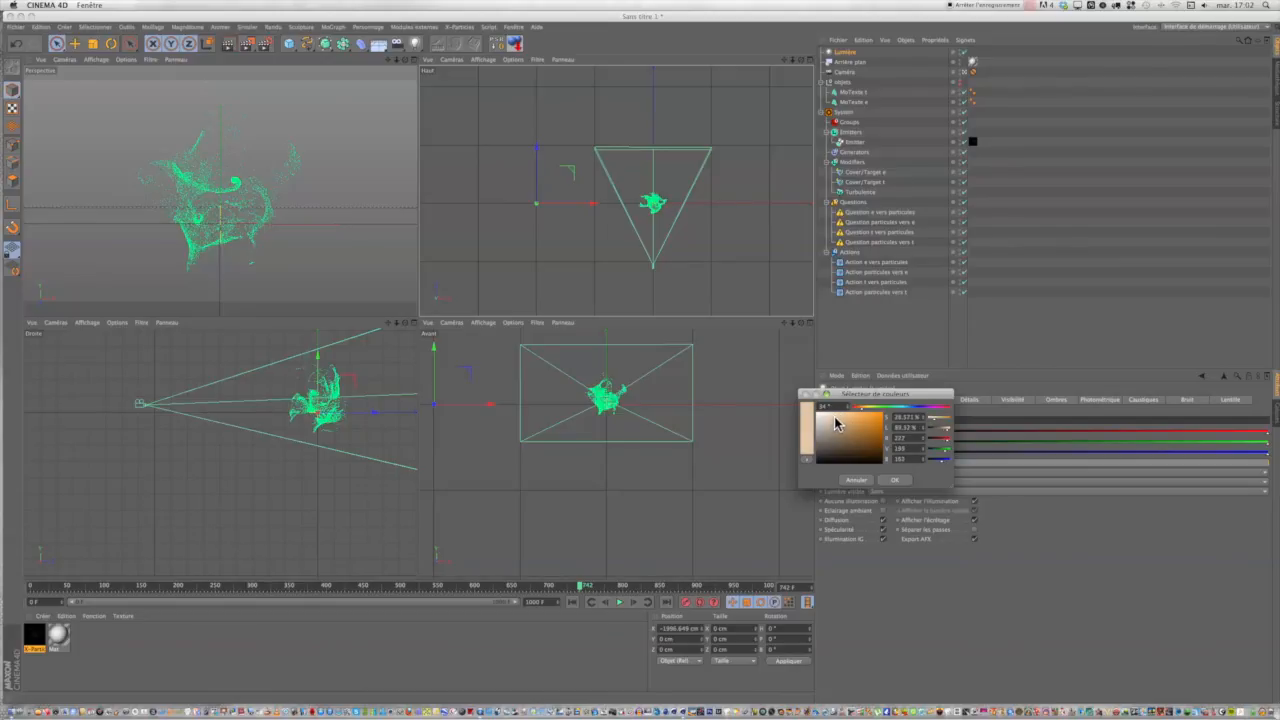
left_click(892, 481)
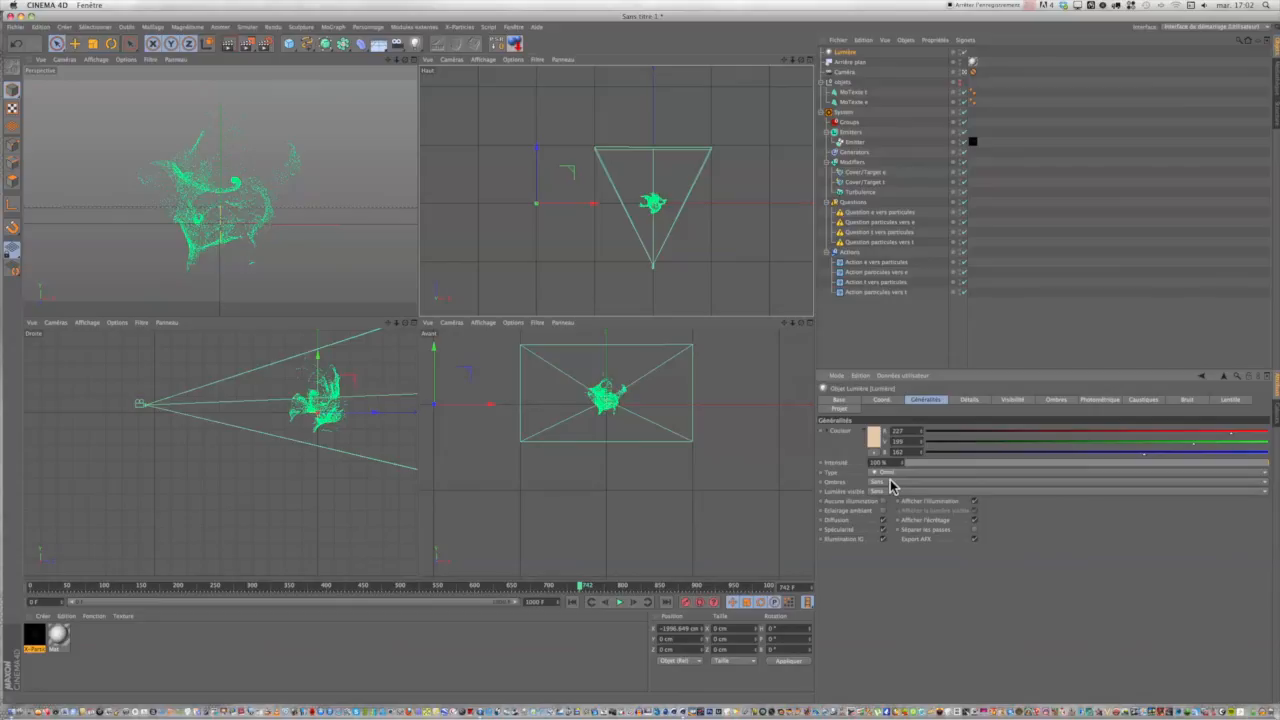
Duplicate the Lumière, move the copy to about 2000 cm along positive X, and test-render the enlarged perspective view.
left_click(846, 53)
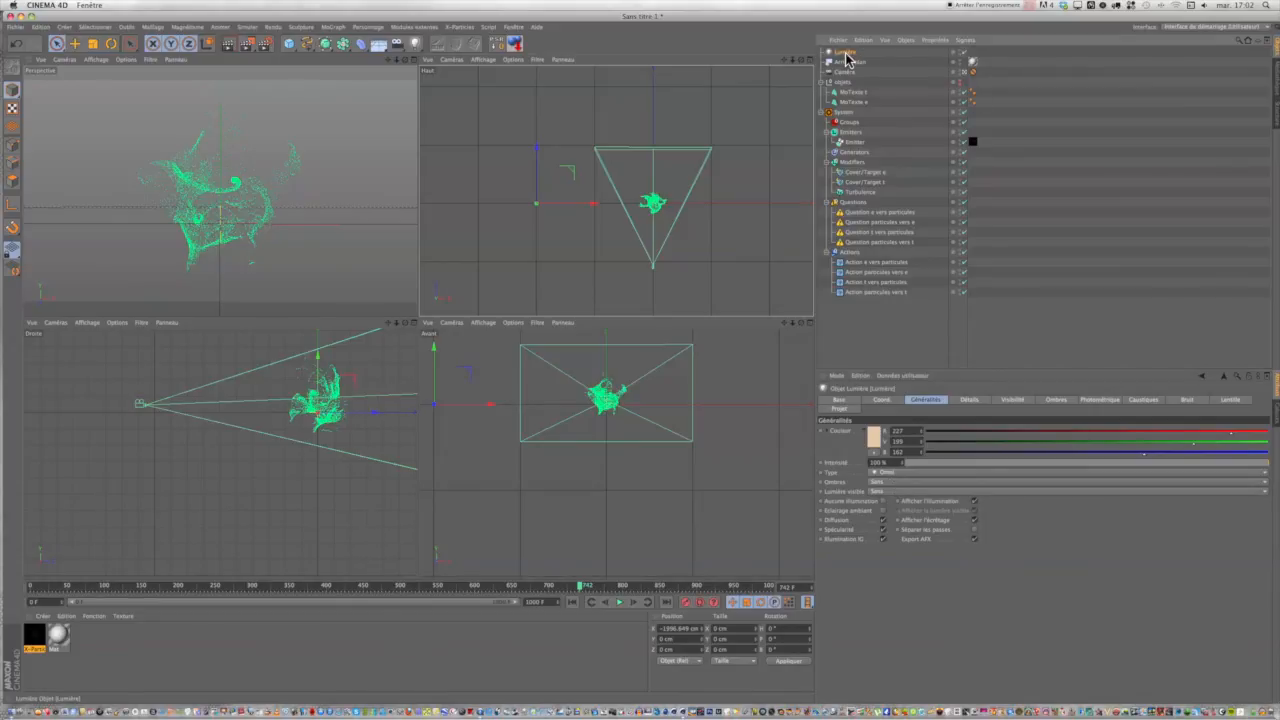
left_click_drag(846, 56, 847, 58, "ctrl")
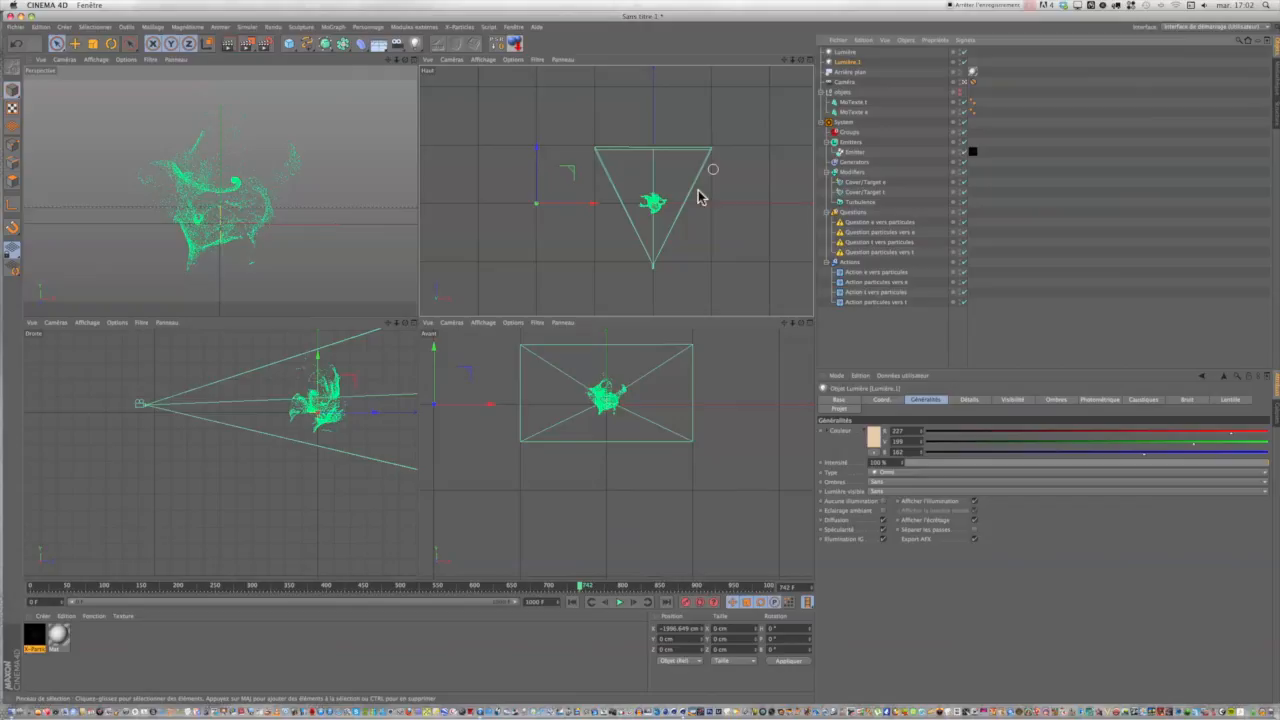
left_click_drag(586, 203, 819, 206)
left_click(416, 64)
left_click(413, 62)
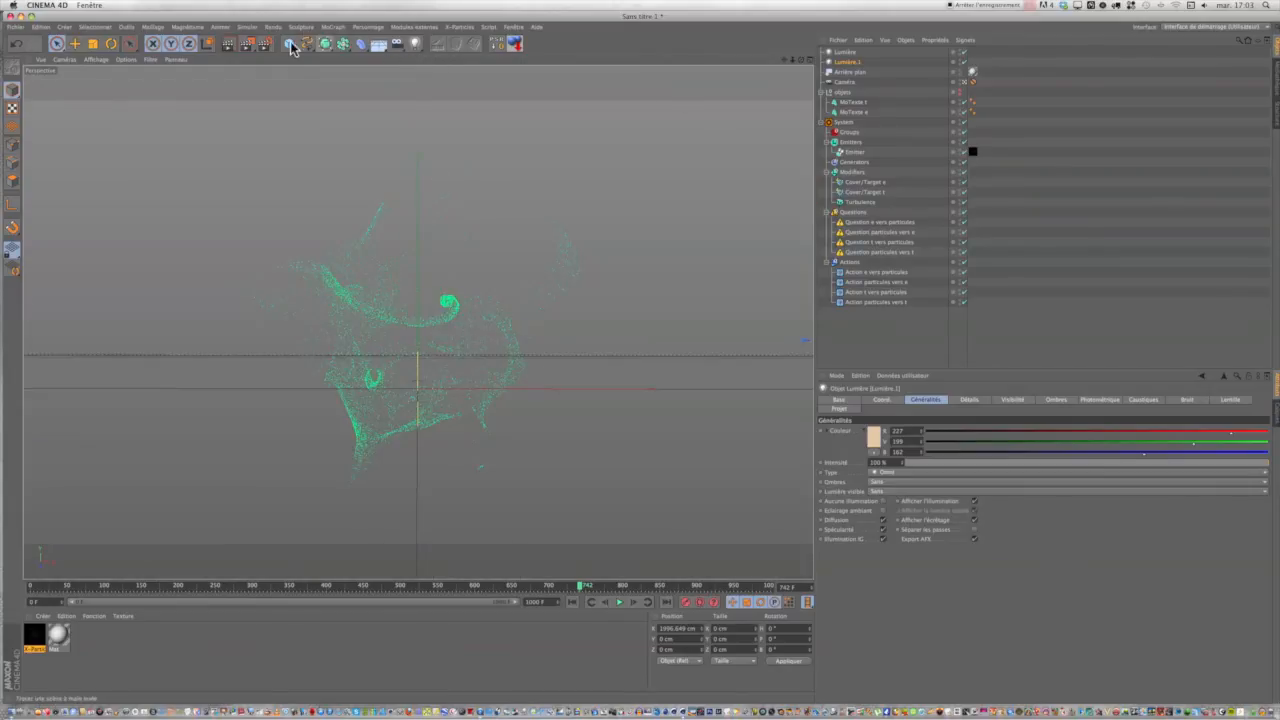
left_click(231, 44)
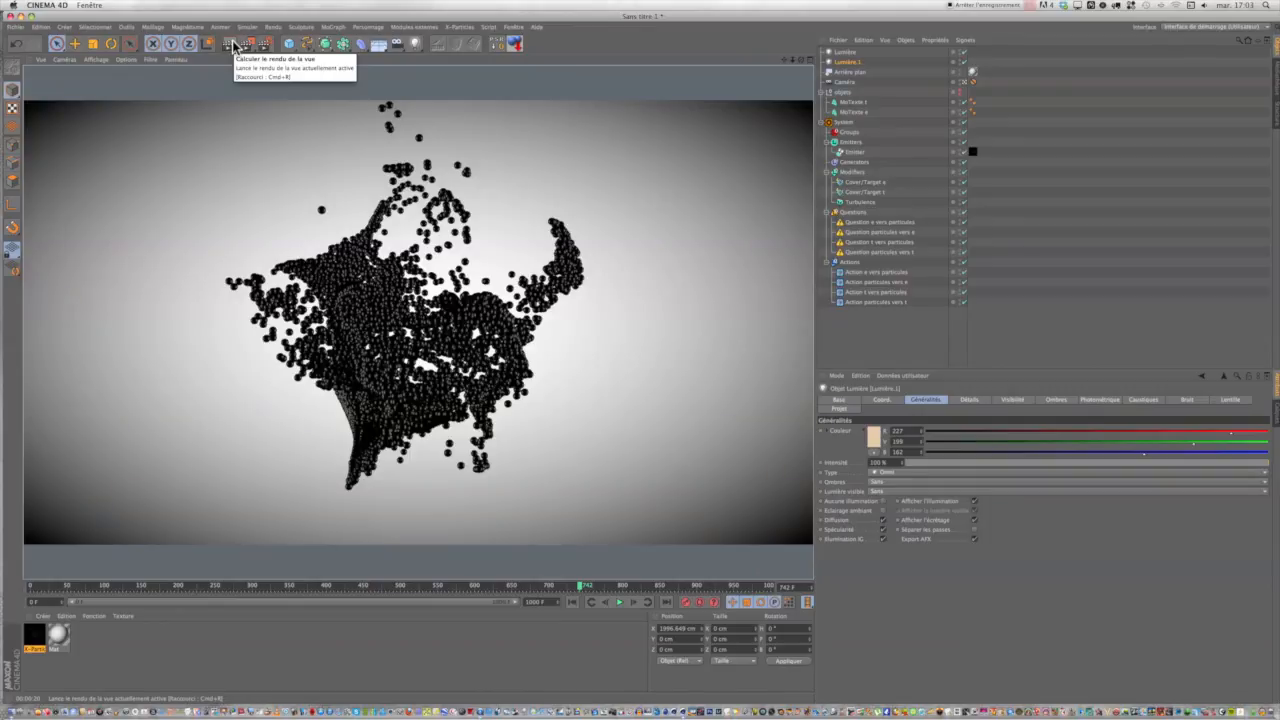
Group both lights into a null and rename it lumiere.
left_click(843, 53)
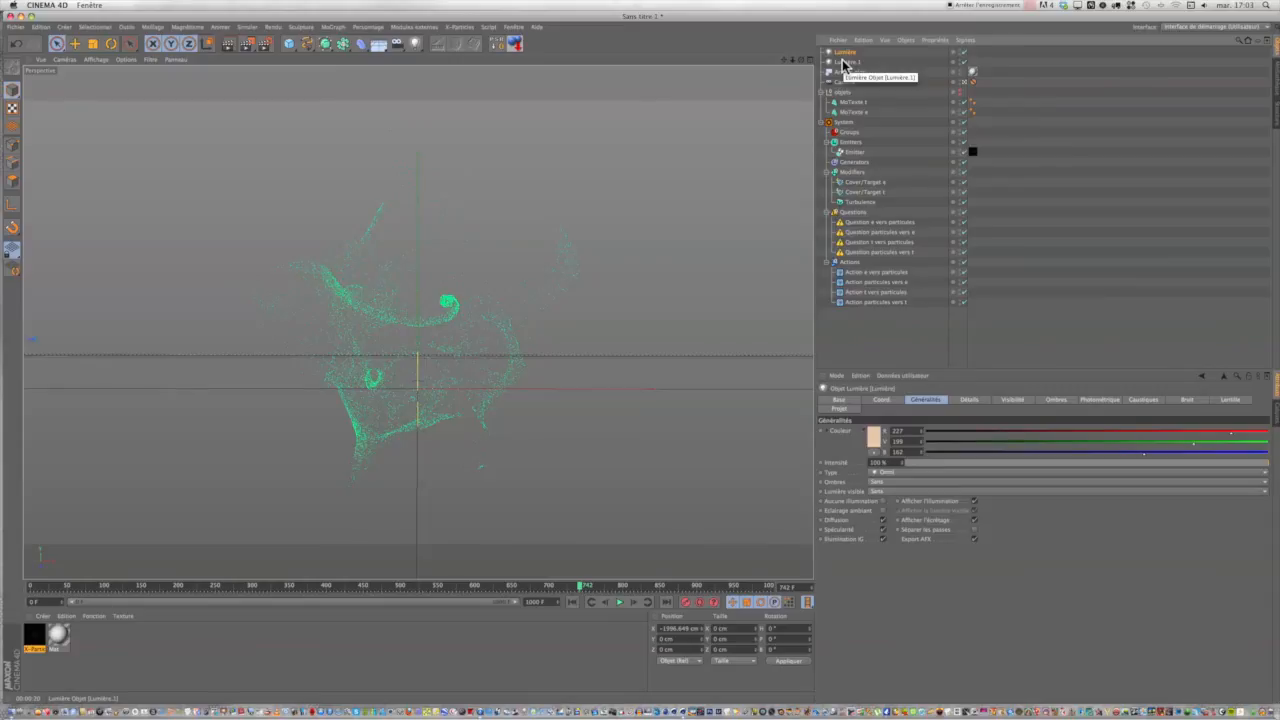
left_click(843, 62, "shift")
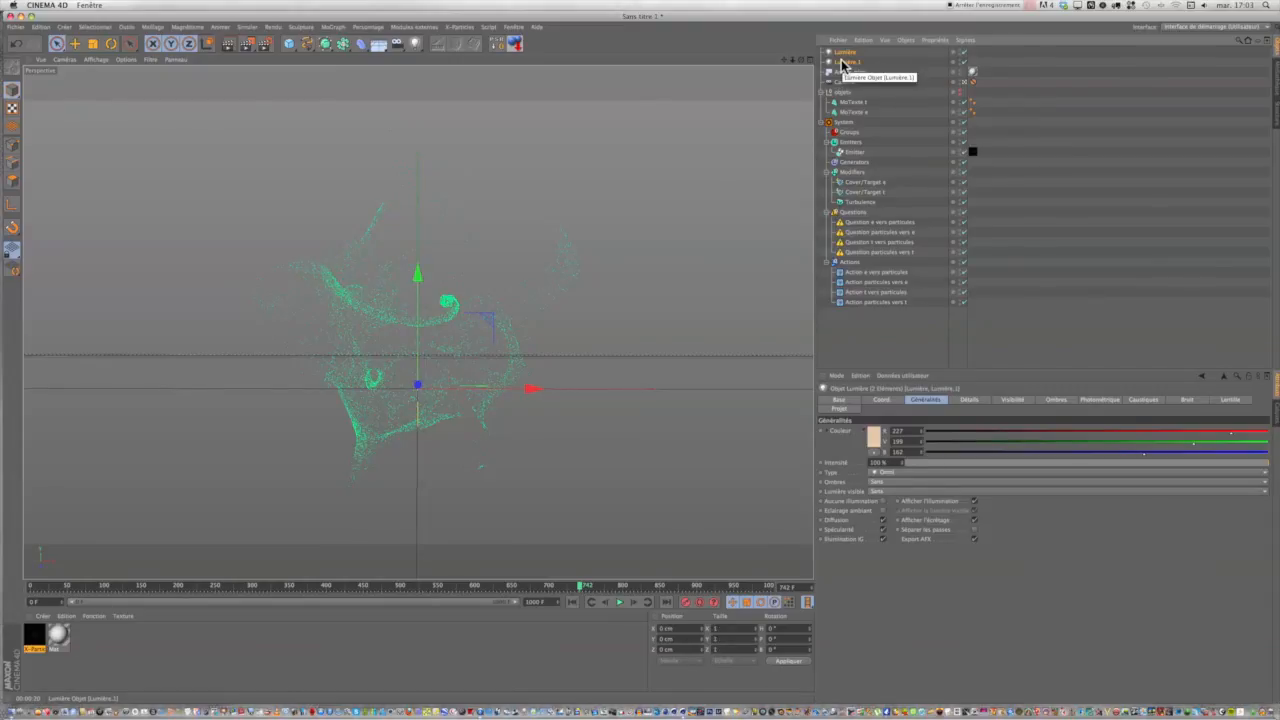
key("alt+g")
double_click(839, 53)
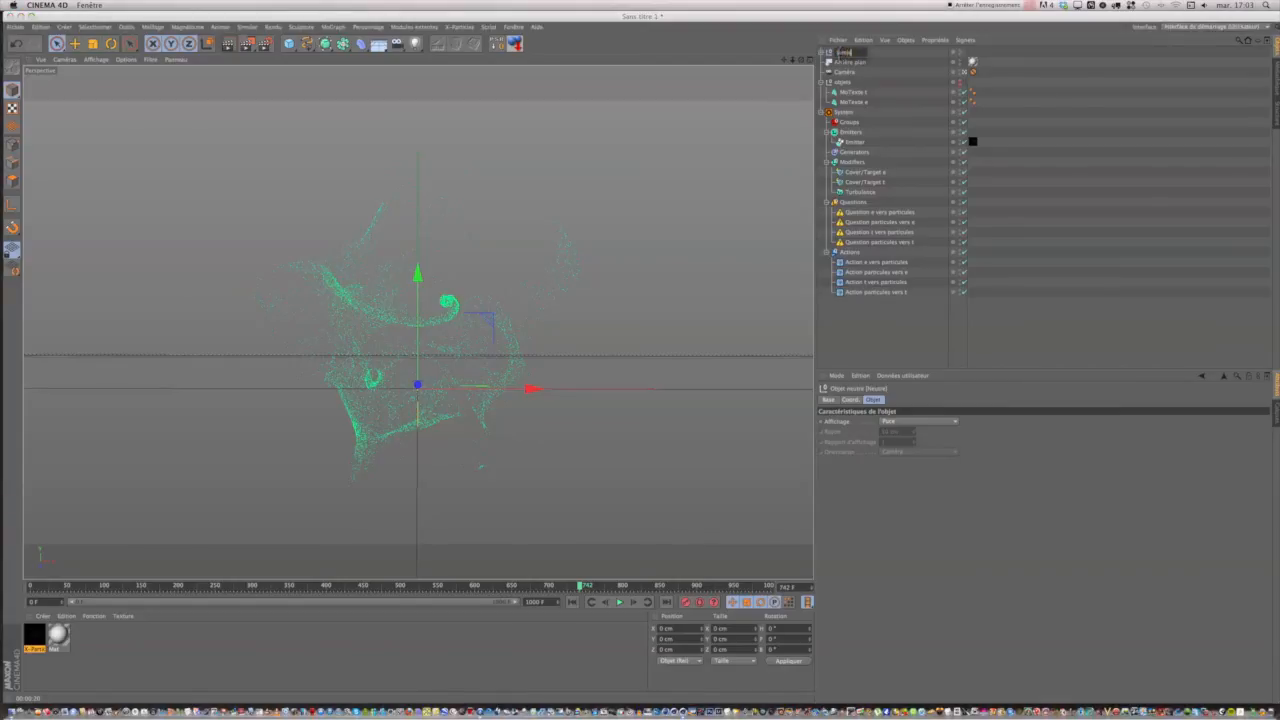
left_click(882, 54)
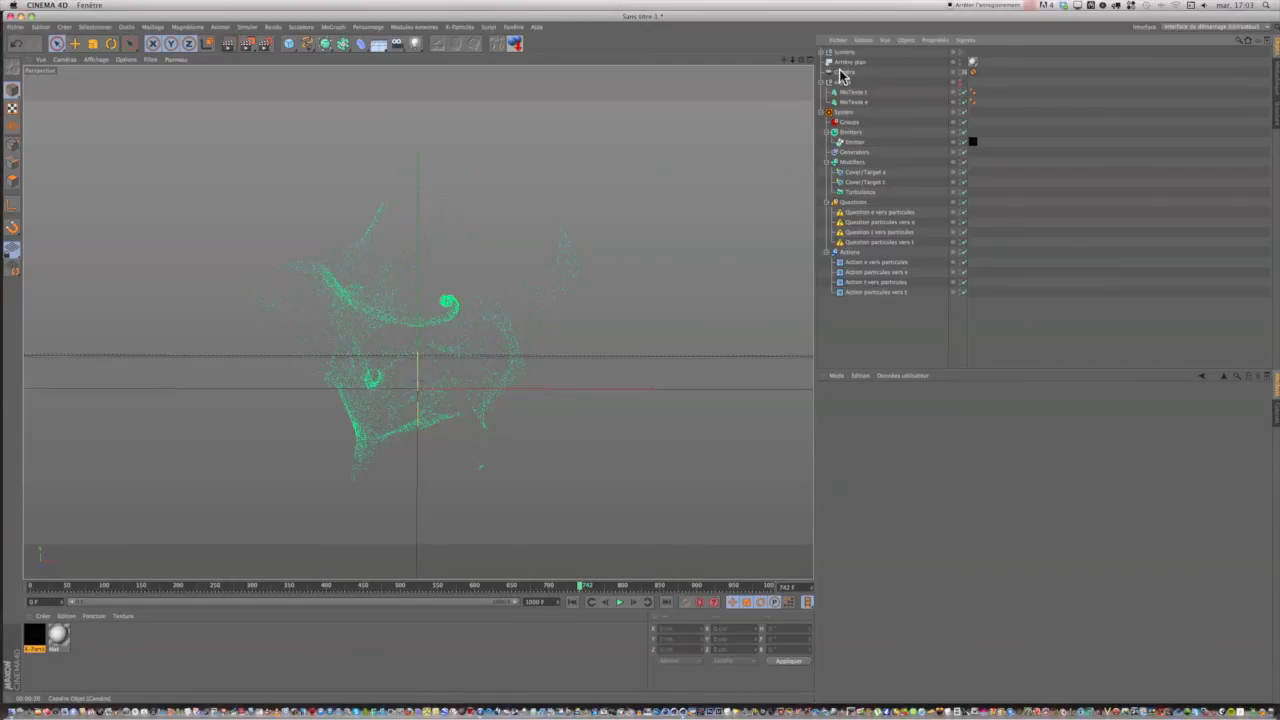
Group the lights null, Arrière plan, Caméra and the objets null into a new null named studio.
left_click(841, 73)
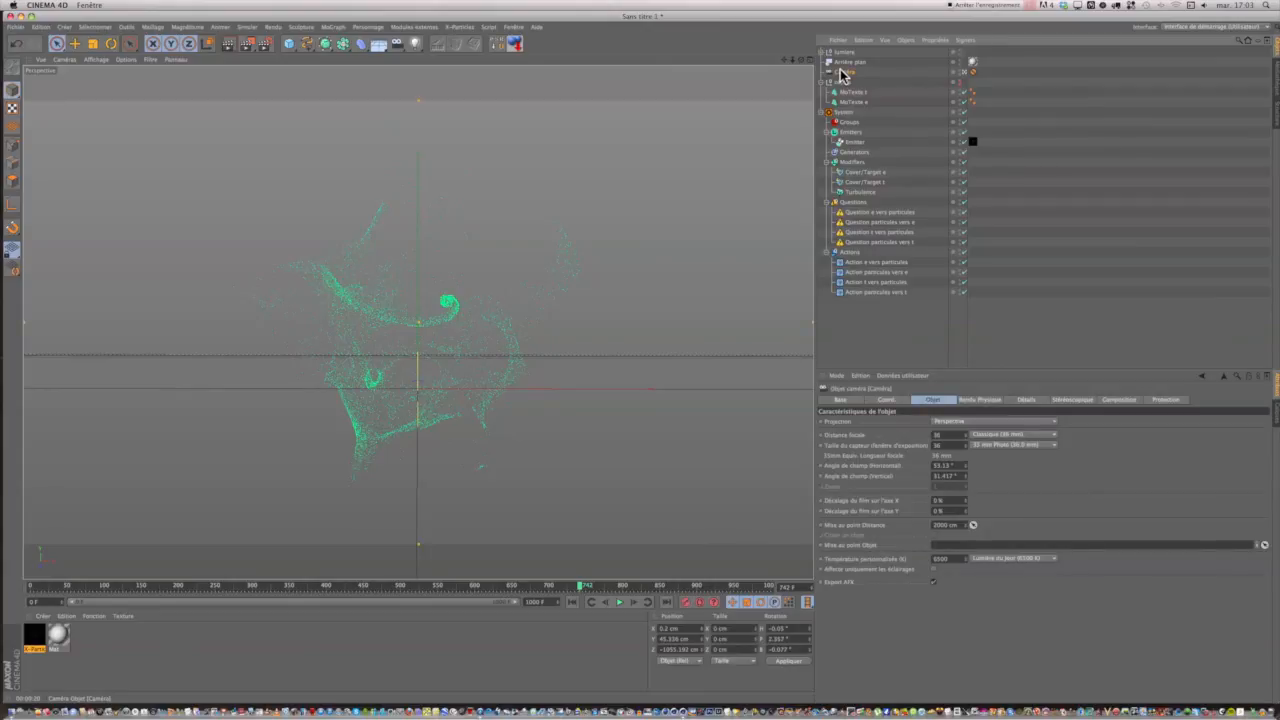
left_click(834, 81)
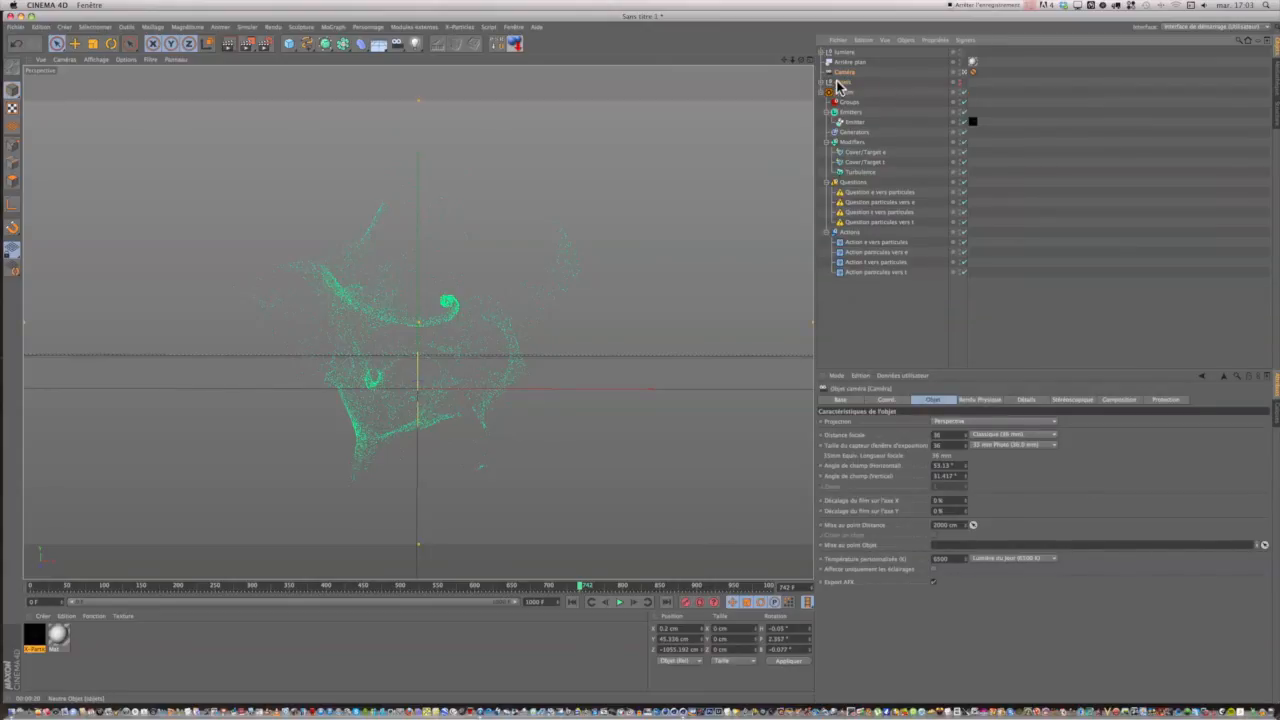
left_click(838, 82)
left_click(841, 53, "ctrl")
left_click(844, 63, "ctrl")
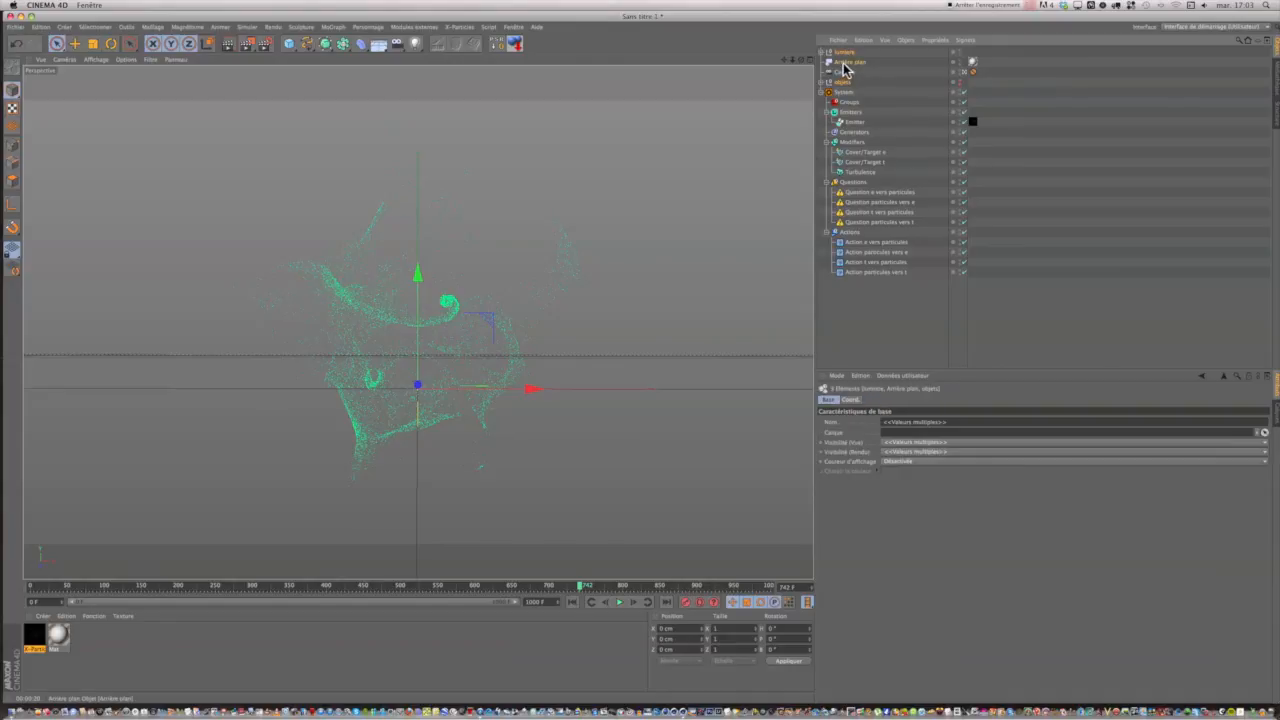
left_click(843, 72, "ctrl")
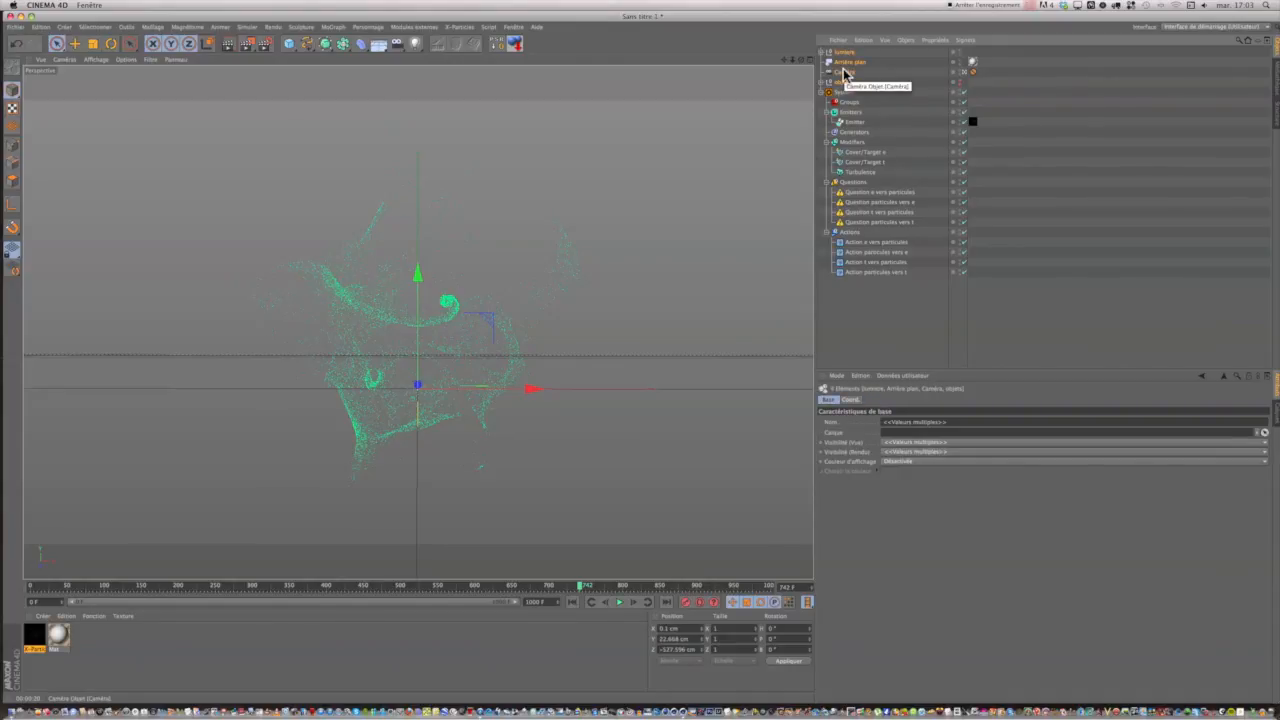
key("alt+g")
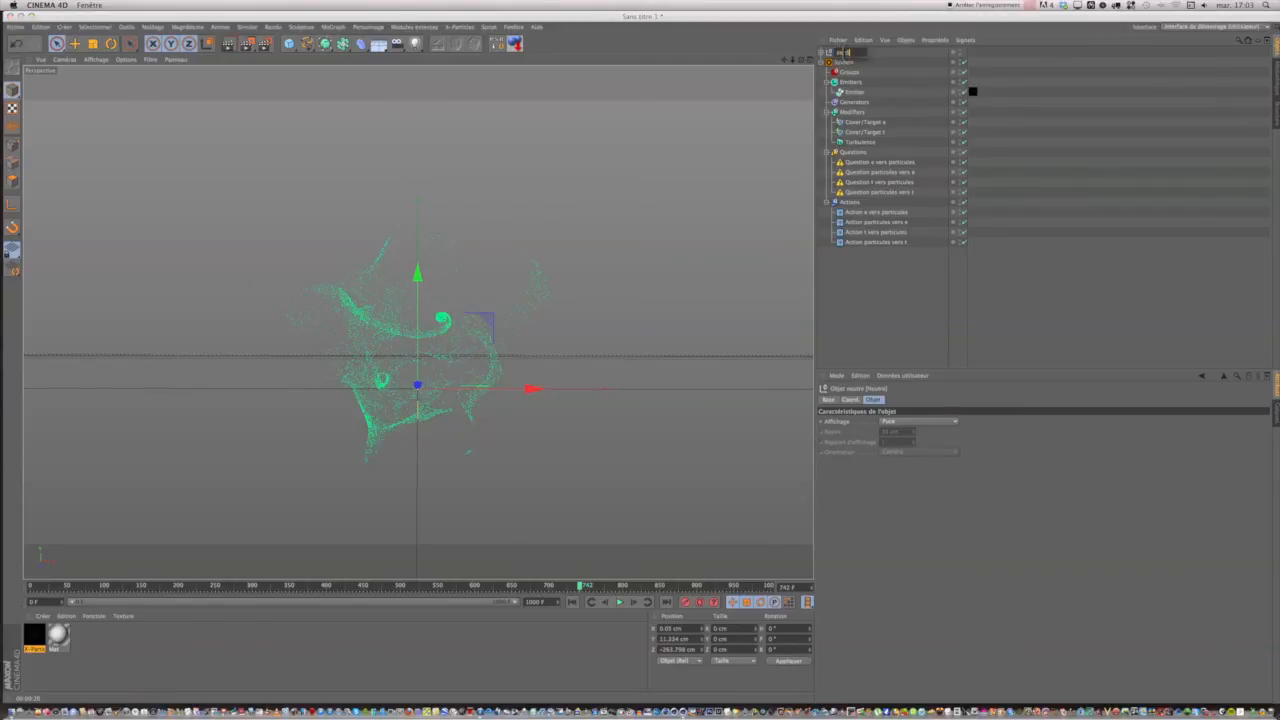
left_click(882, 55)
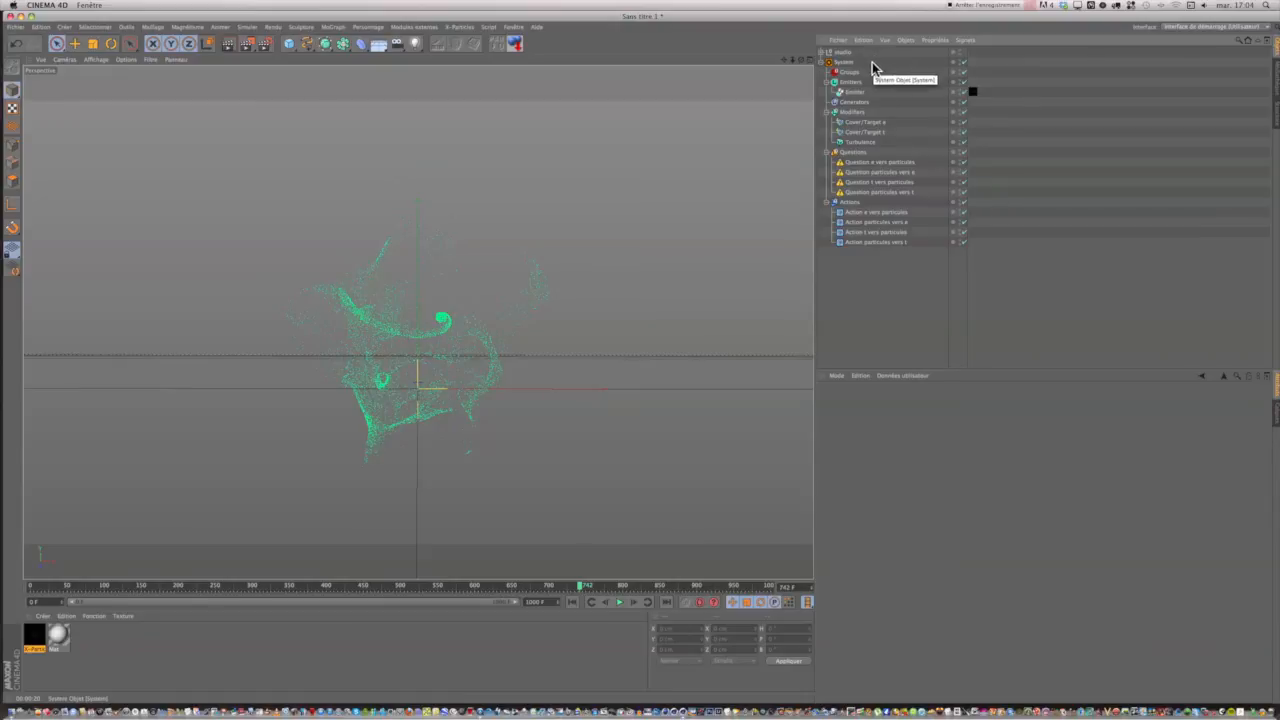
Collapse the System hierarchy, replay the animation from the start to about frame 143, and test-render the view.
left_click(822, 63)
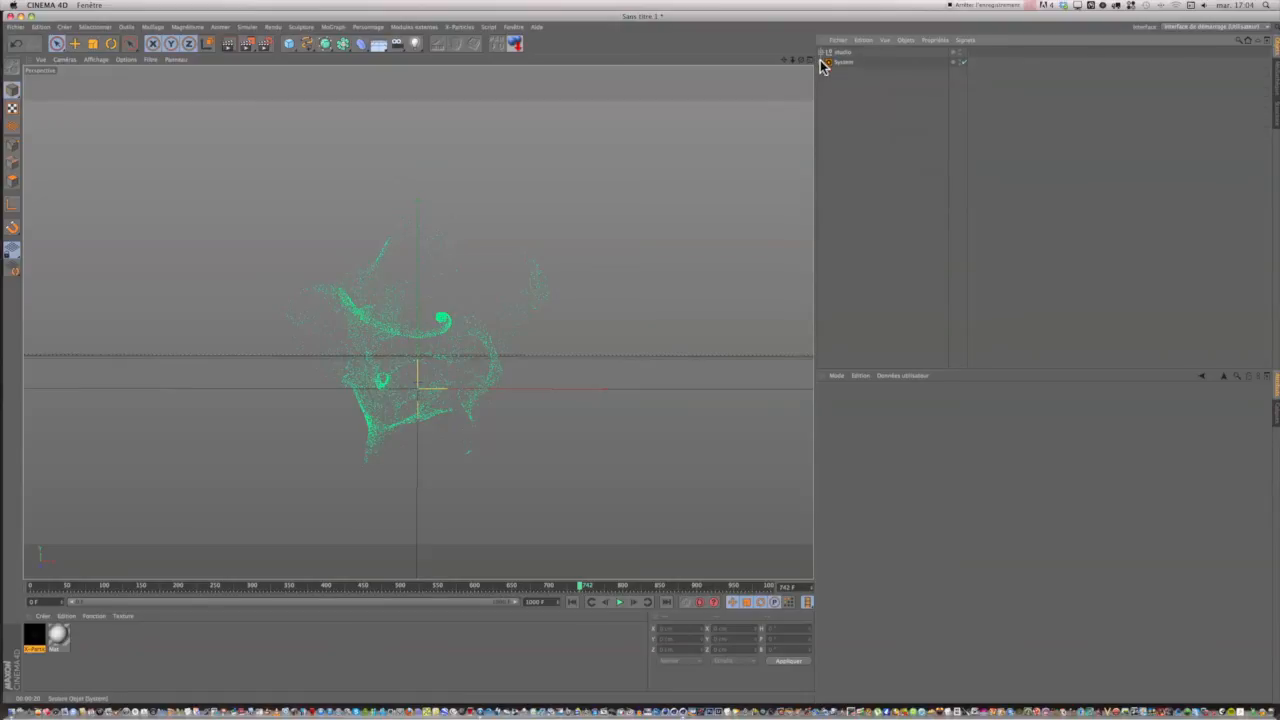
left_click(572, 603)
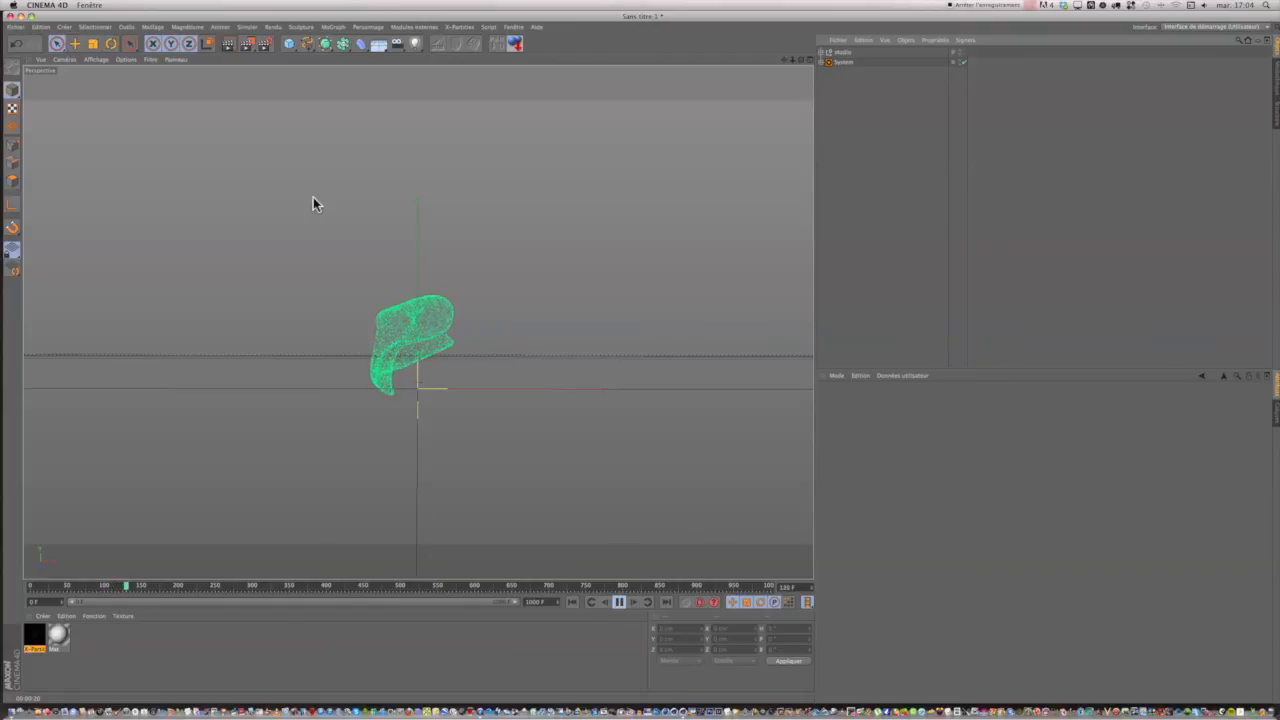
left_click(228, 38)
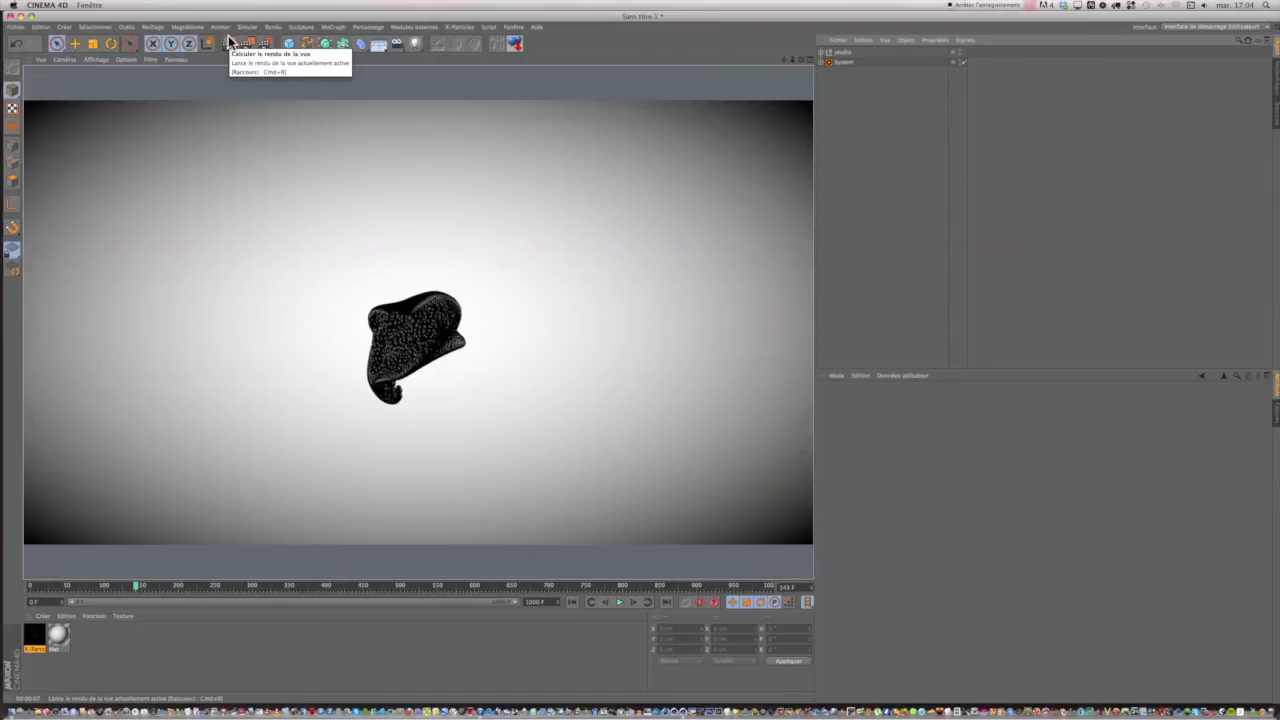
left_click(267, 207)
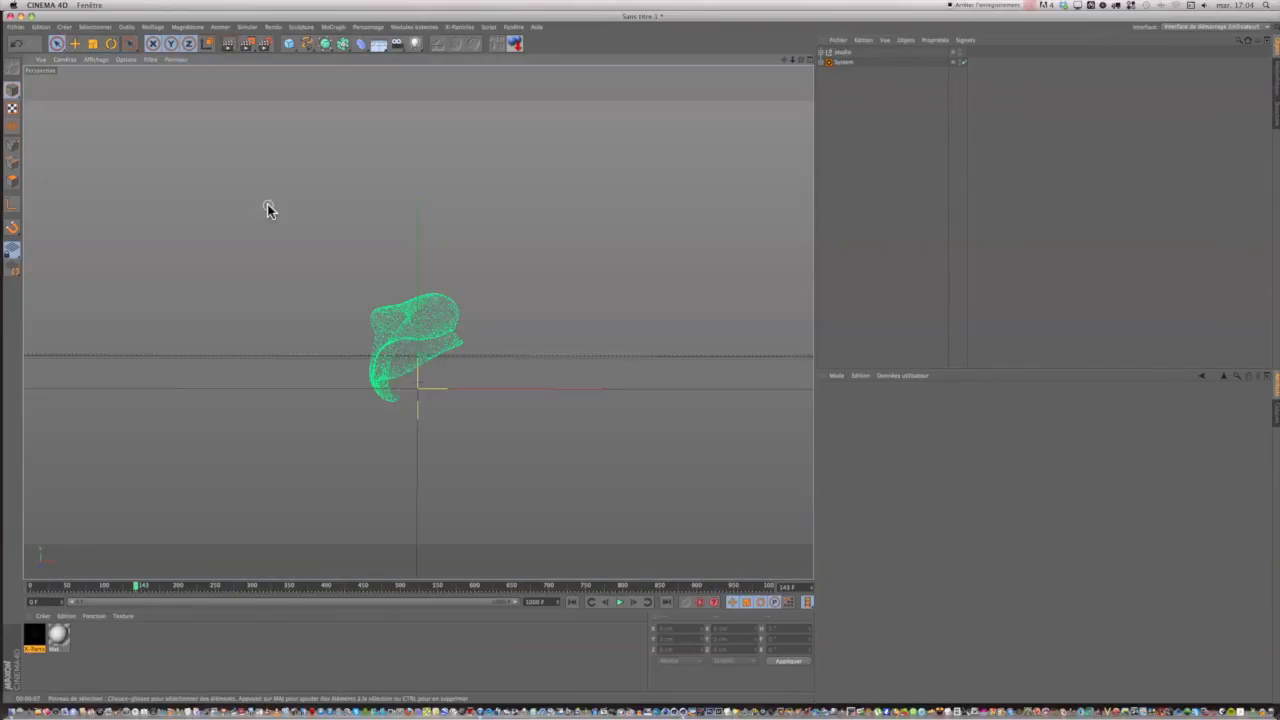
Set the X-Particles Material's size scale to 50% and close the material editor.
left_click(822, 62)
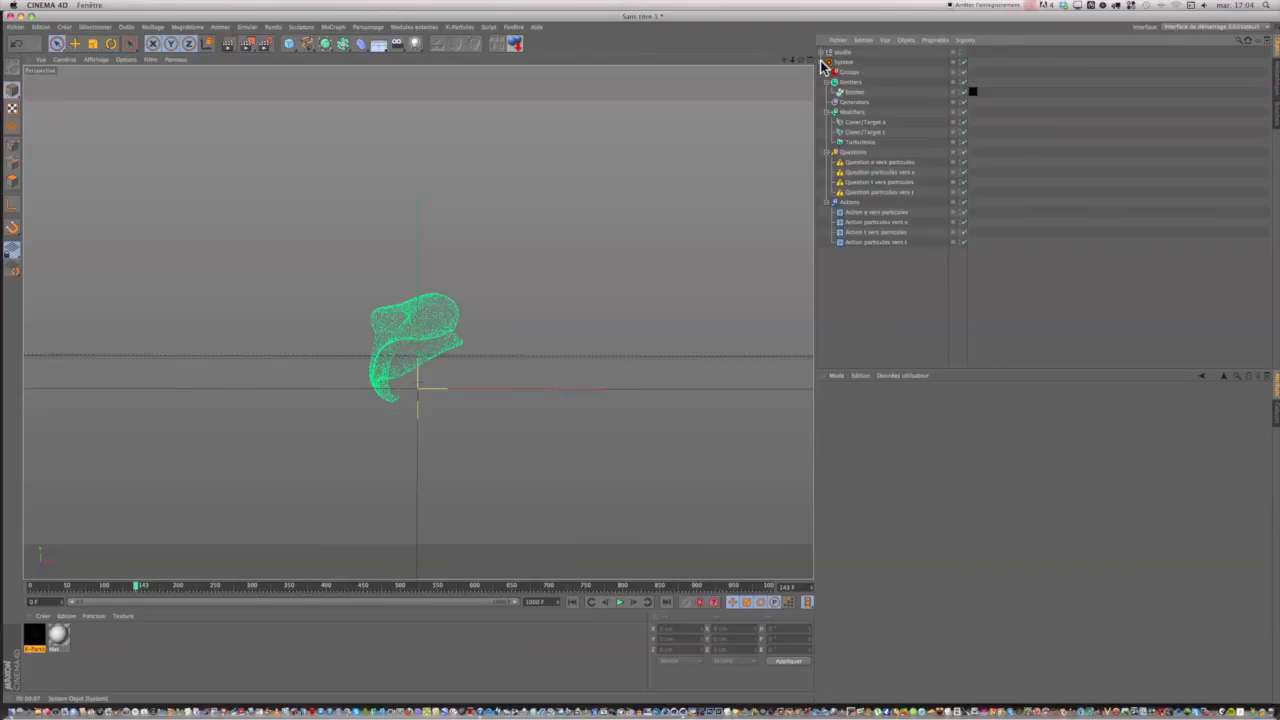
double_click(34, 636)
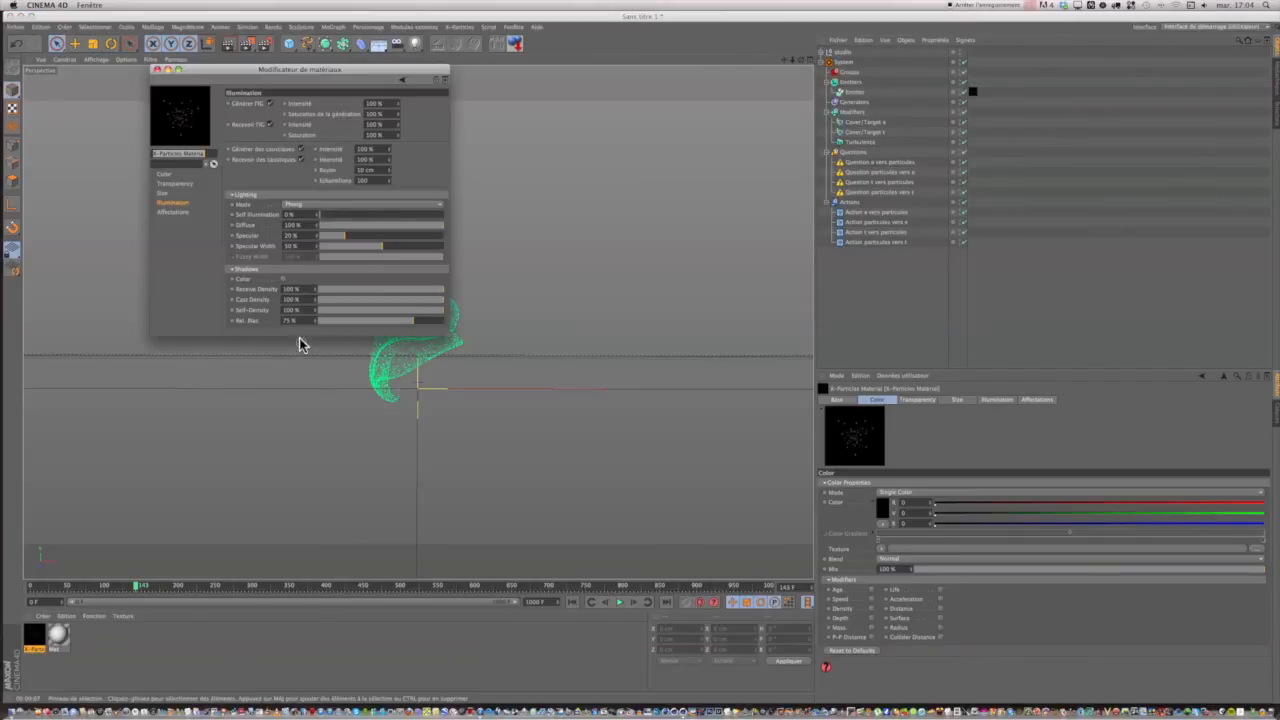
left_click(170, 193)
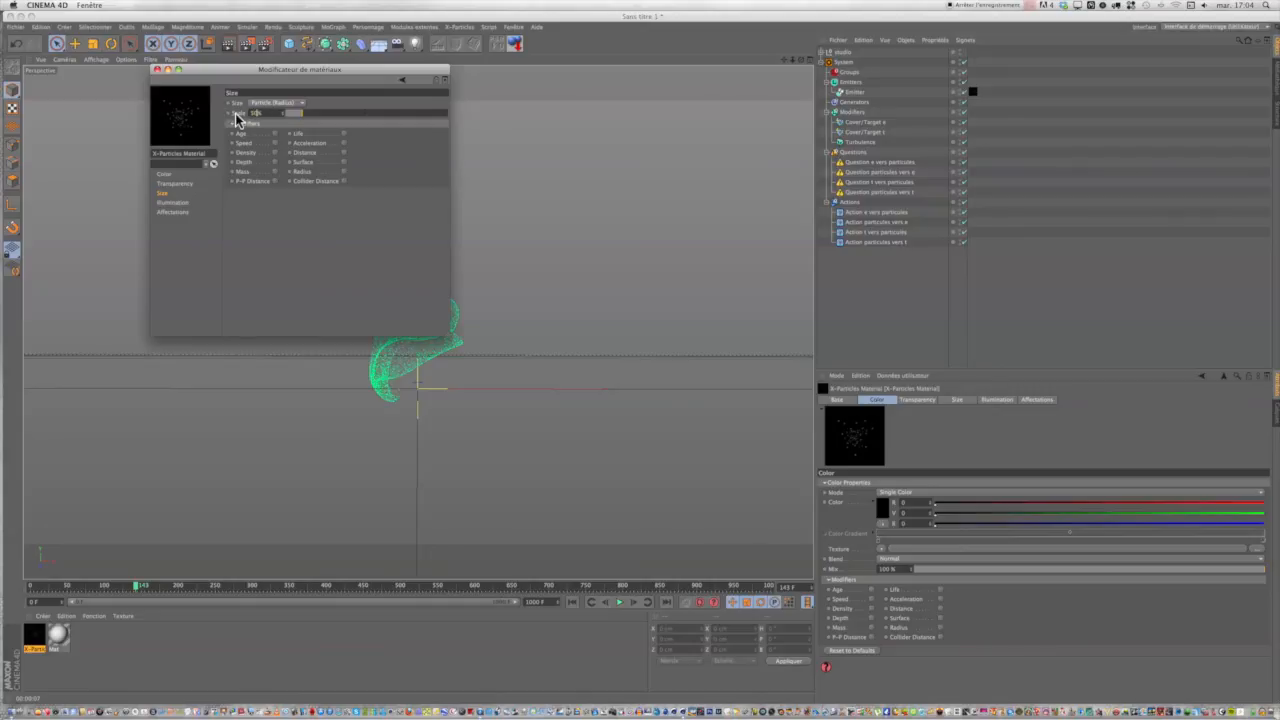
left_click(416, 147)
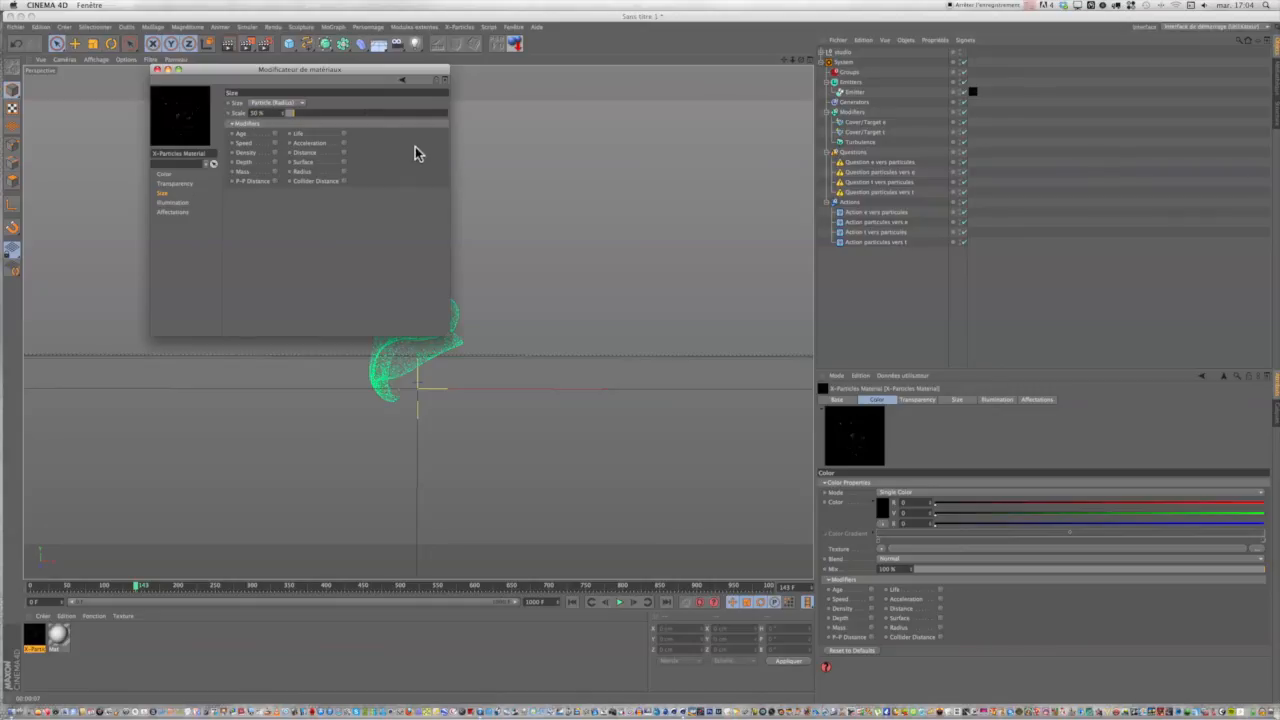
left_click(157, 69)
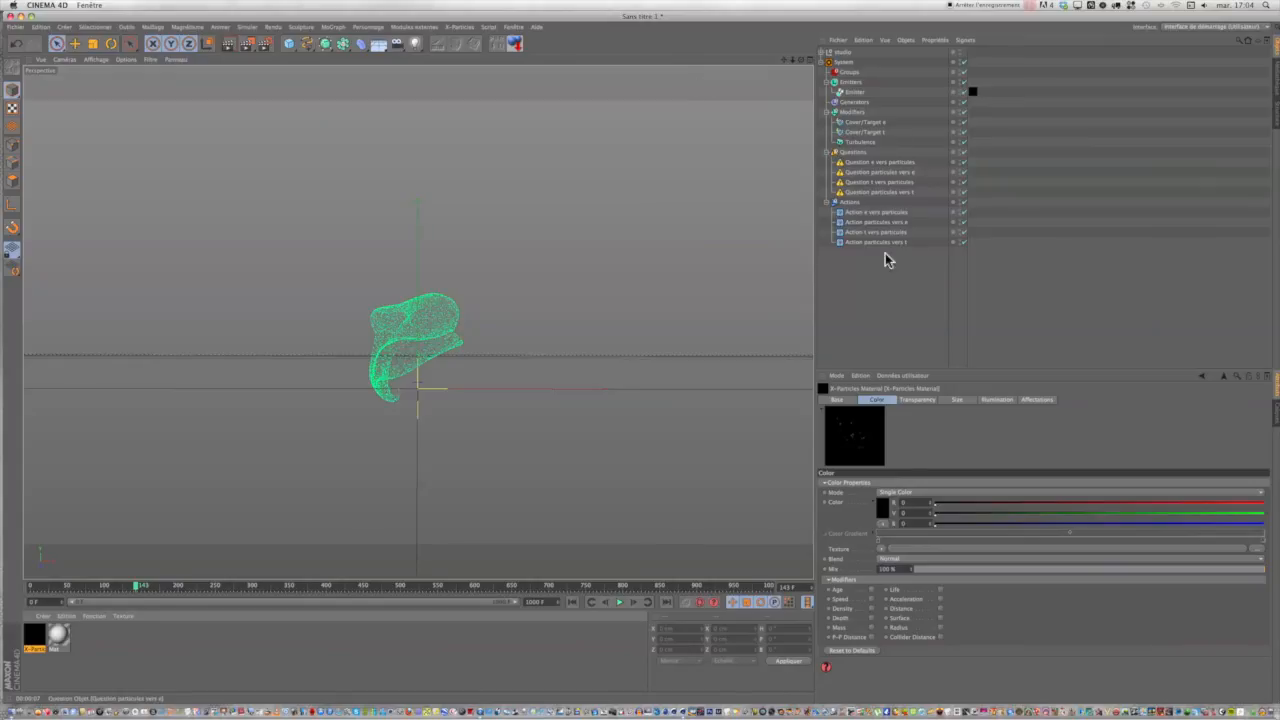
Set the Emitter's emission birthrate to 100000 and return the animation to frame 0.
left_click(851, 84)
left_click(851, 91)
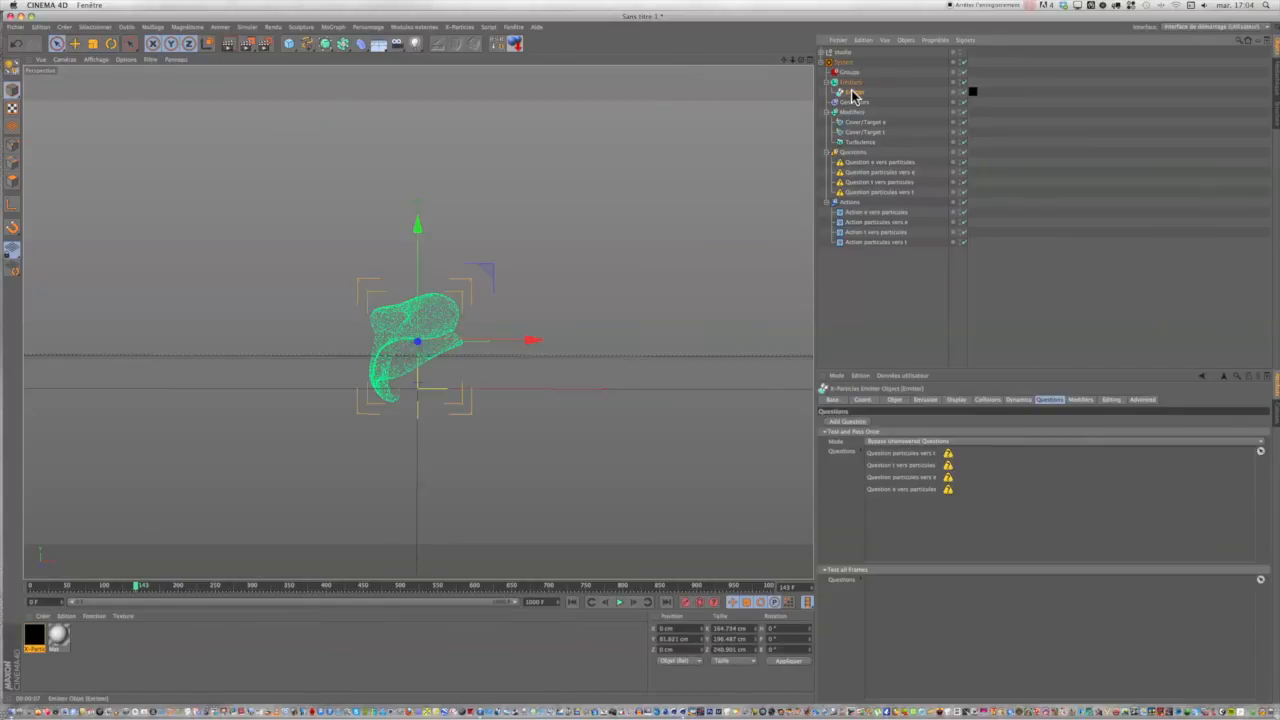
left_click(956, 401)
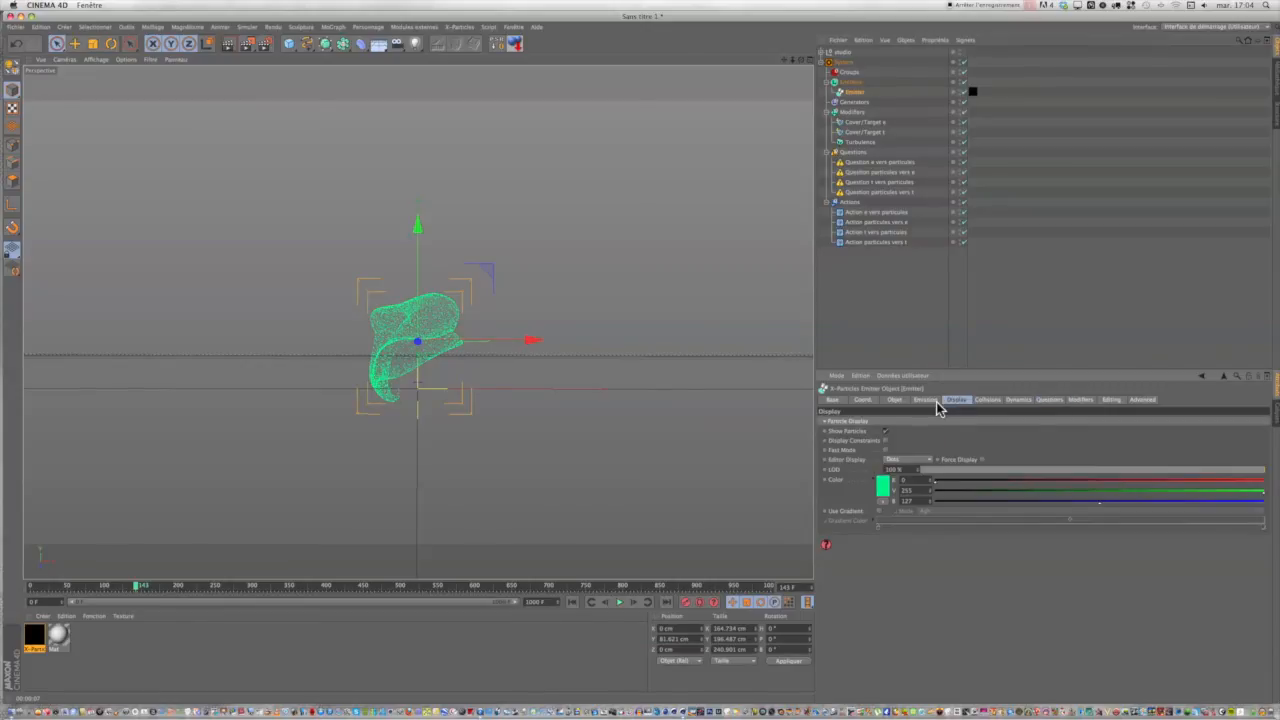
left_click(930, 401)
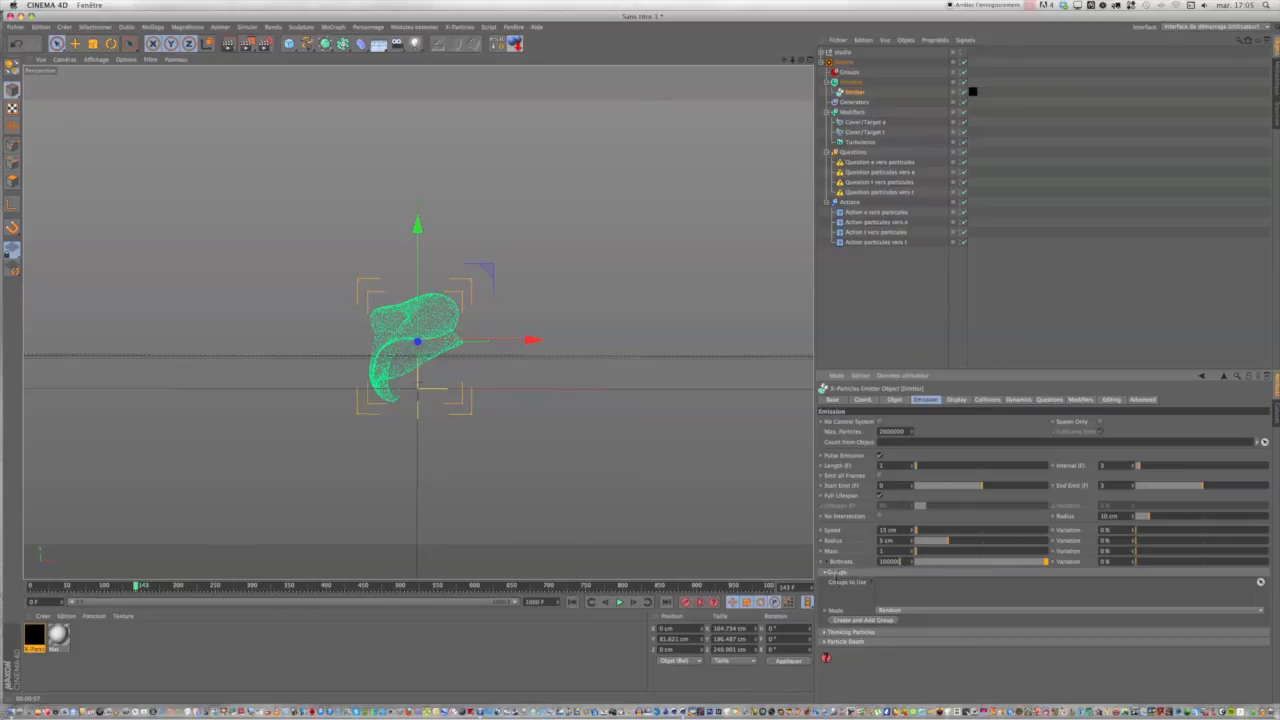
left_click(571, 601)
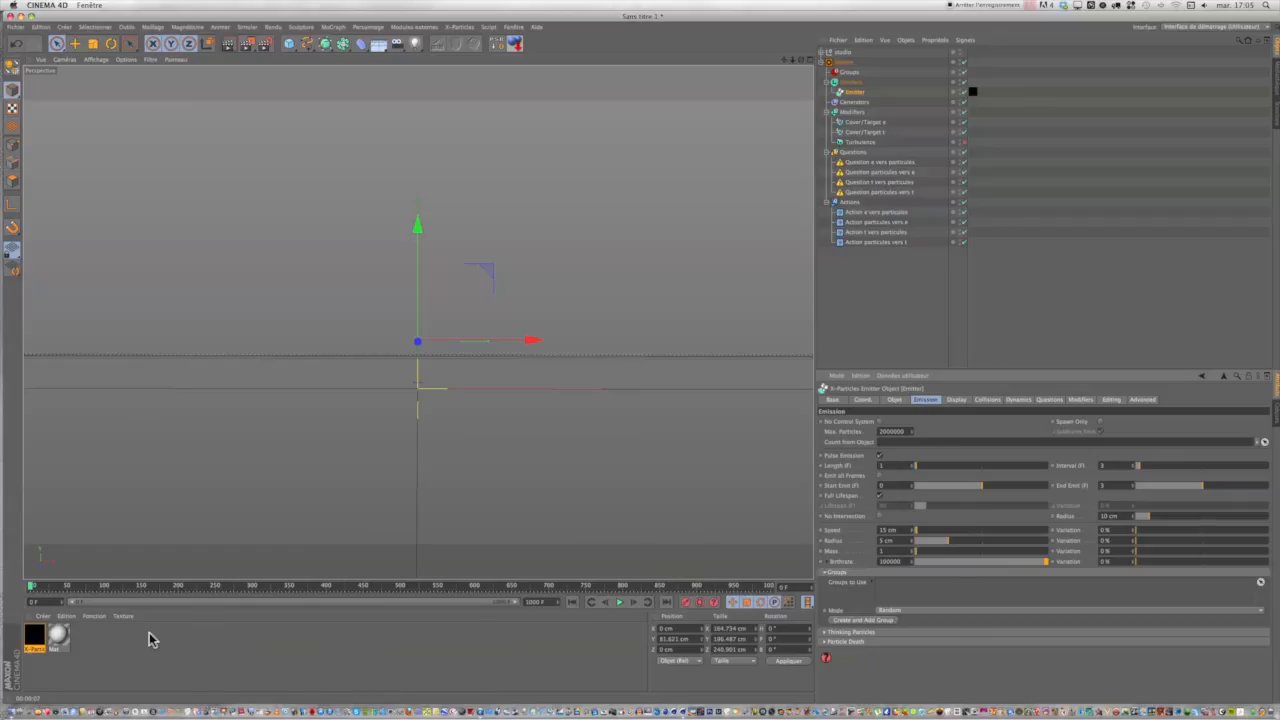
Keep the X-Particles Material's editor open clear of the viewport, and test-render the animation at about frame 137.
left_click(33, 635)
double_click(33, 635)
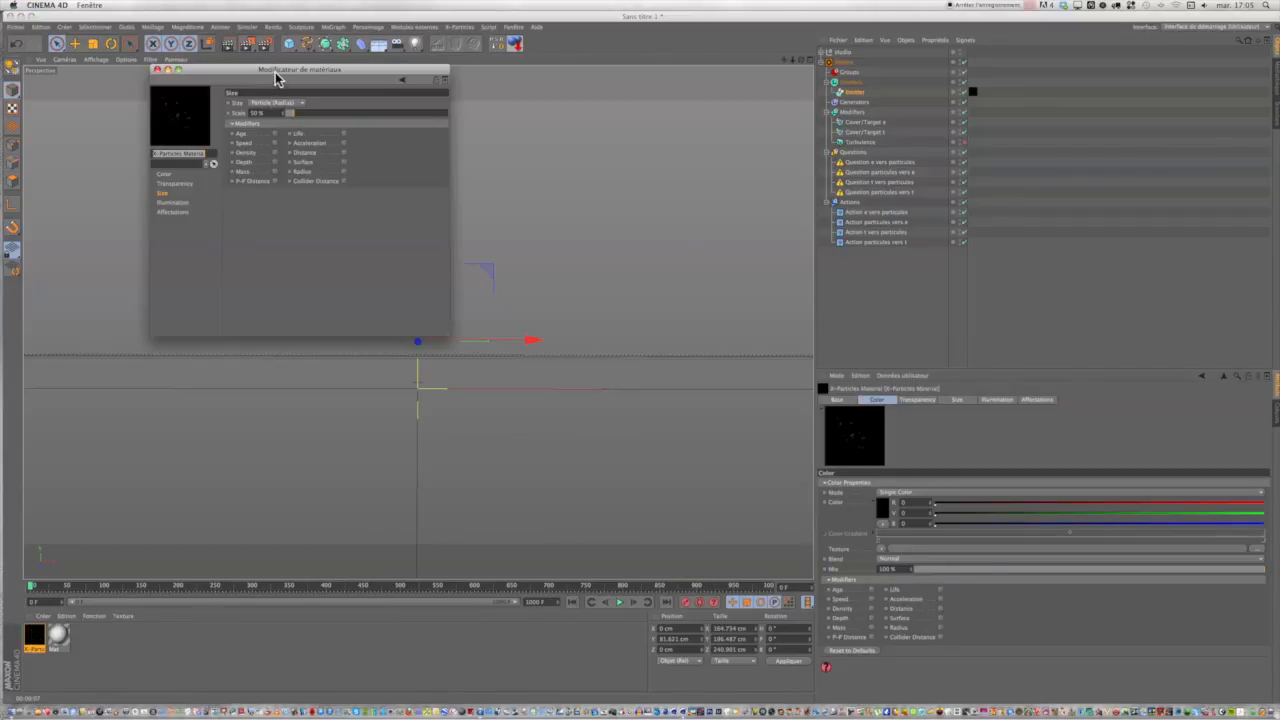
left_click_drag(275, 73, 1055, 16)
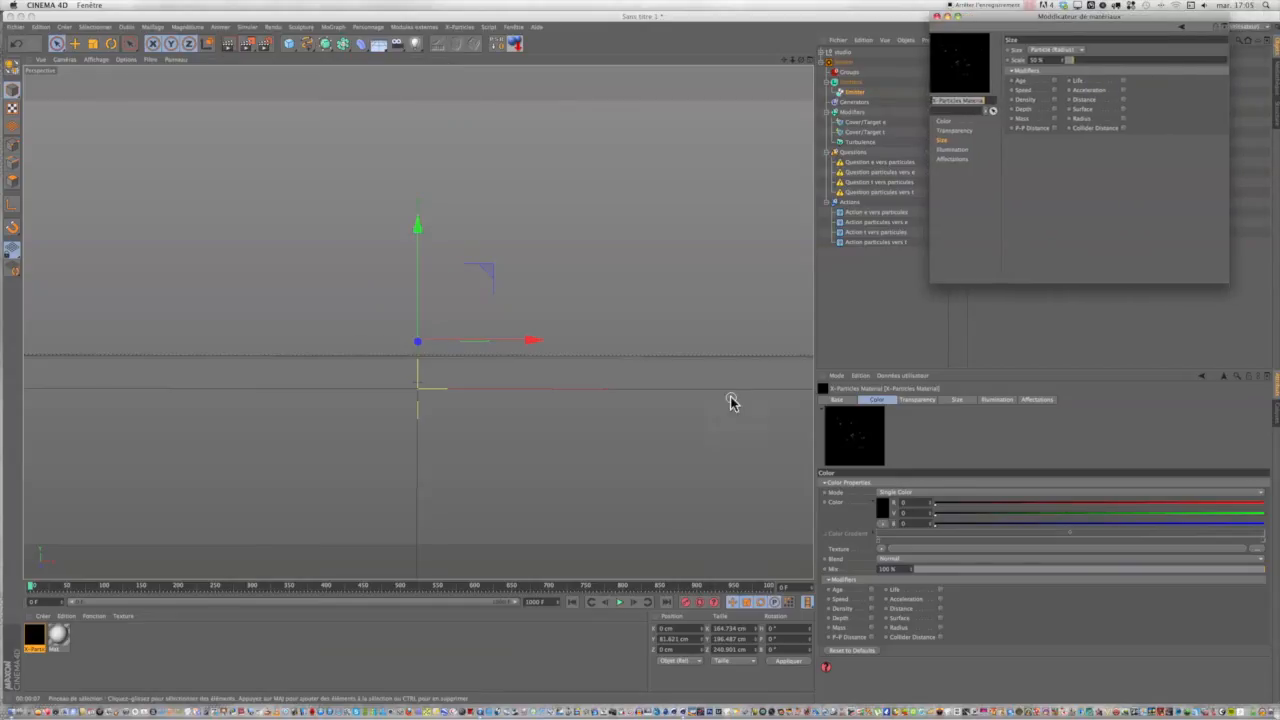
left_click(617, 603)
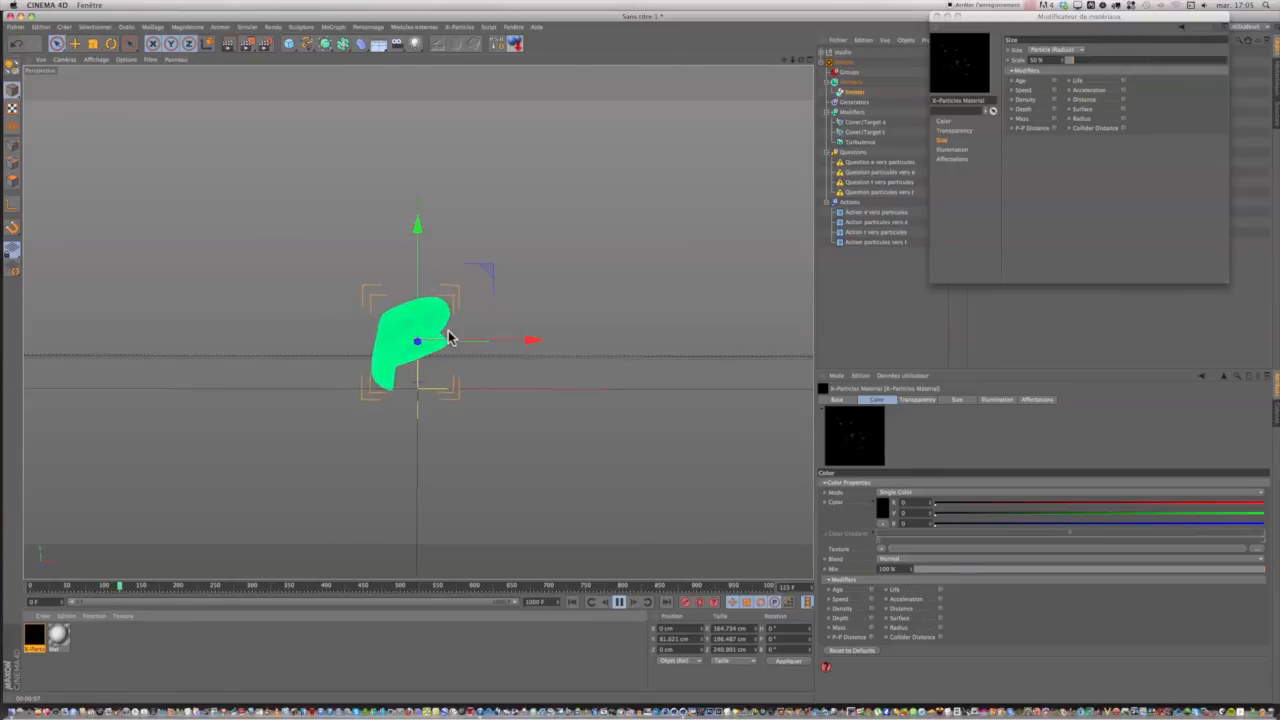
left_click(229, 44)
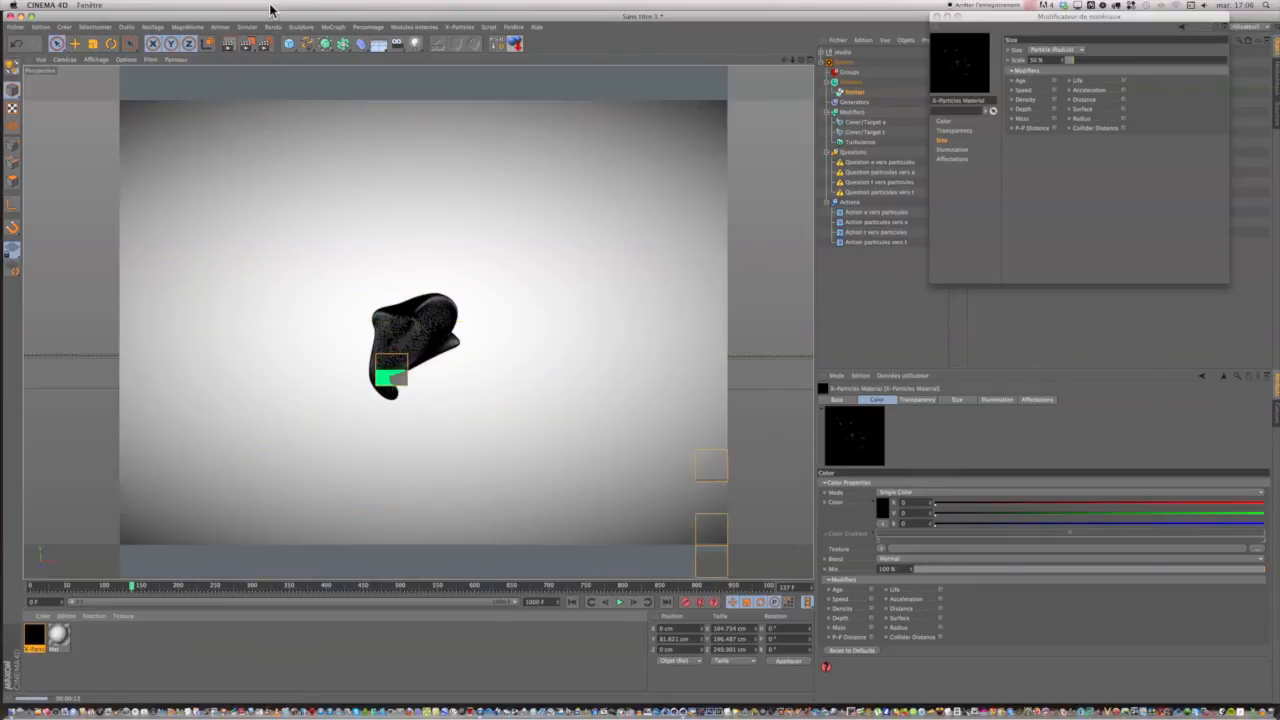
Play the animation on to about frame 198, test-render the view, and resume playback.
left_click(620, 607)
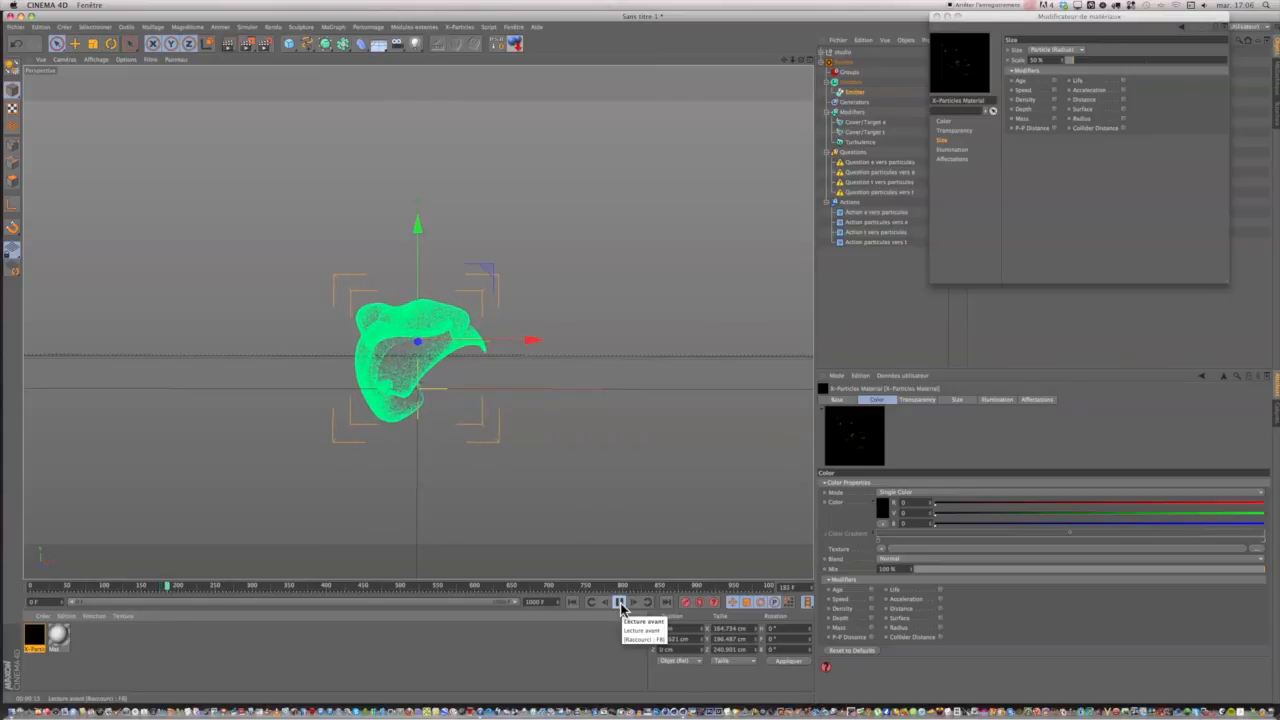
left_click(231, 47)
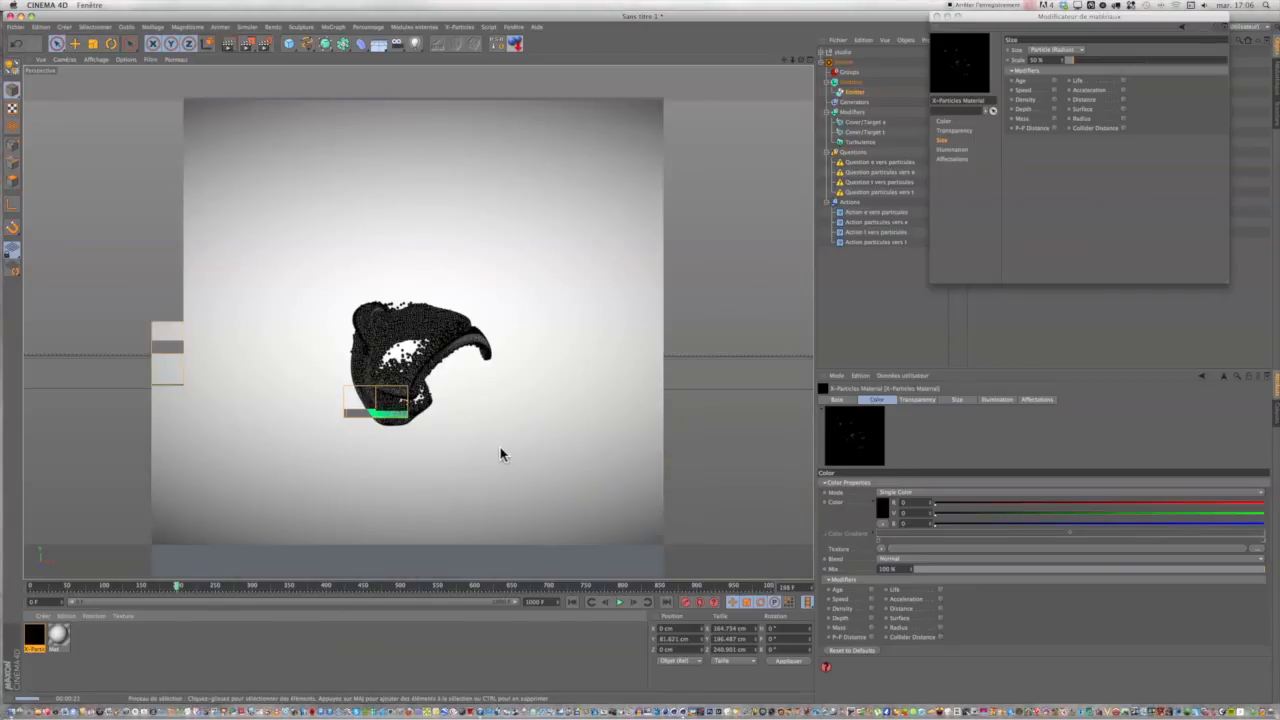
left_click(631, 601)
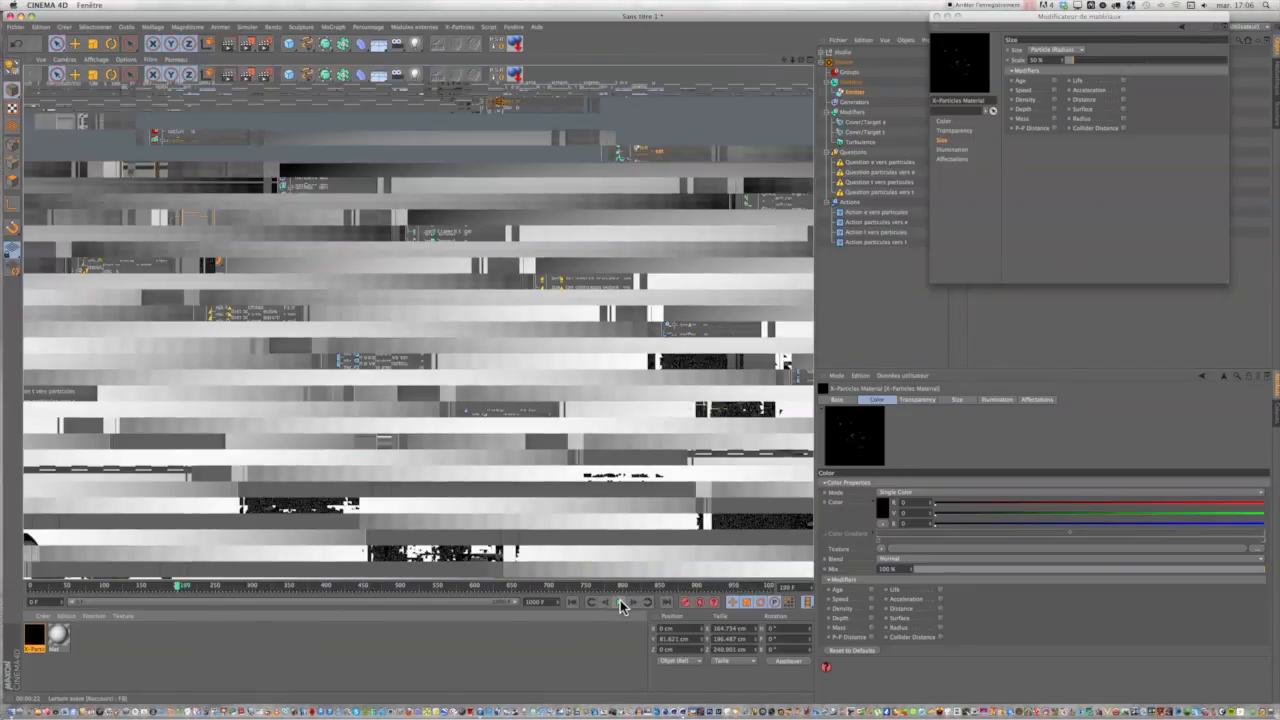
Play the animation on to frame 301, close the X-Particles Material's editor, and test-render the view.
left_click(621, 602)
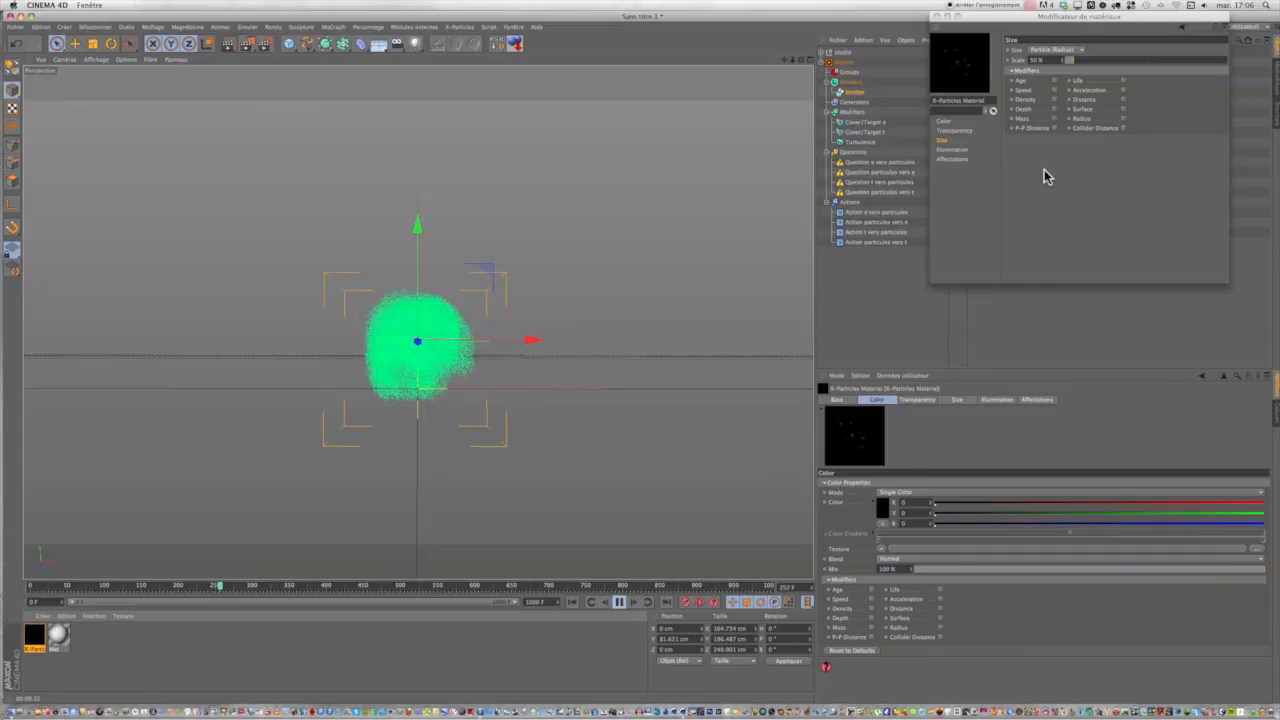
left_click(937, 18)
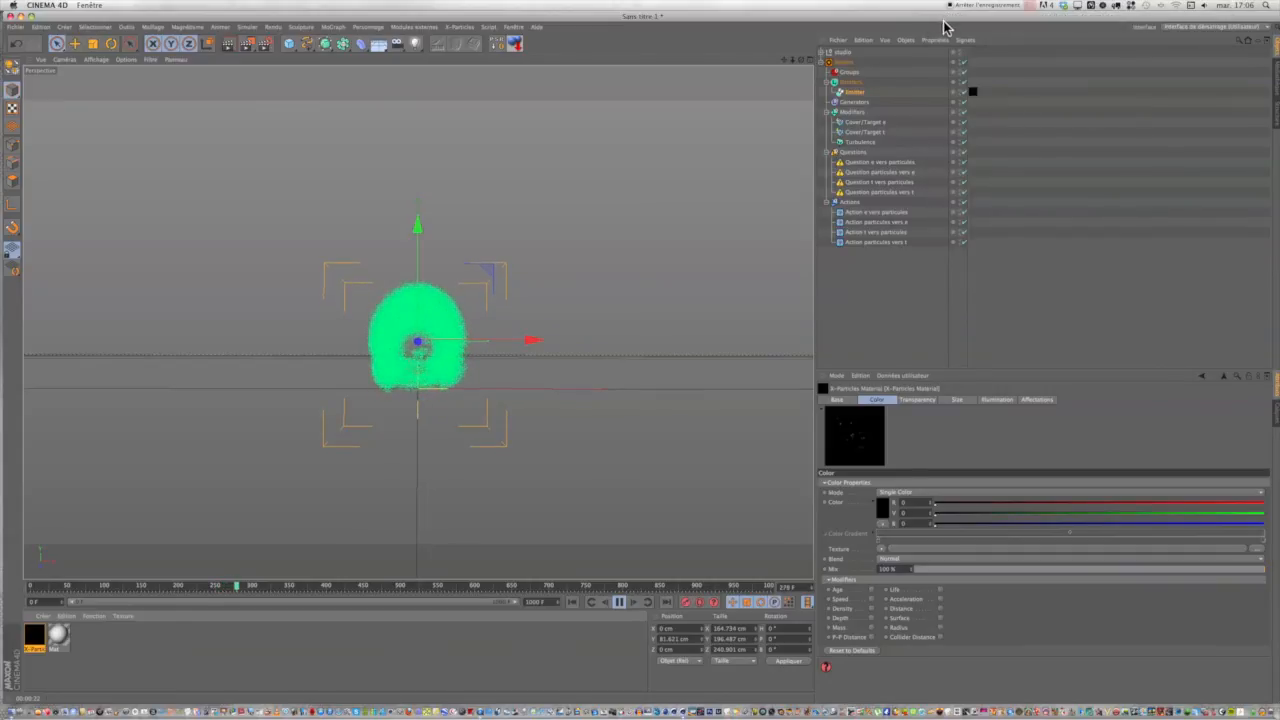
left_click(231, 42)
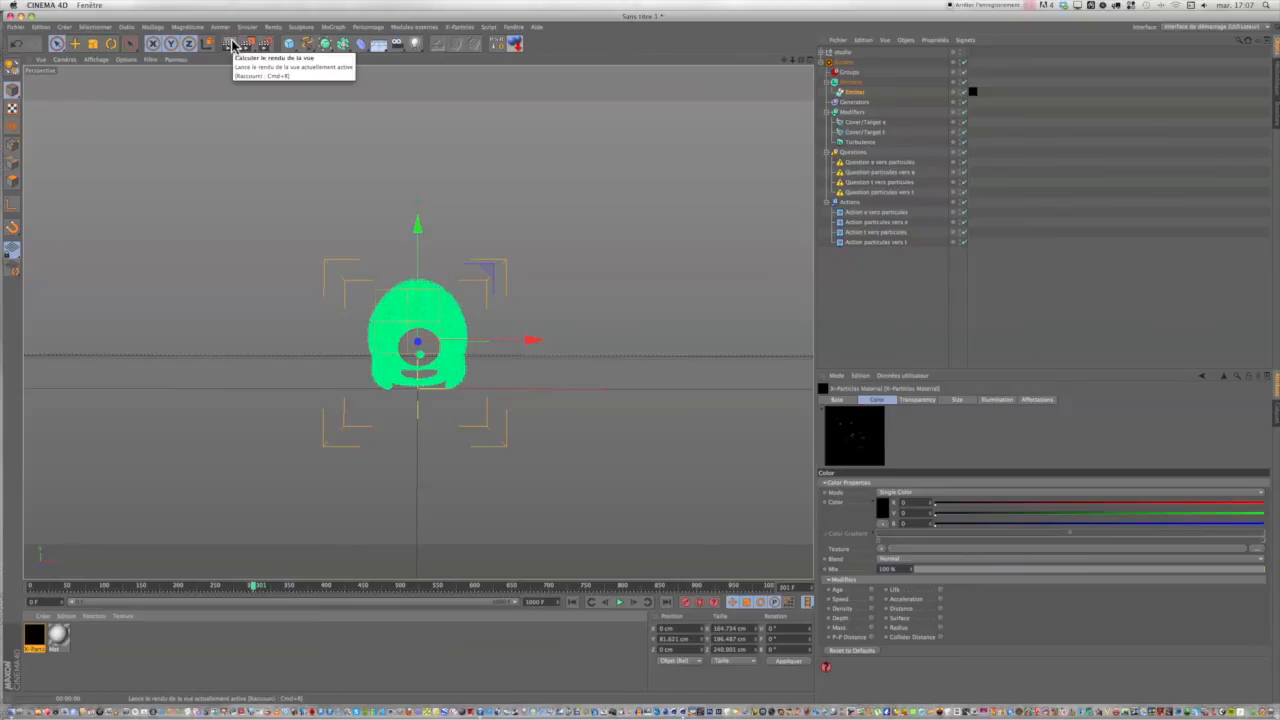
left_click(231, 42)
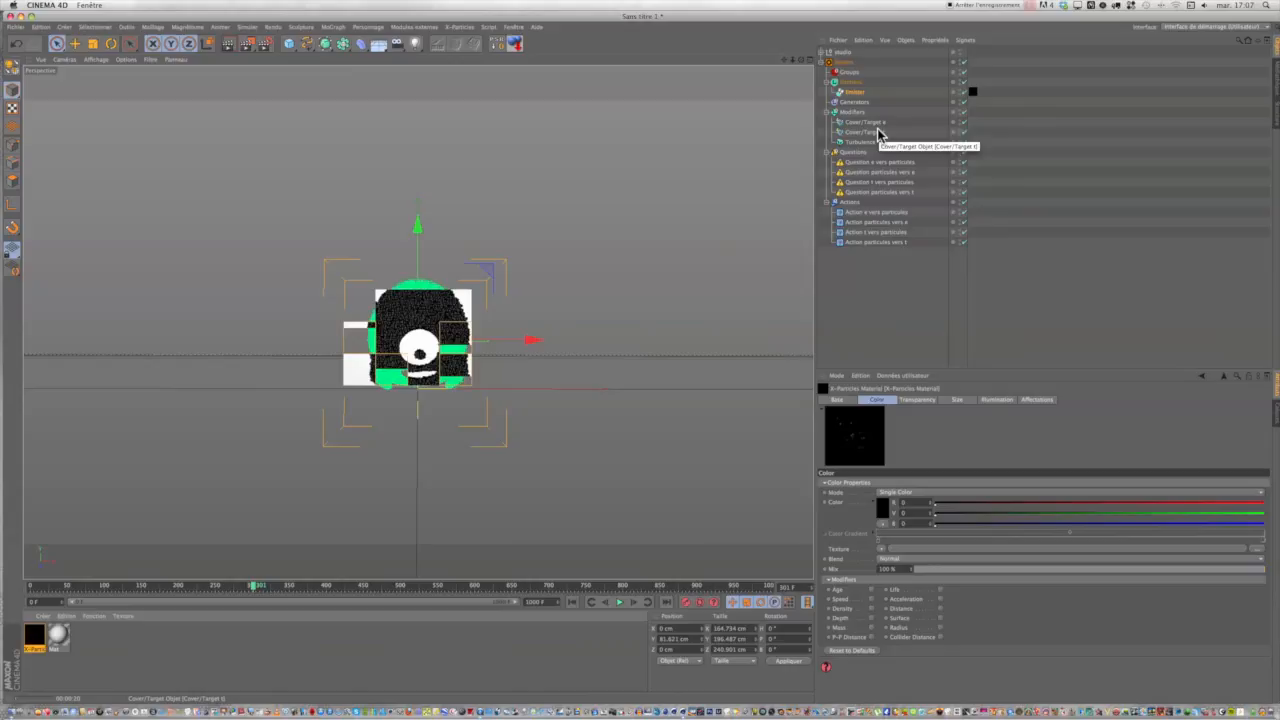
Collapse the Actions, Questions and Modifiers groups and the whole X-Particles system in the object hierarchy.
left_click(828, 202)
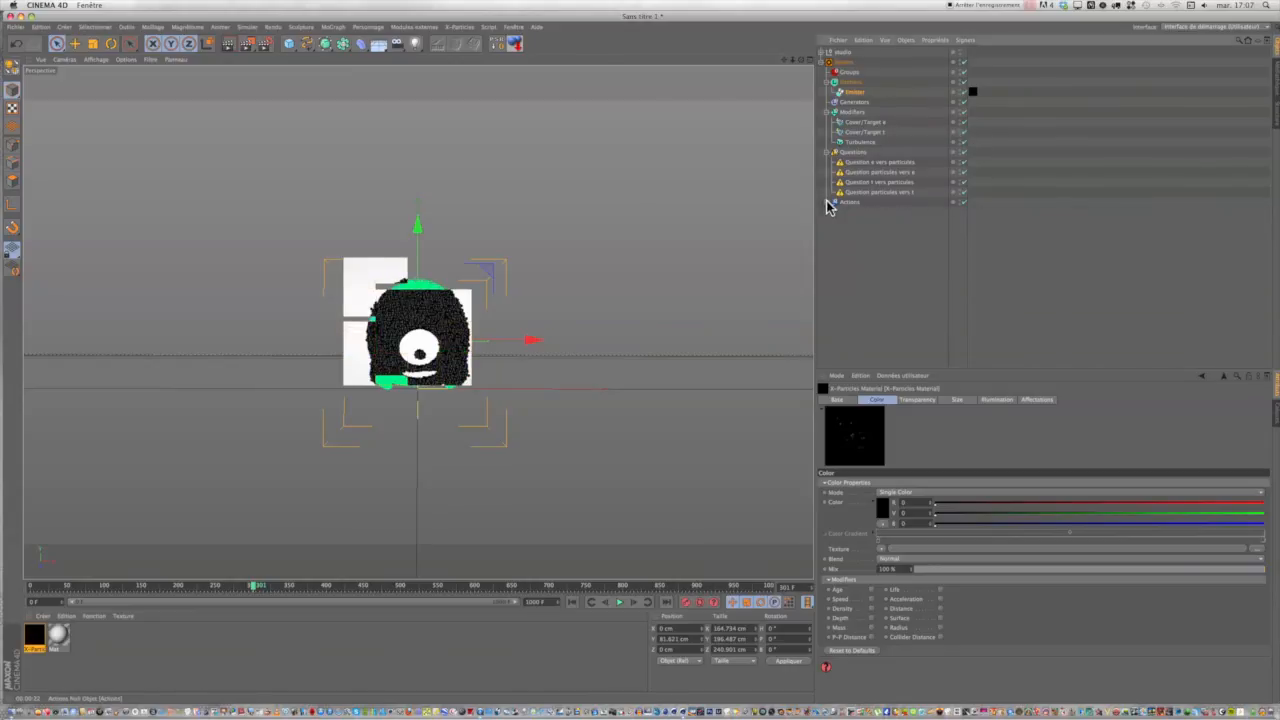
left_click(829, 152)
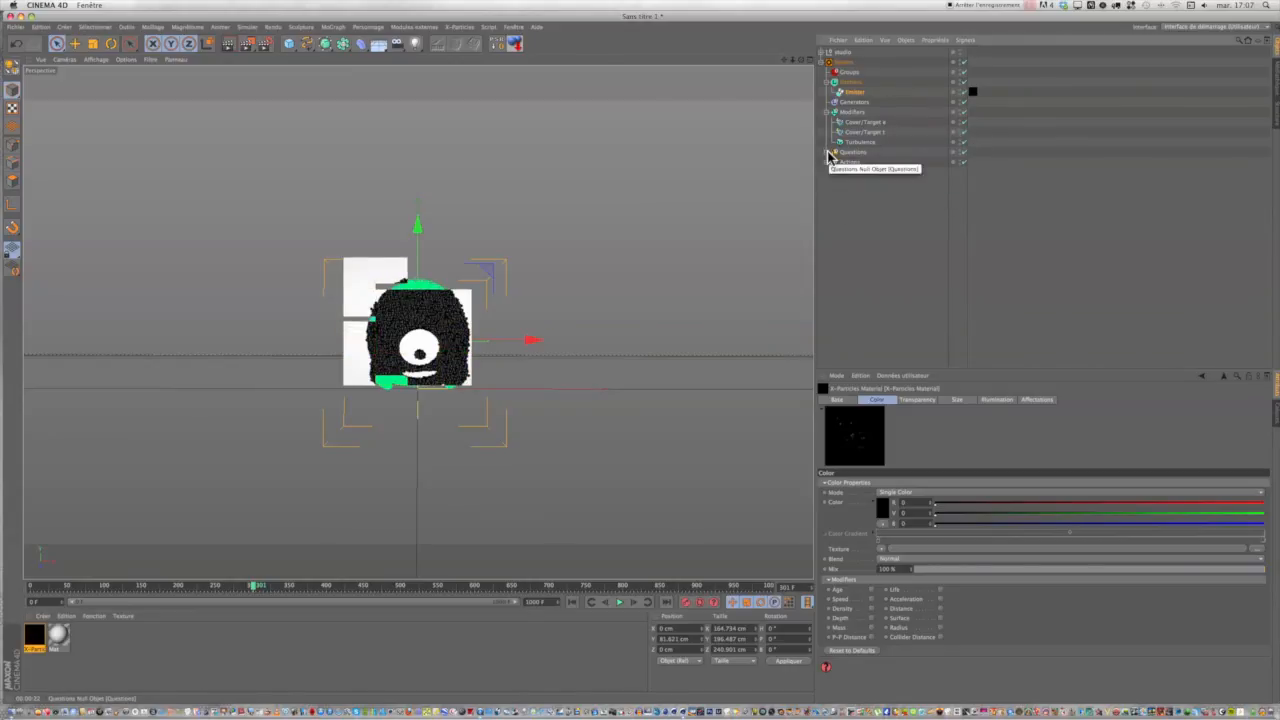
left_click(828, 112)
left_click(826, 62)
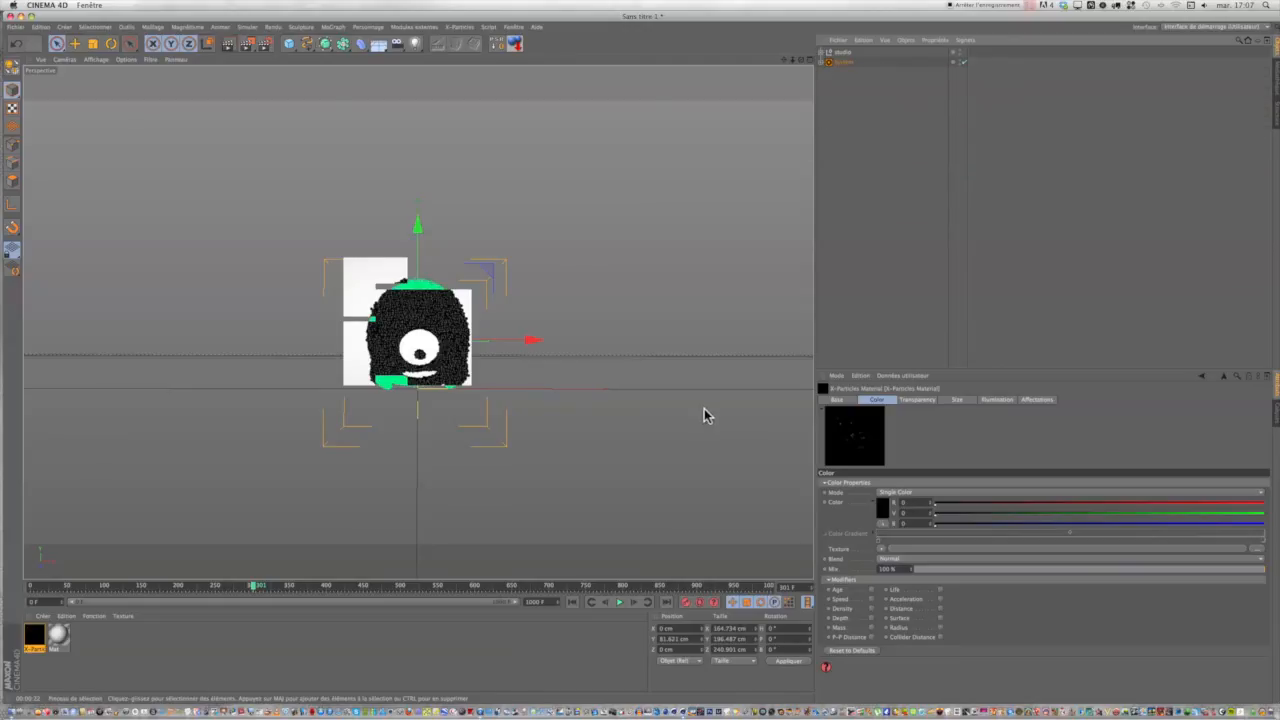